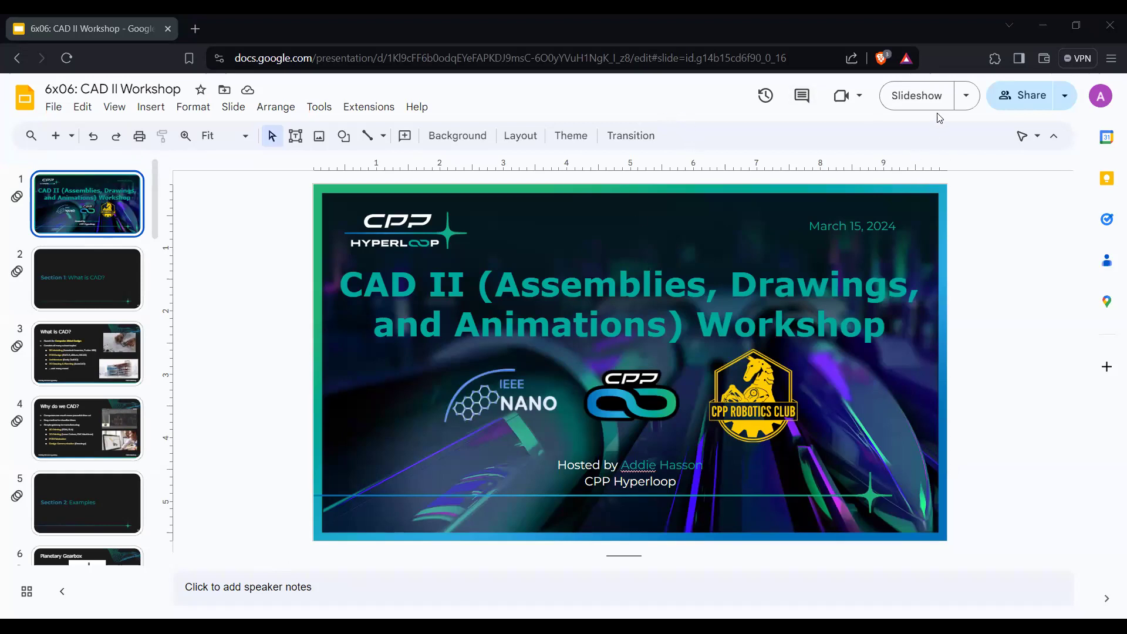
Start the CAD II Workshop deck as a full-screen slideshow from the title slide
left_click(917, 96)
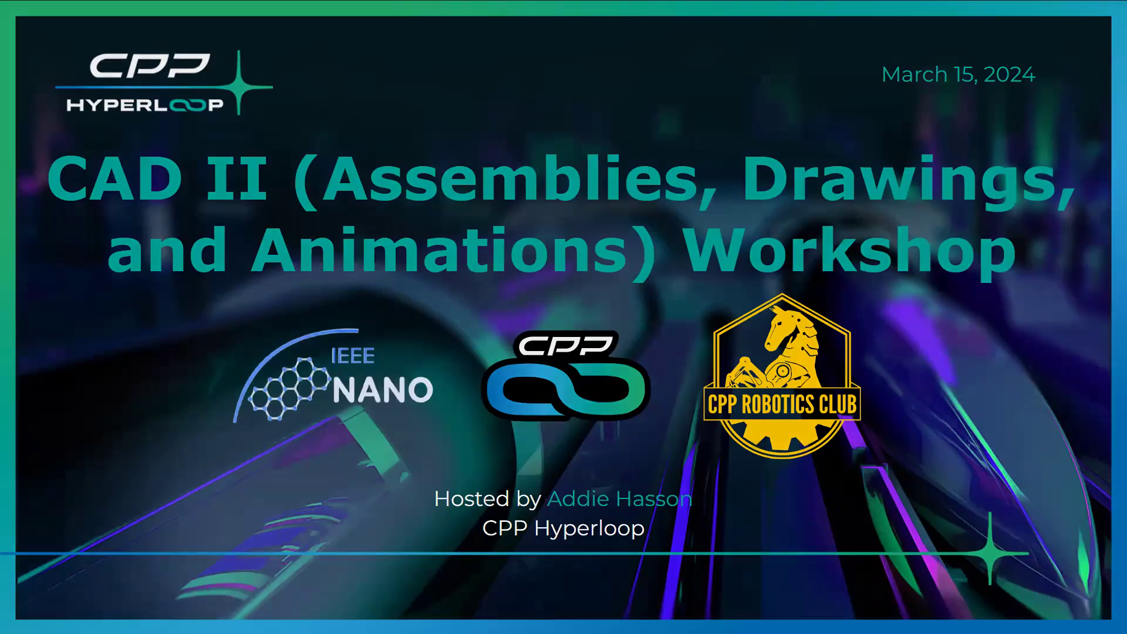
Advance past the Section 1: What is CAD? divider toward slide 3
key("Right")
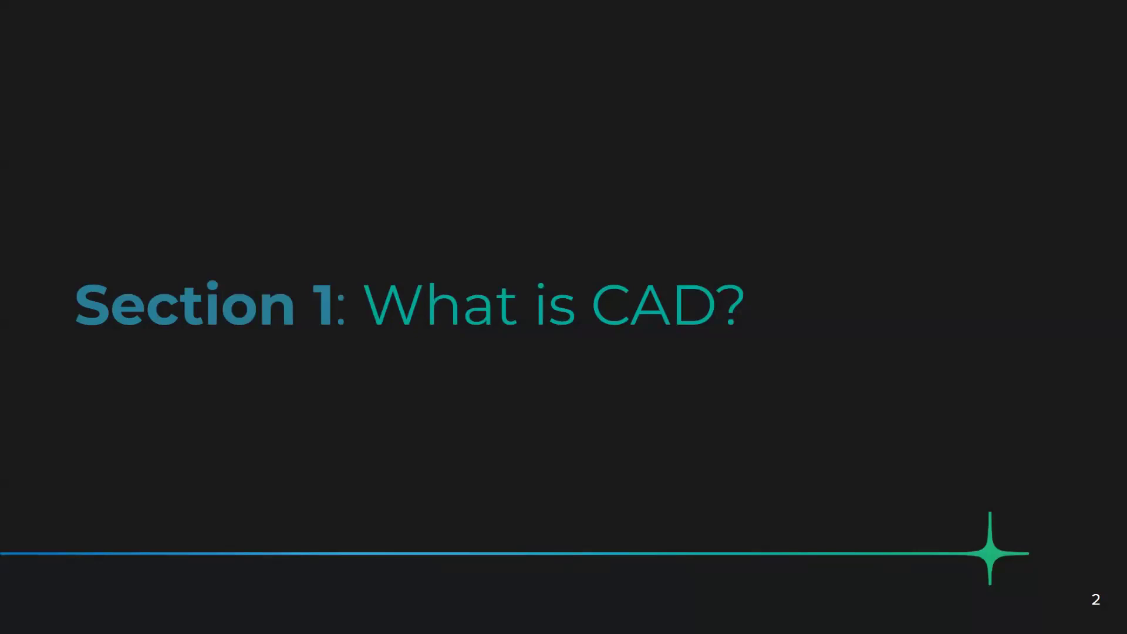
key("Right")
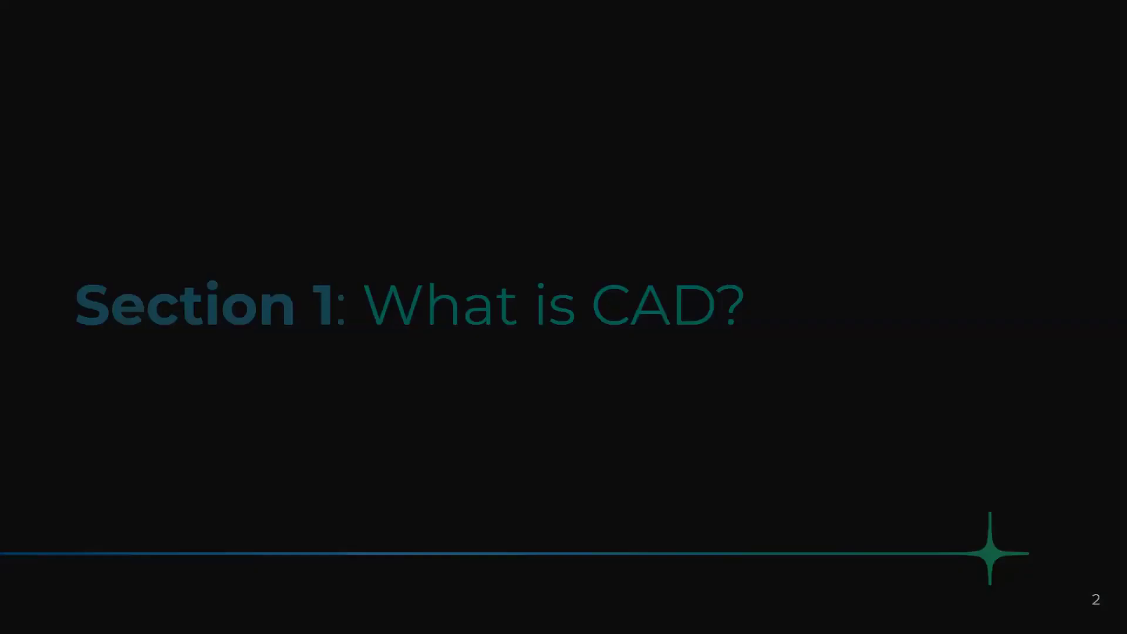
Reveal both slide 3 bullets and advance through Why do we CAD? to Planetary Gearbox
key("Right")
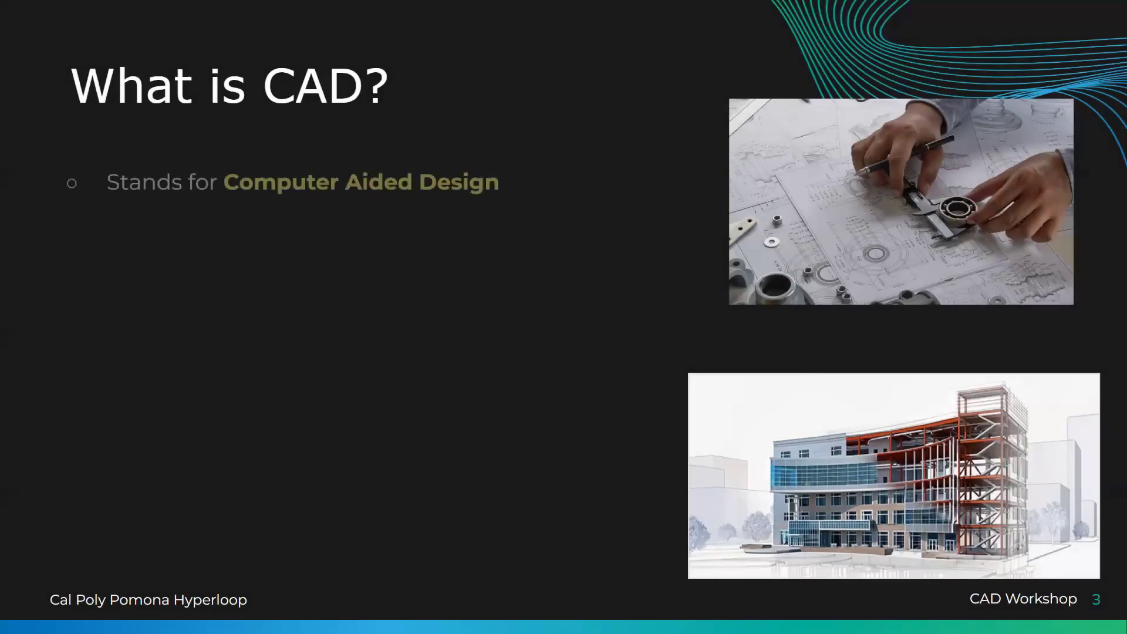
key("Right")
key("Right")
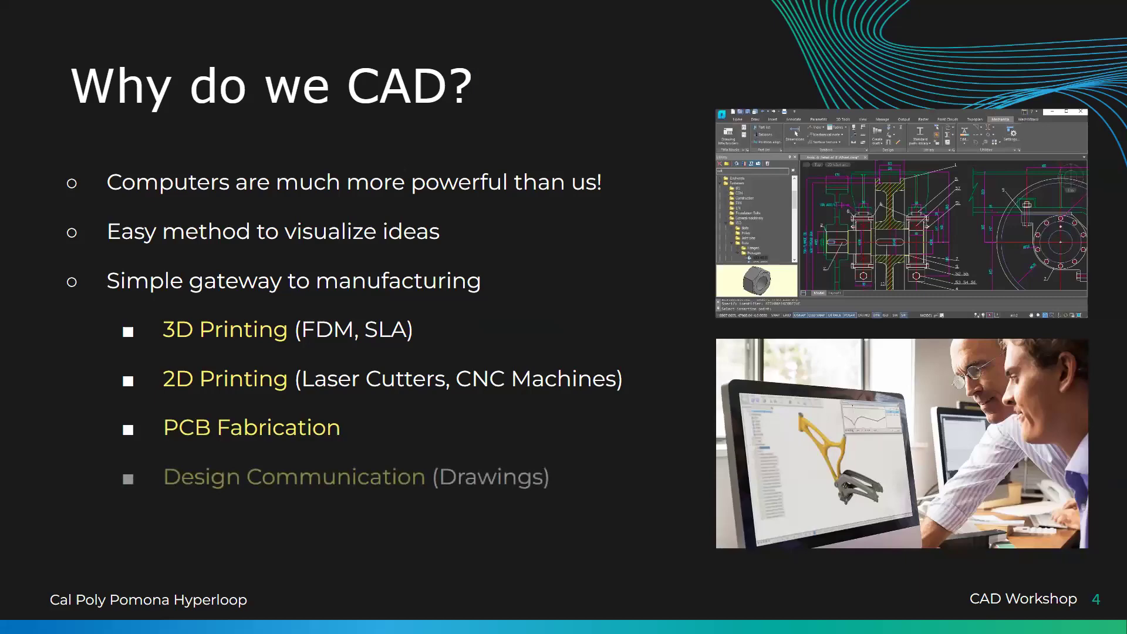
key("Right")
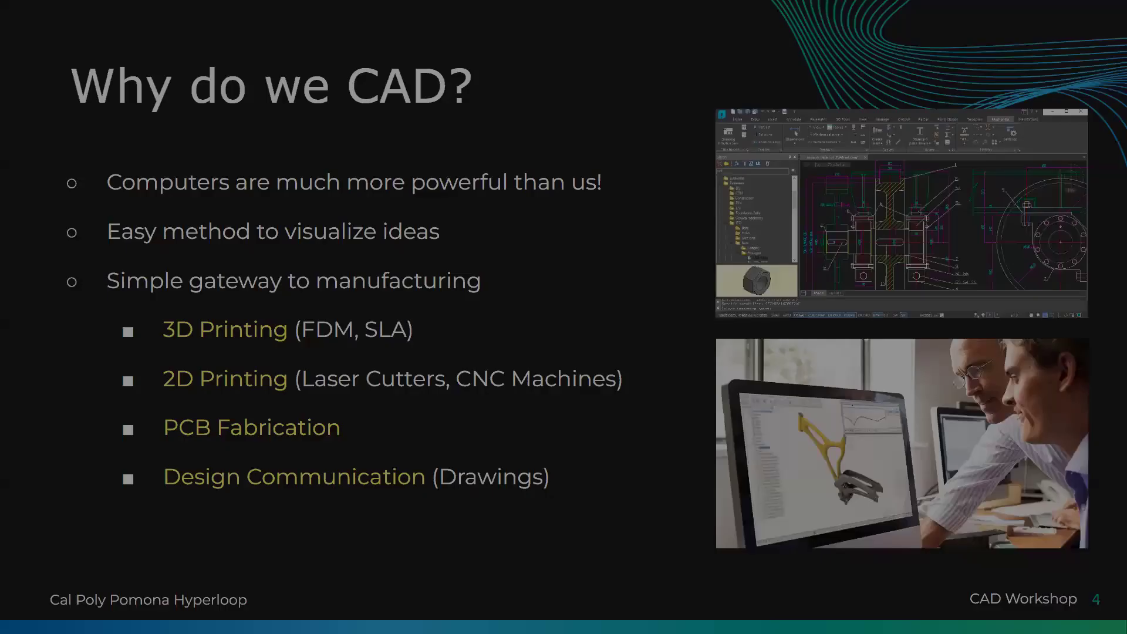
key("Right")
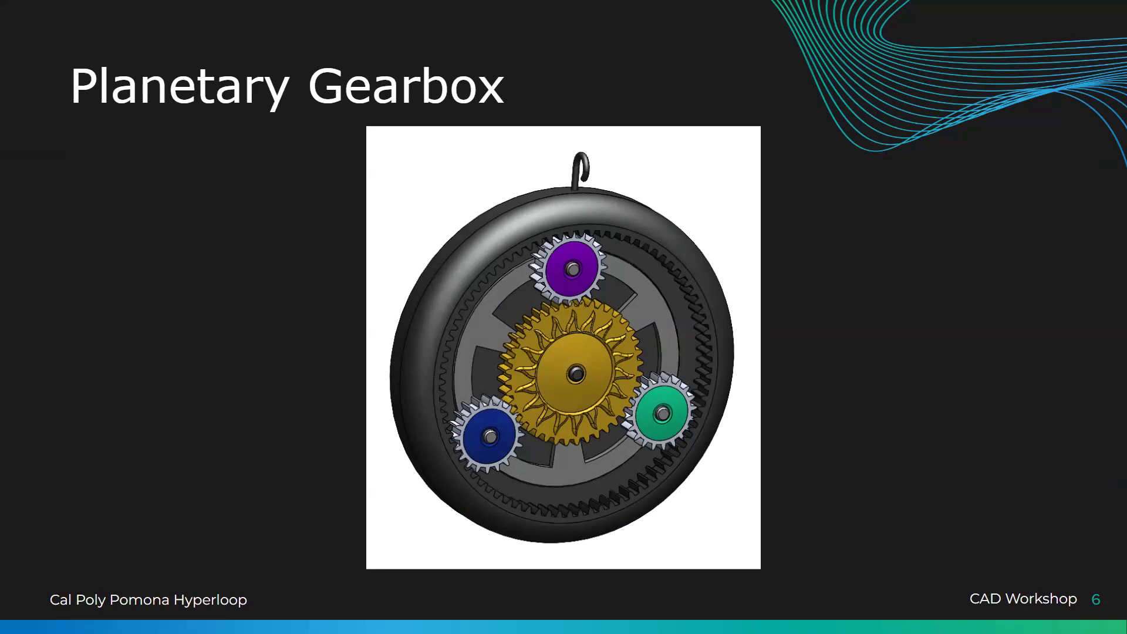
Step through Mini Hyperloop, LiPo RC Car and Battery Vending Machine, briefly going back once
key("Right")
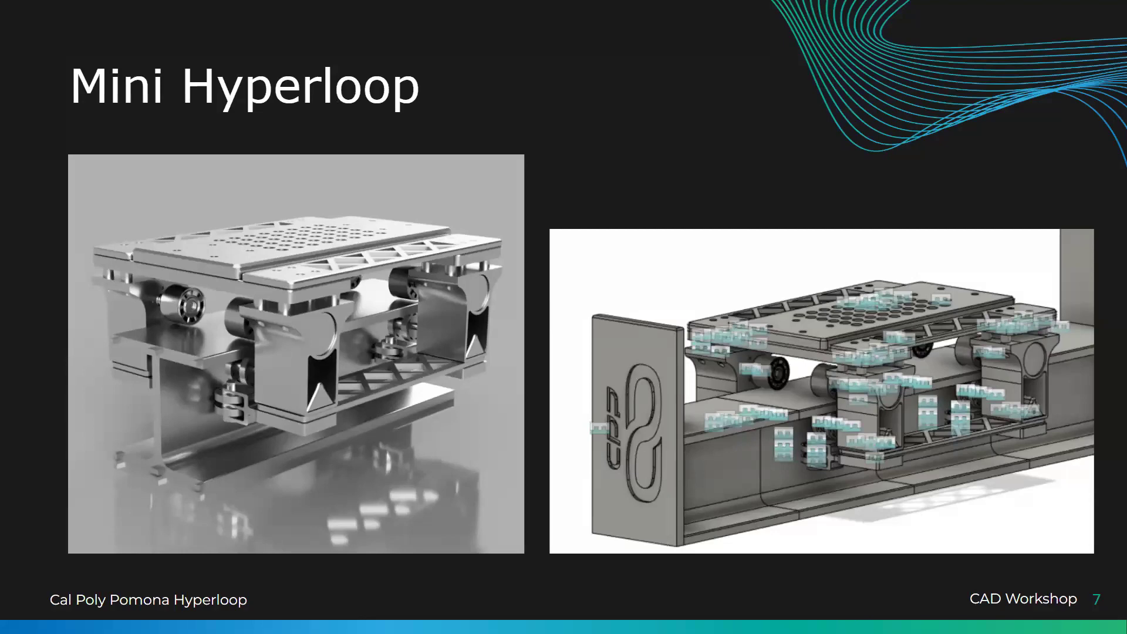
key("Right")
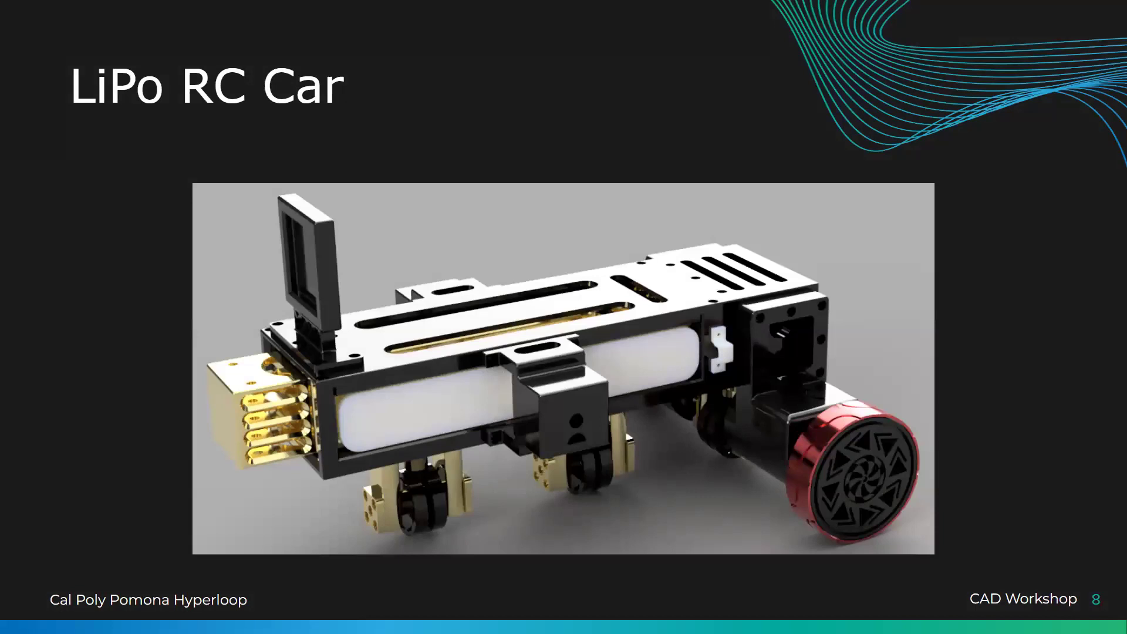
mouse_move(22, 598)
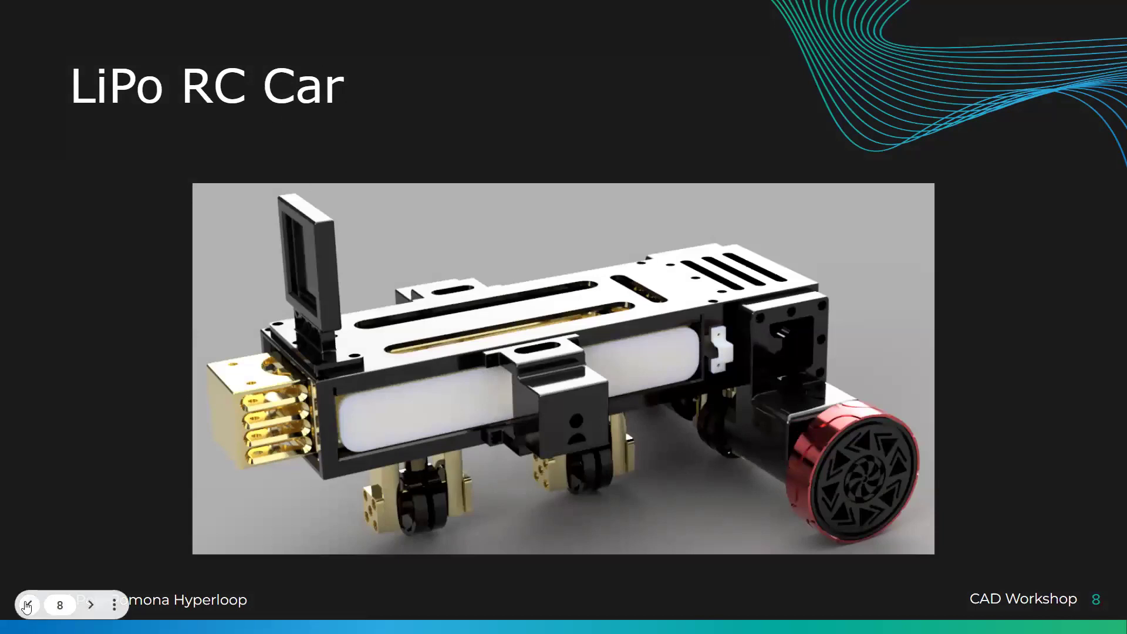
left_click(26, 605)
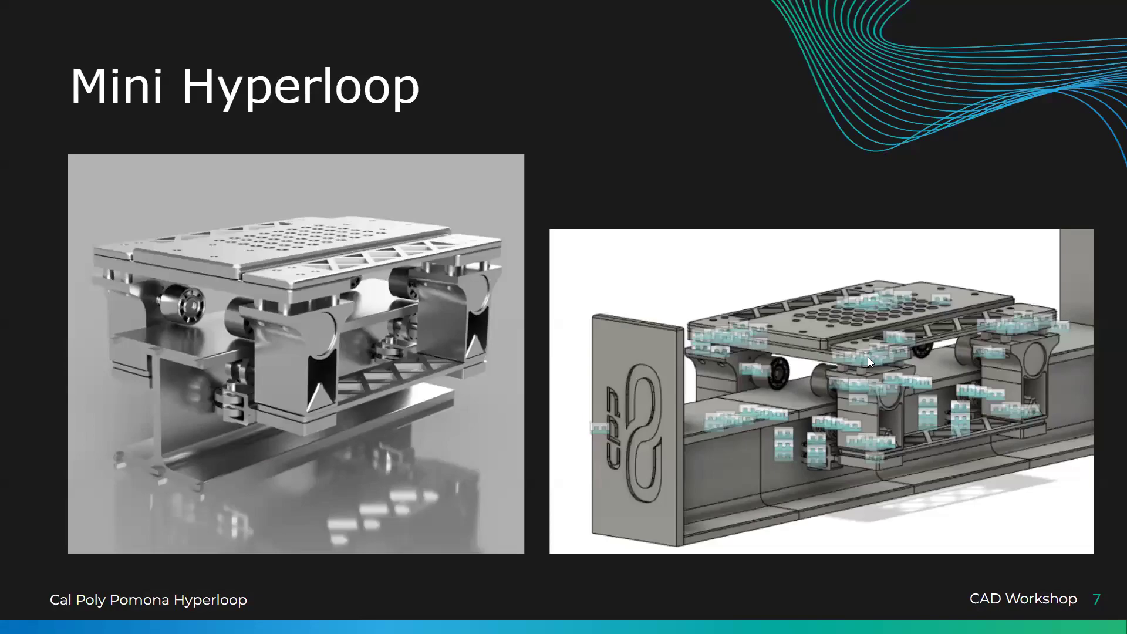
key("Right")
key("Right")
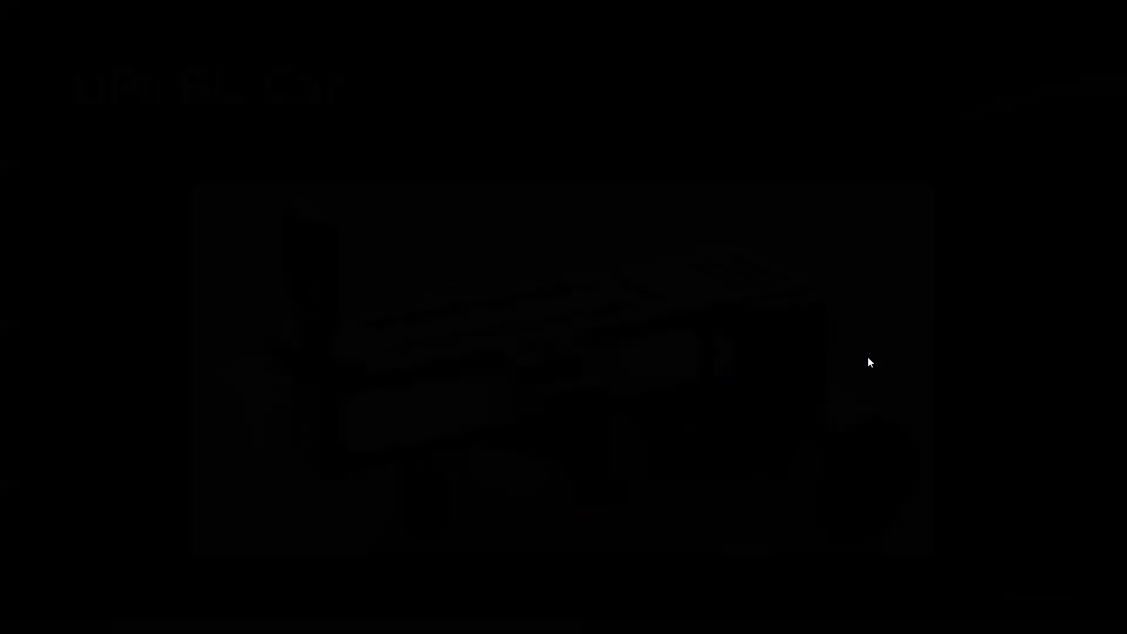
key("Right")
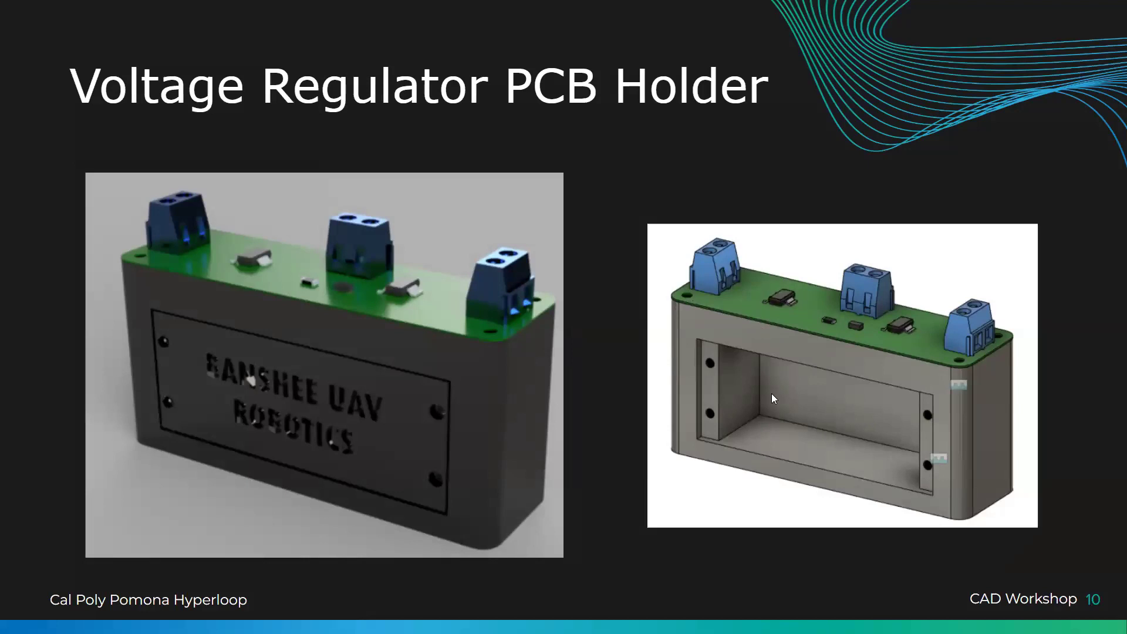
key("Right")
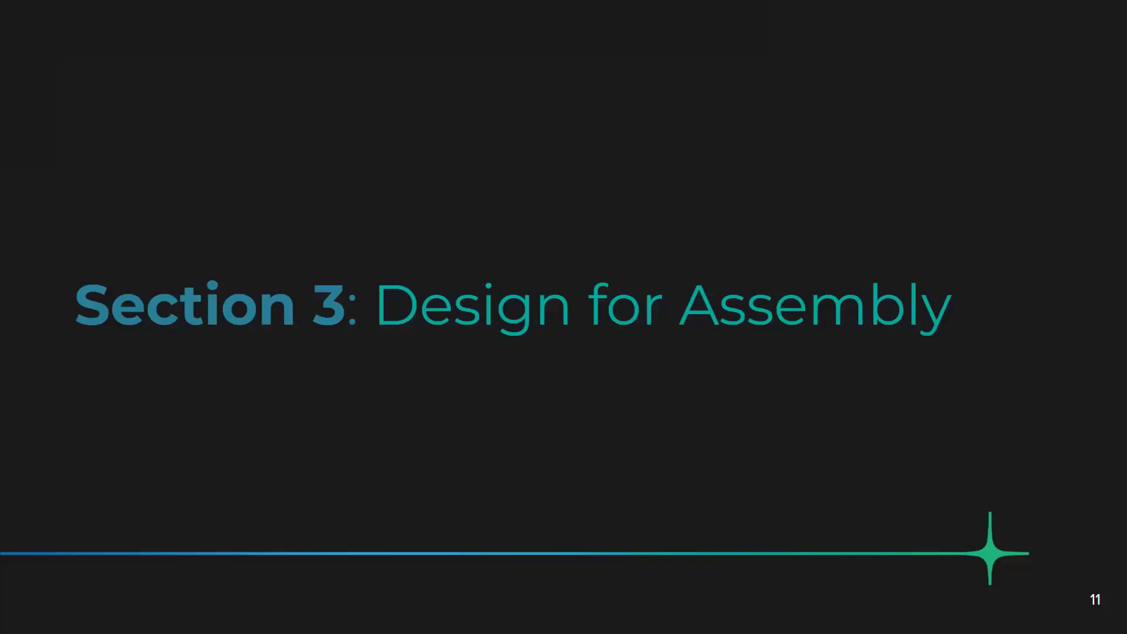
Reveal slide 12's points on common parts, common tools and obvious part differences
key("Right")
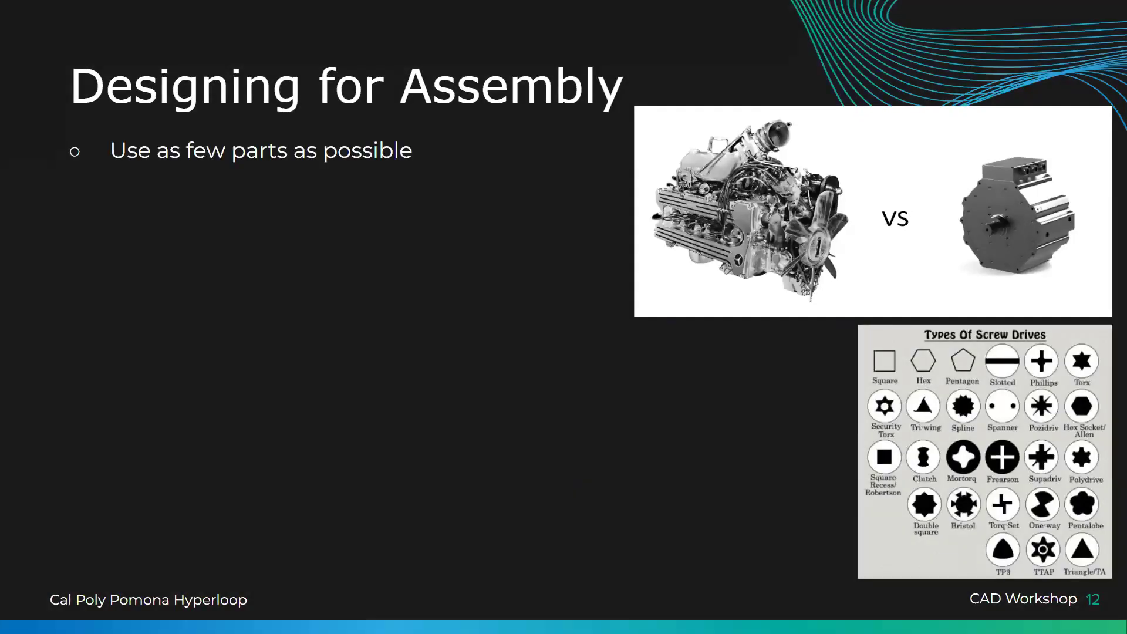
key("Right")
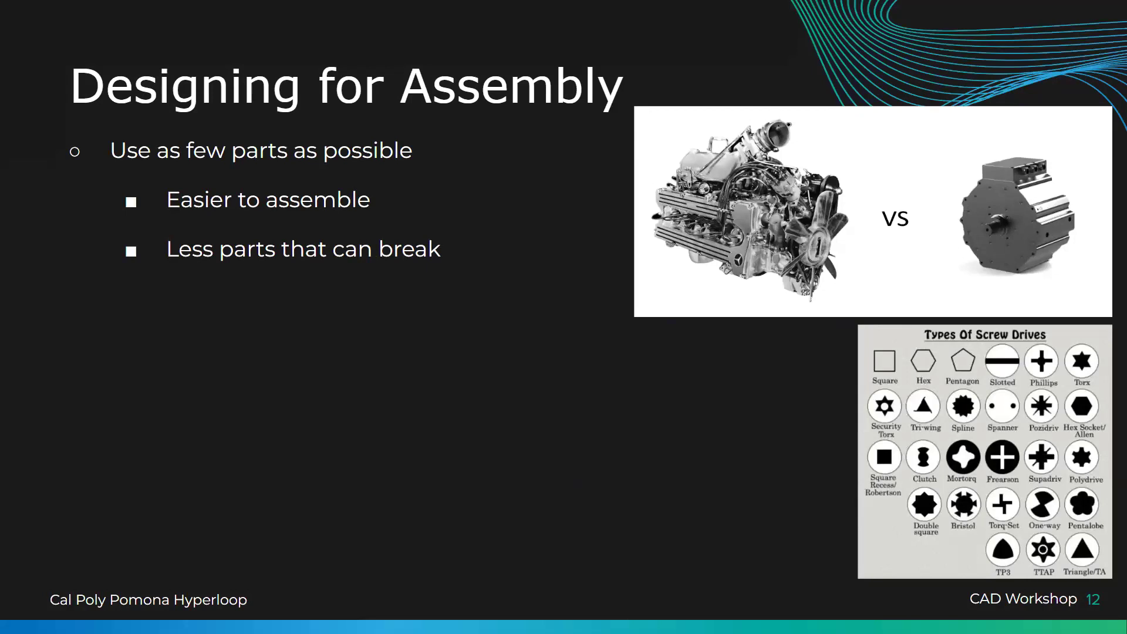
key("Right")
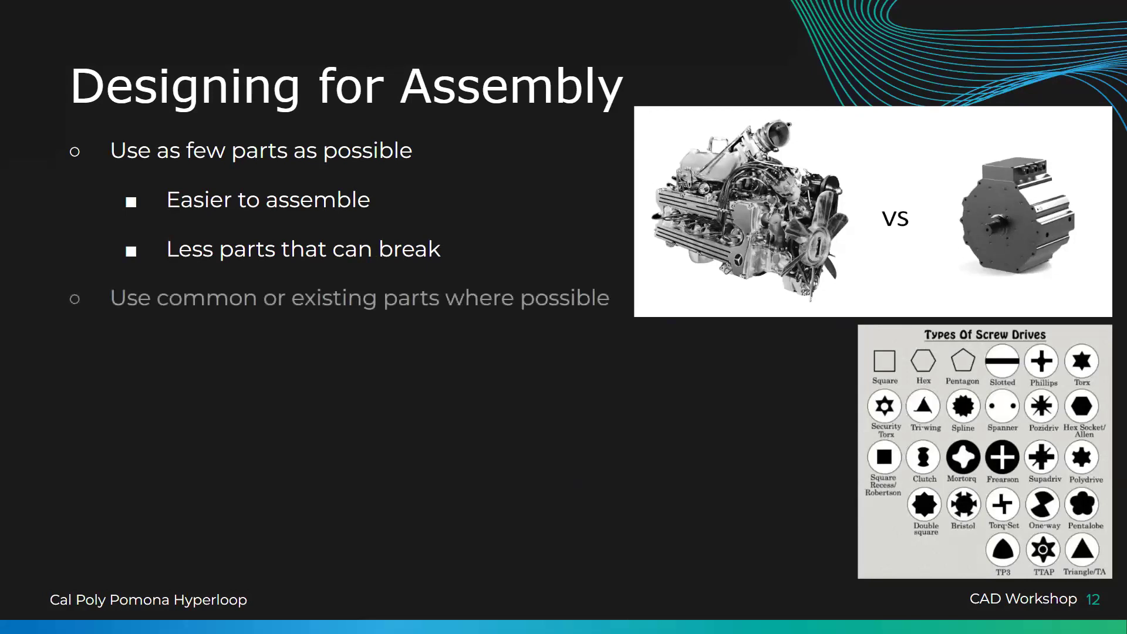
key("Right")
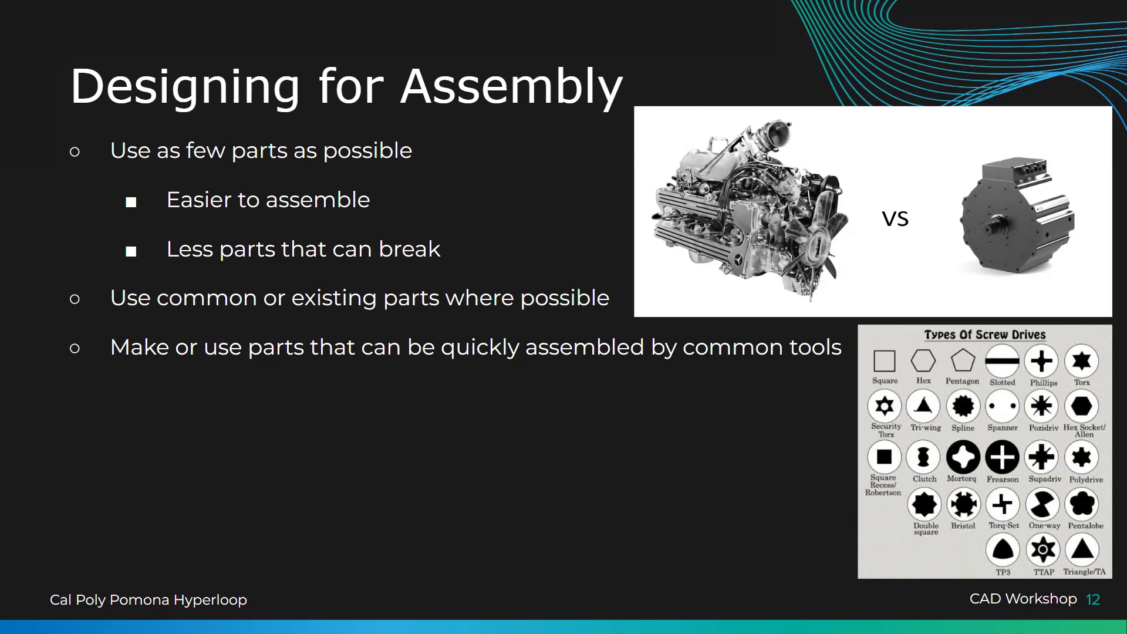
key("Right")
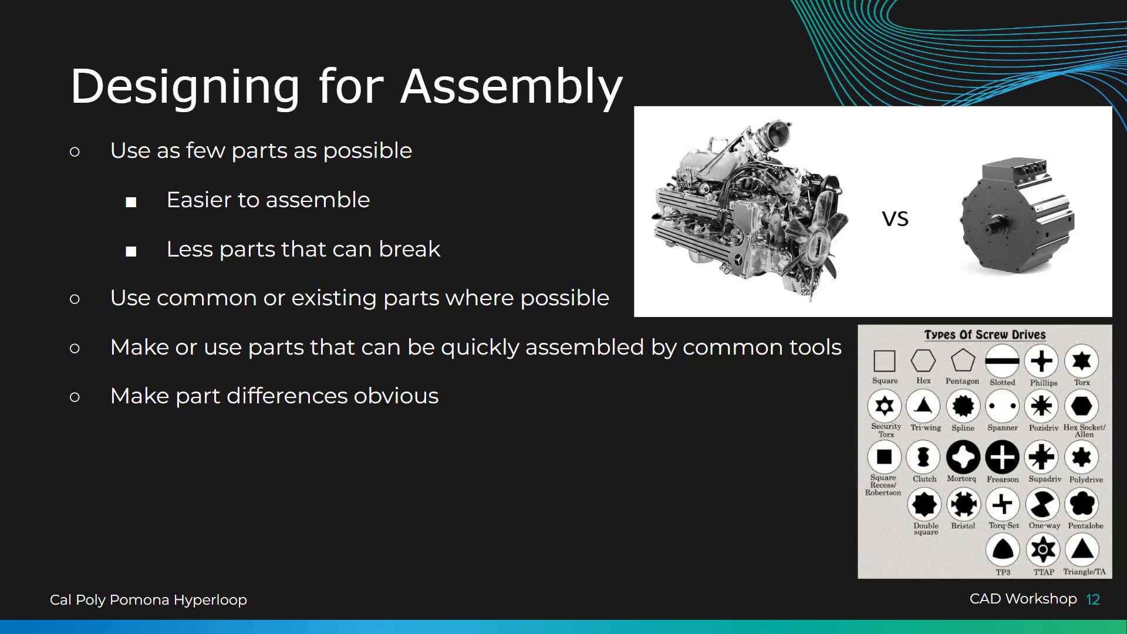
key("Right")
key("Right")
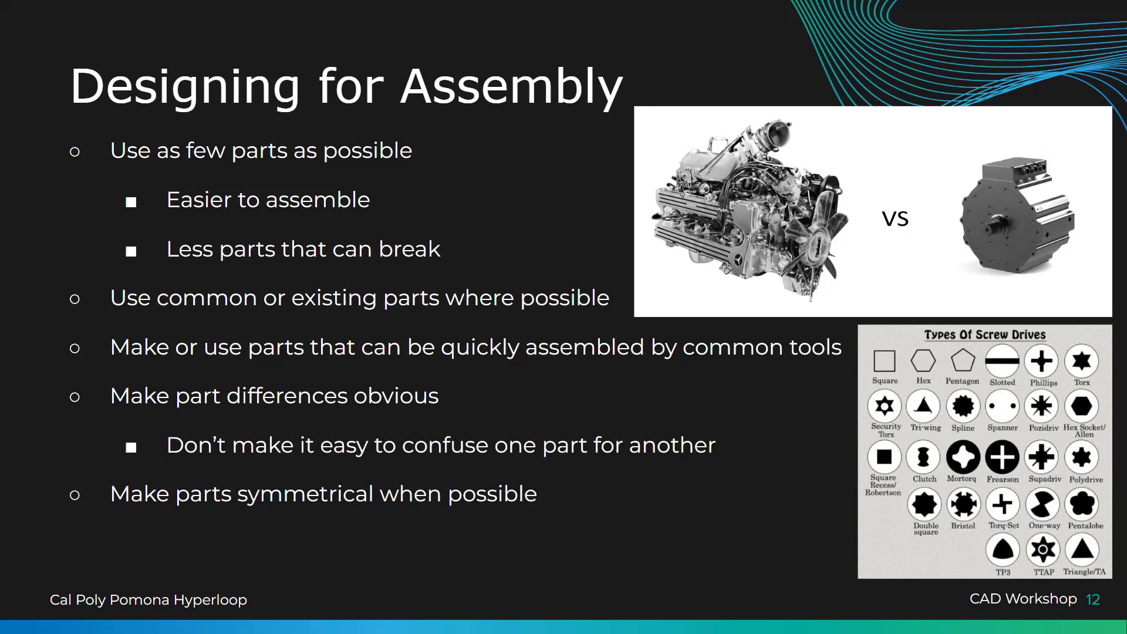
Reveal the wrong-orientation sub-point on the Designing for Assembly slide
key("Right")
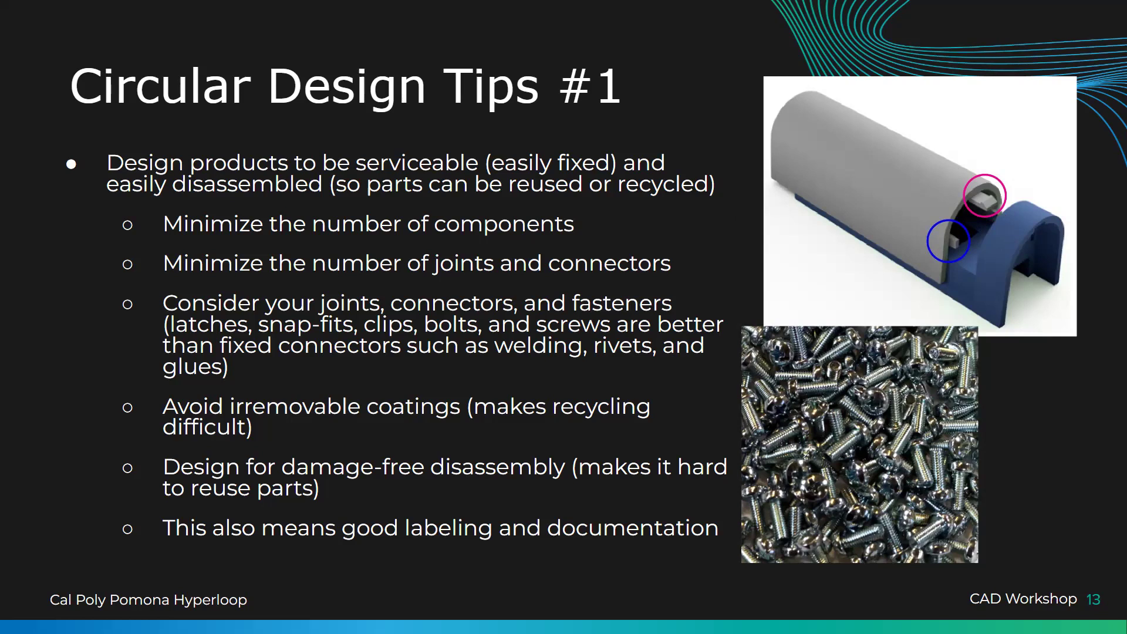
Move from Circular Design Tips #1 to slide 14, Circular Design Tips #2
key("Right")
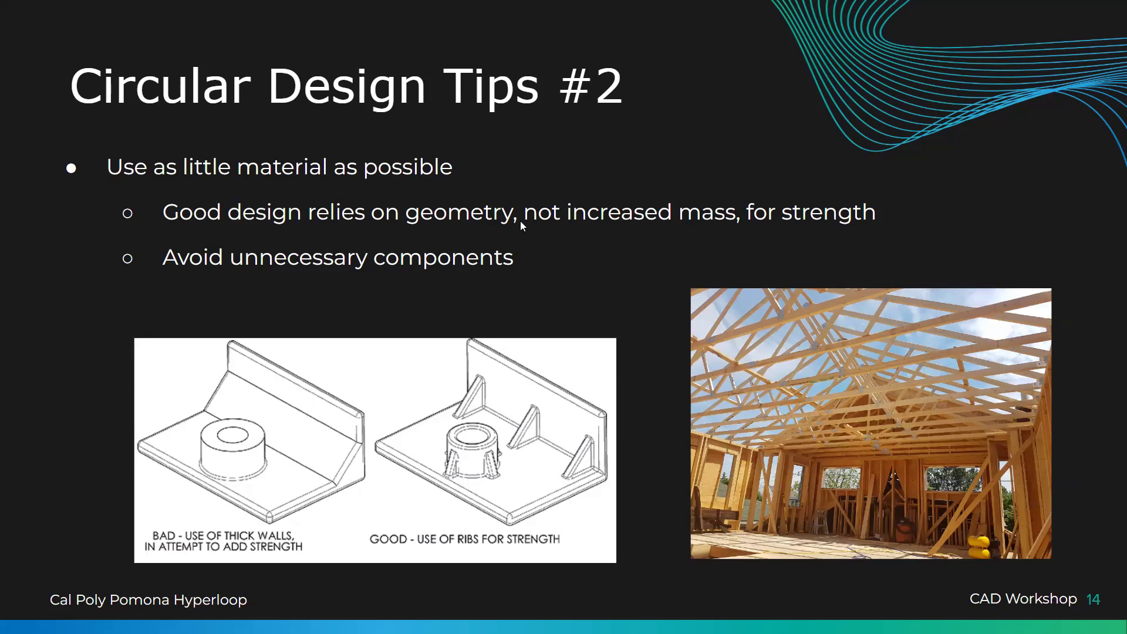
Advance to slide 15, the Section 4: Assembly Basics divider
key("Right")
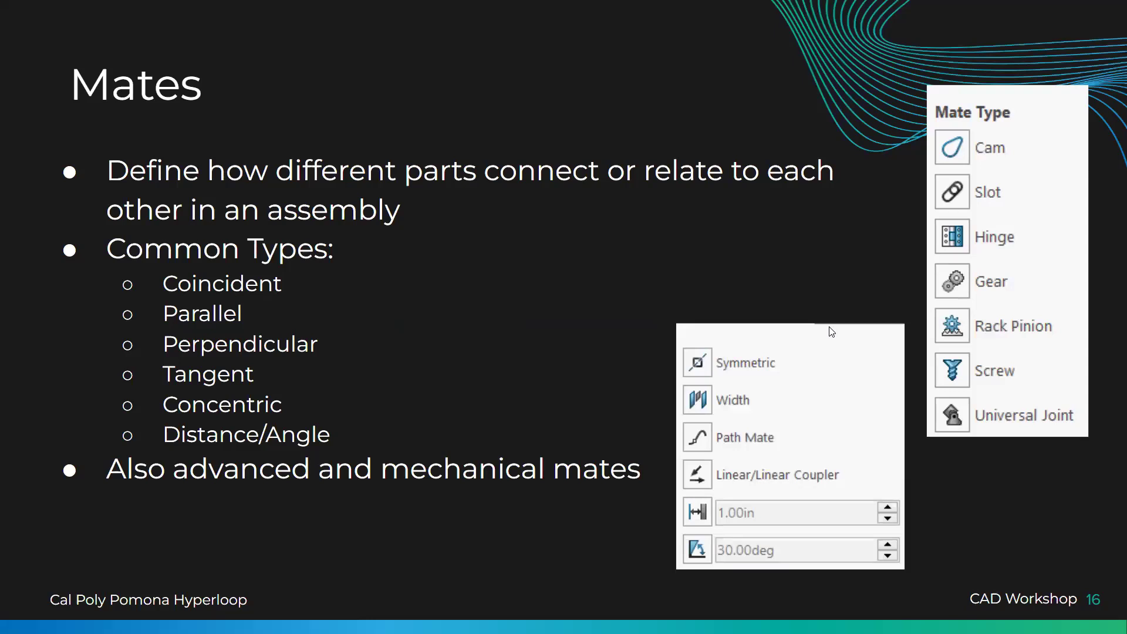
Advance to slide 17, Exploded Views
key("Right")
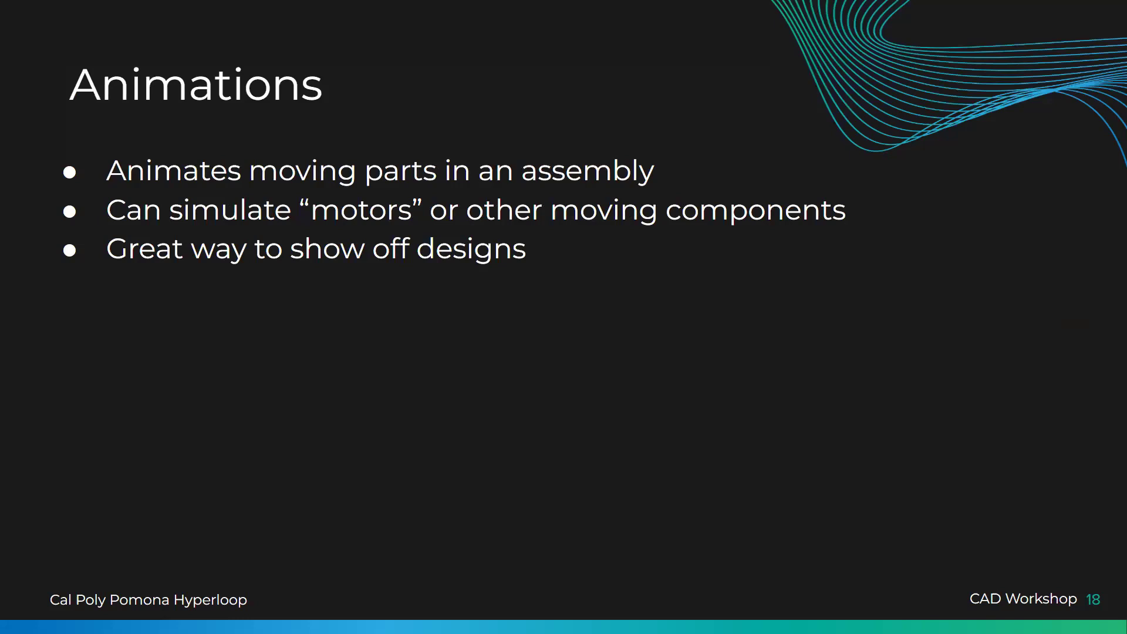
Advance through the Section 5: Technical Drawing Basics divider to the Perspectives slide
key("Right")
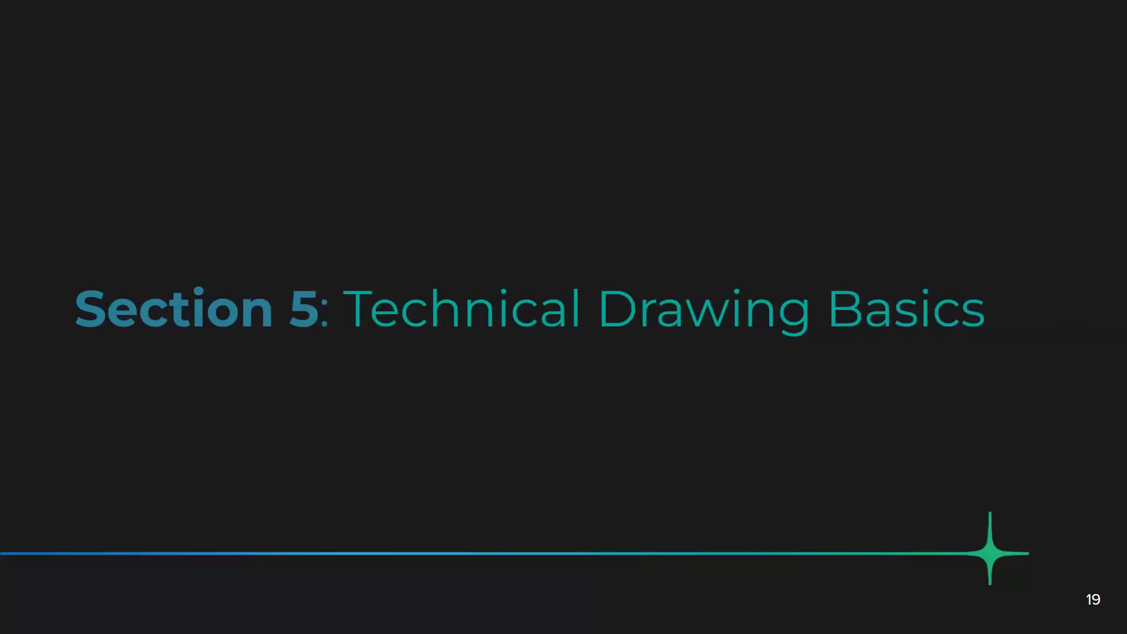
key("Right")
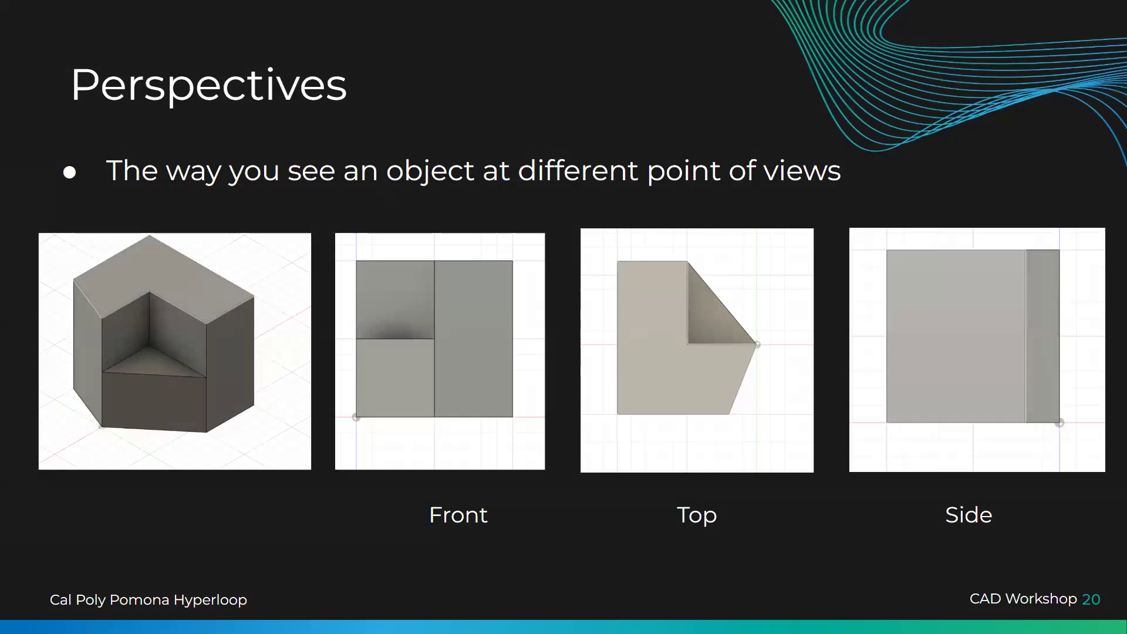
Advance the slideshow to slide 21, 'Technical Drawings'
key("Right")
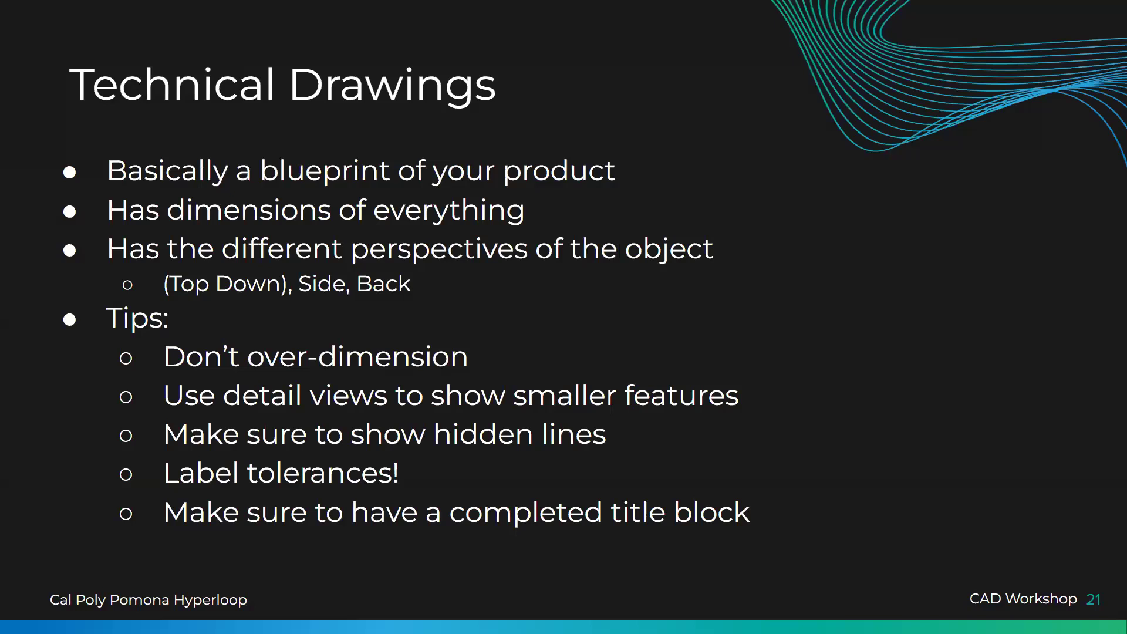
key("Right")
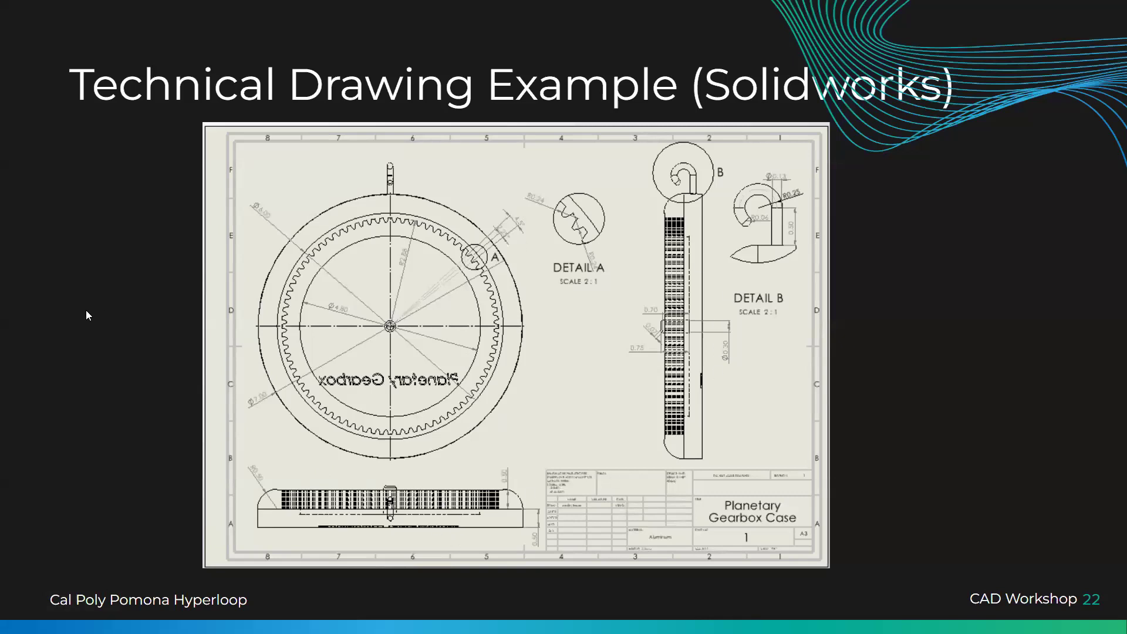
left_click(29, 605)
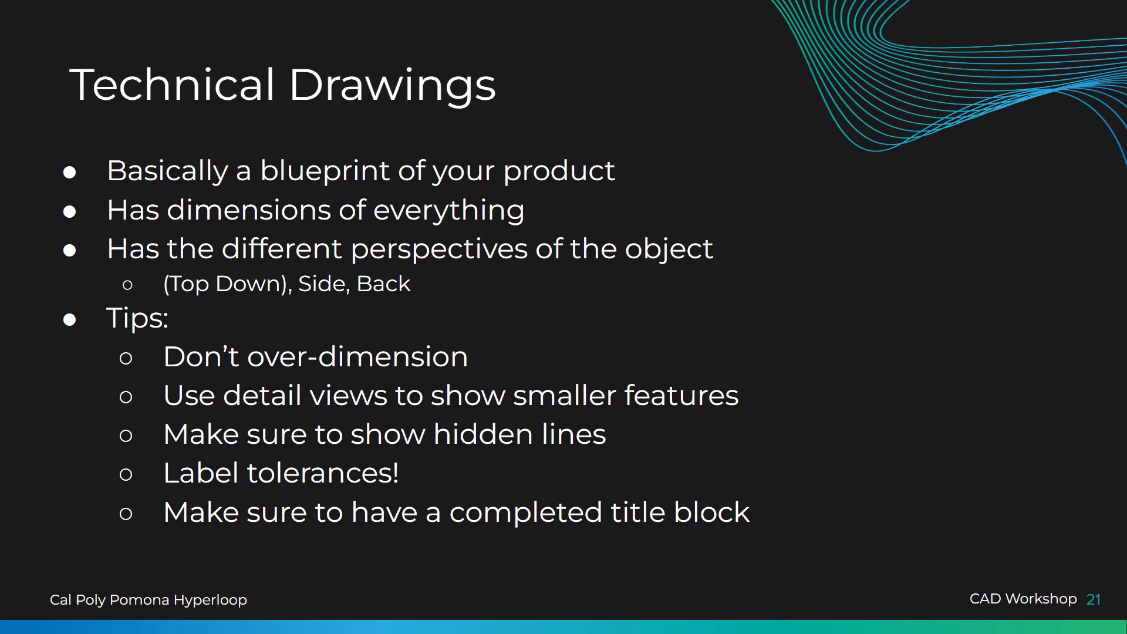
Advance past the SOLIDWORKS drawing example to slide 23, the Bill Of Materials table
key("Right")
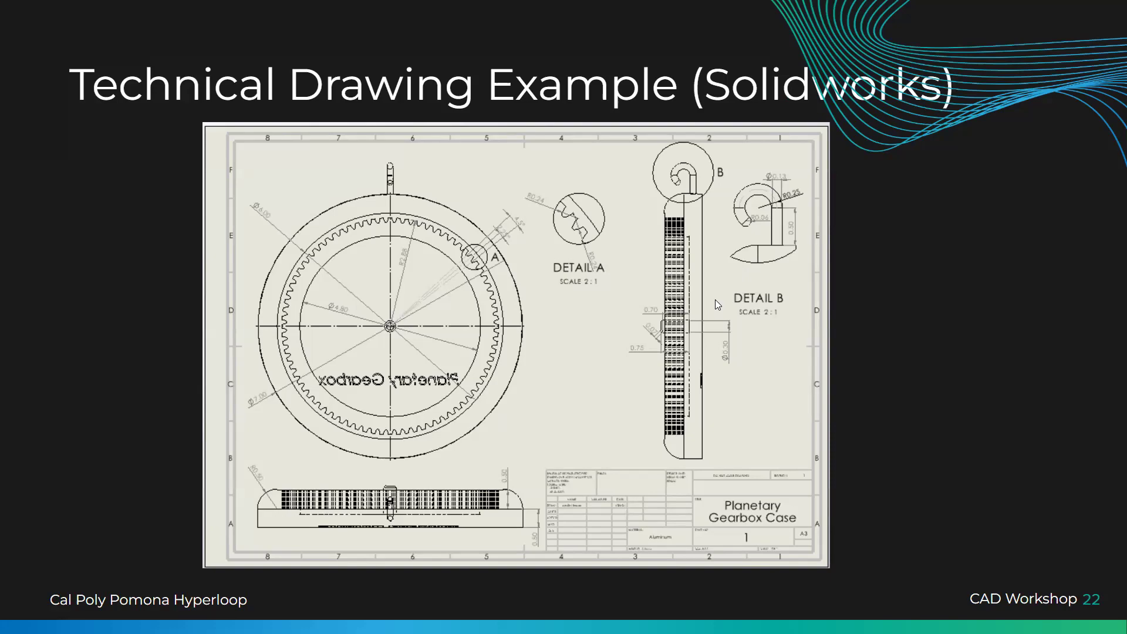
key("Right")
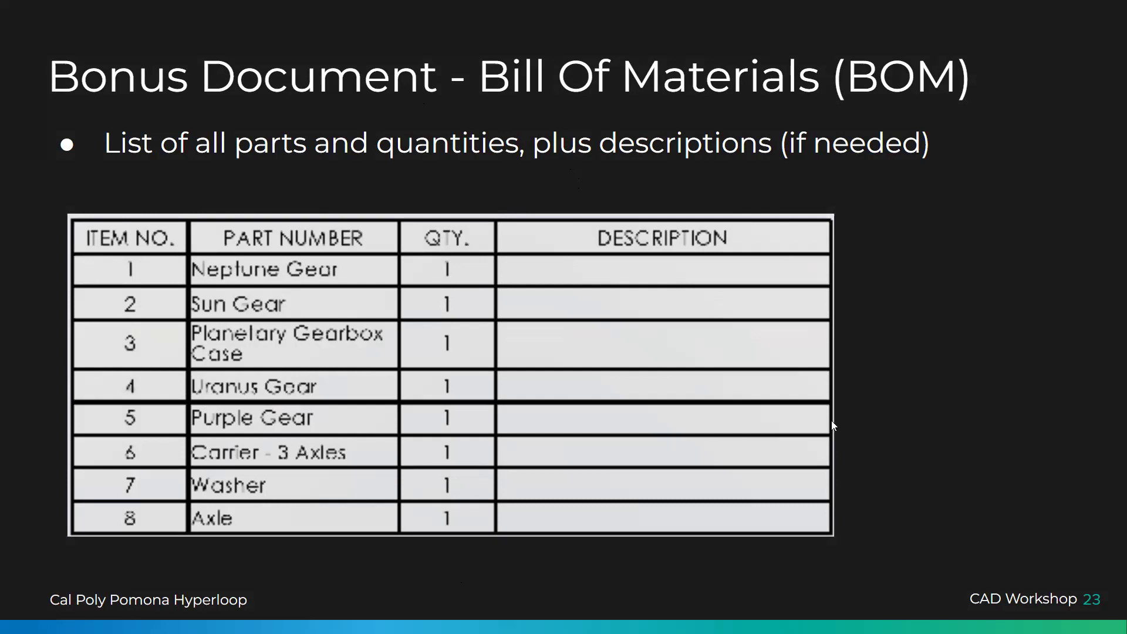
Advance to slide 24, the 'Section 6: 3D Modeling Demo' divider
key("Right")
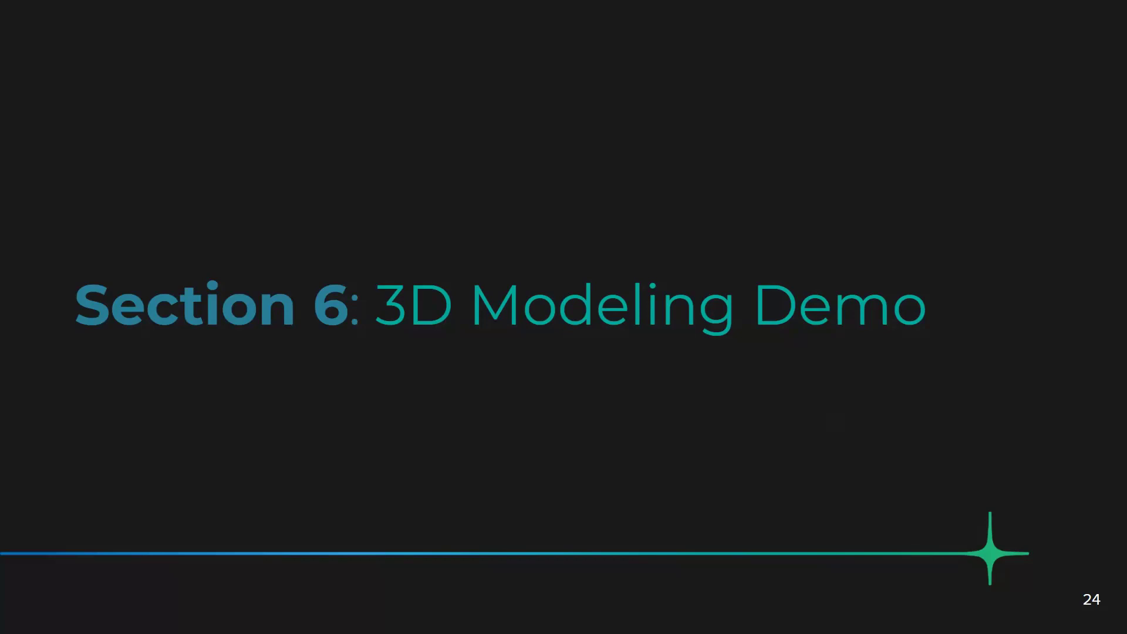
Advance to the final slide 25, 'Questions?', with the team's contact details
key("Right")
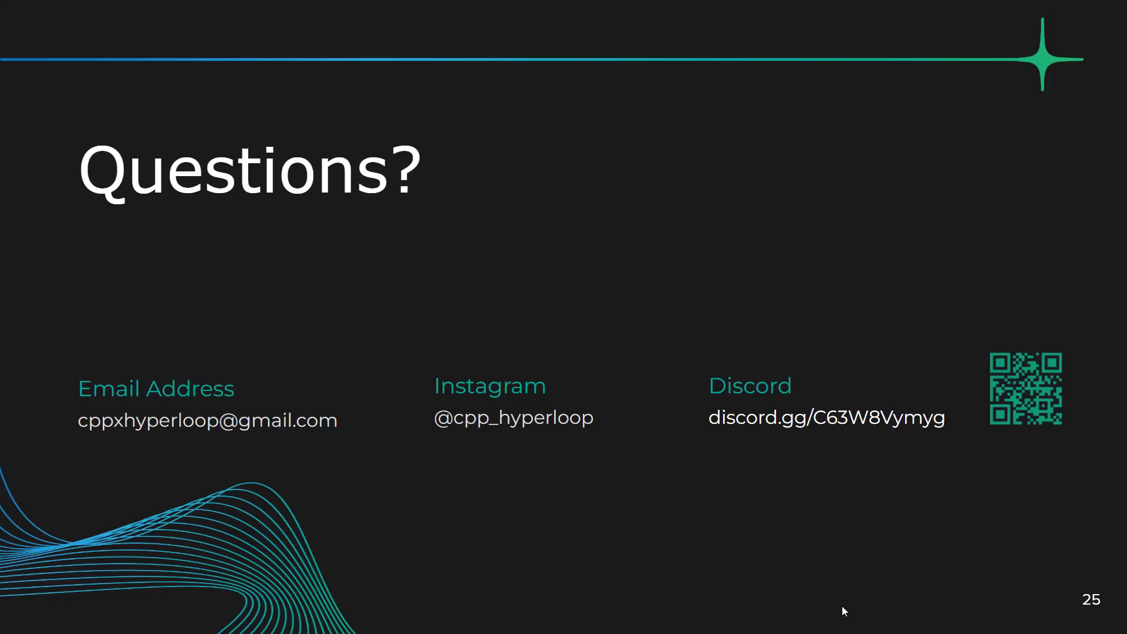
Exit the full-screen Google Slides slideshow
key("Escape")
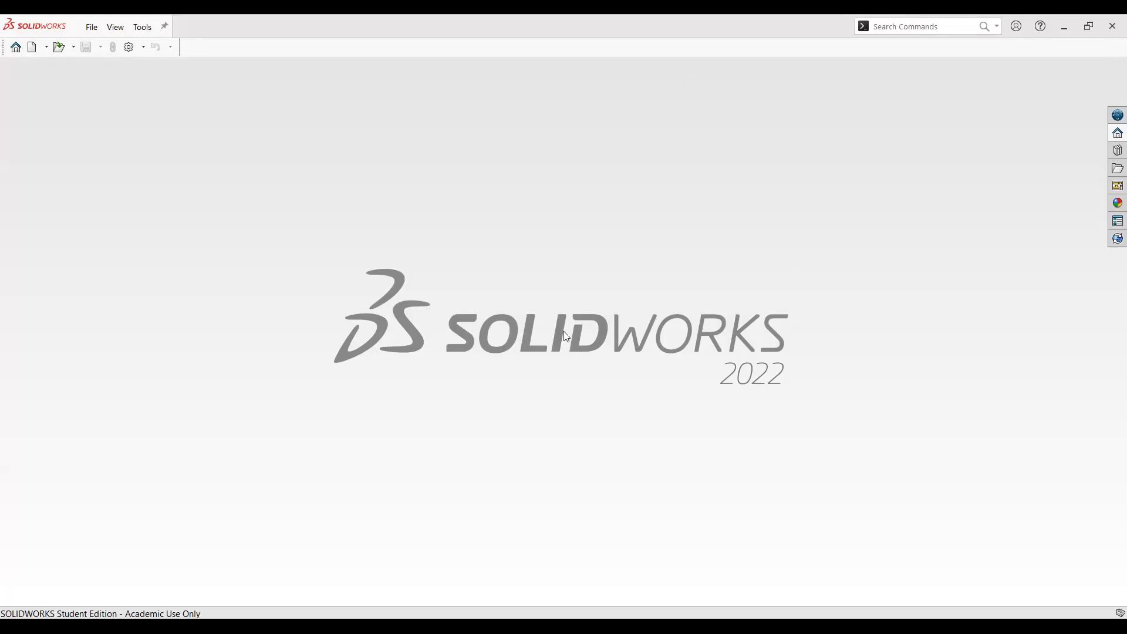
left_click(568, 26)
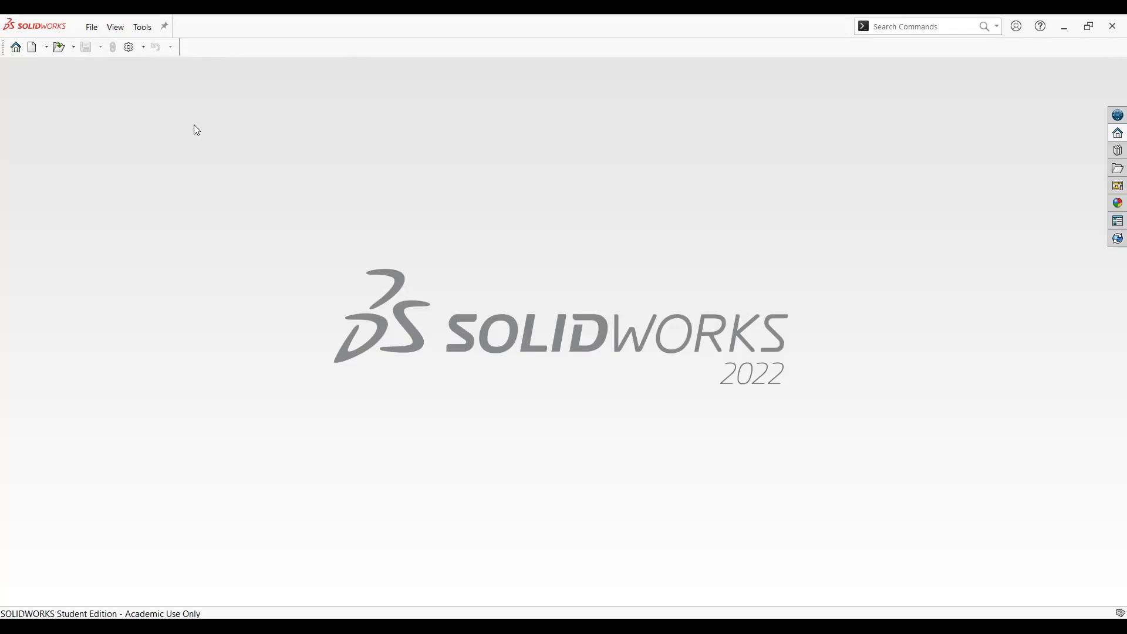
Create a new SOLIDWORKS assembly document, Assem2
left_click(41, 51)
left_click(421, 280)
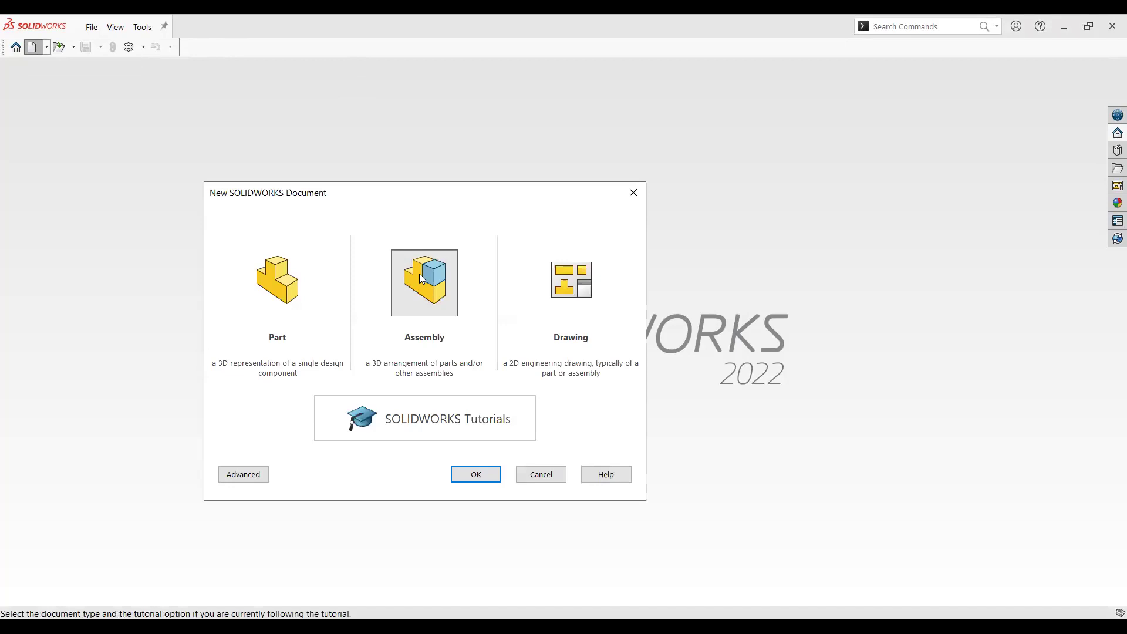
left_click(490, 474)
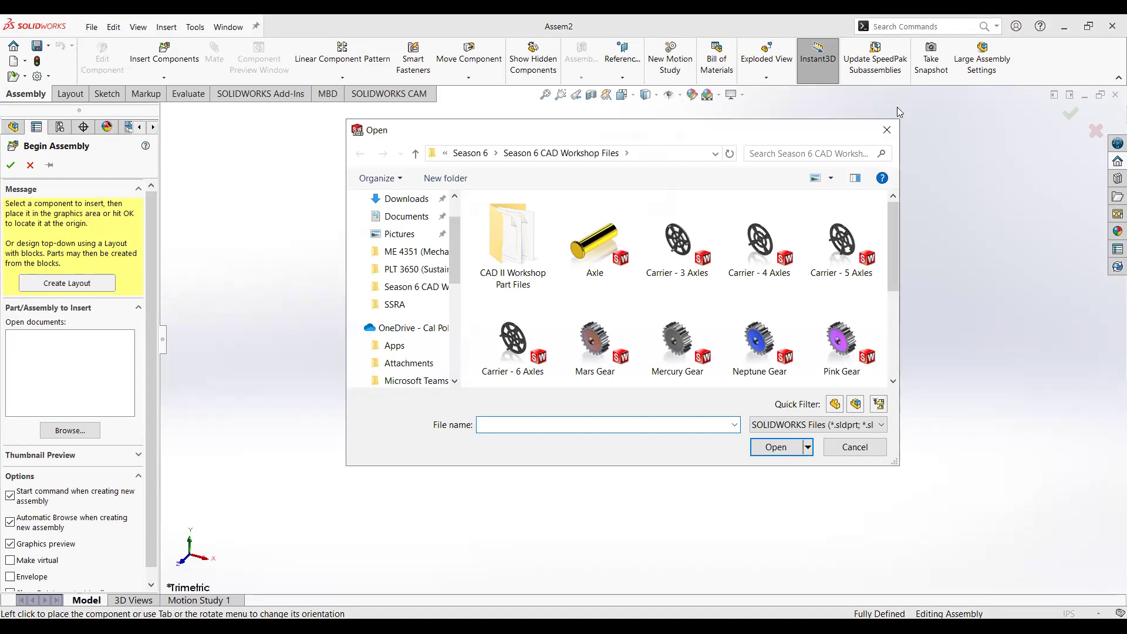
Insert the Planetary Gearbox Case - Generic part as Assem2's first, fixed component
left_click(893, 128)
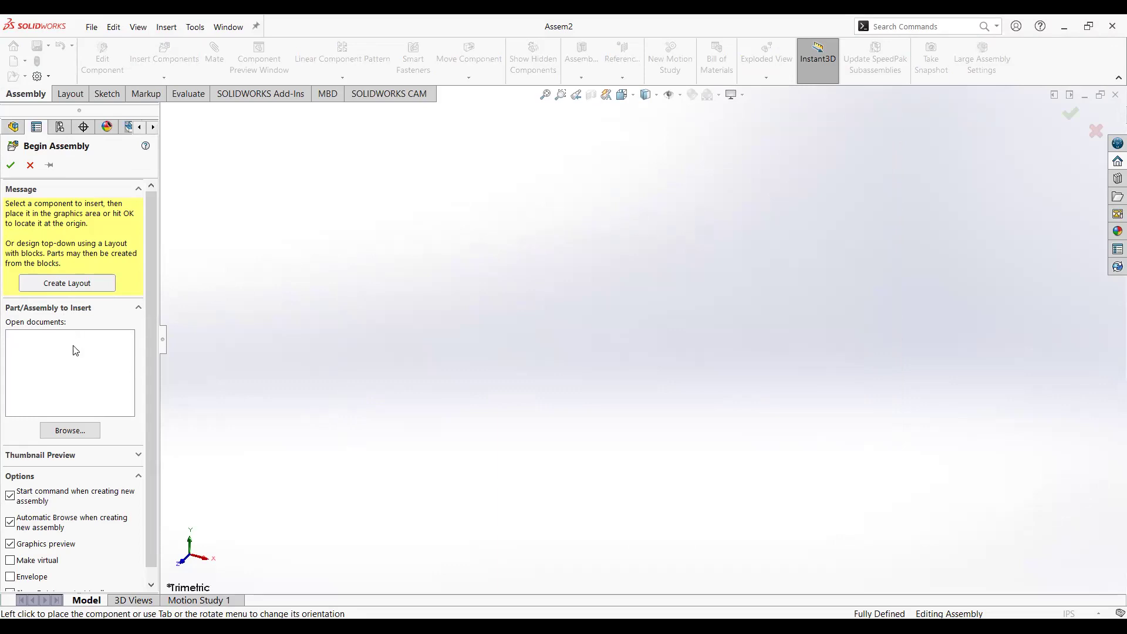
left_click(76, 434)
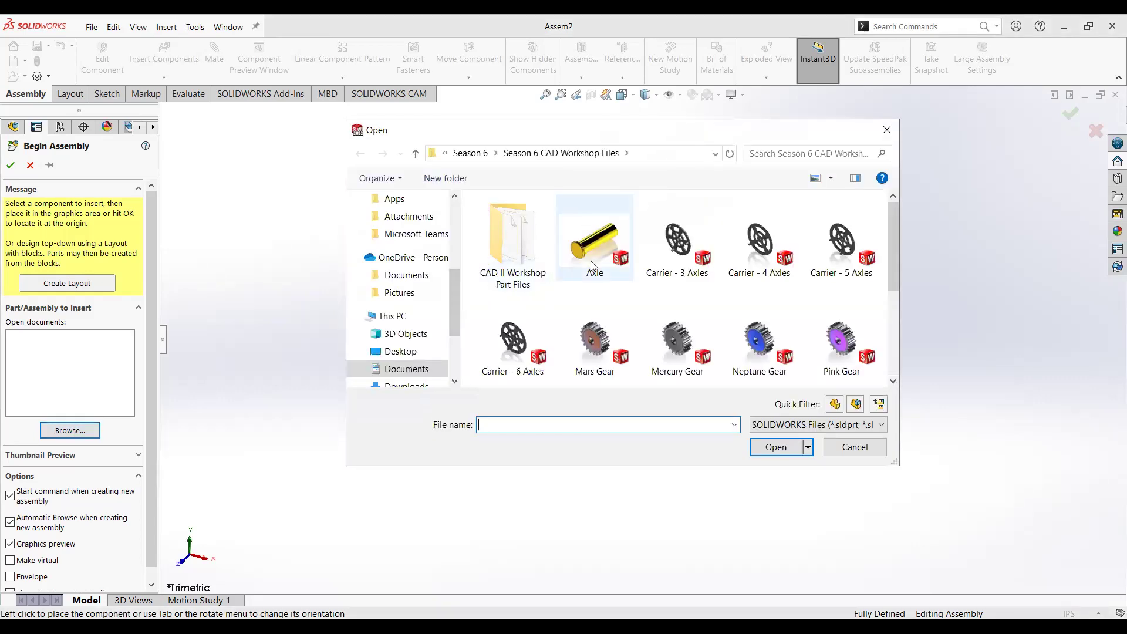
scroll(673, 296, "down", 1)
scroll(674, 297, "up", 1)
scroll(675, 296, "down", 2)
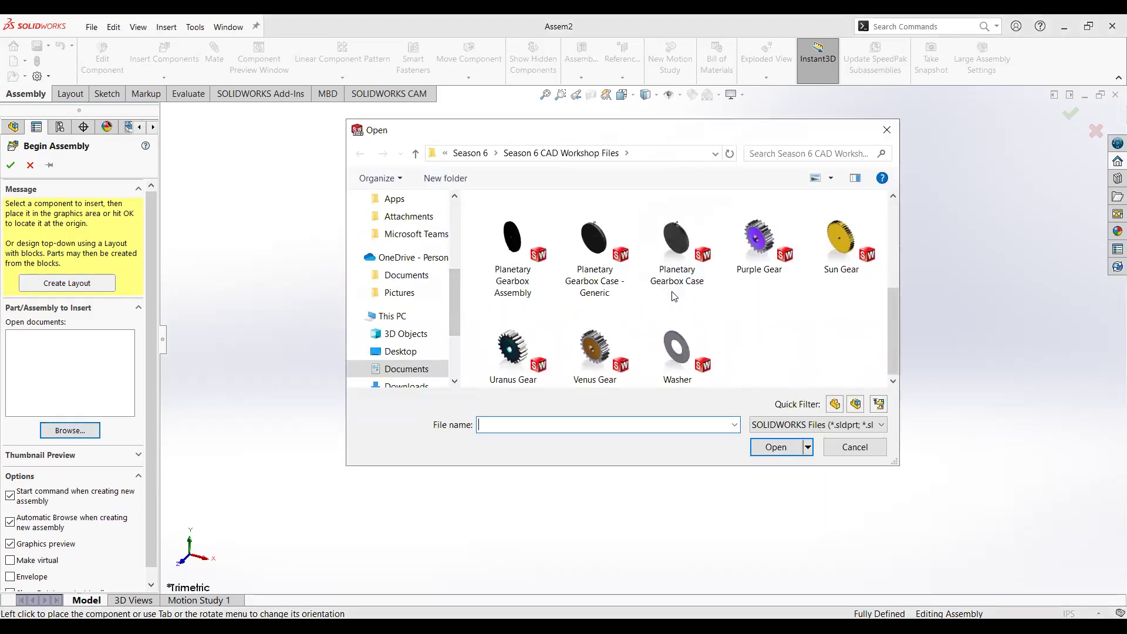
left_click(610, 282)
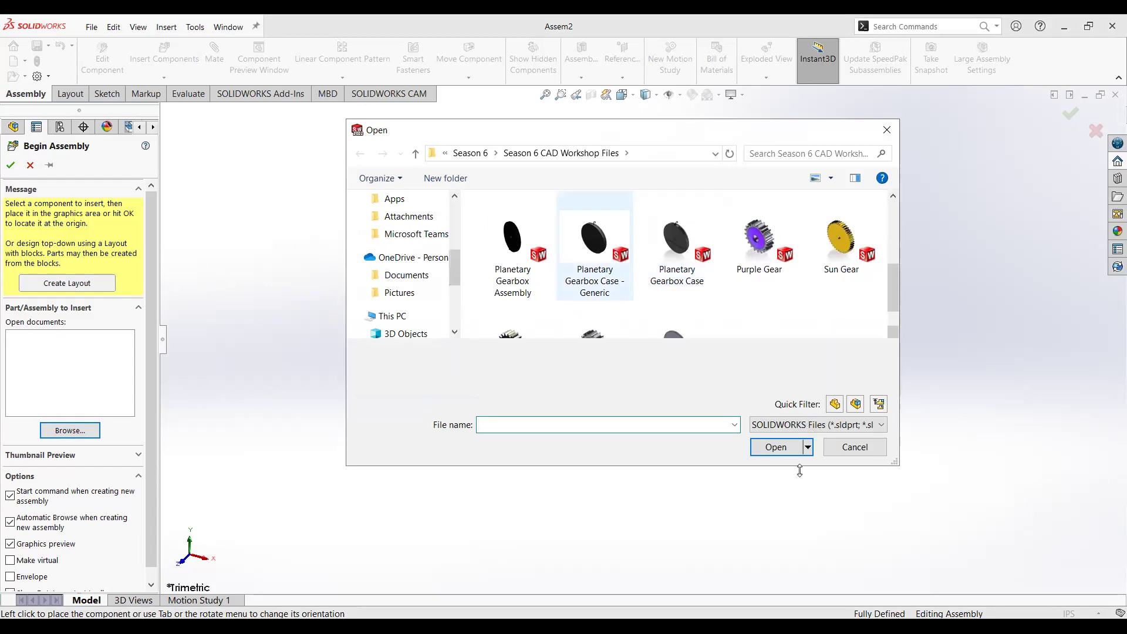
left_click(776, 447)
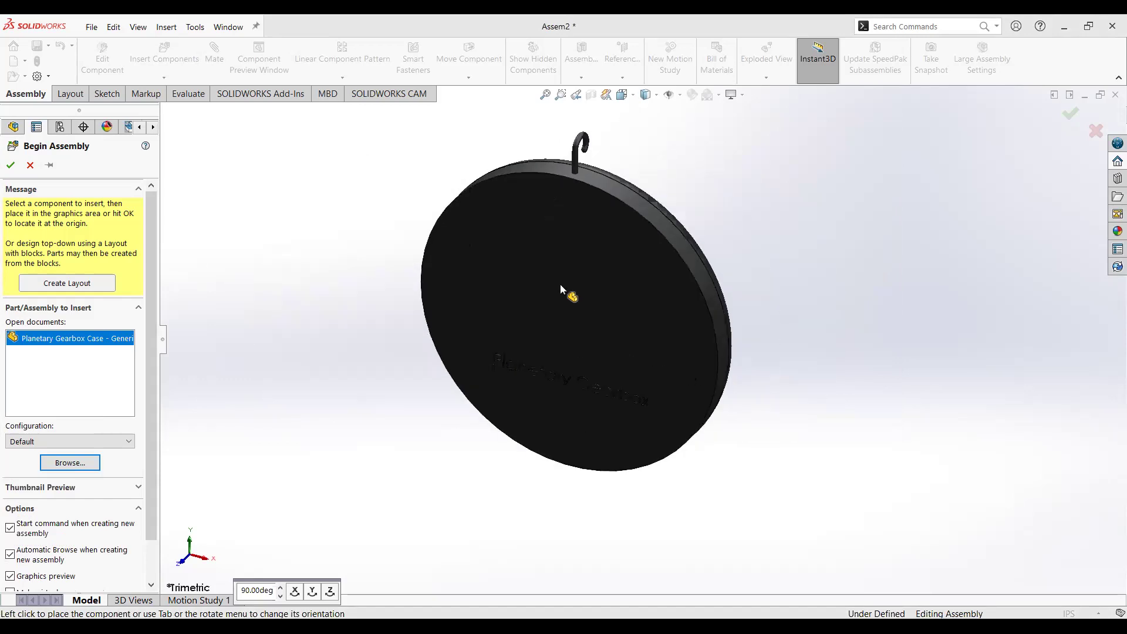
left_click(560, 284)
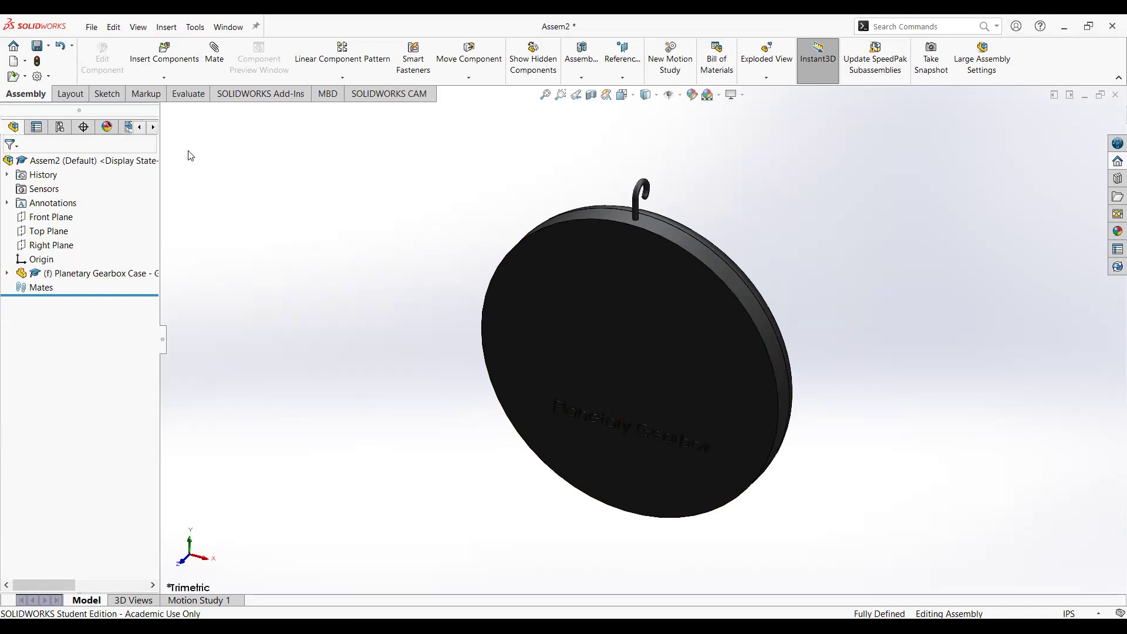
Insert the Carrier - 3 Axles part and place it beside the gearbox case
left_click(184, 71)
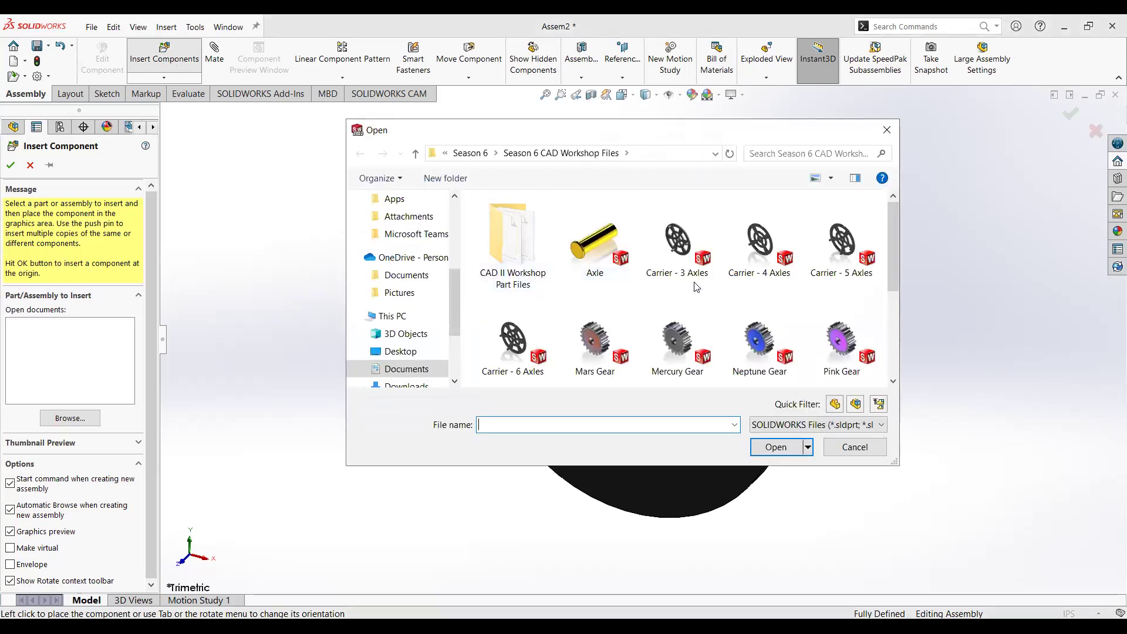
left_click(684, 254)
left_click(784, 450)
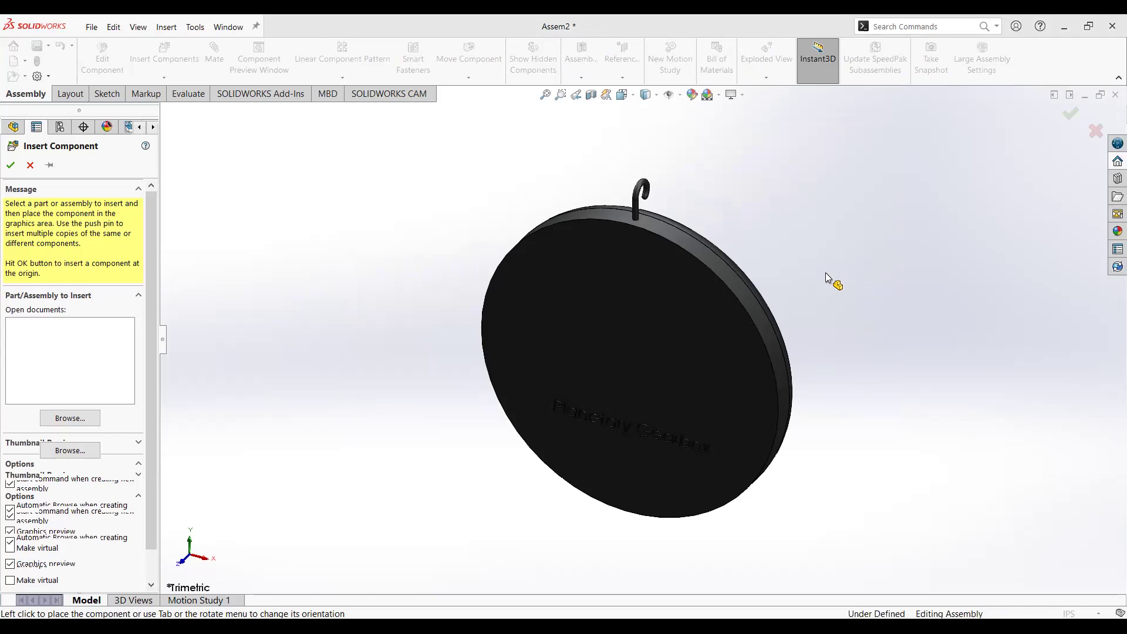
left_click(874, 326)
middle_click_drag(847, 383, 766, 389)
scroll(835, 326, "up", 2)
left_click(721, 468)
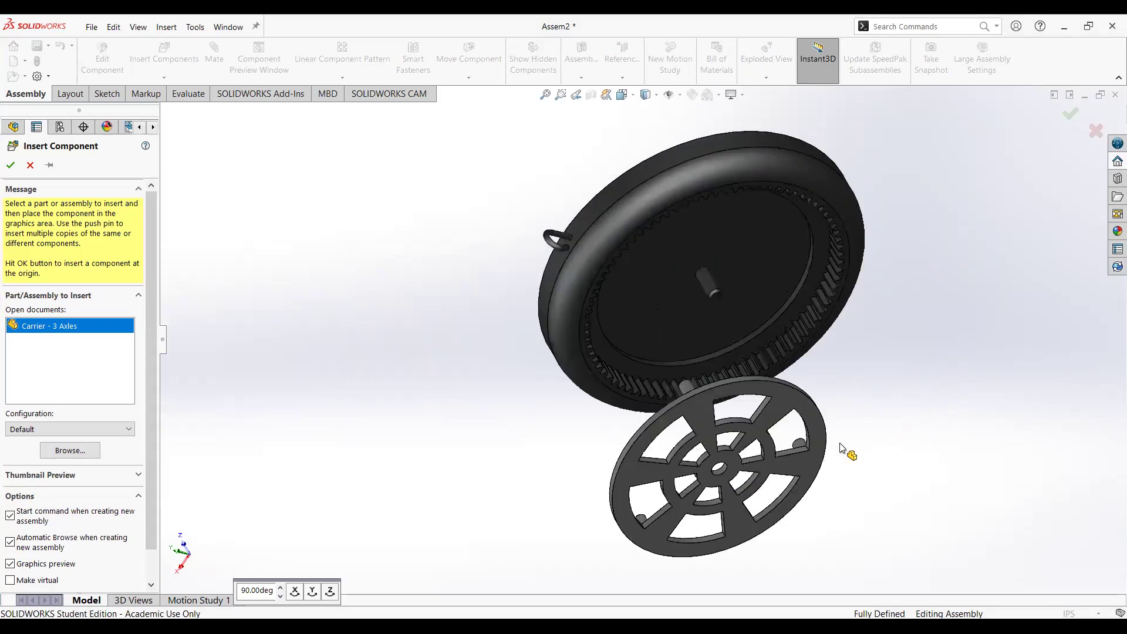
left_click(946, 420)
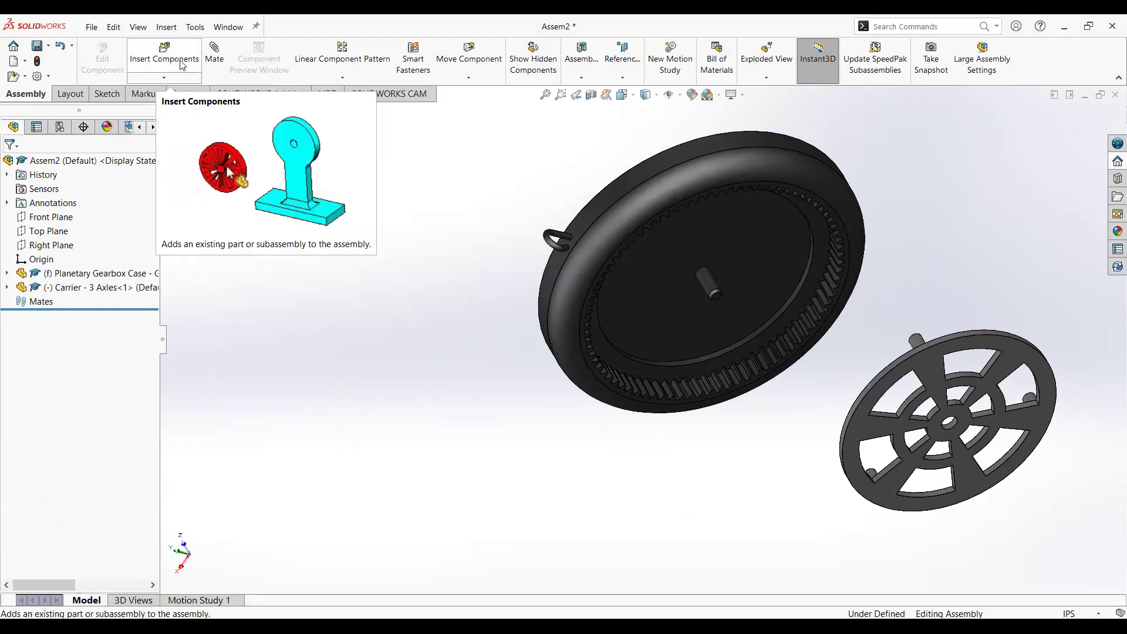
Insert the Washer part and place it below the gearbox case
left_click(182, 64)
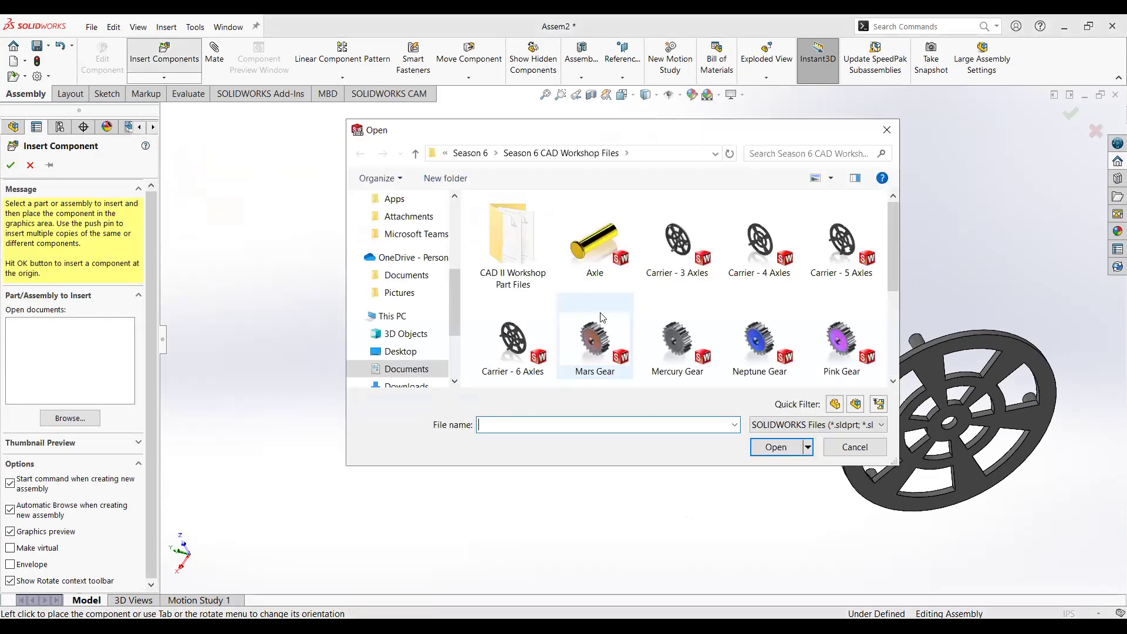
left_click(676, 350)
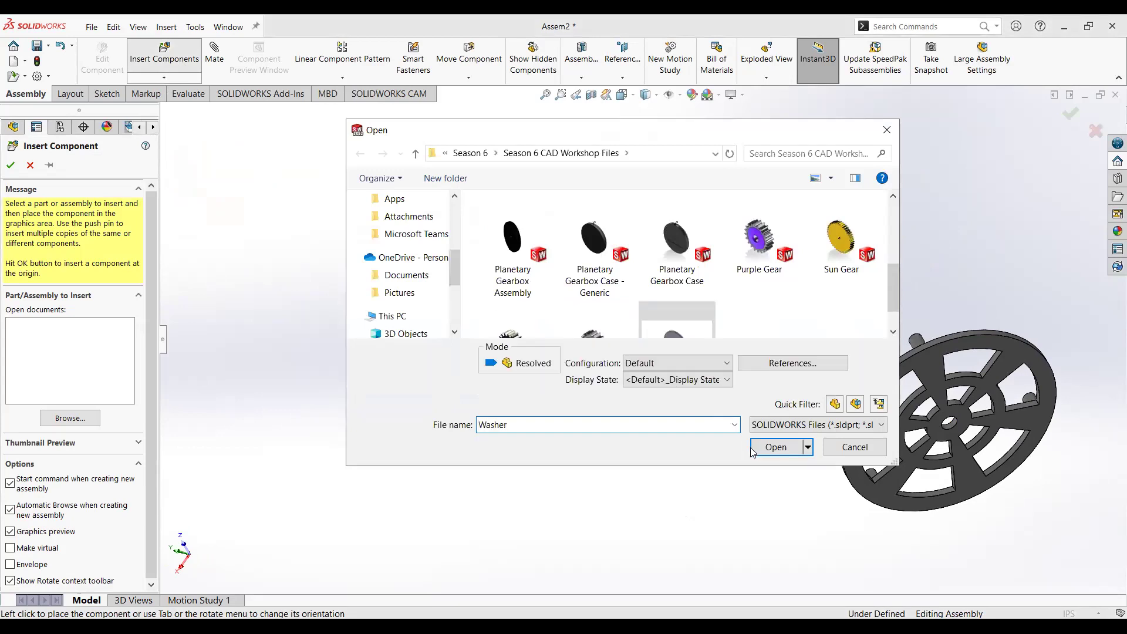
left_click(775, 447)
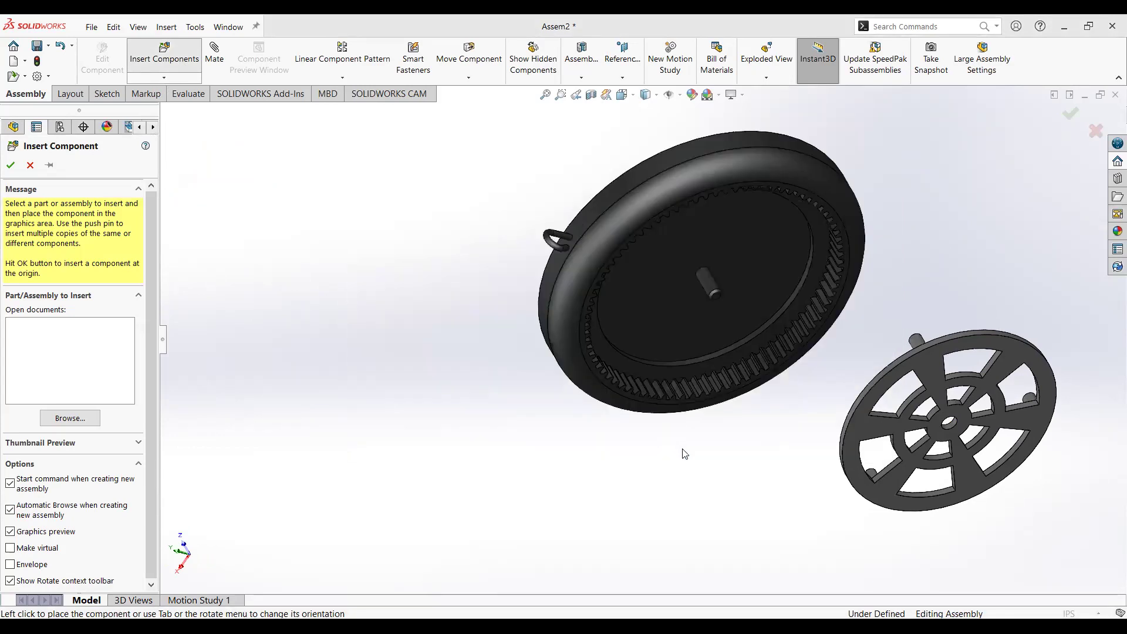
left_click(711, 458)
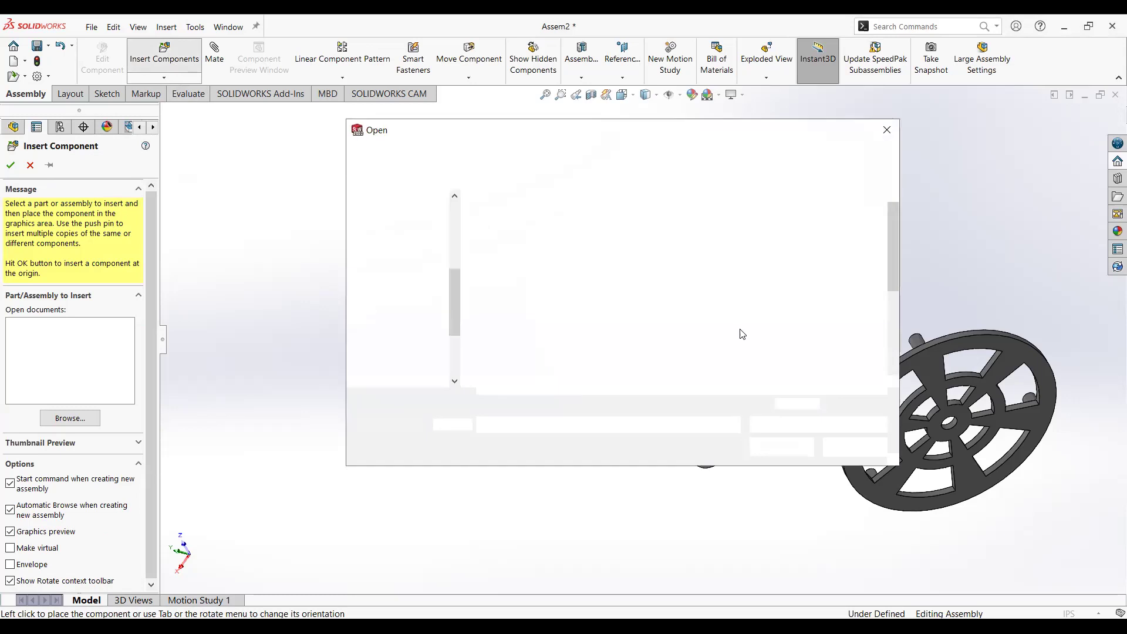
Insert the Sun Gear part and place it left of the case
left_click(840, 240)
left_click(776, 447)
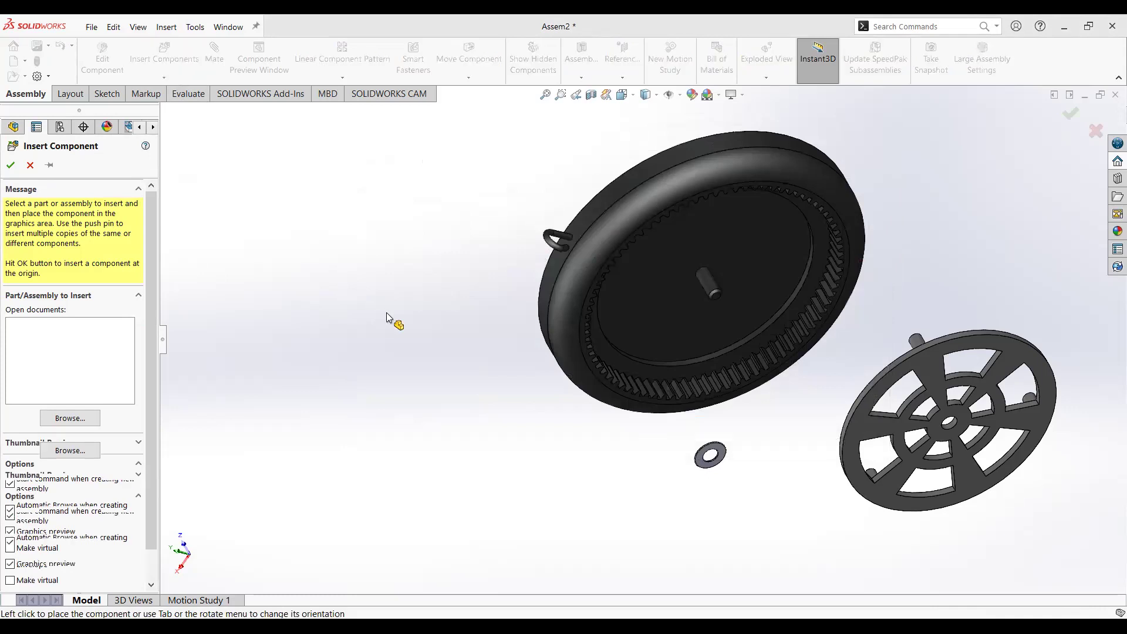
left_click(387, 319)
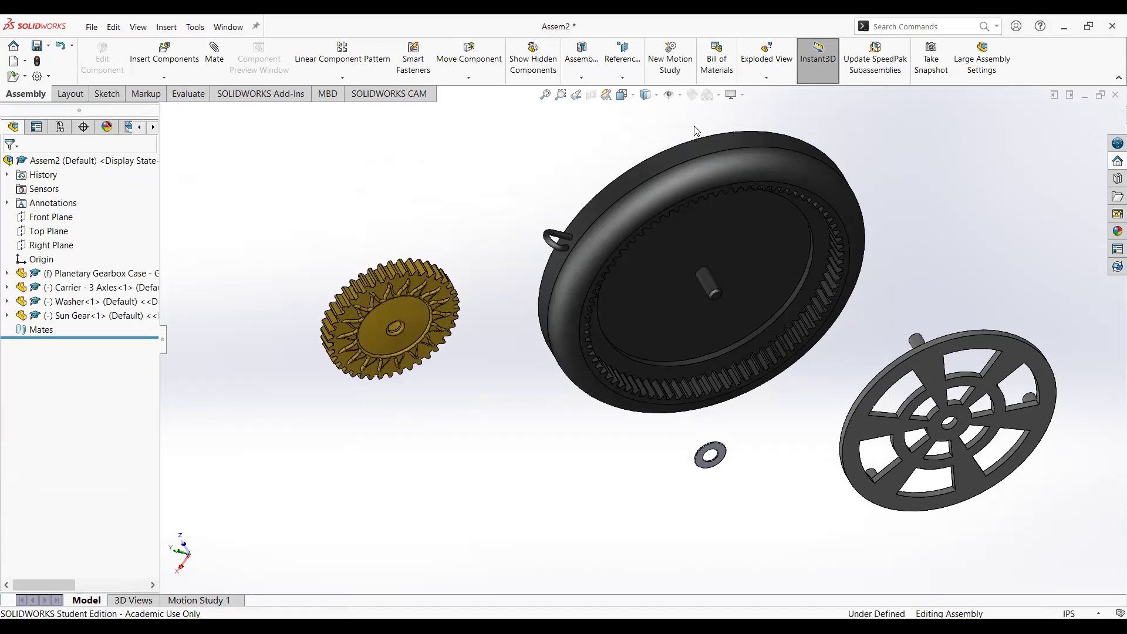
Insert the Purple Gear part and place it to the right of the gearbox case
left_click(165, 54)
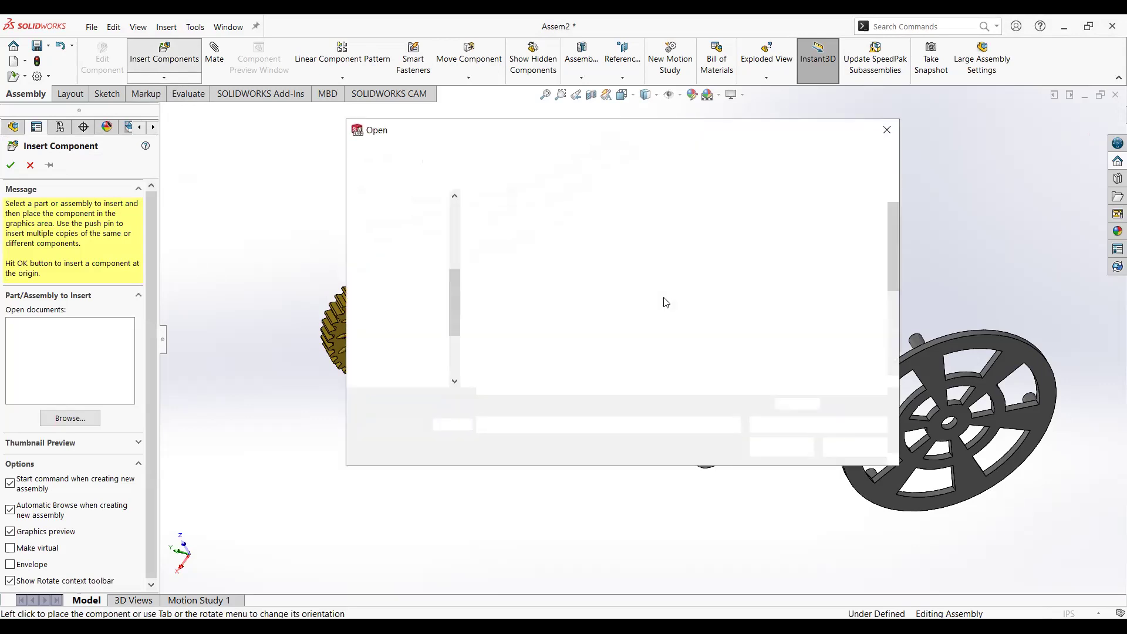
left_click(757, 240)
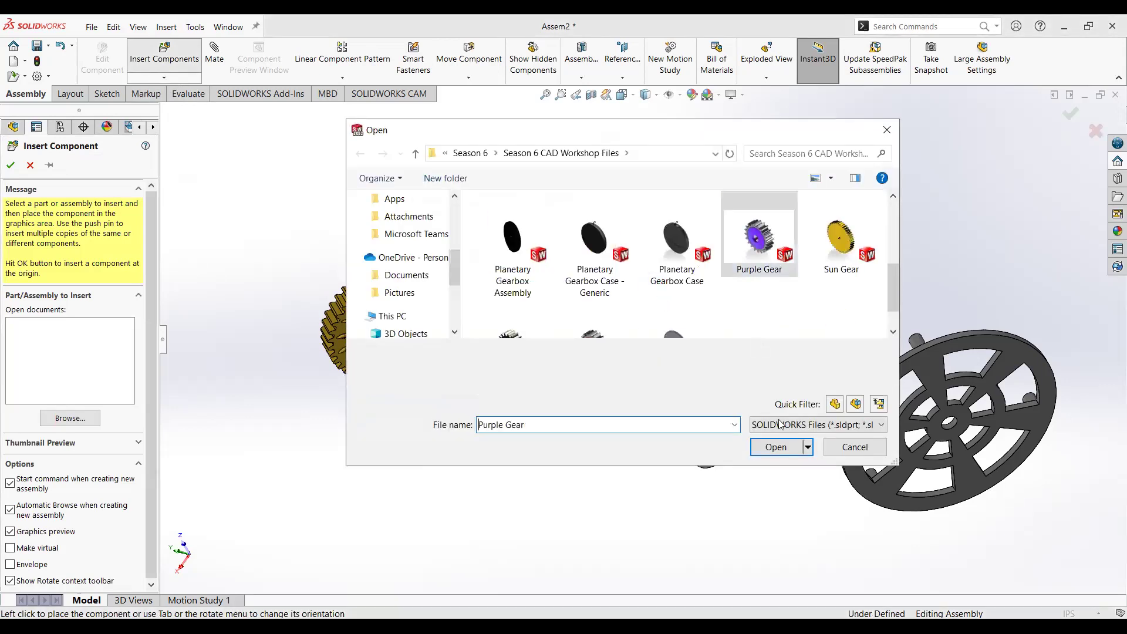
left_click(776, 447)
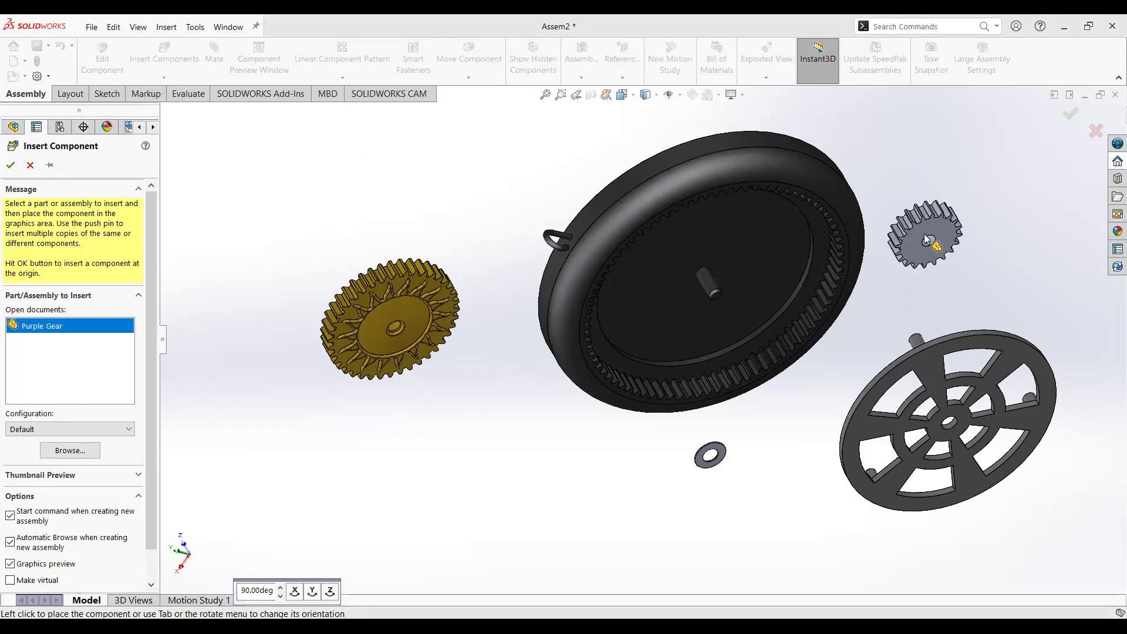
left_click(926, 239)
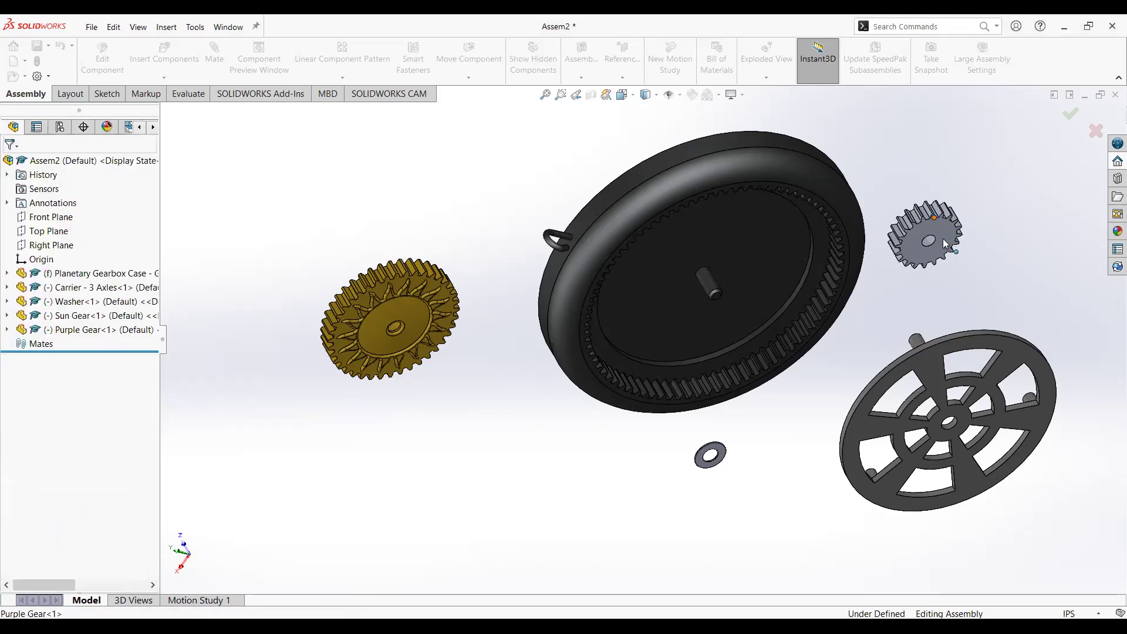
middle_click_drag(944, 242, 942, 236)
middle_click_drag(950, 261, 954, 226)
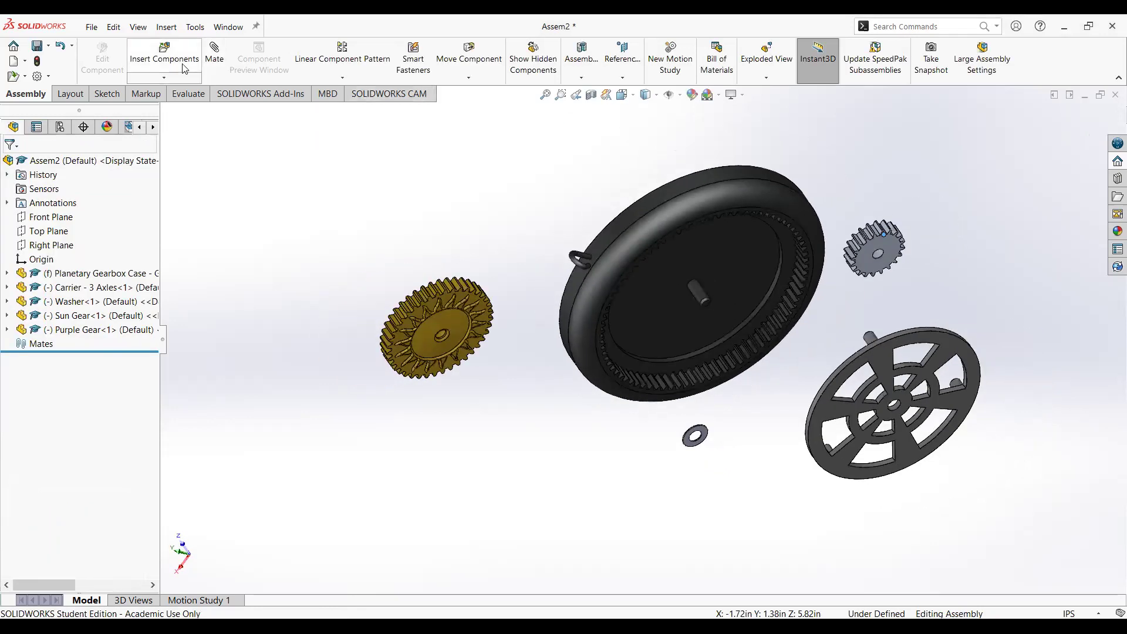
Insert the Neptune Gear part and place it to the right of the case
left_click(165, 53)
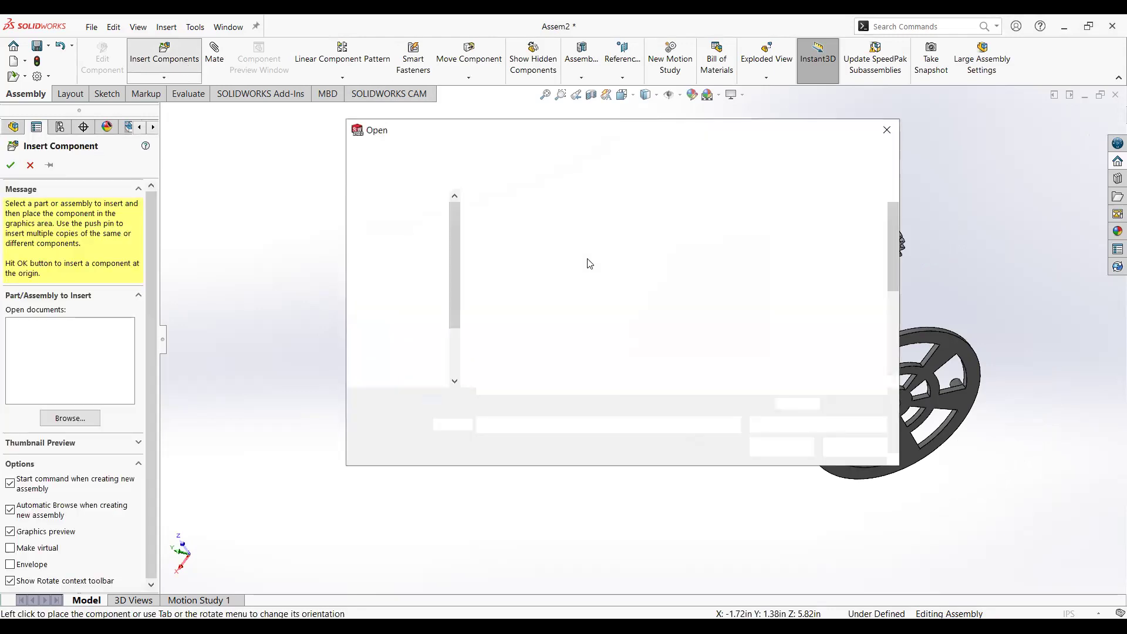
scroll(711, 293, "up", 3)
left_click(756, 329)
left_click(776, 446)
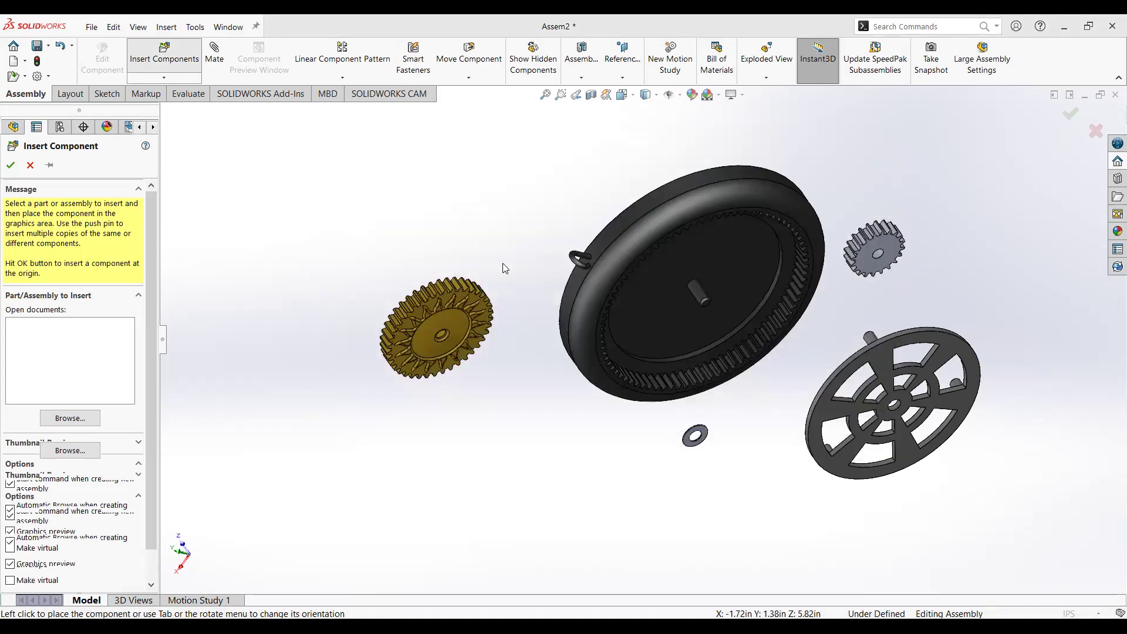
left_click(499, 222)
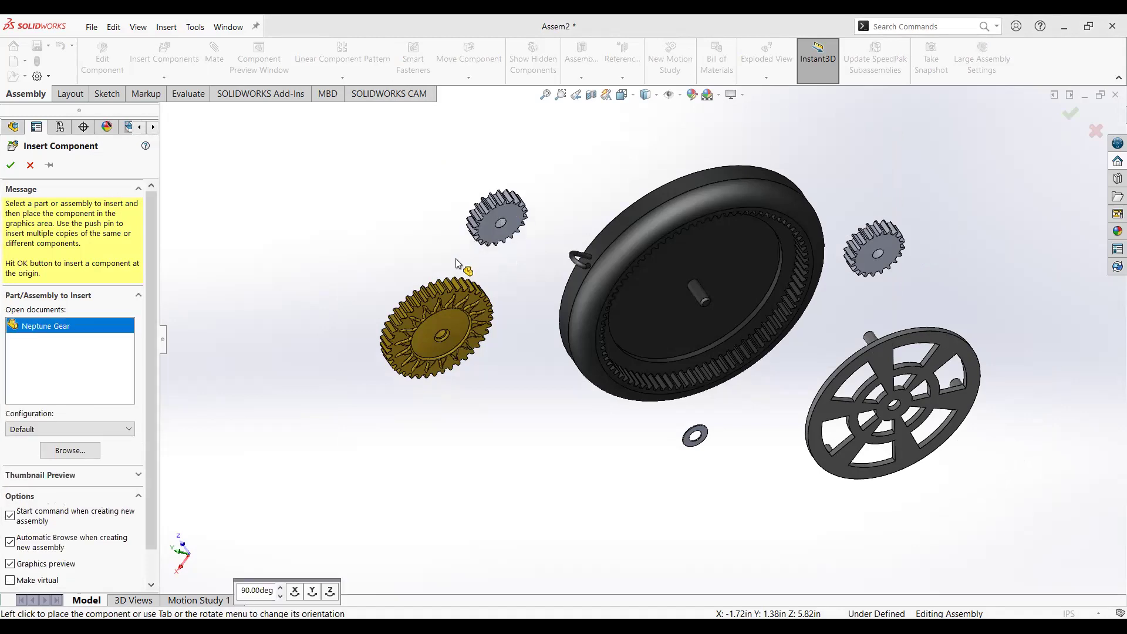
Insert the Uranus Gear part and place it left of the sun gear
left_click(173, 59)
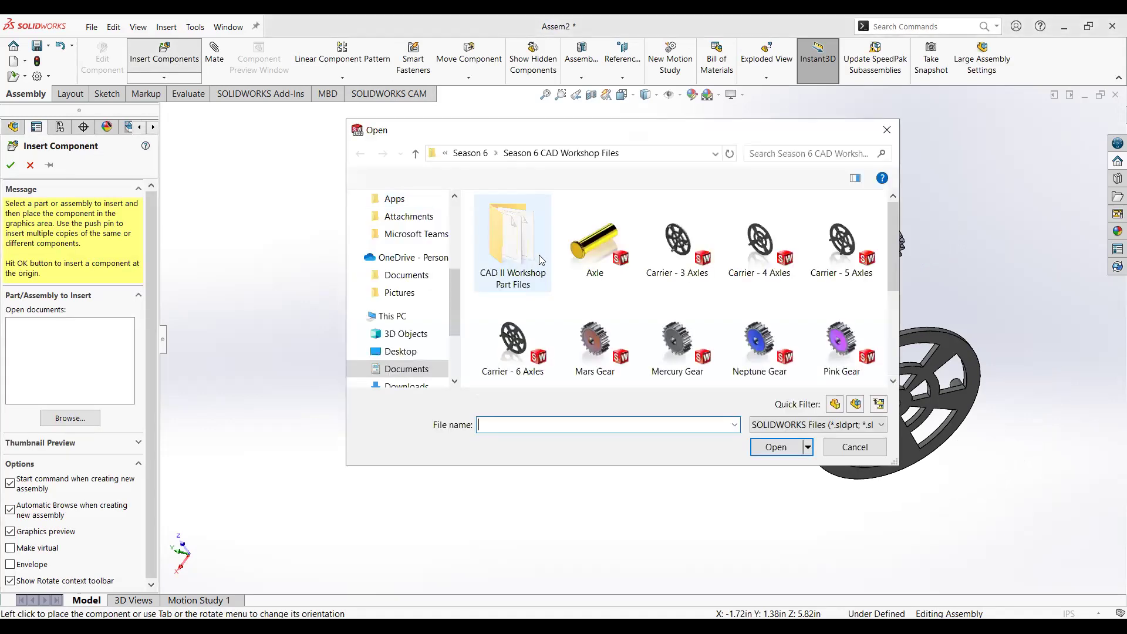
scroll(539, 254, "down", 5)
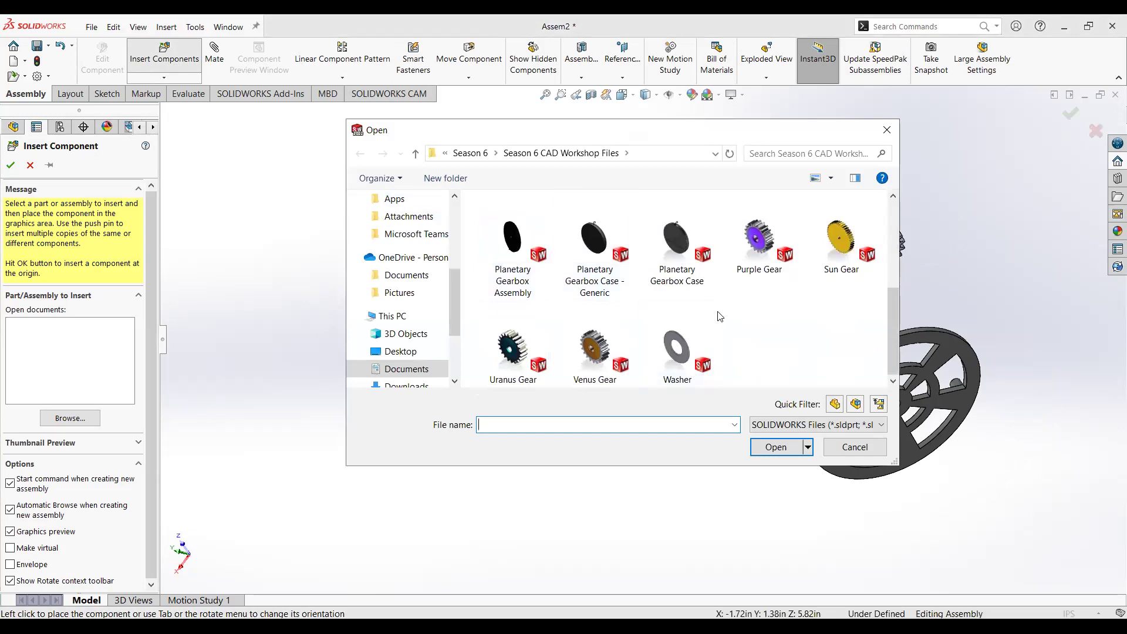
left_click(511, 351)
left_click(770, 448)
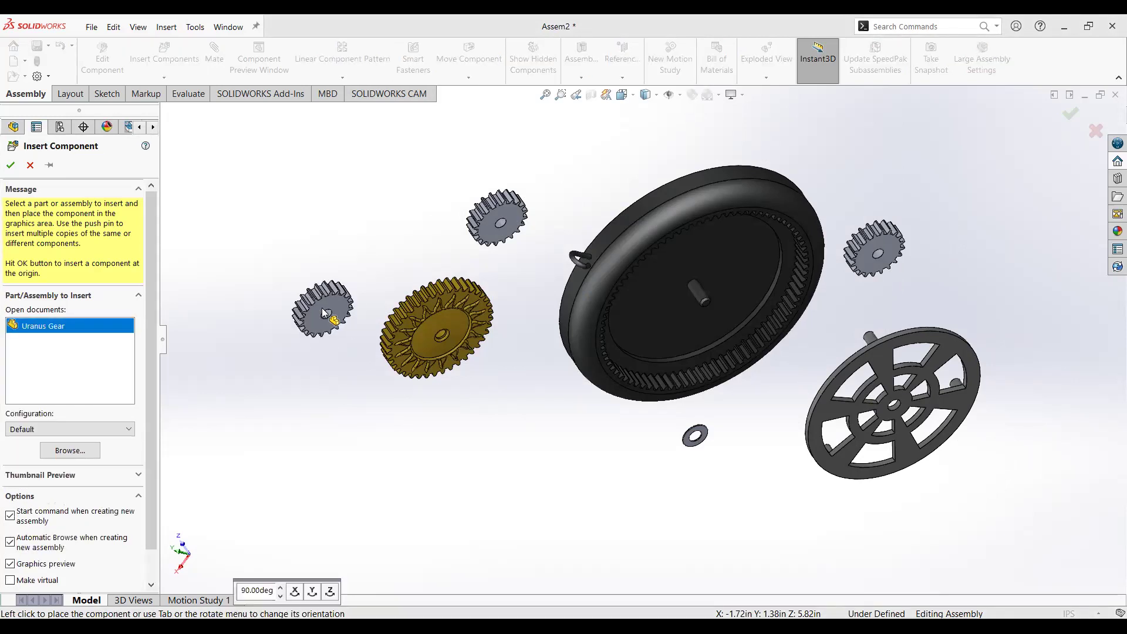
left_click(324, 312)
middle_click_drag(364, 365, 317, 410)
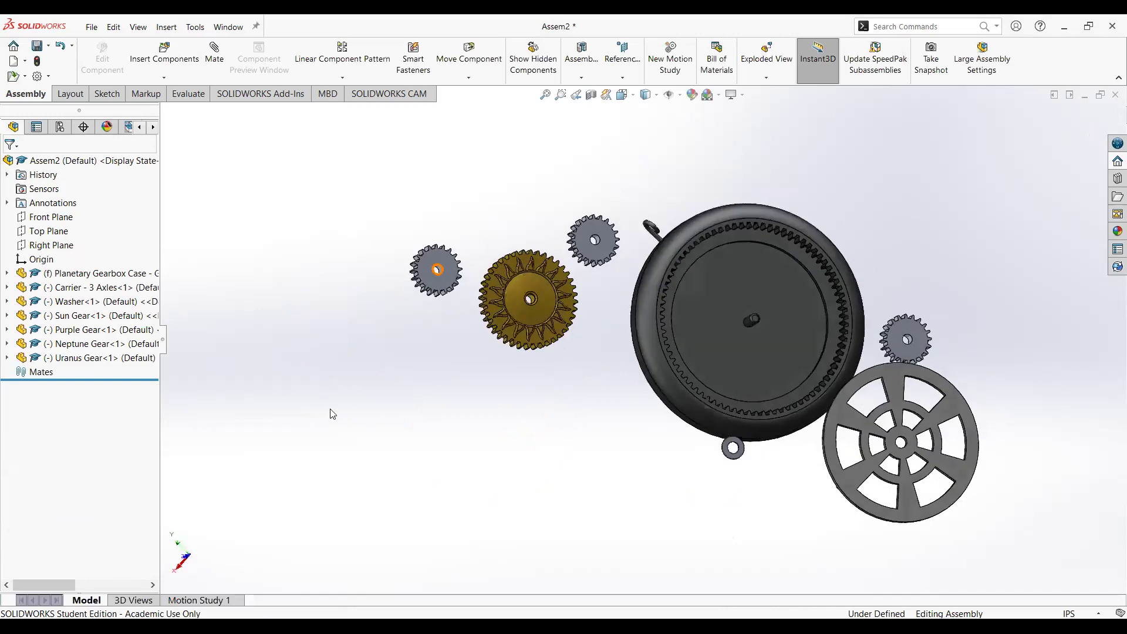
key("ctrl+Left")
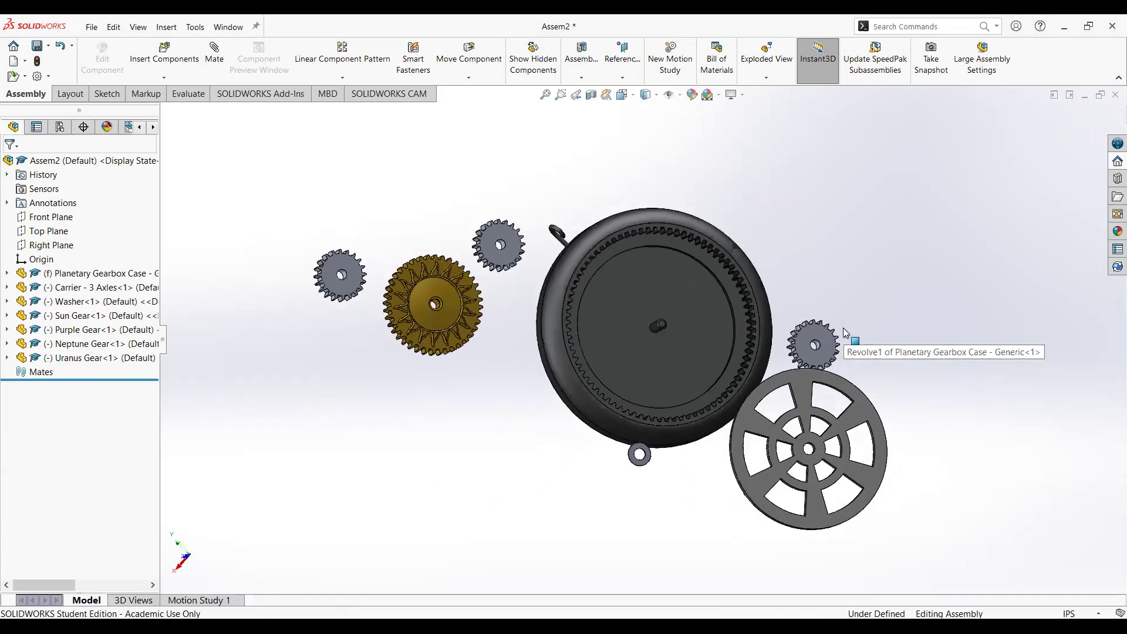
key("z")
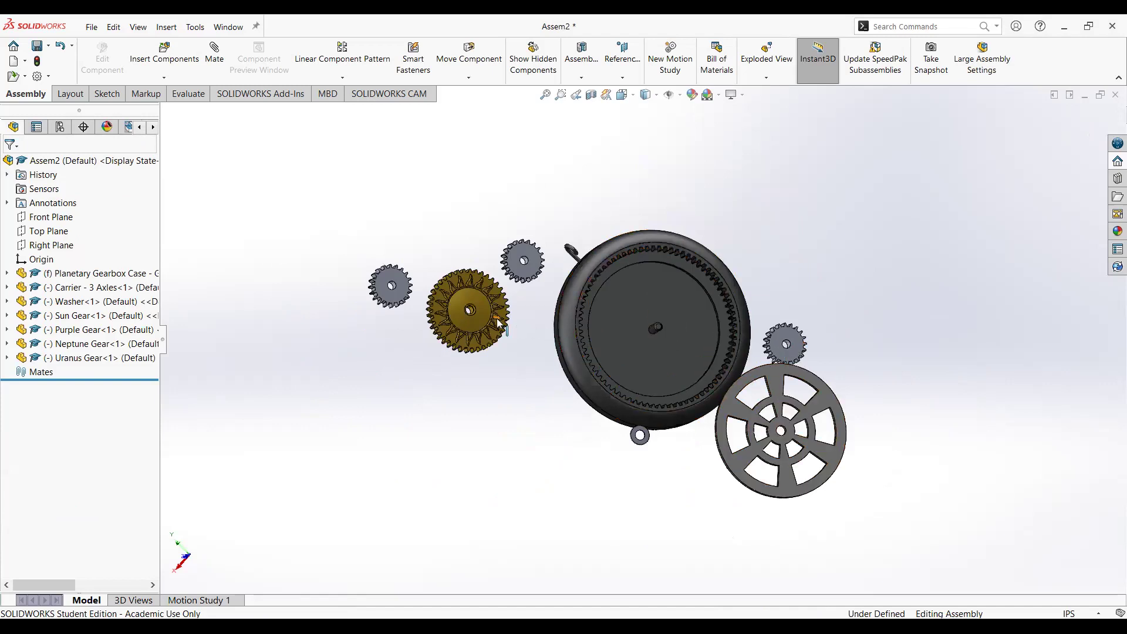
scroll(539, 308, "up", 3)
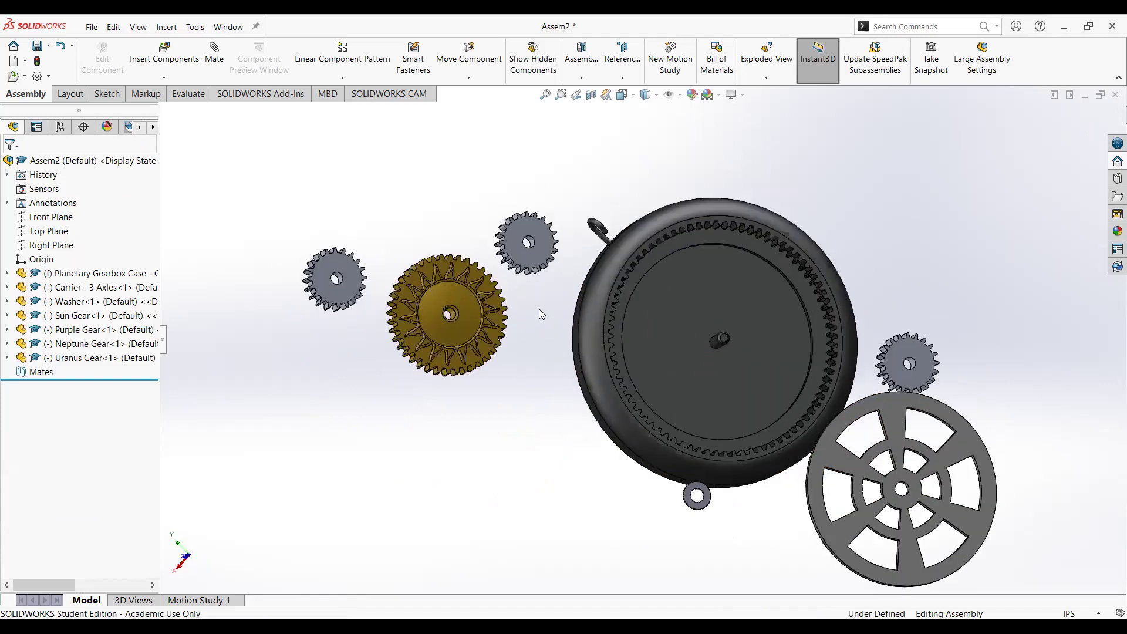
scroll(539, 309, "down", 1)
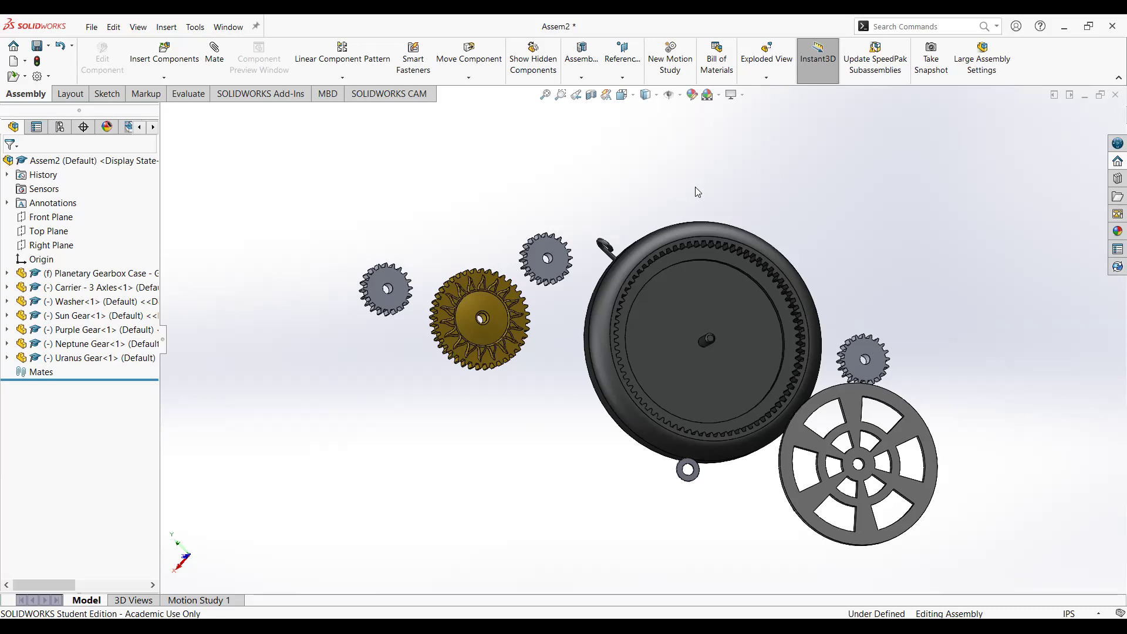
Zoom in on the gearbox assembly and start the Mate command from the Assembly tab
scroll(758, 401, "down", 3)
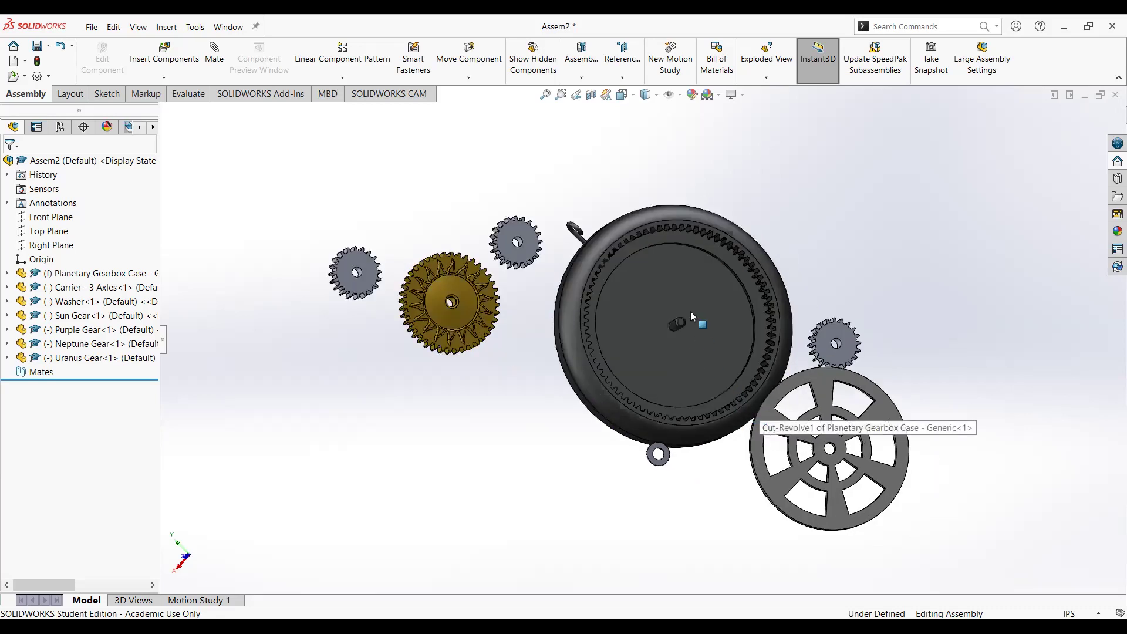
left_click(217, 59)
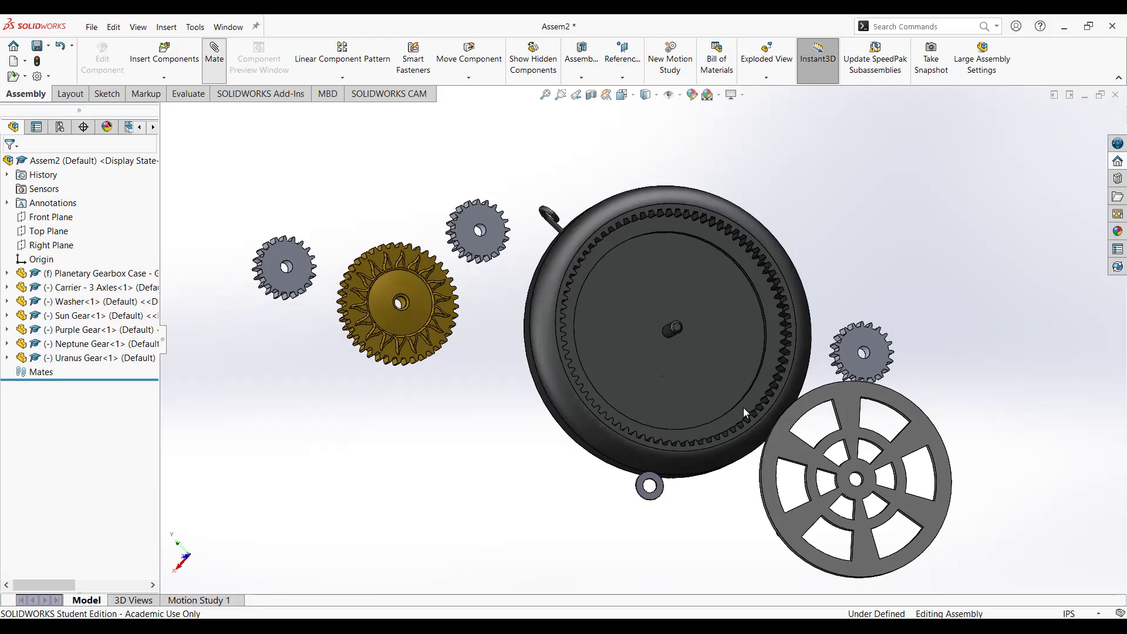
Select the inner face of the washer's hole as the first mate reference
key("m")
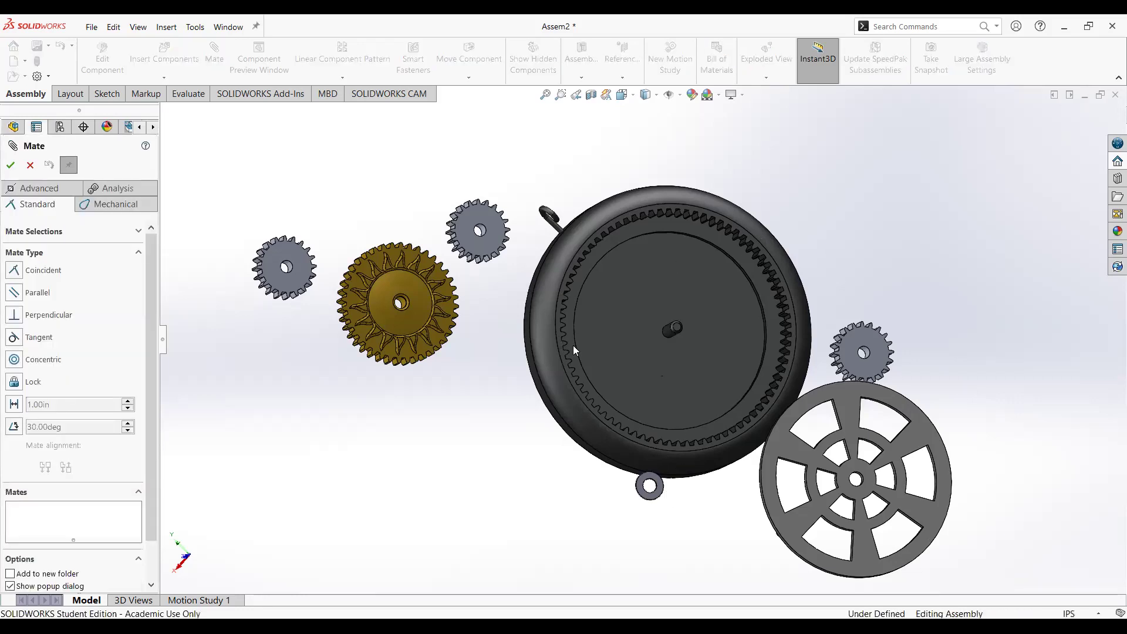
scroll(573, 345, "down", 3)
scroll(688, 383, "up", 5)
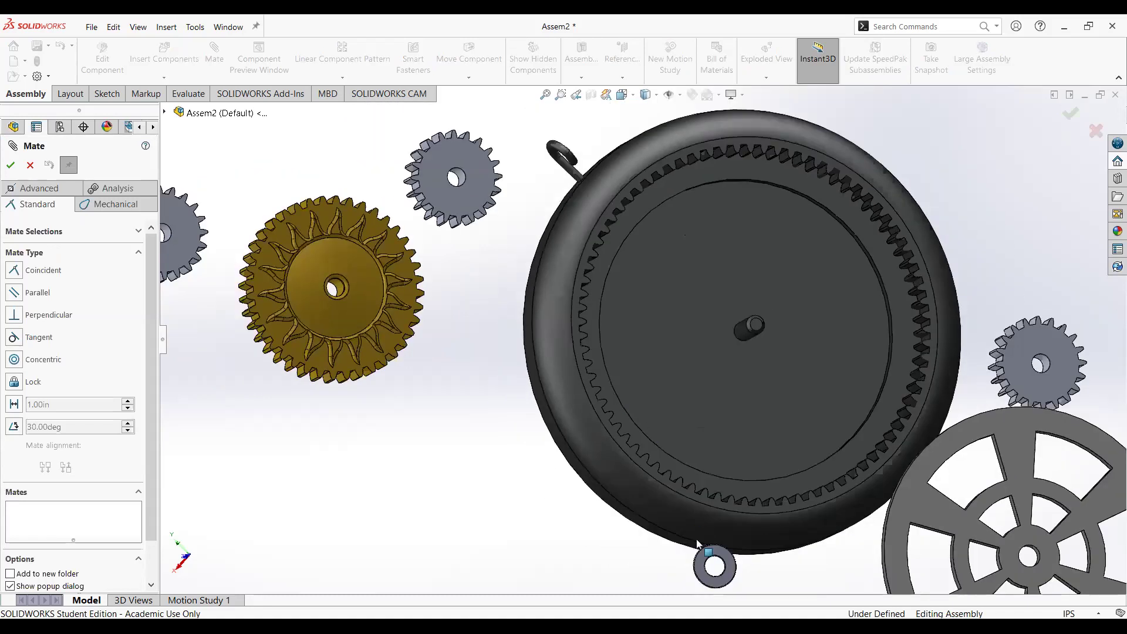
scroll(687, 464, "down", 8)
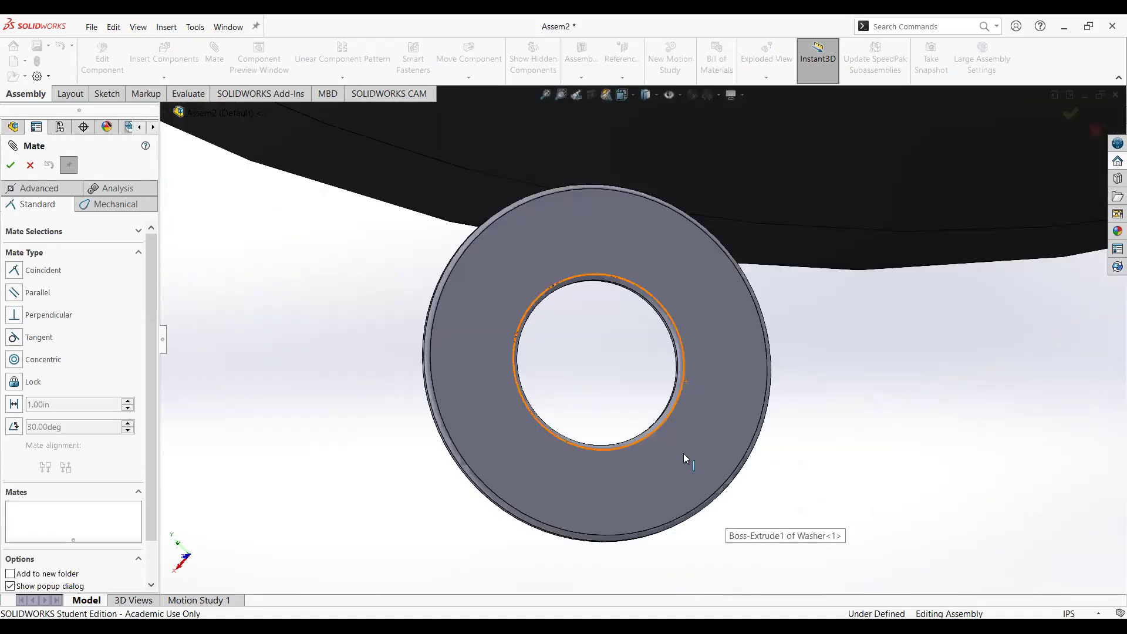
scroll(682, 449, "down", 1)
left_click(619, 395)
middle_click_drag(635, 415, 681, 410)
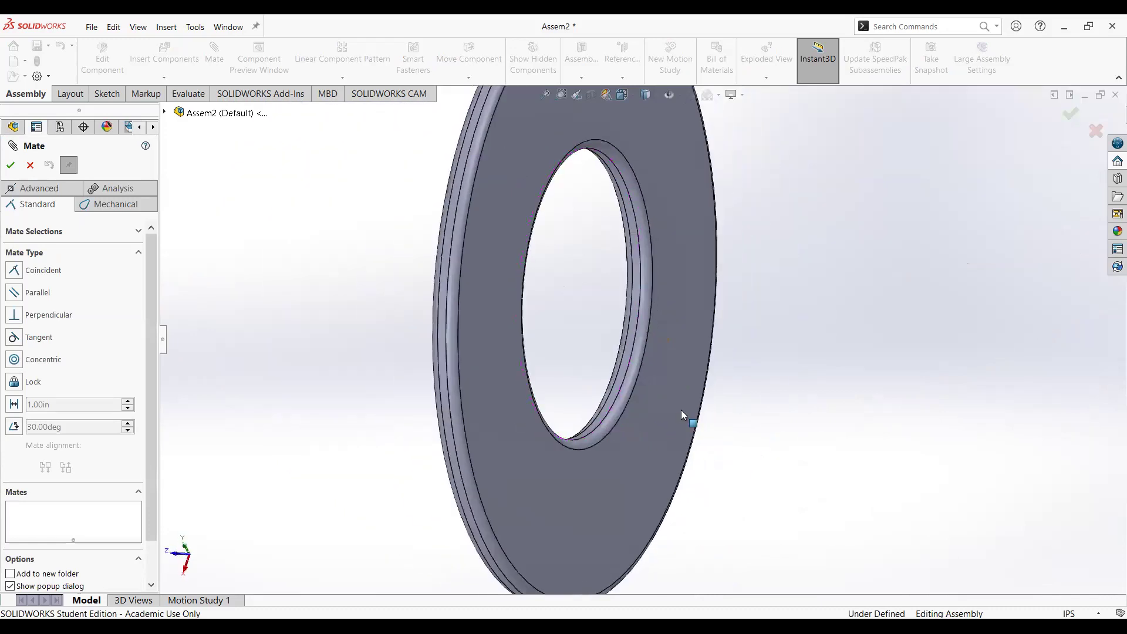
left_click(637, 275)
Pick the case's central shaft as the second reference and accept Concentric1
scroll(636, 275, "up", 6)
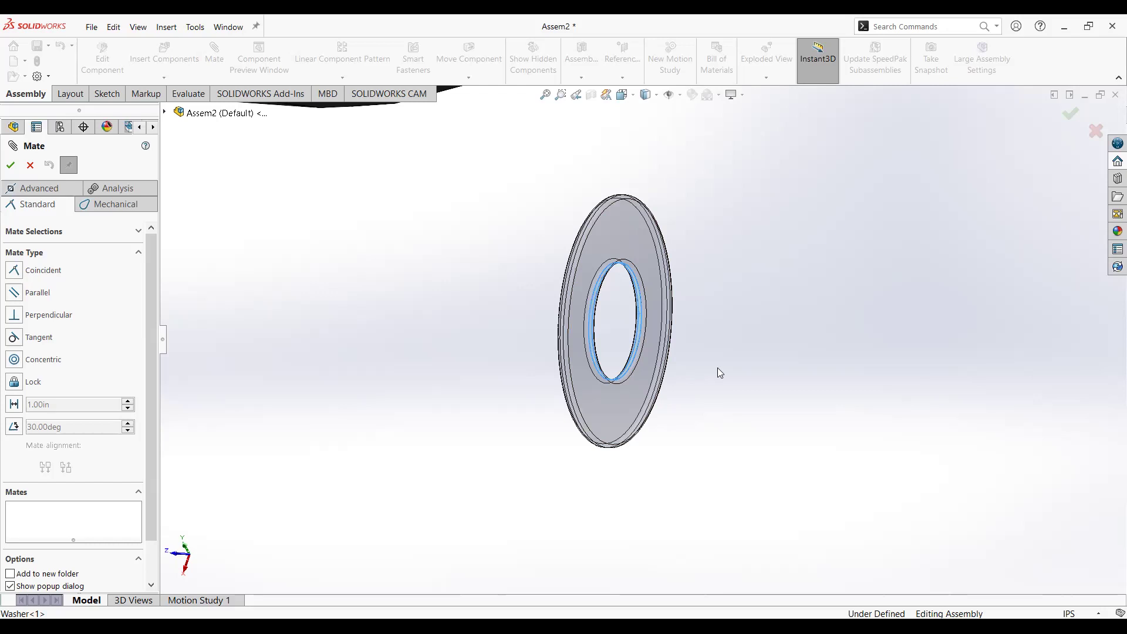
scroll(720, 374, "up", 8)
scroll(720, 385, "up", 2)
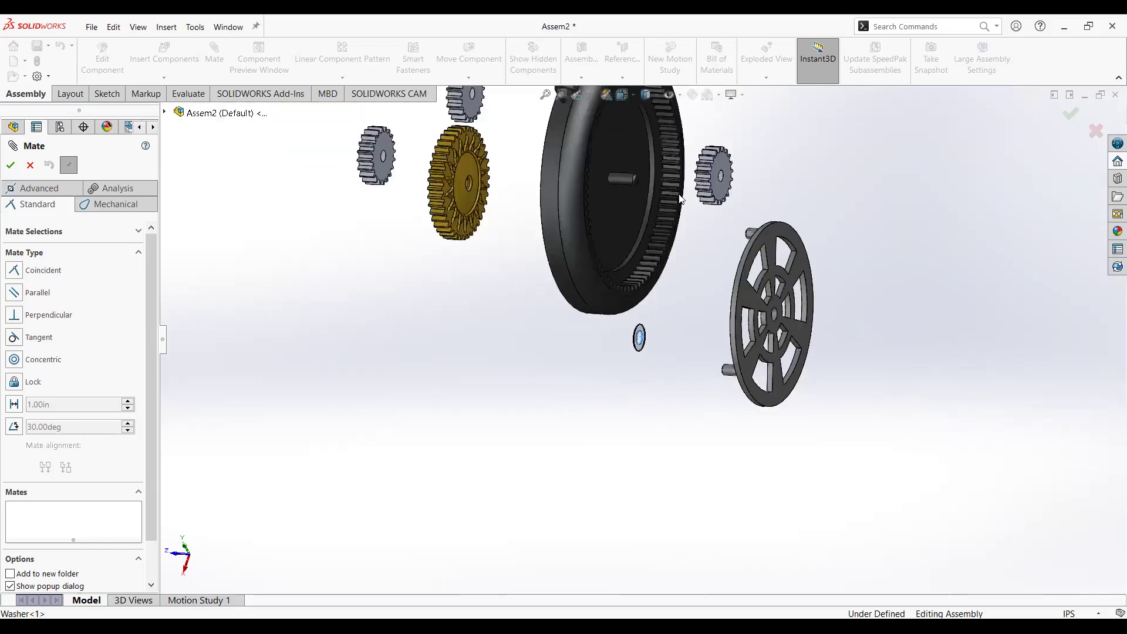
scroll(626, 203, "down", 5)
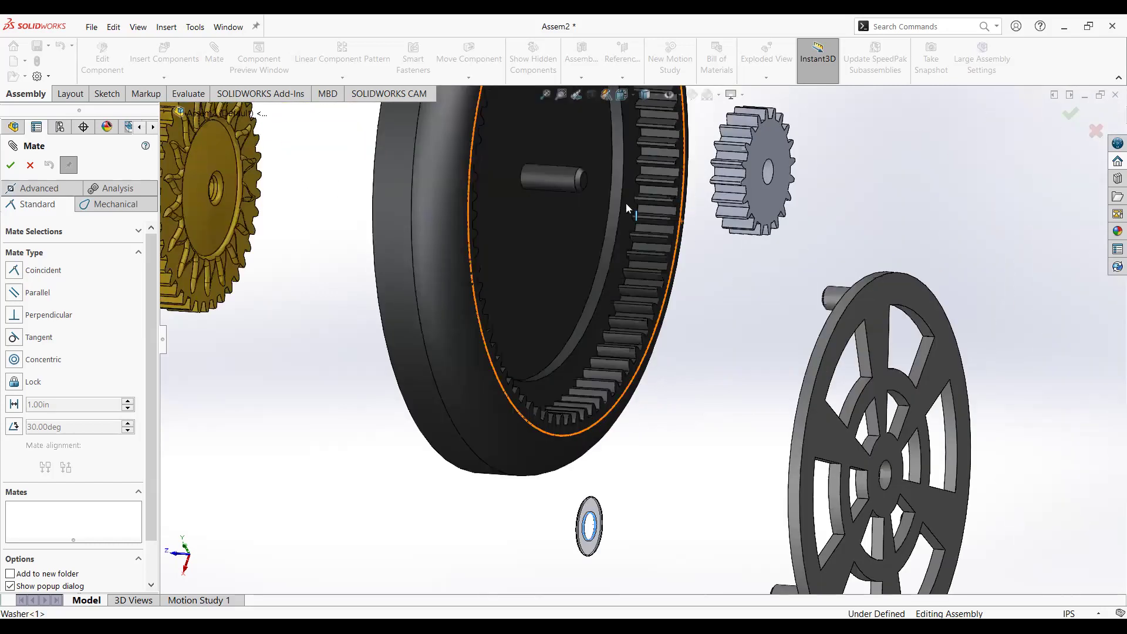
left_click(558, 178)
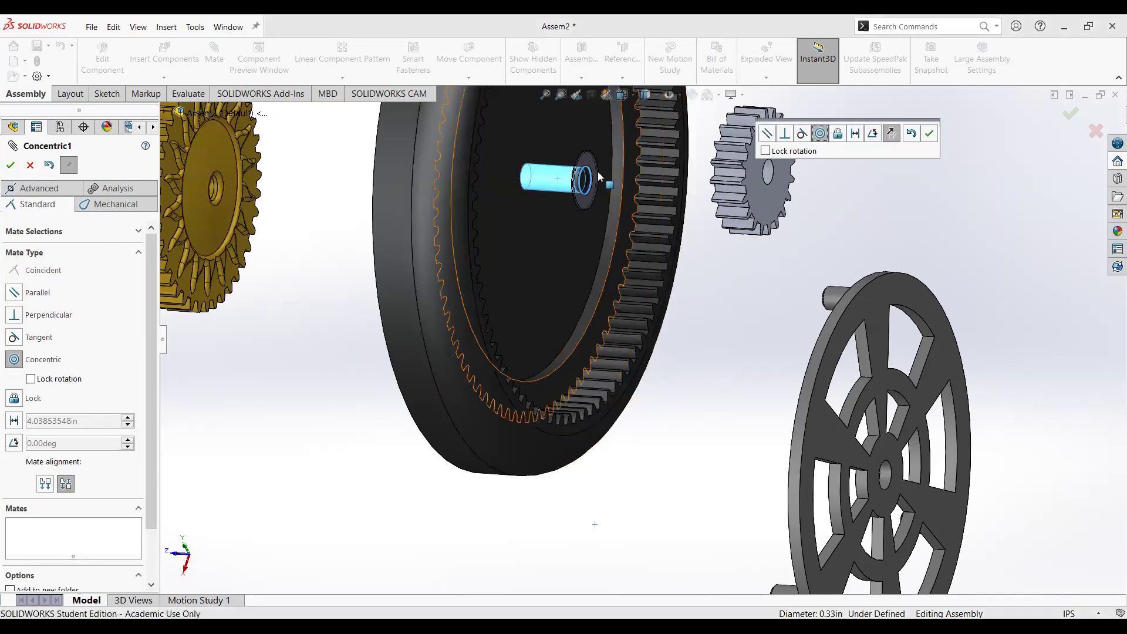
scroll(583, 221, "up", 5)
scroll(611, 306, "down", 5)
scroll(735, 453, "down", 5)
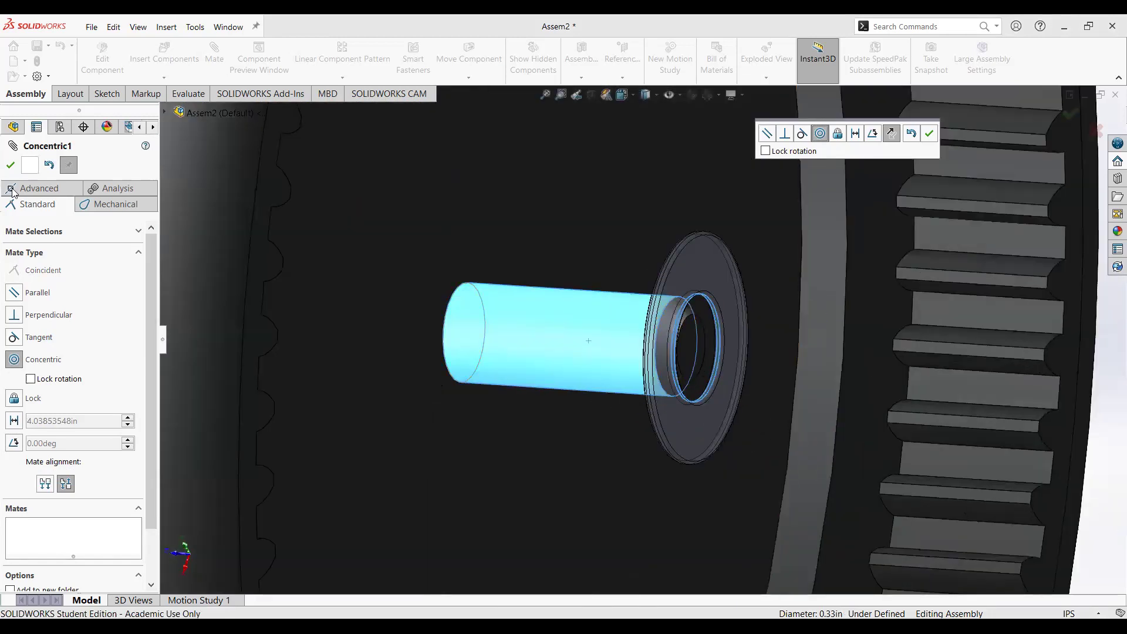
left_click(10, 166)
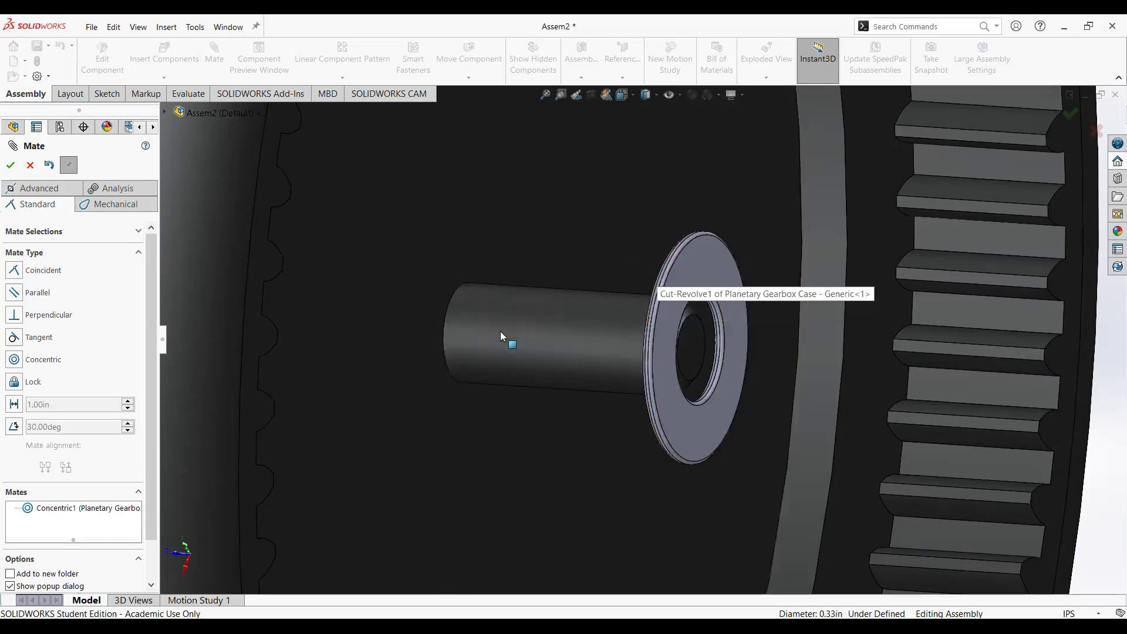
scroll(509, 335, "up", 5)
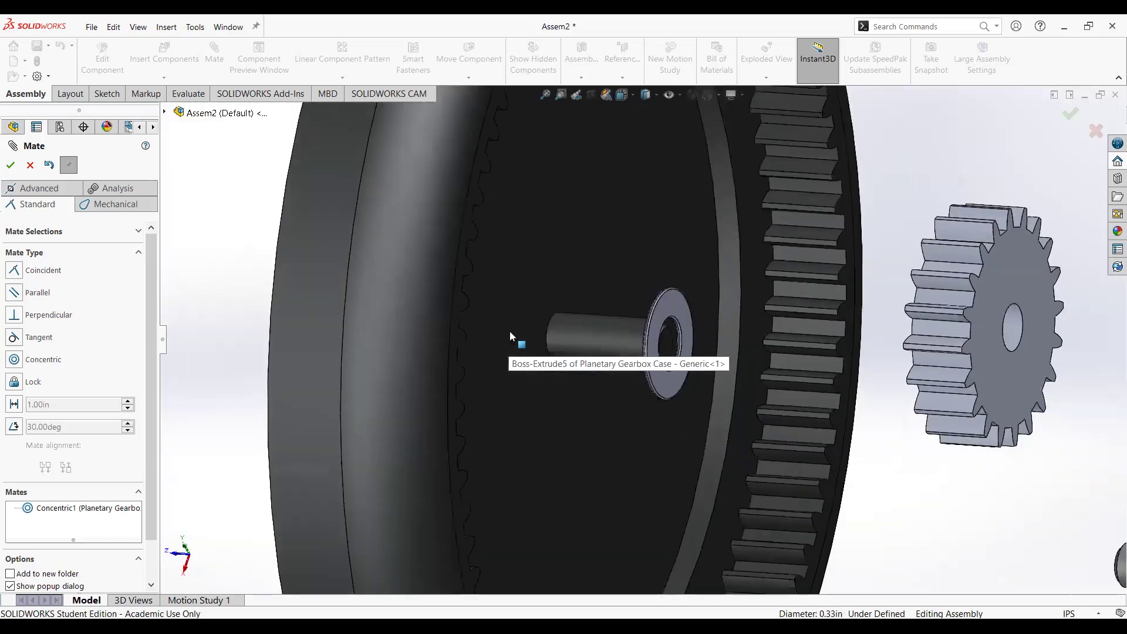
scroll(510, 330, "up", 3)
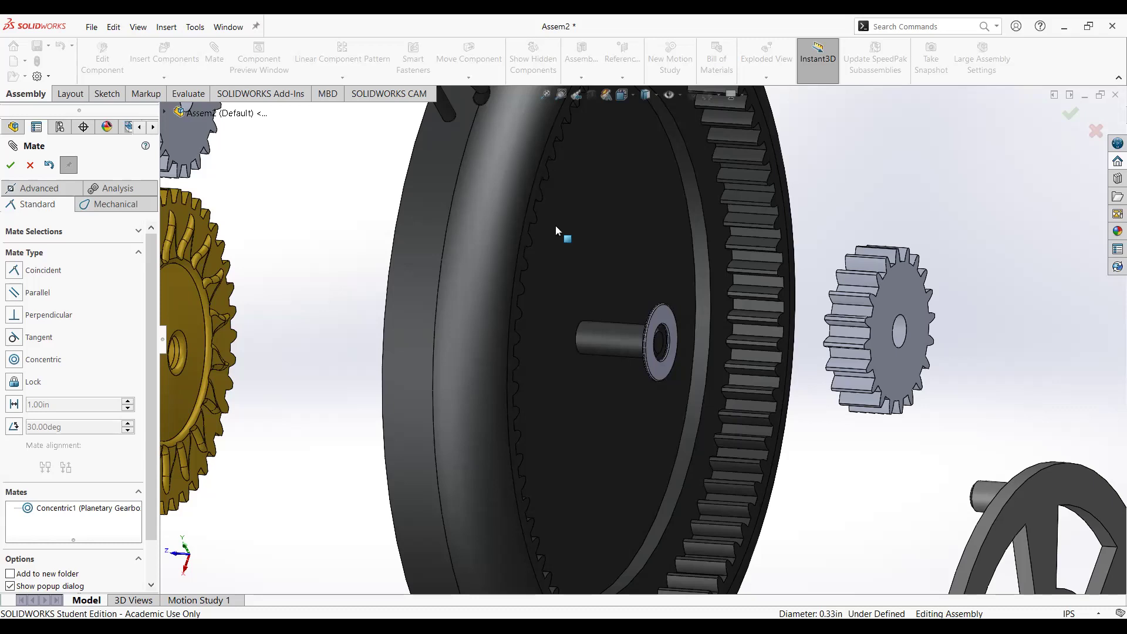
Drag the washer off the case's shaft and reposition it beside the shaft end
scroll(646, 300, "up", 2)
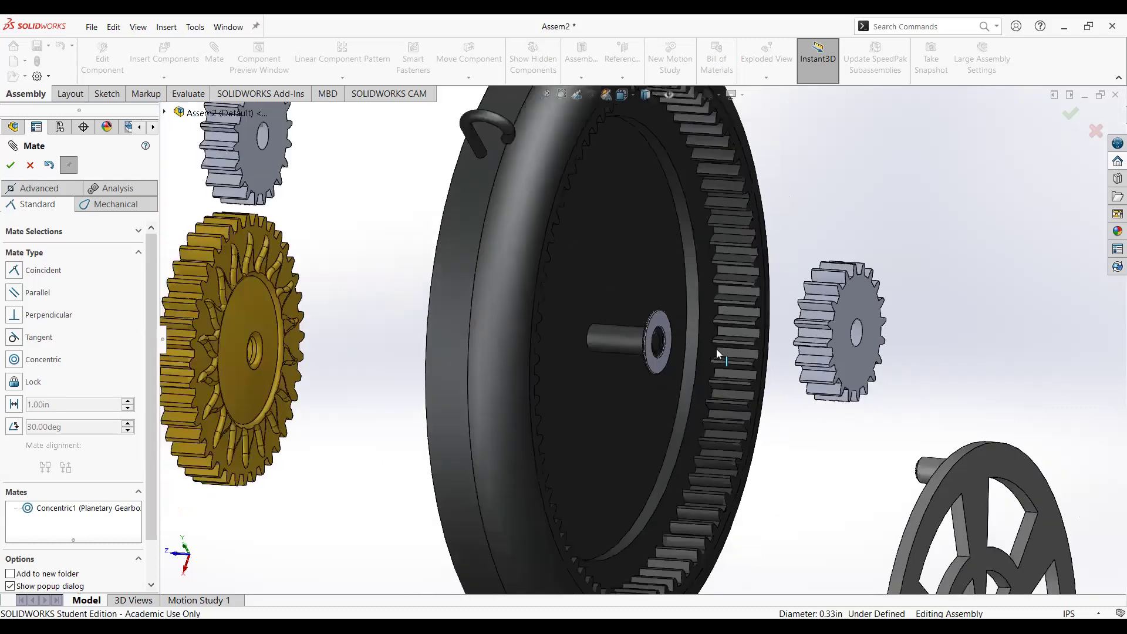
left_click_drag(659, 321, 996, 366)
middle_click_drag(996, 366, 961, 389)
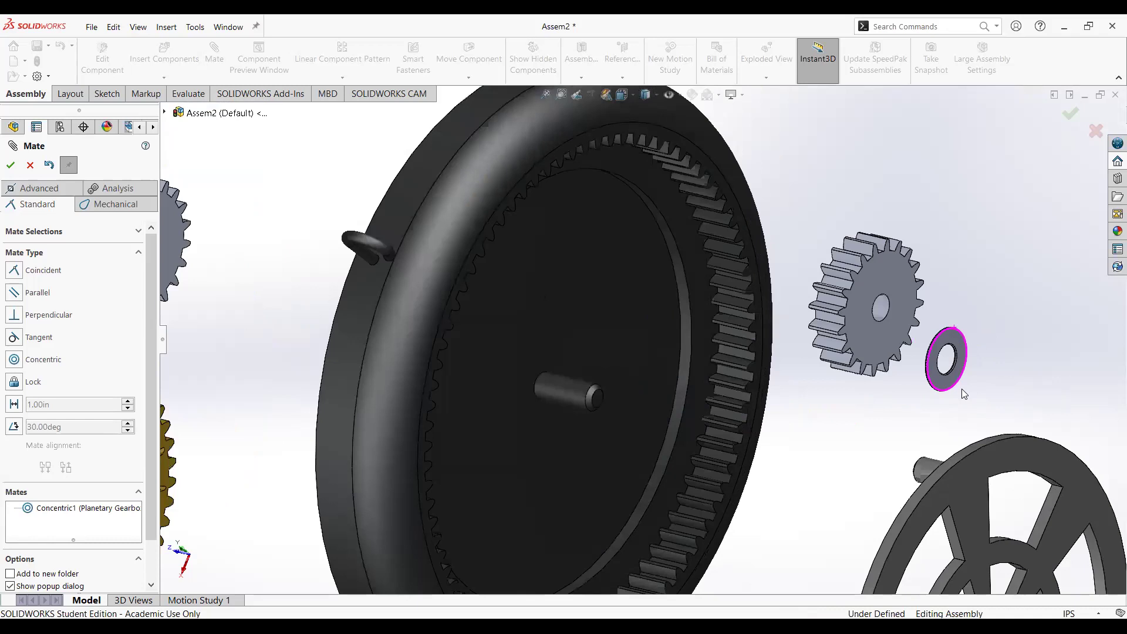
left_click_drag(944, 390, 227, 597)
left_click_drag(311, 332, 871, 463)
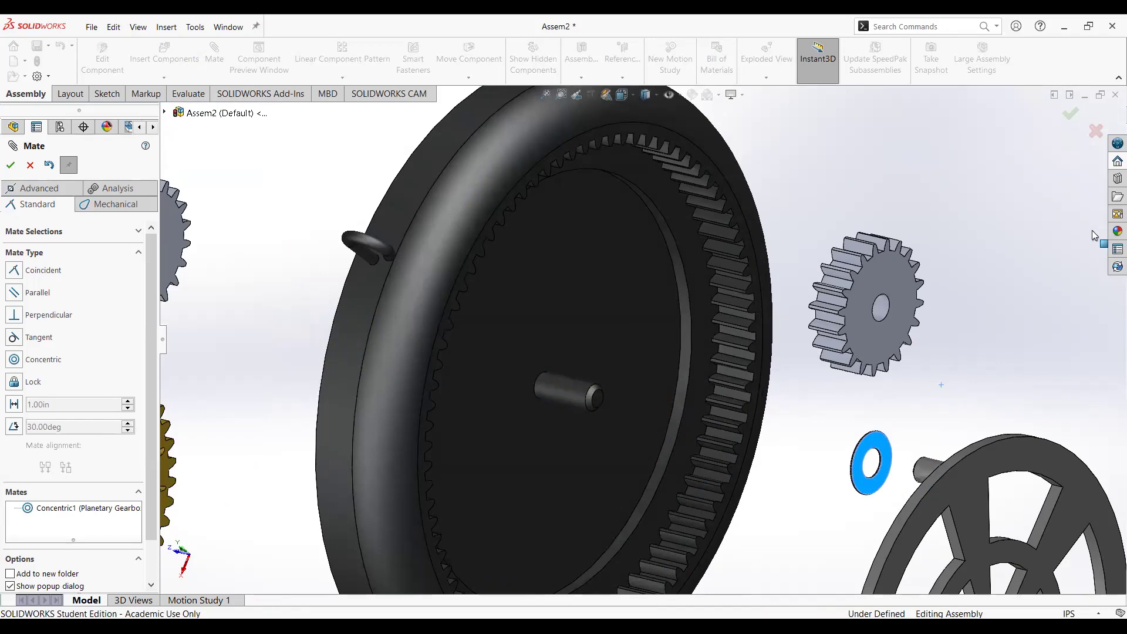
left_click(872, 455)
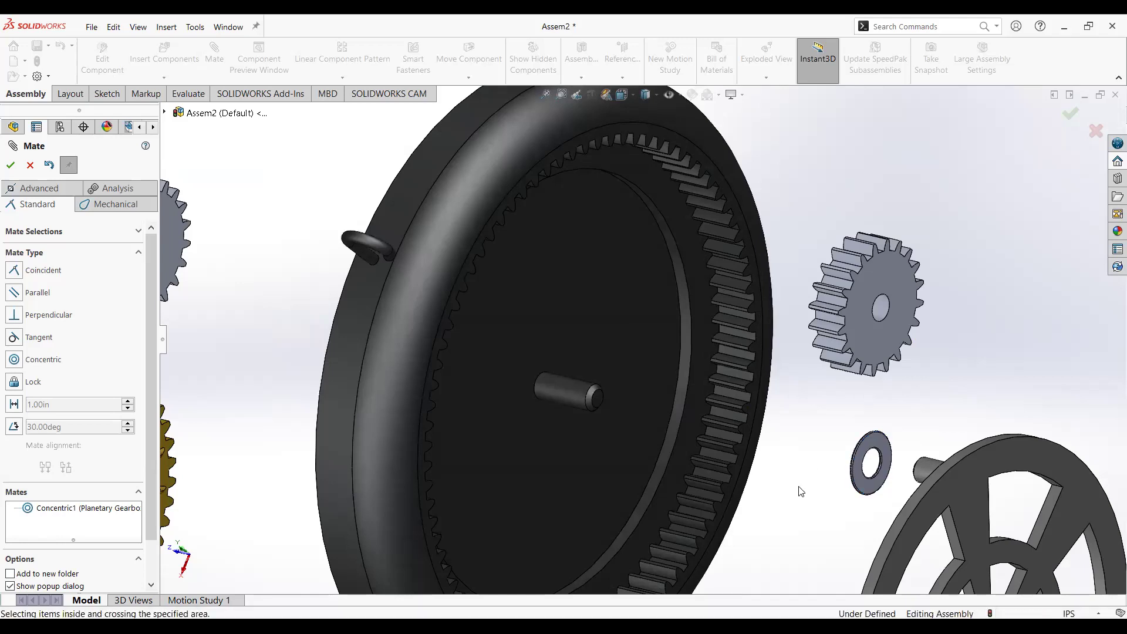
Turn the view to face the washer and select its flat face for mating
middle_click_drag(805, 490, 922, 434)
scroll(923, 435, "down", 5)
middle_click_drag(876, 357, 808, 340)
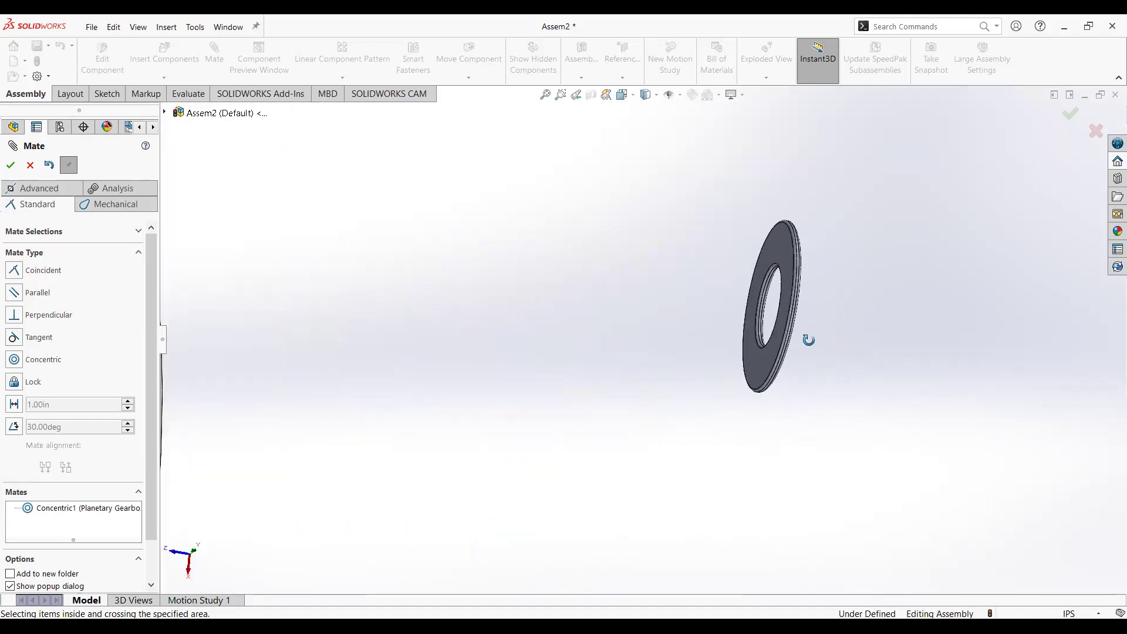
left_click(772, 252)
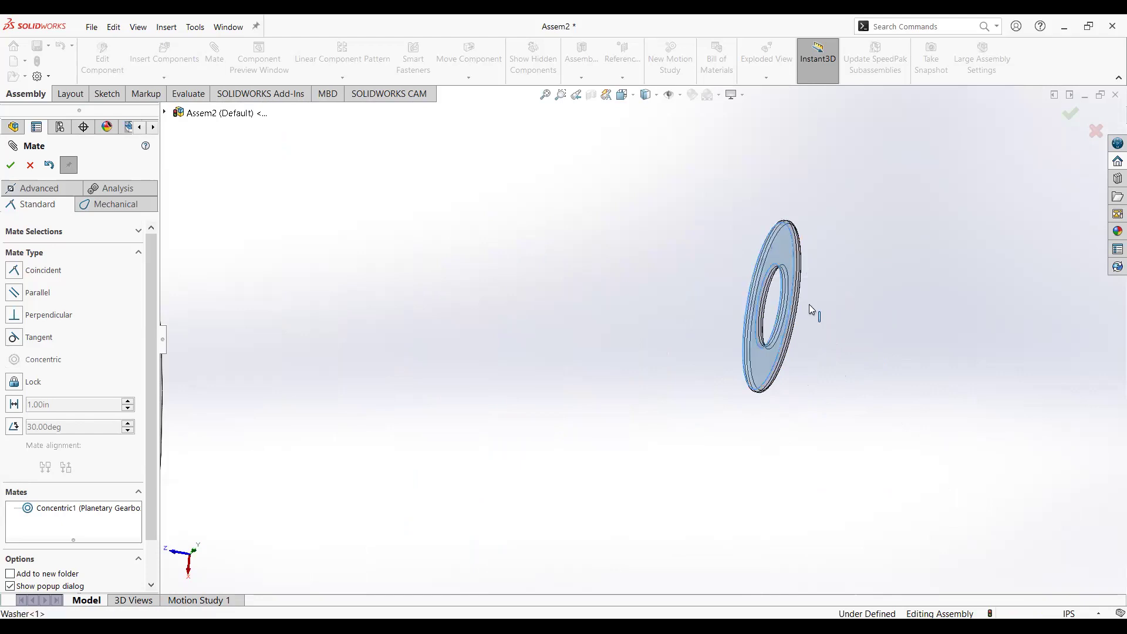
middle_click_drag(825, 335, 780, 386)
scroll(776, 385, "up", 3)
scroll(776, 383, "up", 3)
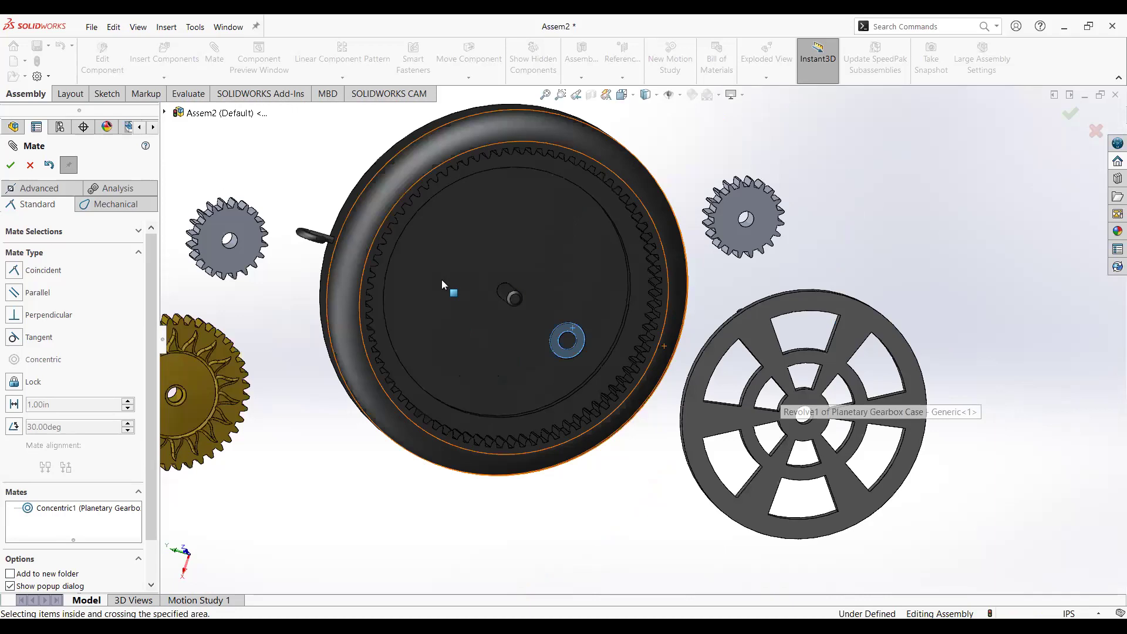
scroll(446, 280, "down", 4)
Mate the washer's flat face Coincident to the case's inner face, Anti-Aligned, and accept
left_click(450, 280)
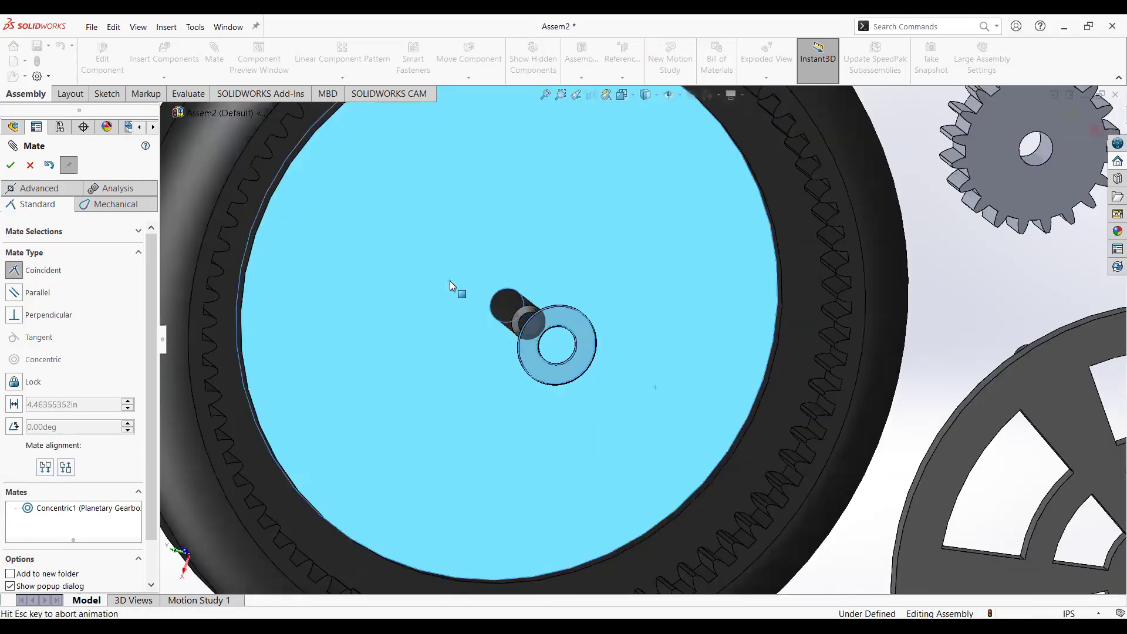
middle_click_drag(654, 361, 674, 362)
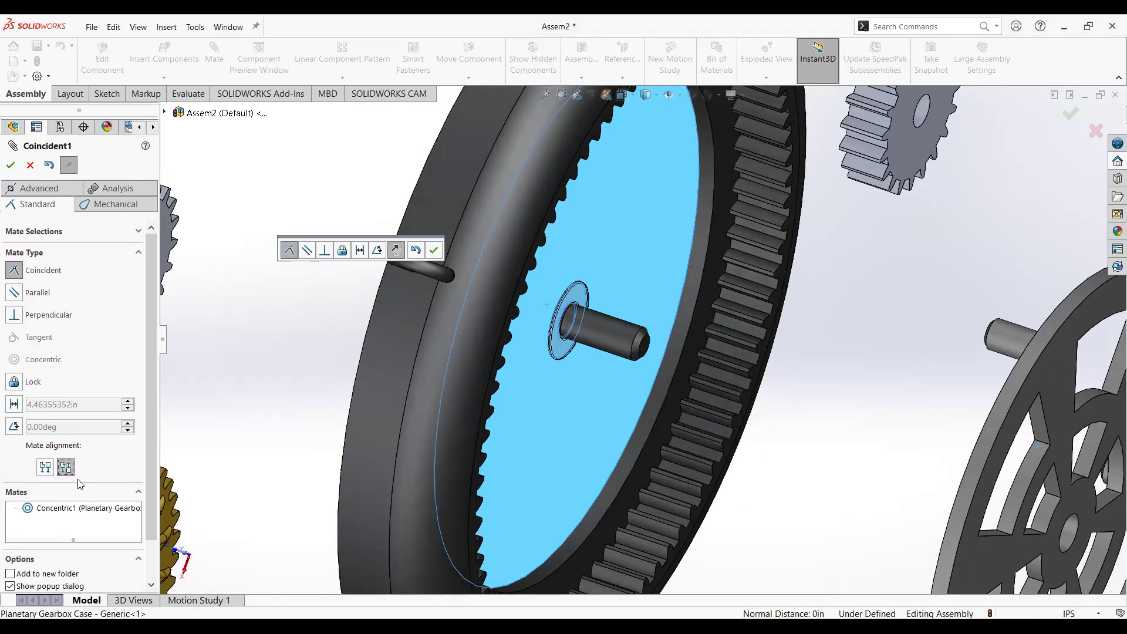
left_click(45, 467)
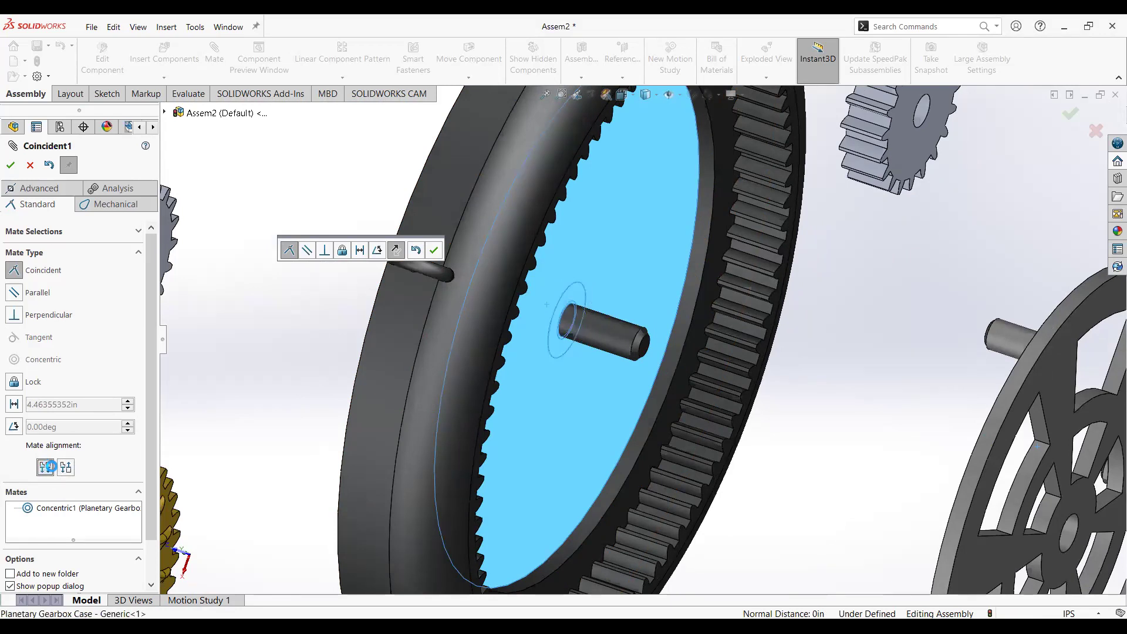
left_click(650, 343)
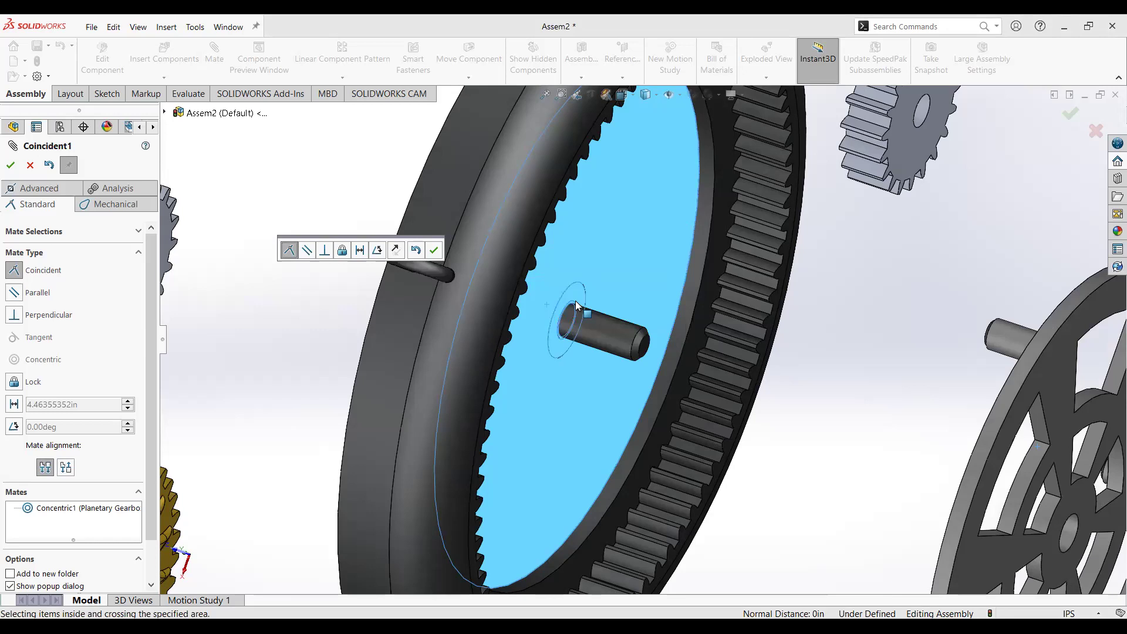
left_click(65, 468)
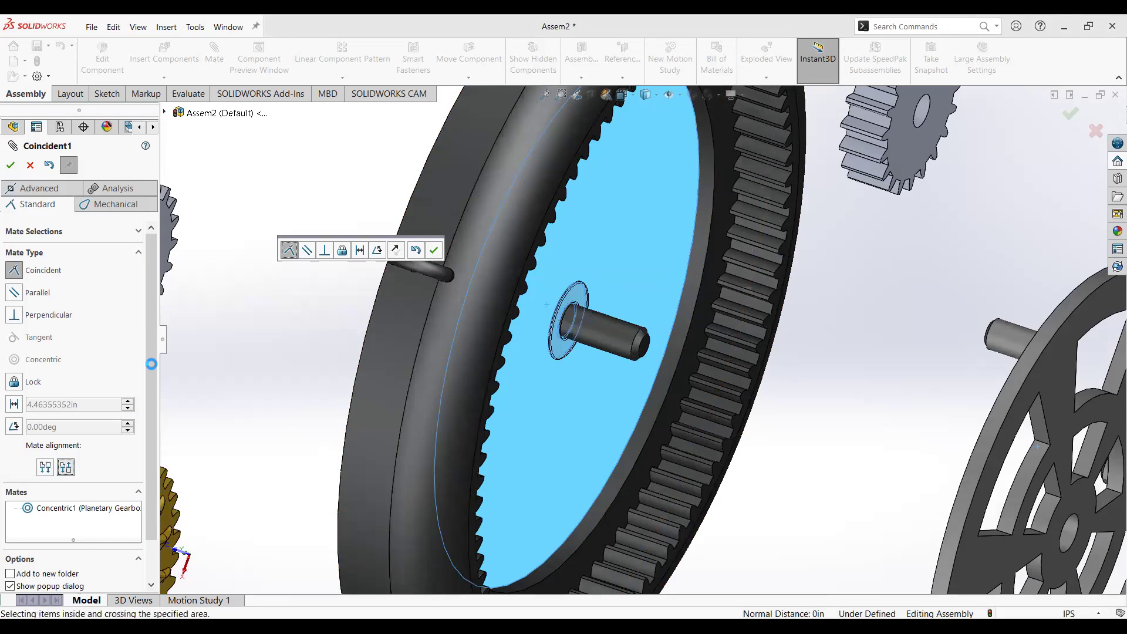
left_click(654, 343)
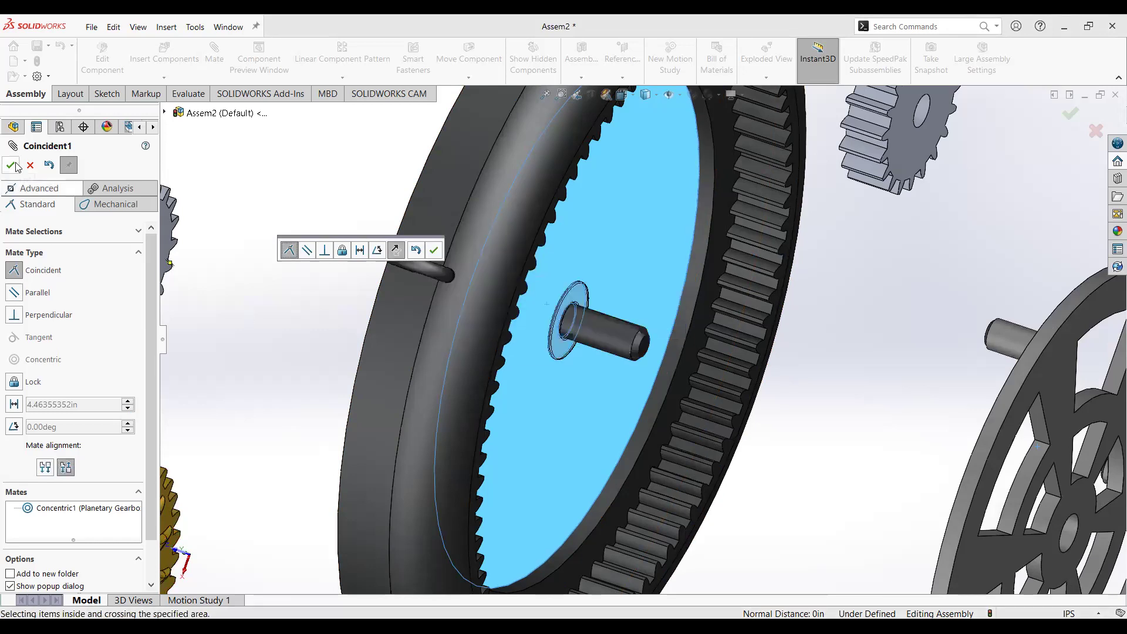
left_click(15, 165)
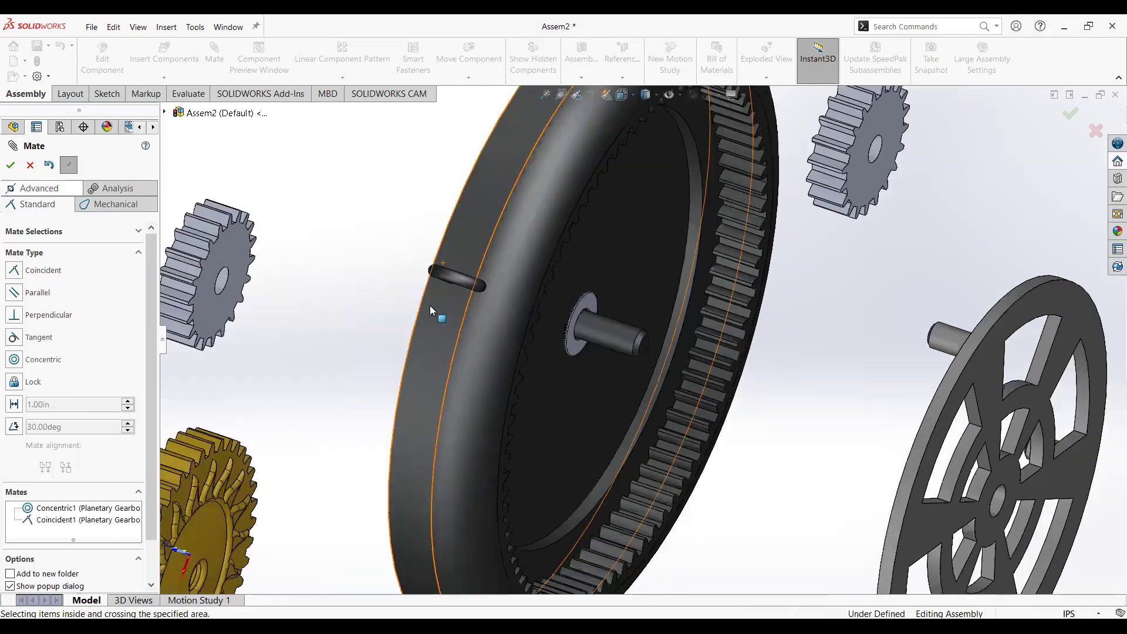
scroll(430, 305, "up", 5)
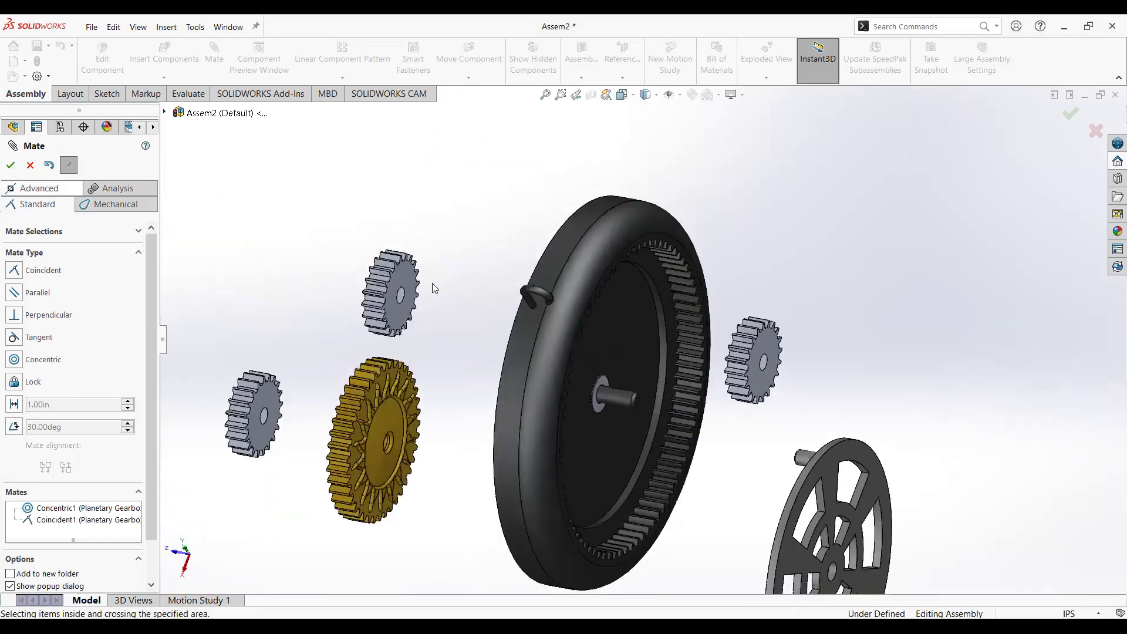
Recentre the view and close the Mate PropertyManager, keeping Concentric1 and Coincident1
key("ctrl+Up")
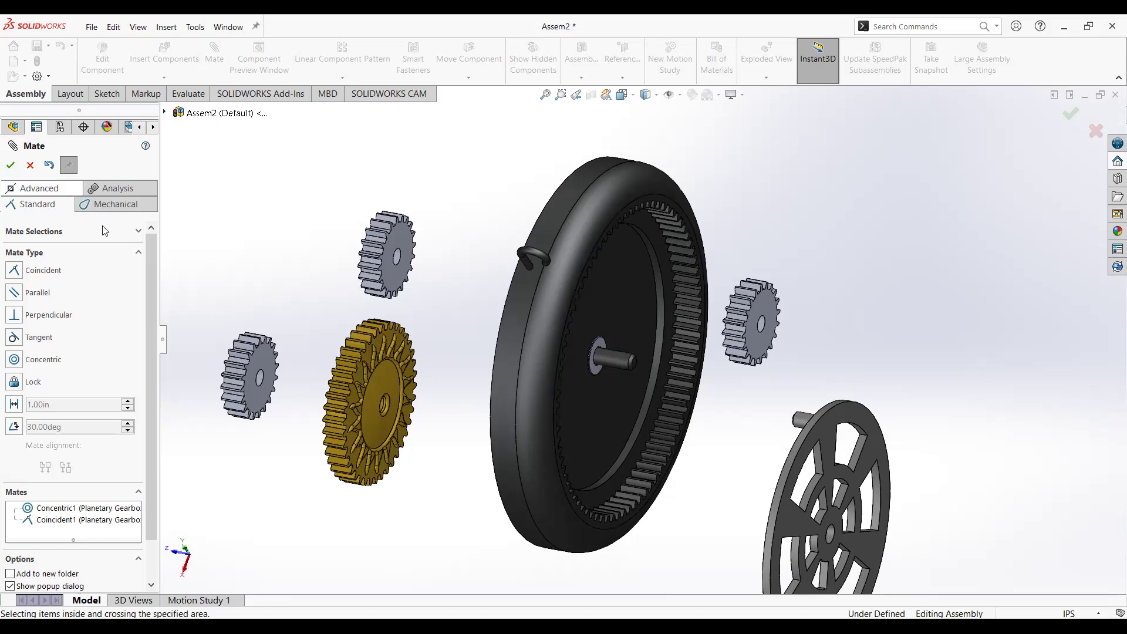
left_click(10, 165)
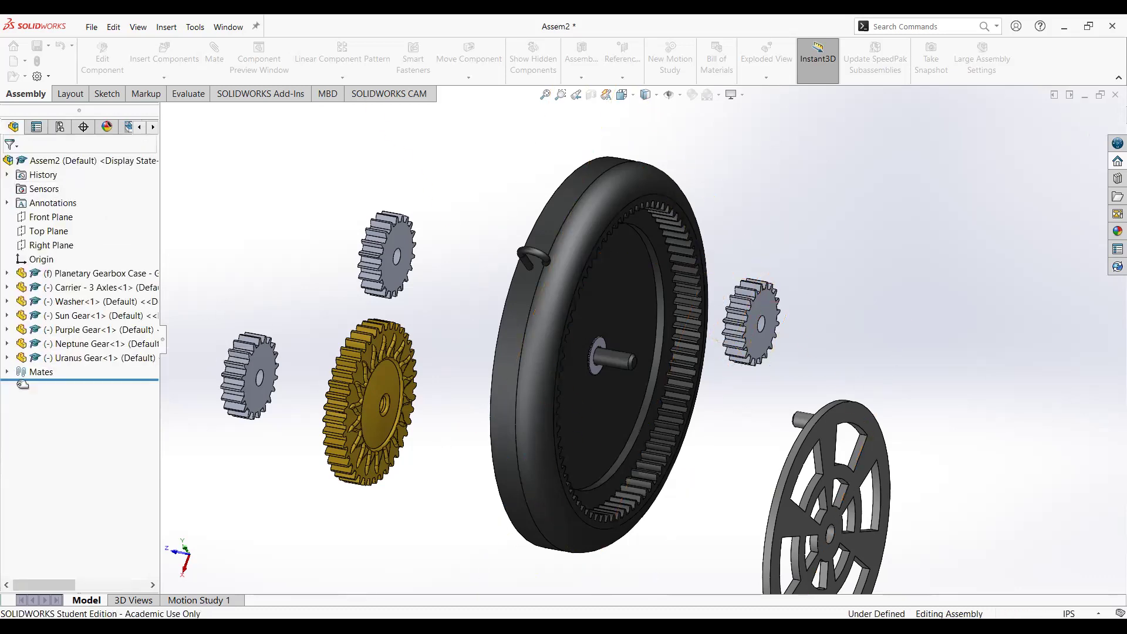
Check the existing mates in the Mates folder, then start a new mate
left_click(7, 371)
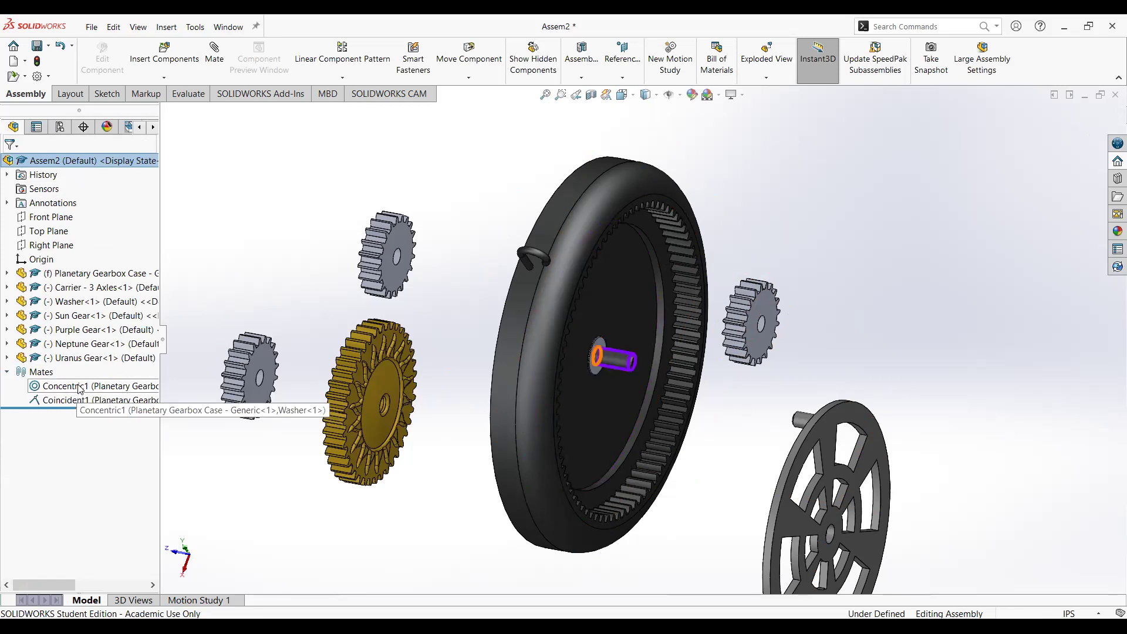
left_click(7, 373)
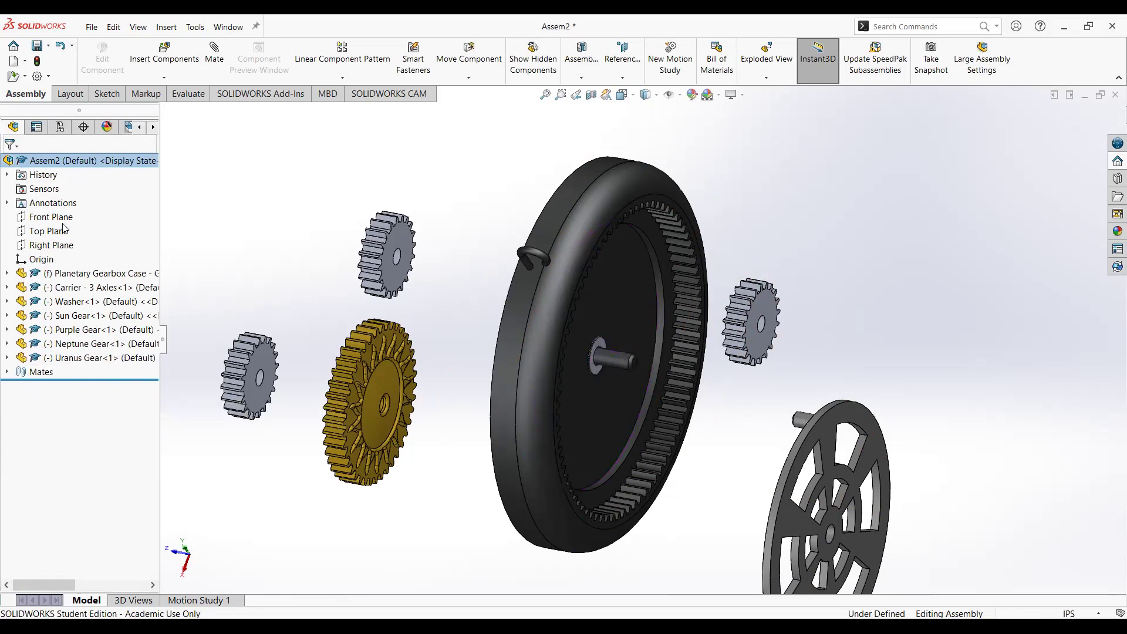
left_click(214, 56)
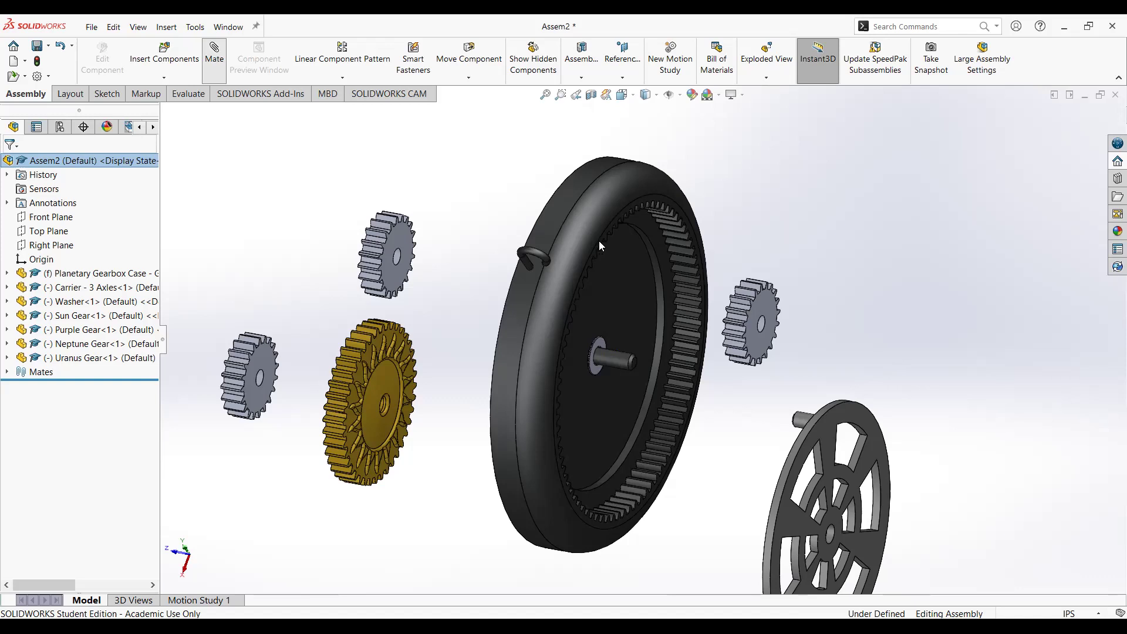
scroll(599, 241, "up", 3)
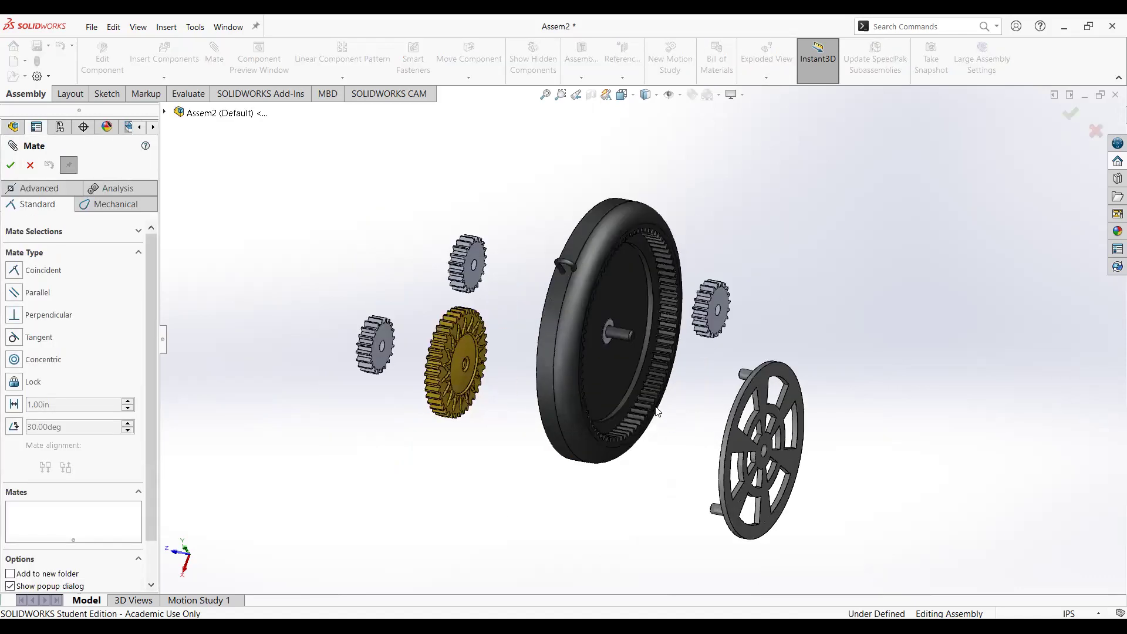
Make the carrier's hub hole Concentric with the case's central shaft
scroll(860, 465, "down", 5)
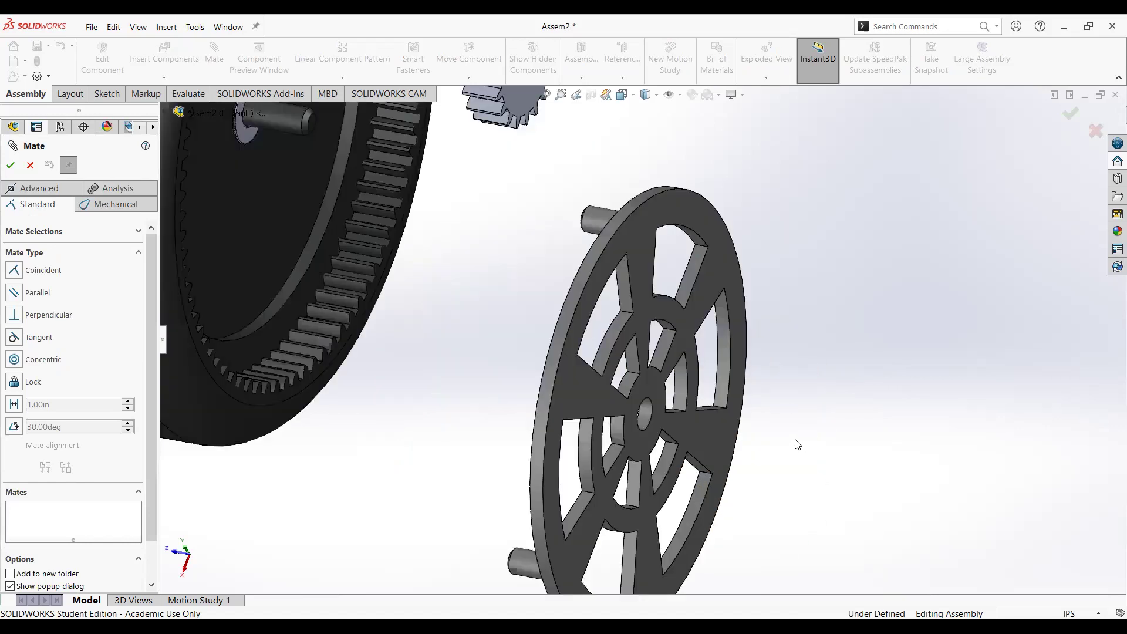
scroll(600, 365, "down", 3)
left_click(560, 400)
scroll(561, 399, "up", 5)
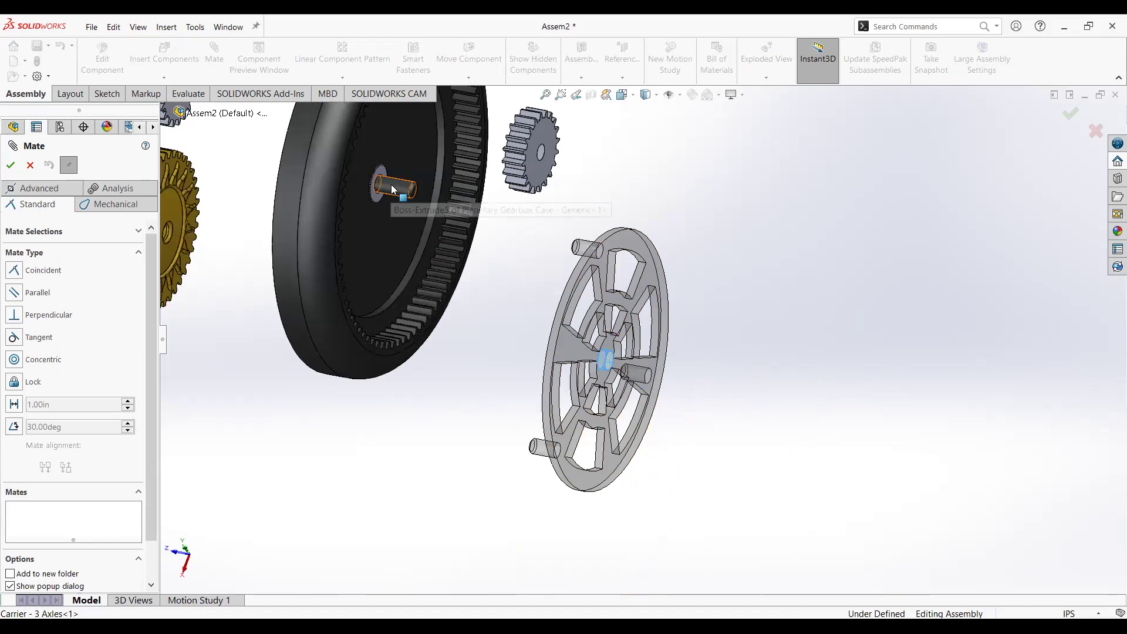
left_click(393, 189)
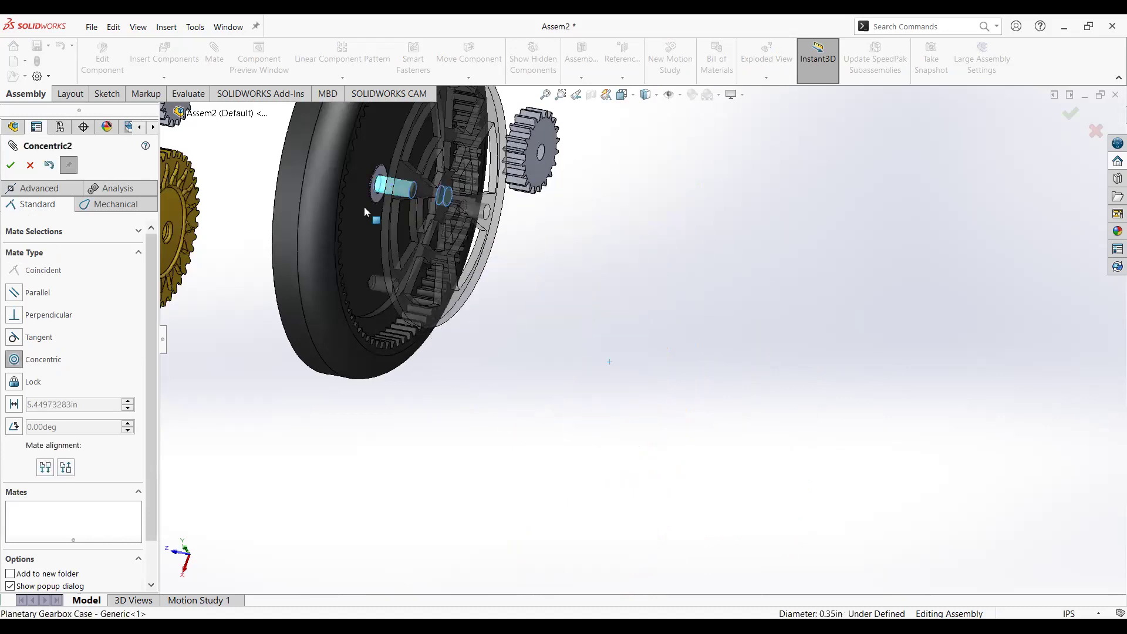
left_click(11, 167)
Seat the carrier plate's face Coincident against the washer face, Anti-Aligned
scroll(385, 212, "down", 5)
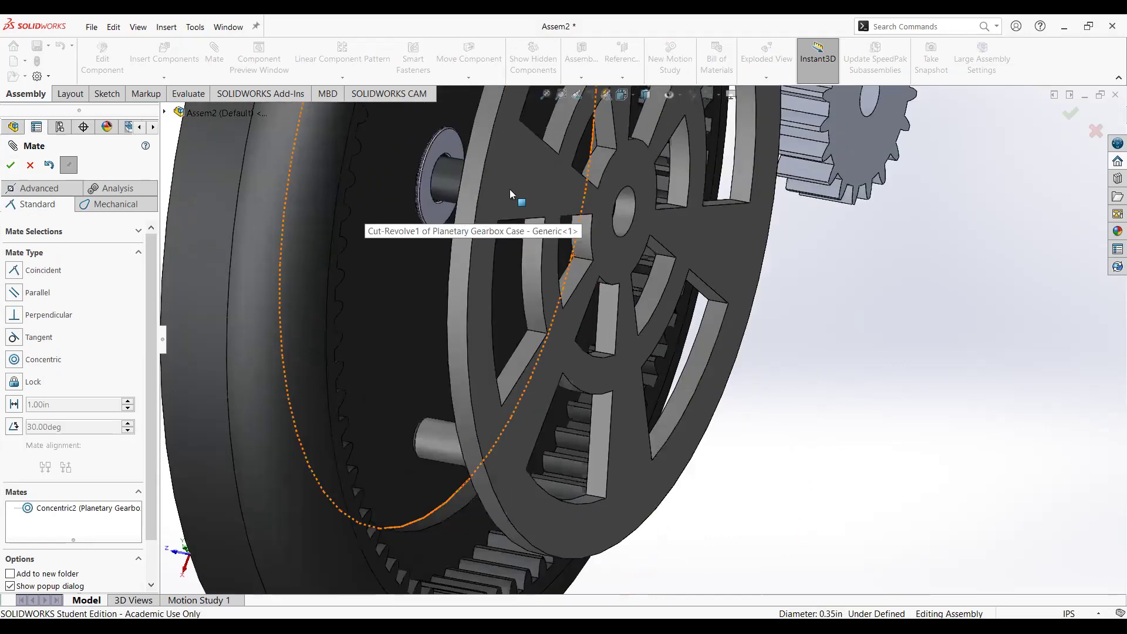
left_click(510, 186)
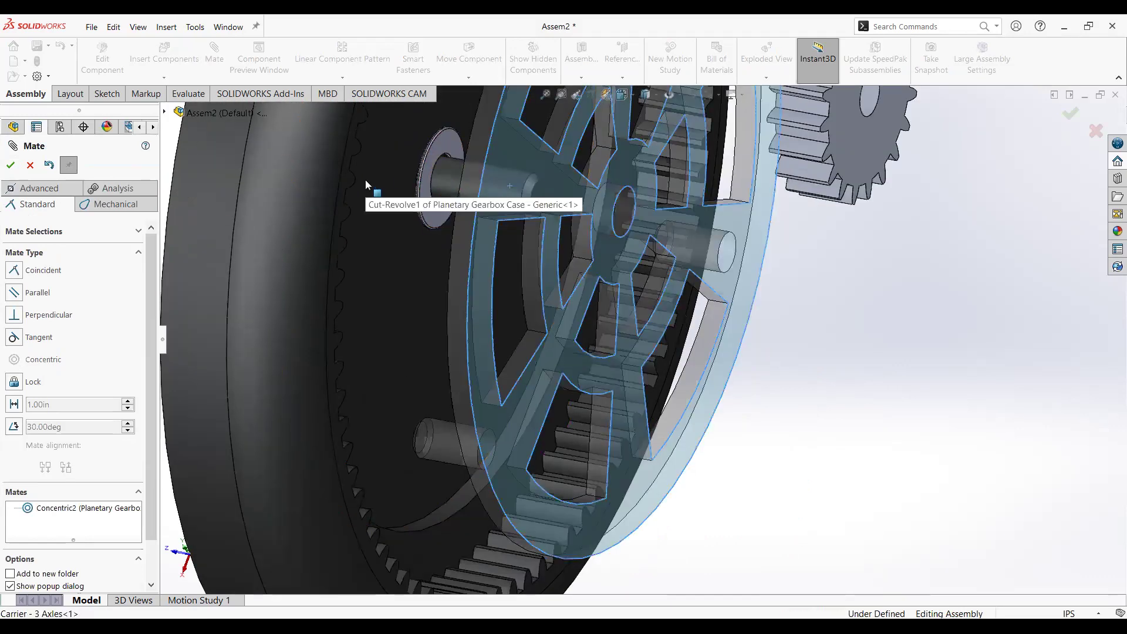
left_click(448, 148)
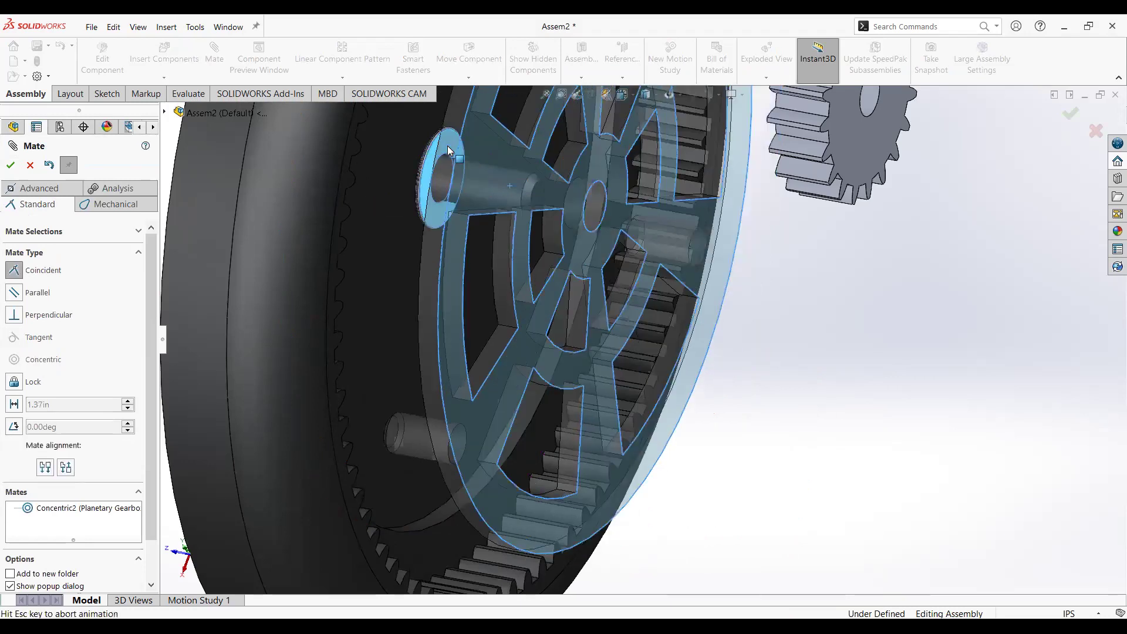
left_click(65, 469)
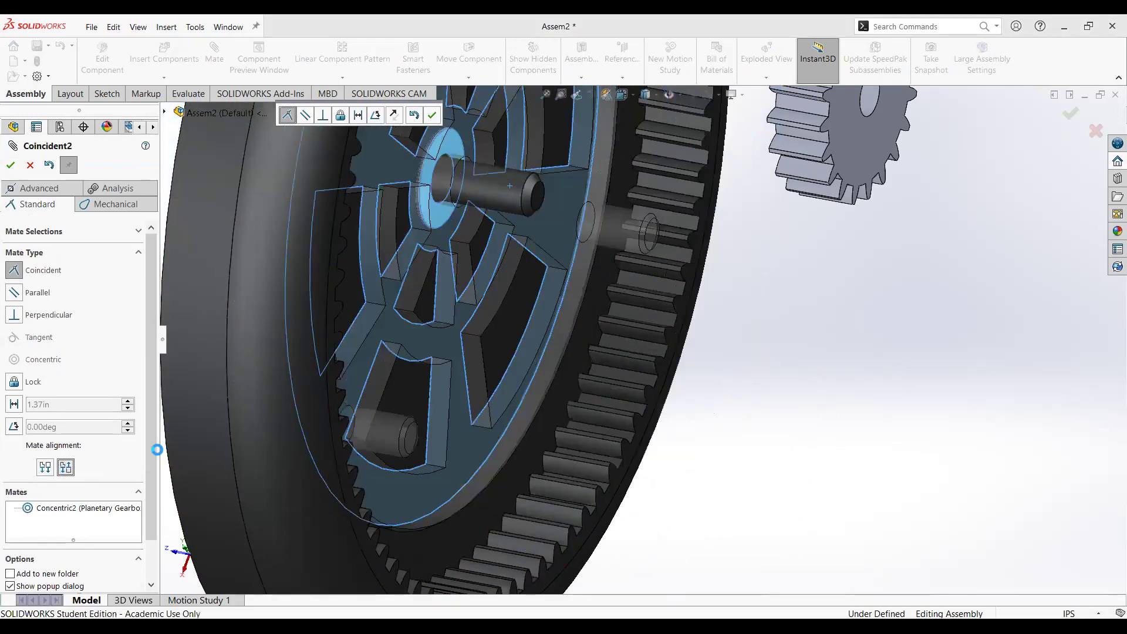
left_click(653, 344)
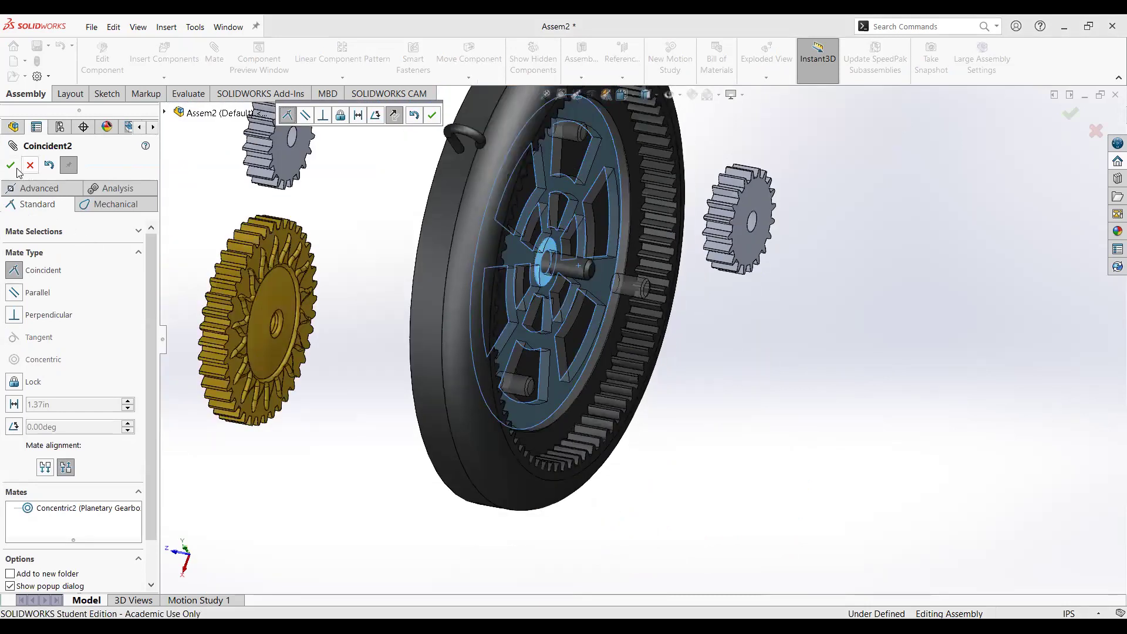
left_click(10, 165)
middle_click_drag(723, 408, 643, 392)
scroll(683, 352, "up", 3)
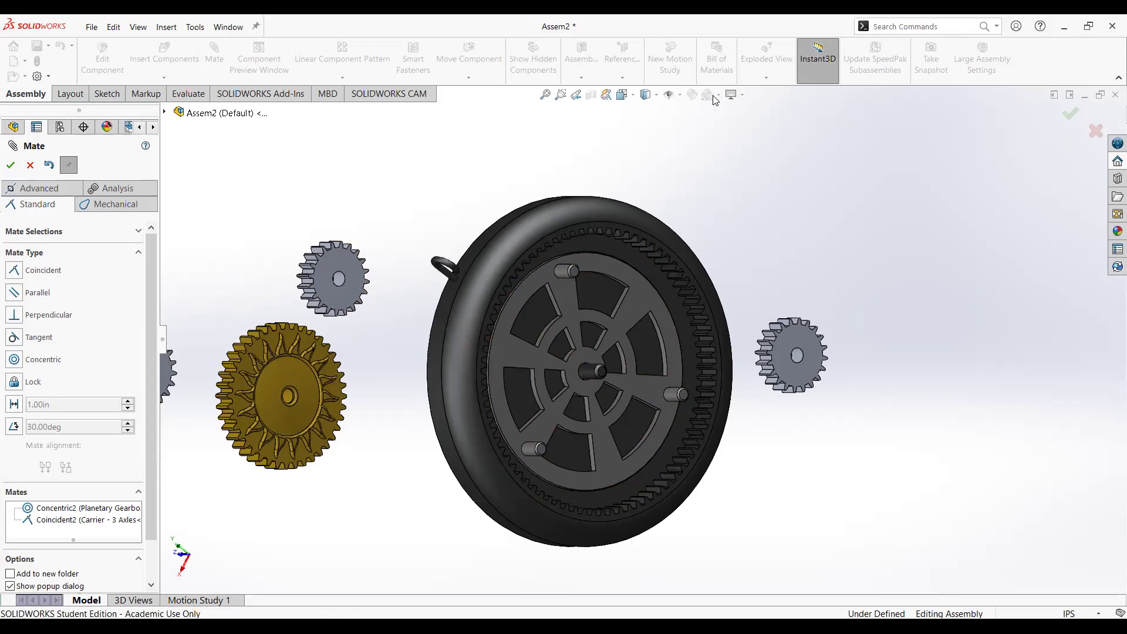
Close the Mate PropertyManager, keeping Concentric2 and Coincident2 on the carrier
left_click(10, 165)
Switch the scene from 3 Point Faded to Plain White via the Heads-up View toolbar
left_click(742, 100)
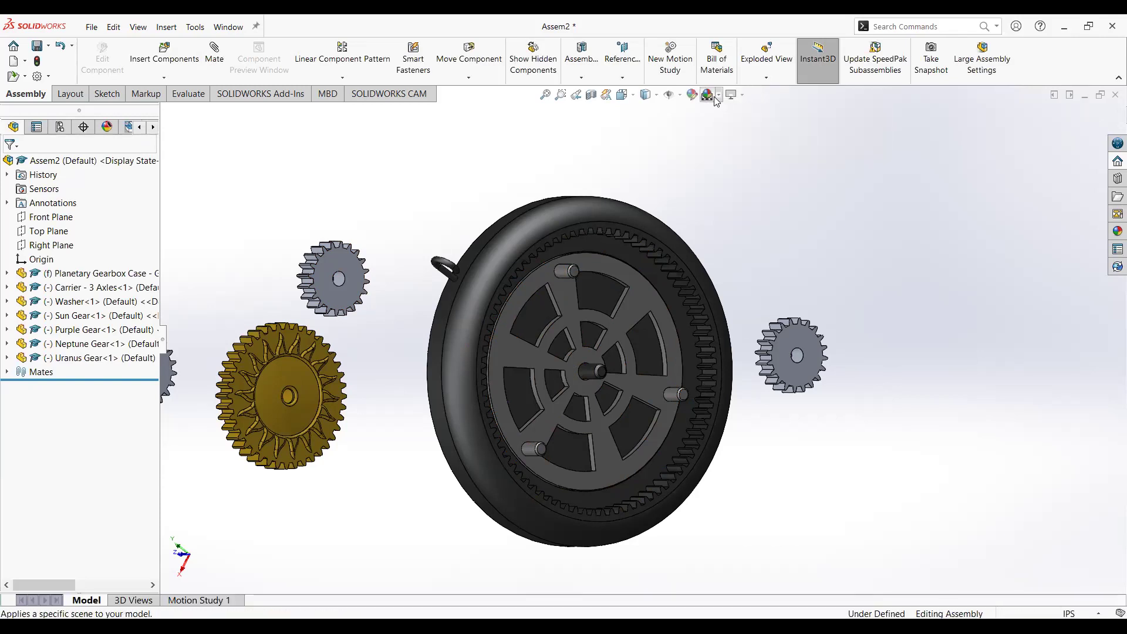
left_click(718, 101)
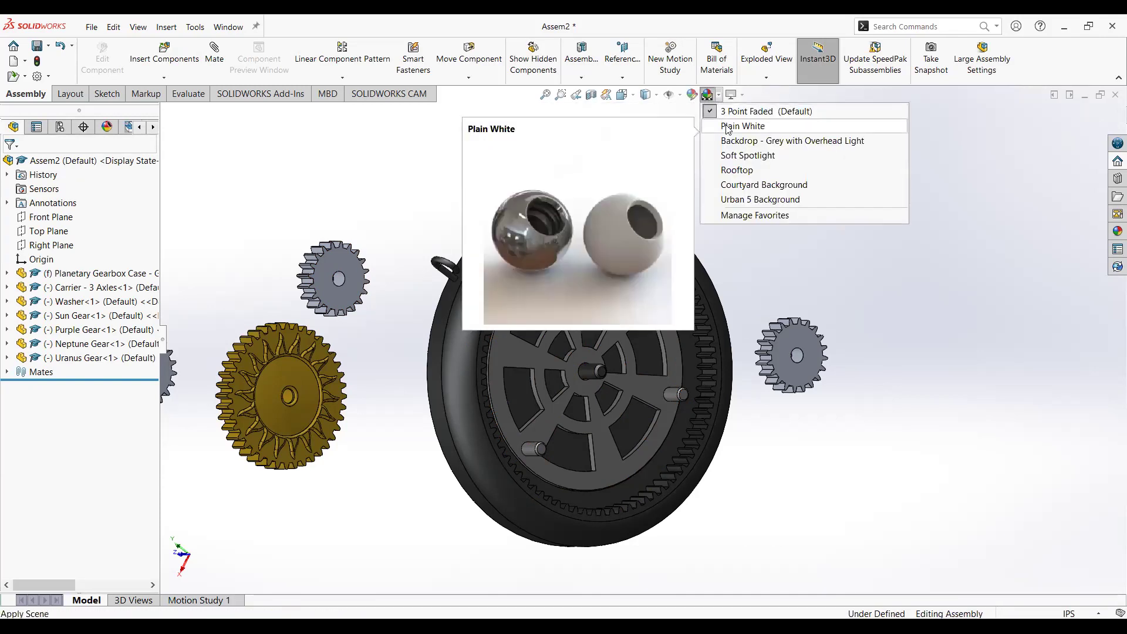
left_click(732, 126)
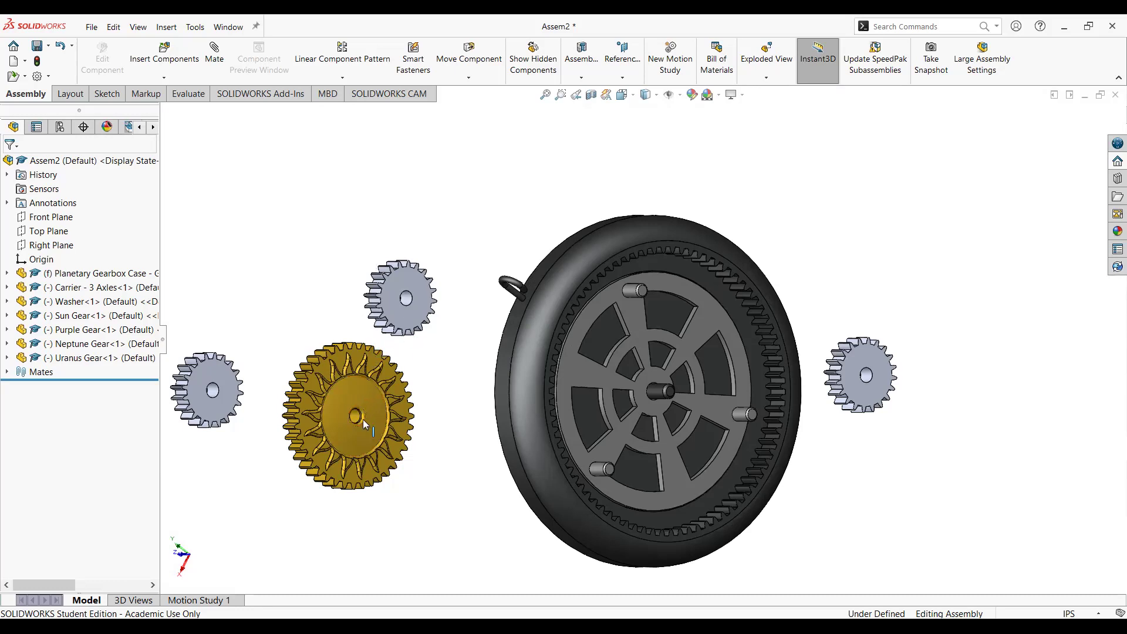
key("z")
scroll(483, 392, "down", 1)
scroll(596, 387, "down", 1)
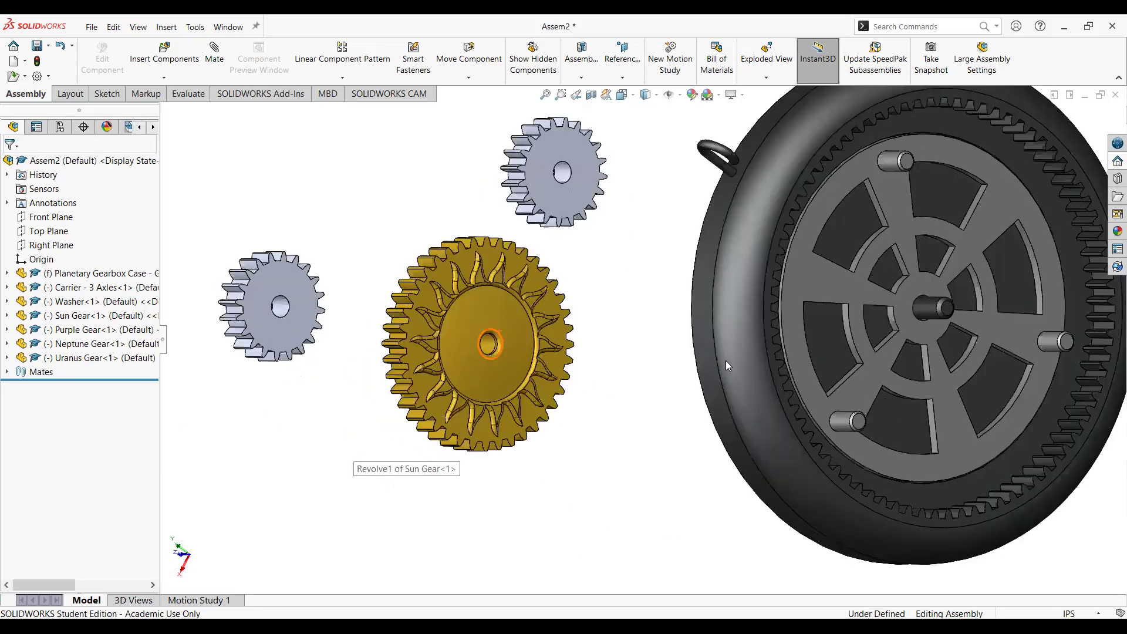
scroll(581, 341, "down", 1)
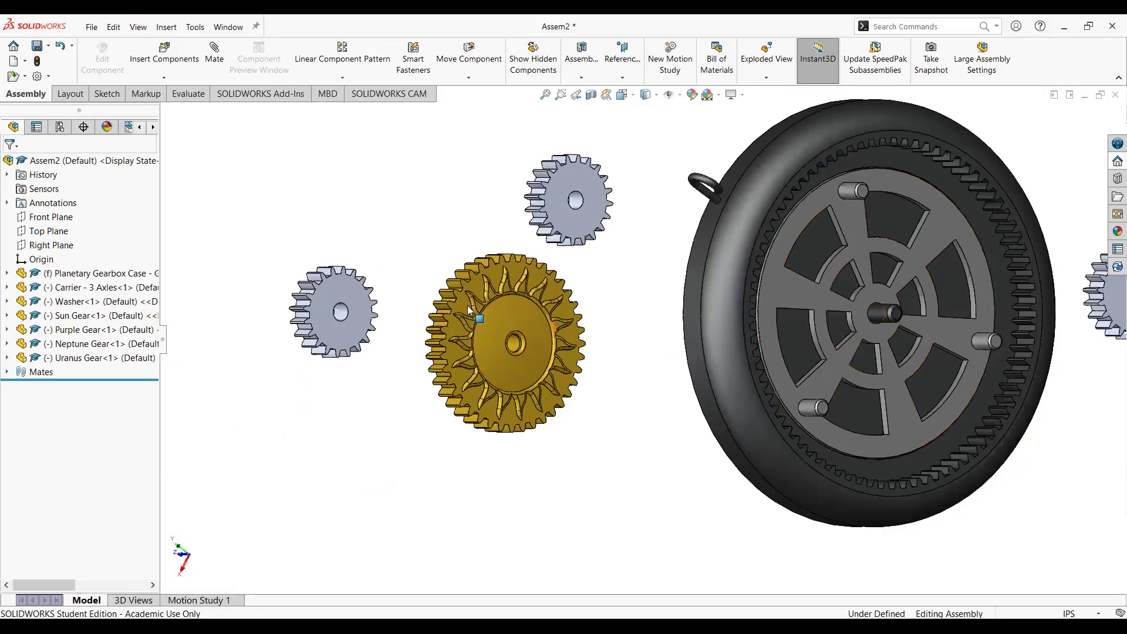
middle_click_drag(426, 230, 593, 219)
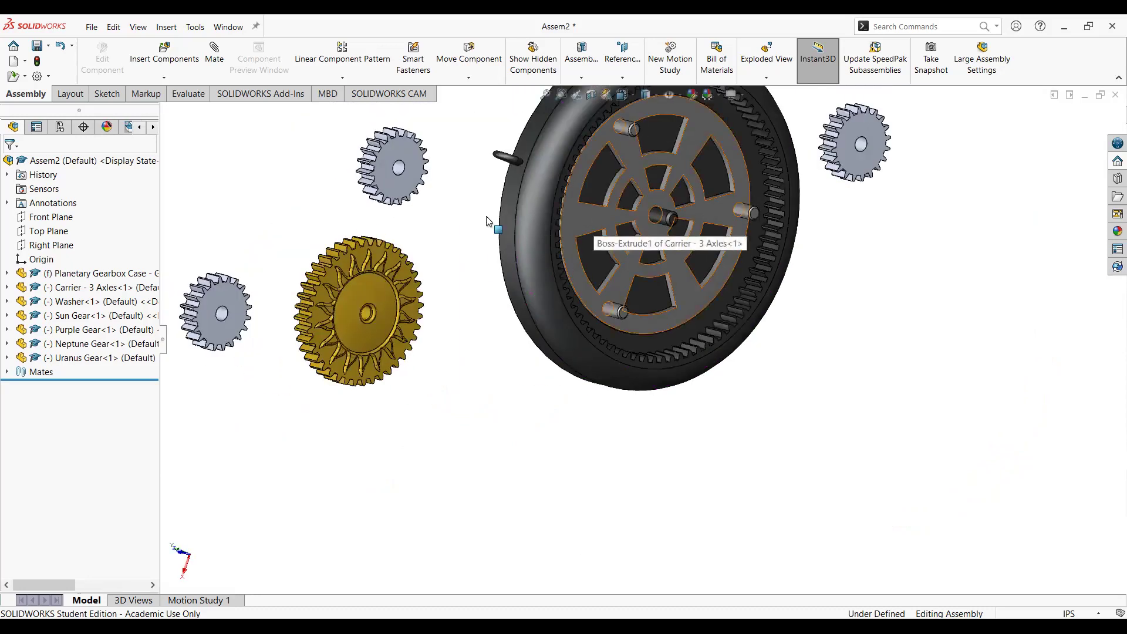
scroll(399, 317, "down", 4)
scroll(375, 310, "down", 2)
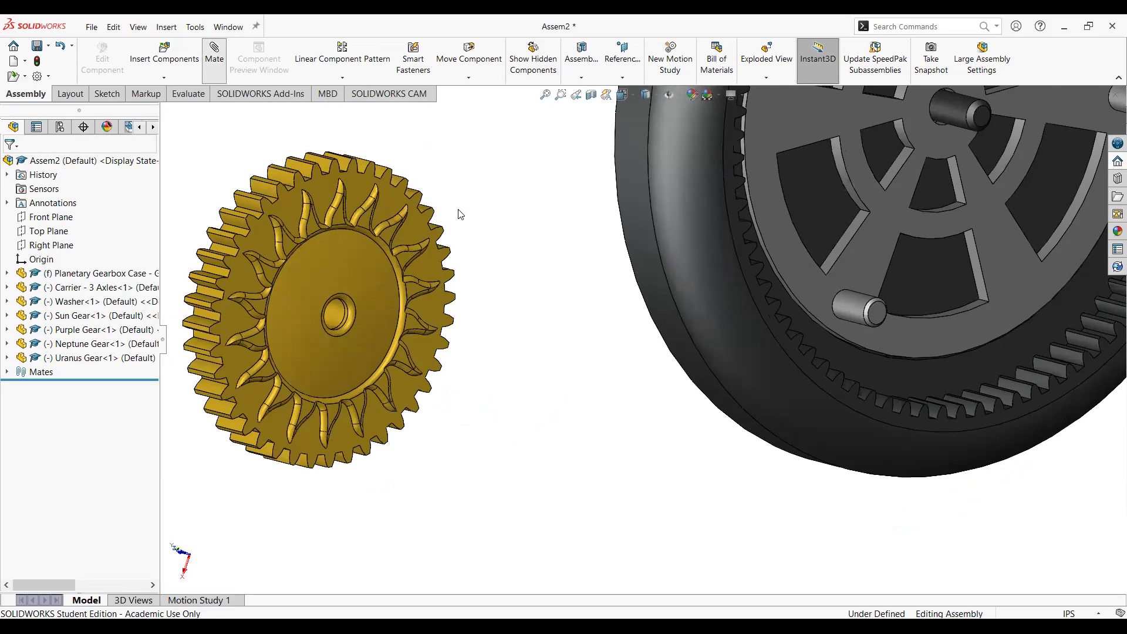
Make the sun gear's centre hole Concentric with the central shaft
key("m")
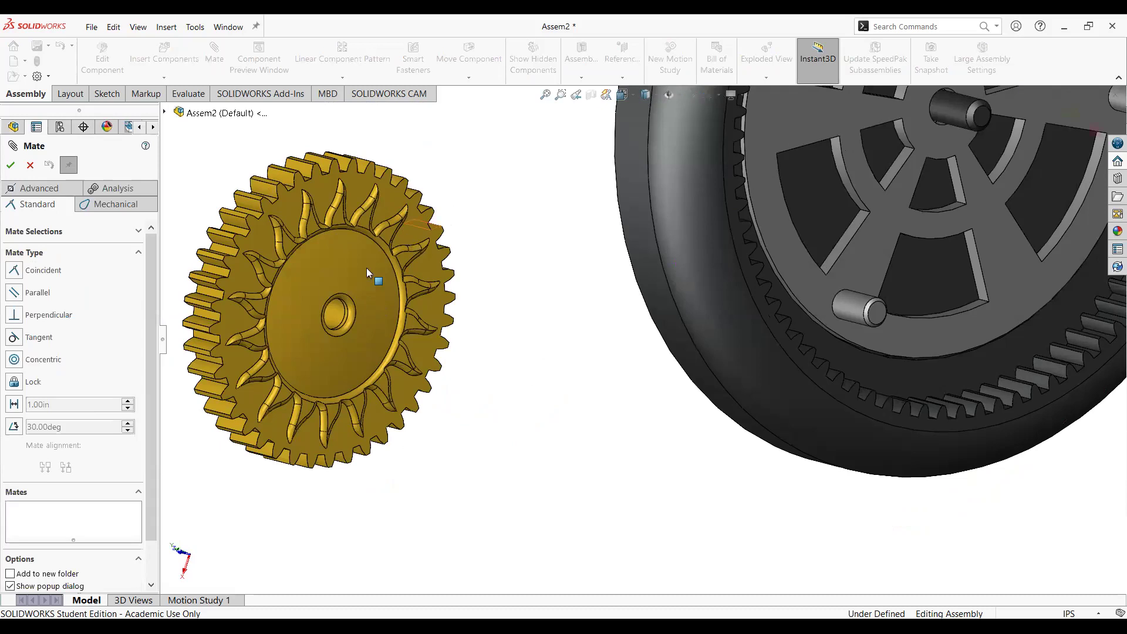
left_click(334, 313)
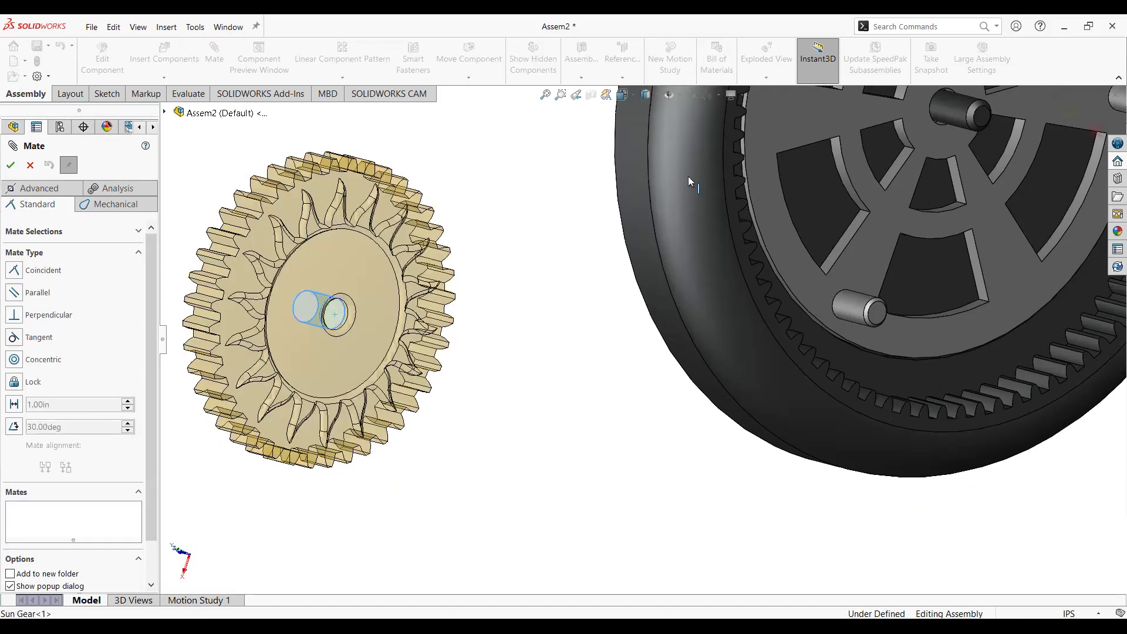
left_click(955, 121)
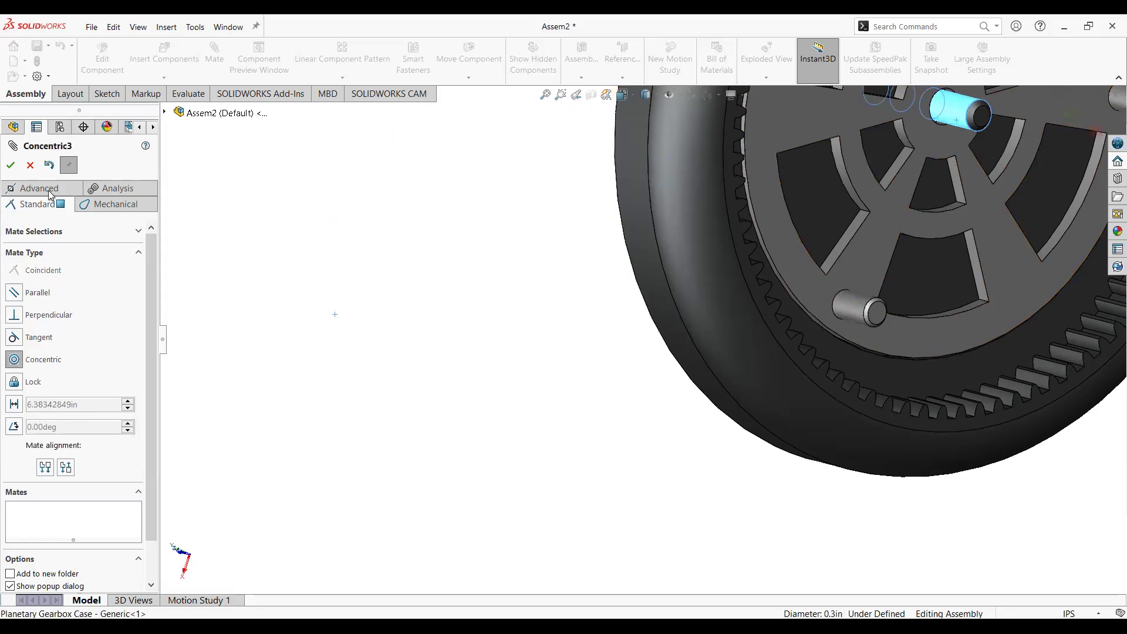
left_click(10, 165)
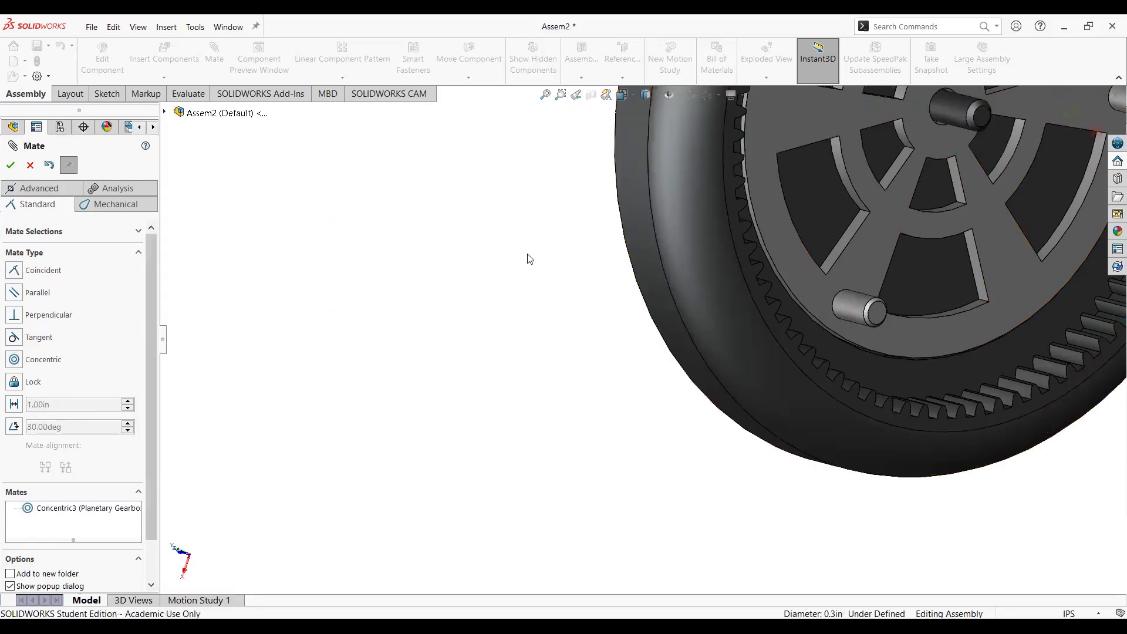
Mate the sun gear face Coincident, flush with the carrier, then zoom to fit
left_click(784, 131)
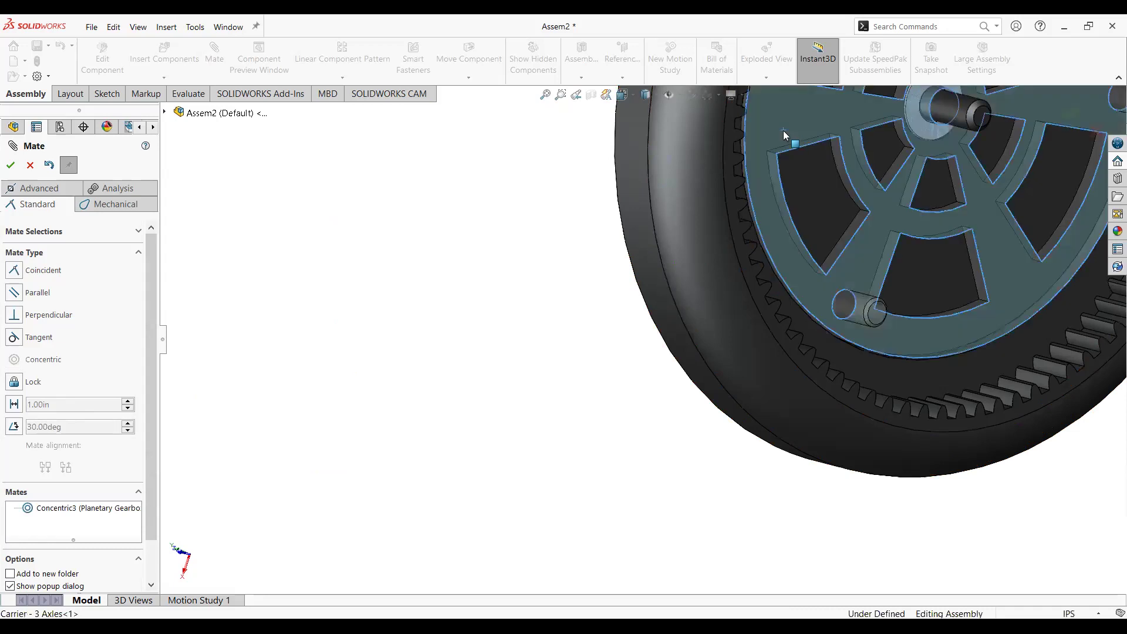
middle_click_drag(530, 275, 417, 166)
left_click(417, 165)
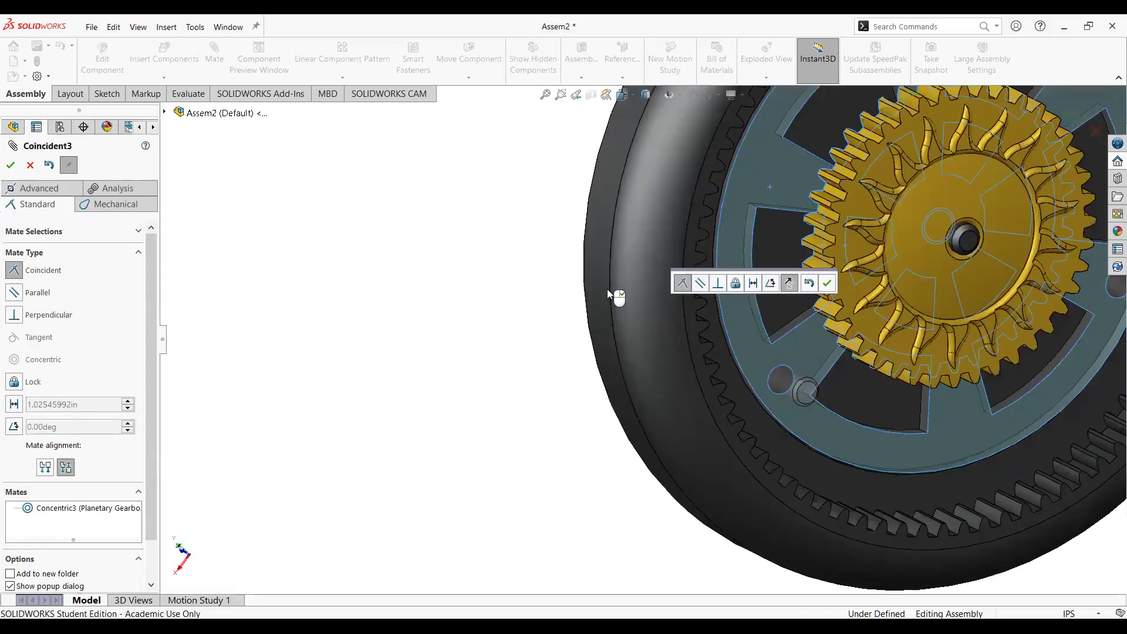
left_click(10, 165)
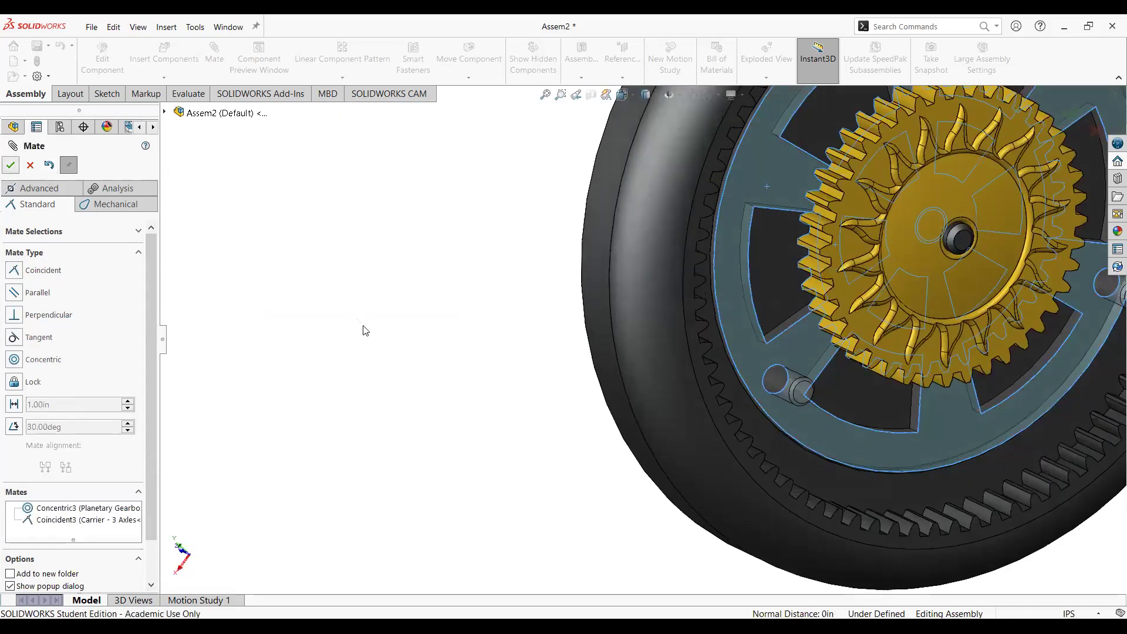
key("f")
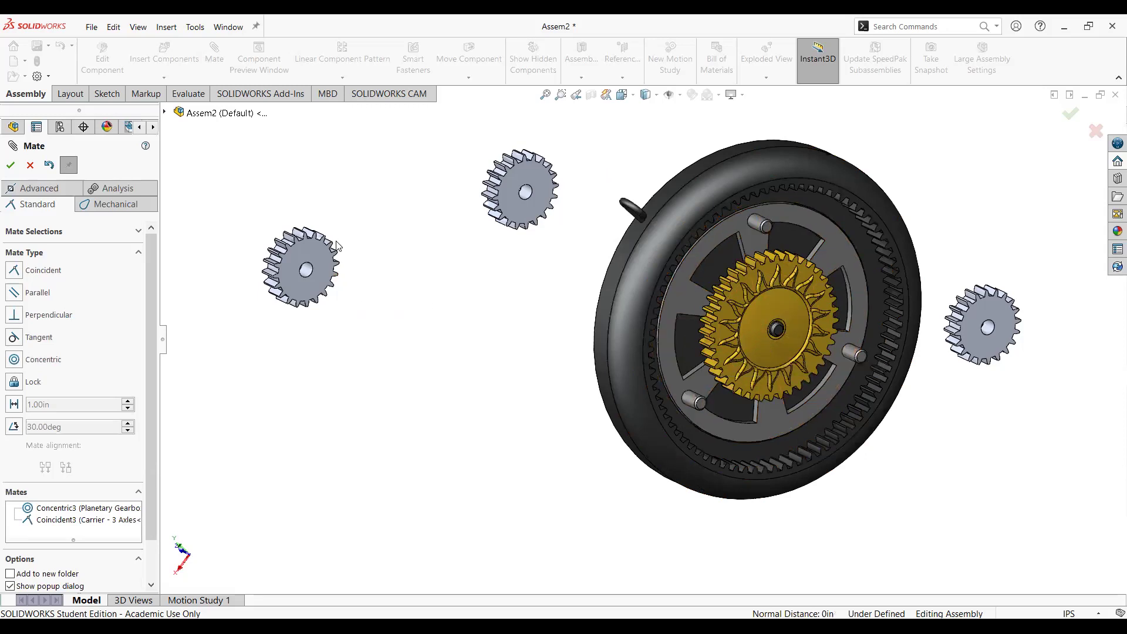
Mate the Uranus gear bore Concentric to the top carrier axle
scroll(338, 246, "down", 2)
scroll(605, 341, "down", 2)
scroll(337, 297, "down", 1)
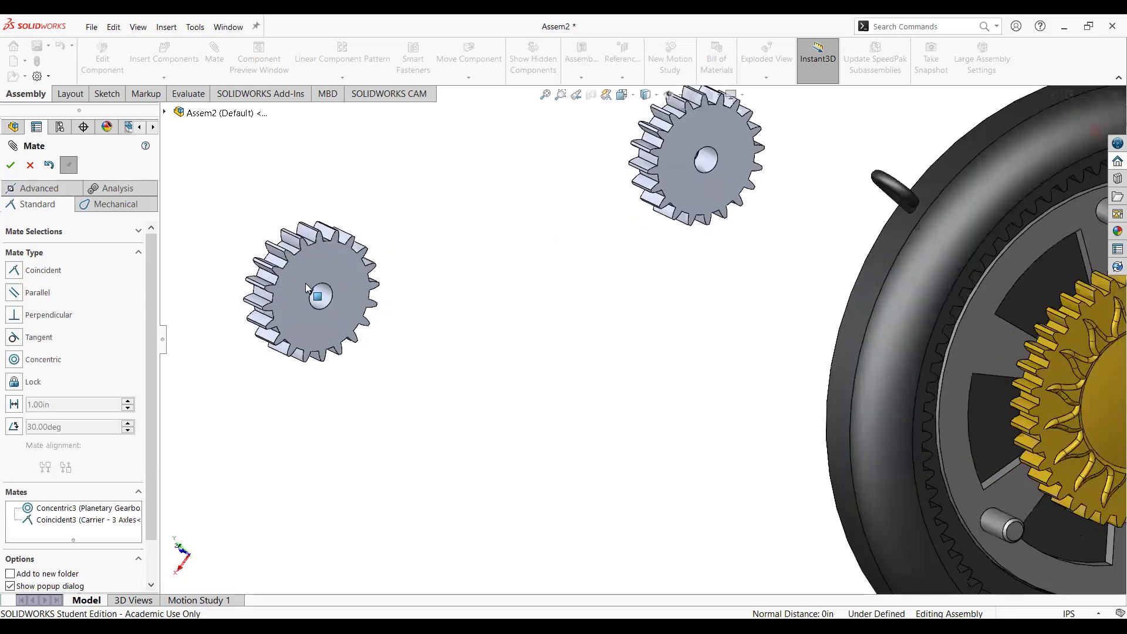
scroll(306, 283, "down", 3)
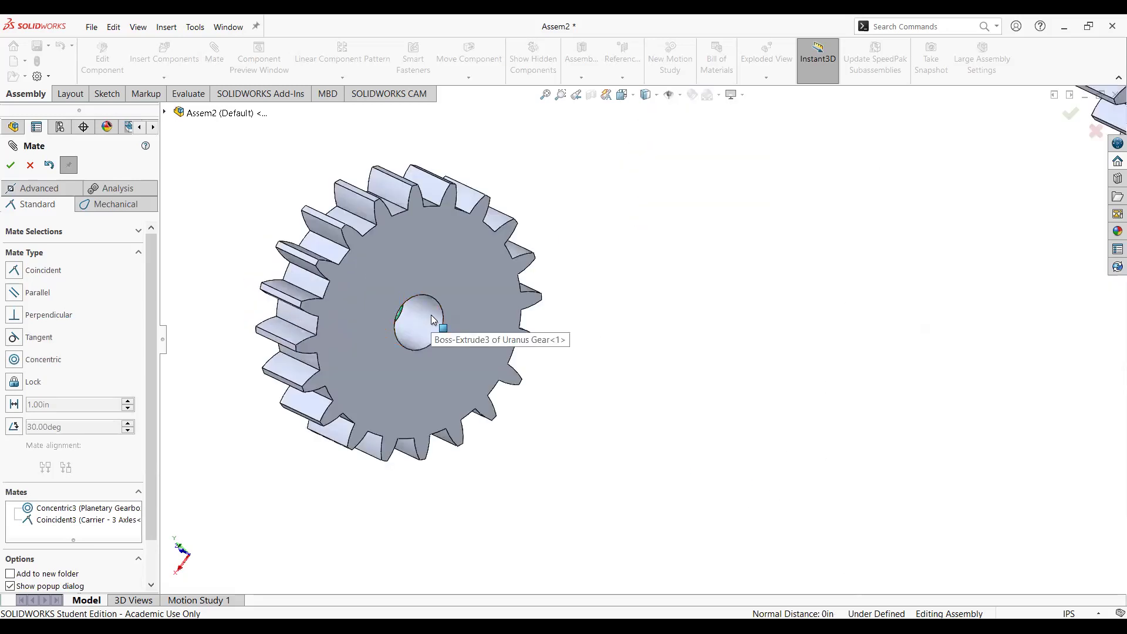
left_click(429, 320)
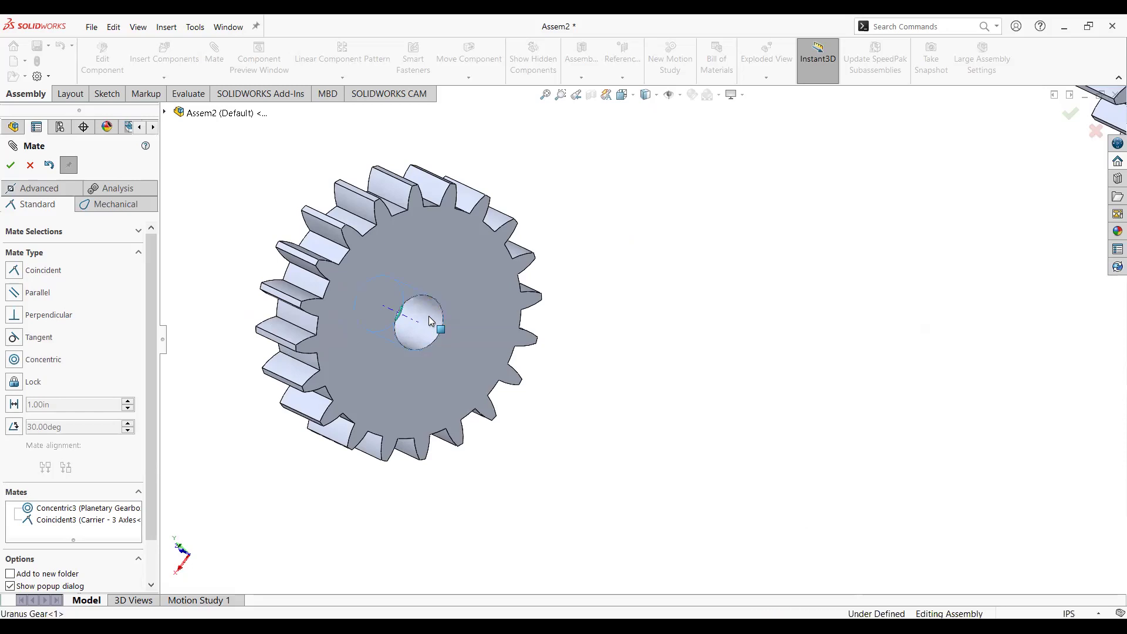
scroll(437, 322, "up", 3)
scroll(636, 329, "up", 3)
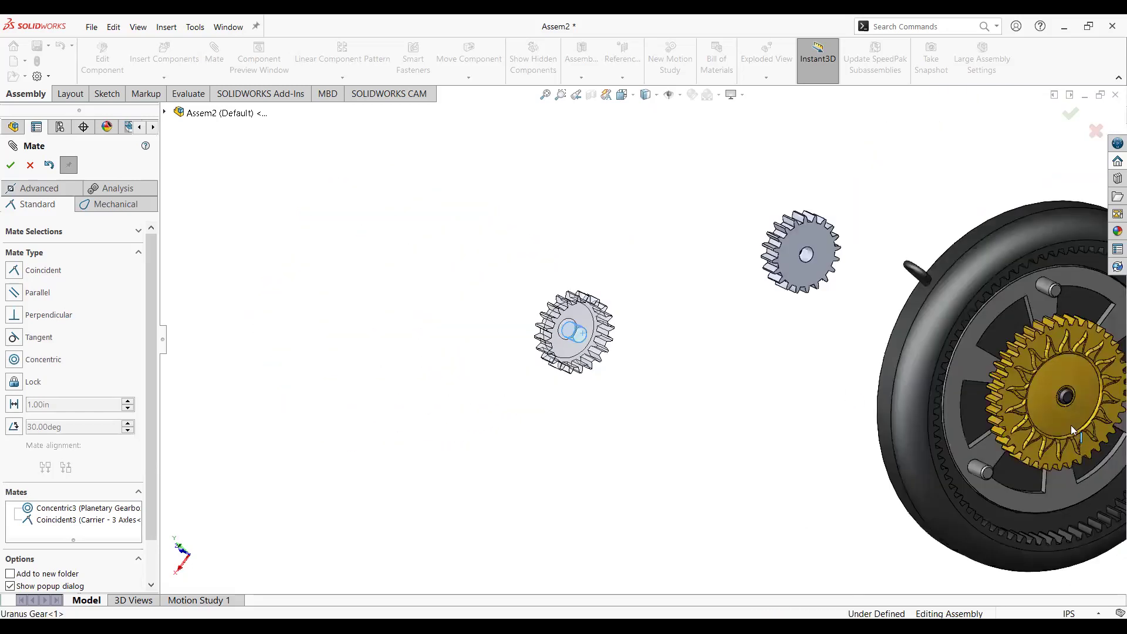
scroll(1041, 406, "down", 3)
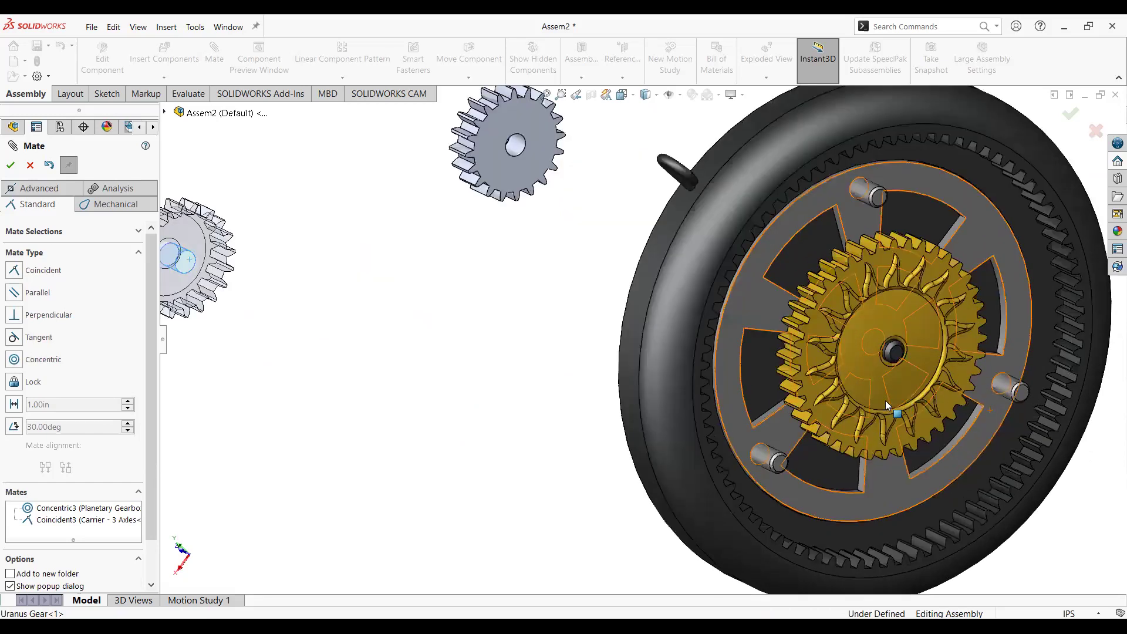
left_click(868, 197)
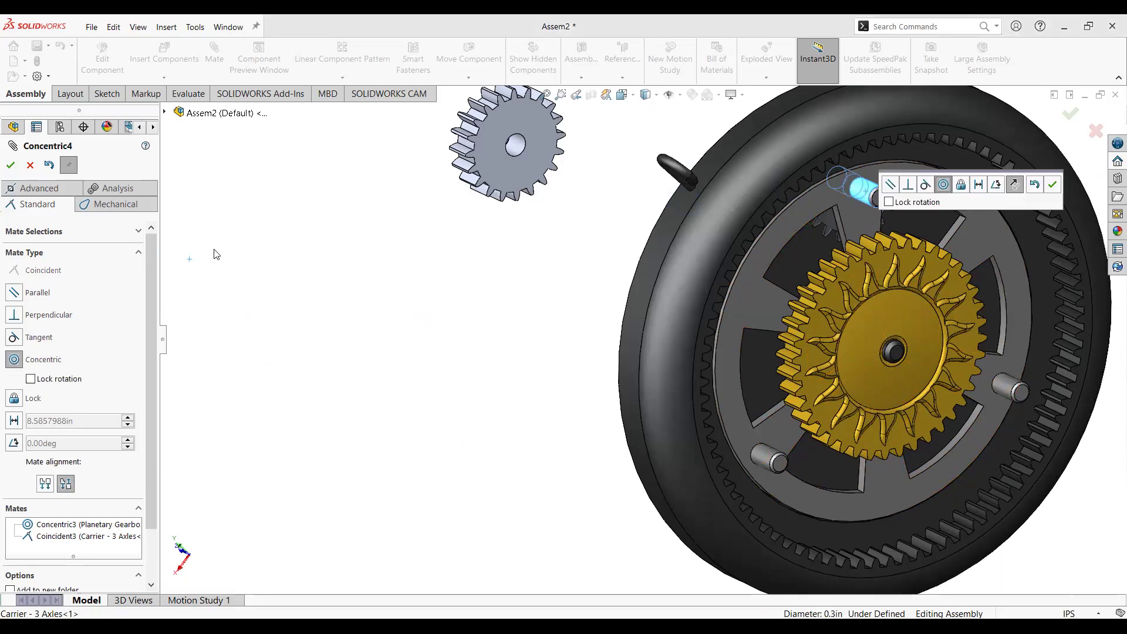
left_click(11, 166)
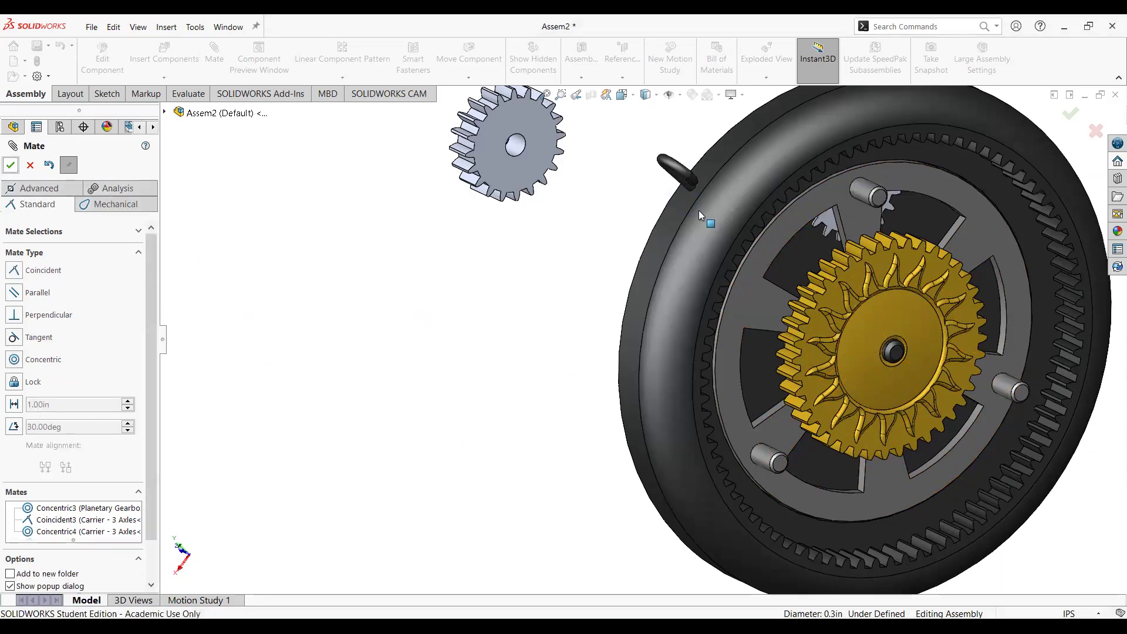
Seat the Uranus gear flush, anti-aligned, on the carrier; centre the Neptune gear on the lower-left axle
left_click(829, 220)
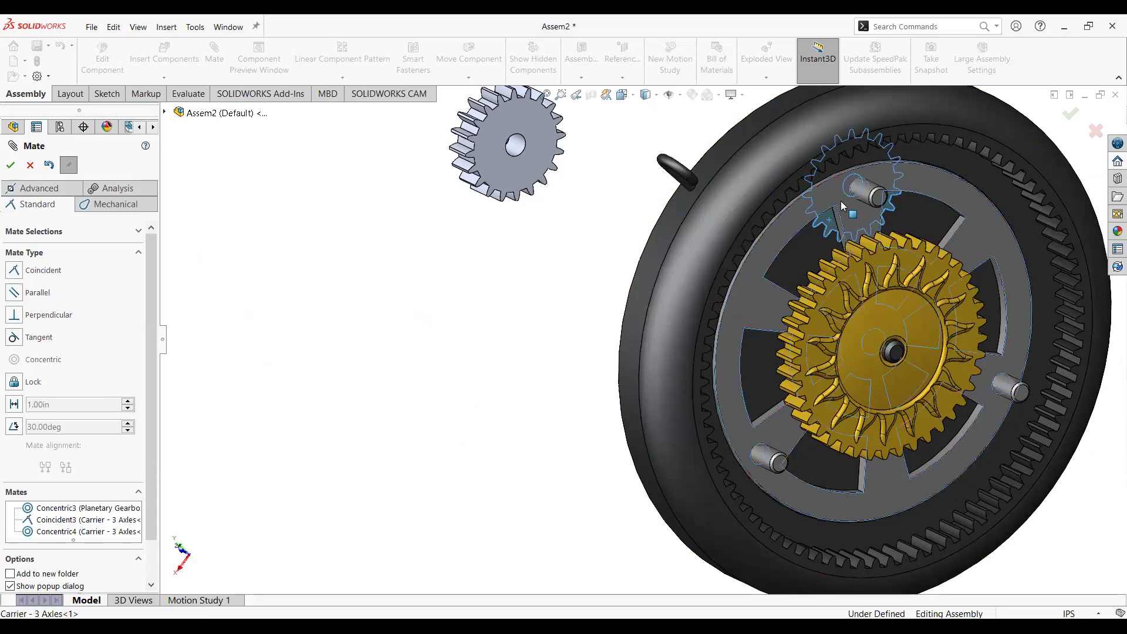
left_click(843, 205)
left_click(66, 467)
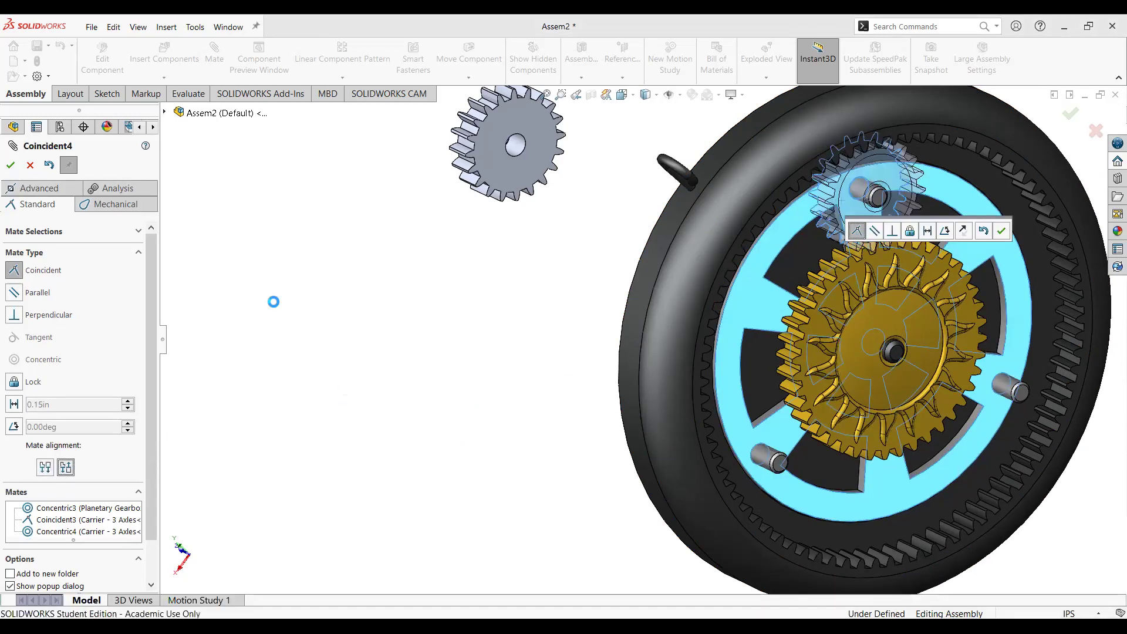
left_click(653, 337)
left_click(10, 165)
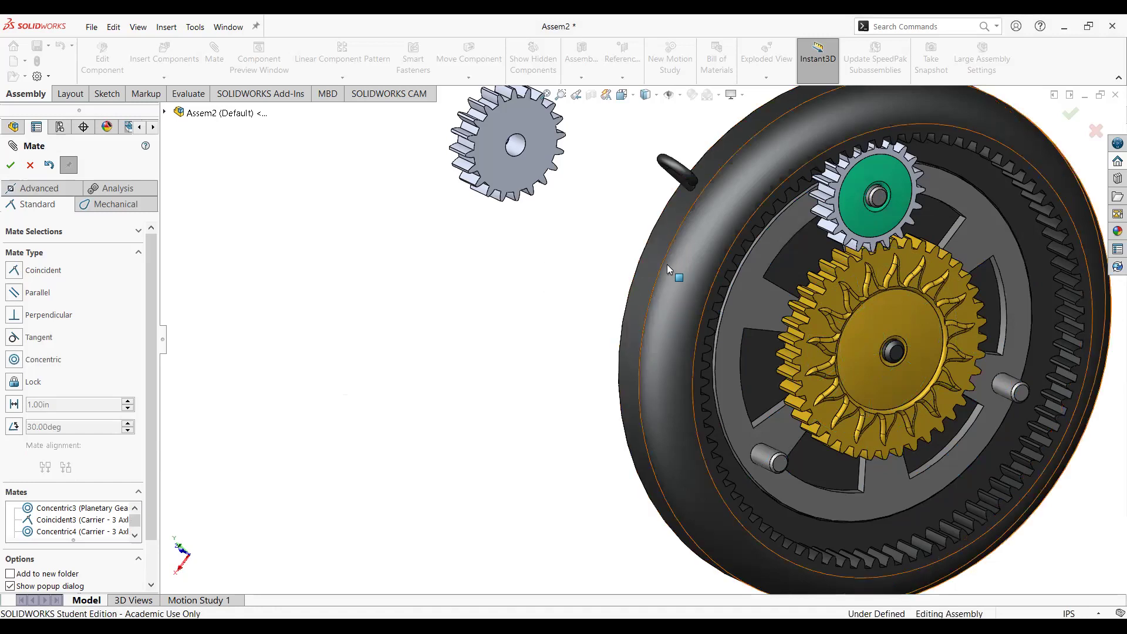
left_click(520, 149)
left_click(770, 459)
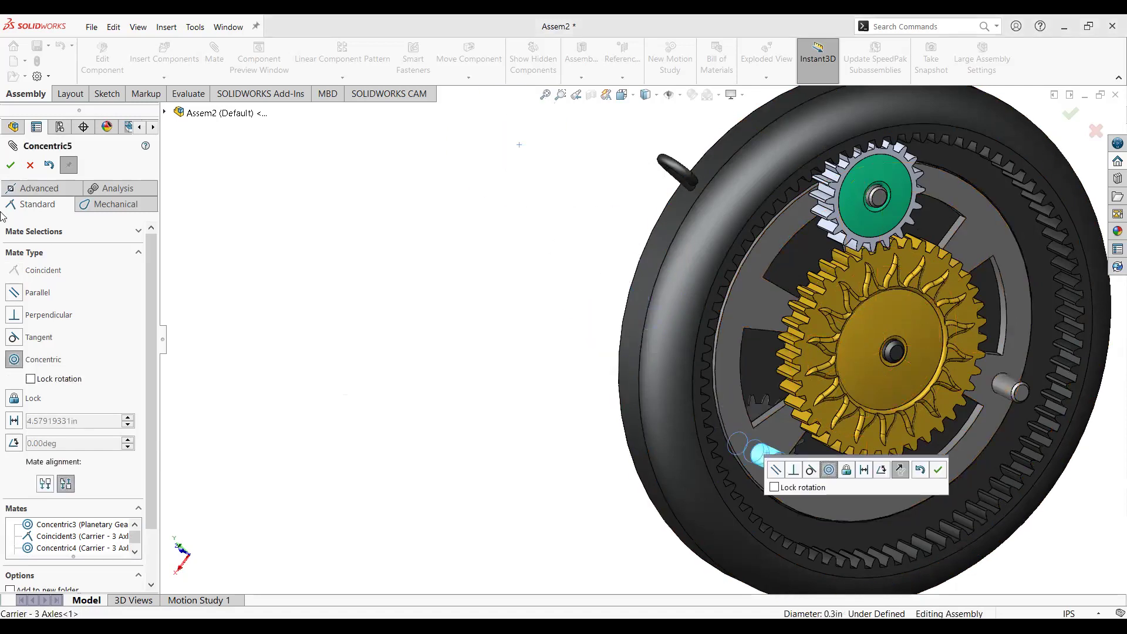
Accept Neptune's Concentric mate, then mate its face anti-aligned Coincident flush to the carrier
left_click(11, 165)
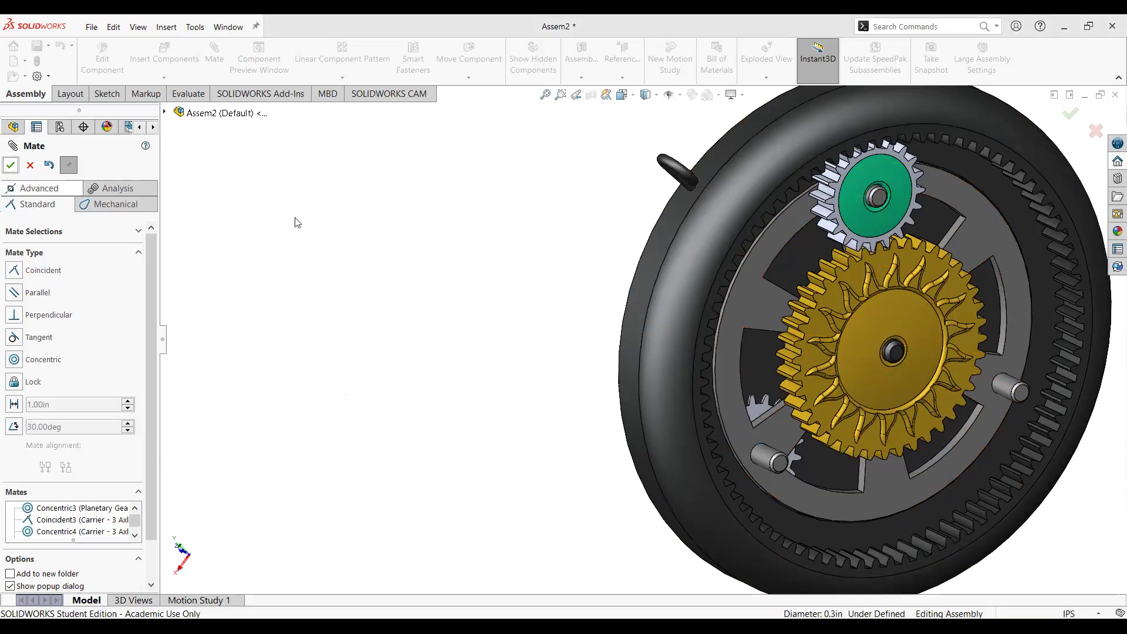
key("Escape")
left_click(215, 56)
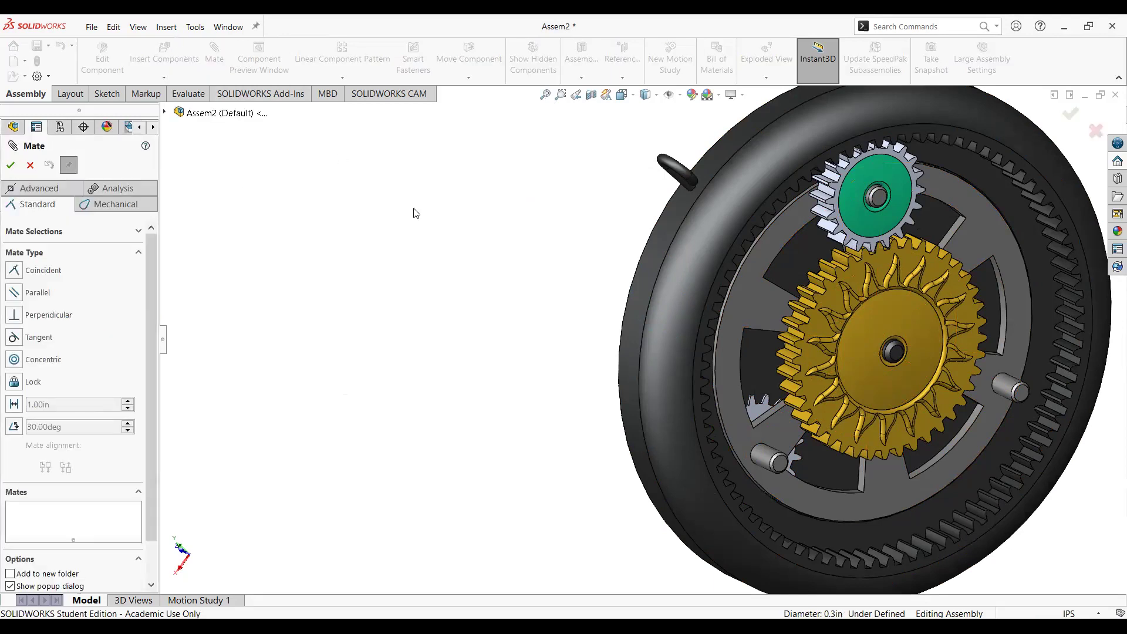
left_click(763, 415)
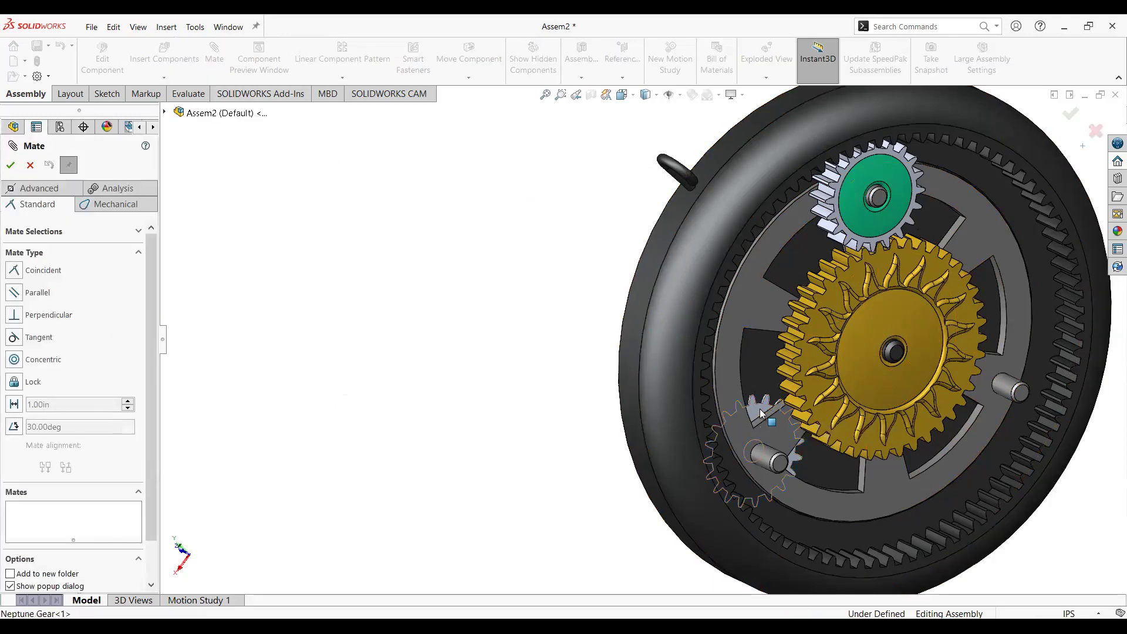
left_click(782, 430)
left_click(65, 467)
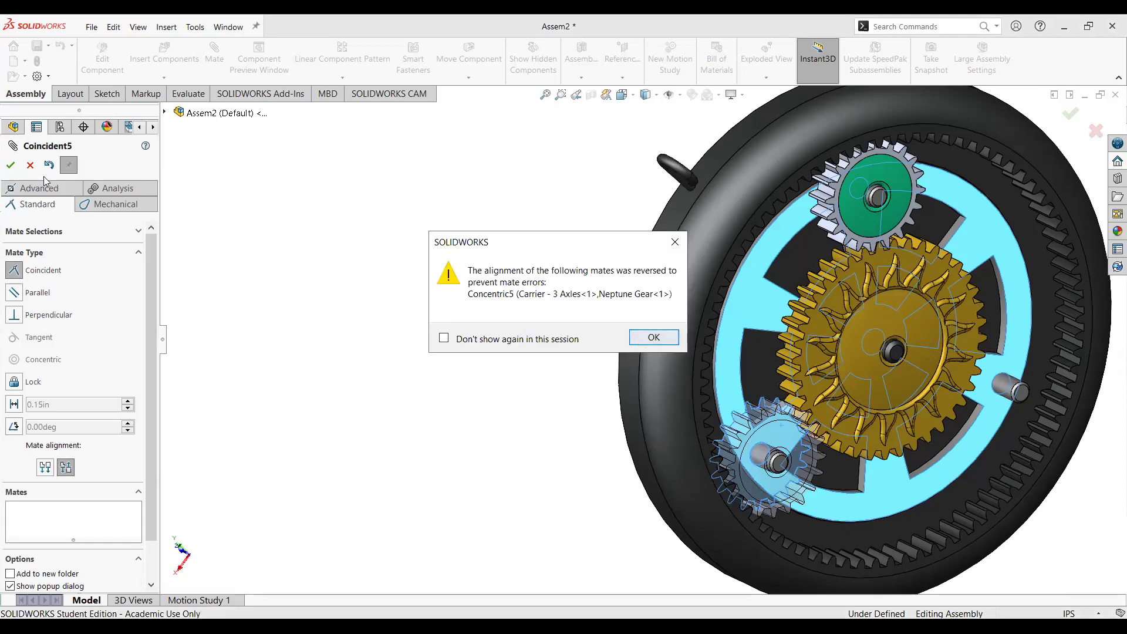
key("Return")
left_click(11, 165)
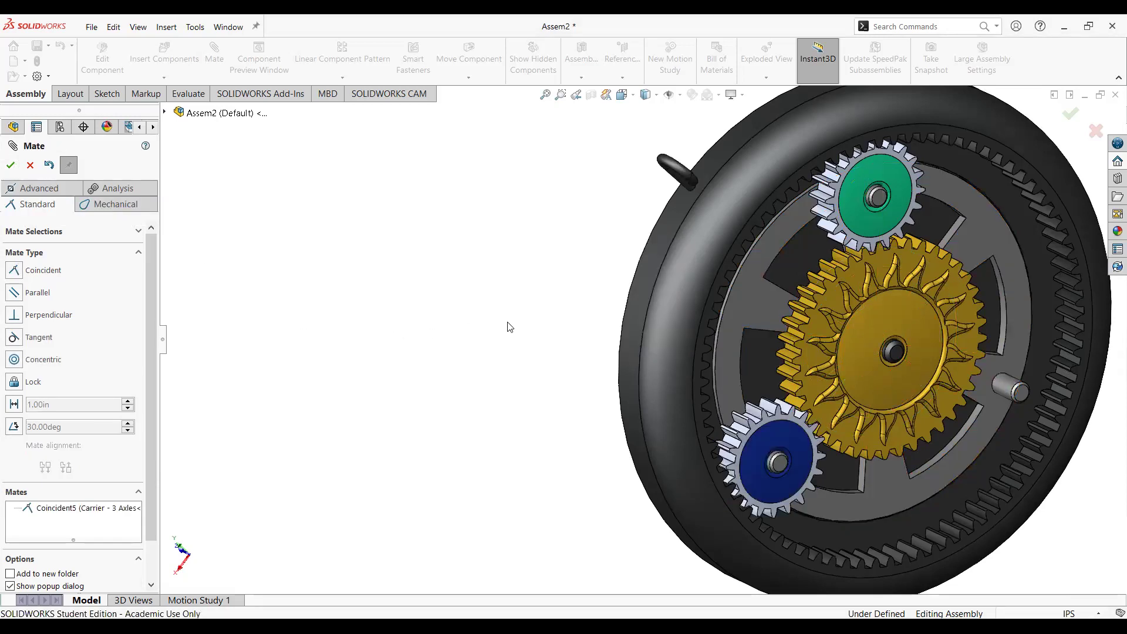
Mate the purple gear bore Concentric to the right carrier axle
scroll(736, 307, "up", 3)
scroll(1111, 373, "down", 1)
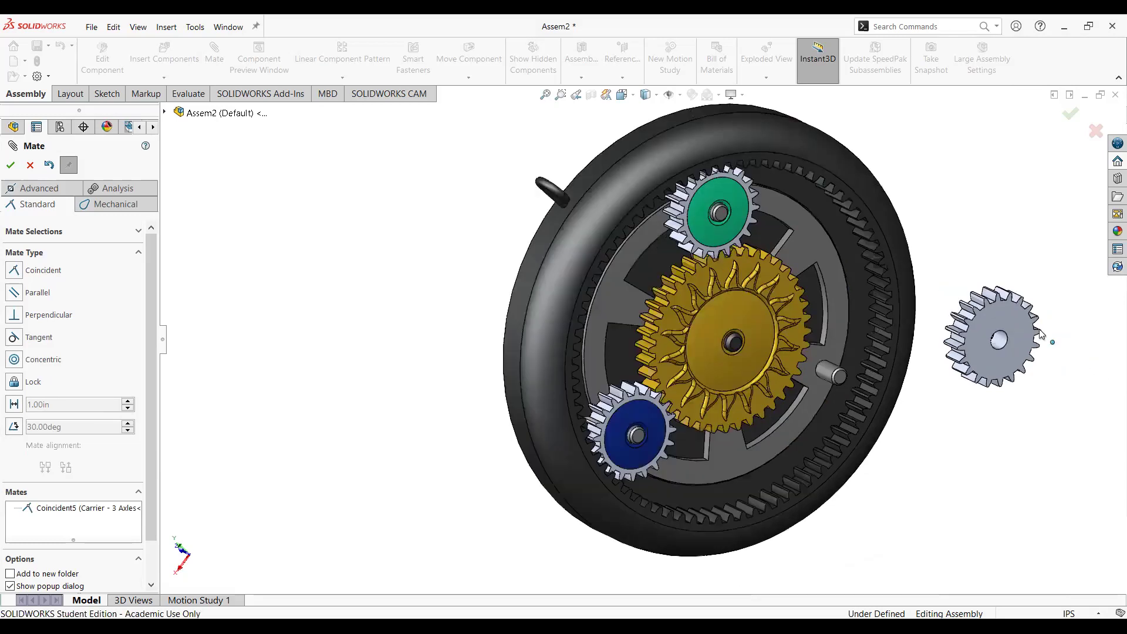
scroll(1040, 339, "down", 1)
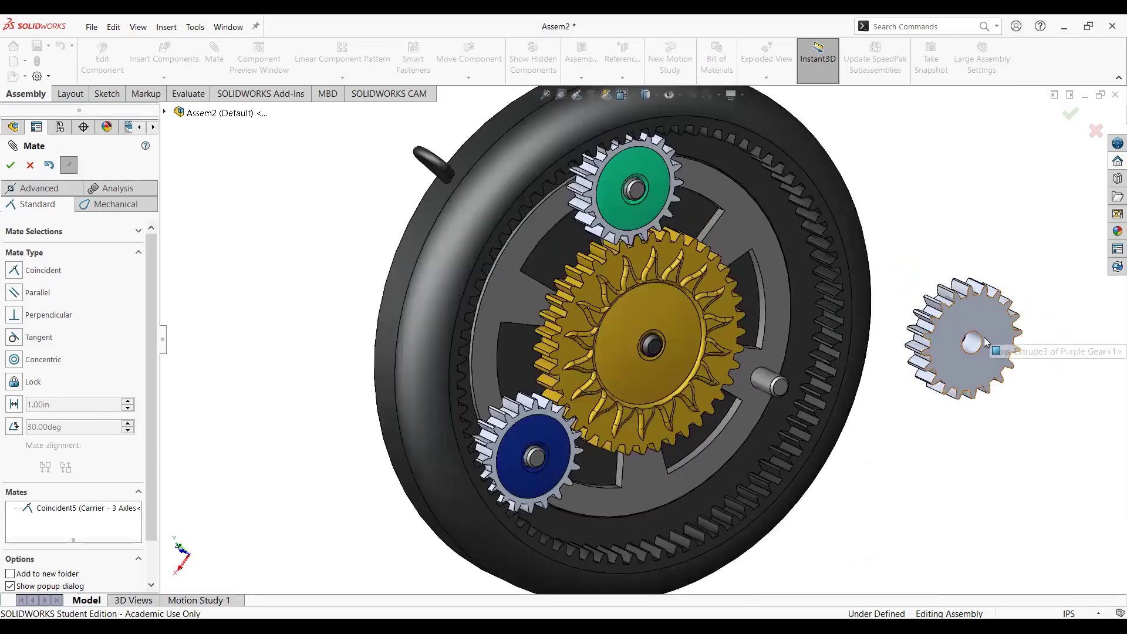
scroll(1024, 343, "down", 2)
left_click(937, 352)
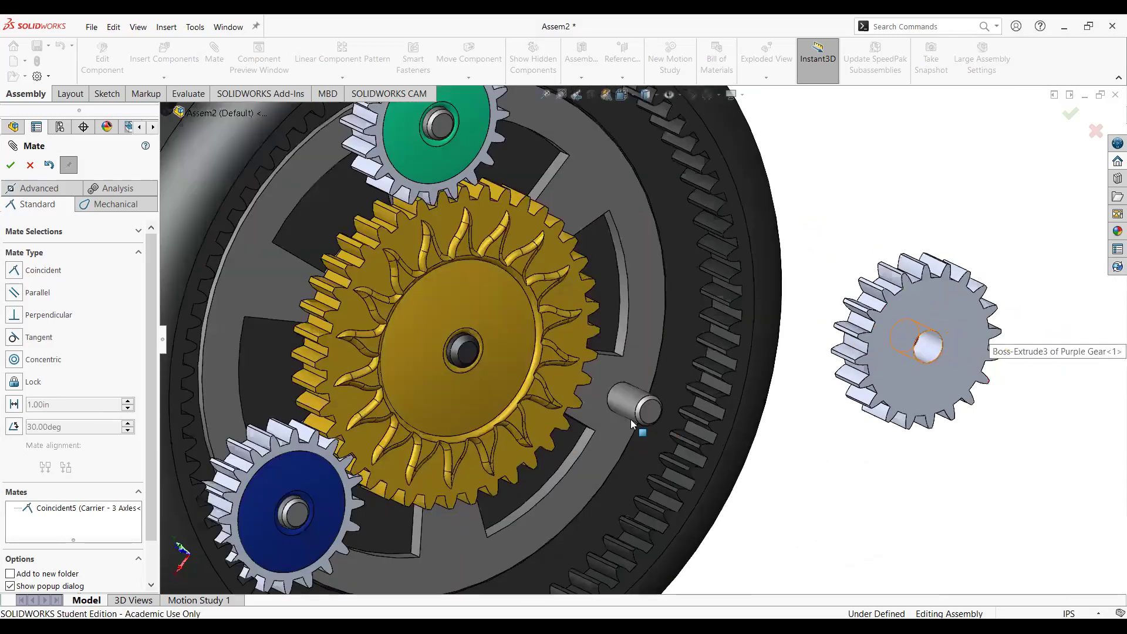
left_click(634, 411)
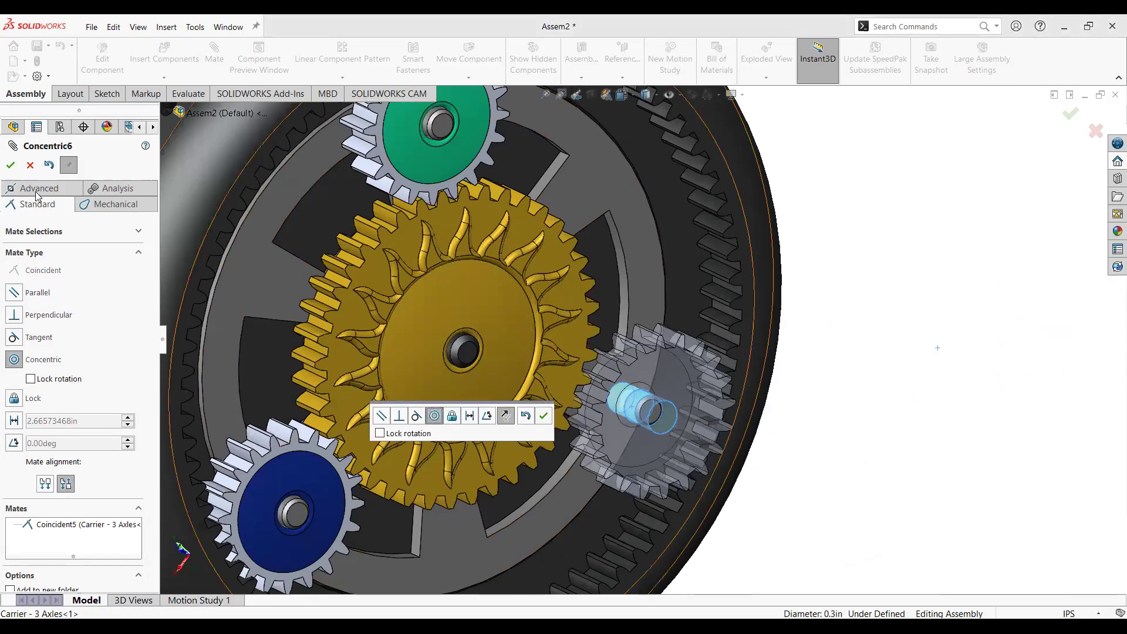
left_click(10, 165)
Seat the purple gear flush on the carrier with an anti-aligned Coincident mate
left_click(652, 387)
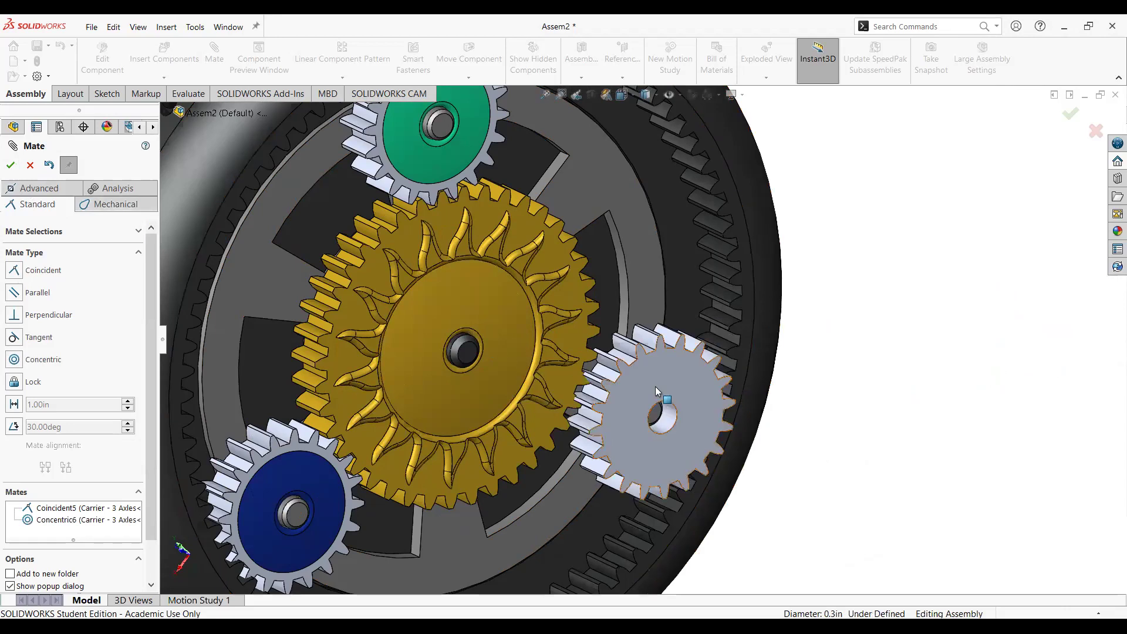
left_click(642, 301)
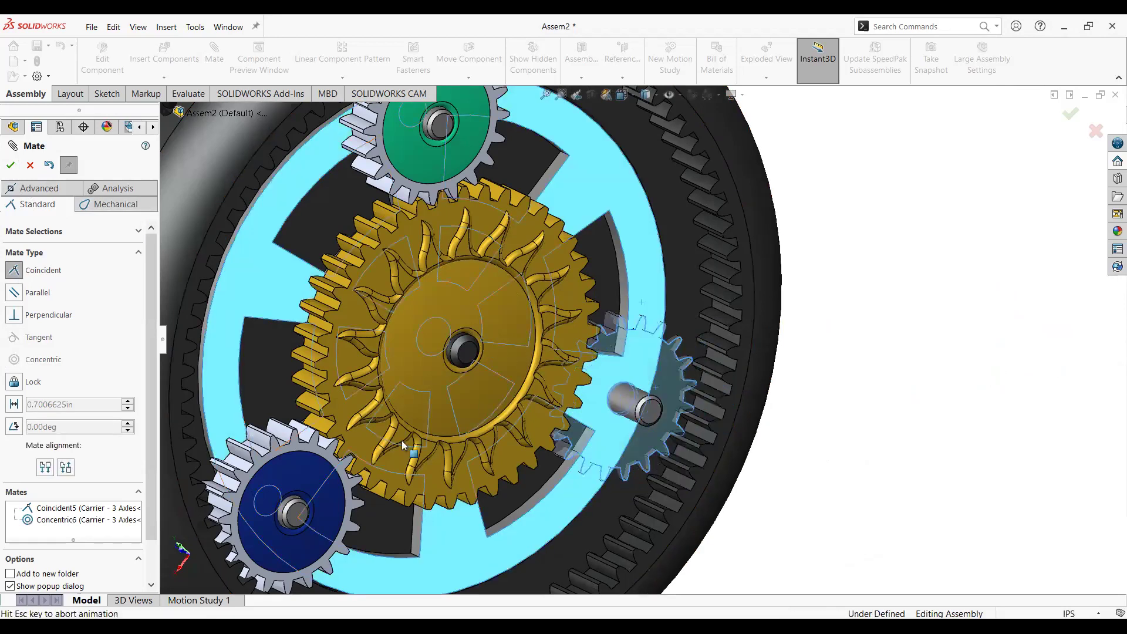
left_click(64, 469)
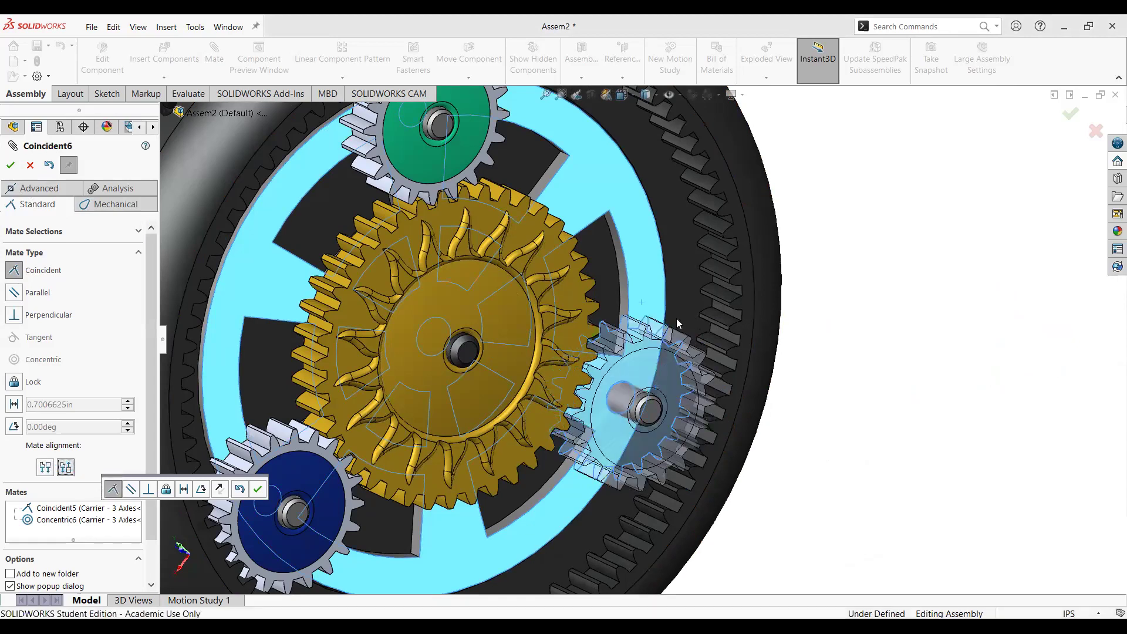
left_click(654, 337)
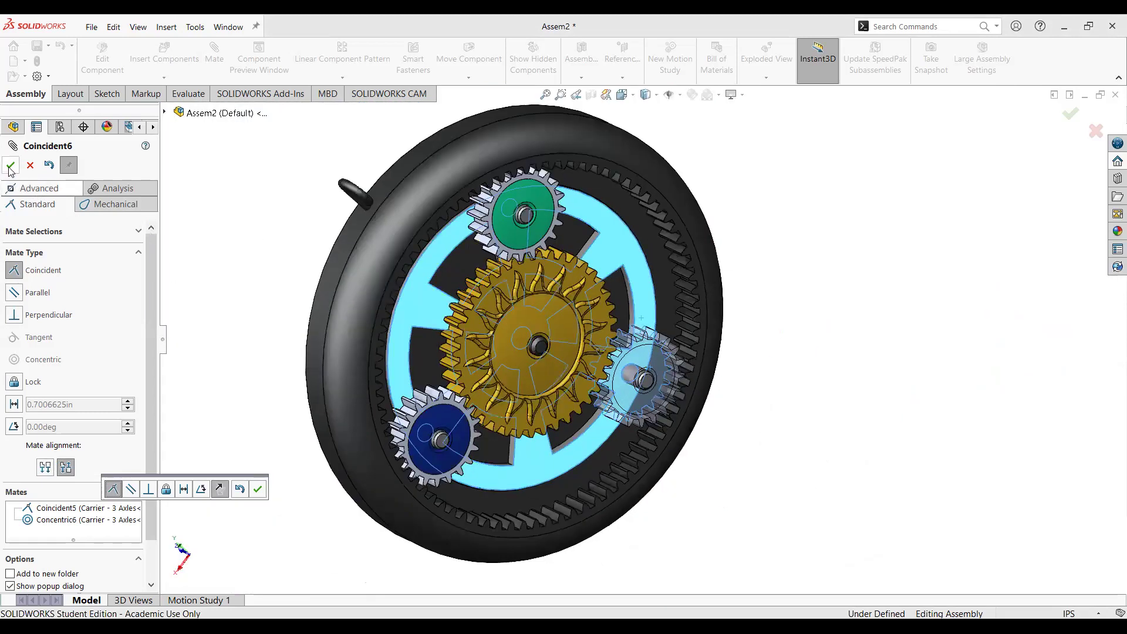
left_click(10, 166)
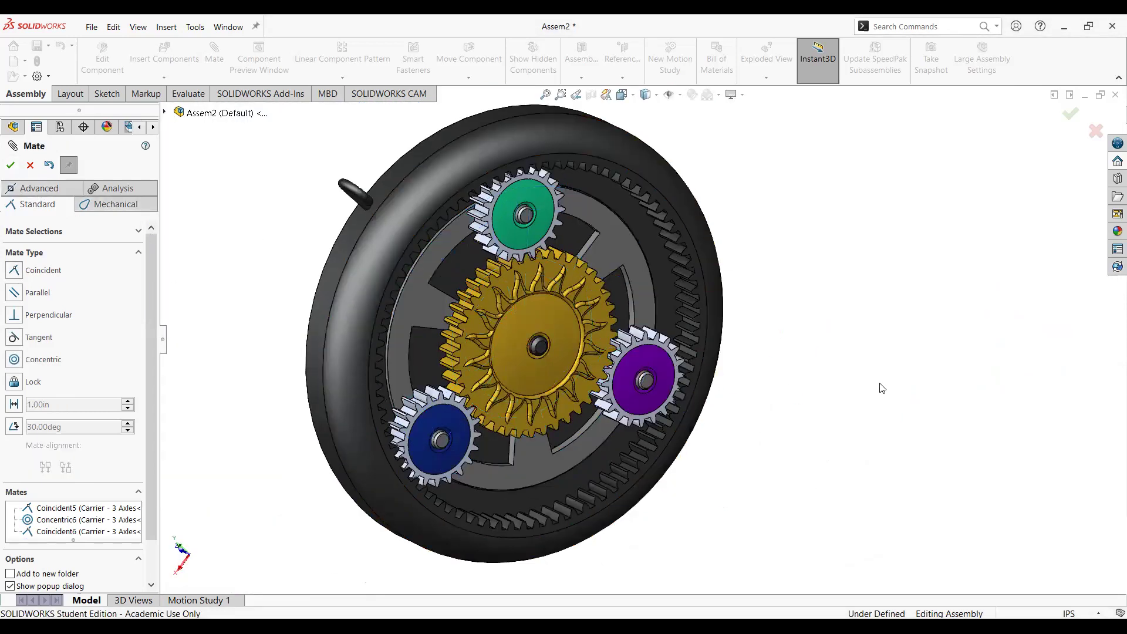
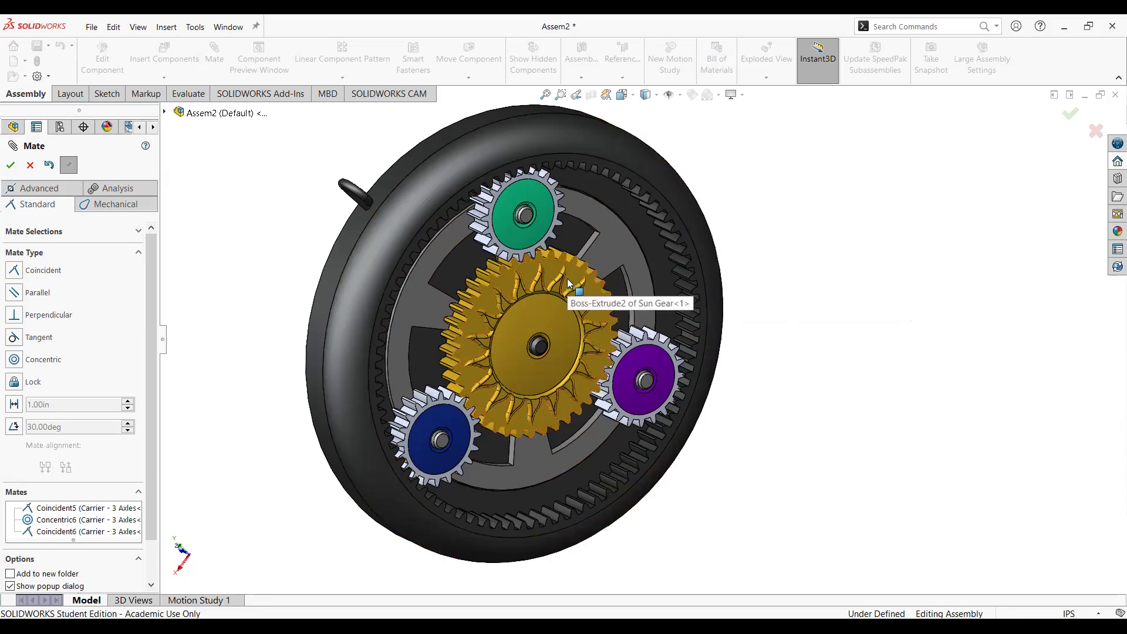
Show the Mechanical mate types and select two Sun Gear faces for the mate
left_click(143, 210)
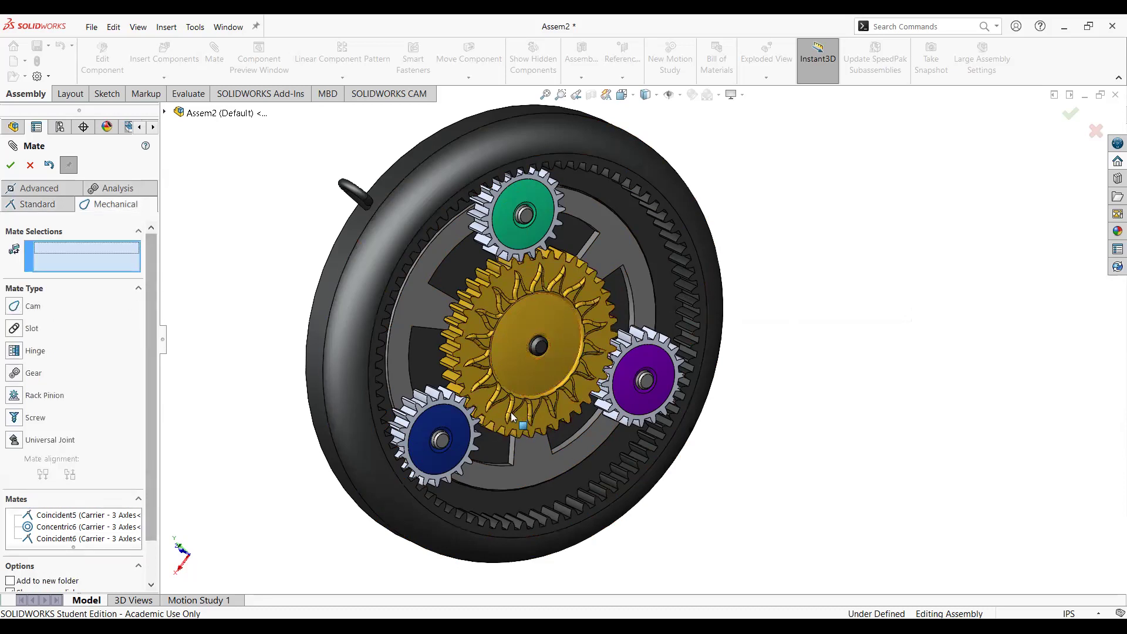
scroll(505, 410, "down", 3)
left_click(461, 364)
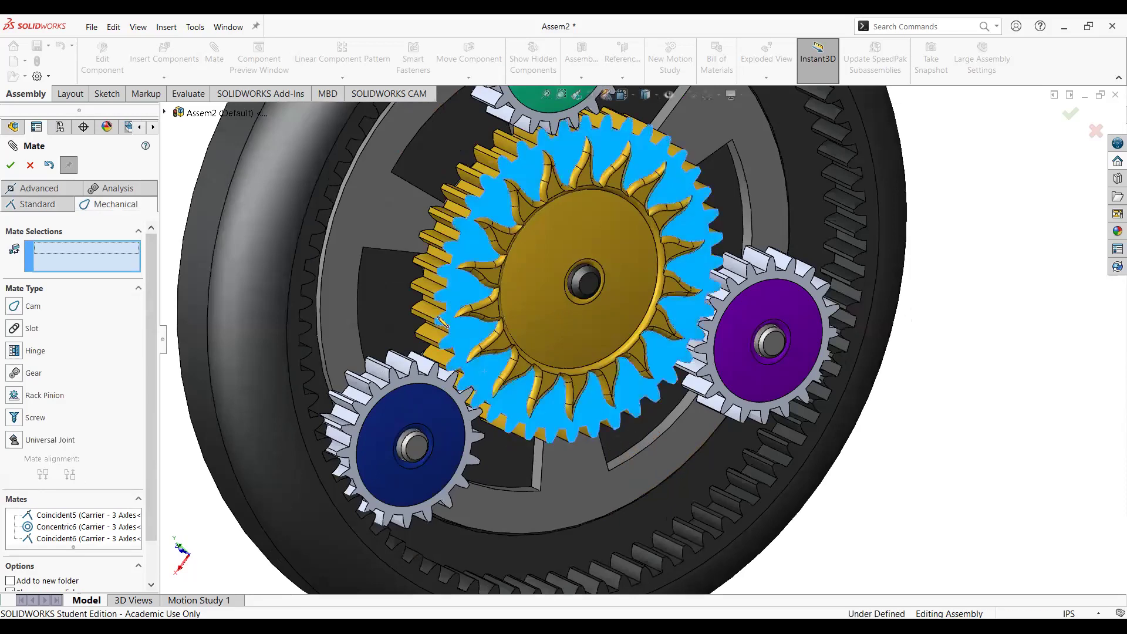
left_click_drag(439, 294, 467, 391)
scroll(455, 395, "up", 3)
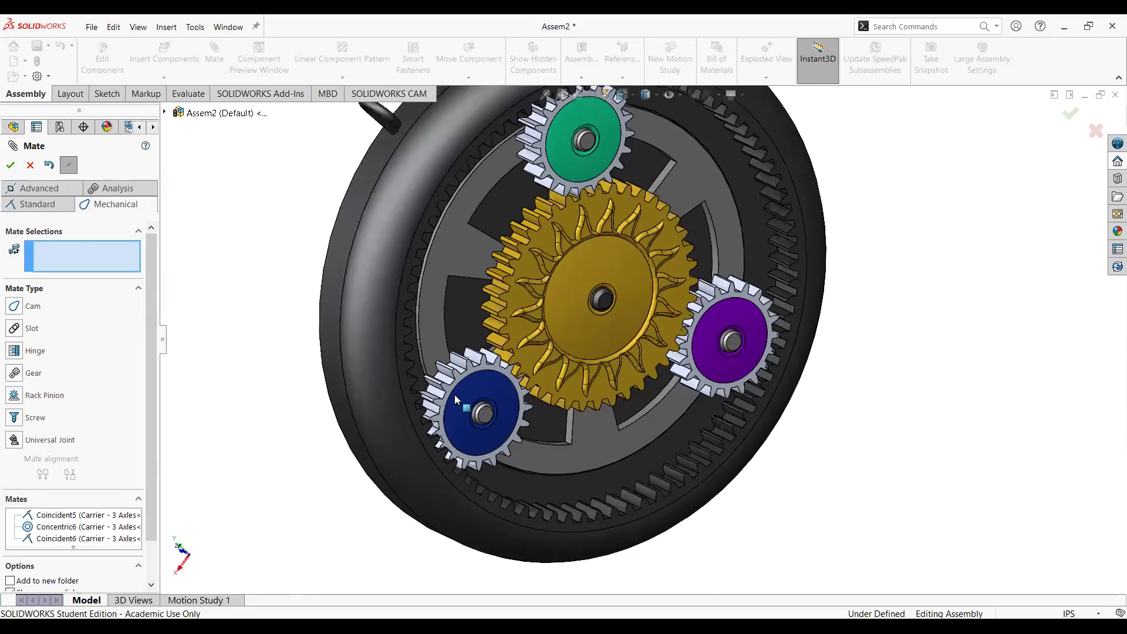
scroll(532, 390, "down", 2)
scroll(532, 393, "down", 5)
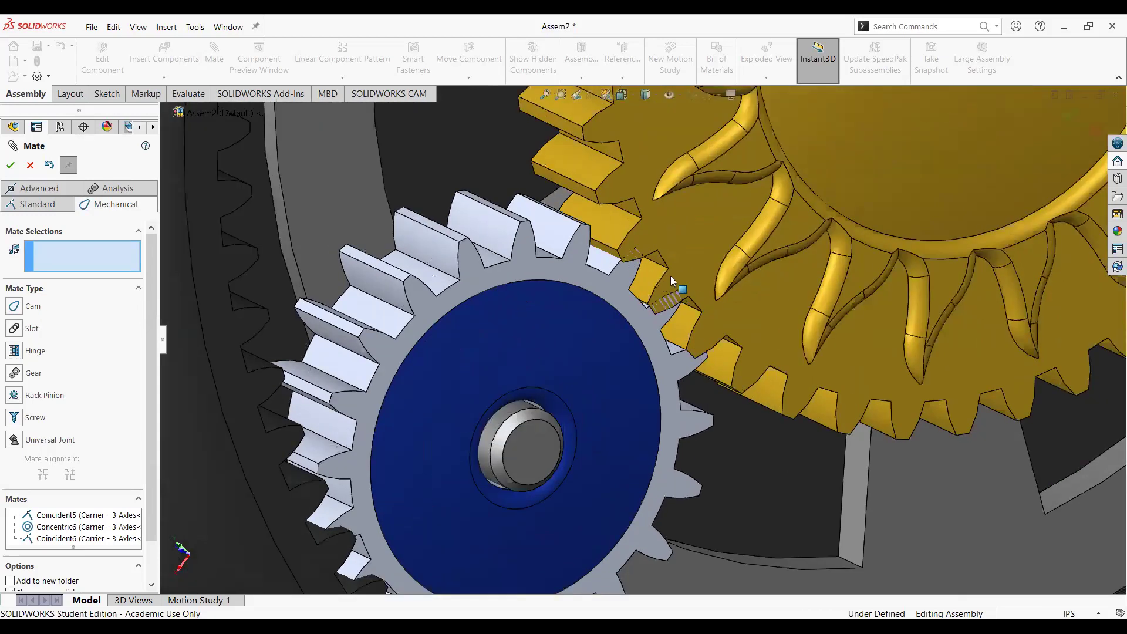
left_click(704, 261)
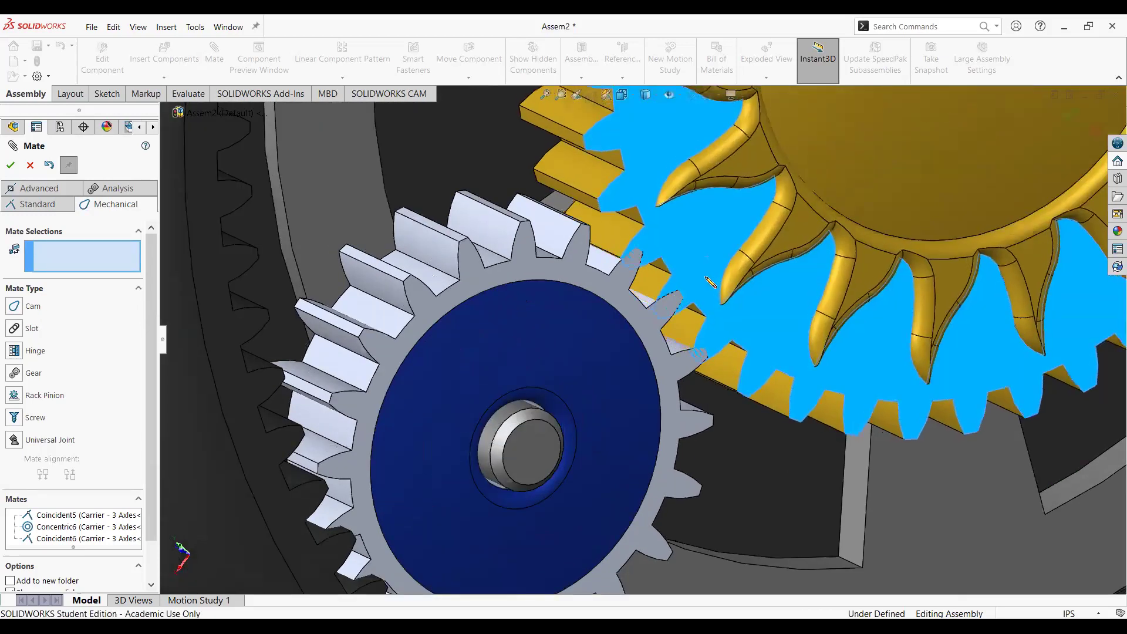
left_click_drag(694, 266, 688, 262)
Add a point on the Neptune Gear and the gearbox case's outer edge to the mate selection
scroll(687, 293, "up", 5)
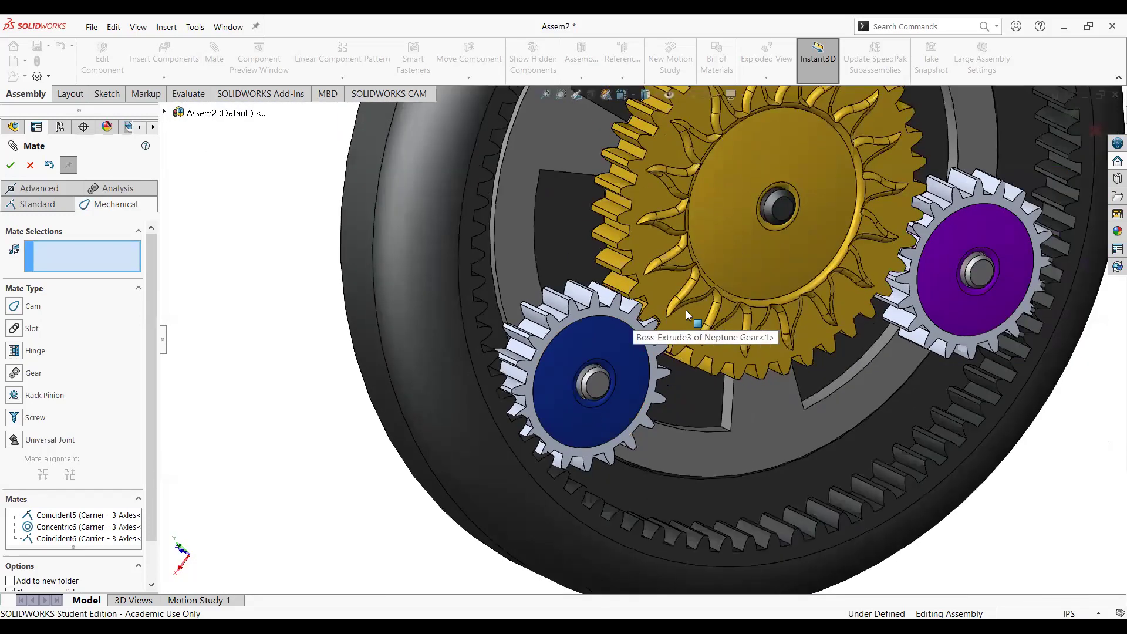
middle_click_drag(1039, 461, 1031, 434)
middle_click_drag(732, 452, 466, 373)
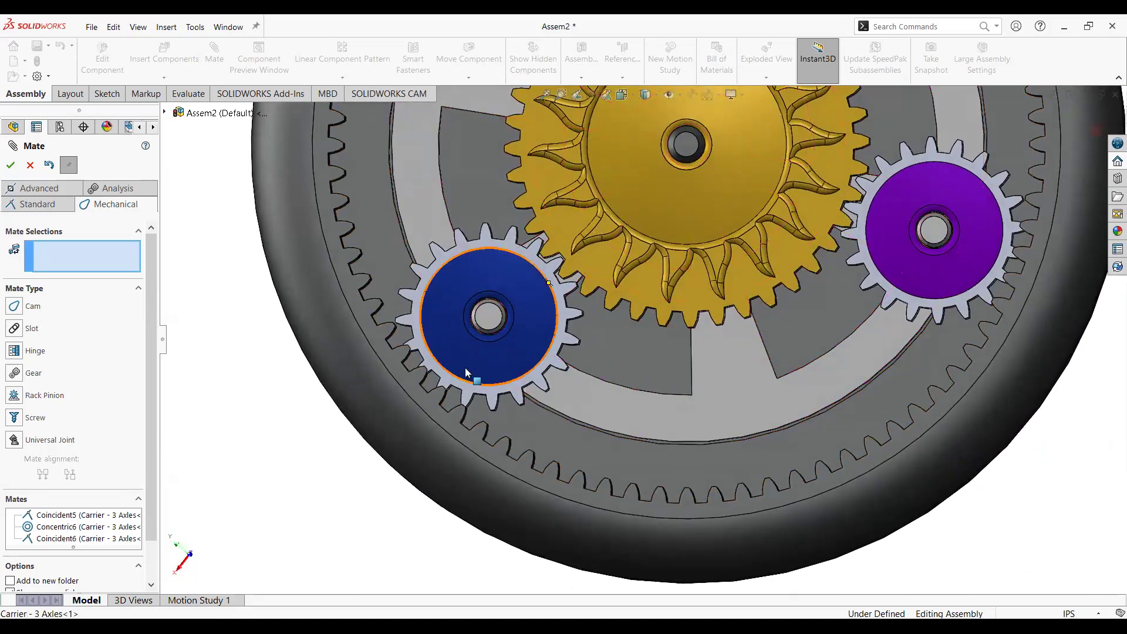
scroll(467, 373, "down", 5)
left_click(420, 341)
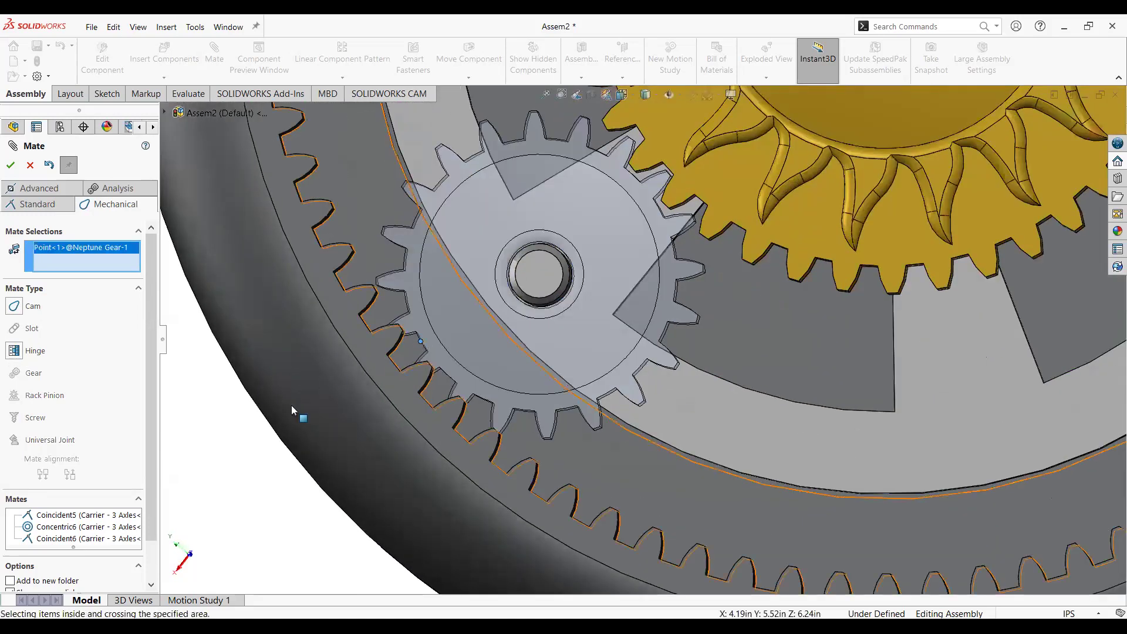
left_click(276, 436)
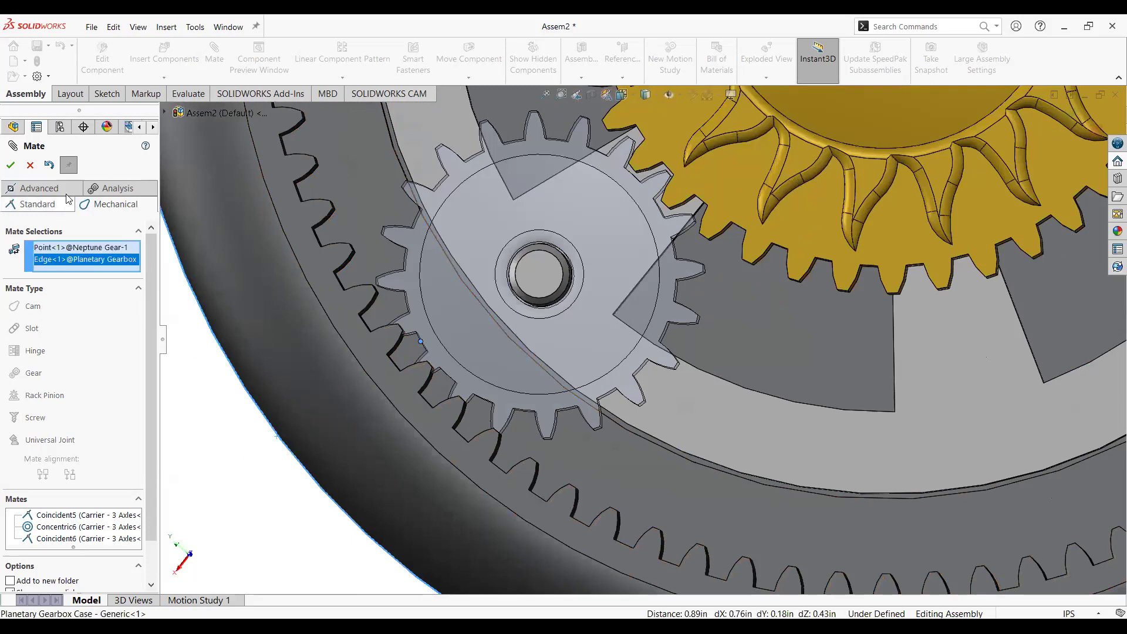
Cancel the pending mate, then turn the Neptune gear along its orbit
left_click(29, 165)
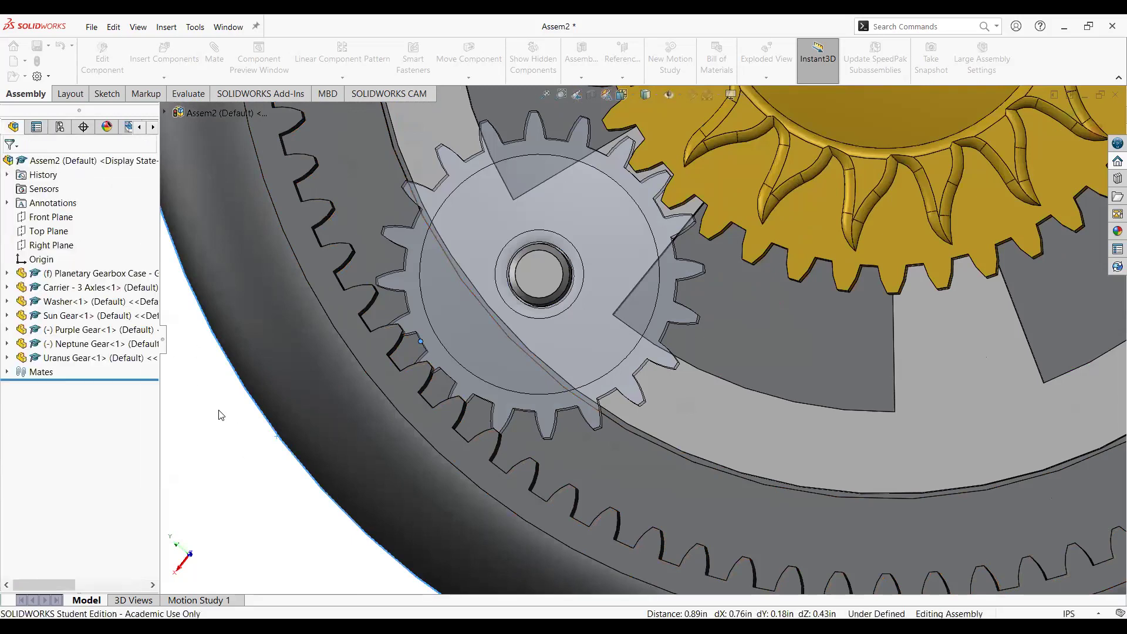
left_click_drag(420, 314, 420, 347)
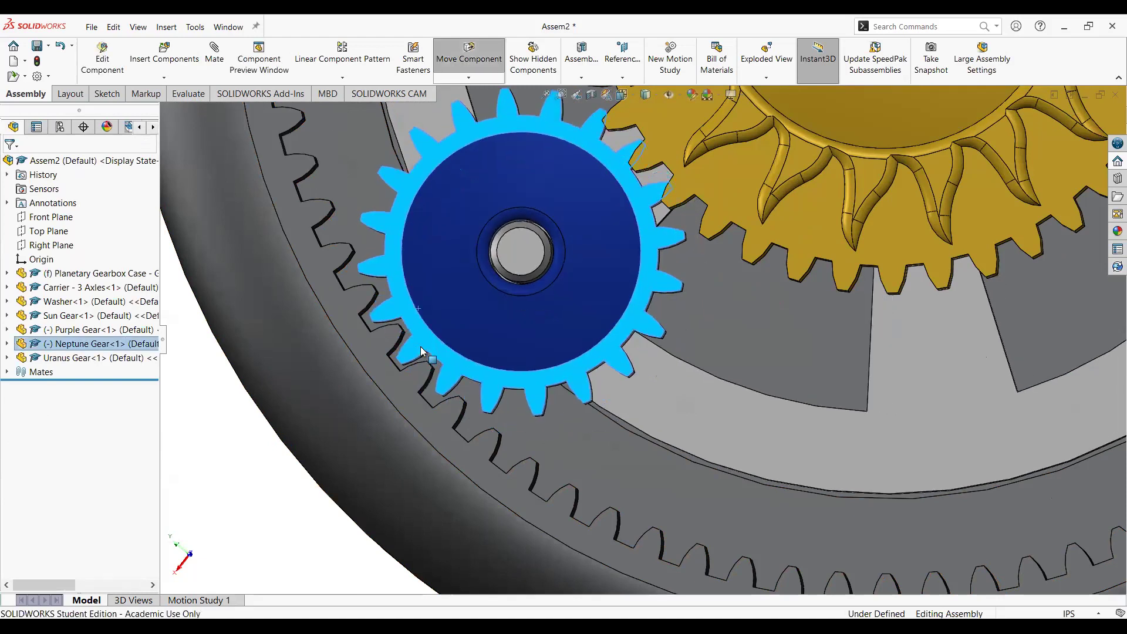
key("z")
key("z")
key("z")
key("z")
key("z")
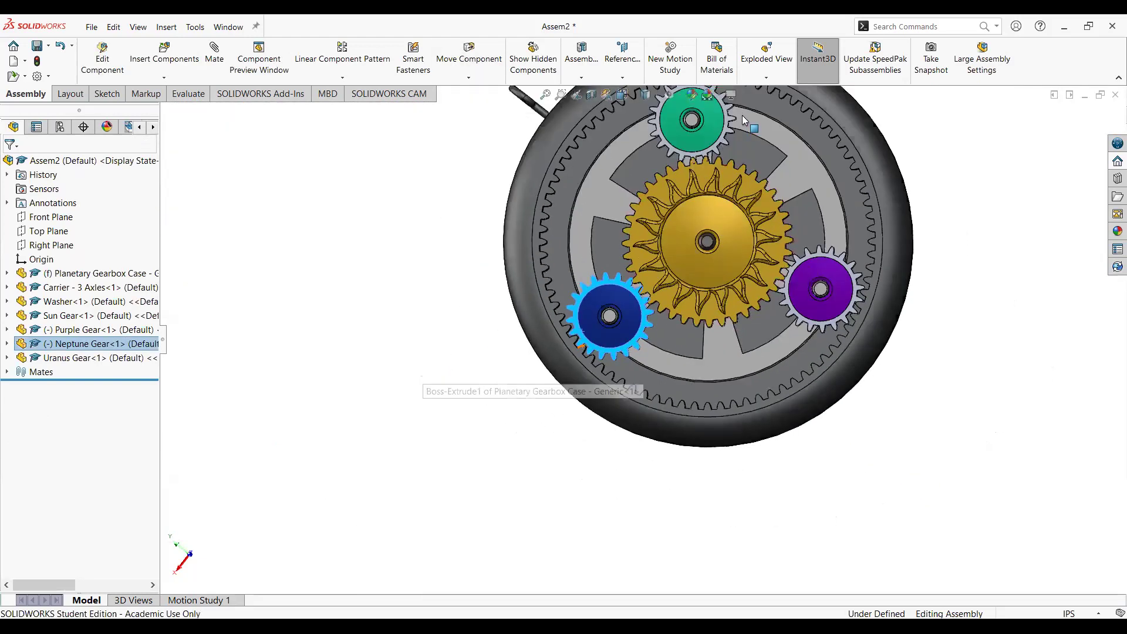
scroll(743, 116, "down", 5)
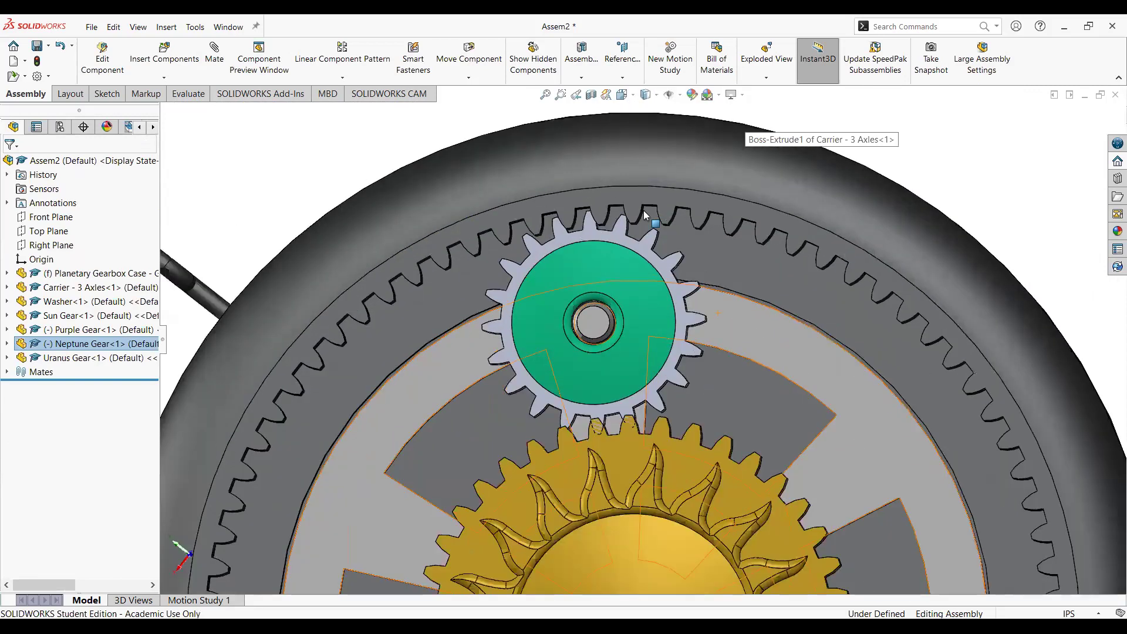
scroll(646, 215, "down", 2)
Turn the Uranus, purple and Sun gears to test their meshing, then clear the selection
left_click_drag(605, 241, 599, 236)
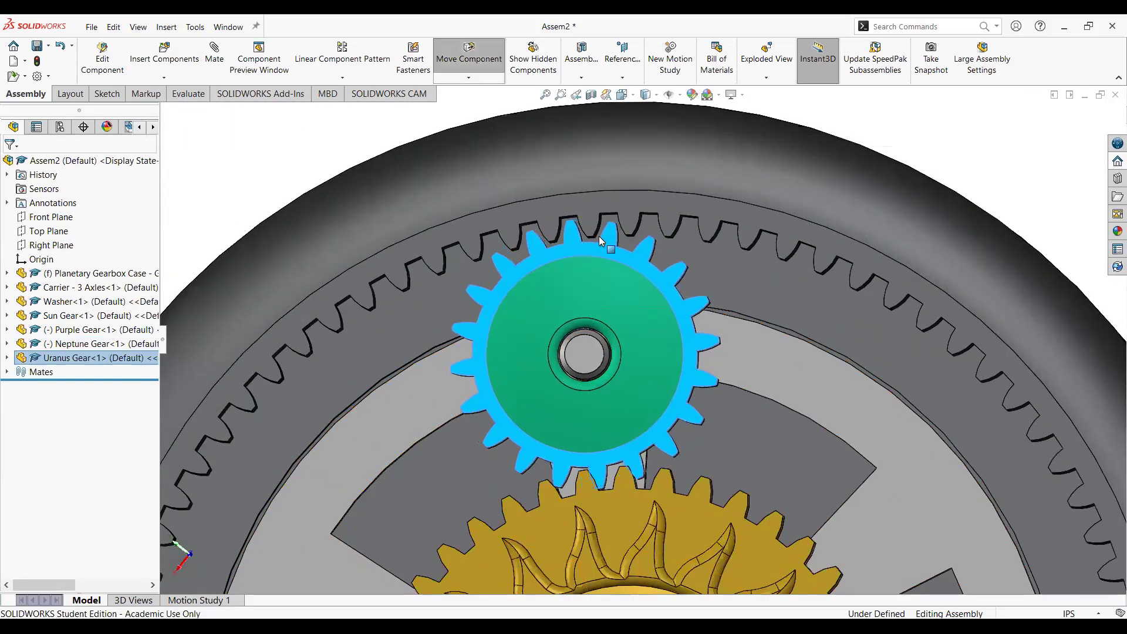
scroll(549, 269, "up", 5)
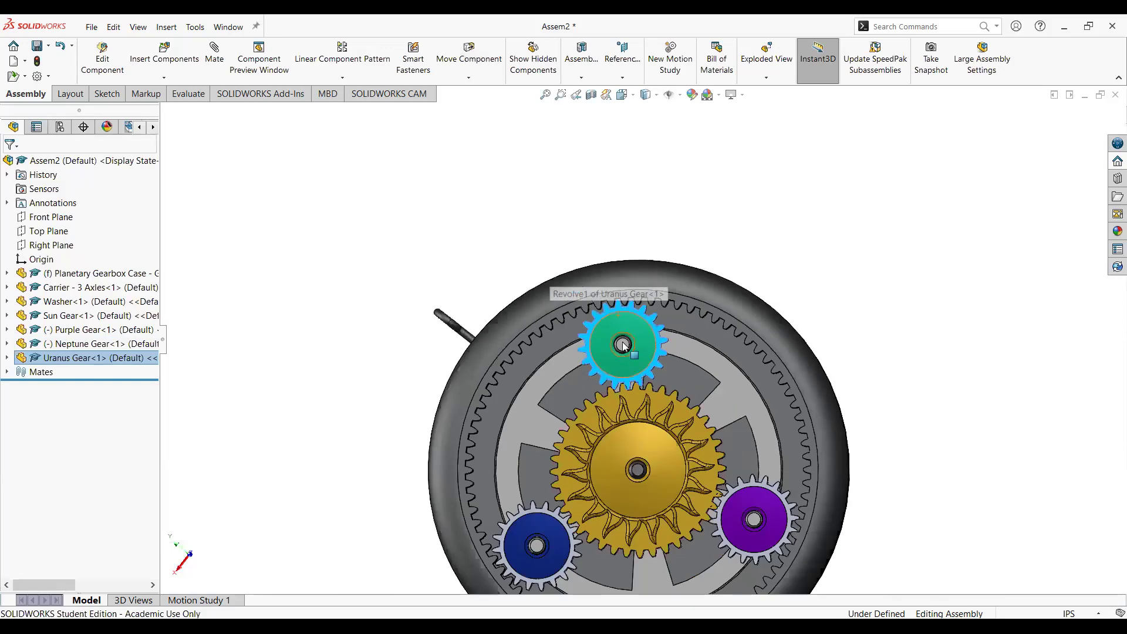
scroll(813, 547, "down", 3)
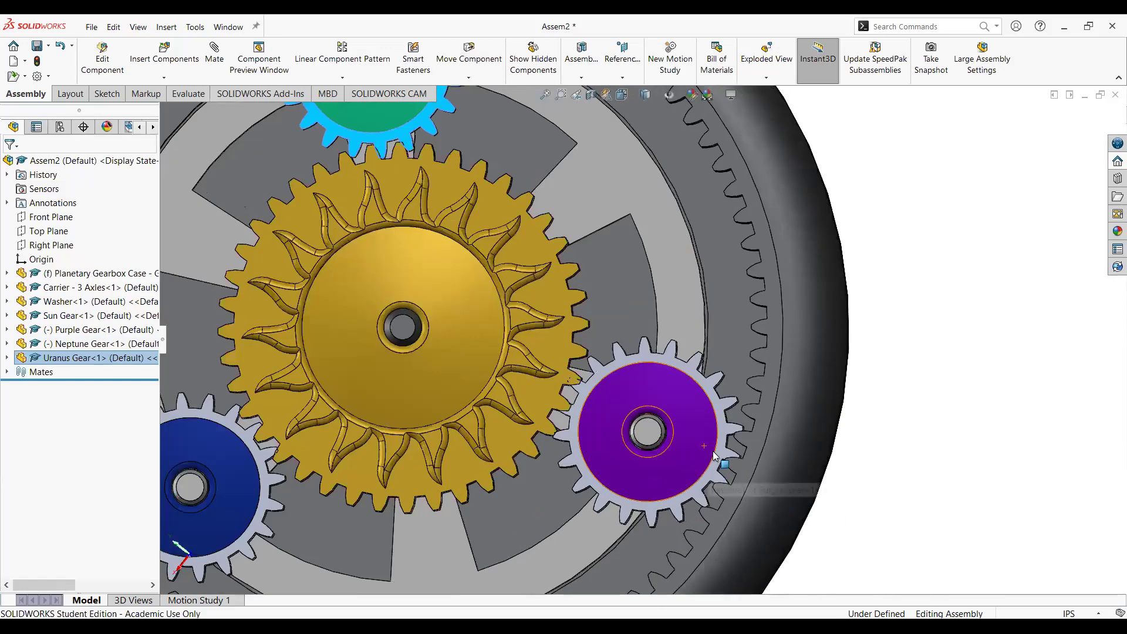
left_click_drag(715, 457, 730, 443)
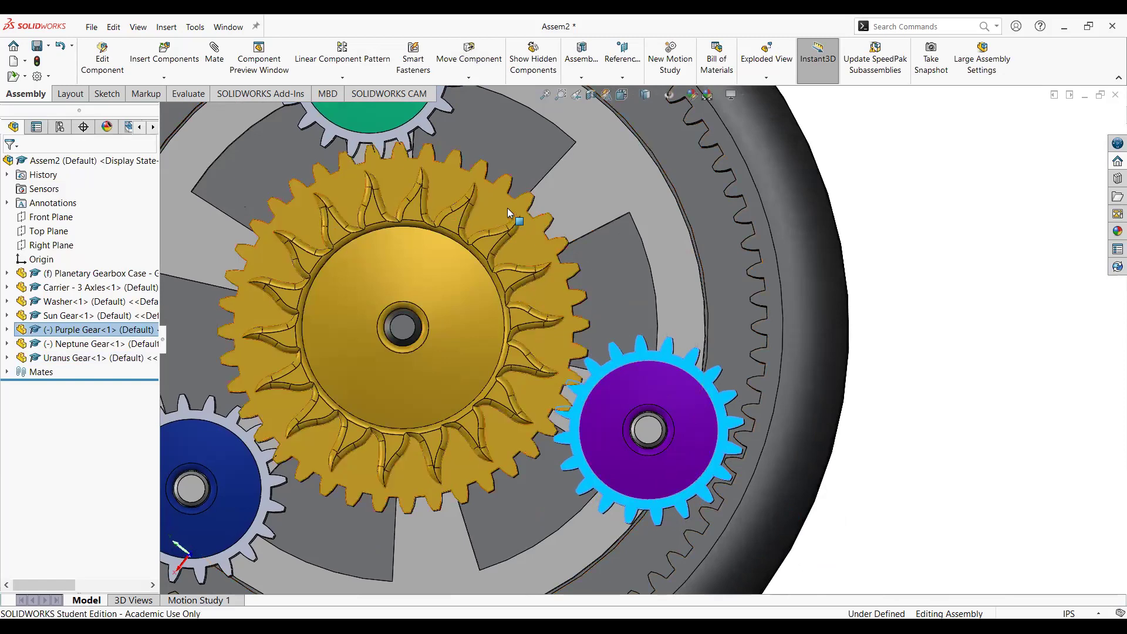
left_click_drag(505, 207, 502, 196)
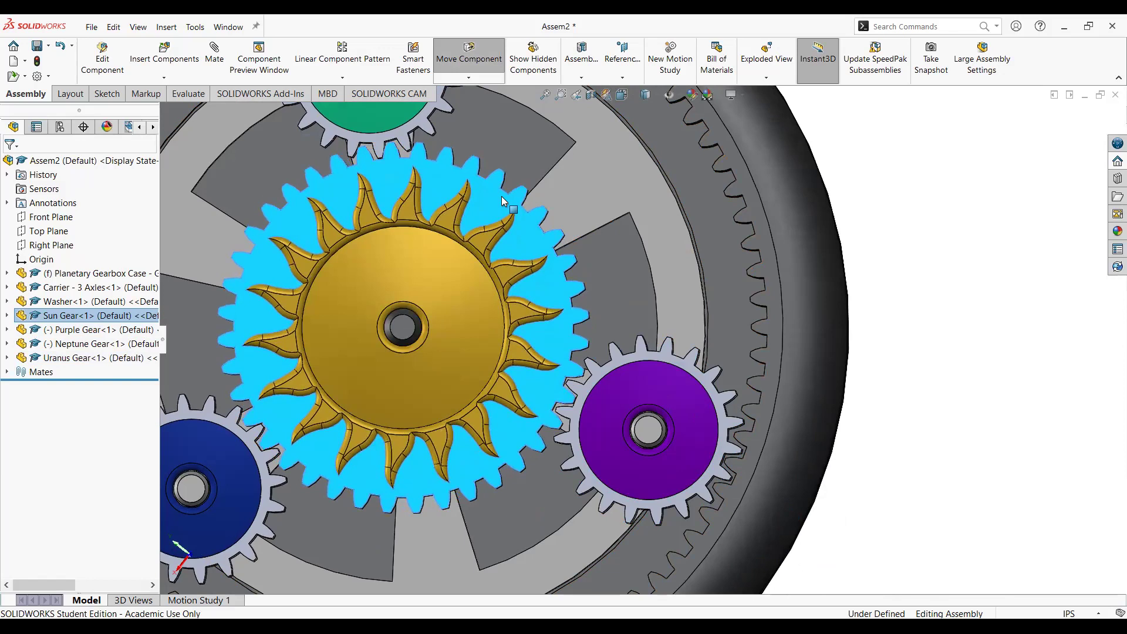
left_click_drag(502, 196, 587, 254)
scroll(669, 286, "up", 4)
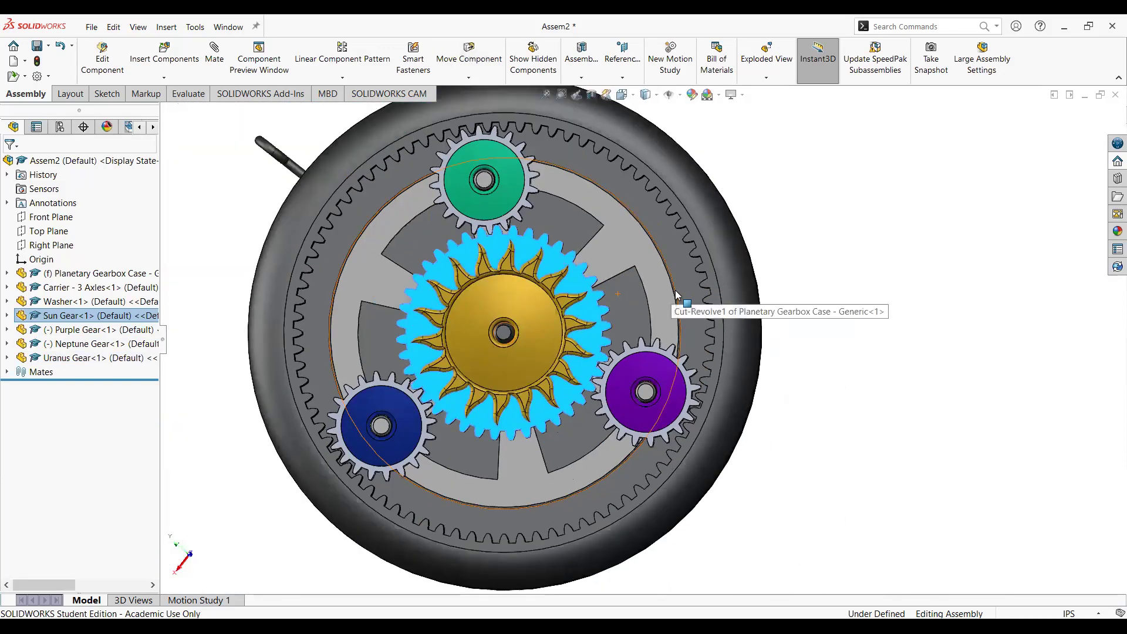
scroll(765, 348, "up", 1)
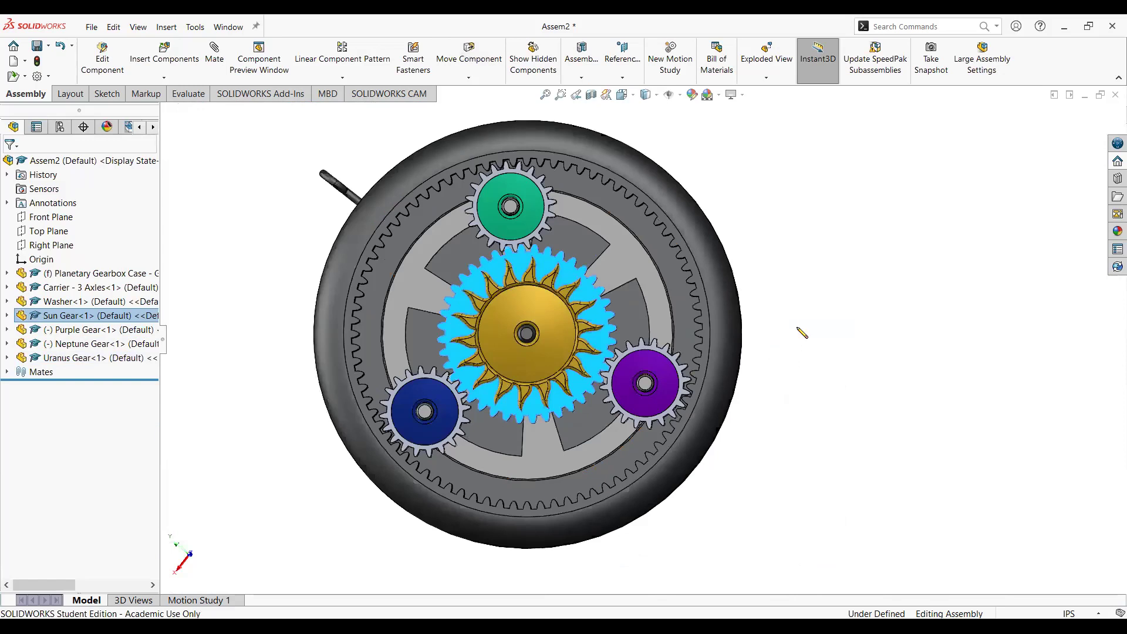
left_click(796, 331)
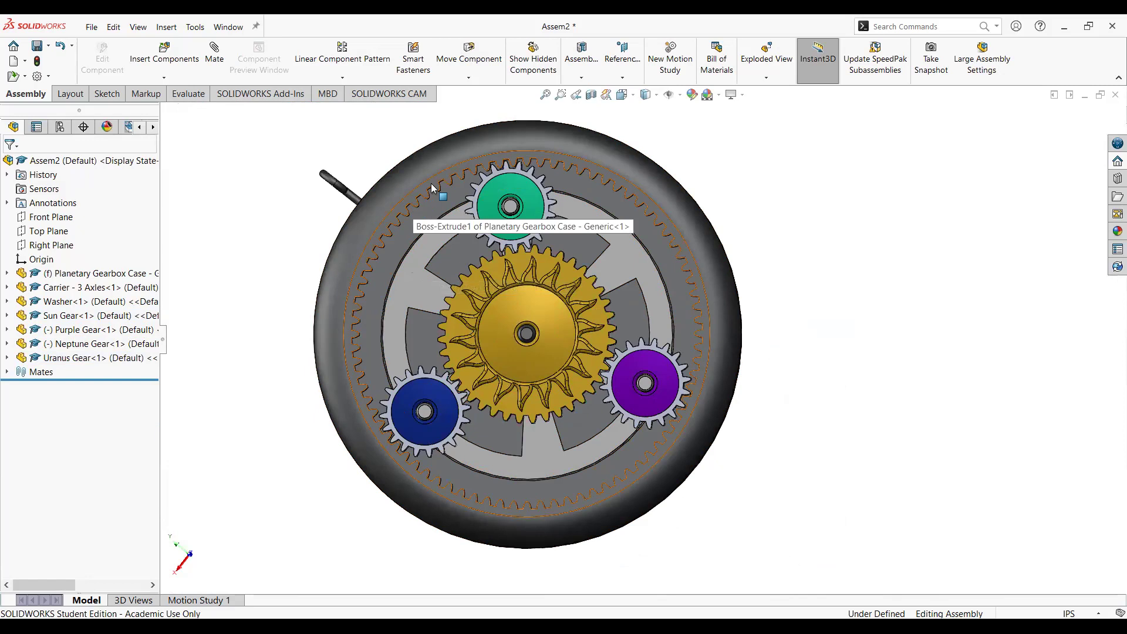
scroll(485, 167, "down", 1)
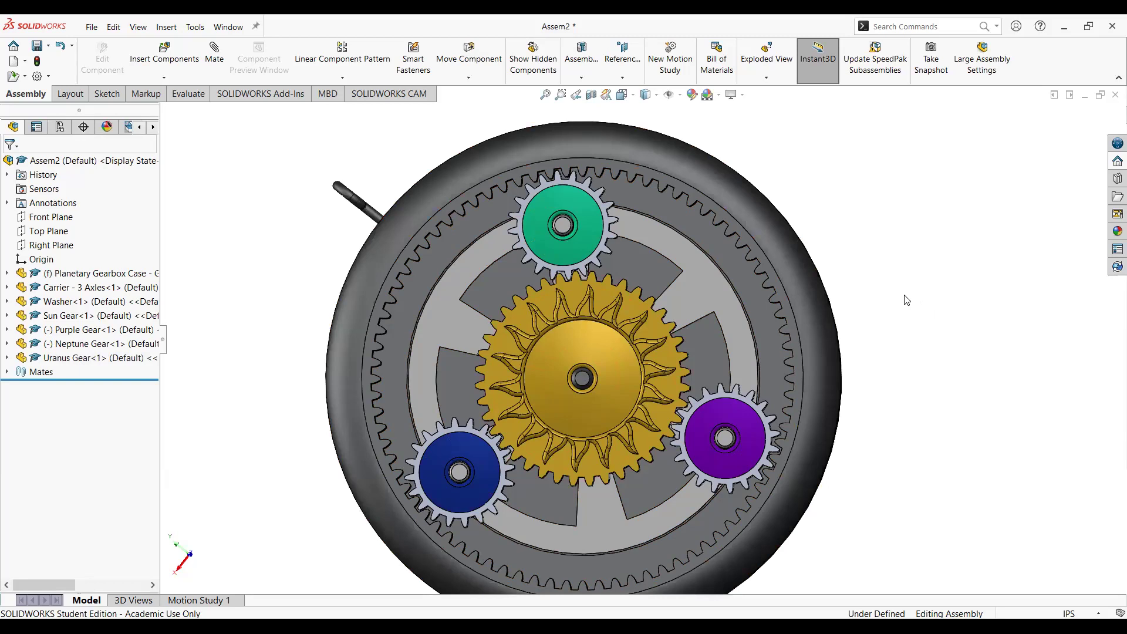
key("f")
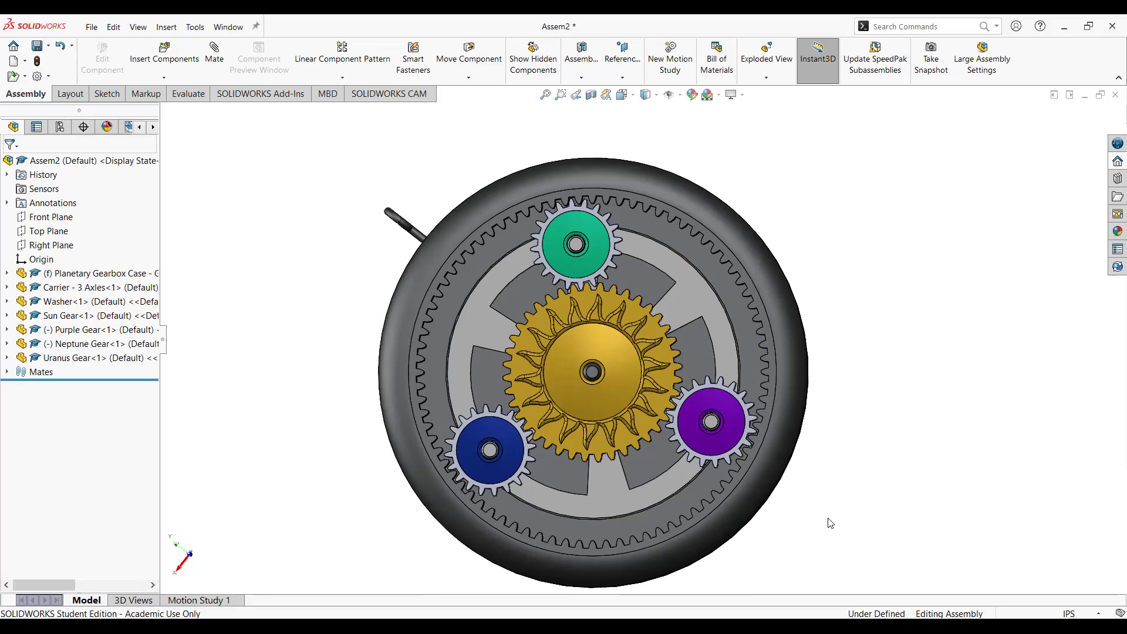
Start a reversed Gear mate pairing a Neptune Gear tooth face with a Sun Gear tooth face at 1.25in : 2.68in
left_click(215, 54)
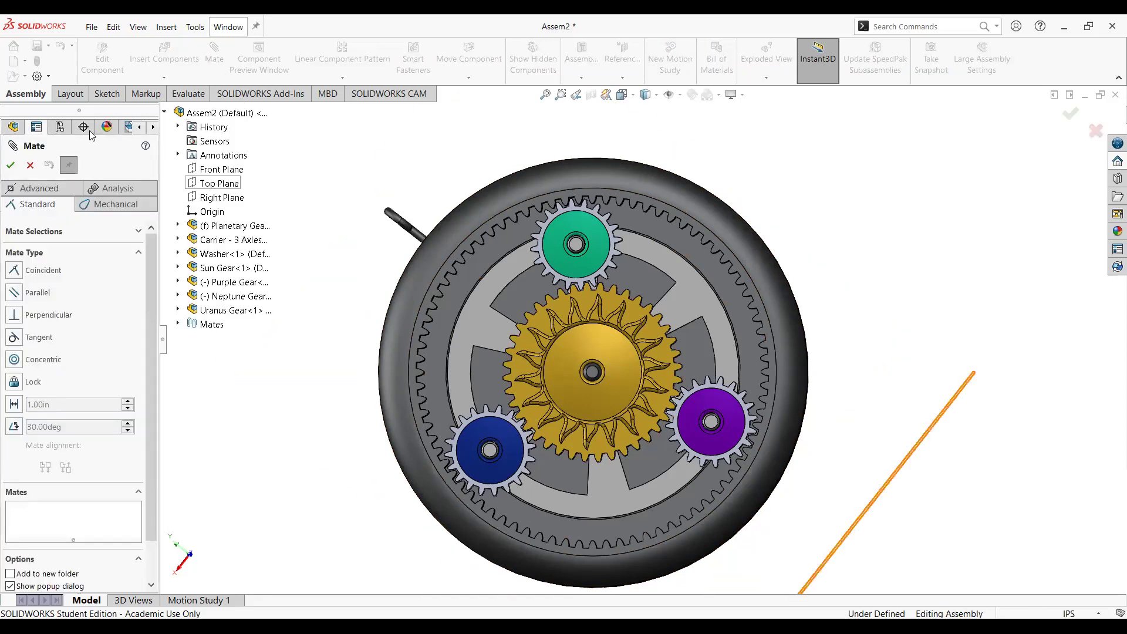
left_click(113, 204)
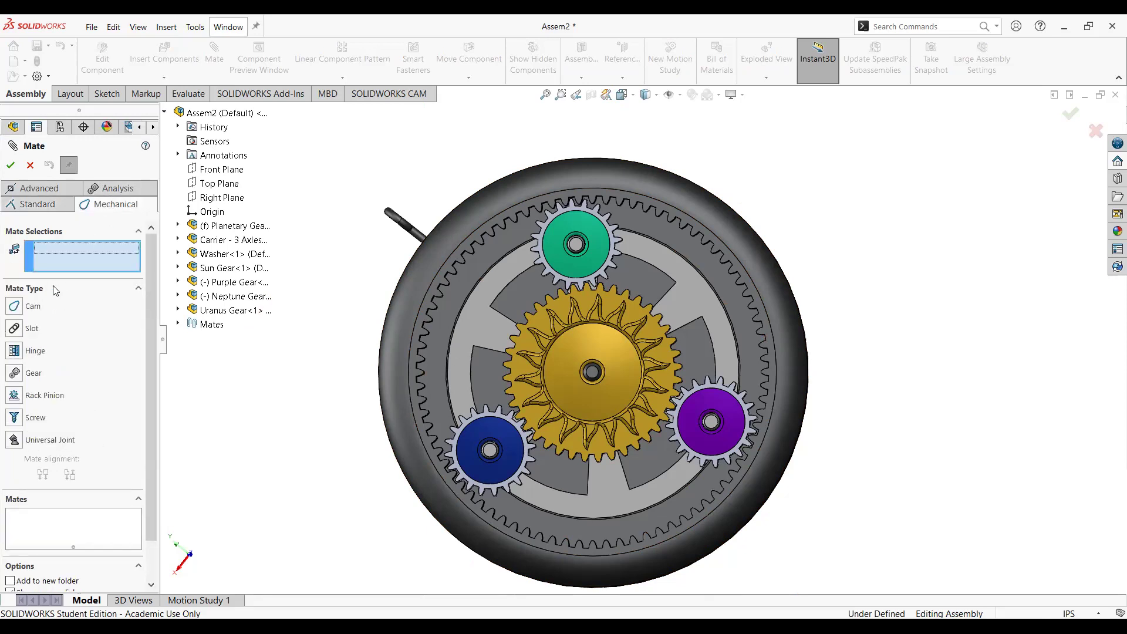
left_click(15, 376)
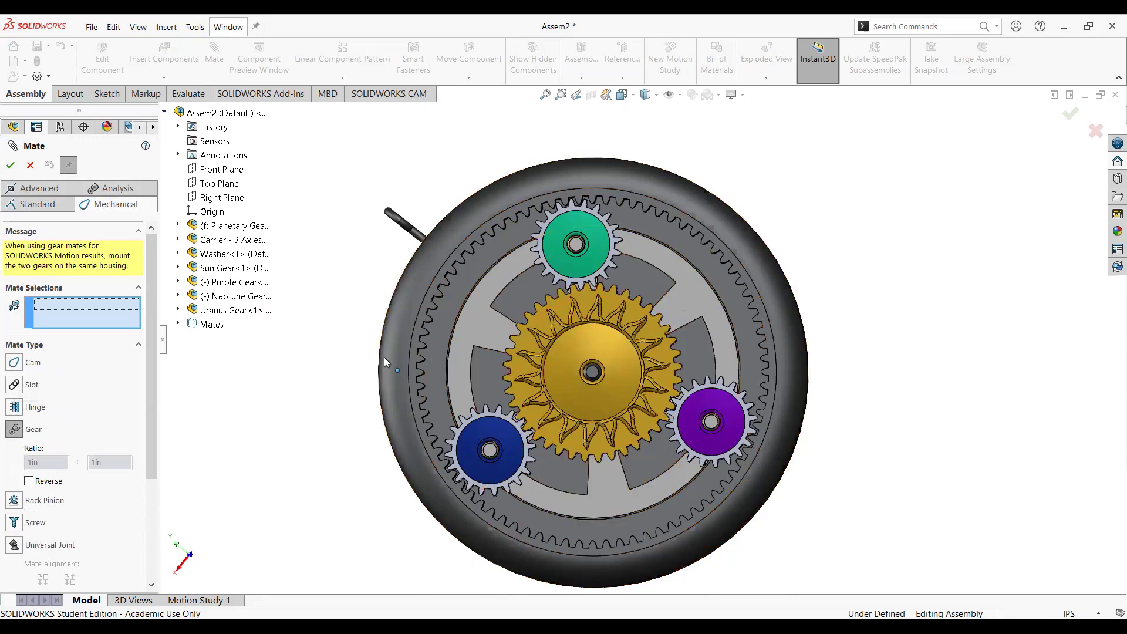
middle_click_drag(350, 375, 528, 411)
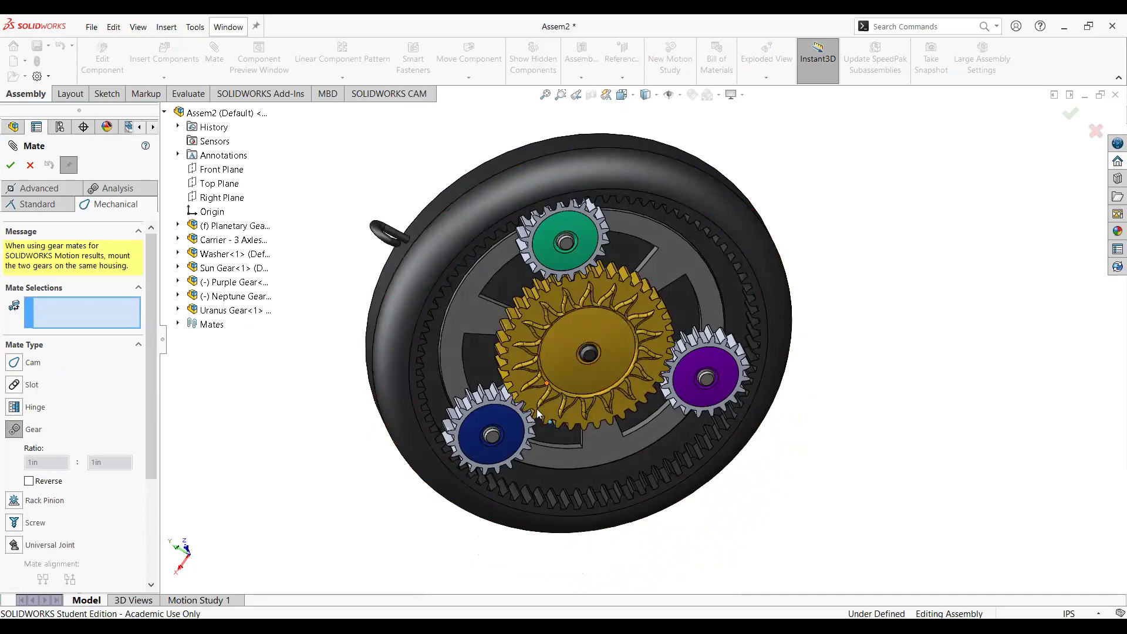
scroll(531, 405, "down", 10)
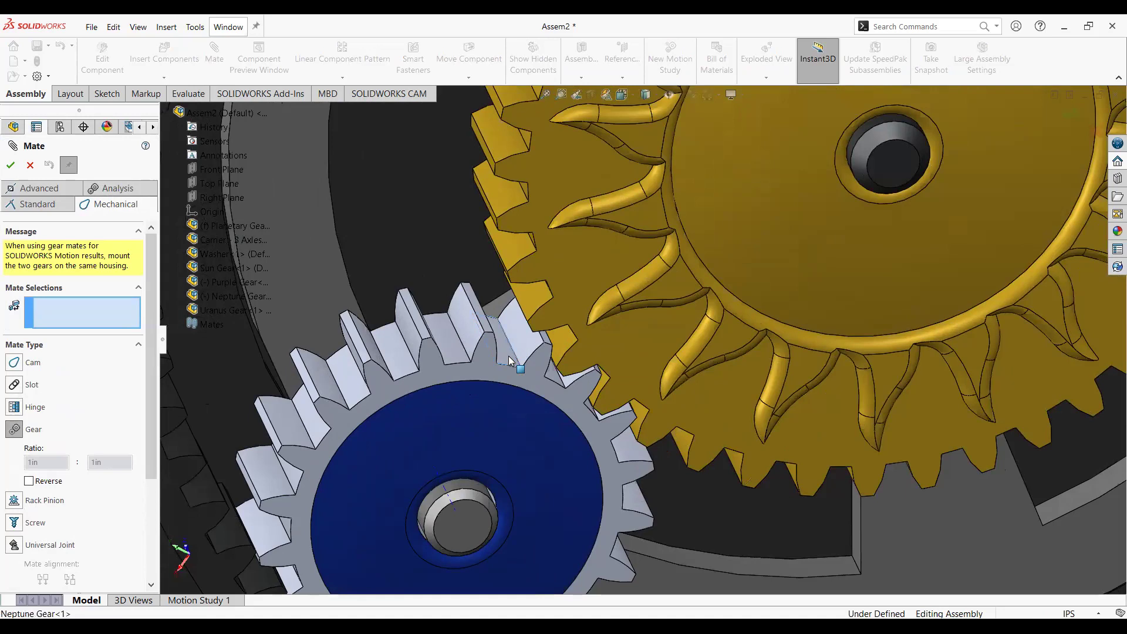
left_click(510, 360)
middle_click_drag(497, 305, 610, 301)
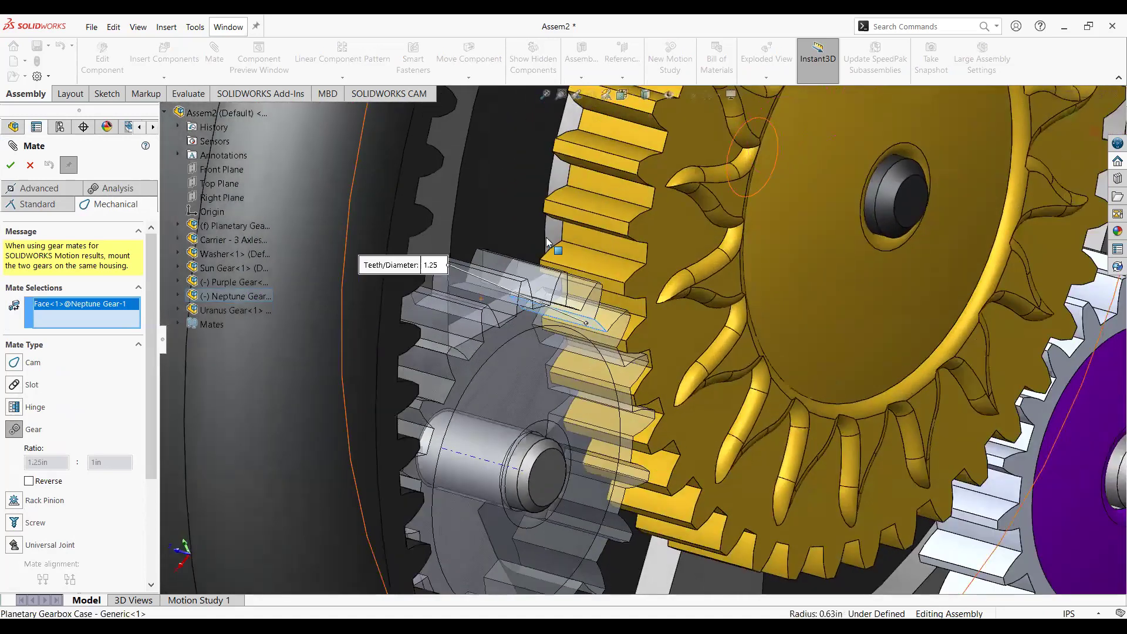
left_click(629, 304)
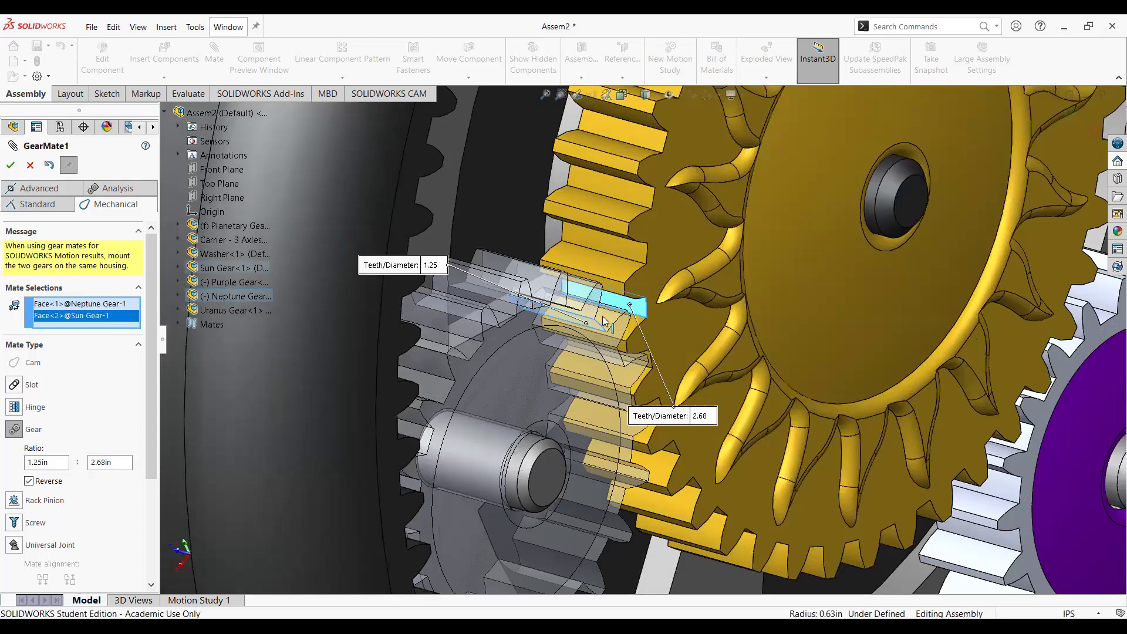
scroll(522, 346, "up", 2)
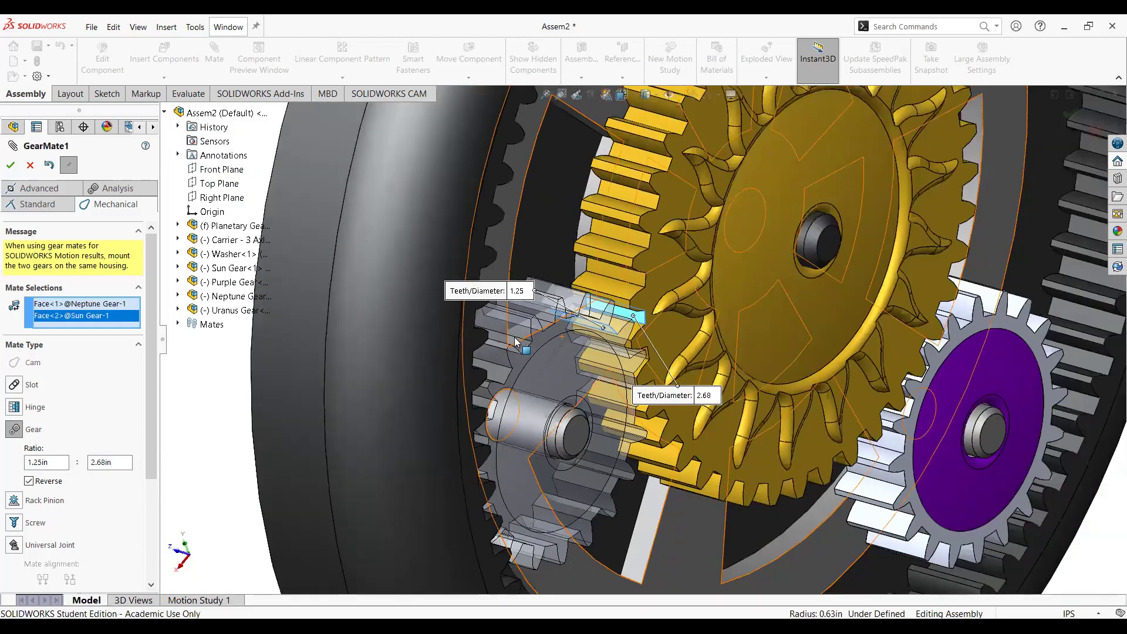
Commit GearMate1 for the Neptune–Sun gear pairing
left_click(10, 165)
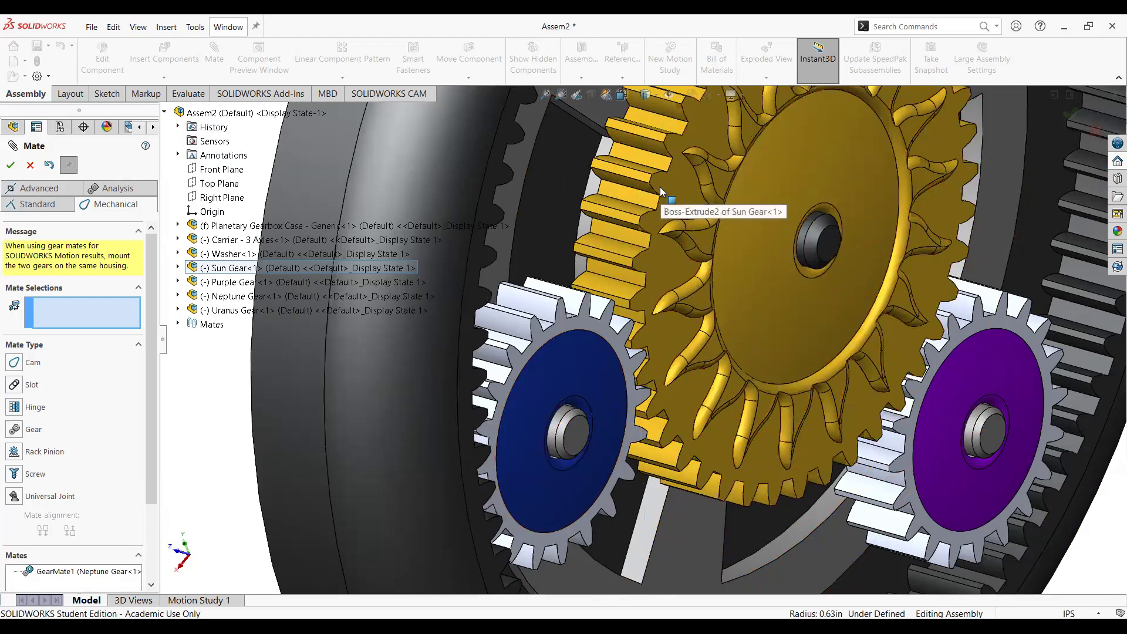
scroll(775, 218, "up", 2)
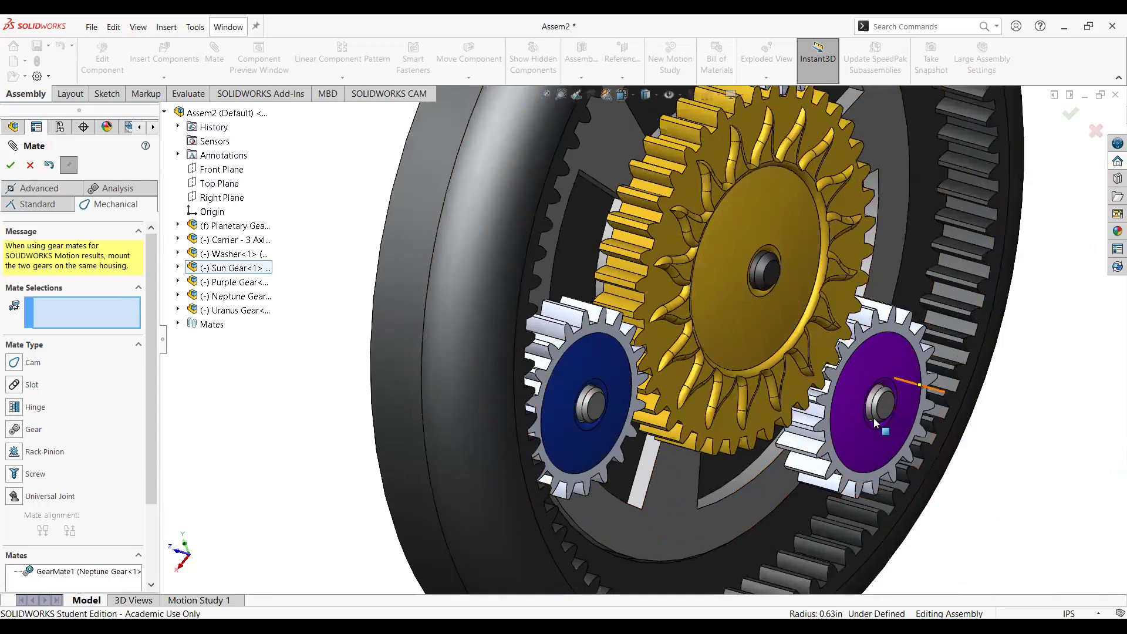
scroll(868, 415, "down", 5)
middle_click_drag(776, 434, 441, 434)
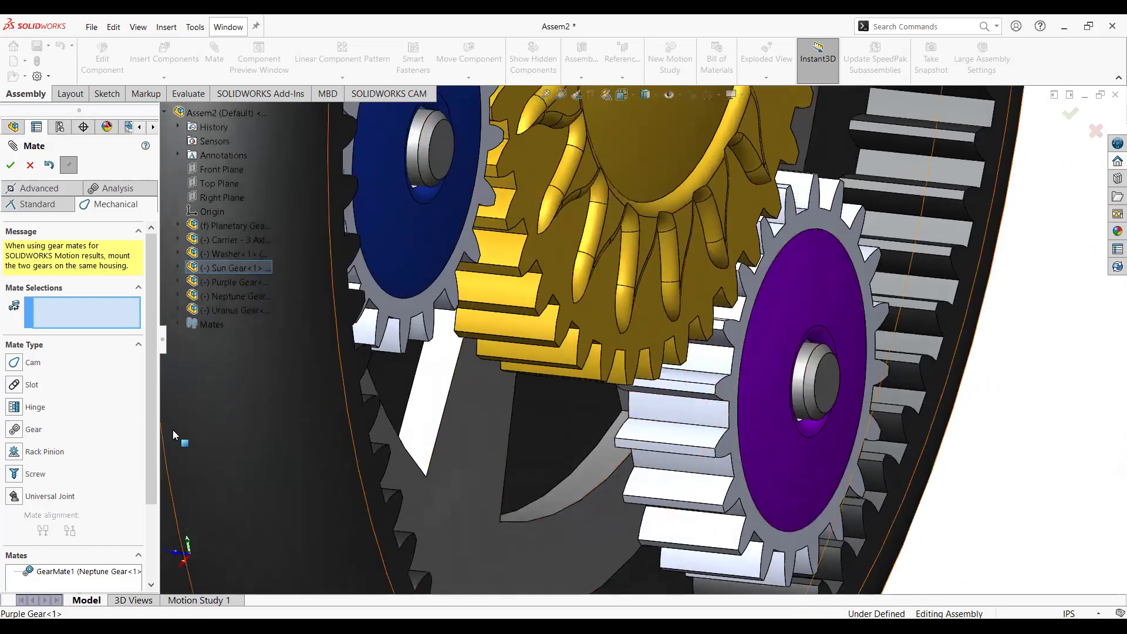
Gear-mate a purple gear tooth face to a Sun Gear tooth face at 1.25in : 2.68in
left_click(14, 429)
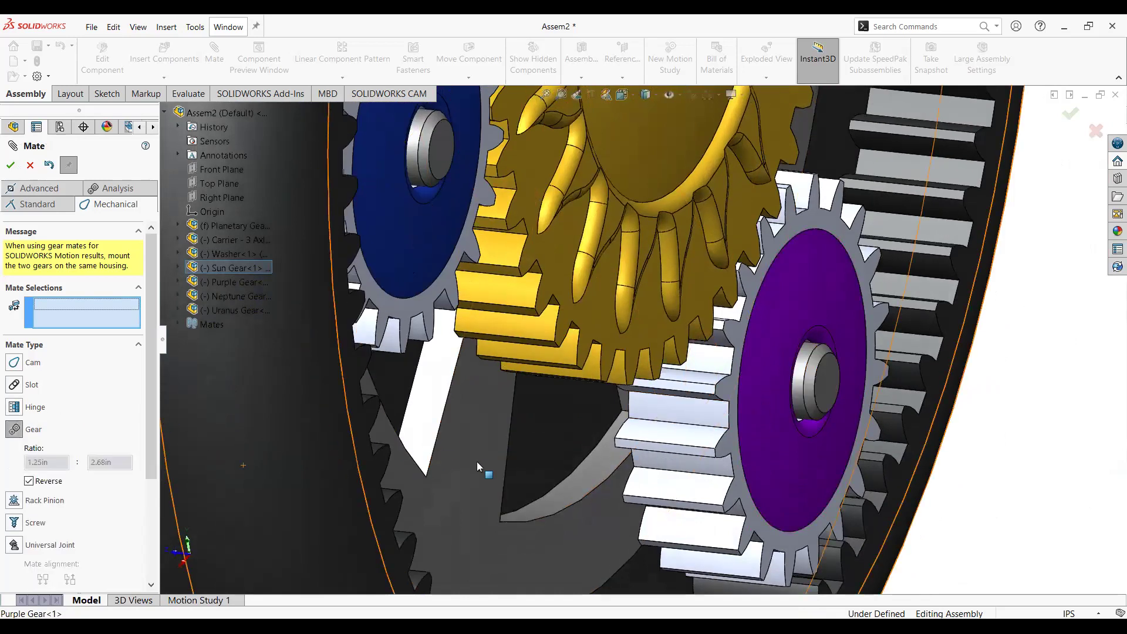
middle_click_drag(590, 468, 628, 440)
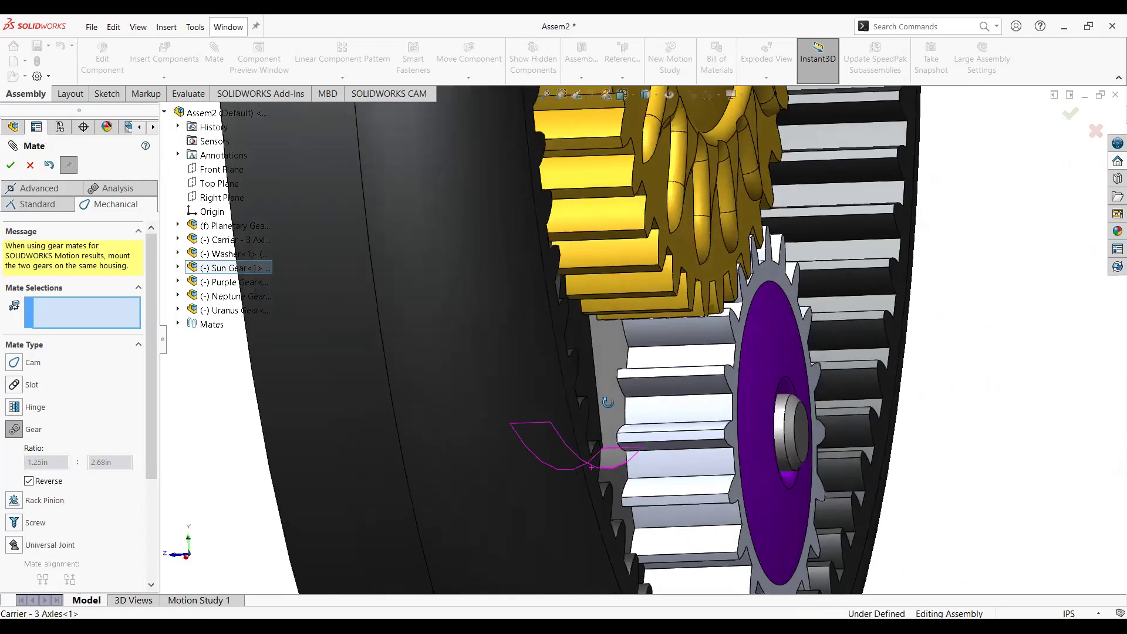
left_click(672, 410)
middle_click_drag(672, 410, 646, 336)
scroll(612, 202, "down", 4)
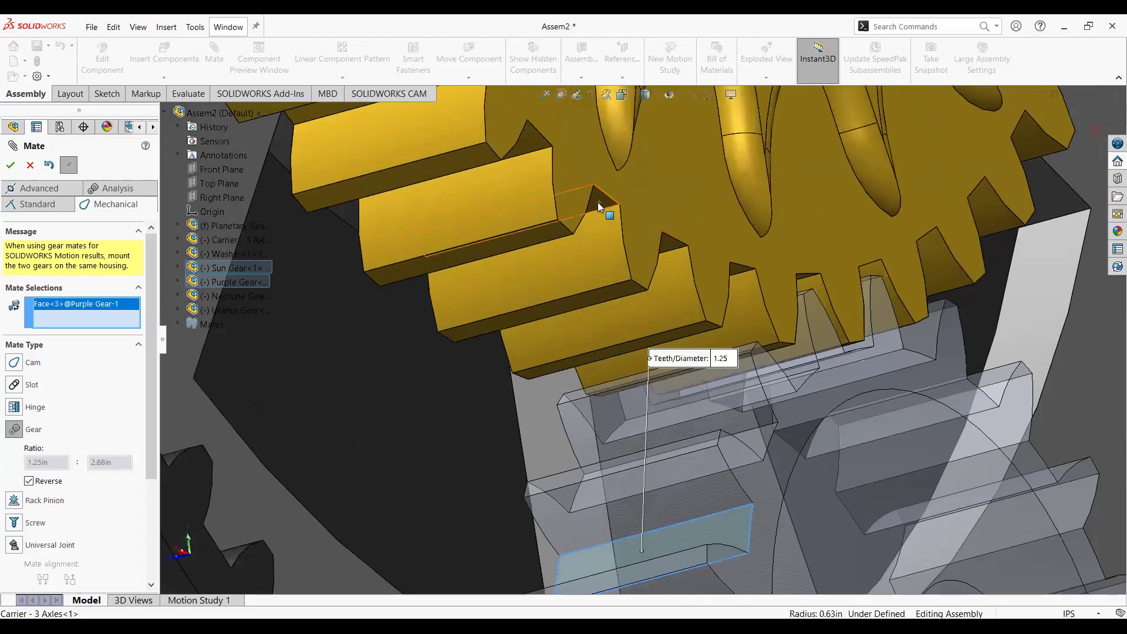
left_click(598, 202)
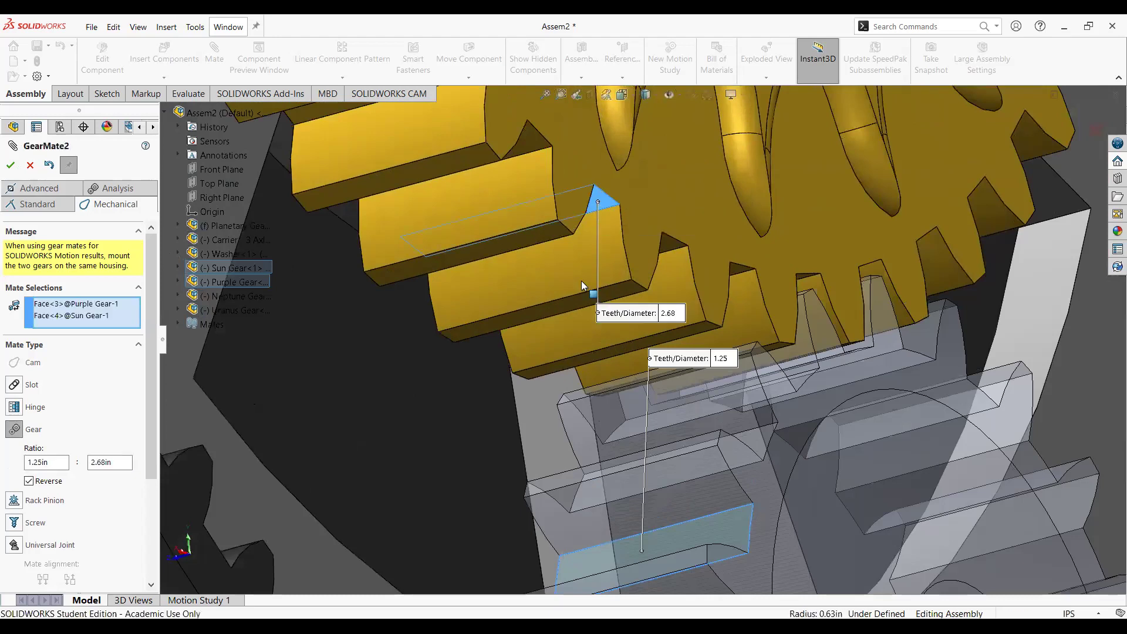
left_click(12, 167)
scroll(301, 362, "up", 3)
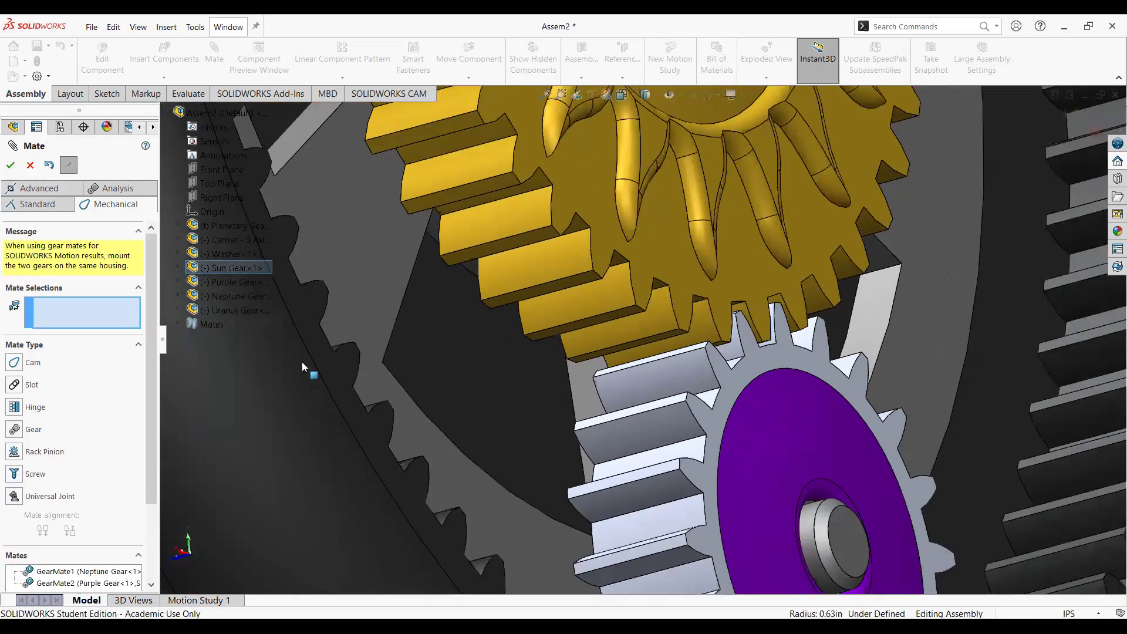
scroll(410, 373, "up", 5)
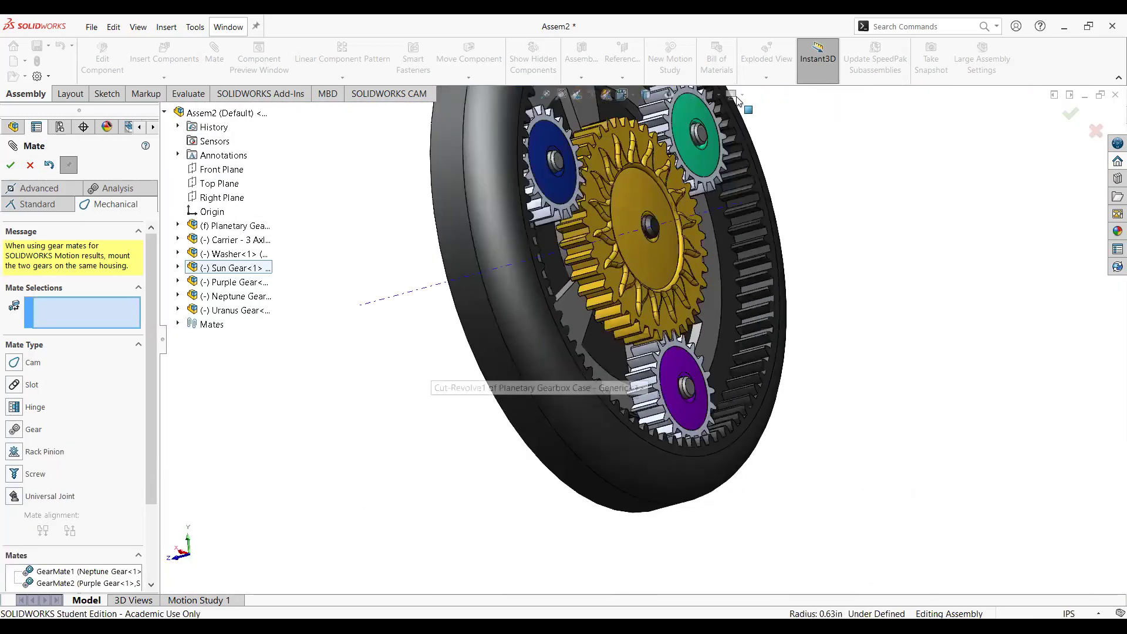
scroll(690, 141, "down", 5)
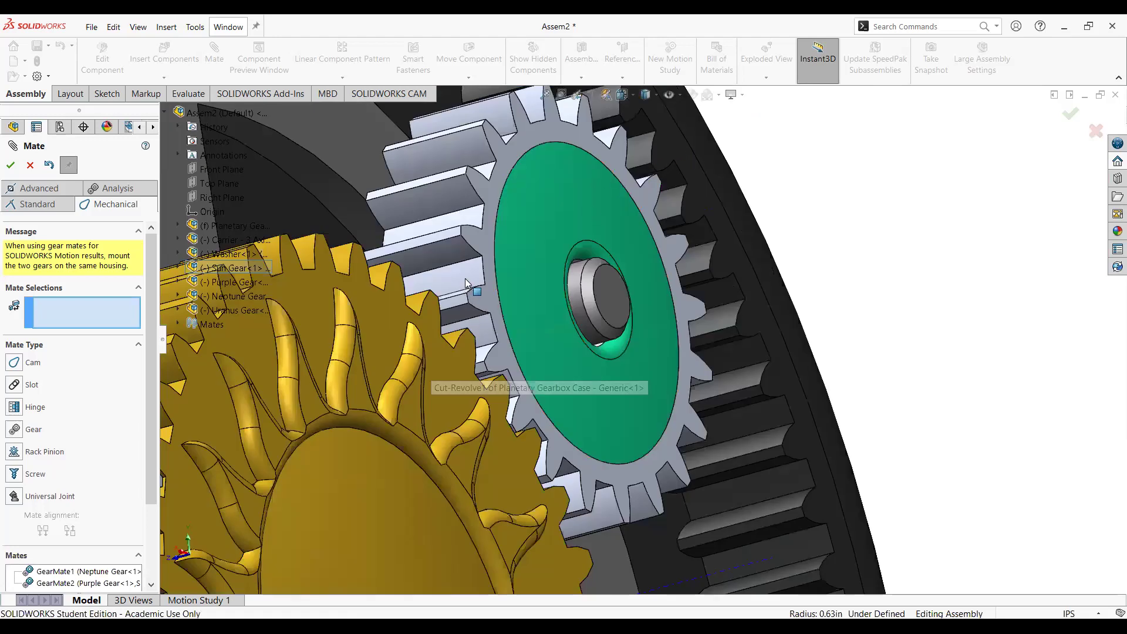
Gear-mate a Uranus tooth face to a Sun Gear tooth face and confirm it
left_click(17, 433)
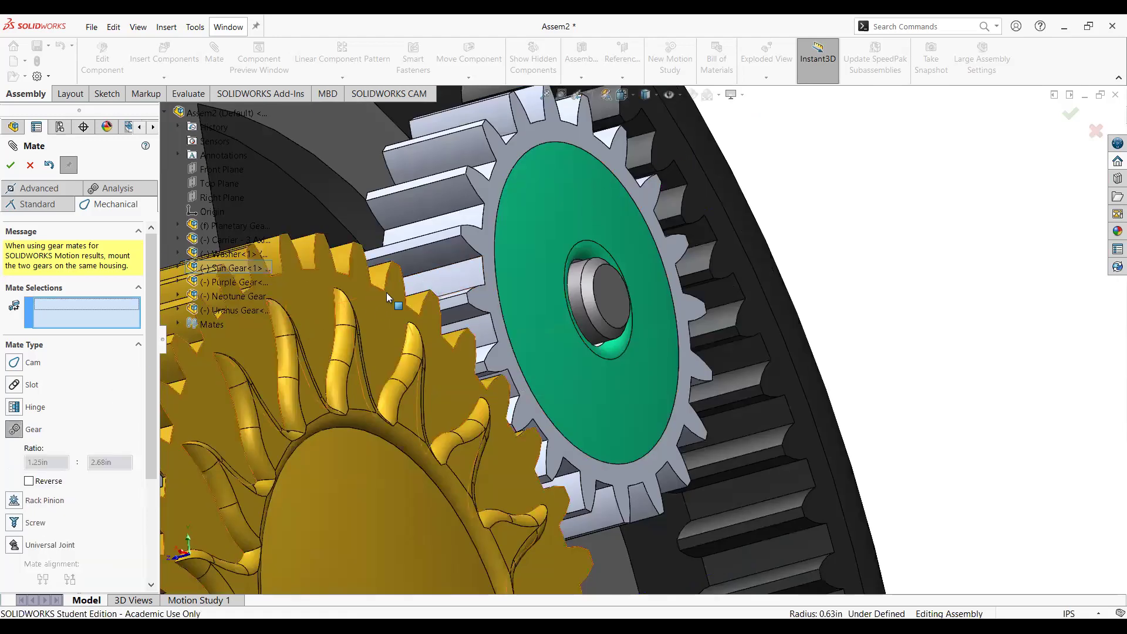
left_click(466, 265)
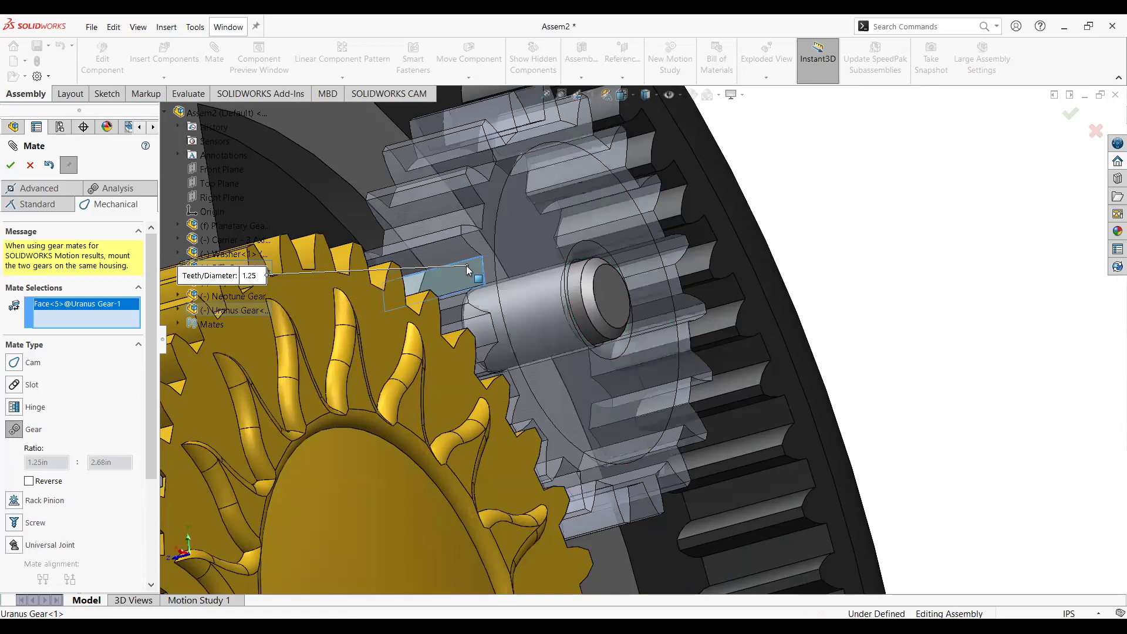
middle_click_drag(446, 282, 376, 517)
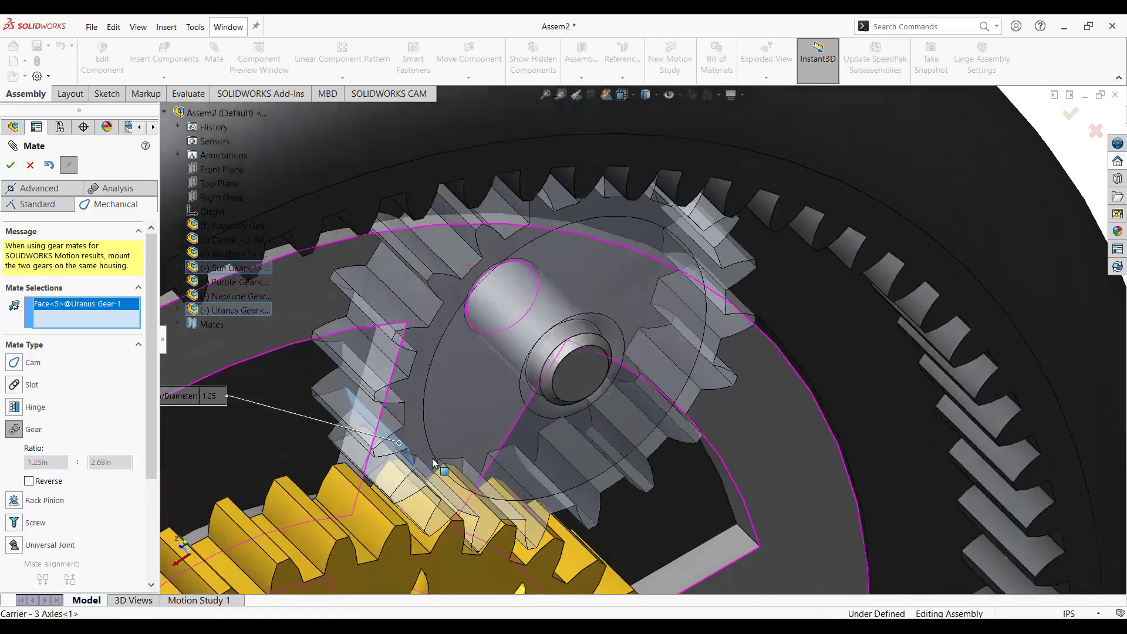
left_click(362, 551)
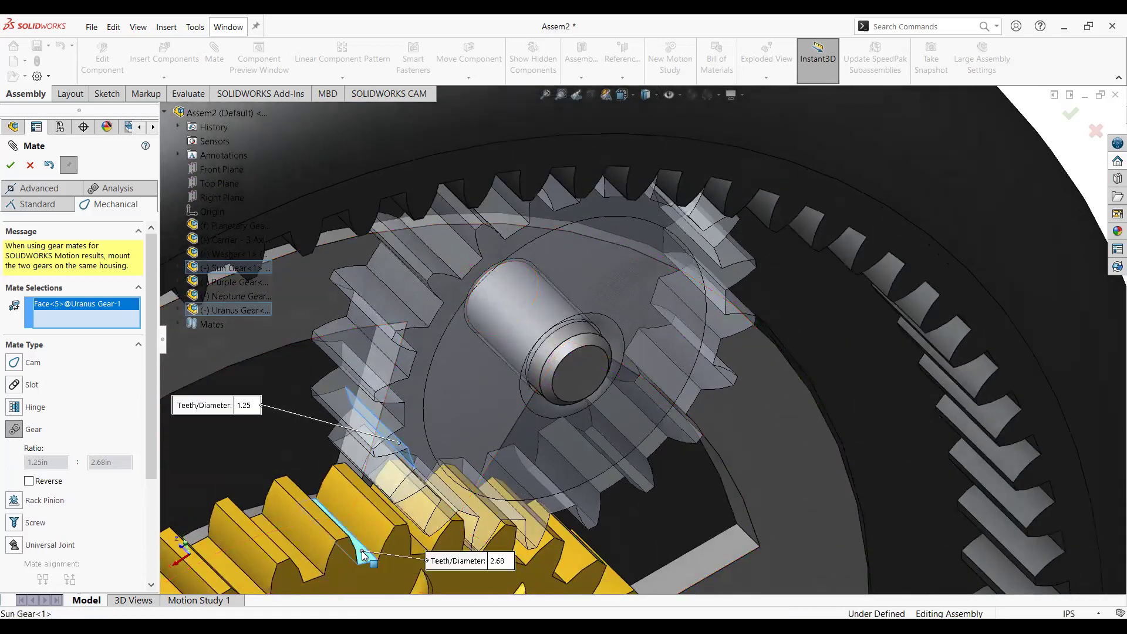
left_click(11, 166)
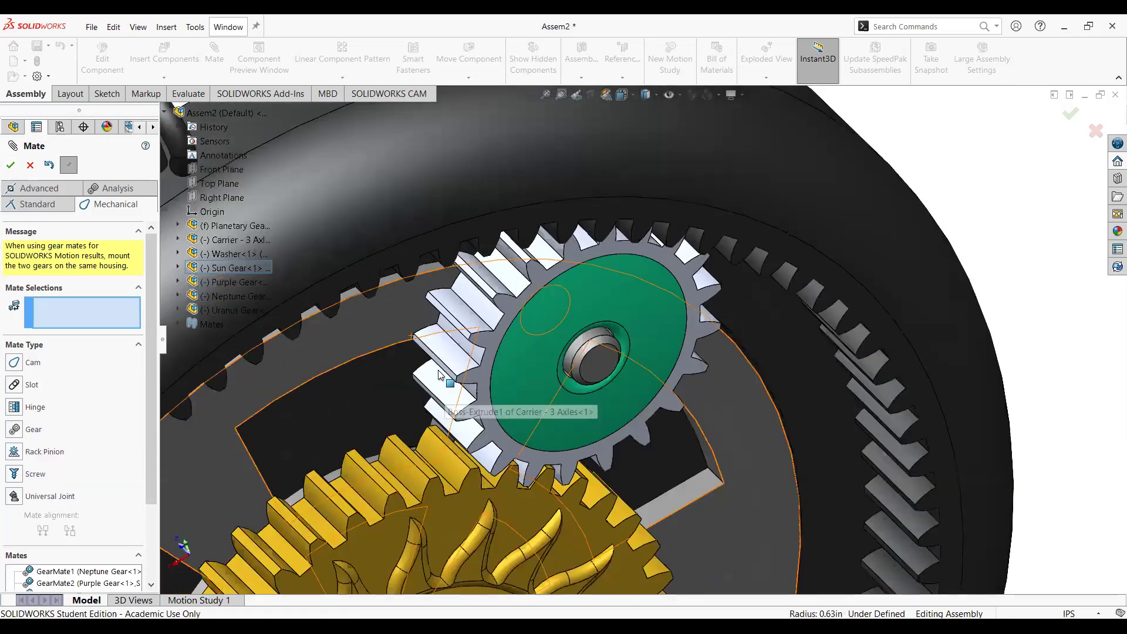
Set up a reversed Gear mate between a ring-gear tooth face and a Uranus tooth face
middle_click_drag(440, 374, 528, 279)
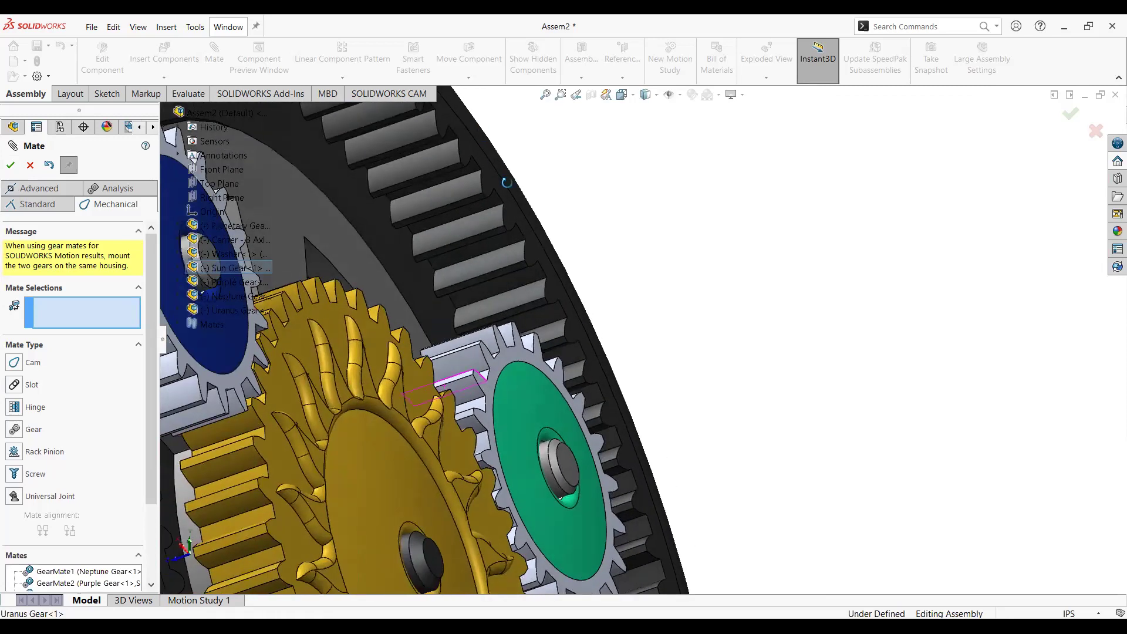
left_click(526, 279)
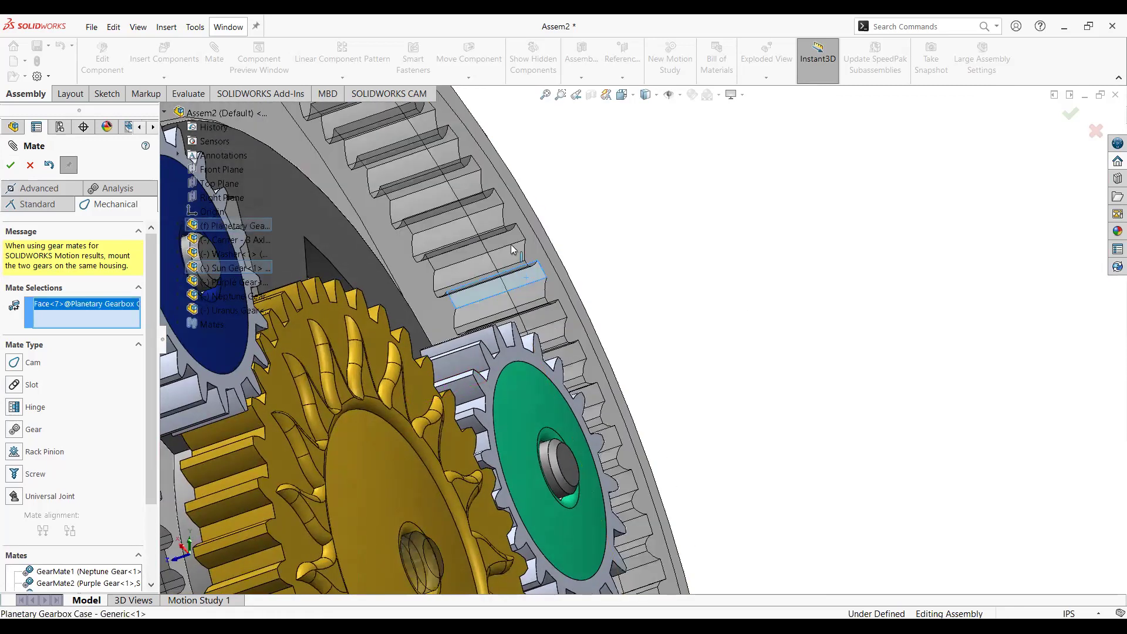
middle_click_drag(544, 222, 535, 317)
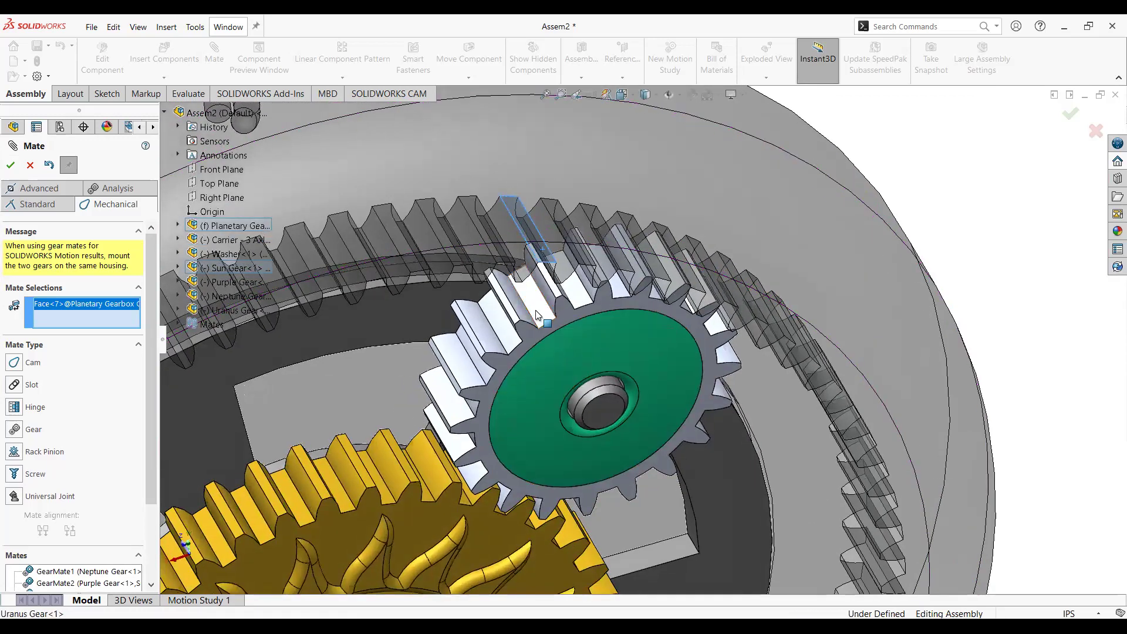
left_click(537, 316)
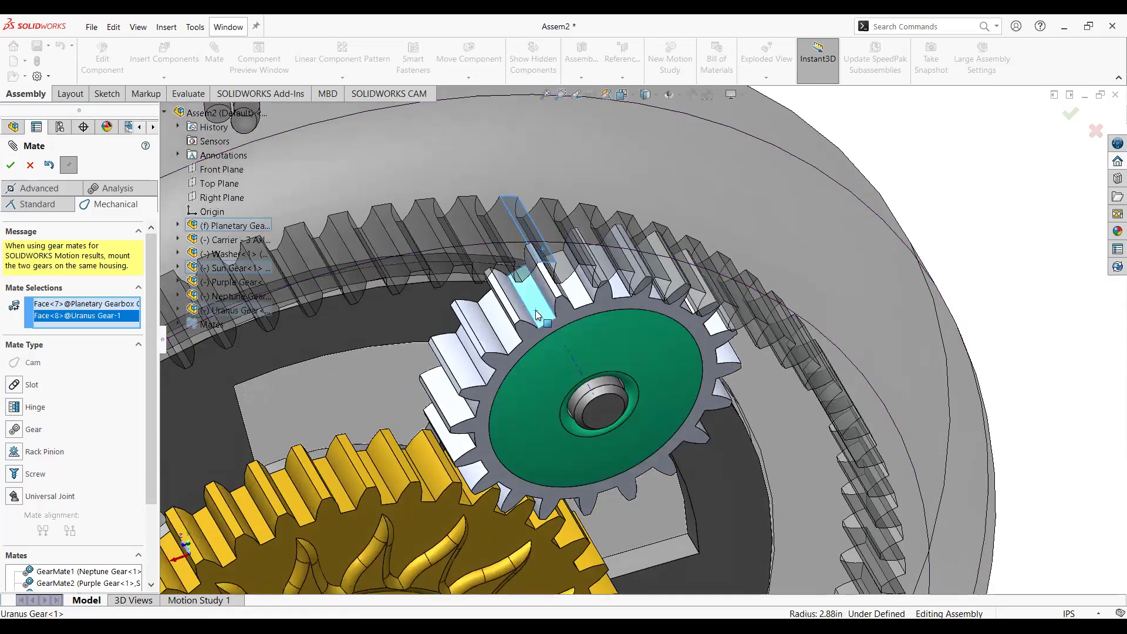
left_click(13, 167)
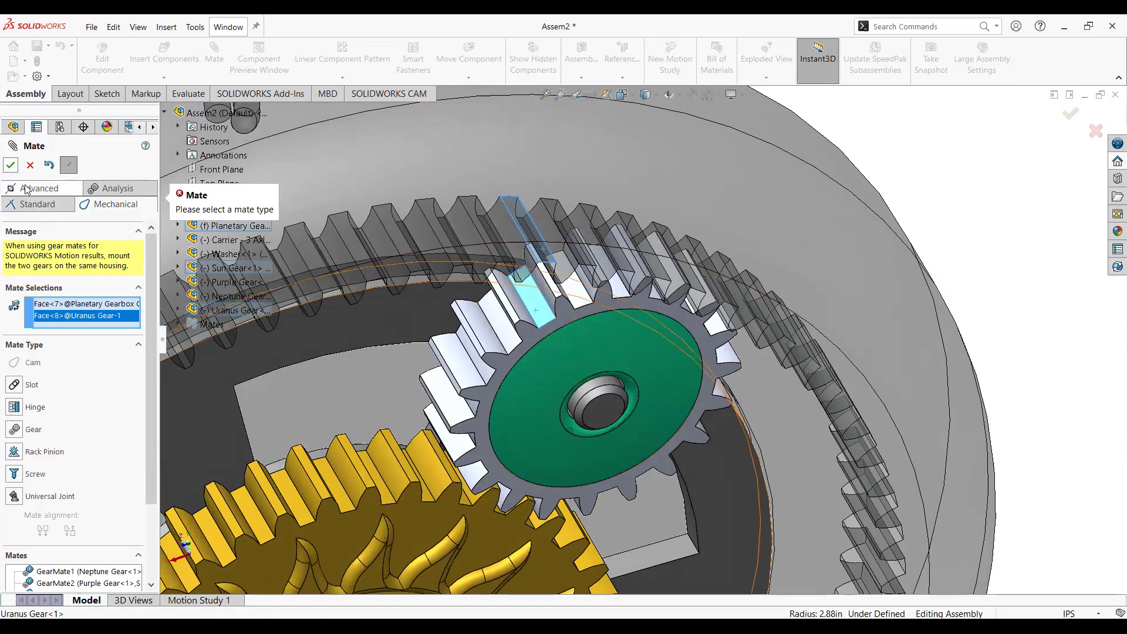
left_click(17, 429)
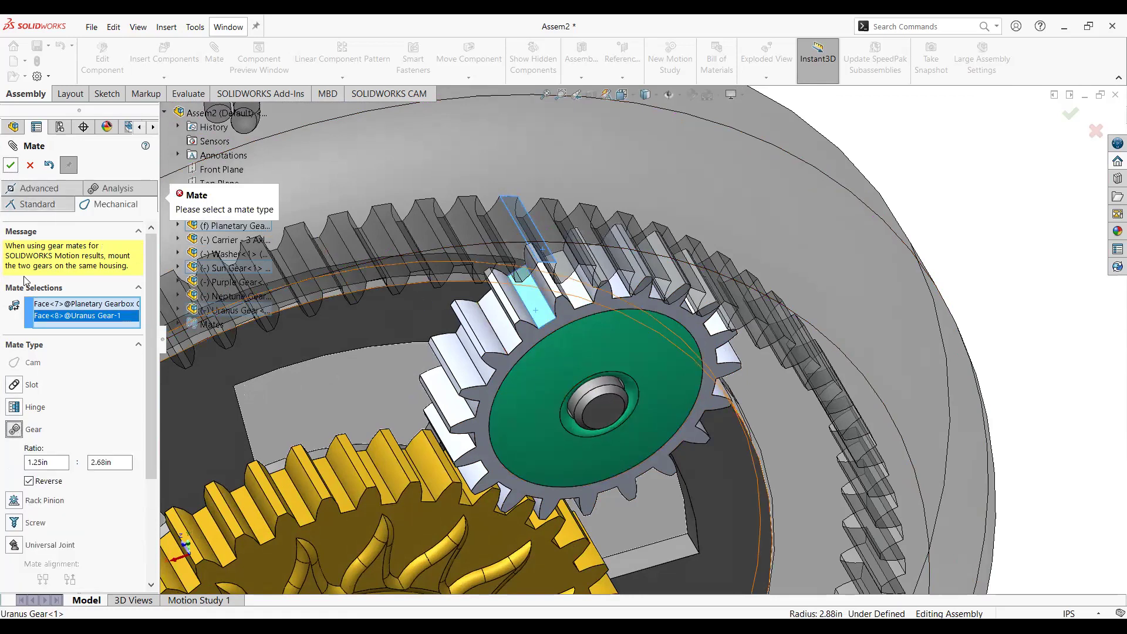
Apply the ring–Uranus gear mate
key("Return")
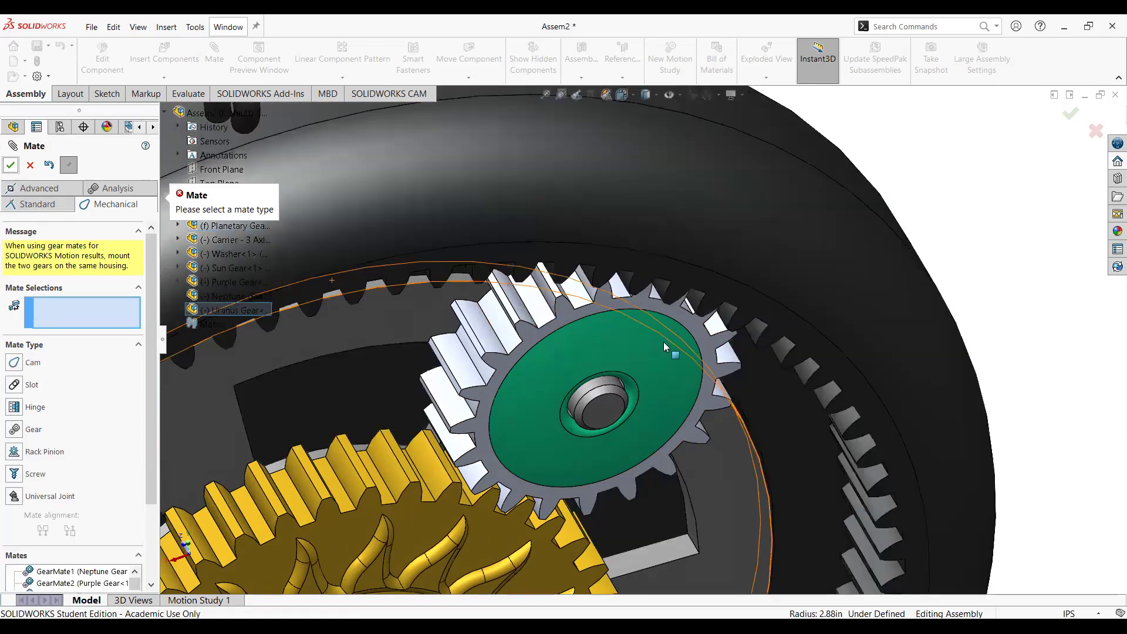
scroll(669, 361, "up", 3)
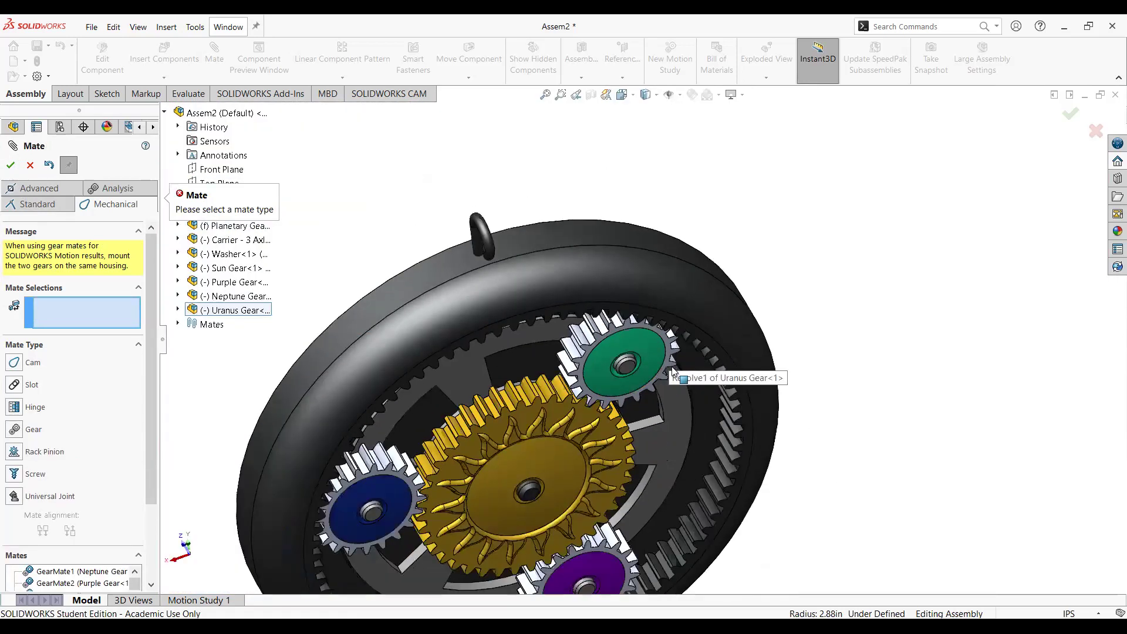
scroll(651, 555, "down", 5)
scroll(651, 555, "down", 3)
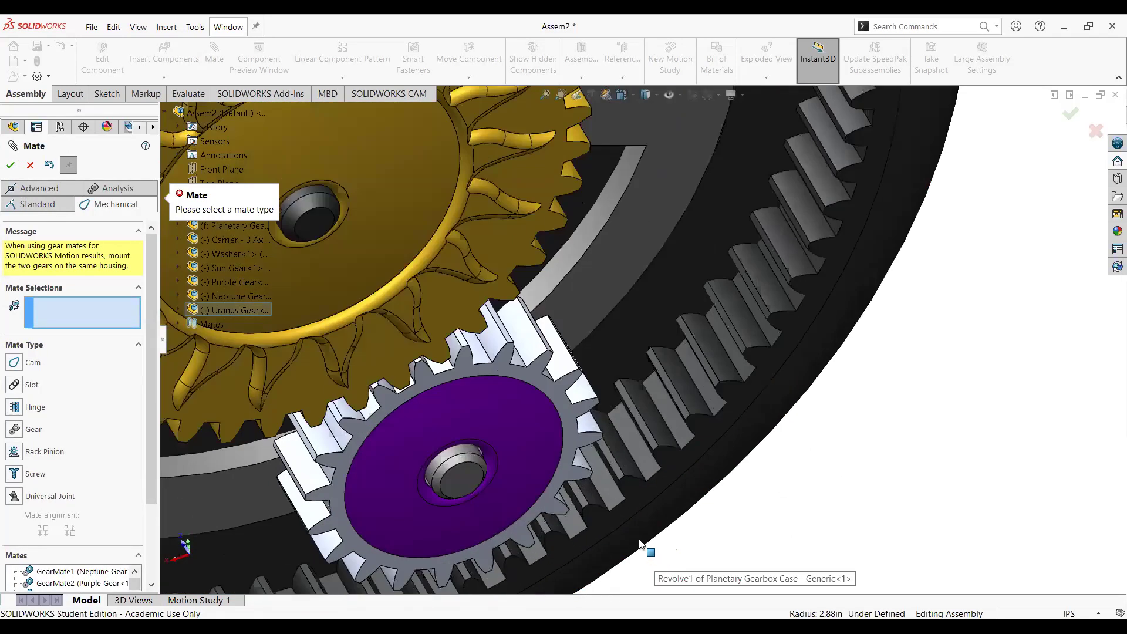
scroll(655, 425, "down", 2)
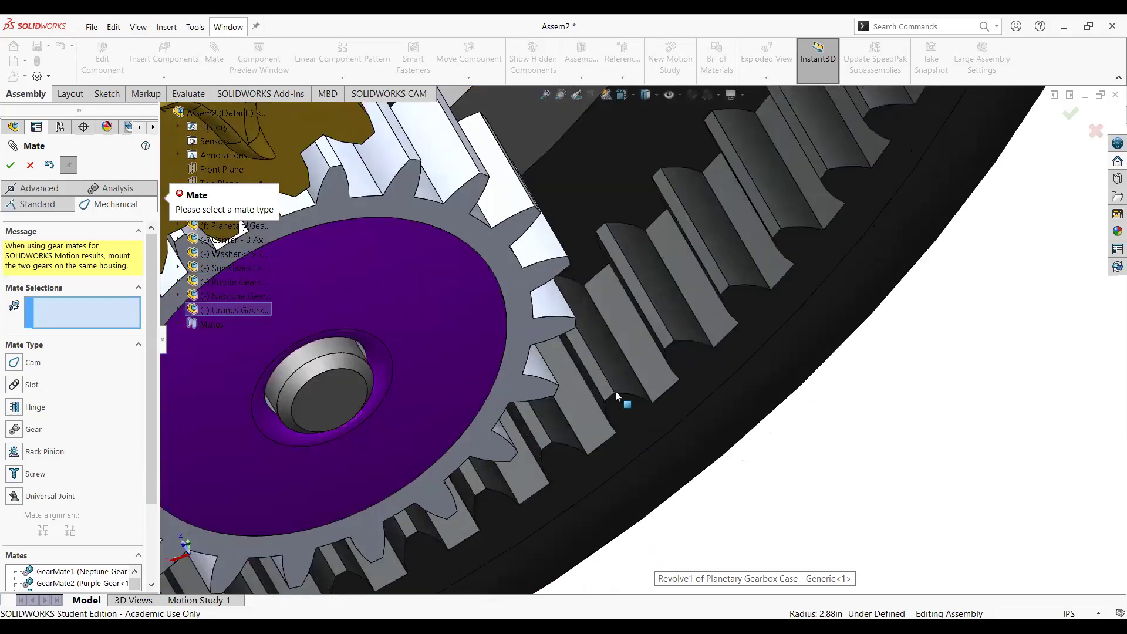
Gear-mate the ring teeth to a purple gear tooth face, reversed at 5.75in : 1.25in
left_click(593, 416)
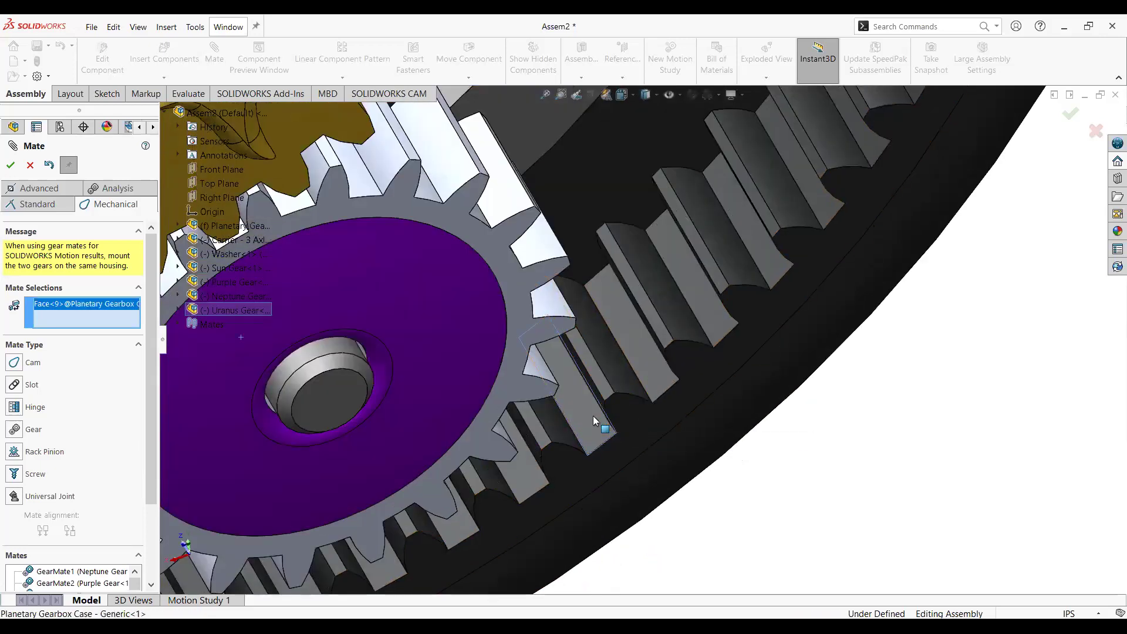
middle_click_drag(534, 442, 462, 322)
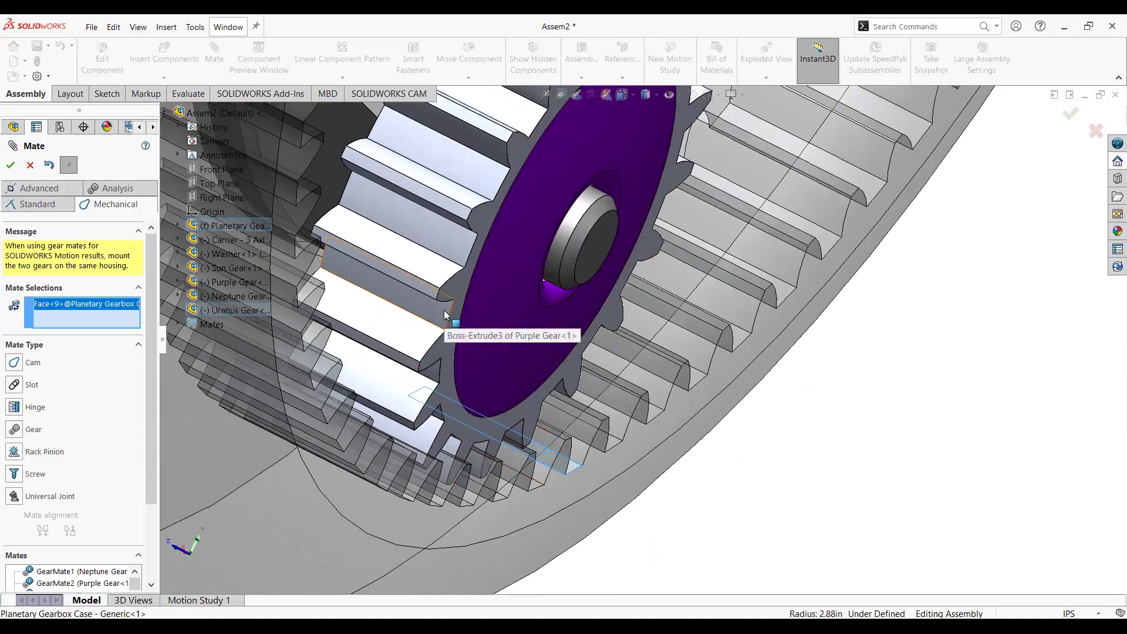
left_click(445, 311)
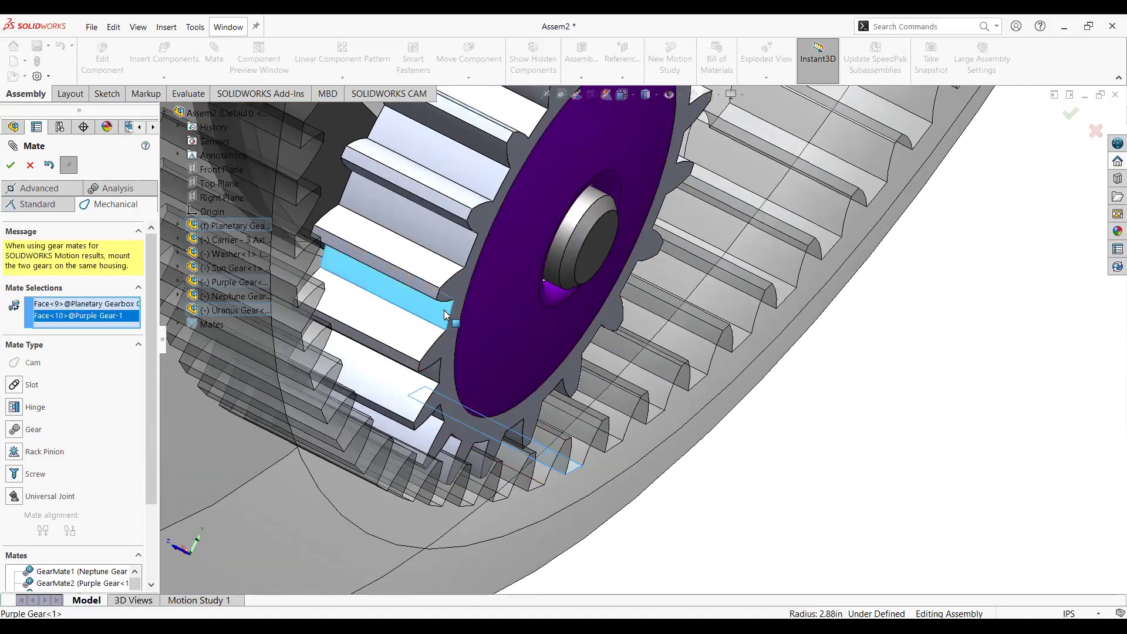
left_click(14, 429)
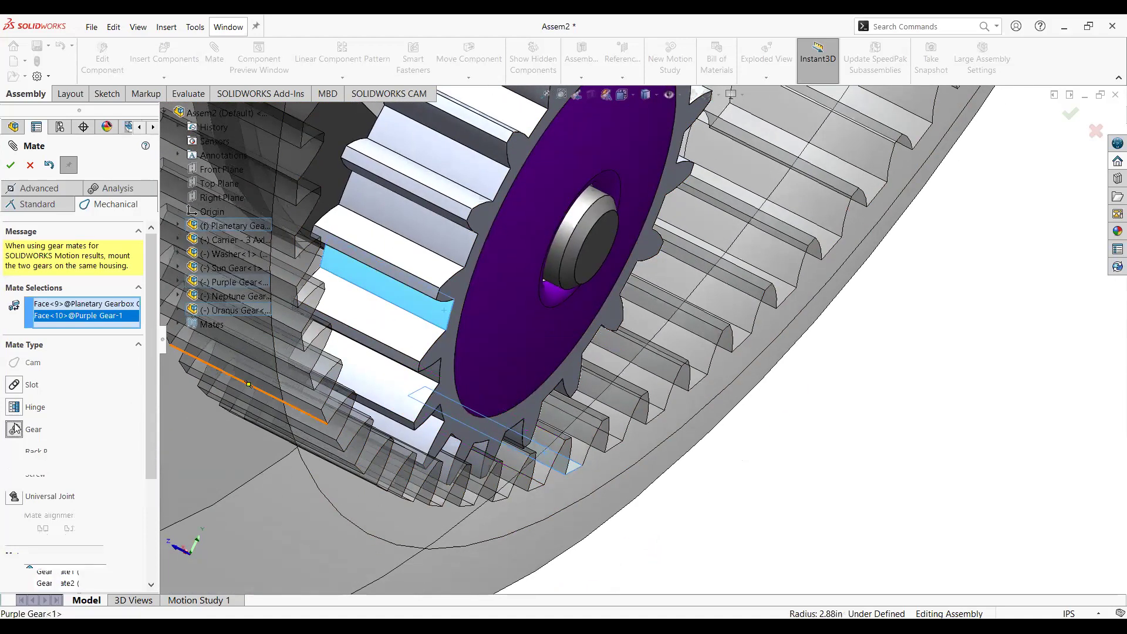
left_click(10, 165)
Add GearMate6 linking a Neptune tooth face to the sun gear at 1.25in : 2.68in, then fit the view
middle_click_drag(432, 261, 692, 389)
scroll(797, 424, "up", 5)
scroll(517, 157, "down", 5)
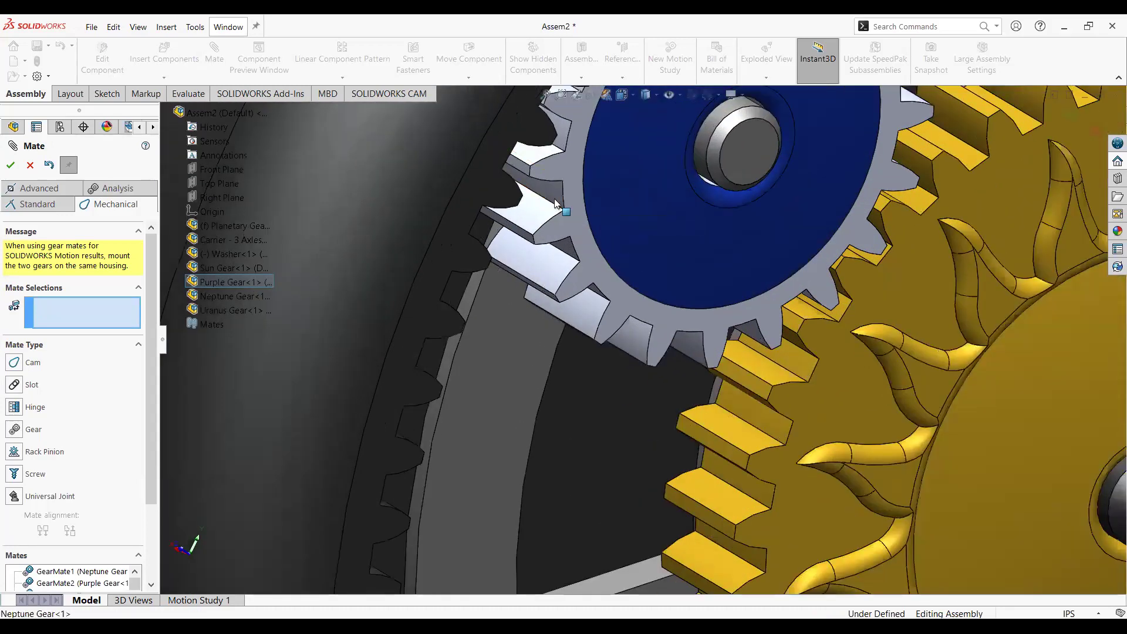
left_click(556, 204)
left_click(13, 433)
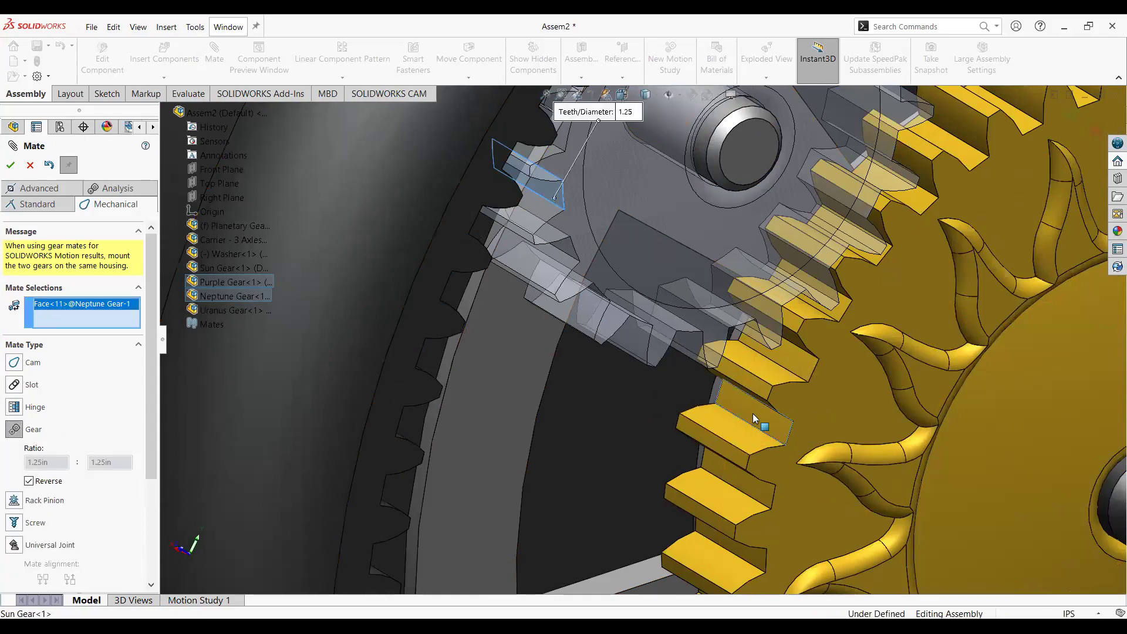
left_click(11, 166)
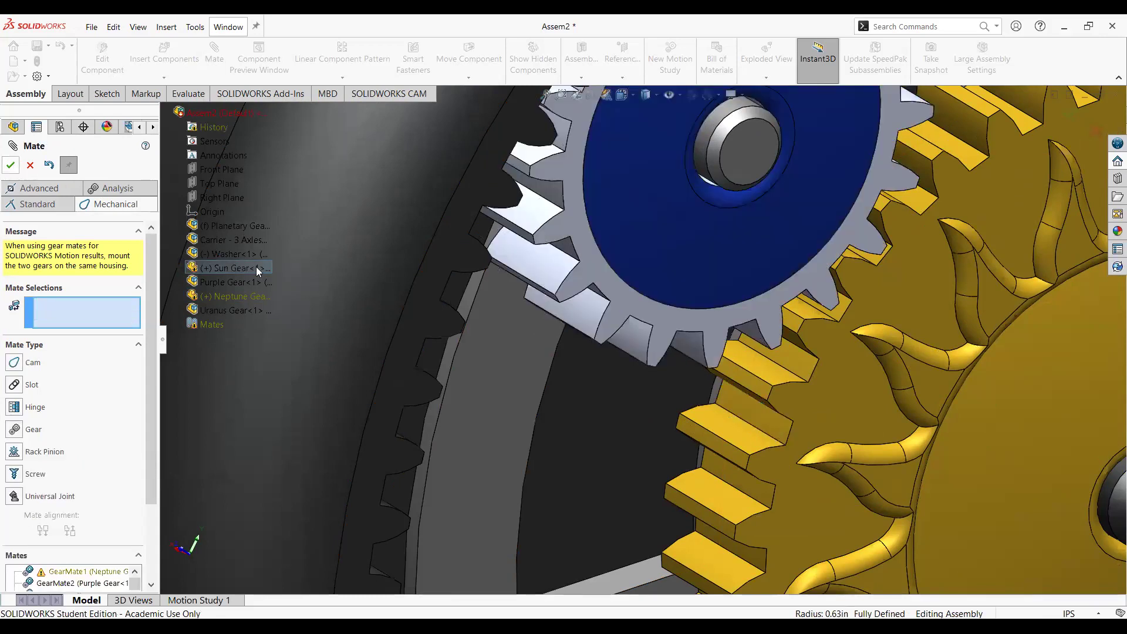
scroll(338, 312, "up", 2)
scroll(338, 312, "down", 2)
key("f")
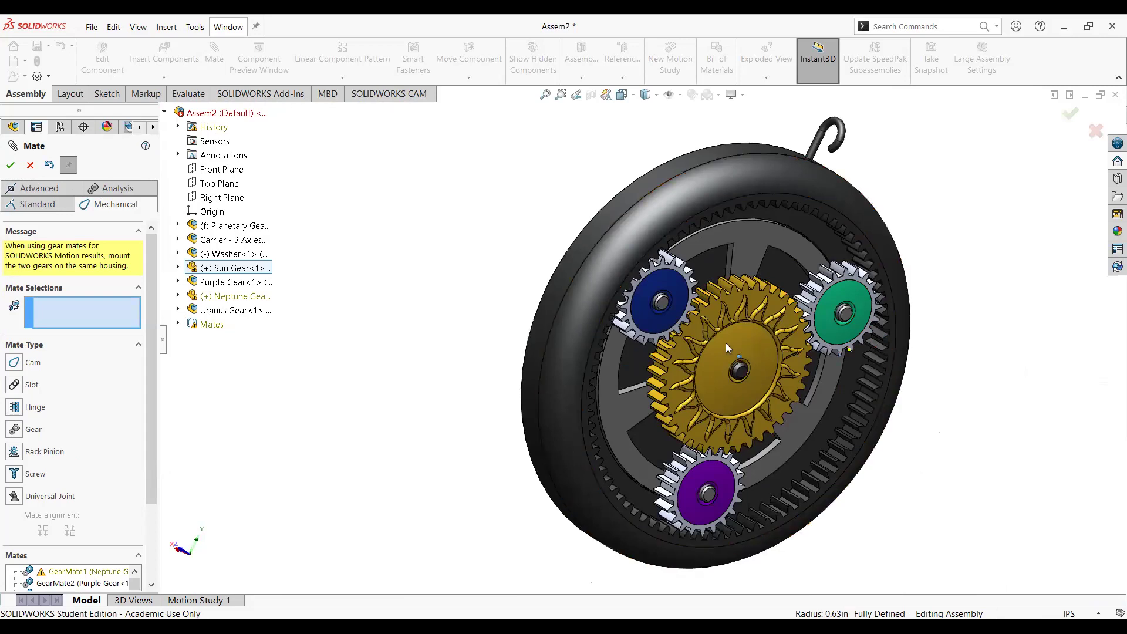
Finish mating and close the Mate PropertyManager
left_click(11, 166)
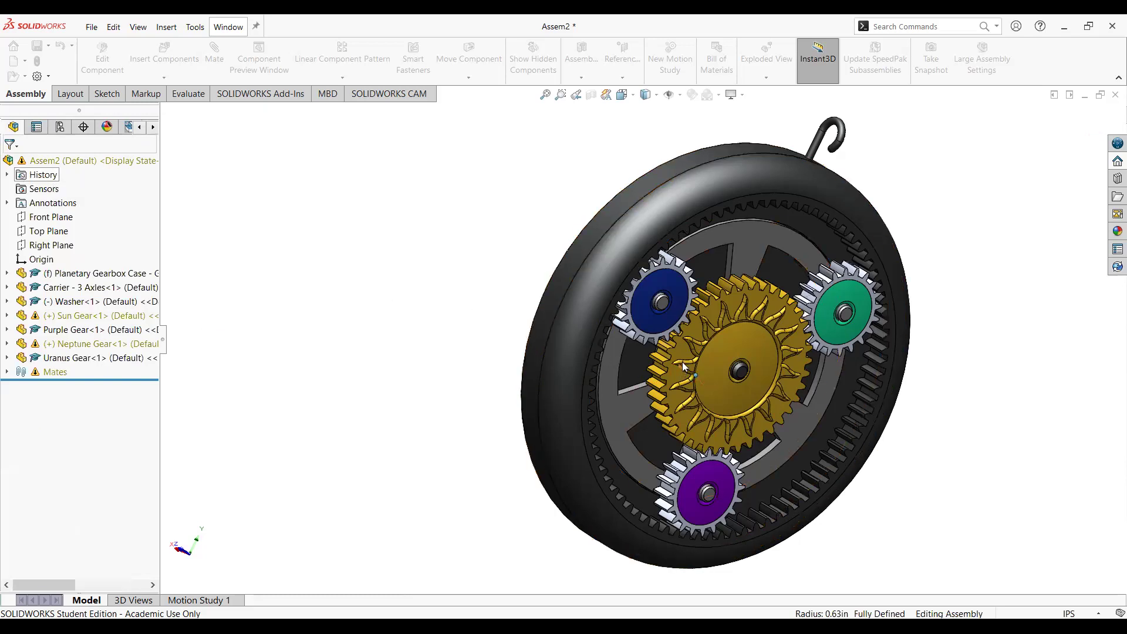
left_click(672, 382)
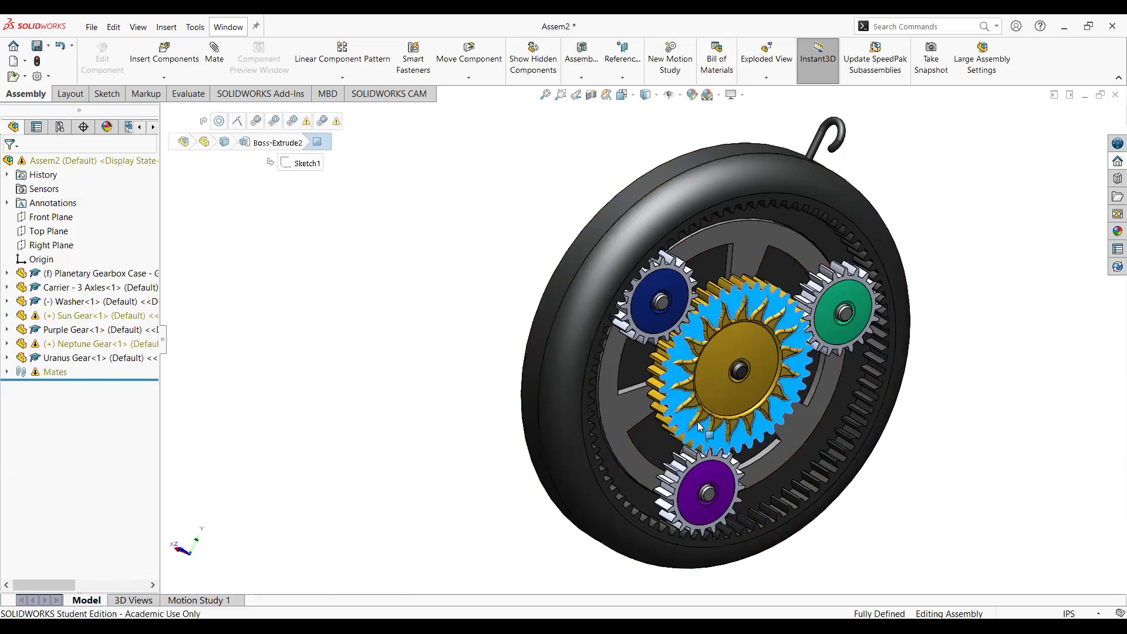
left_click(404, 344)
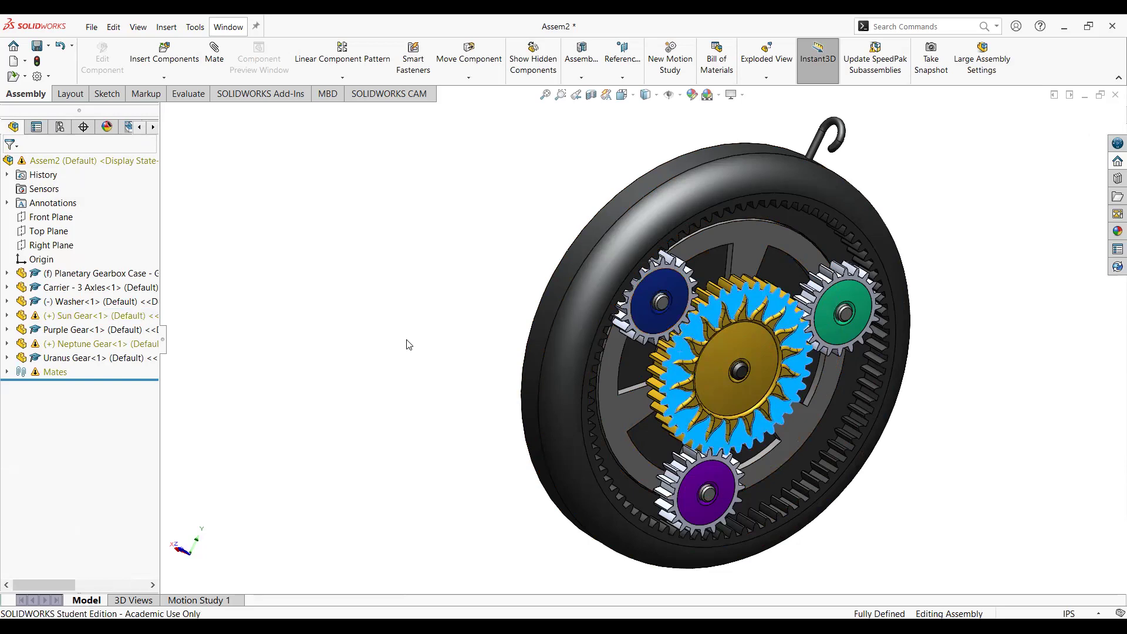
Bring up the shortcut menu for the Sun Gear, then for the Planetary Gearbox Case
left_click(758, 305)
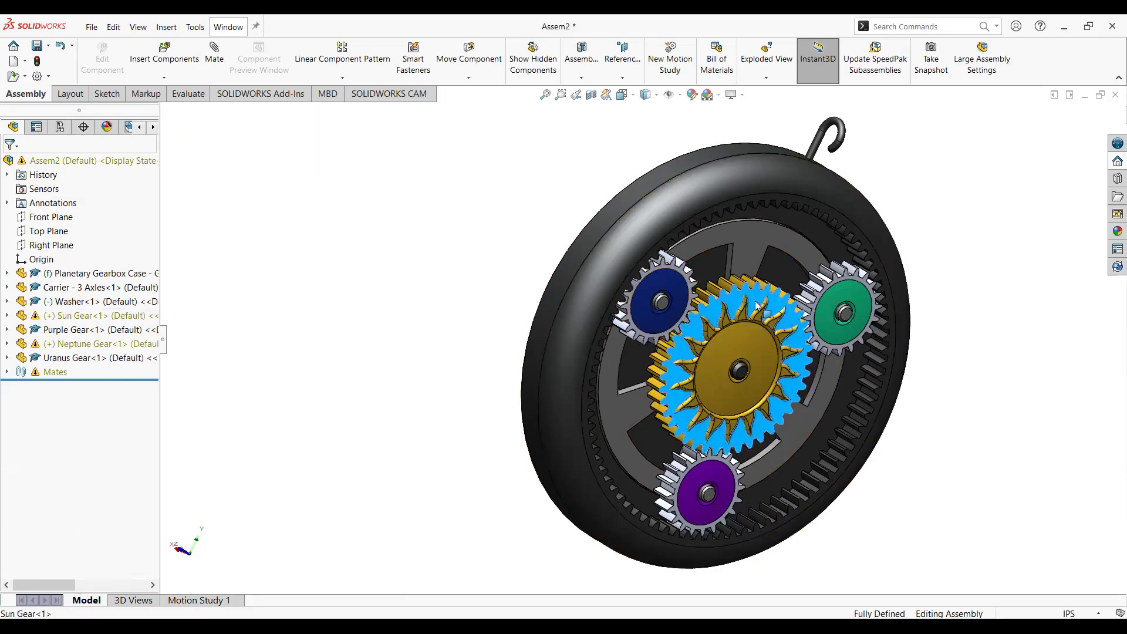
right_click(758, 352)
left_click(573, 346)
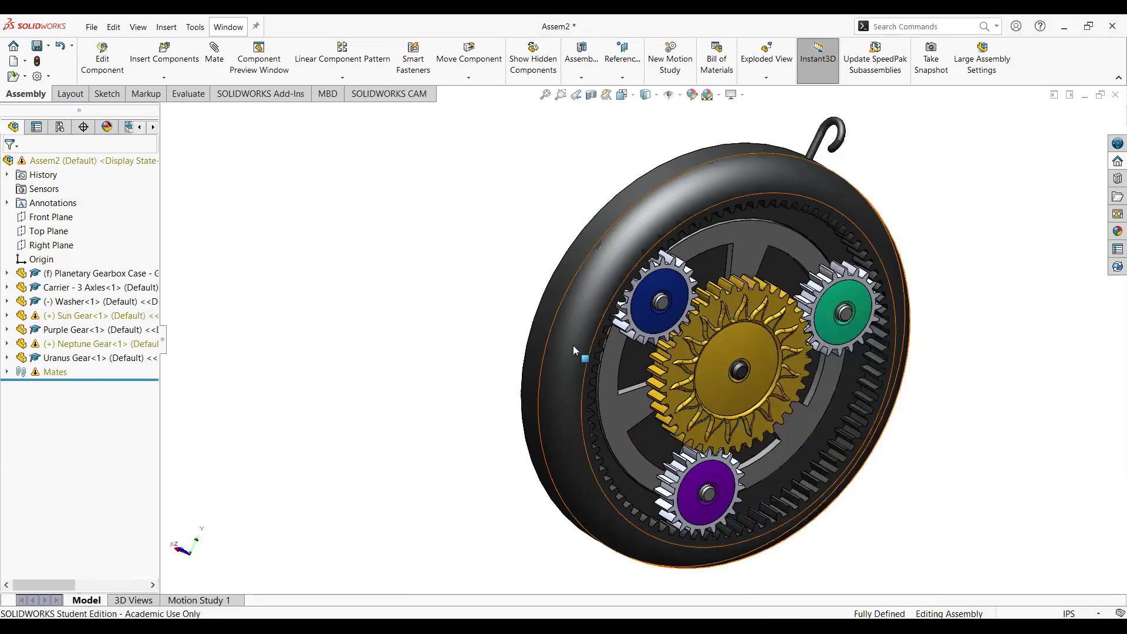
left_click(573, 345)
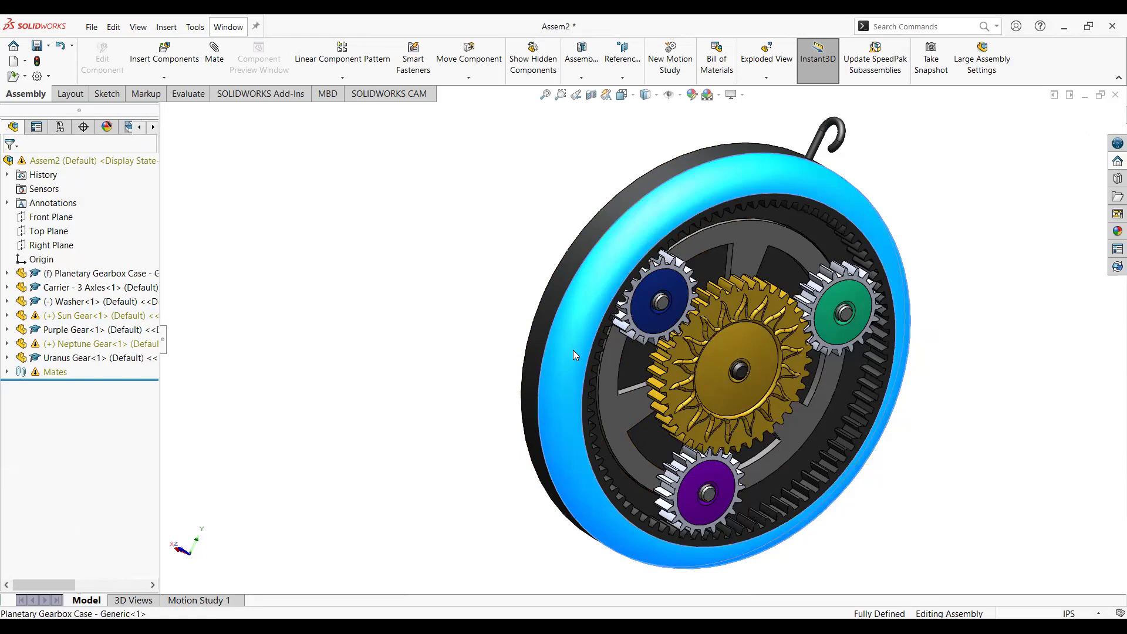
right_click(573, 349)
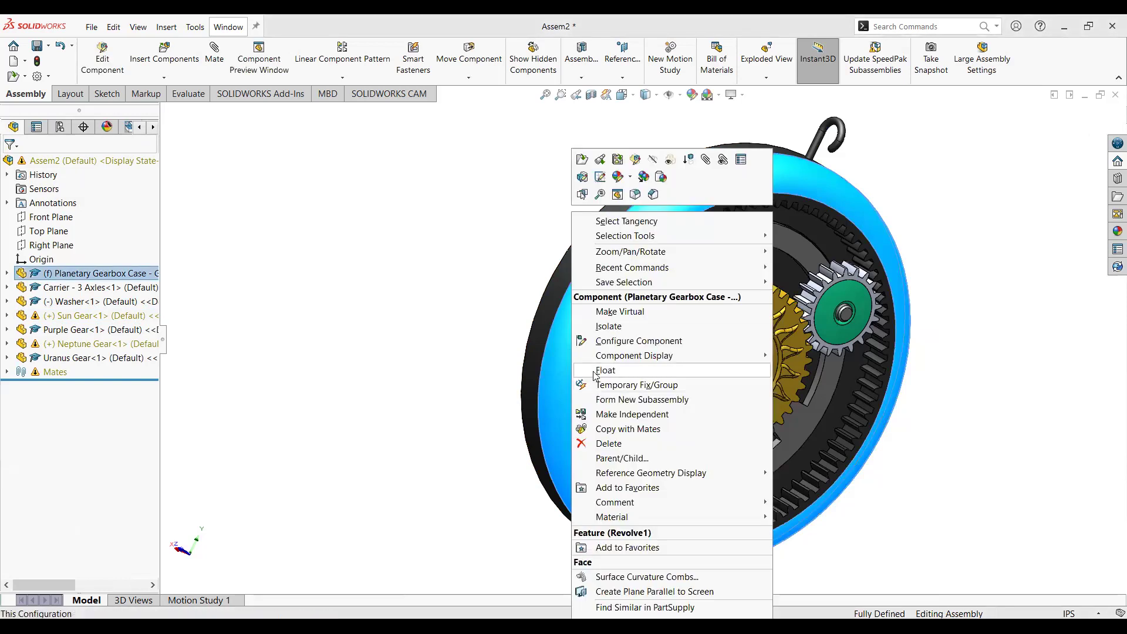
Float the gearbox case and turn the sun gear to test the gear motion
left_click(605, 369)
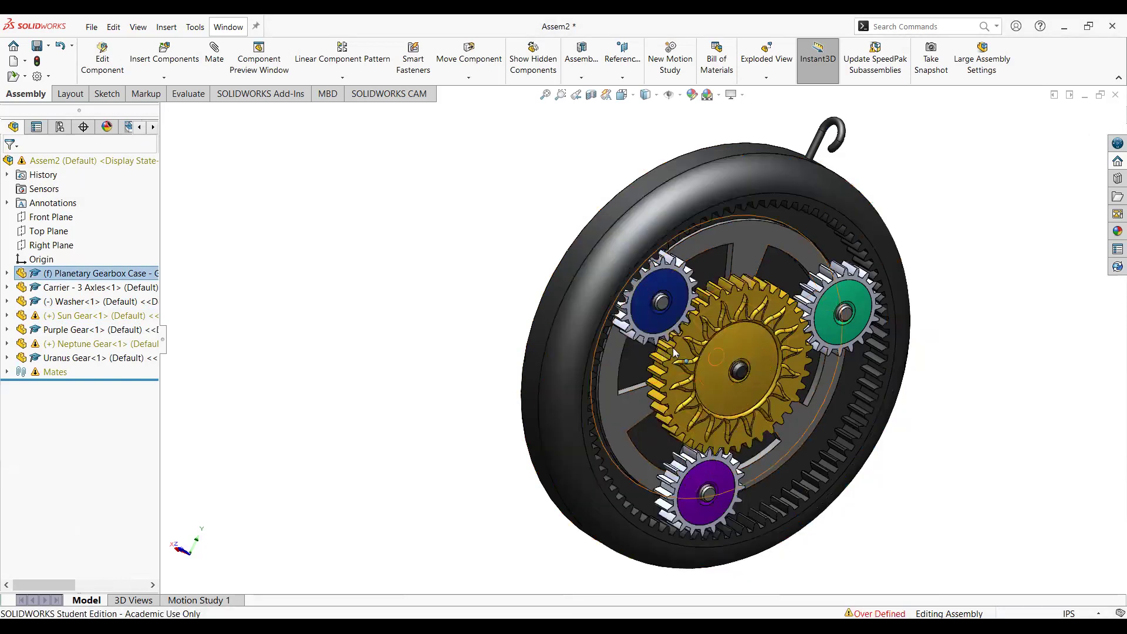
left_click(674, 384)
left_click_drag(673, 384, 428, 362)
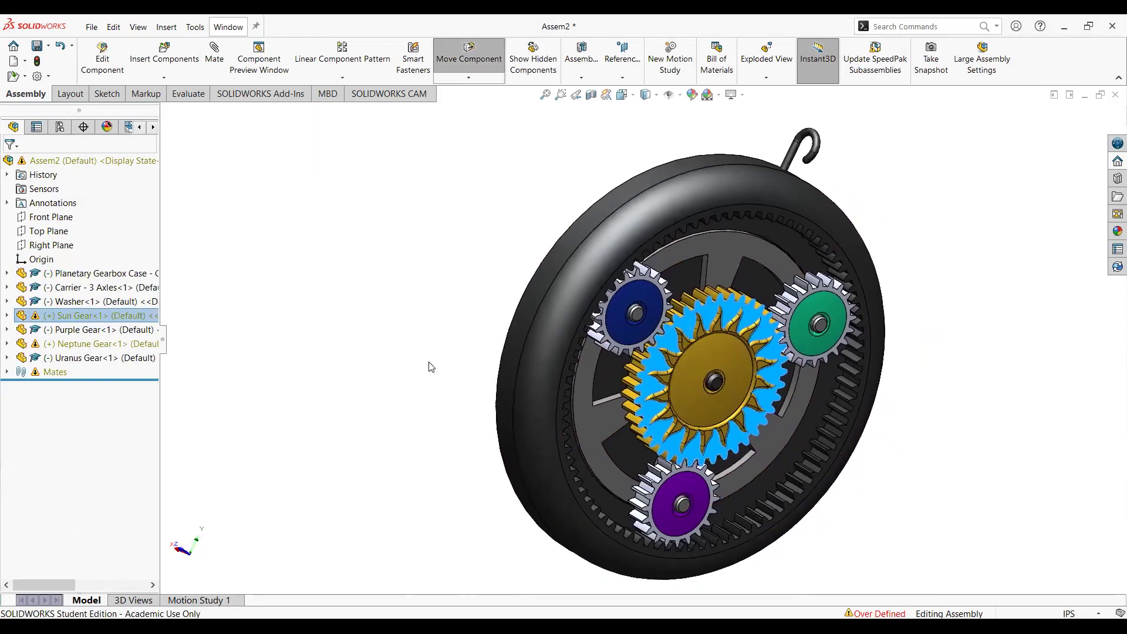
left_click(429, 362)
Fix the Planetary Gearbox Case in place again
left_click(541, 354)
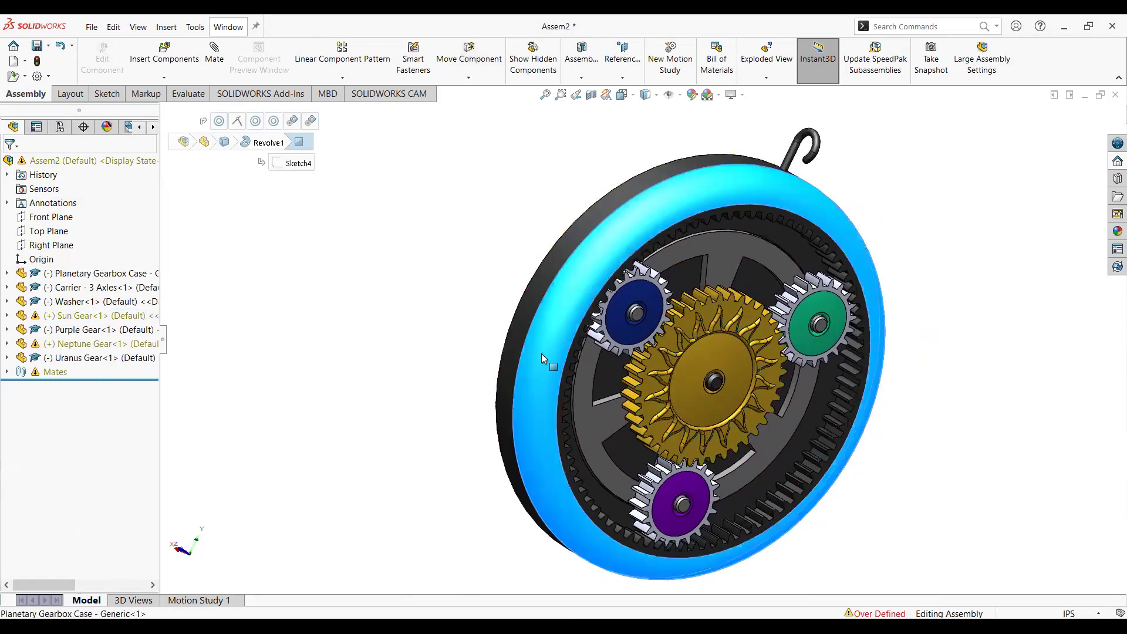
left_click(541, 353)
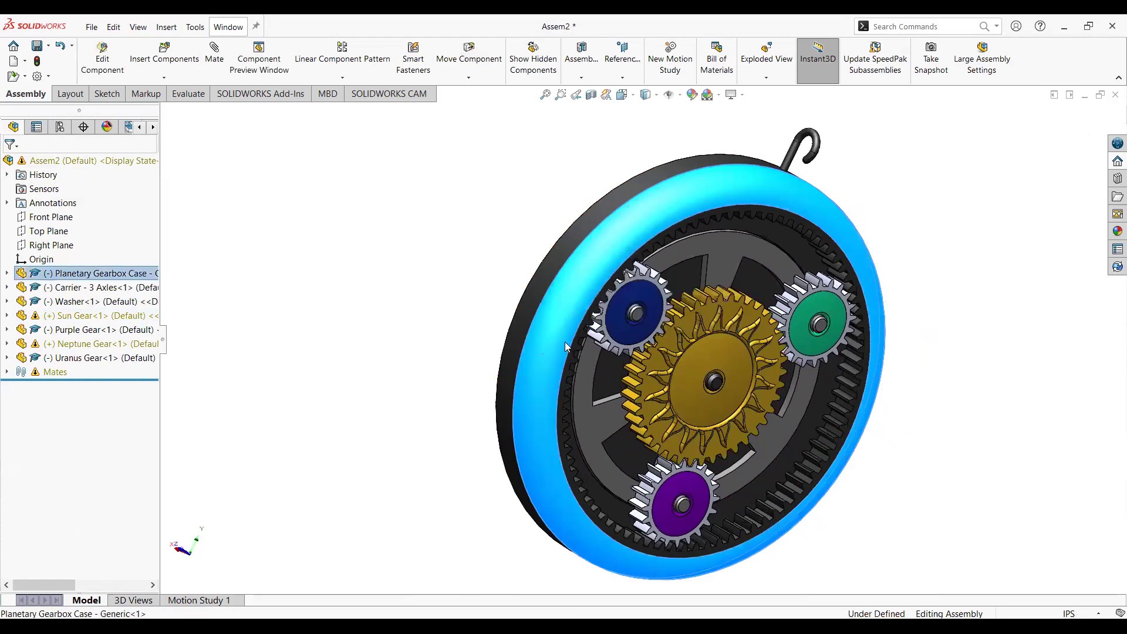
left_click(565, 342)
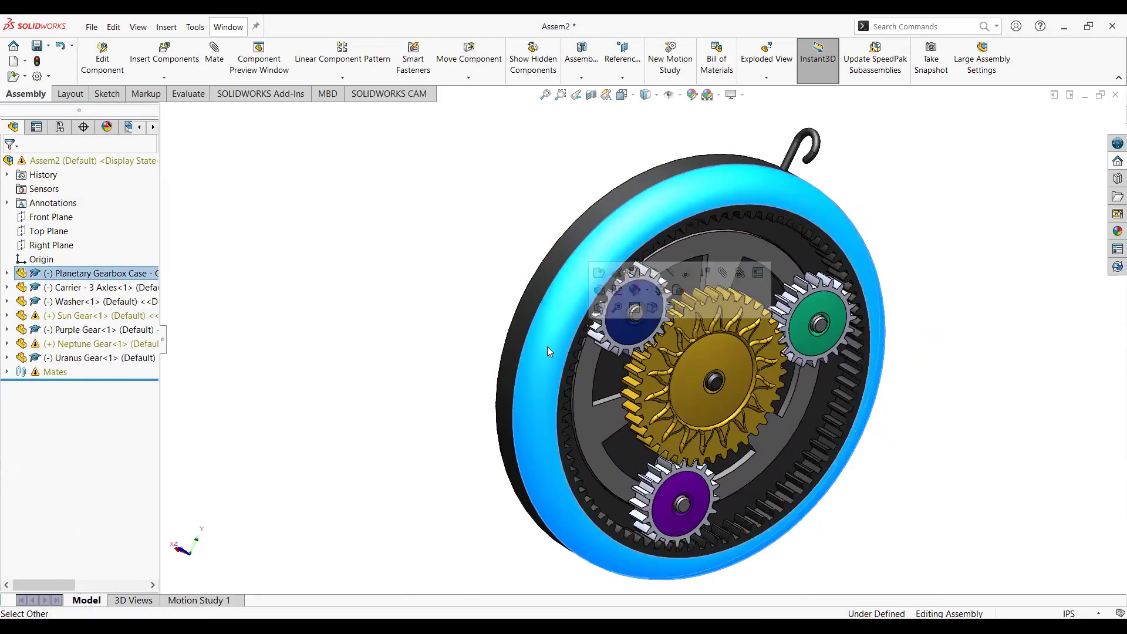
left_click(546, 346)
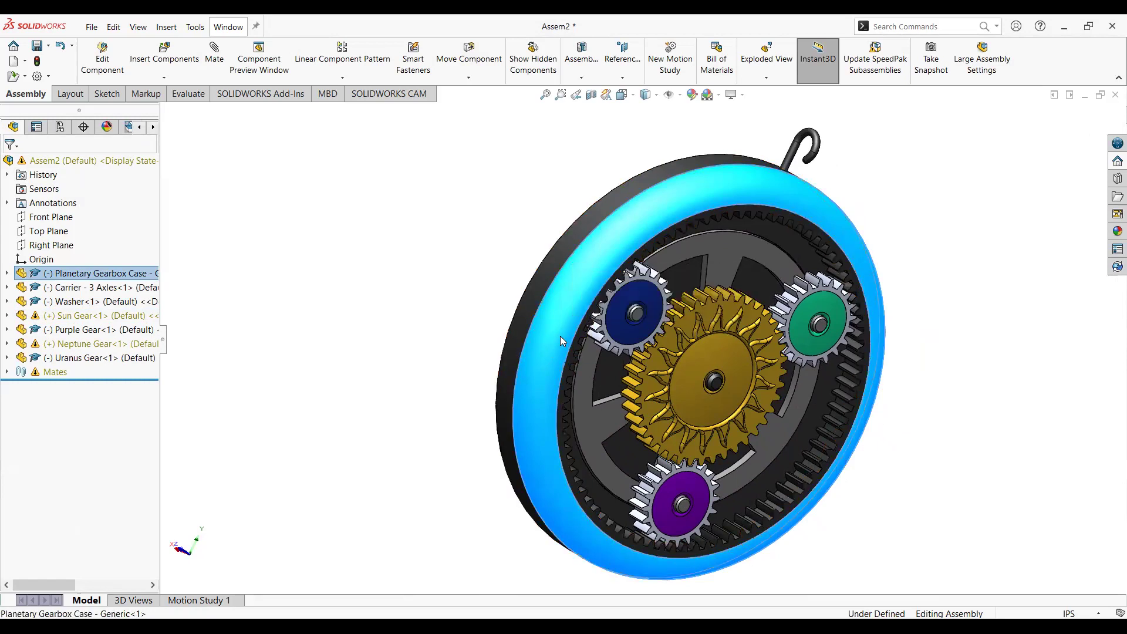
right_click(561, 336)
left_click(592, 356)
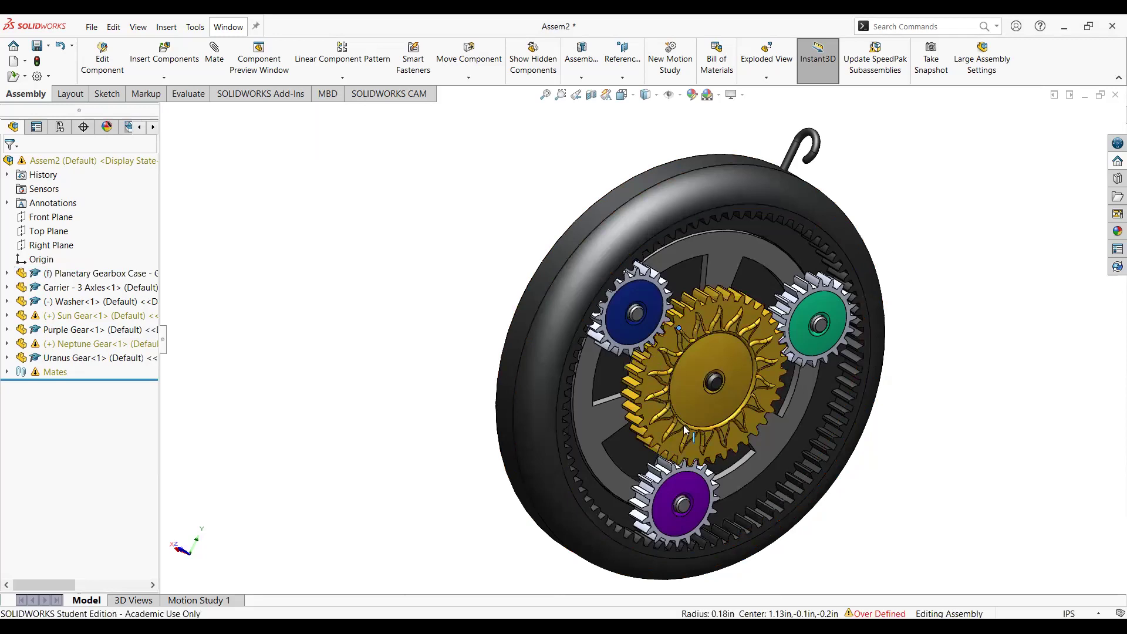
Try moving the purple gear with Move Component (M), then expand the Mates folder
key("m")
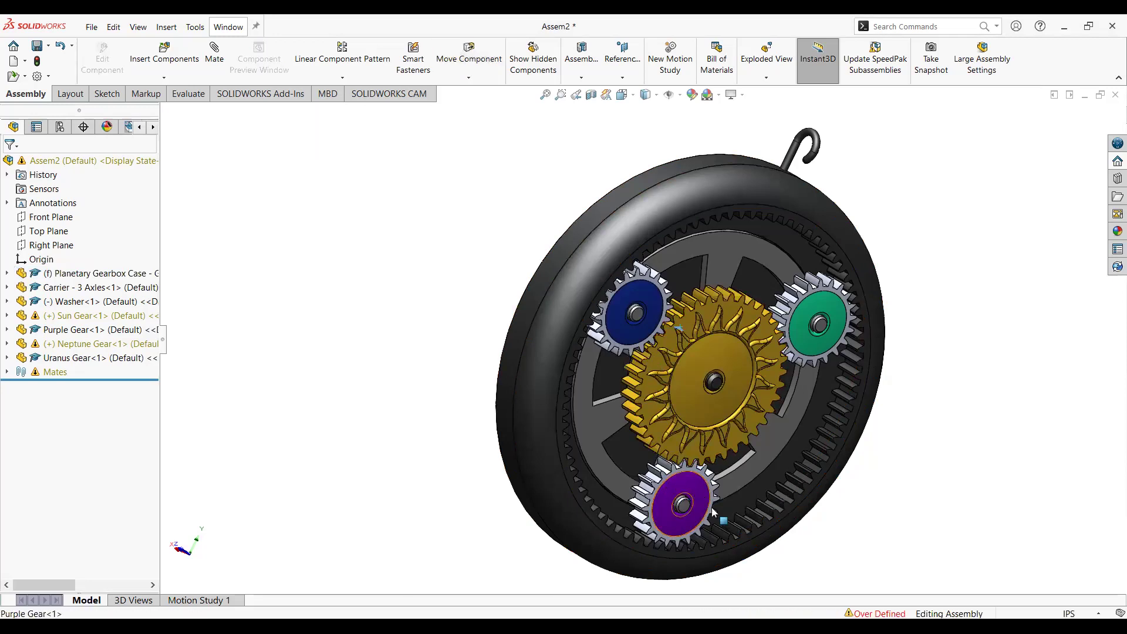
left_click_drag(677, 485, 760, 492)
left_click(932, 431)
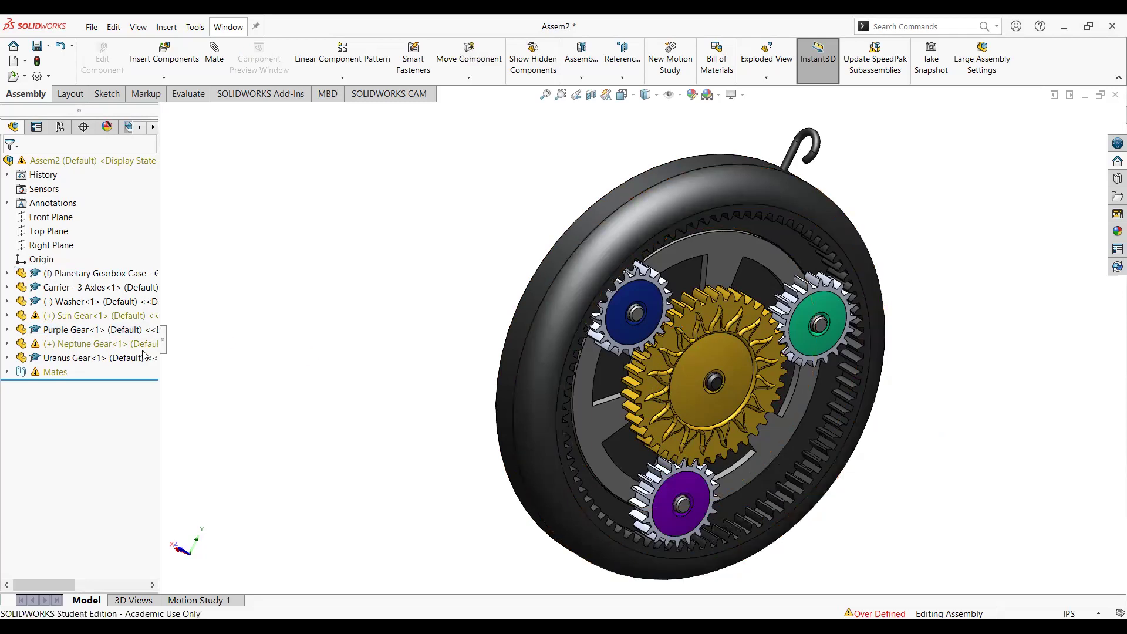
left_click(7, 373)
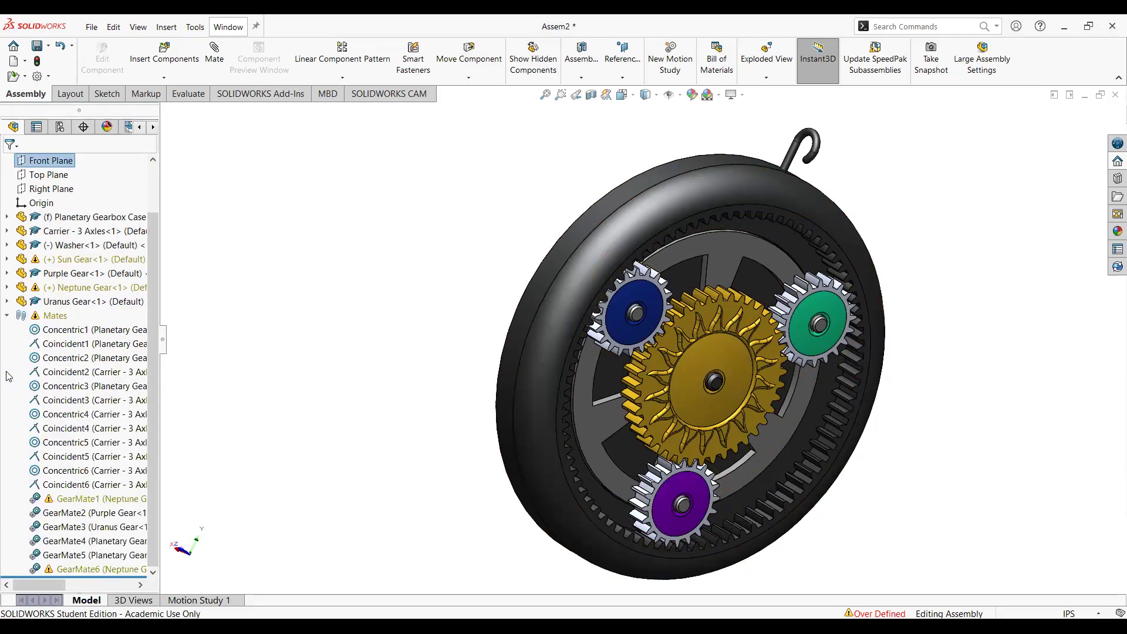
Inspect GearMate6's warning, then delete GearMate6 from the Mates folder
left_click(93, 569)
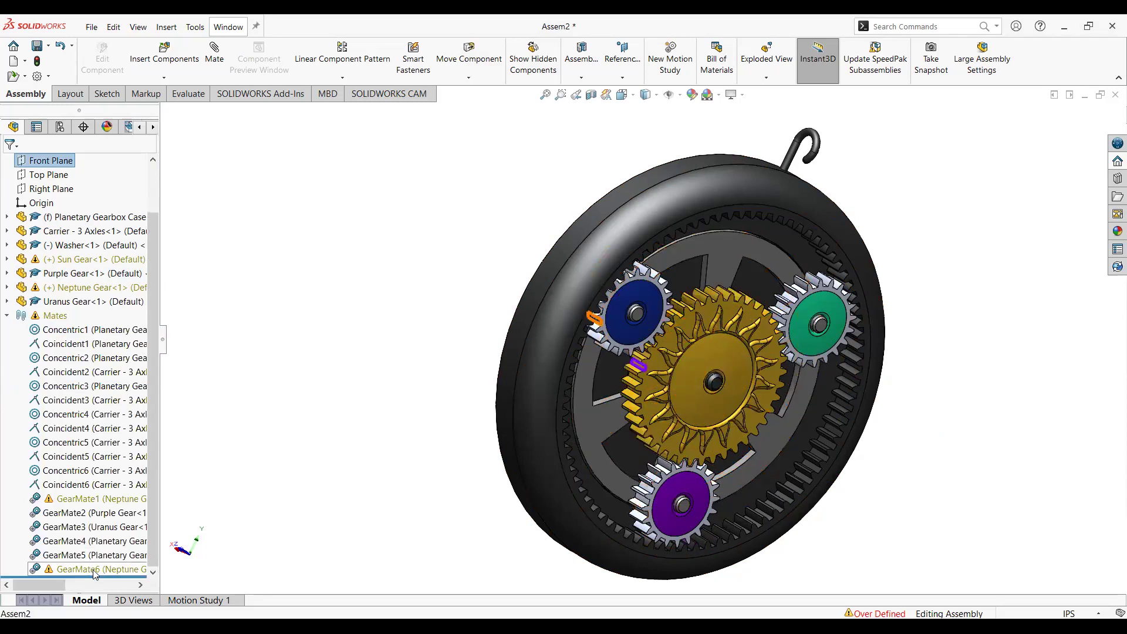
left_click(94, 571)
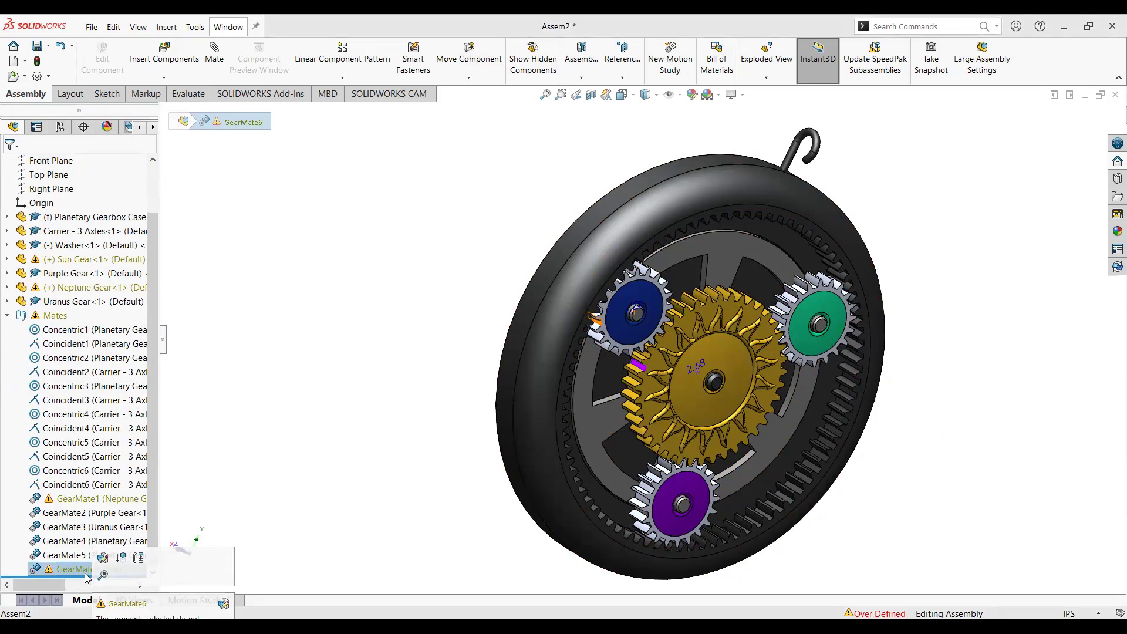
key("Escape")
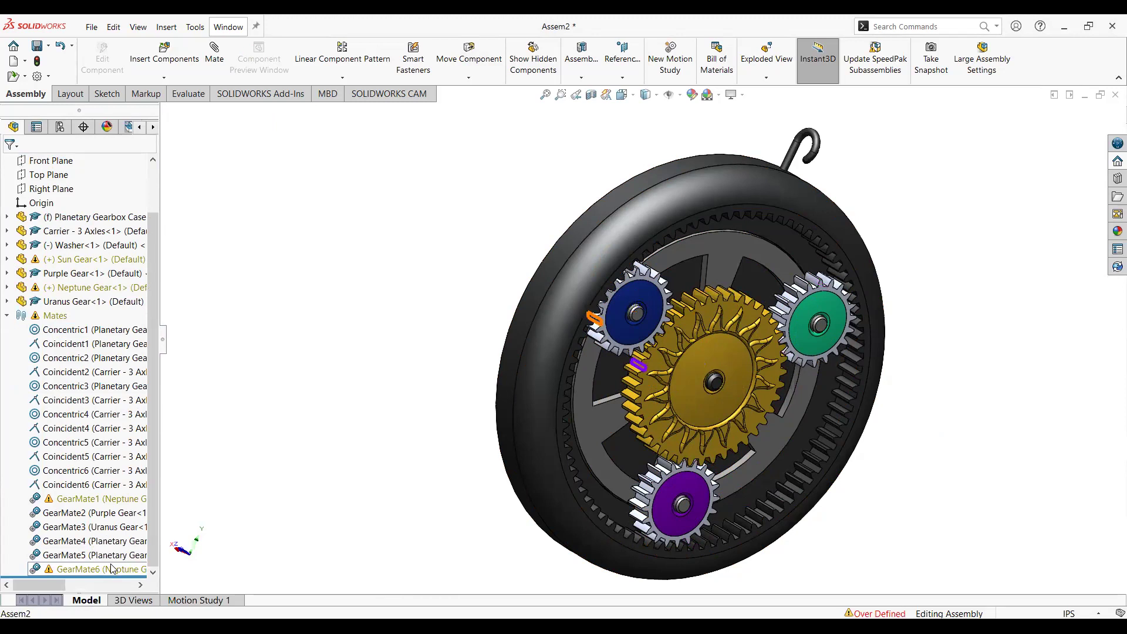
right_click(111, 568)
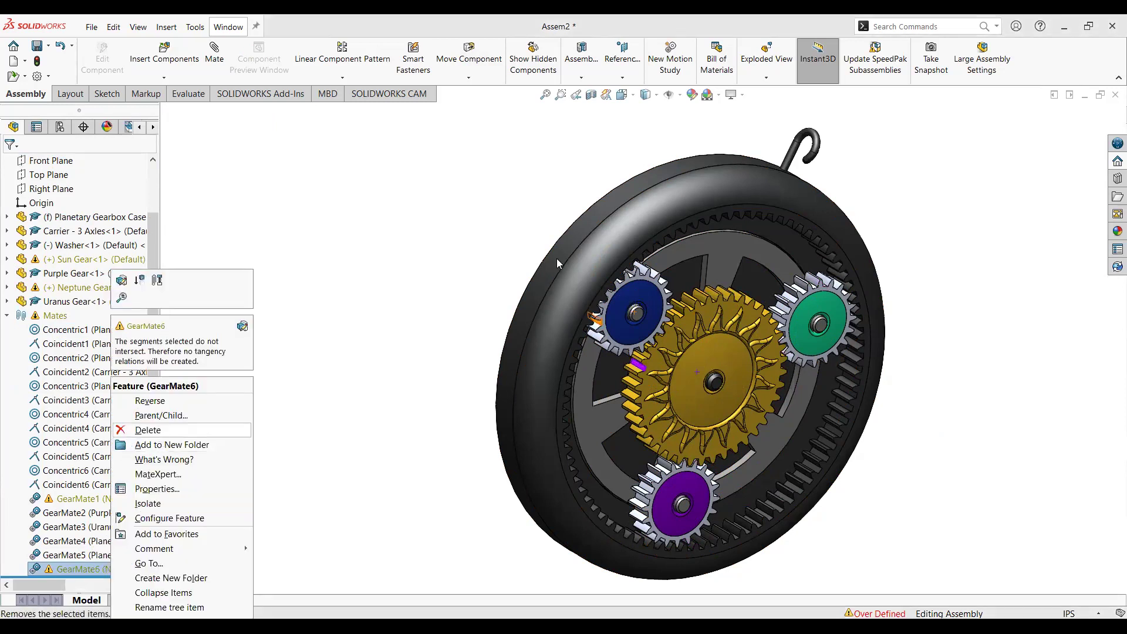
key("Return")
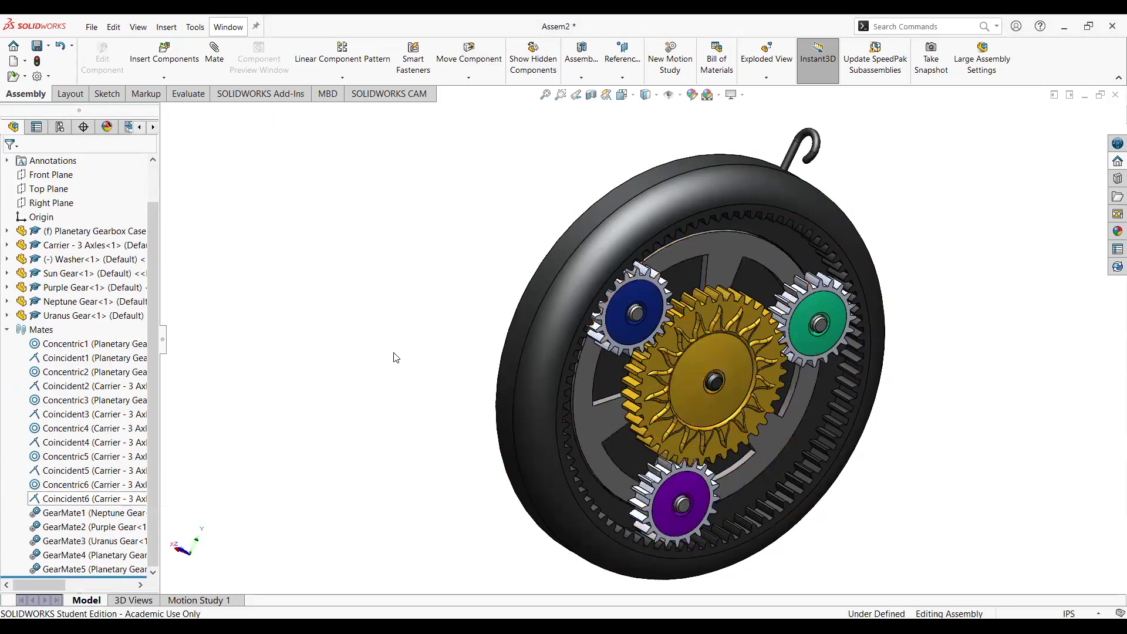
left_click_drag(663, 375, 676, 426)
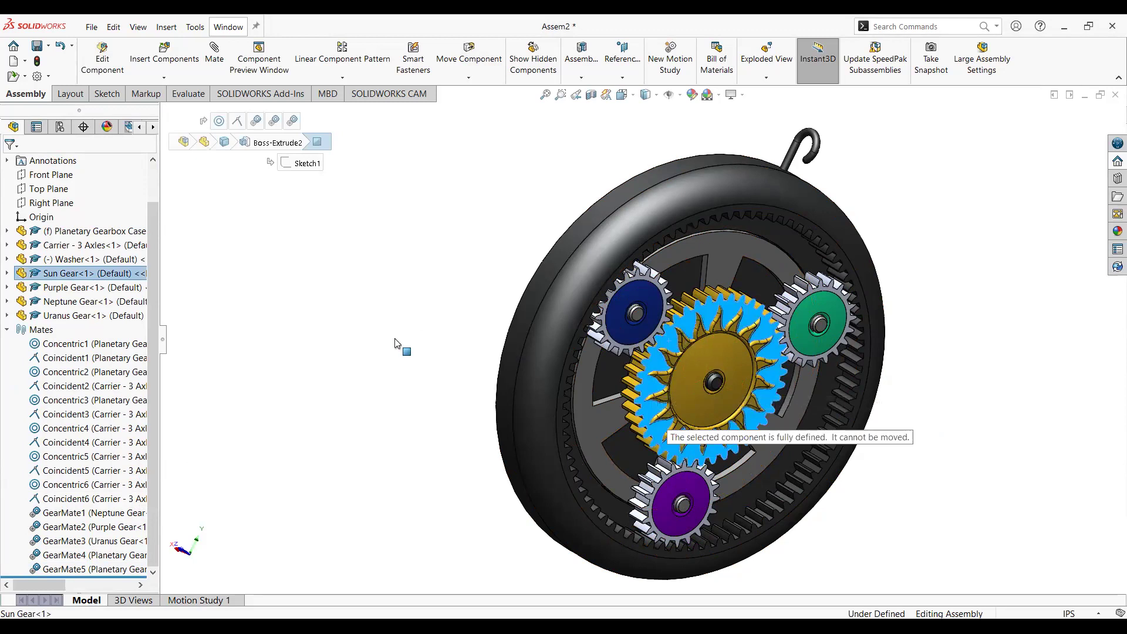
left_click_drag(385, 341, 388, 339)
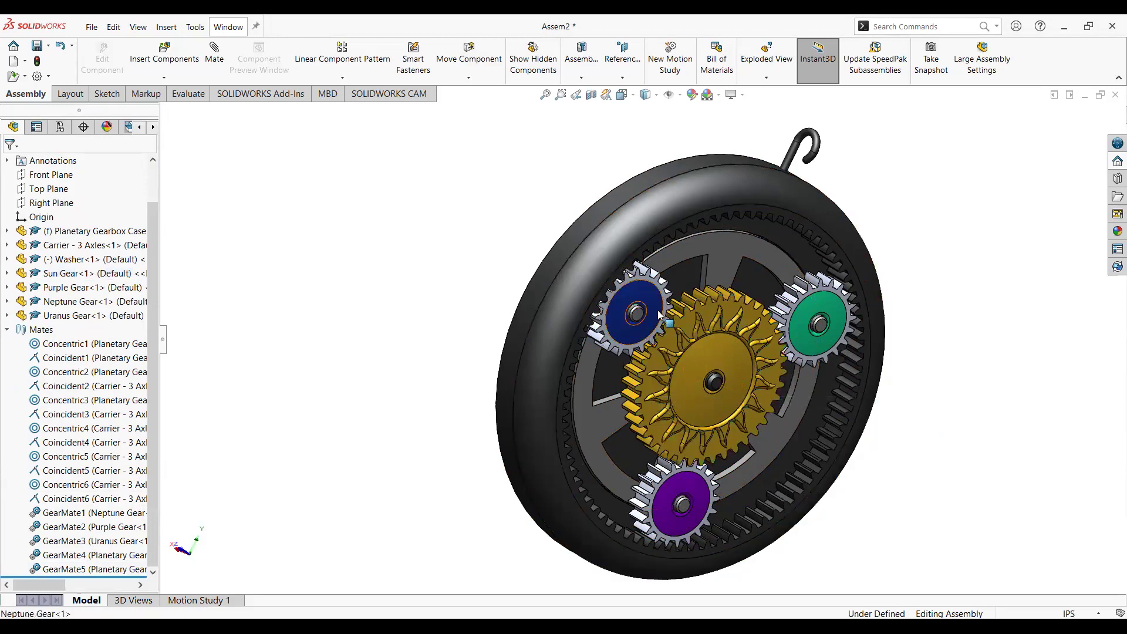
left_click_drag(638, 357, 593, 365)
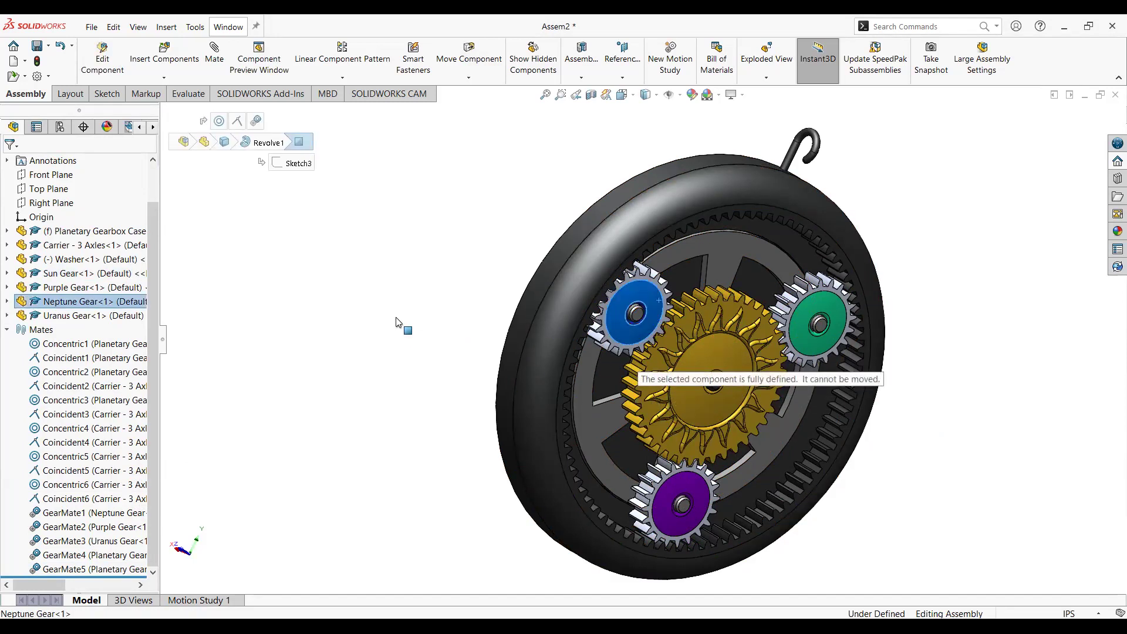
left_click(337, 317)
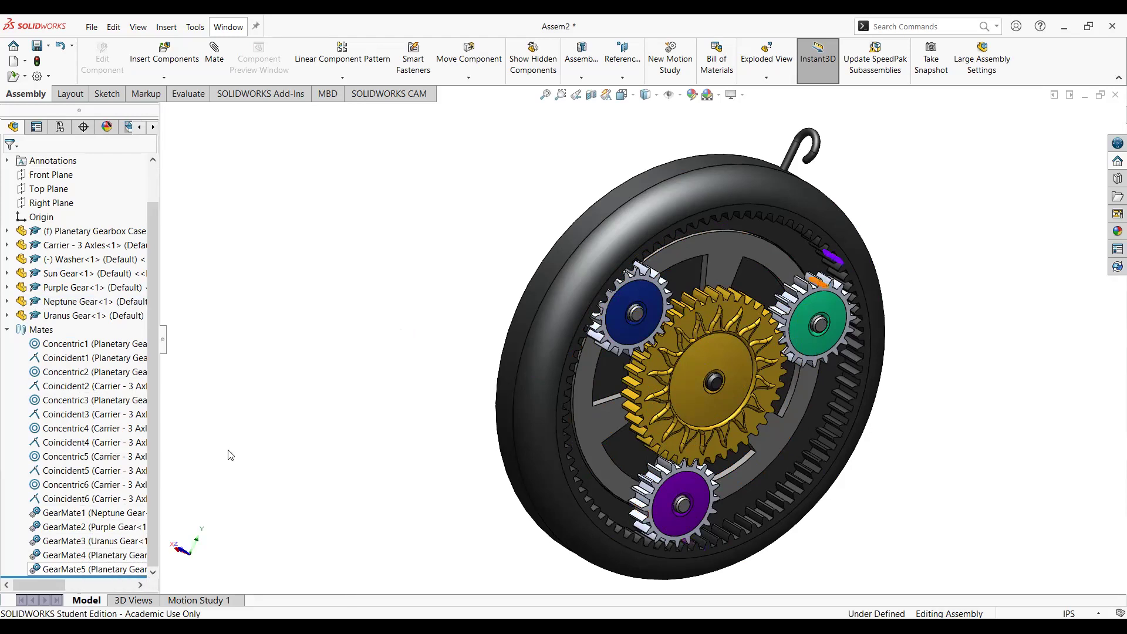
middle_click_drag(938, 353, 828, 369)
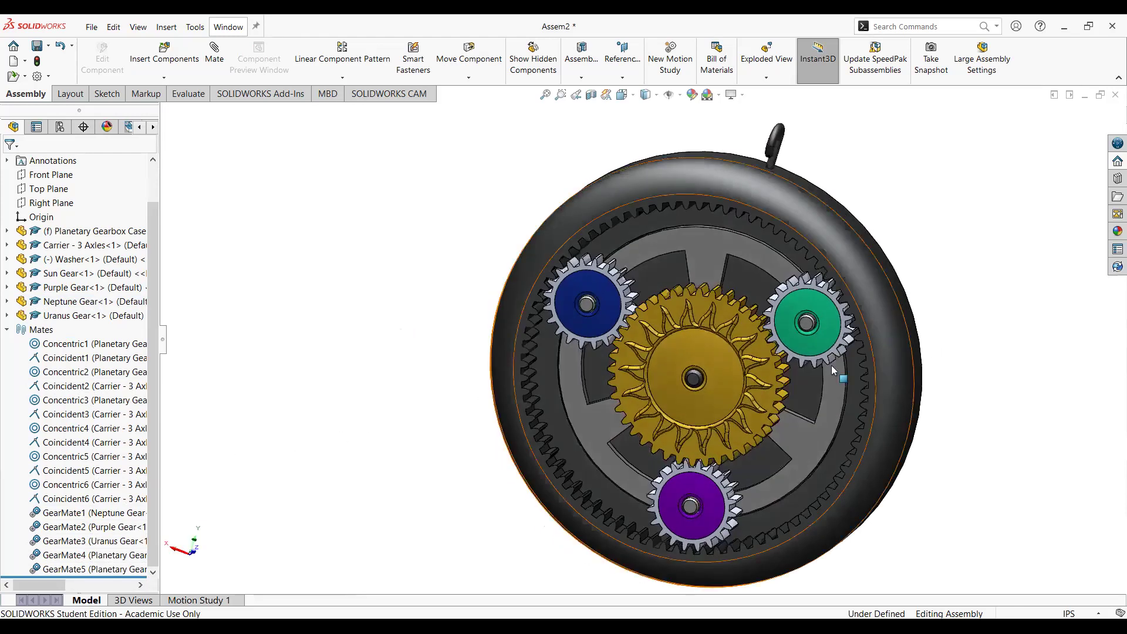
left_click_drag(828, 375, 661, 304)
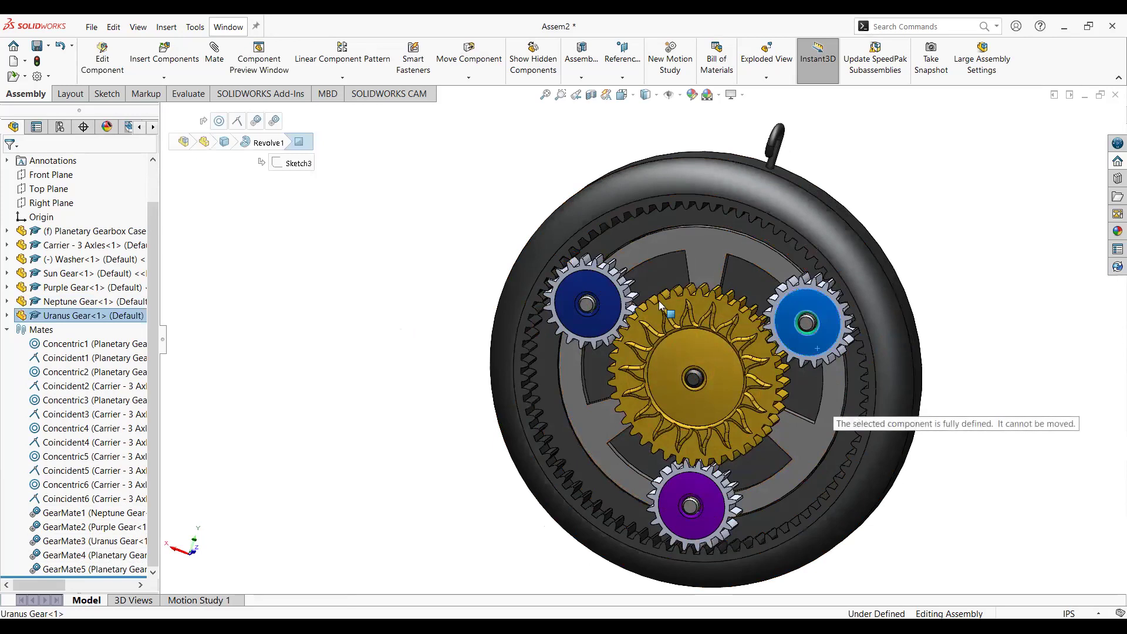
left_click_drag(371, 317, 351, 355)
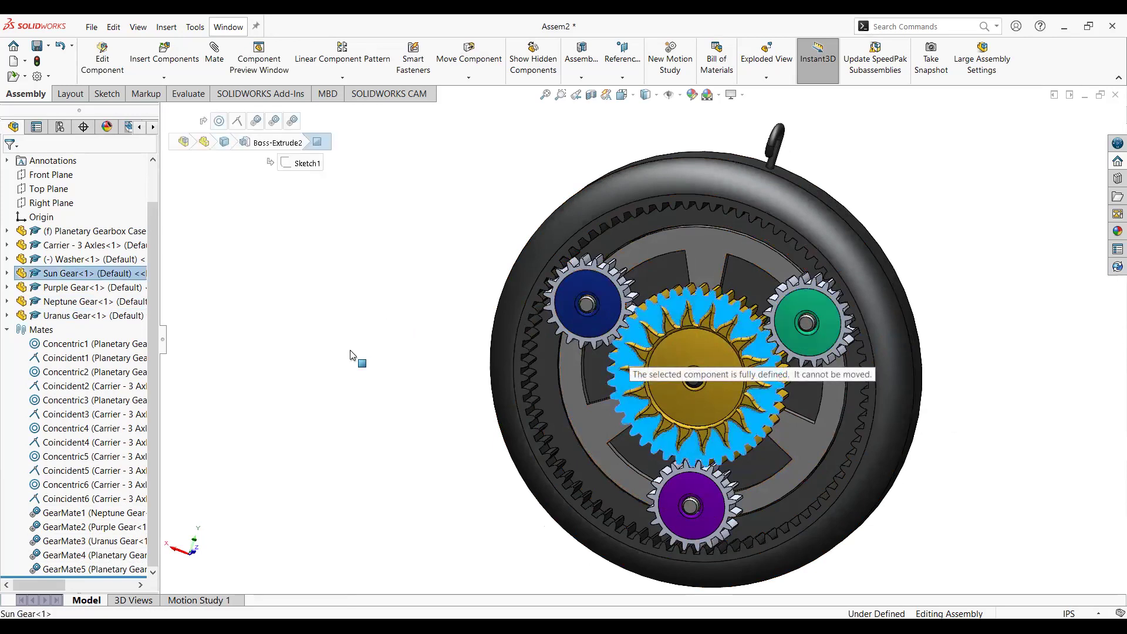
left_click(347, 353)
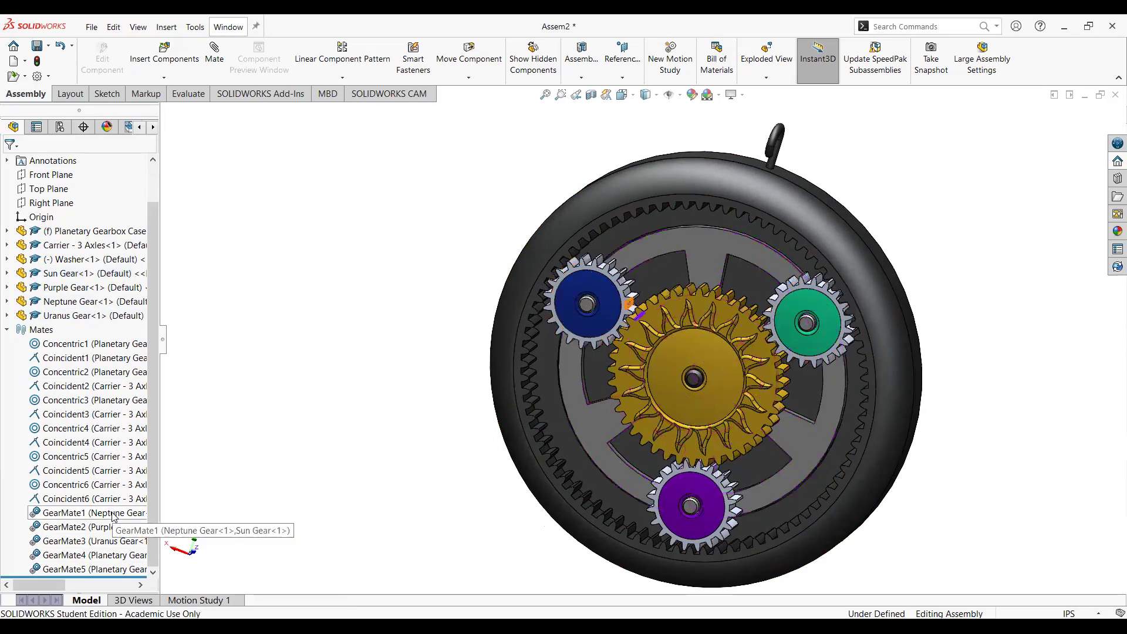
Delete the GearMate4 mate and confirm the deletion
left_click(106, 555)
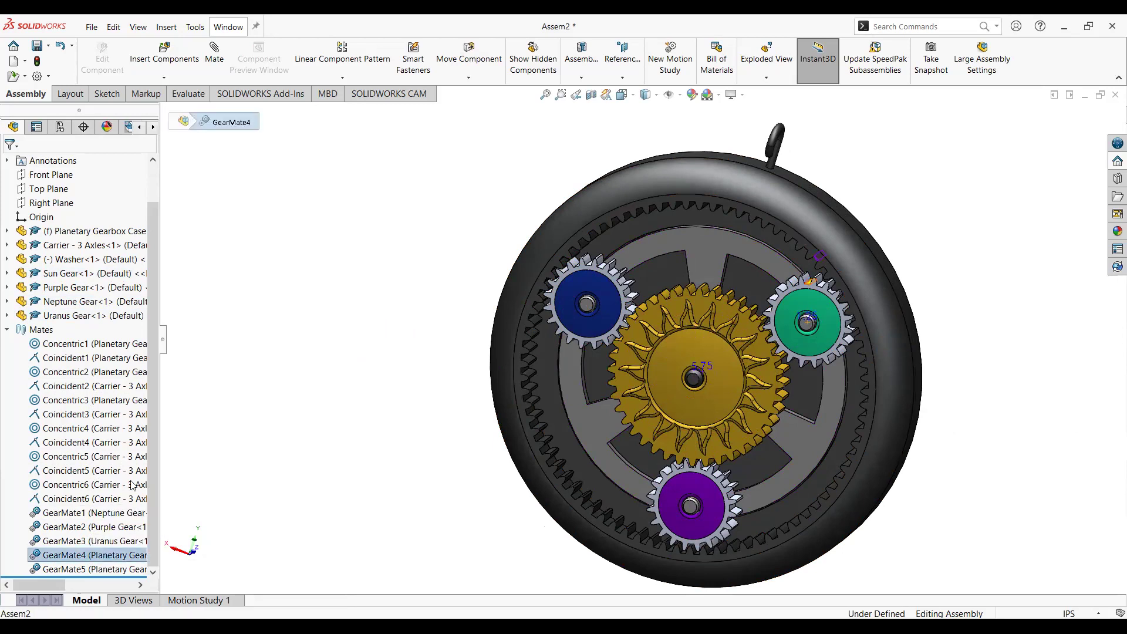
right_click(106, 555)
left_click(142, 459)
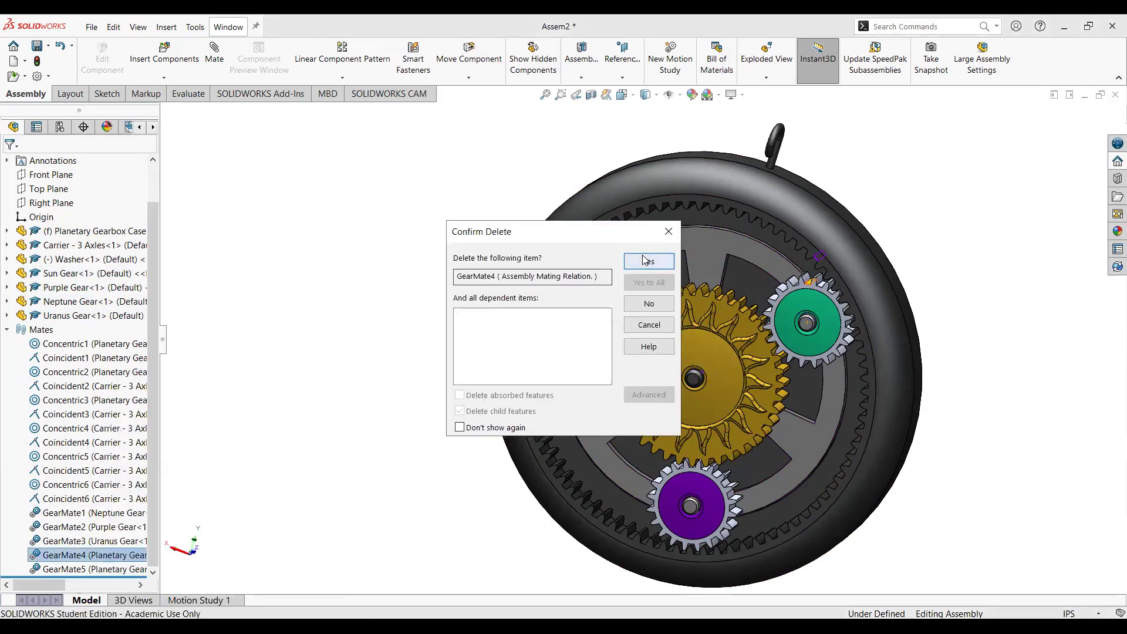
left_click(647, 261)
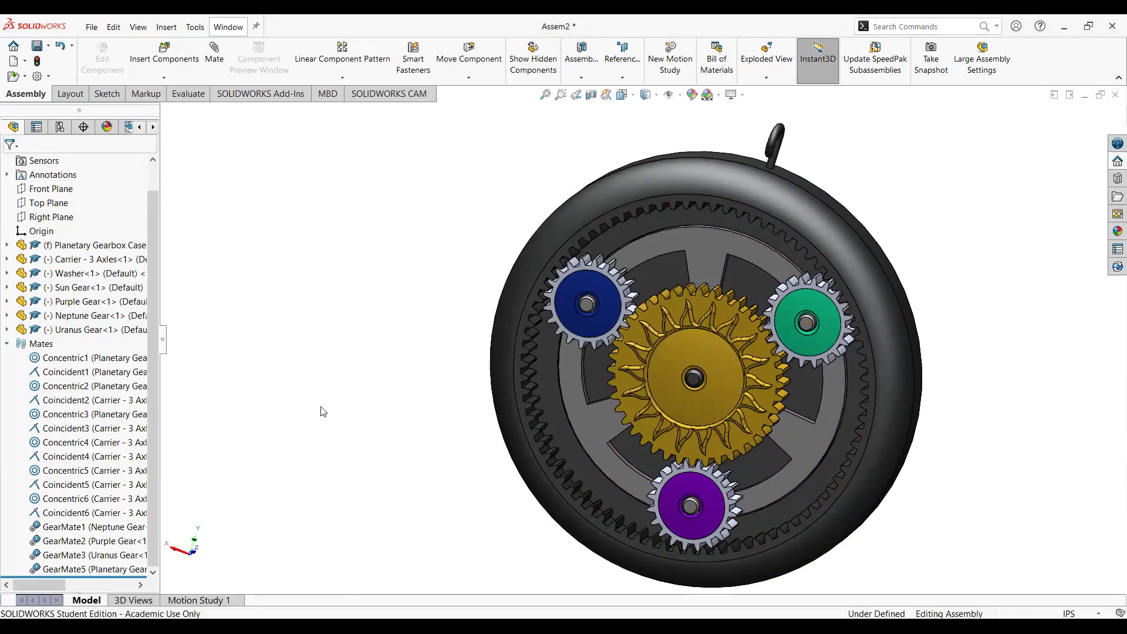
Drag a planet gear to swing the carrier around the sun gear
left_click_drag(610, 298, 763, 298)
left_click_drag(654, 277, 553, 366)
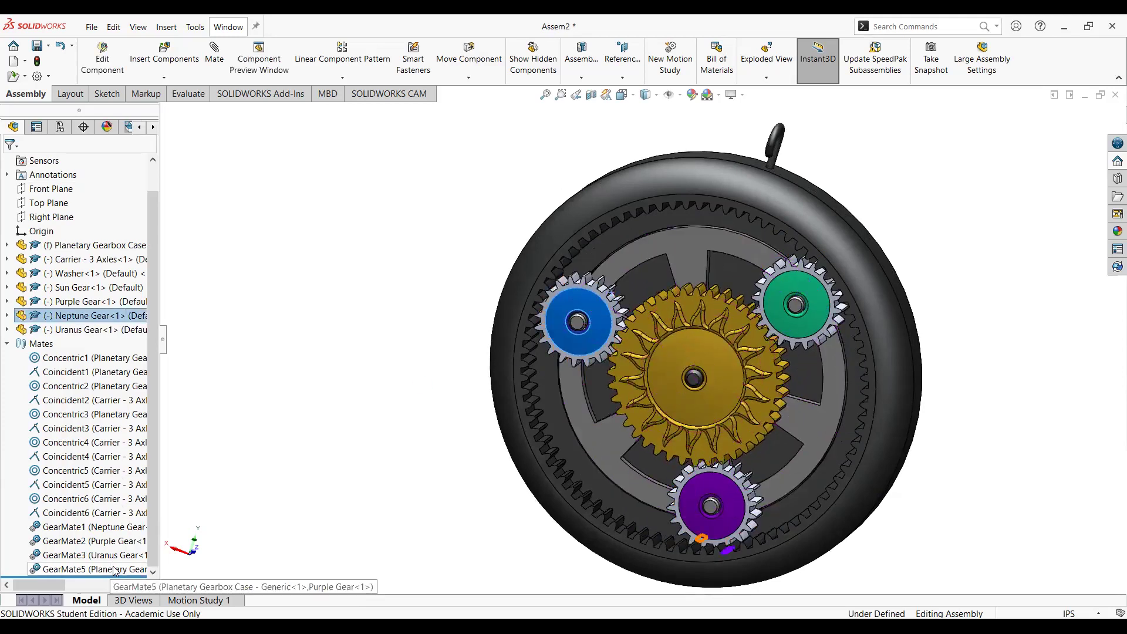
scroll(605, 305, "down", 5)
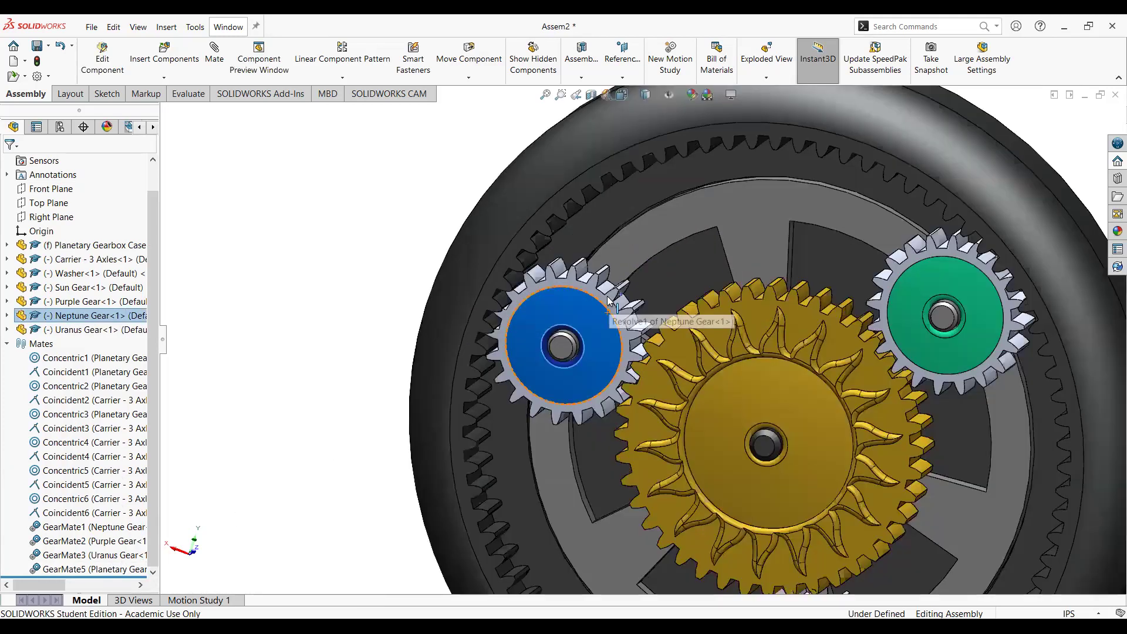
View the gearbox from the Front, orbit it, then settle on the Back view zoomed in
left_click(623, 94)
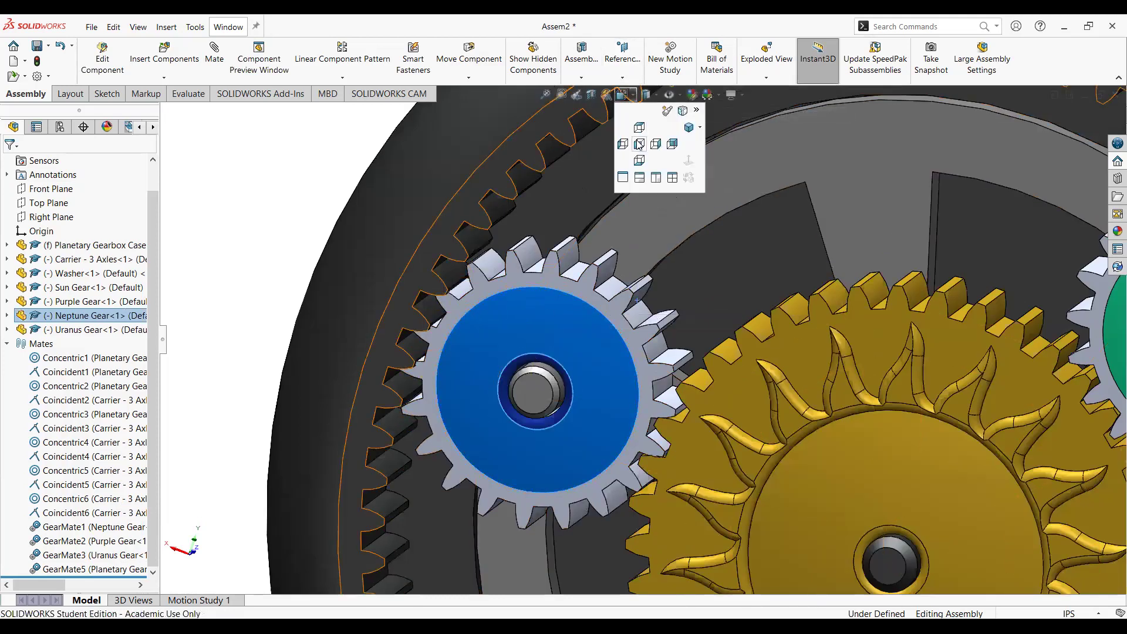
left_click(643, 143)
left_click(643, 142)
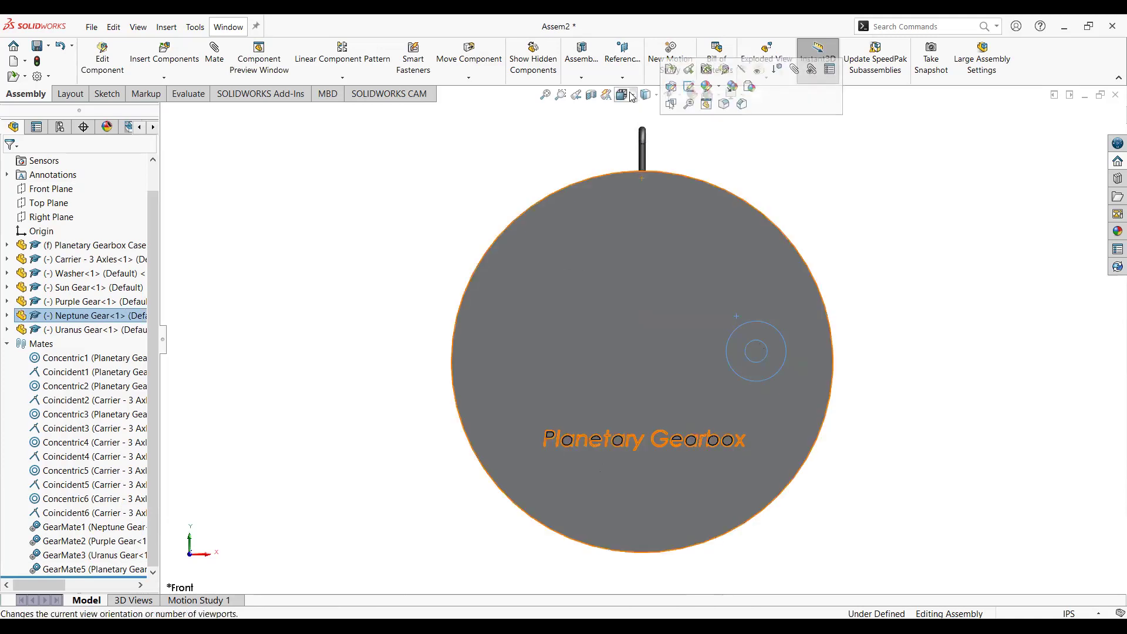
middle_click_drag(802, 267, 848, 270)
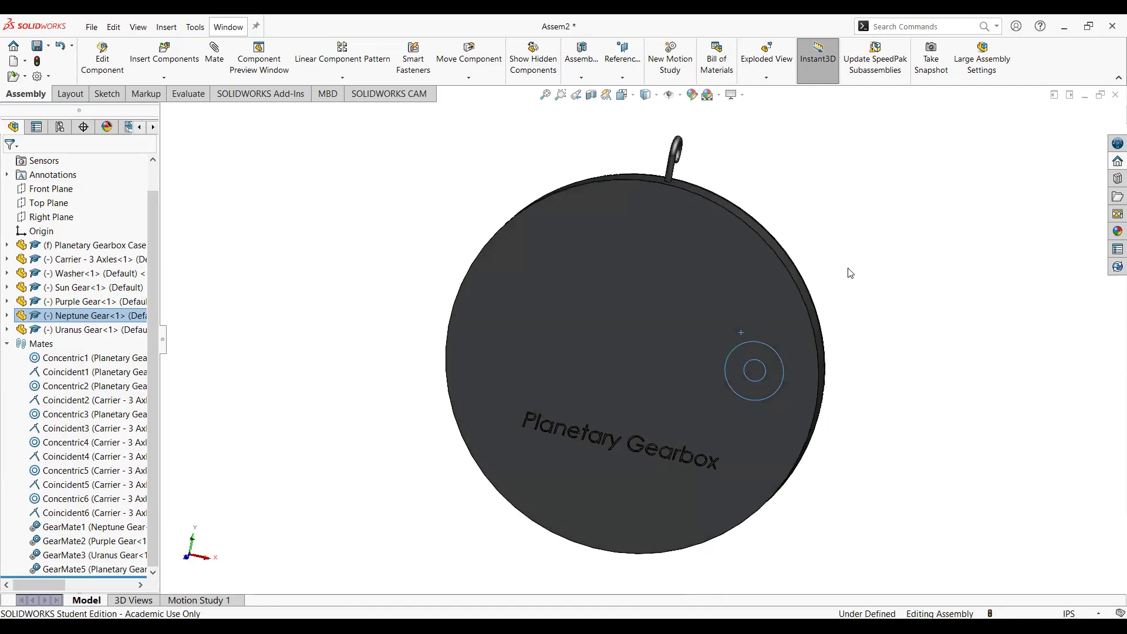
left_click(635, 101)
left_click(672, 151)
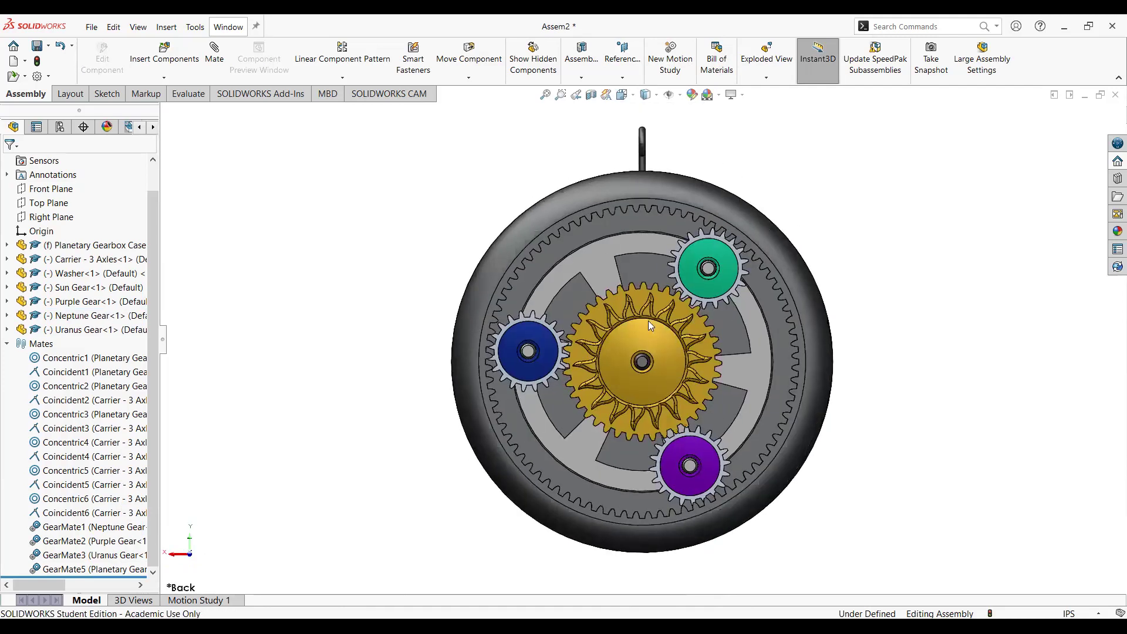
scroll(622, 373, "down", 2)
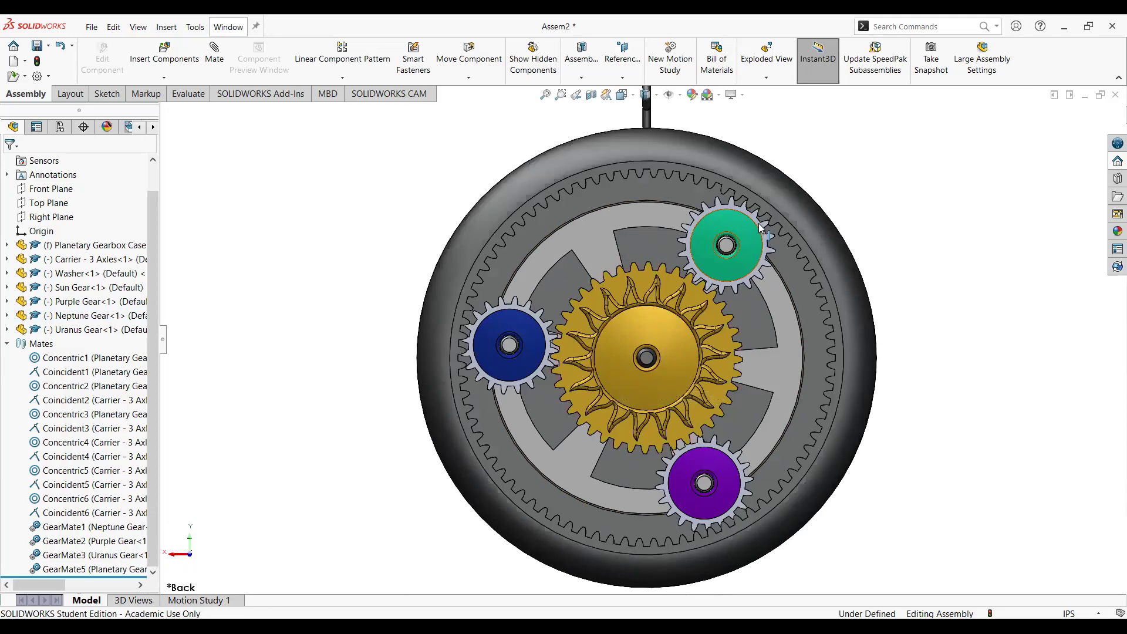
Turn the planet set by dragging the green and purple gears, then clear the selection
left_click_drag(768, 245, 733, 205)
scroll(726, 537, "down", 5)
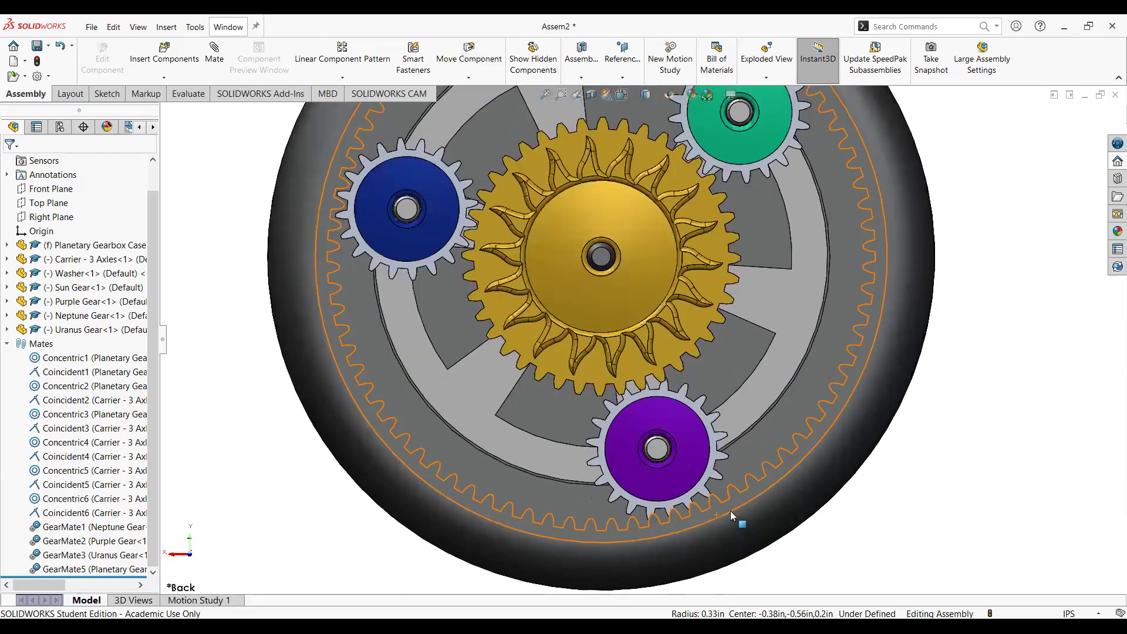
left_click_drag(657, 362, 603, 382)
scroll(602, 381, "up", 3)
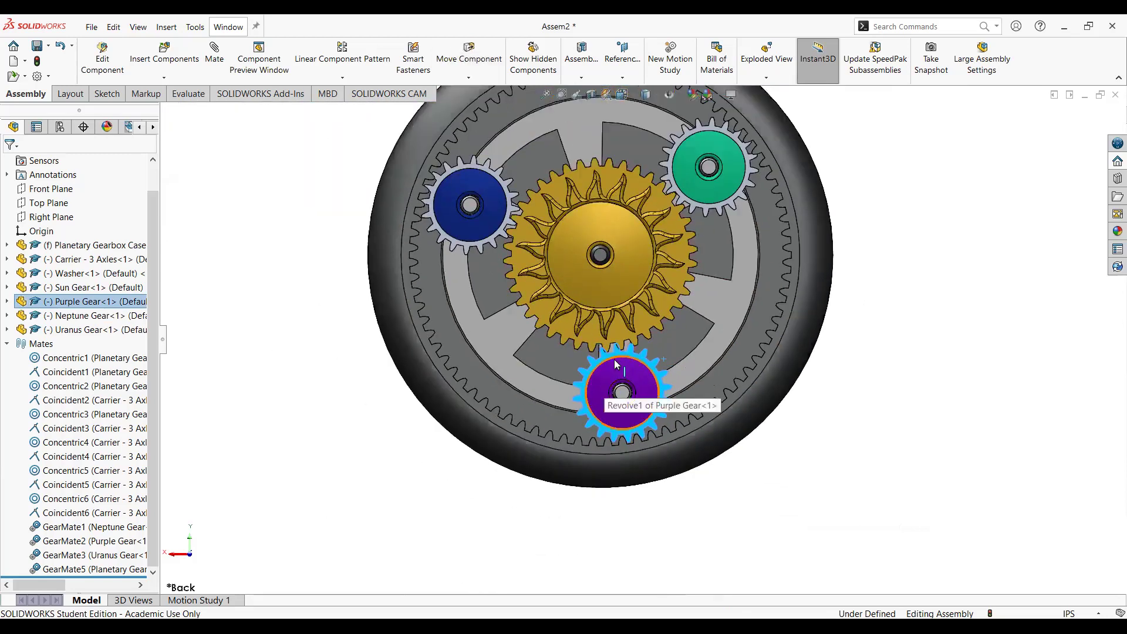
scroll(614, 360, "down", 2)
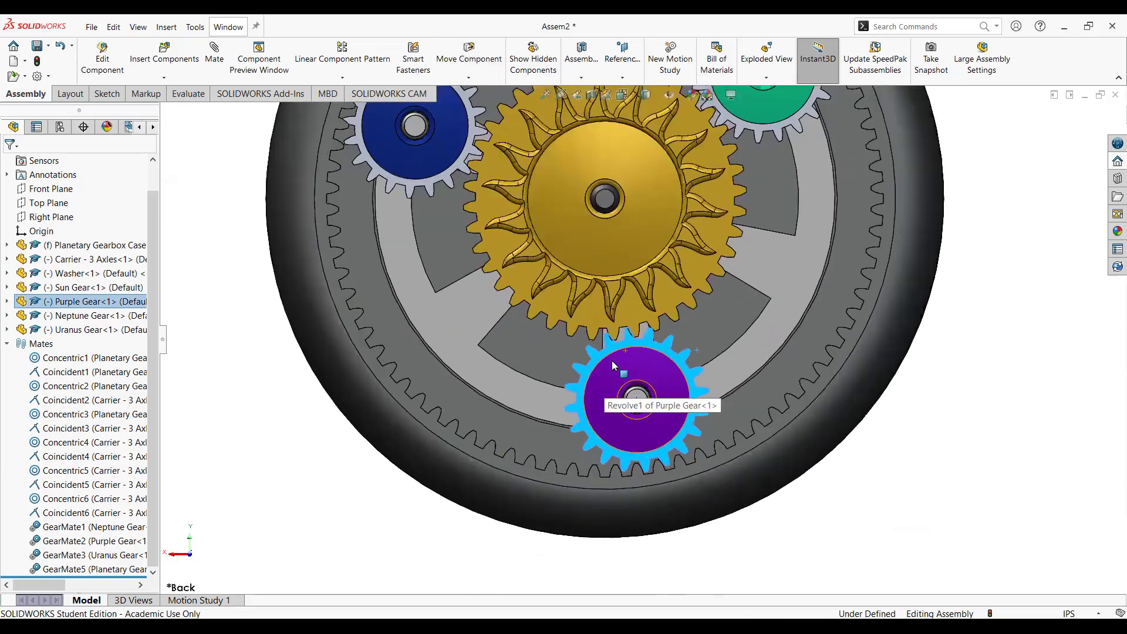
scroll(612, 360, "down", 2)
left_click(948, 419)
Zoom to fit the whole gearbox in the back view and begin a new mate
scroll(939, 417, "up", 3)
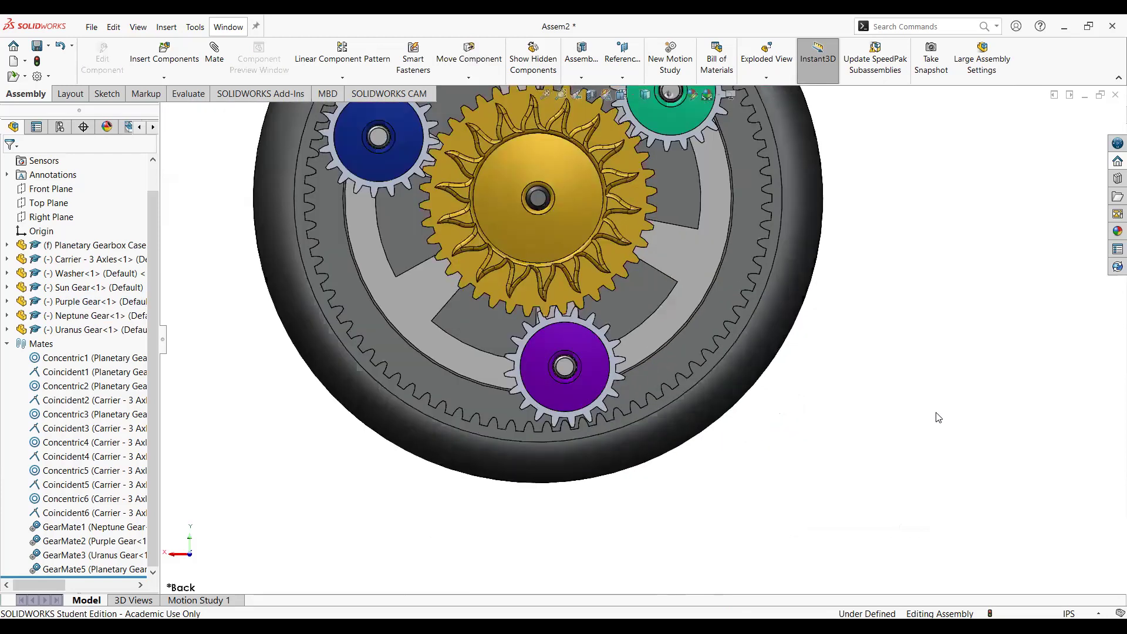
scroll(800, 339, "up", 1)
scroll(655, 214, "down", 3)
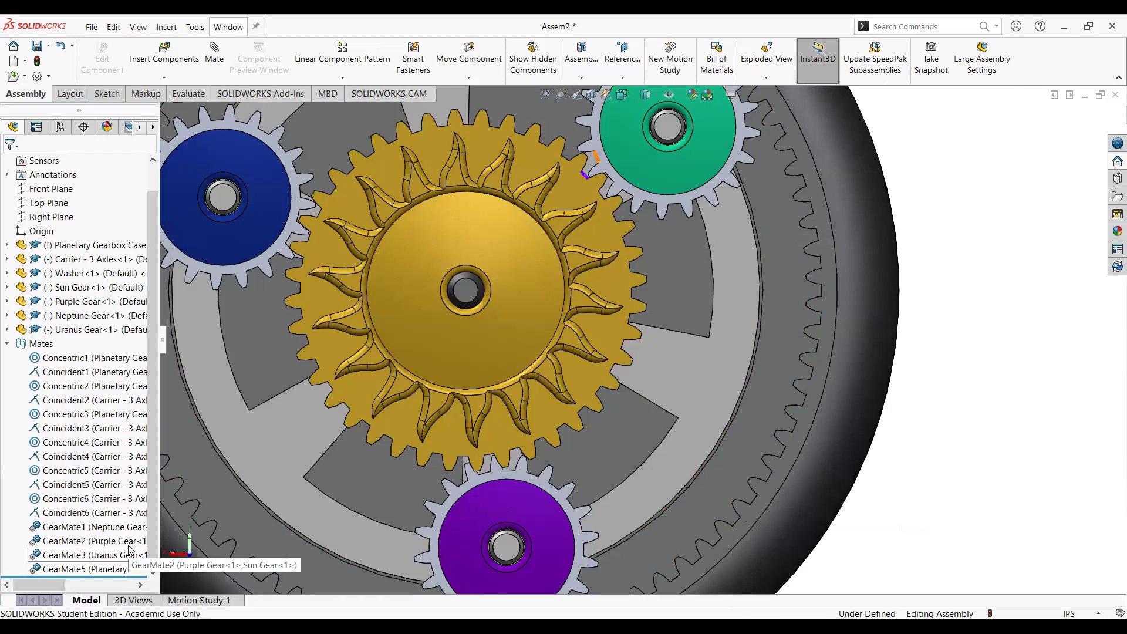
scroll(126, 549, "up", 1)
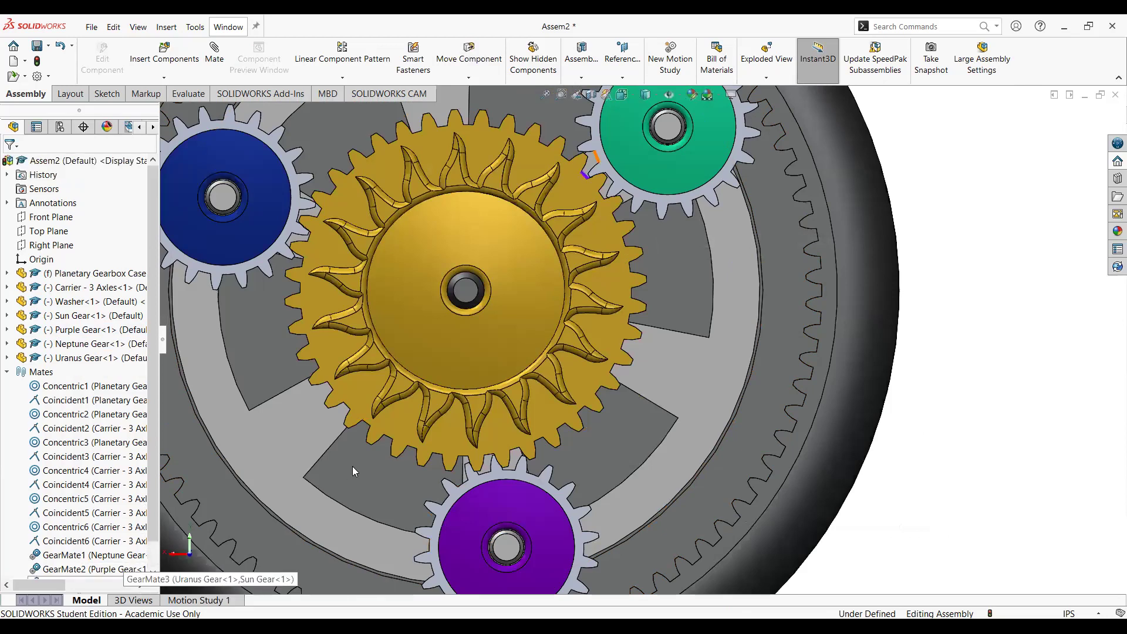
key("ctrl+2")
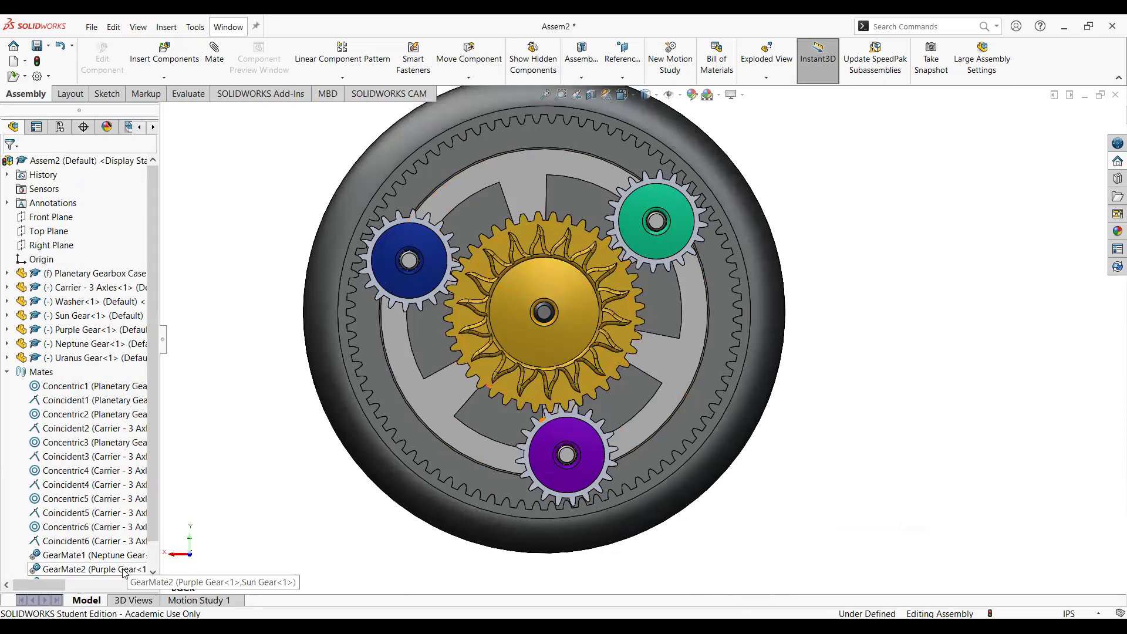
scroll(124, 572, "down", 1)
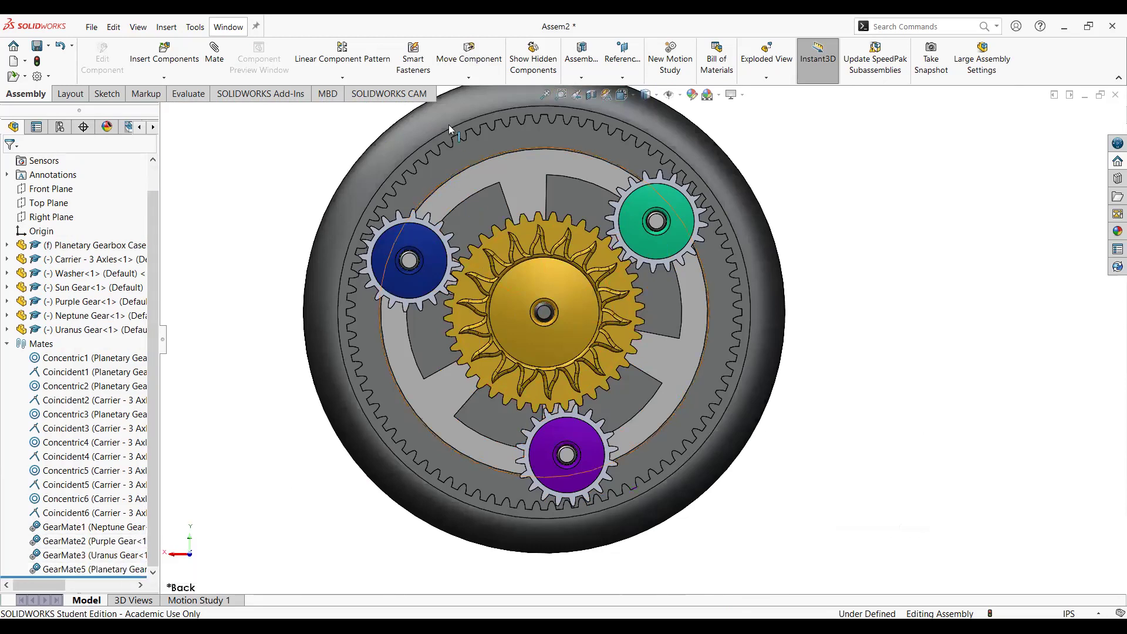
left_click(211, 59)
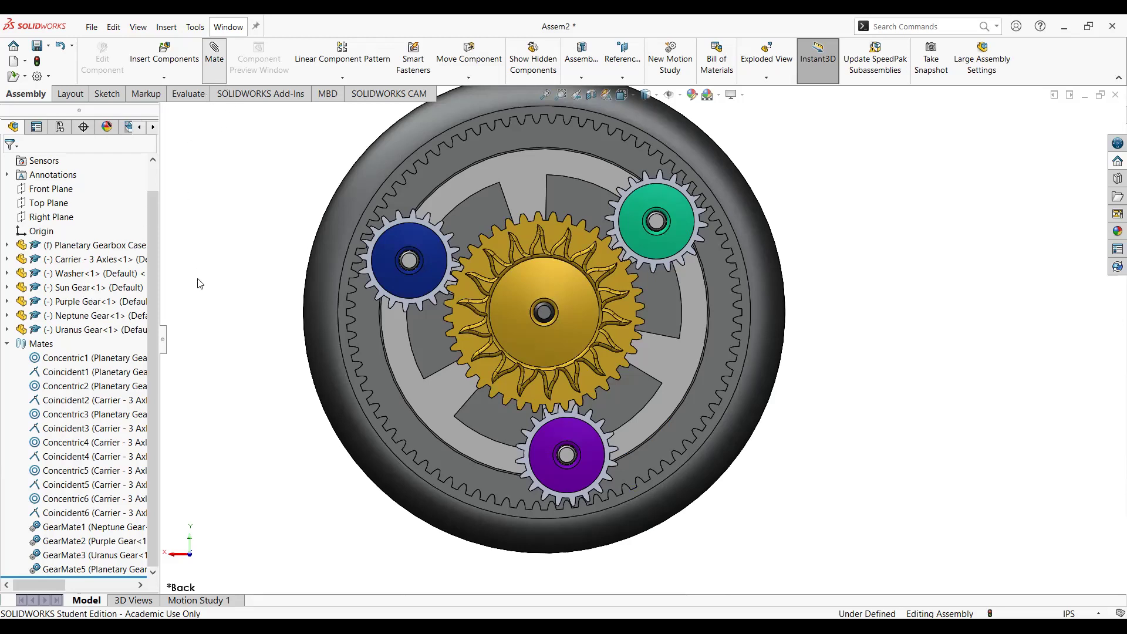
Gear-mate a Neptune gear tooth face to the case ring at 1.25:5.75
left_click(217, 75)
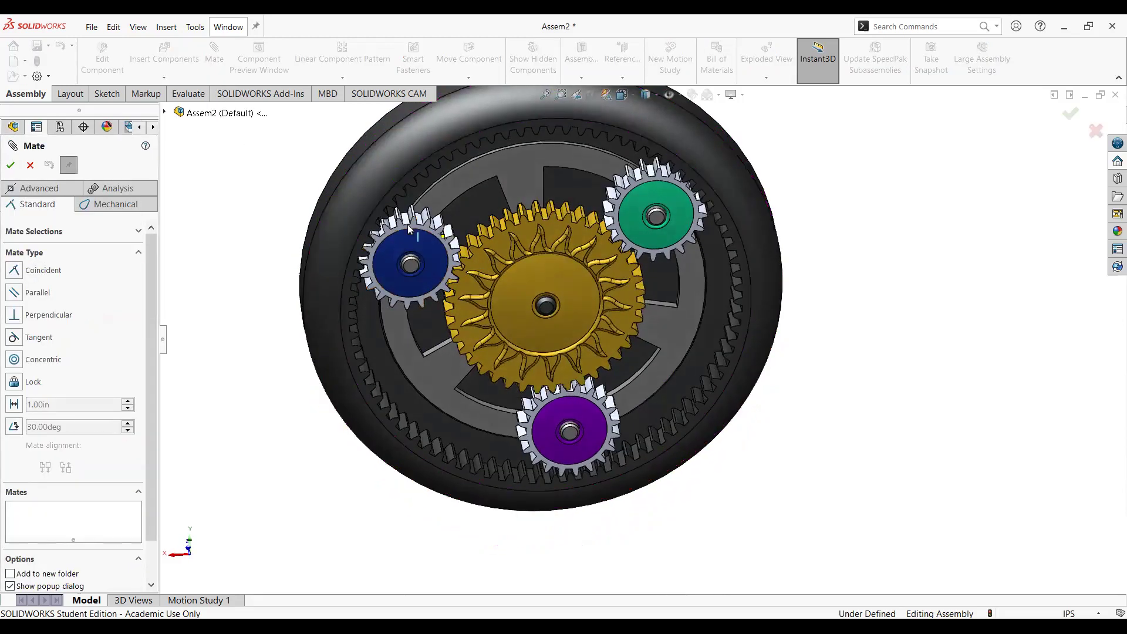
scroll(373, 205, "down", 6)
scroll(472, 285, "down", 2)
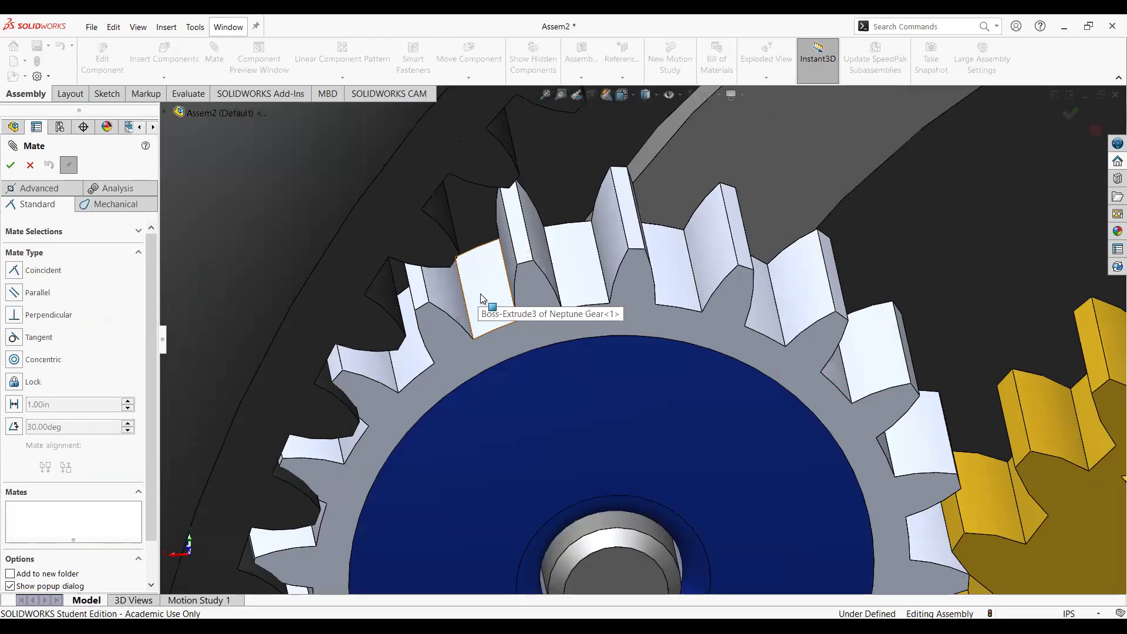
scroll(480, 293, "down", 3)
left_click(486, 304)
middle_click_drag(487, 304, 257, 205)
left_click(259, 192)
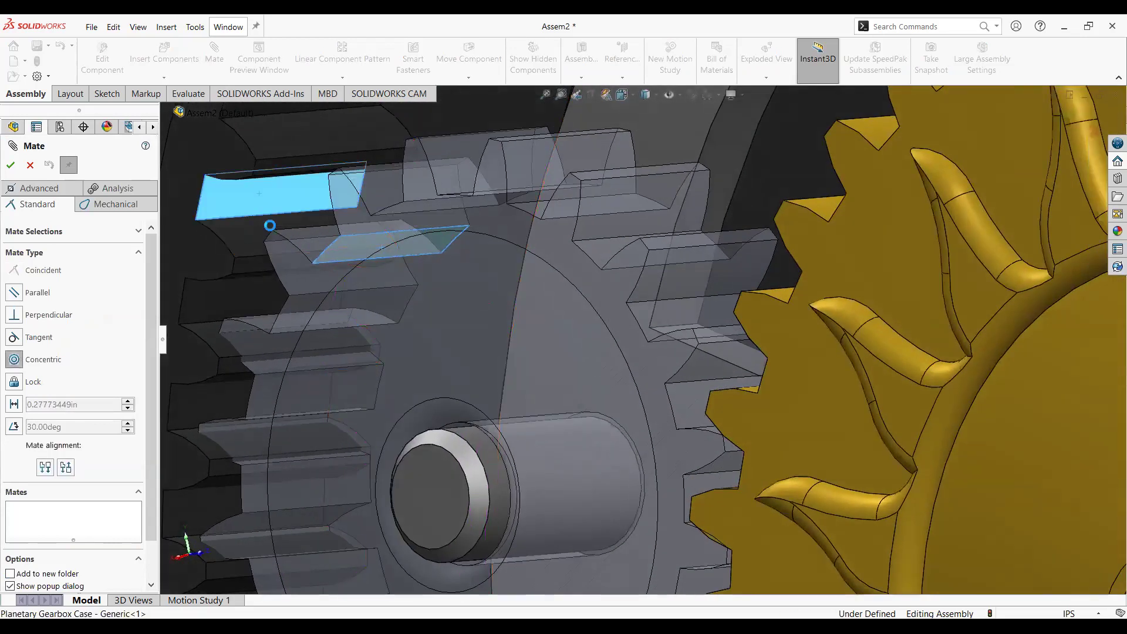
key("z")
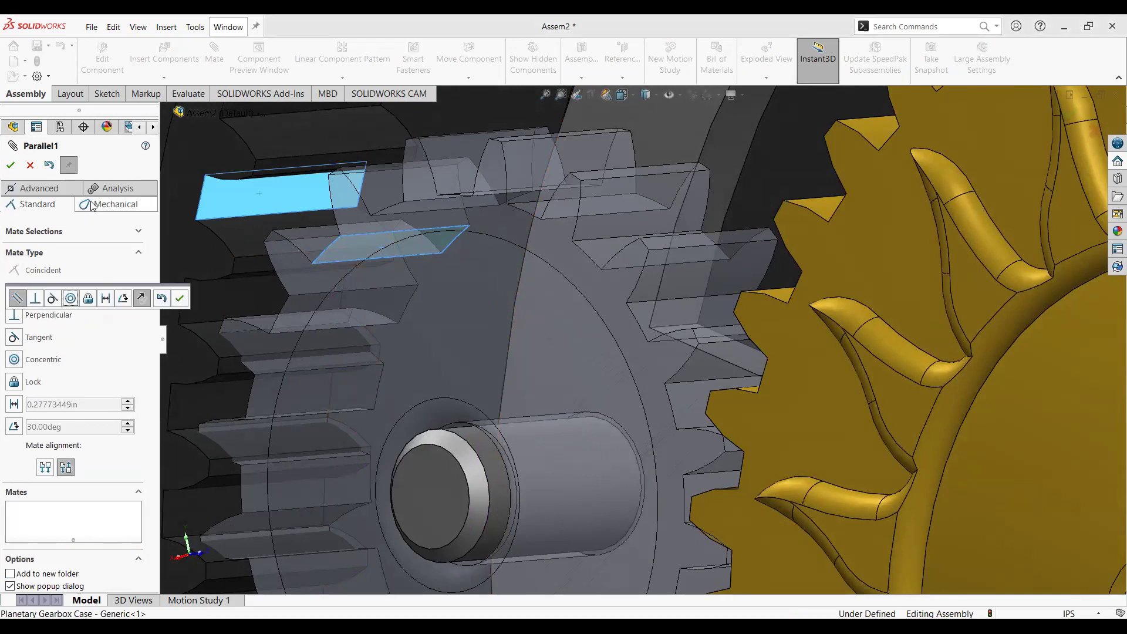
left_click(94, 206)
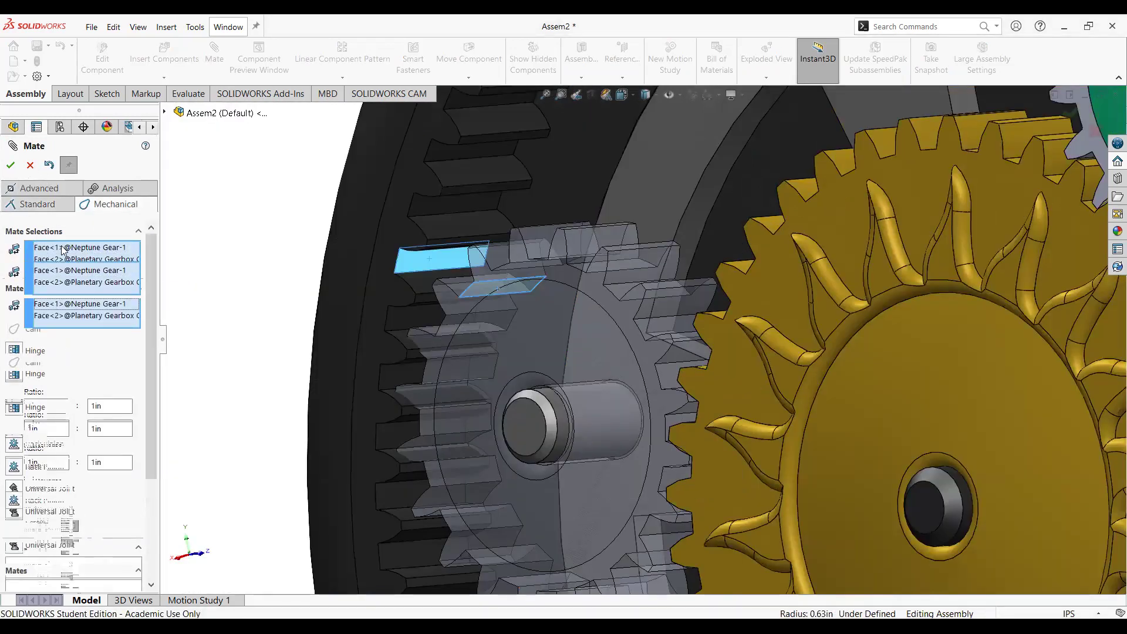
left_click(10, 165)
scroll(397, 388, "up", 3)
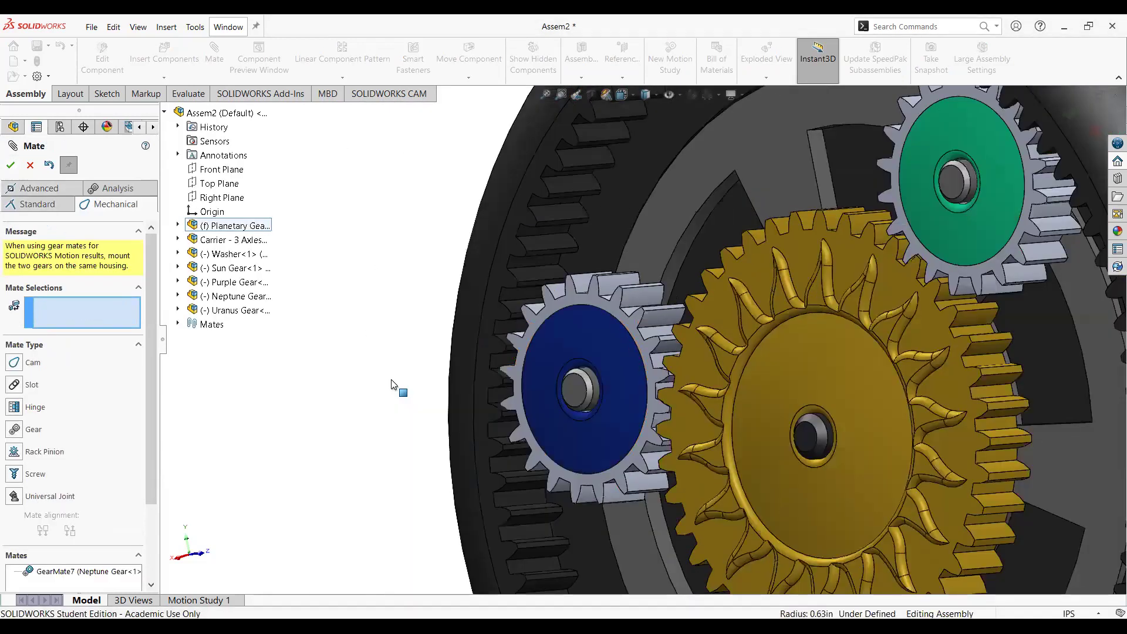
Gear-mate the Uranus gear to the case ring, then turn the gears to test
middle_click_drag(398, 387, 965, 150)
scroll(970, 186, "down", 4)
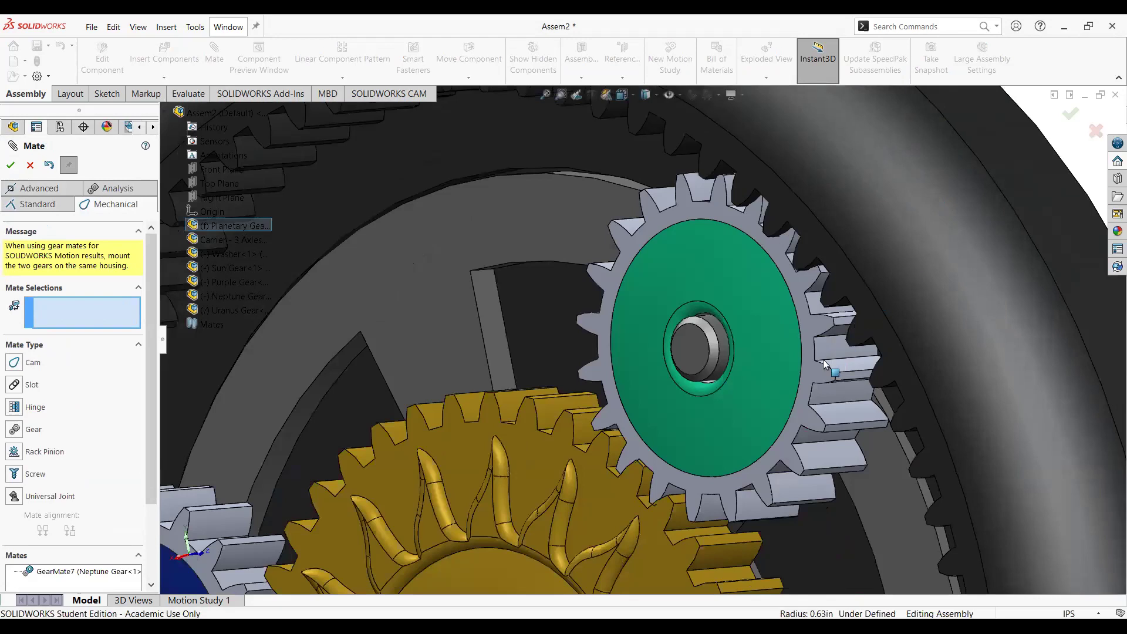
scroll(840, 361, "down", 2)
left_click(14, 429)
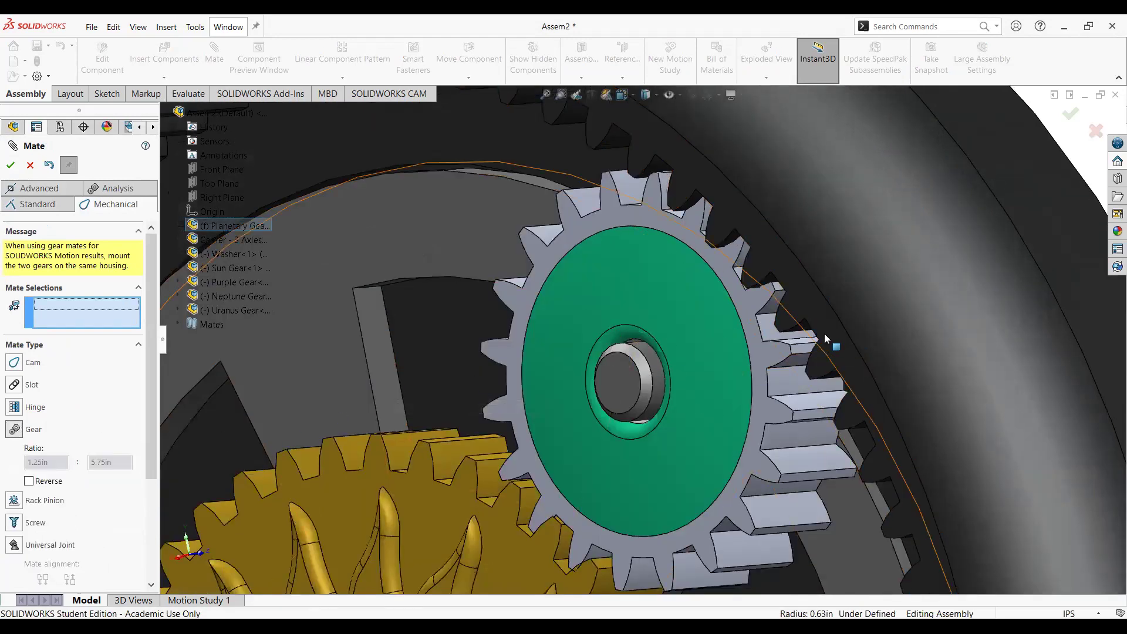
left_click(787, 378)
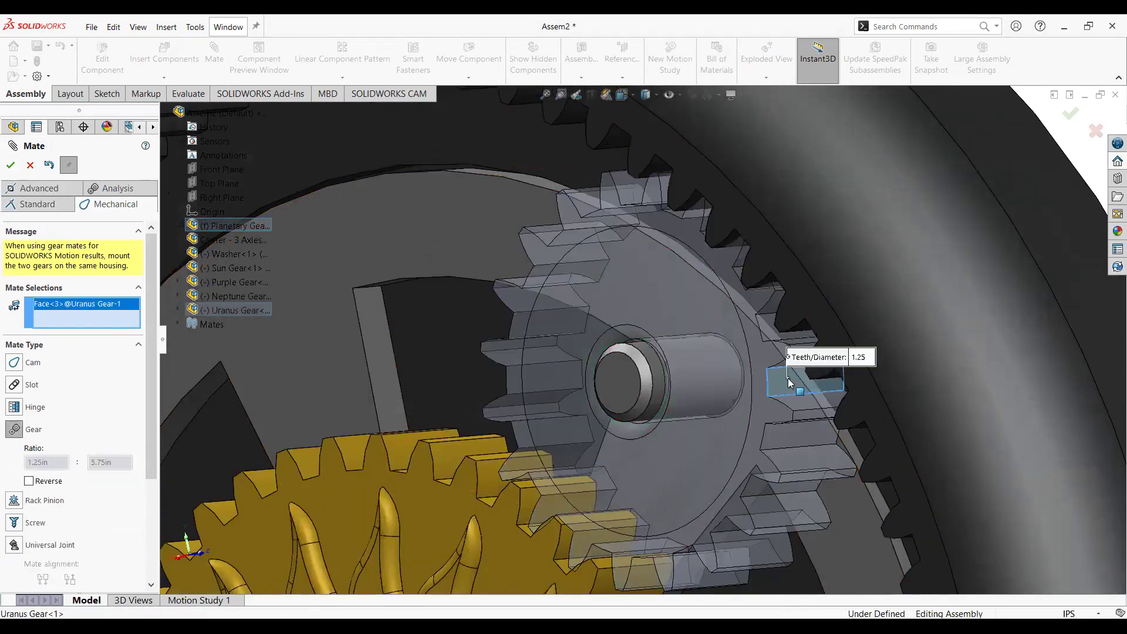
middle_click_drag(788, 378, 963, 320)
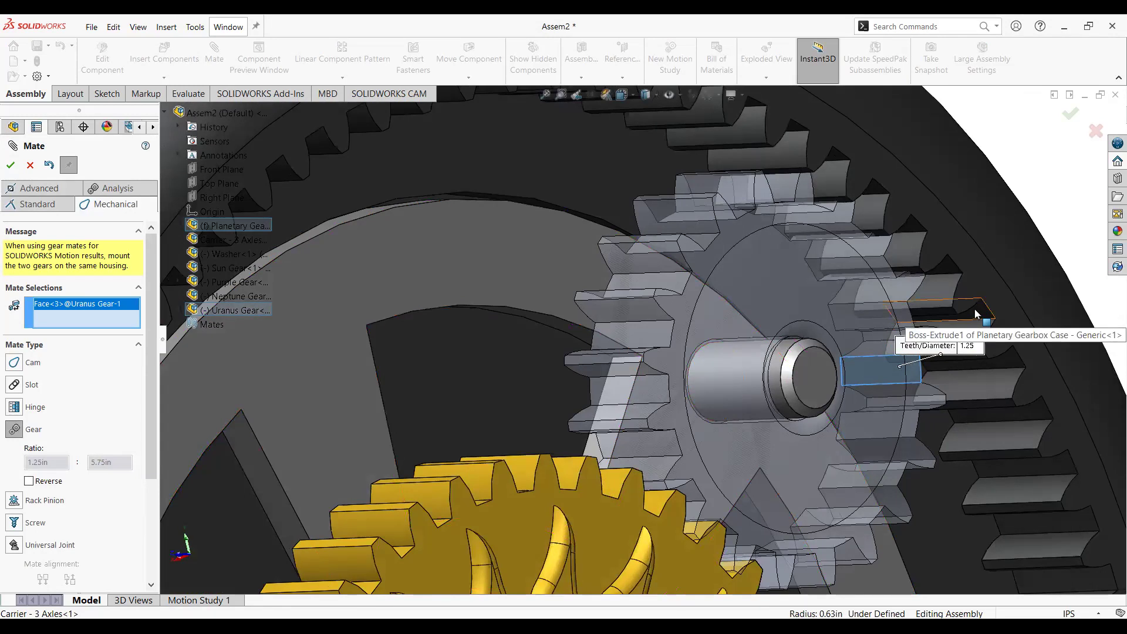
left_click(977, 314)
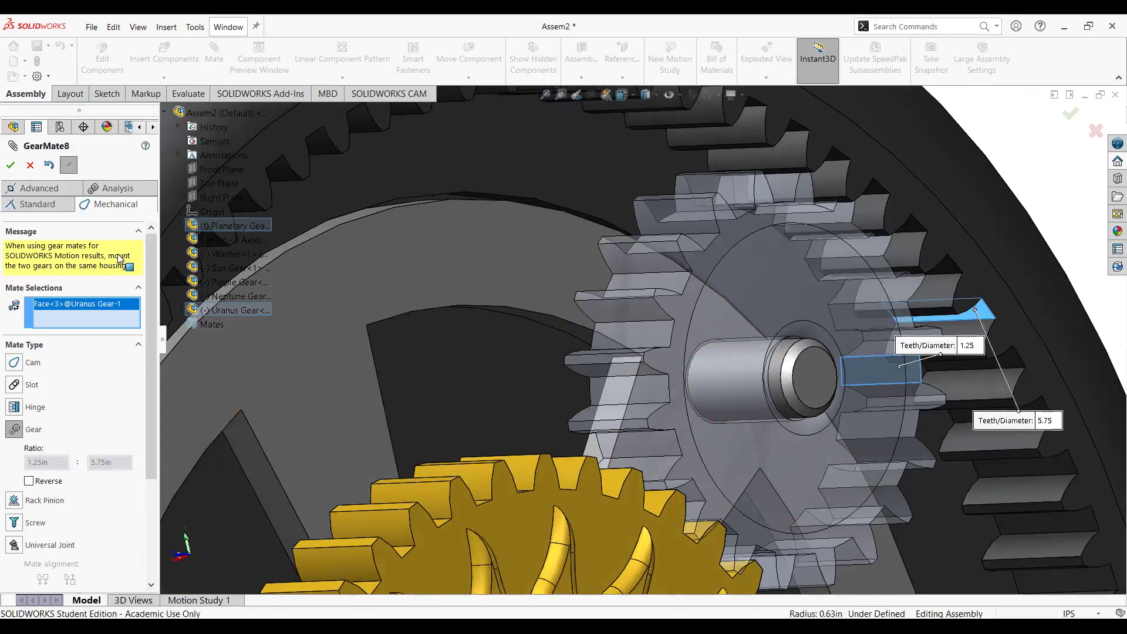
left_click(10, 165)
scroll(541, 307, "up", 5)
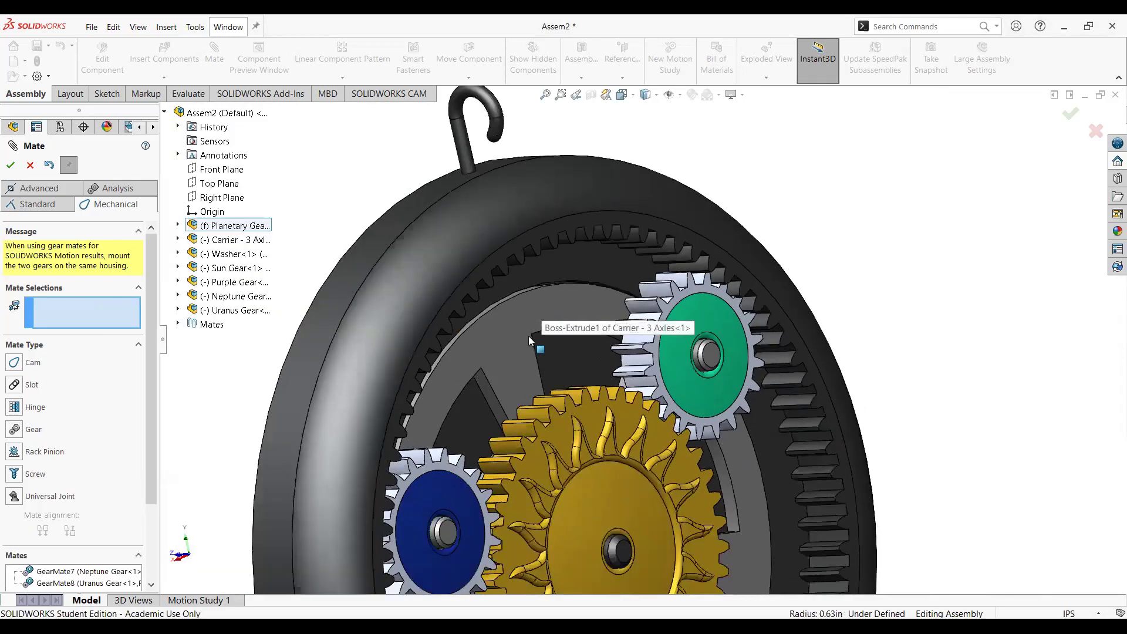
scroll(698, 539, "down", 3)
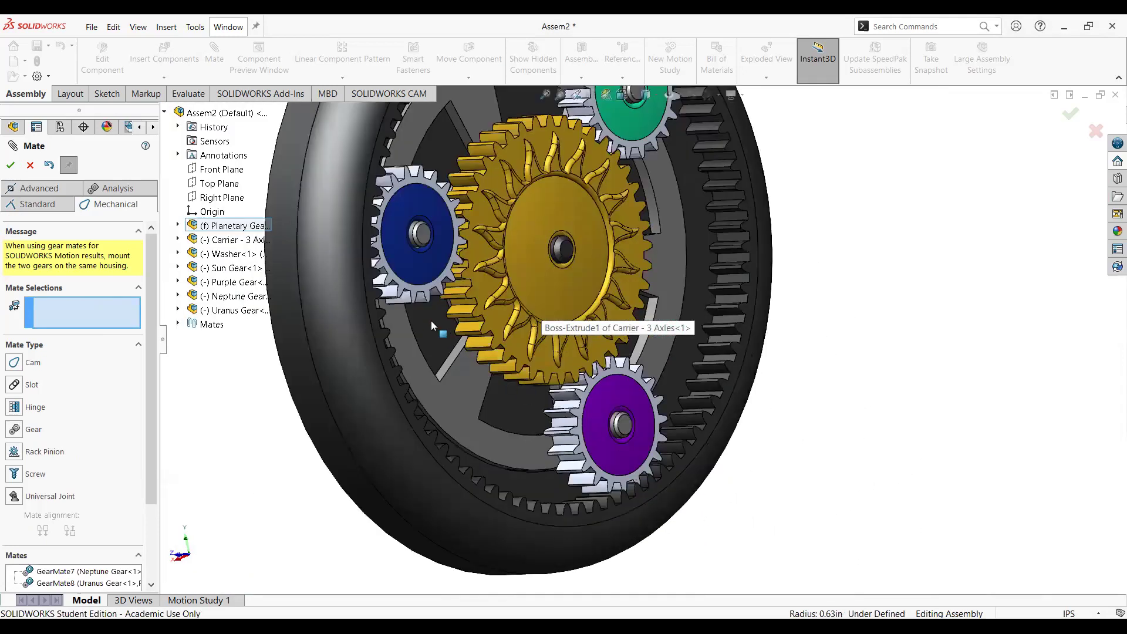
left_click_drag(611, 403, 702, 388)
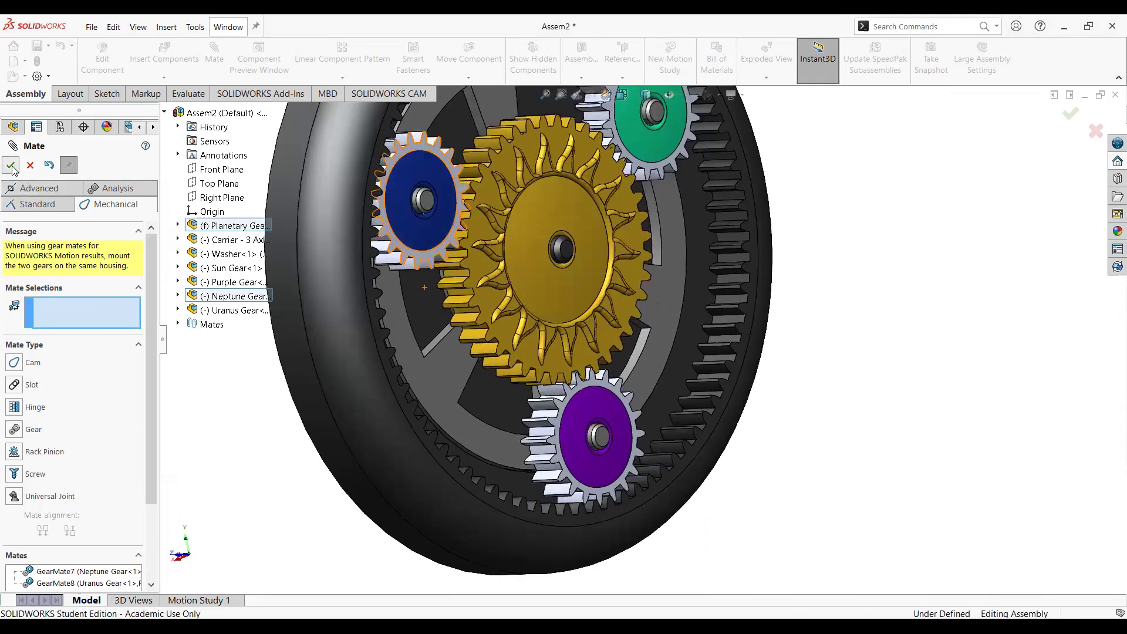
key("Escape")
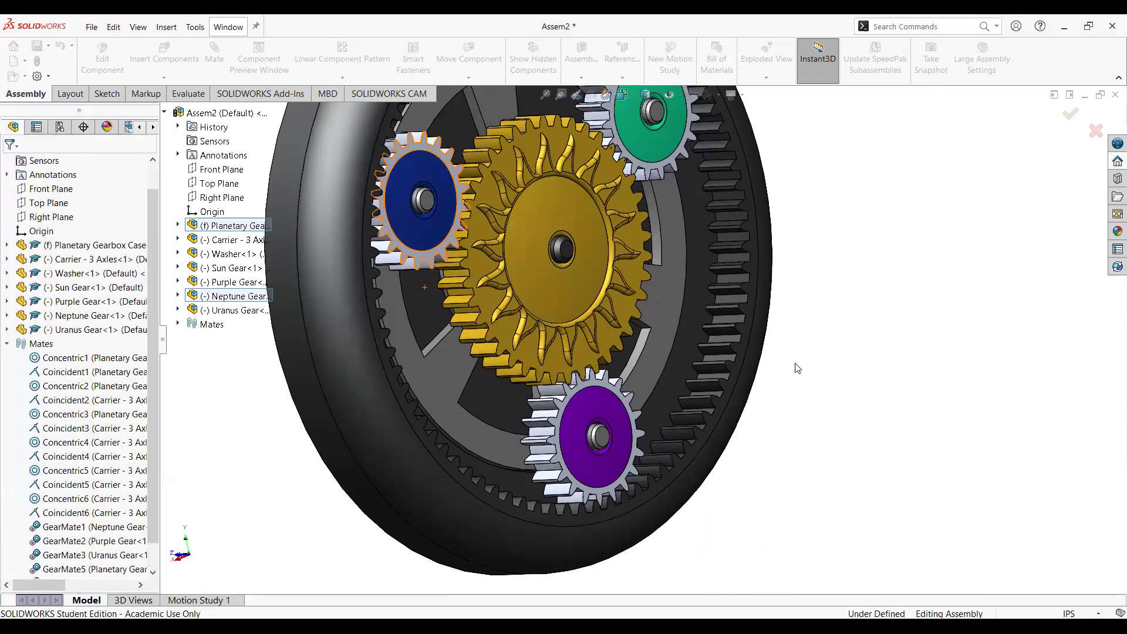
Re-centre the model and drag the blue planet gear to spin the gear train
key("f")
scroll(757, 272, "down", 2)
left_click(427, 266)
left_click_drag(544, 450, 762, 390)
left_click(762, 390)
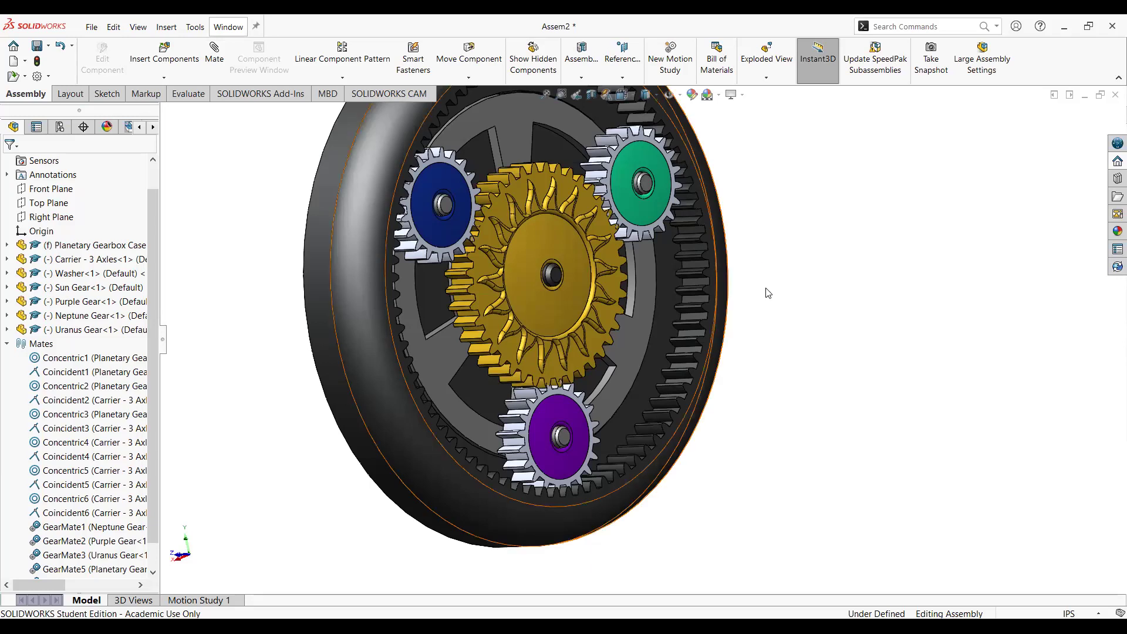
scroll(787, 319, "up", 5)
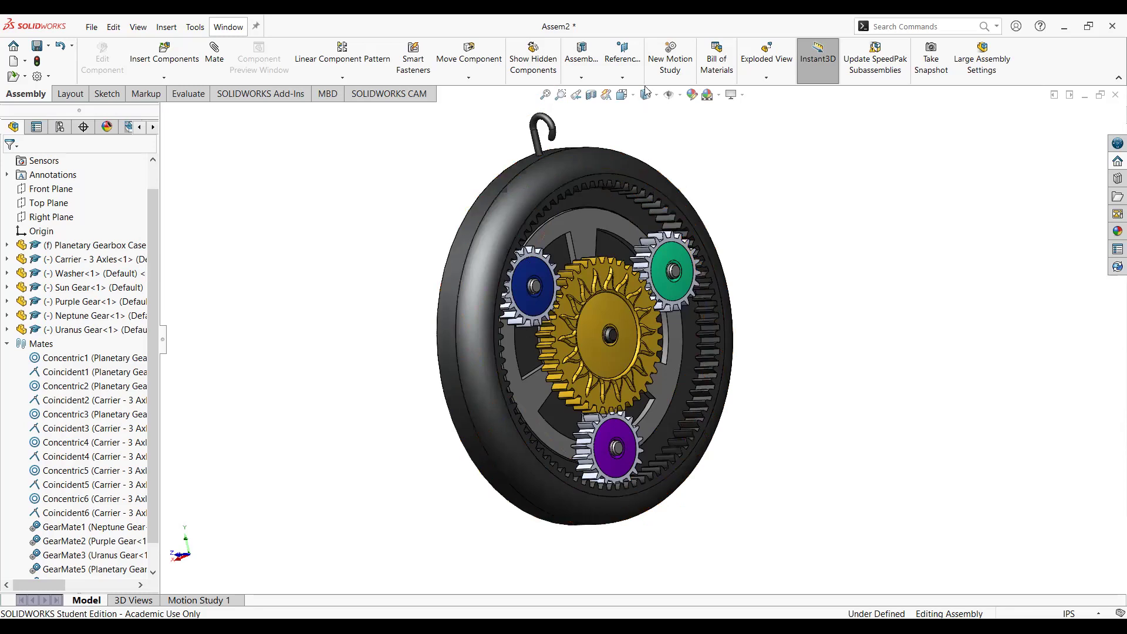
Open the Motion Study 1 timeline and delete the extra second motion study
left_click(671, 59)
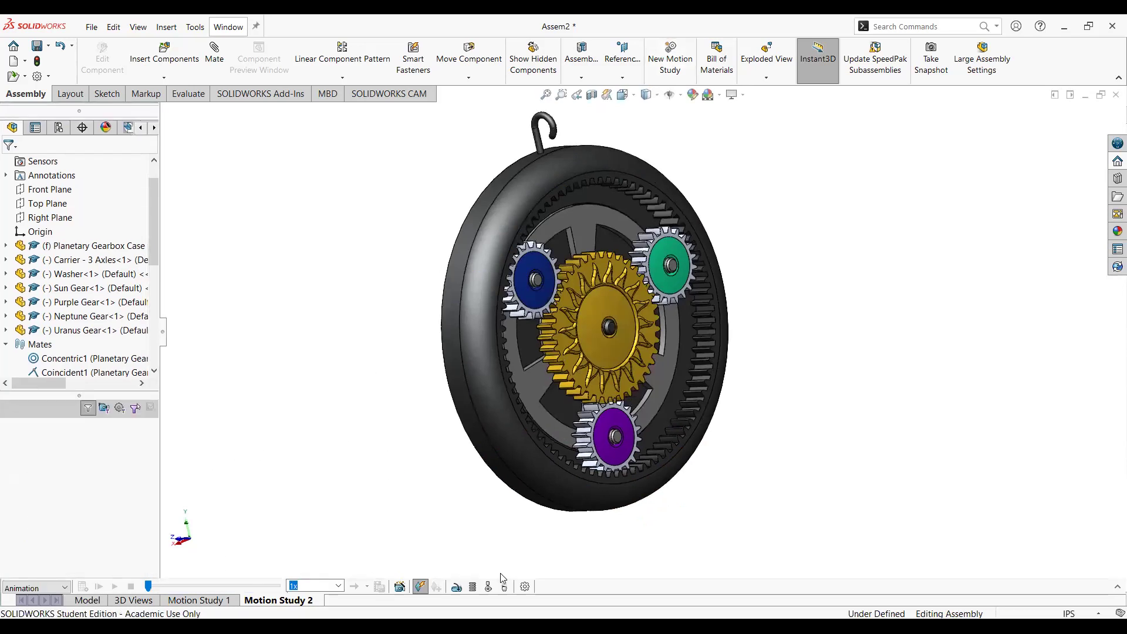
left_click(1116, 587)
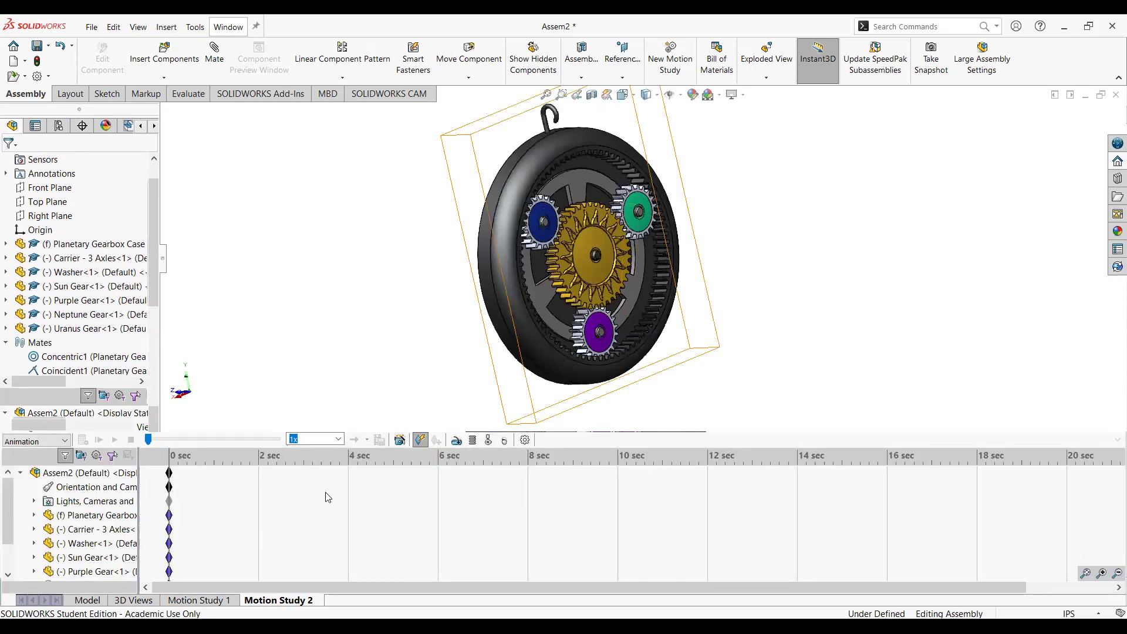
left_click(202, 599)
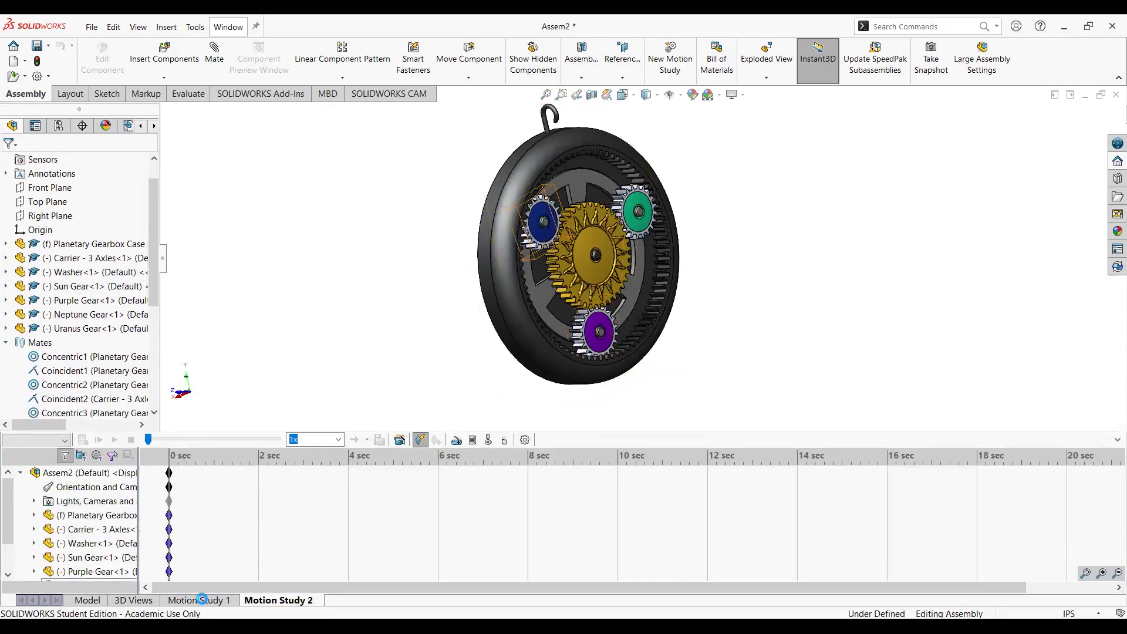
left_click(271, 600)
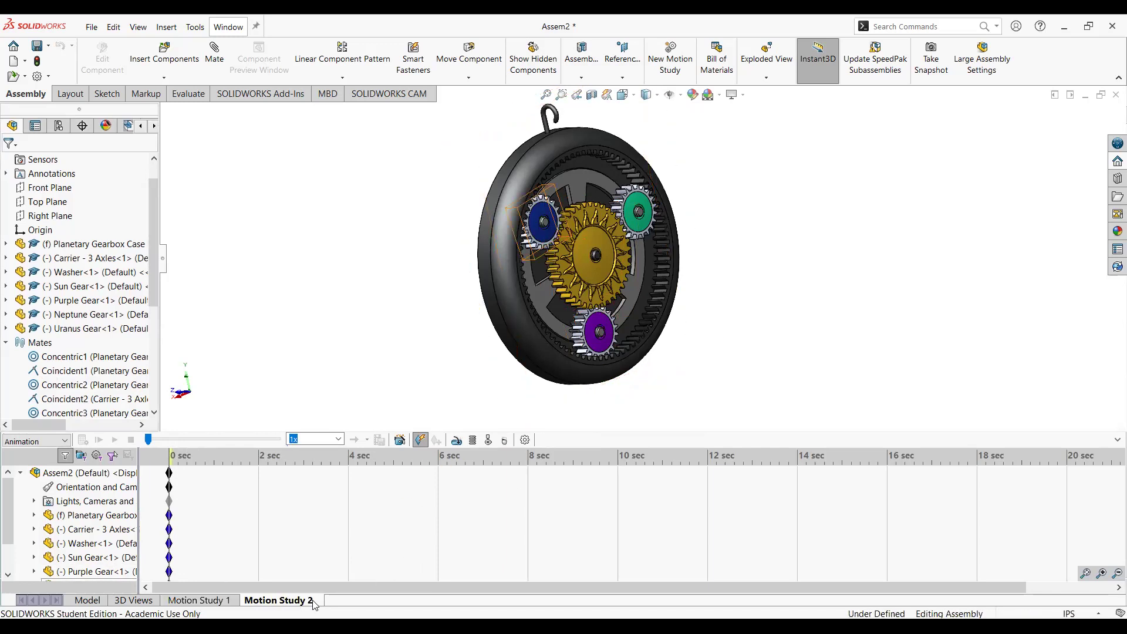
right_click(313, 602)
left_click(312, 557)
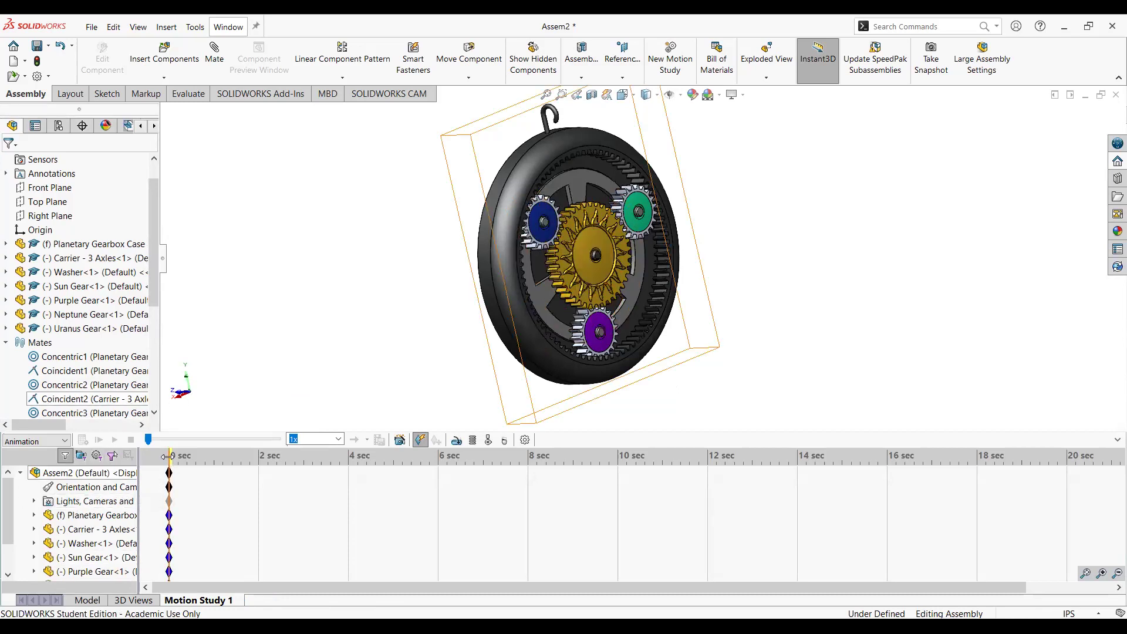
Extend the study time bar to about 5 sec and start a motor
left_click_drag(167, 456, 395, 488)
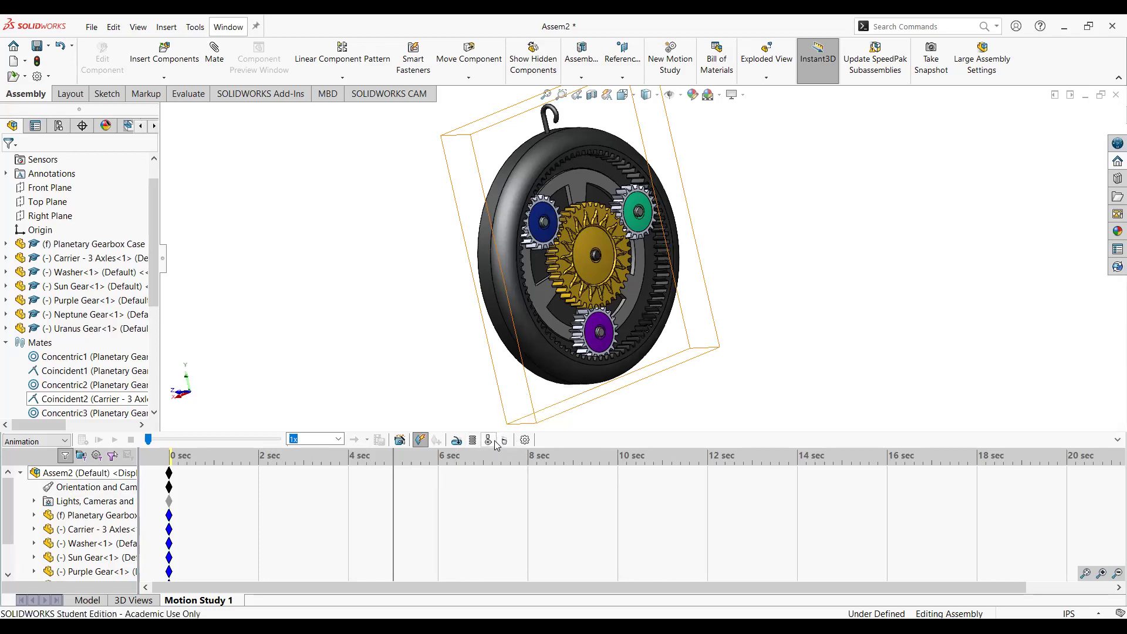
left_click(456, 441)
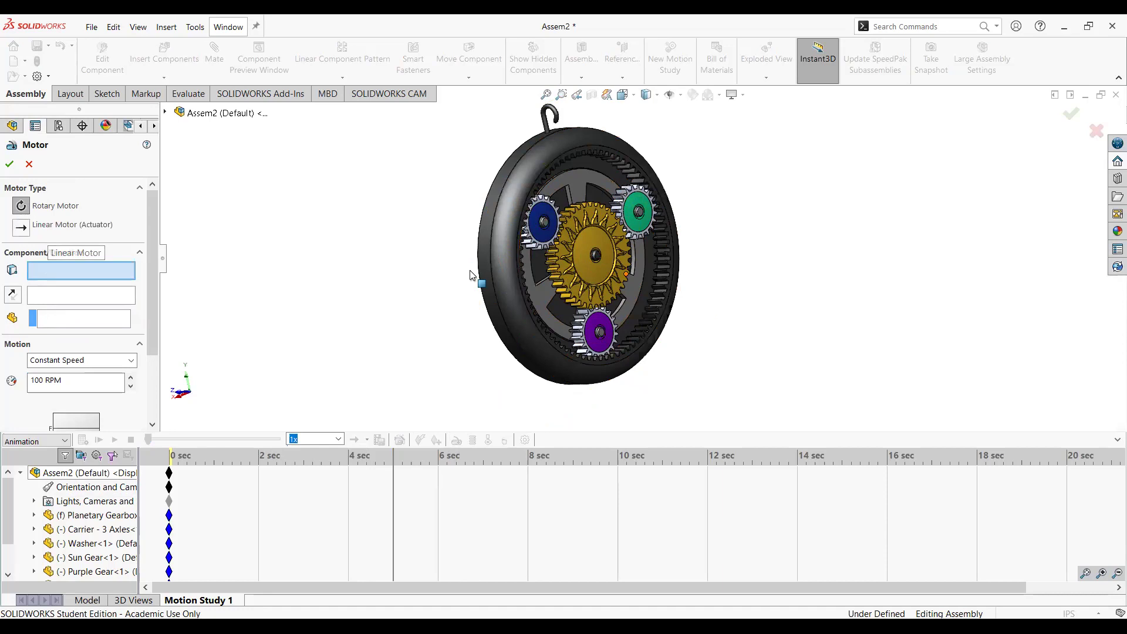
Drive the Sun Gear face with a reversed rotary motor at 20 RPM
scroll(576, 268, "down", 2)
scroll(575, 269, "down", 2)
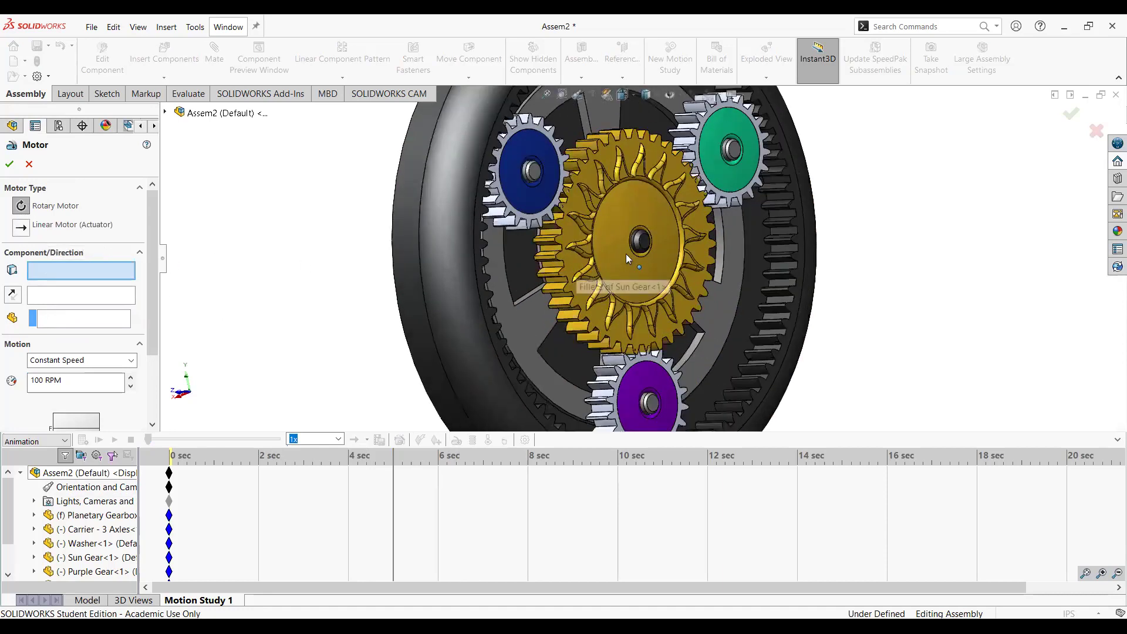
left_click(591, 184)
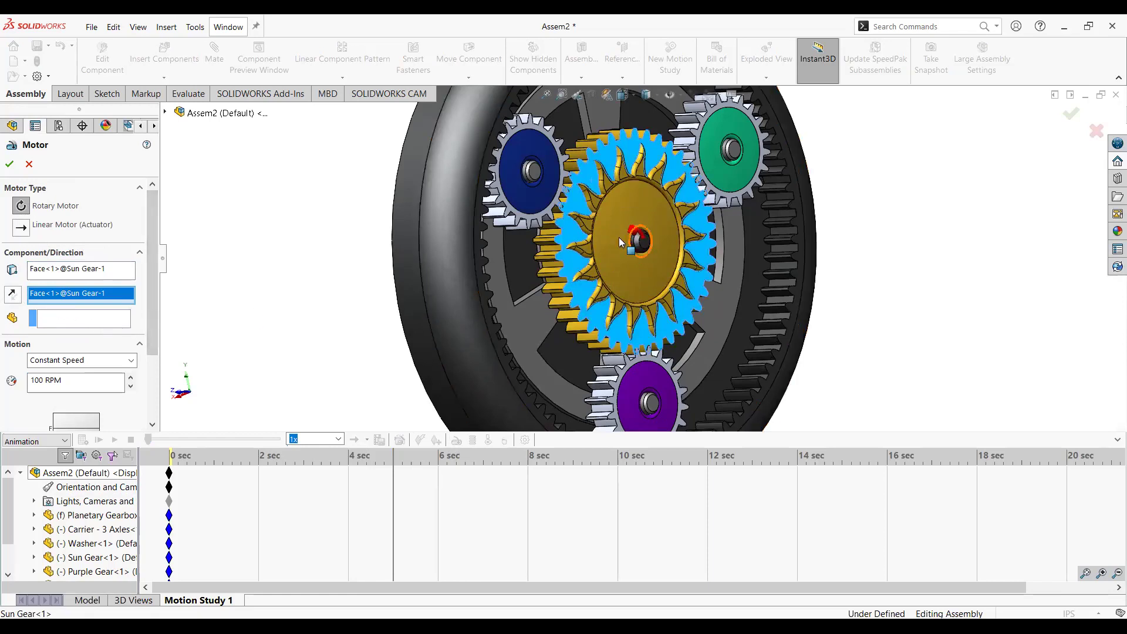
left_click(12, 294)
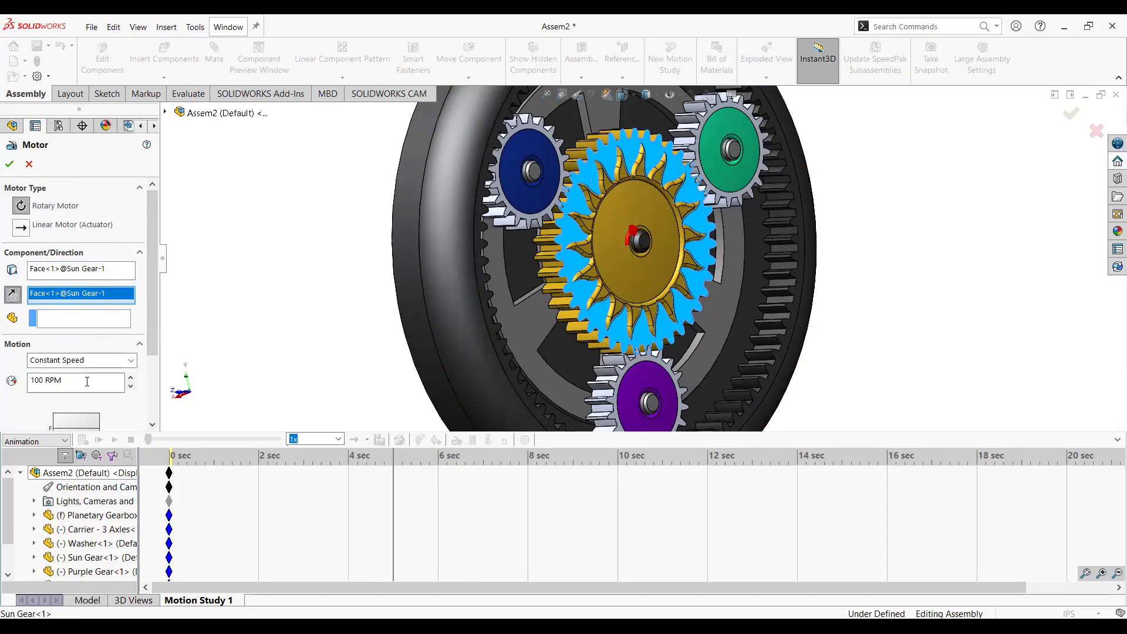
left_click(39, 381)
double_click(40, 381)
type("20")
Accept RotaryMotor1 and play the 5-second animation from the start
left_click(10, 164)
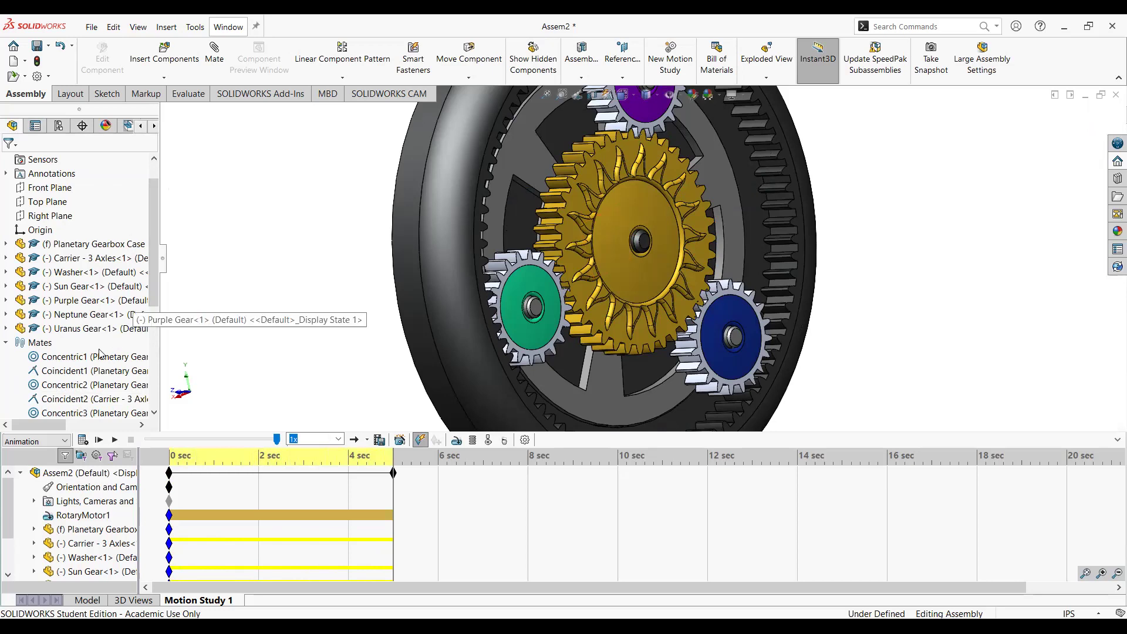
left_click(99, 441)
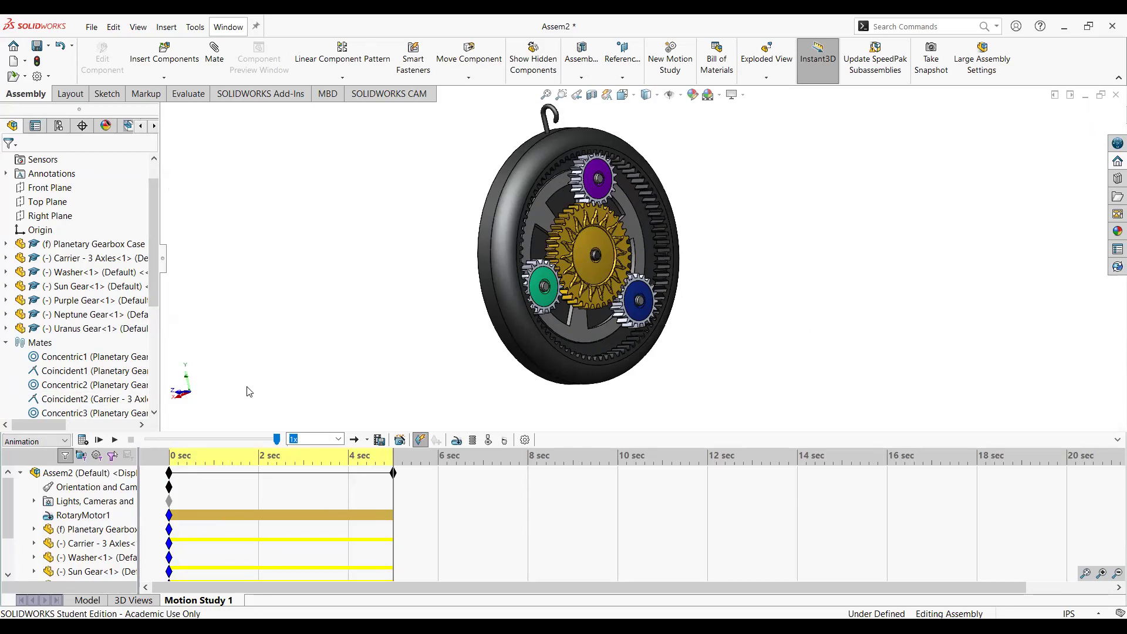
left_click(100, 440)
left_click(339, 440)
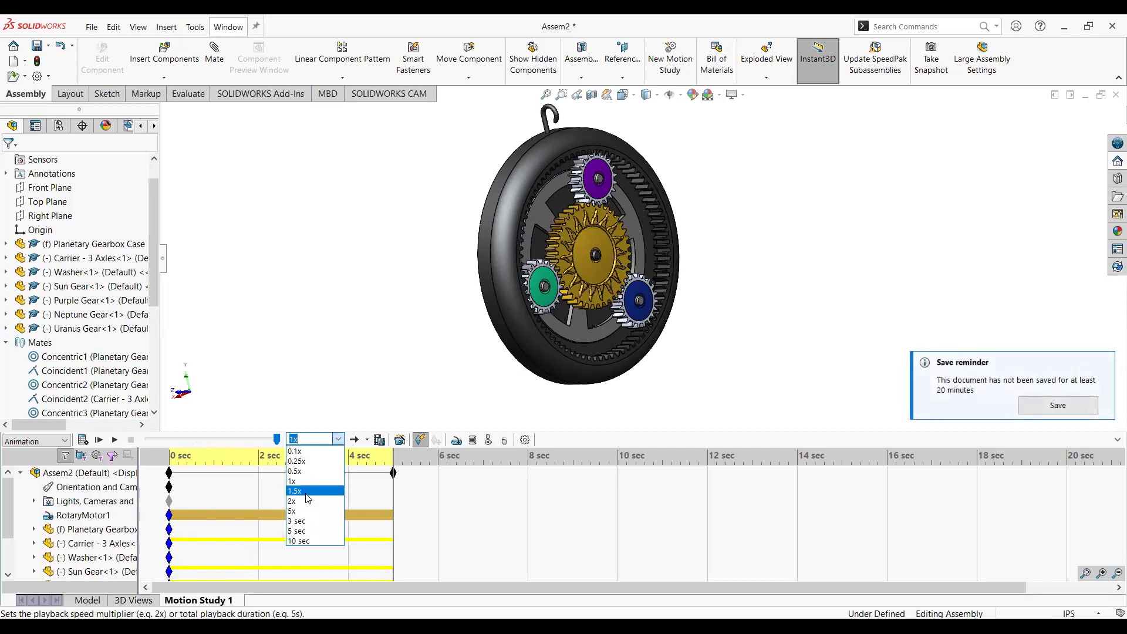
left_click(310, 502)
left_click(99, 439)
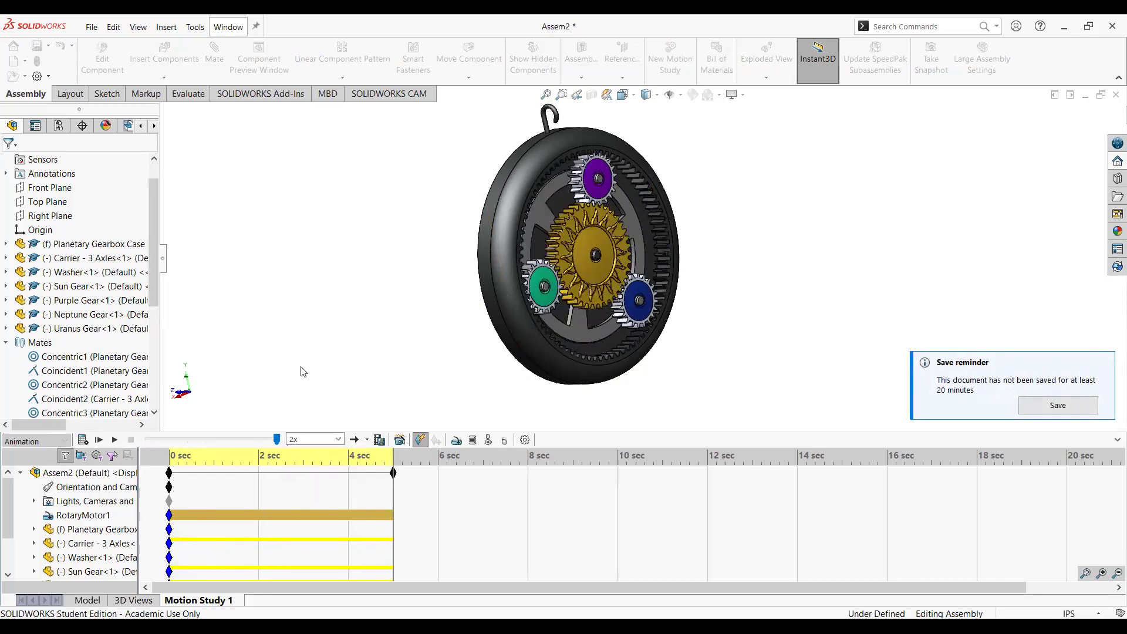
left_click(337, 440)
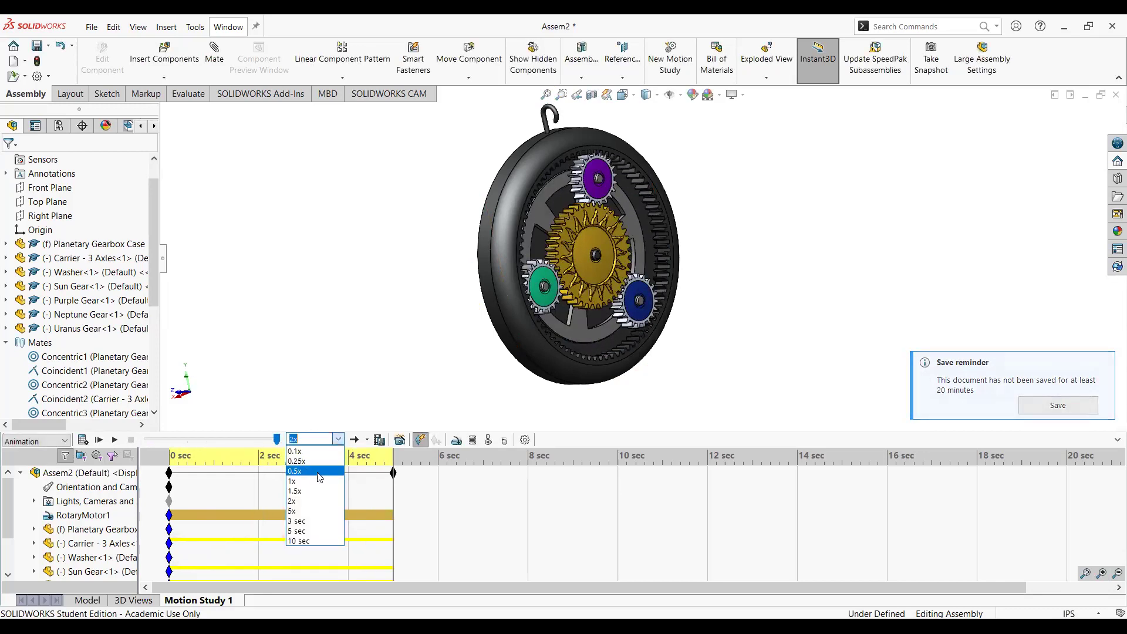
key("Return")
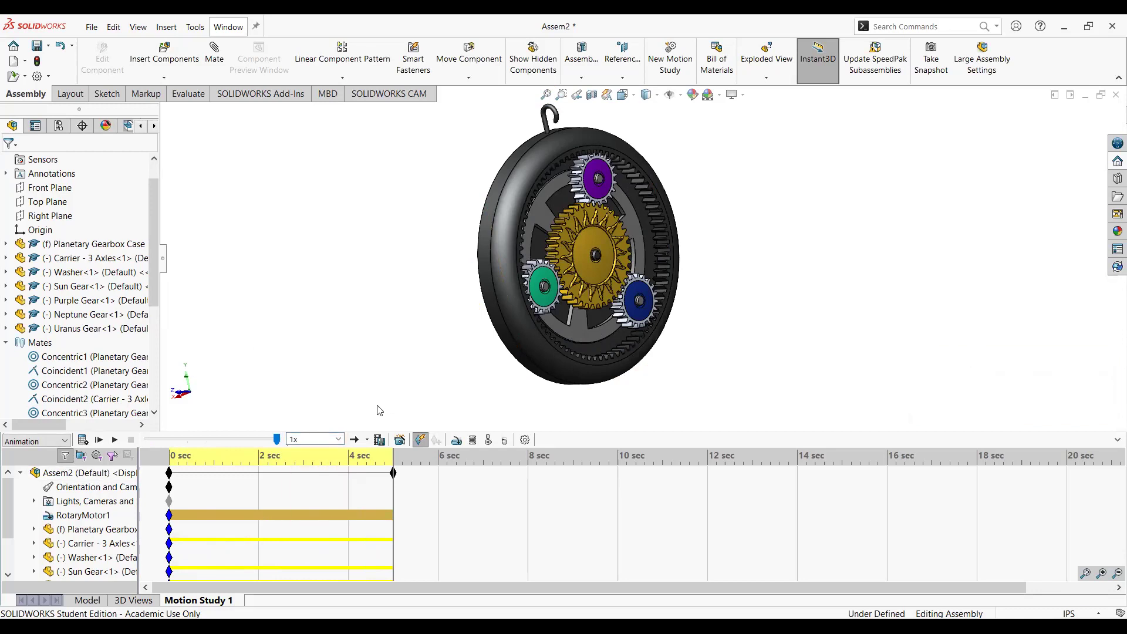
left_click(379, 443)
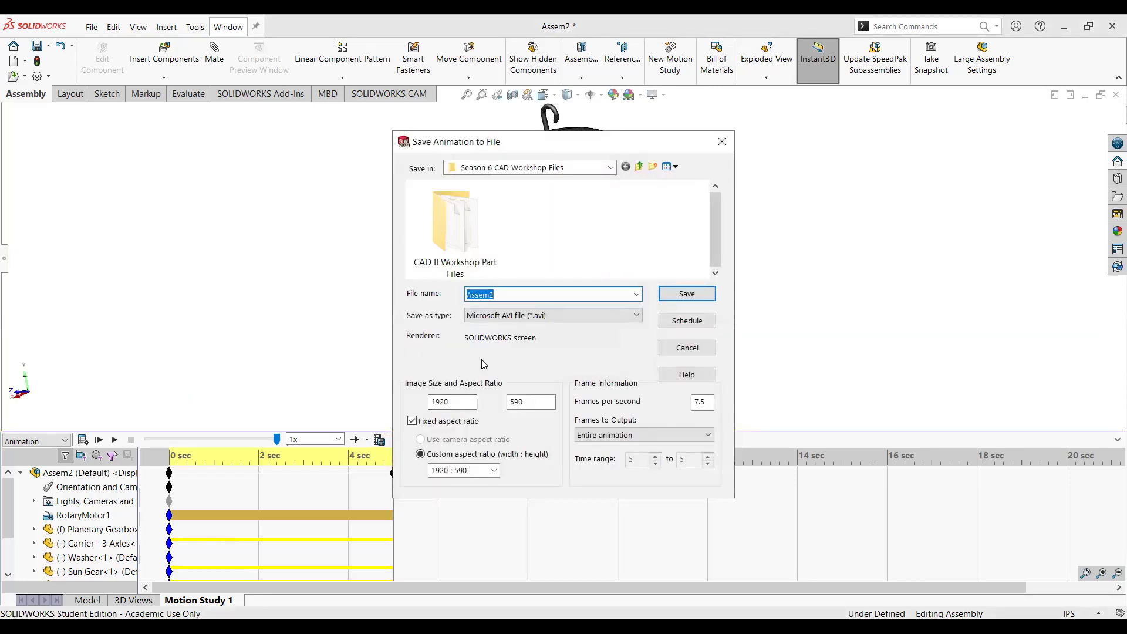
left_click(572, 316)
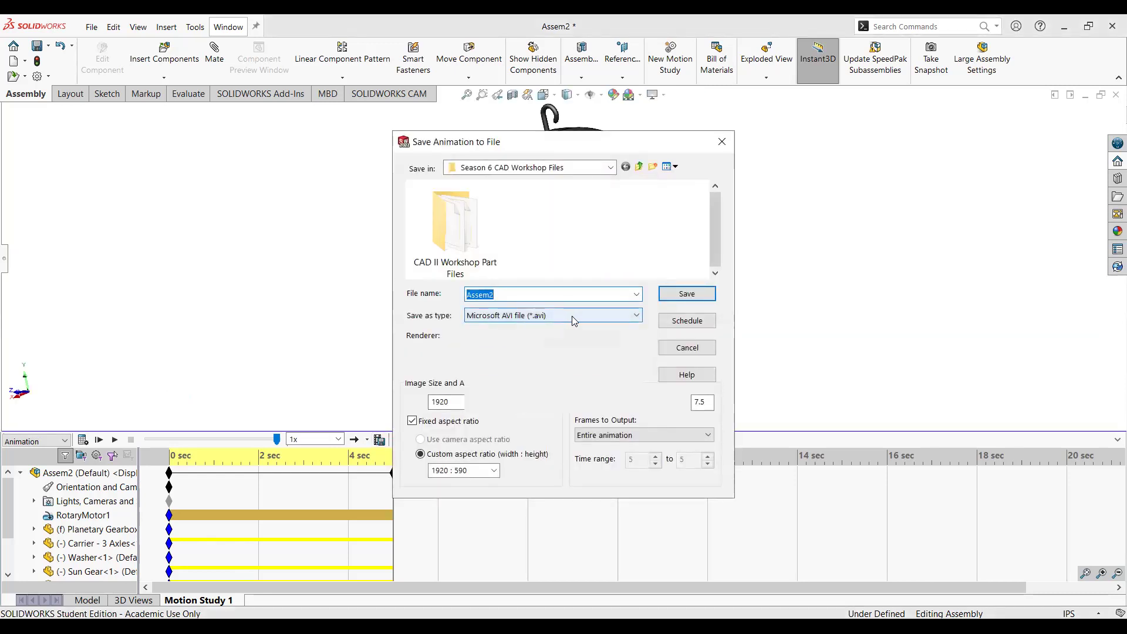
left_click(569, 355)
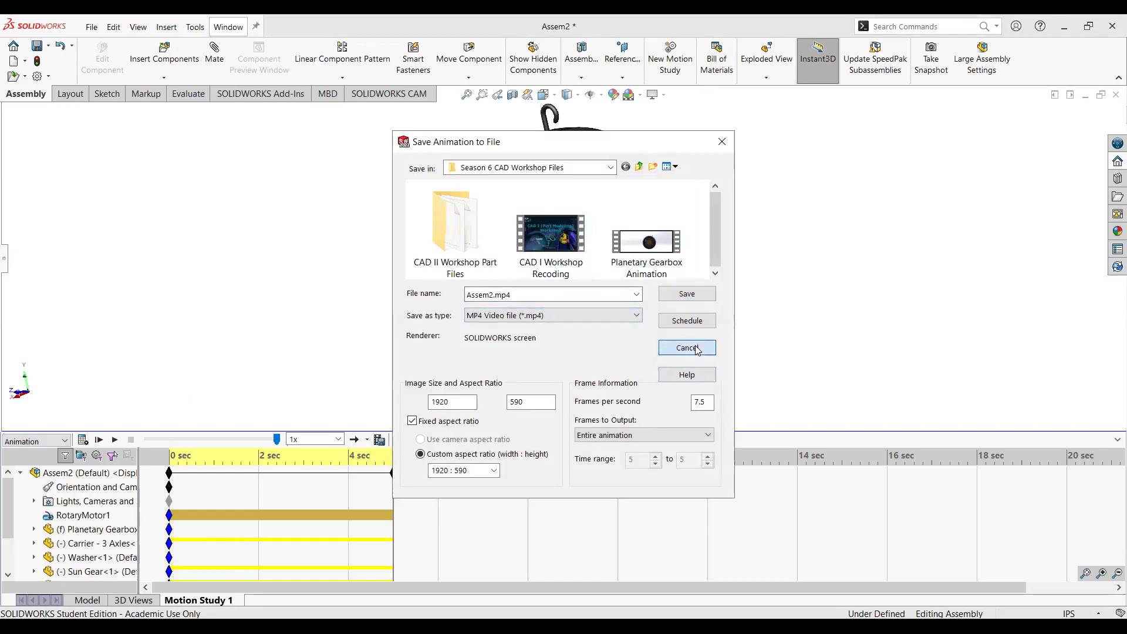
left_click(712, 297)
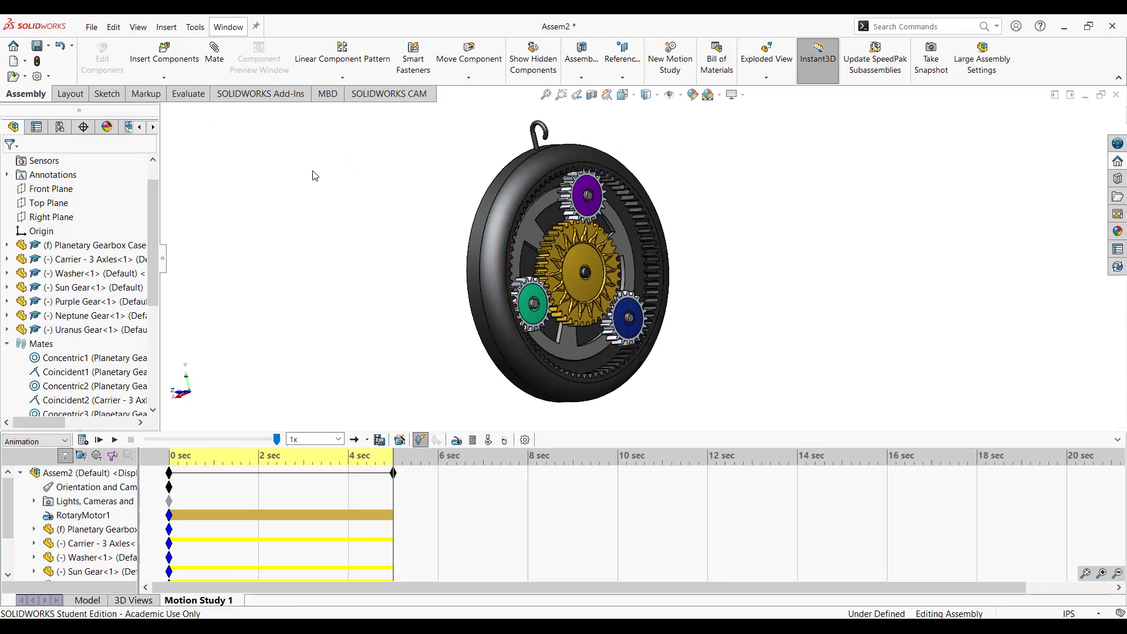
Collapse the MotionManager, then rebuild and save the Assem2 assembly
left_click(1118, 439)
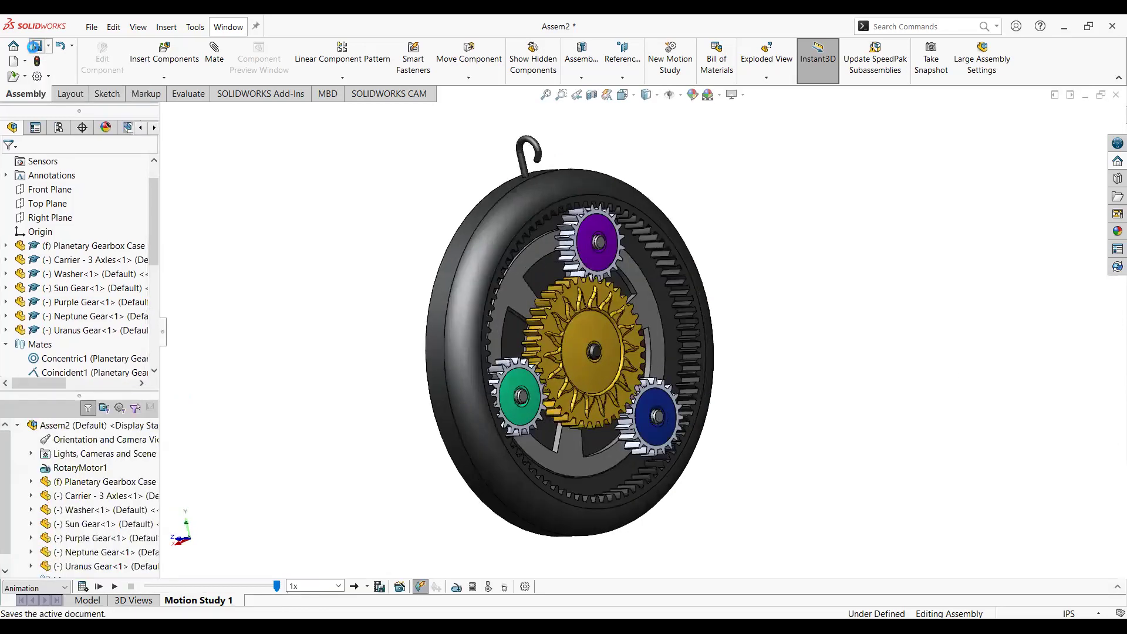
left_click(35, 47)
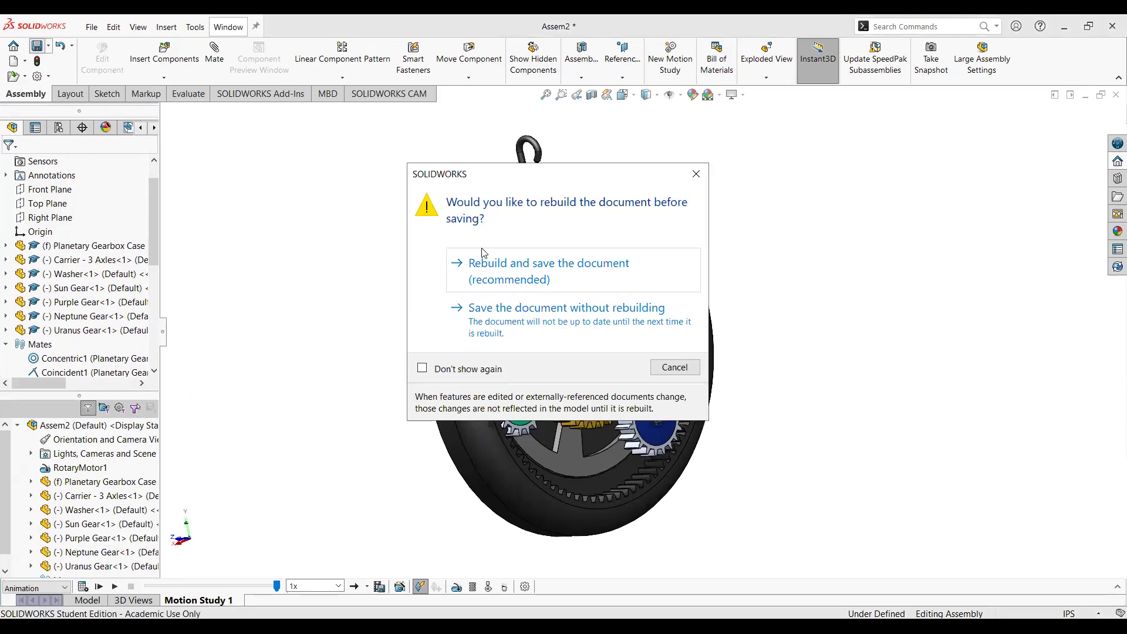
left_click(495, 269)
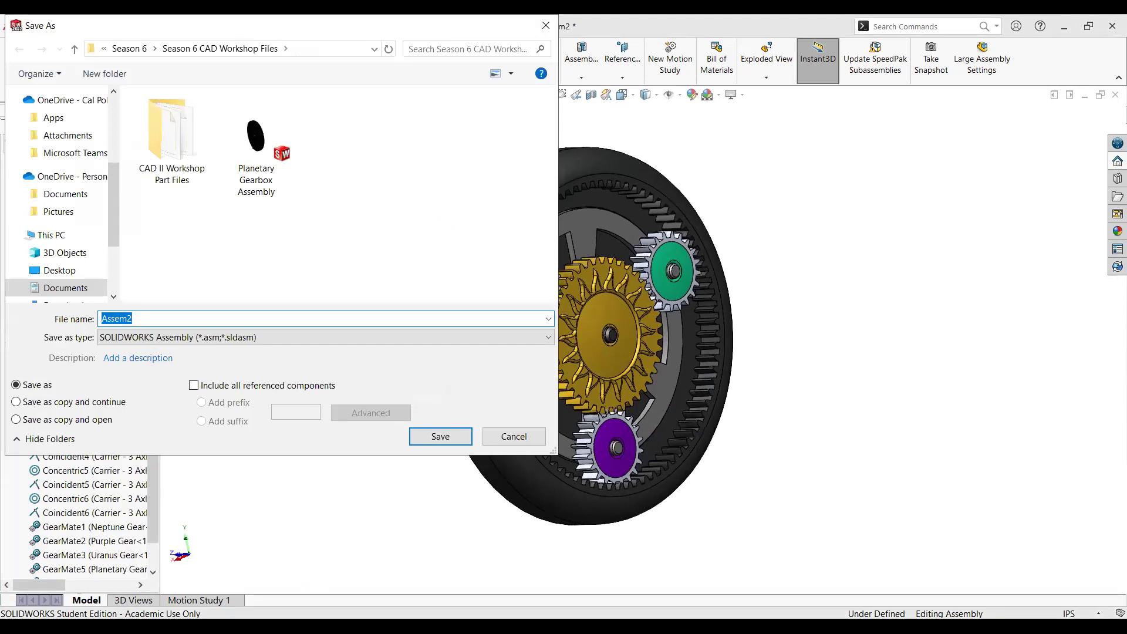
Save the assembly as 'Planetary Gearbox Assembly', replacing the existing file
type("Planetary ")
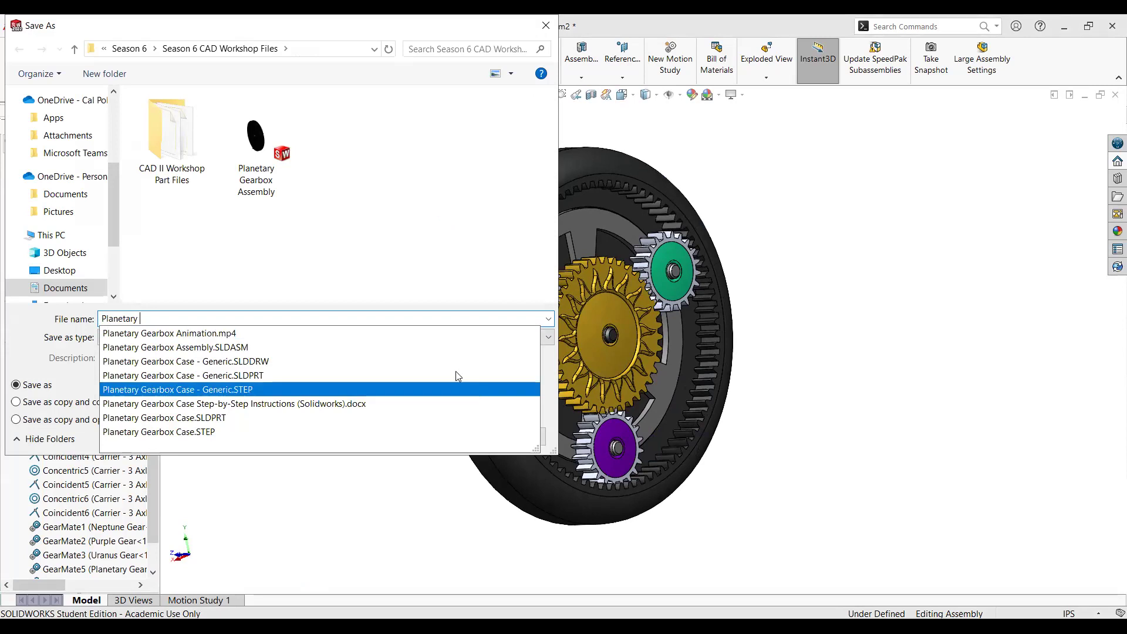
type("Gearbox ")
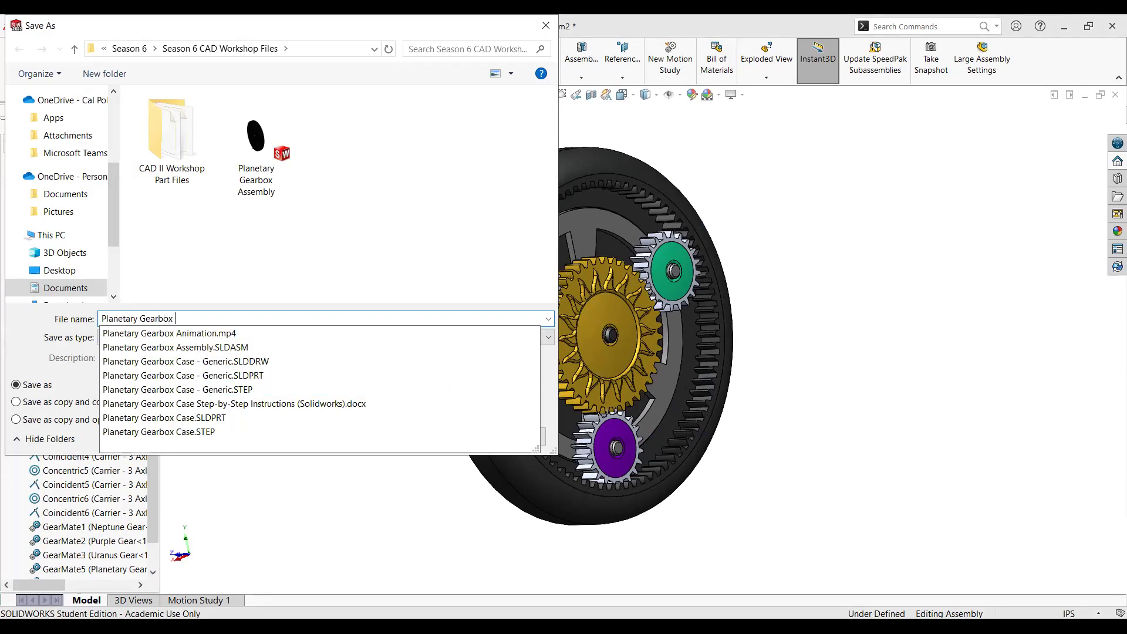
type("Assm")
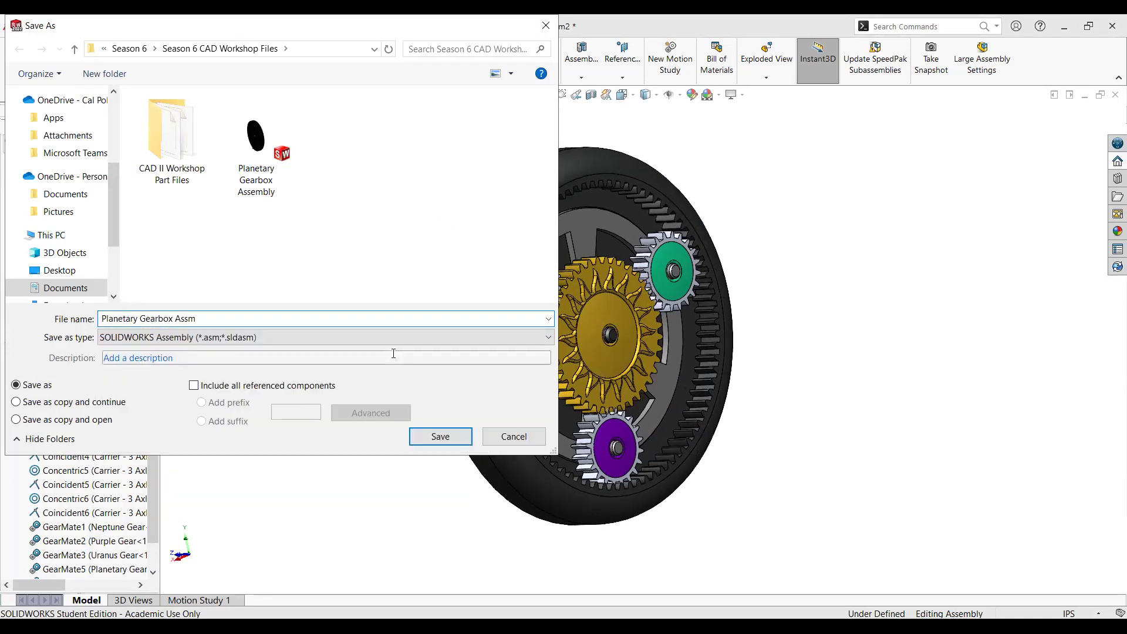
left_click(188, 318)
type("e")
key("End")
type("bly")
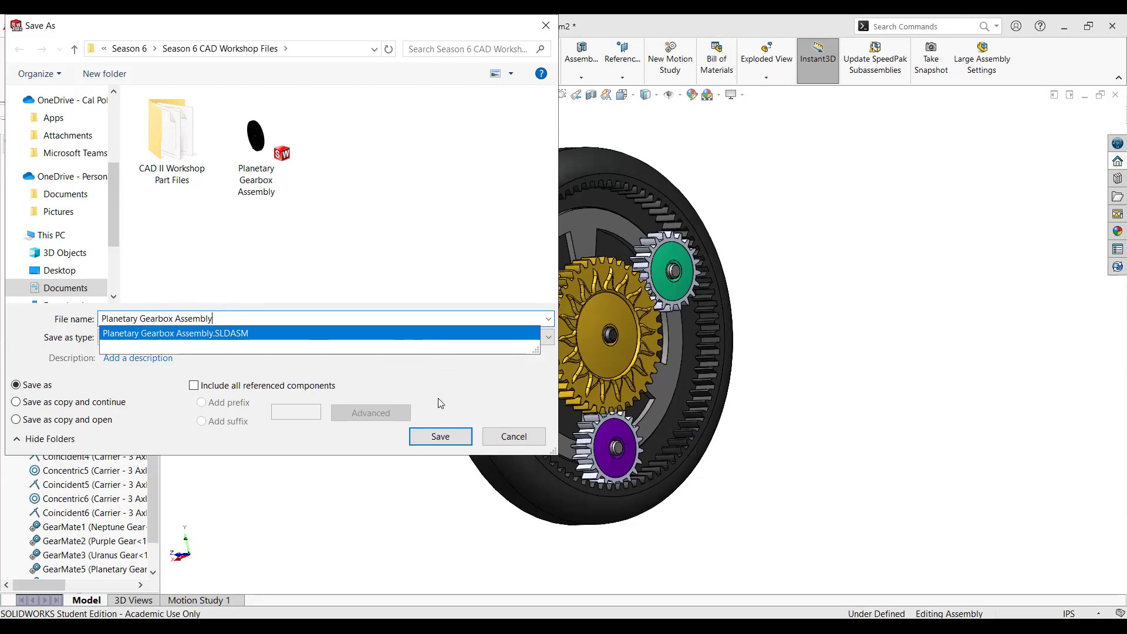
left_click(442, 437)
left_click(610, 327)
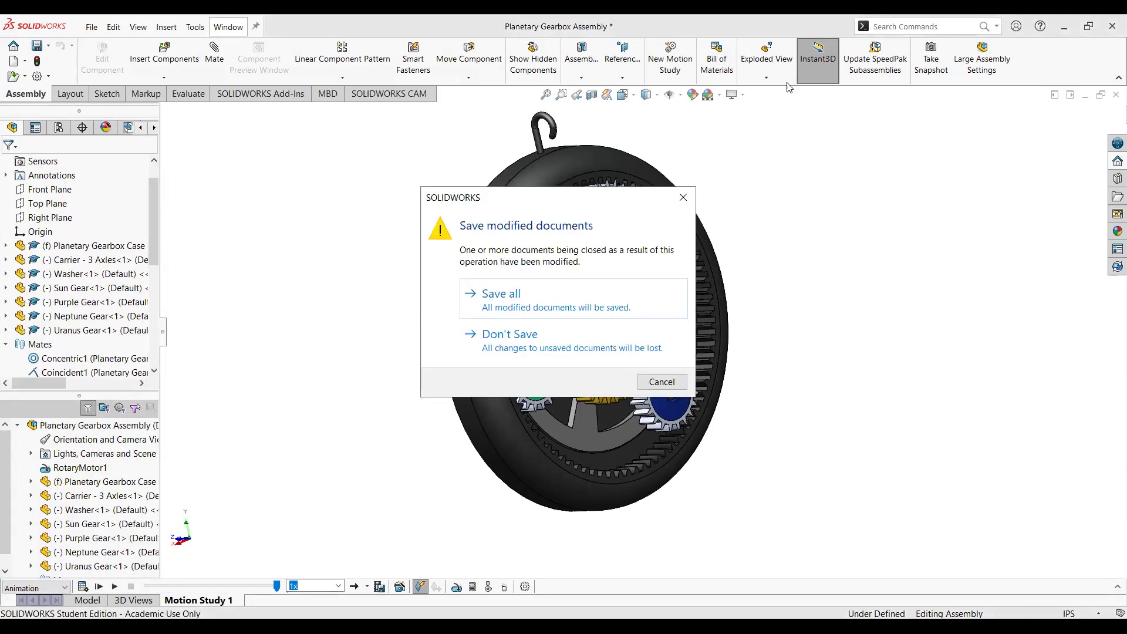
Choose Save all to save every modified document
left_click(540, 294)
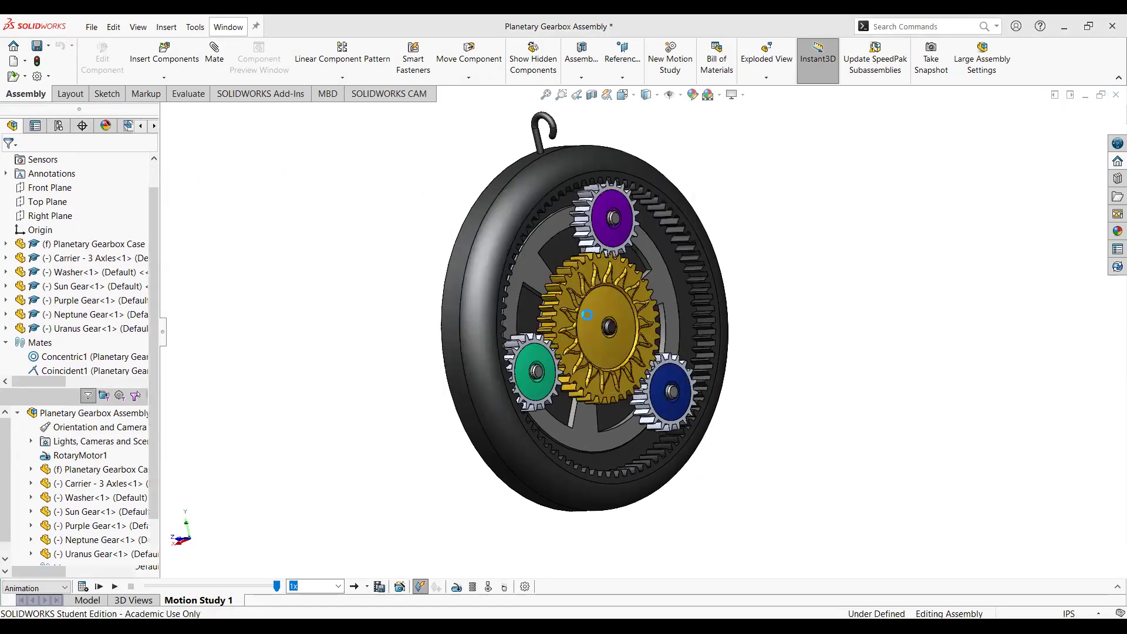
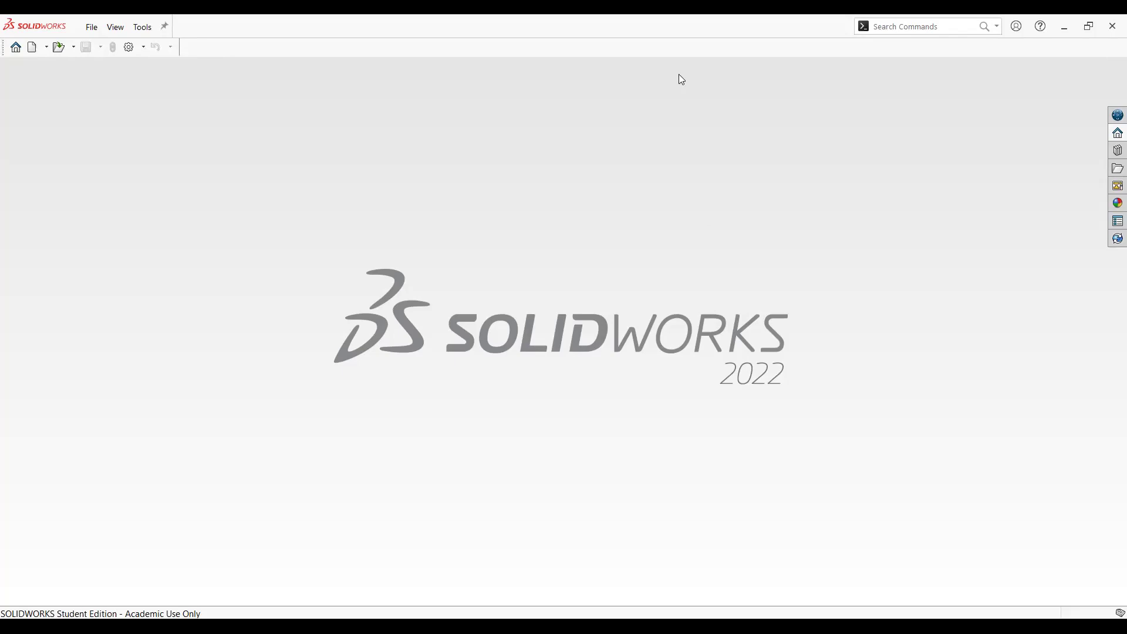
Create a new SOLIDWORKS drawing document, Draw3
left_click(35, 47)
key("ctrl+n")
left_click(584, 279)
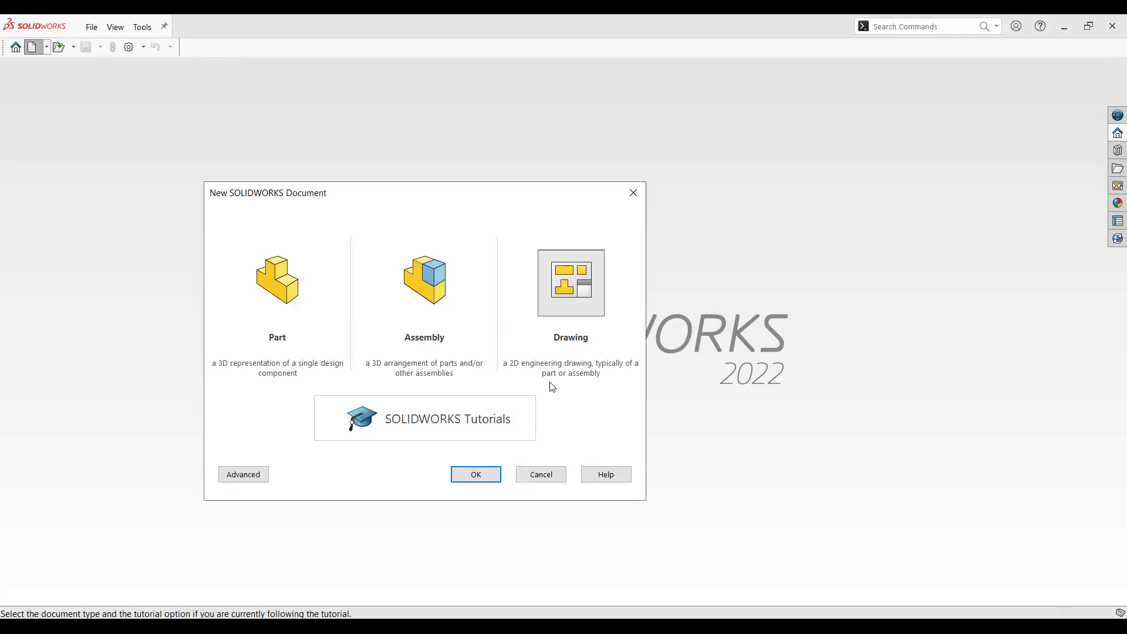
left_click(495, 476)
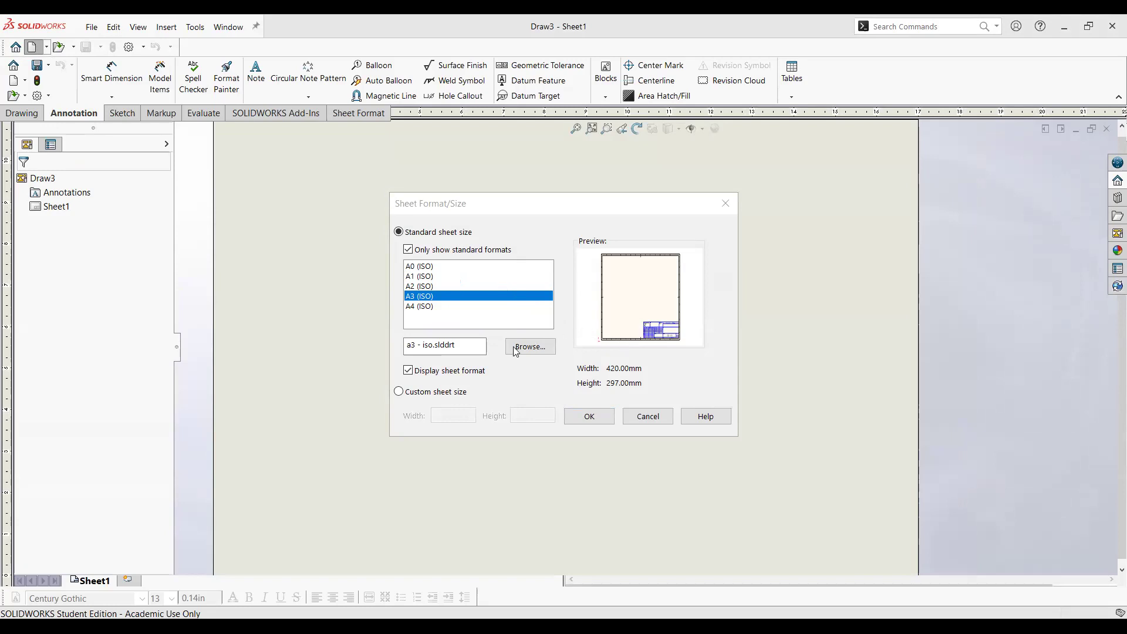
left_click(407, 372)
left_click(409, 374)
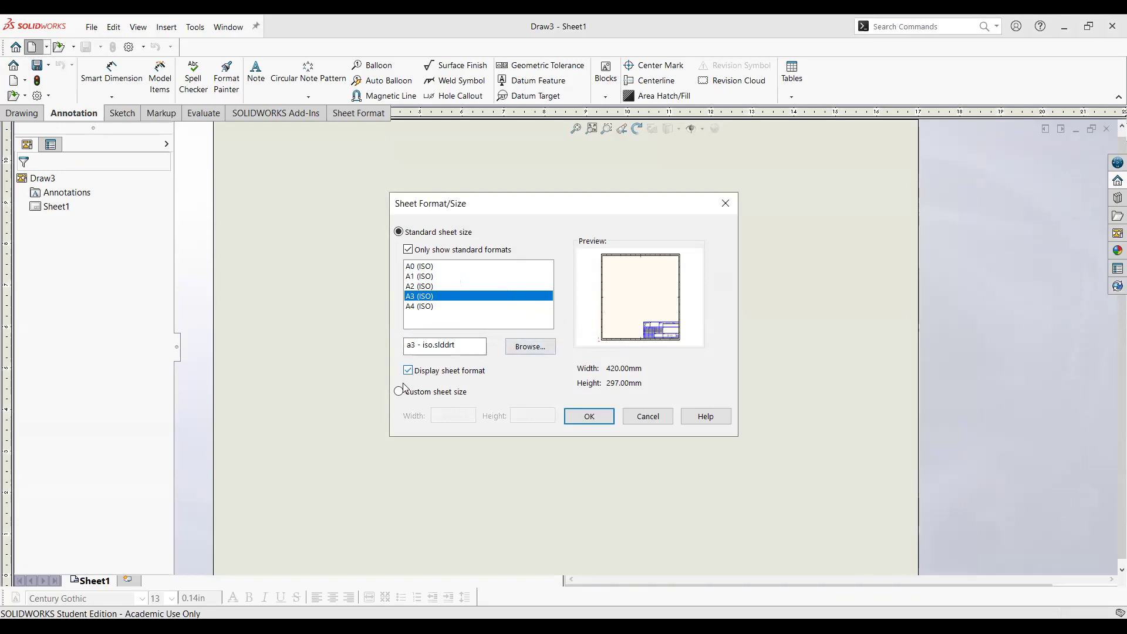
left_click(448, 307)
left_click(437, 267)
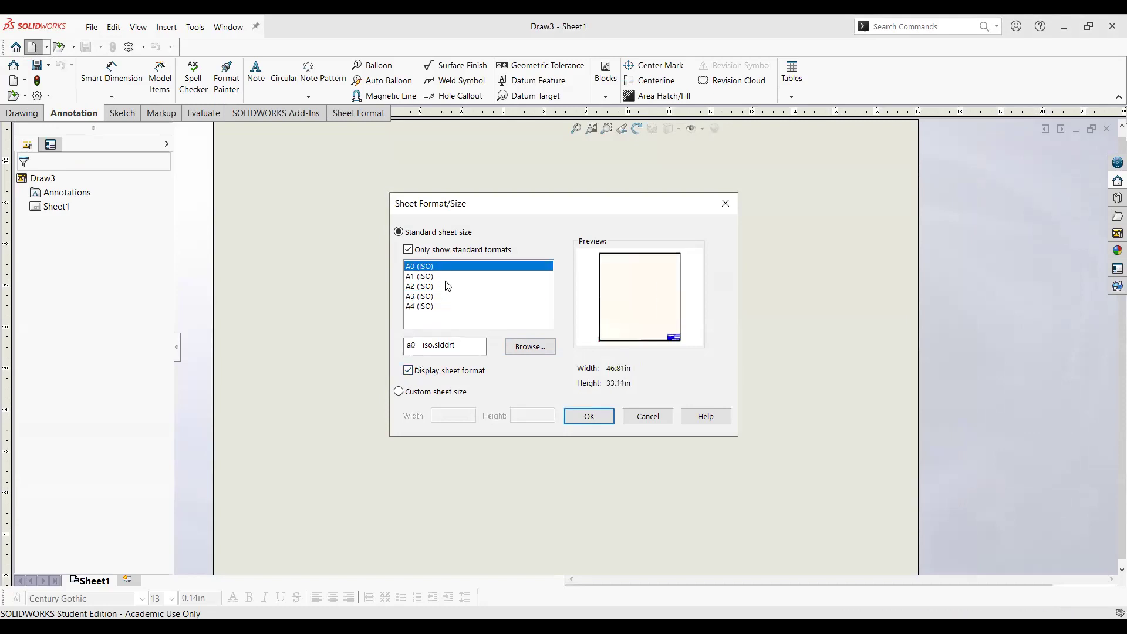
left_click(447, 286)
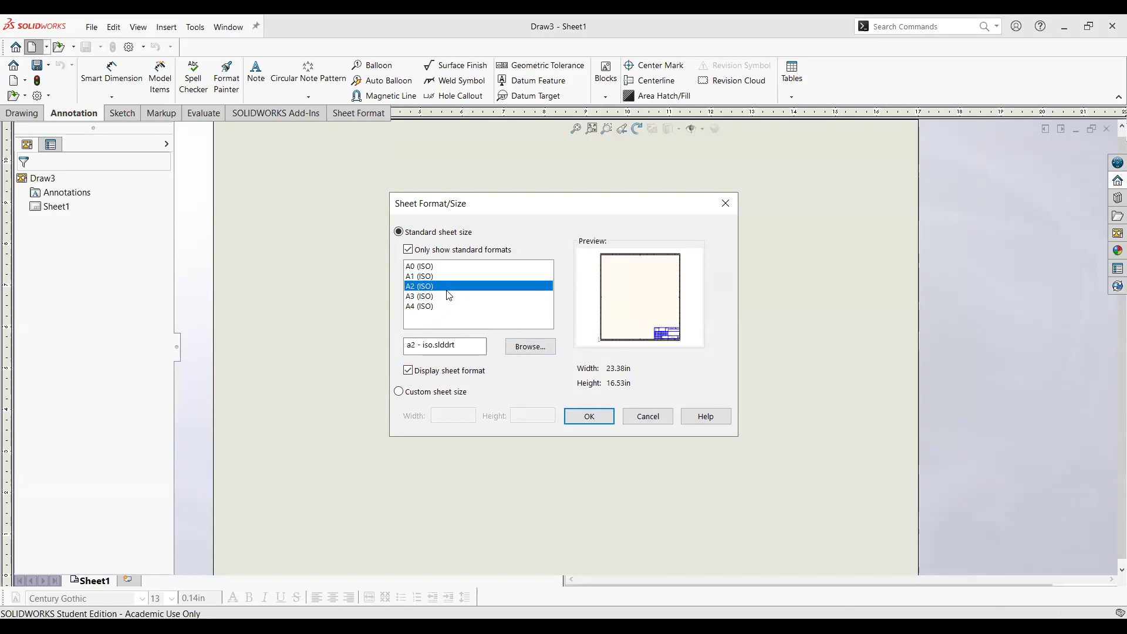
left_click(448, 297)
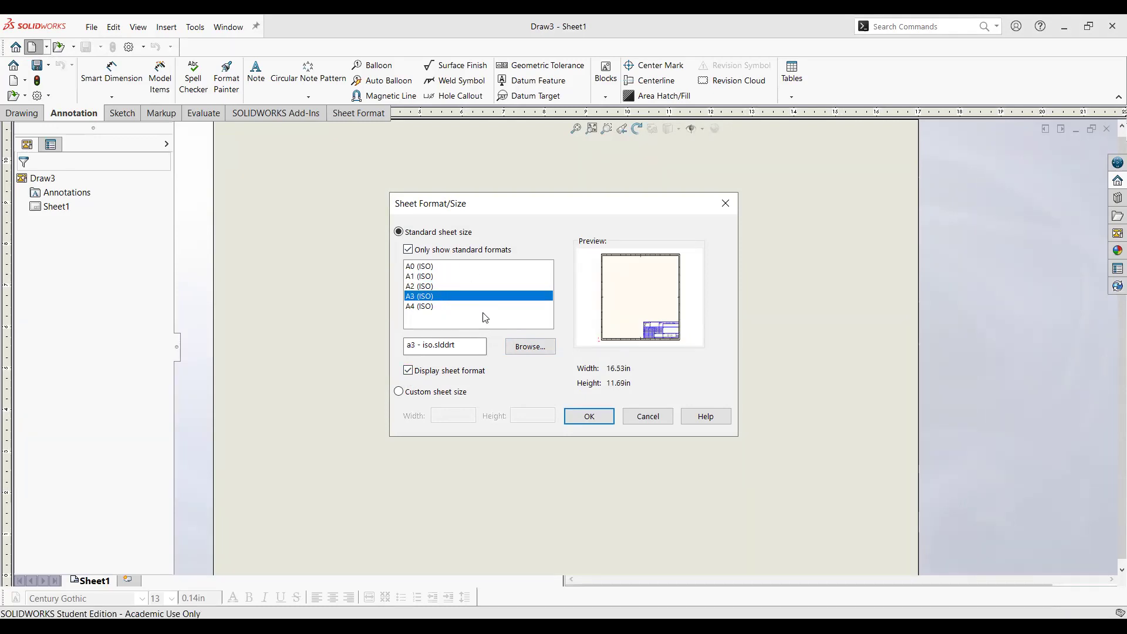
left_click(442, 266)
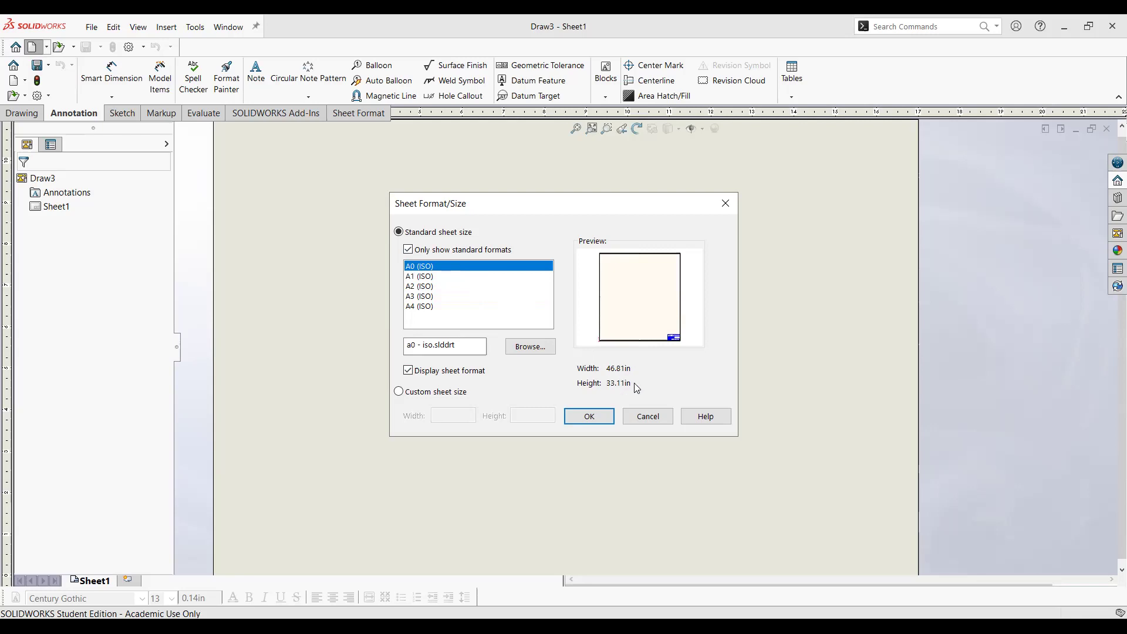
left_click(463, 288)
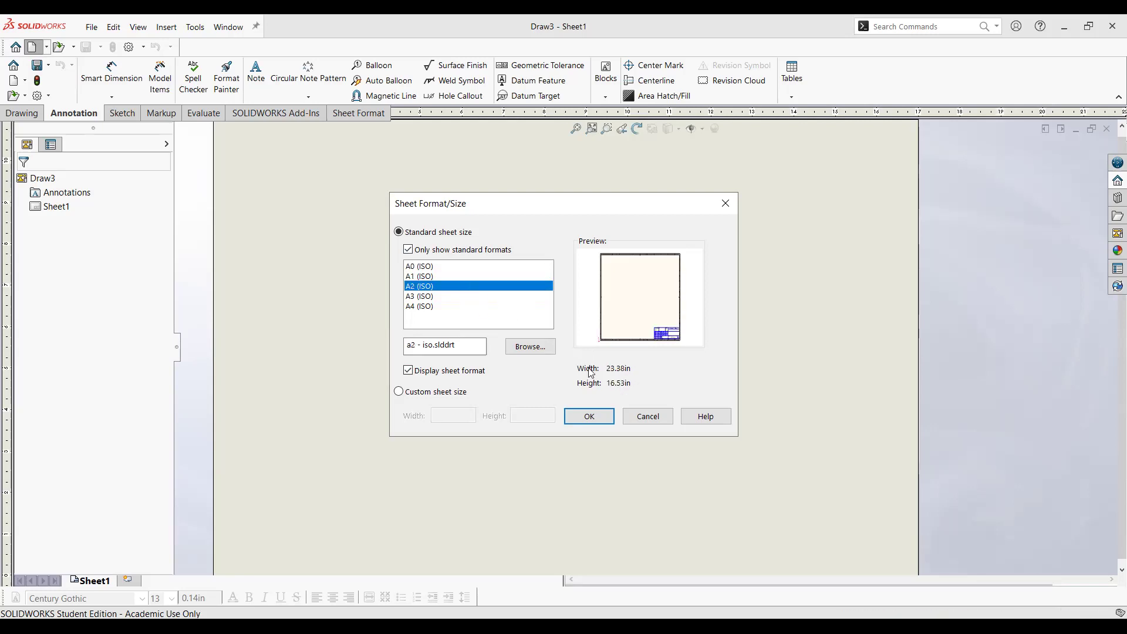
left_click(437, 296)
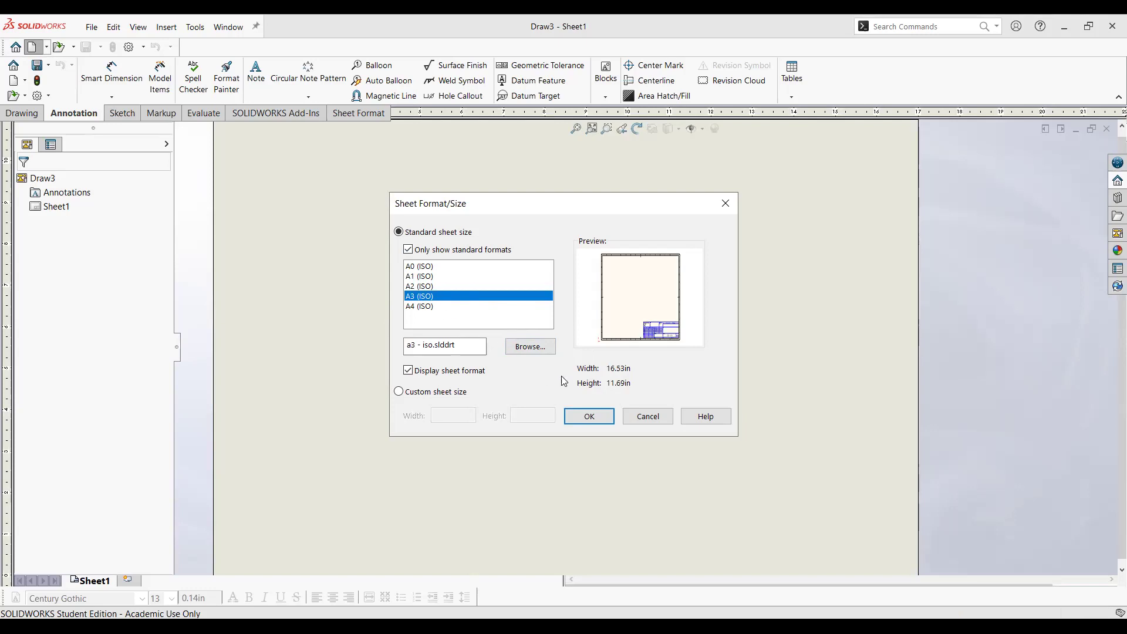
left_click(442, 307)
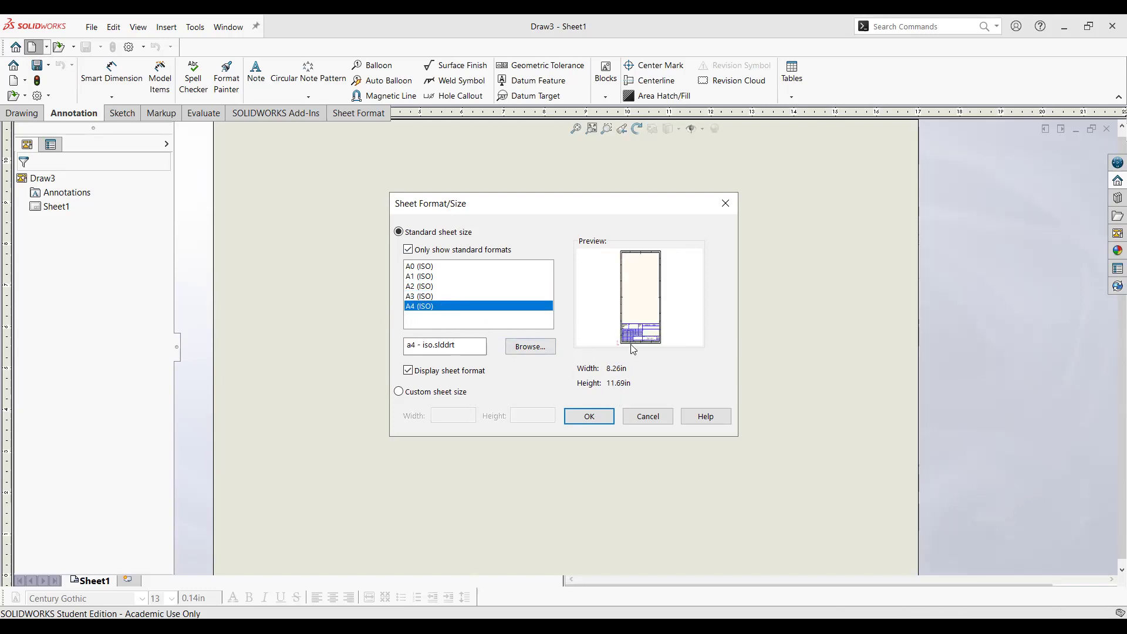
left_click(530, 348)
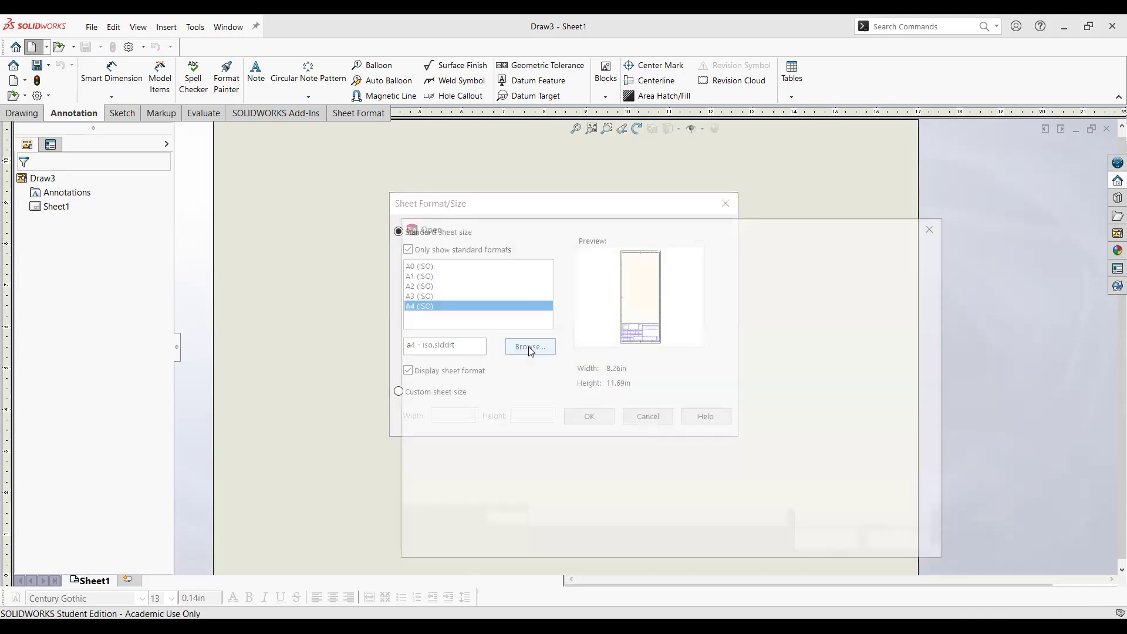
scroll(592, 376, "down", 6)
scroll(592, 376, "up", 3)
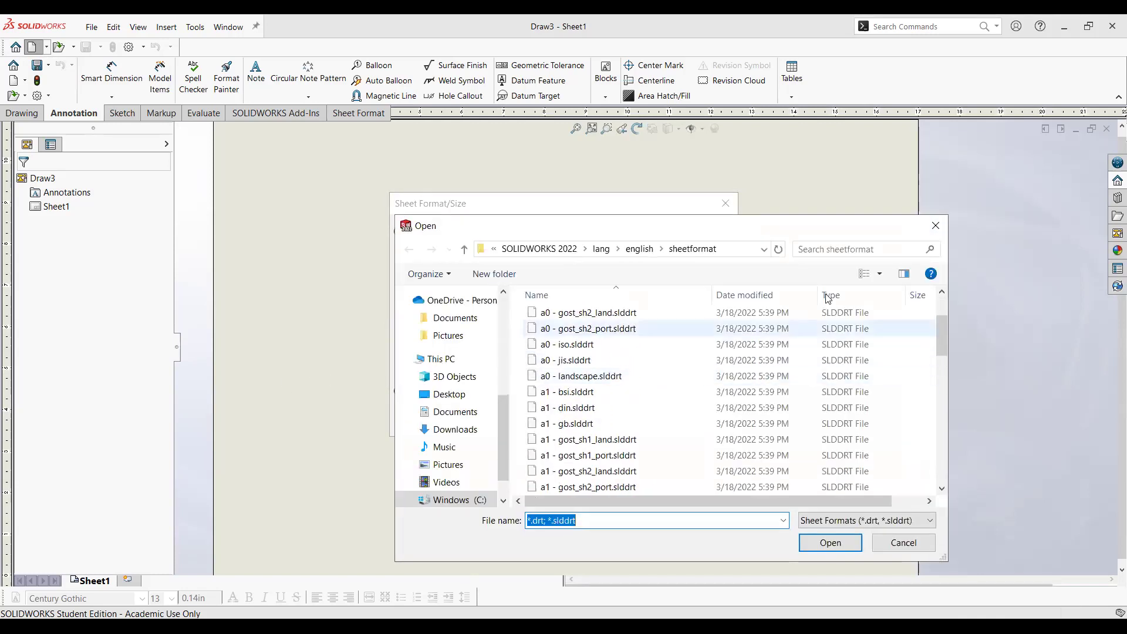
left_click(934, 225)
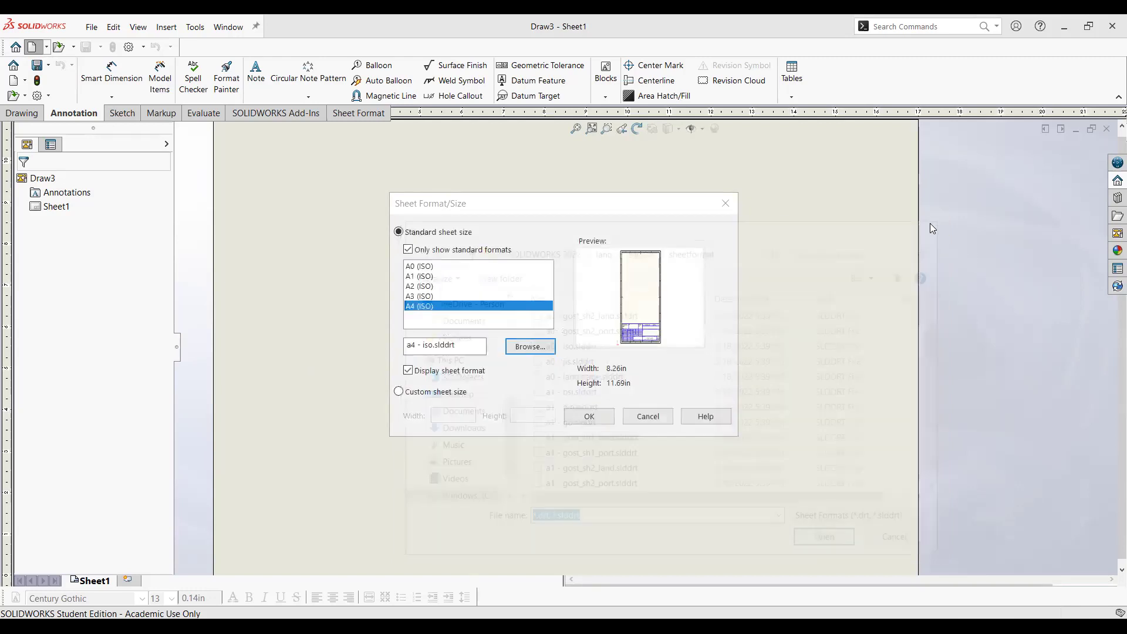
left_click(499, 296)
Accept the A3 sheet and load Planetary Gearbox Case from CAD II Workshop Part Files
left_click(590, 416)
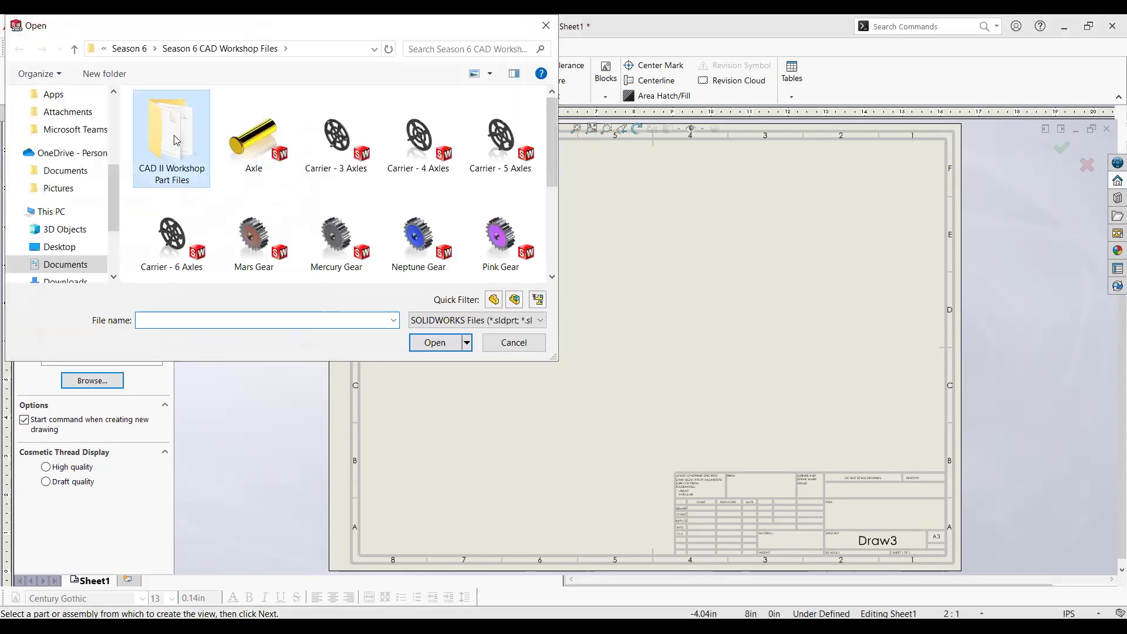
double_click(172, 139)
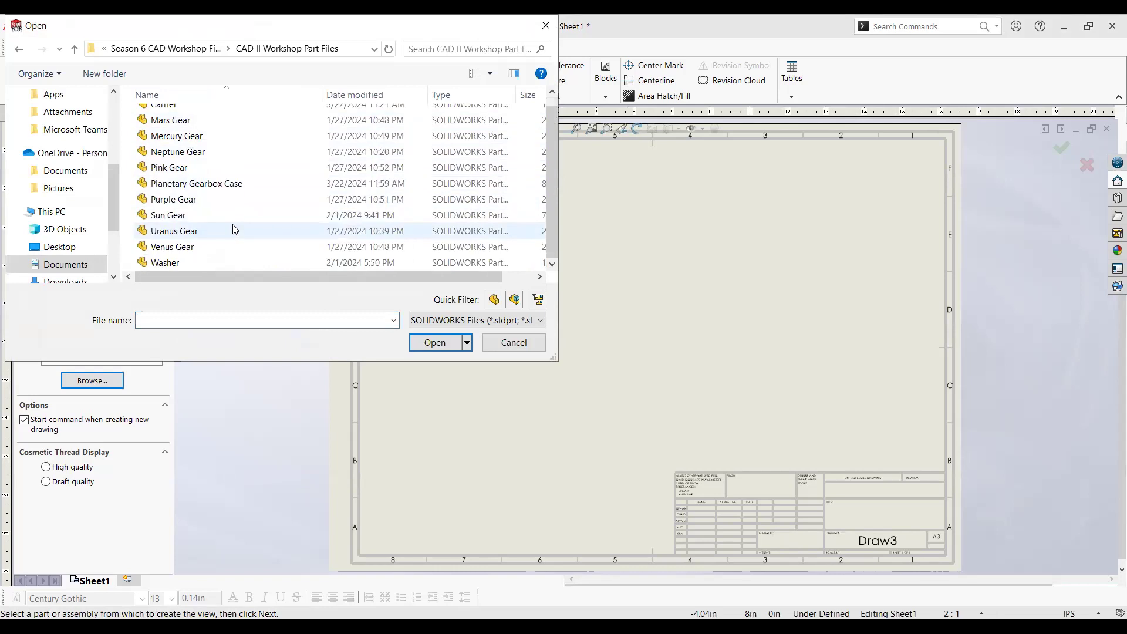
scroll(213, 223, "up", 1)
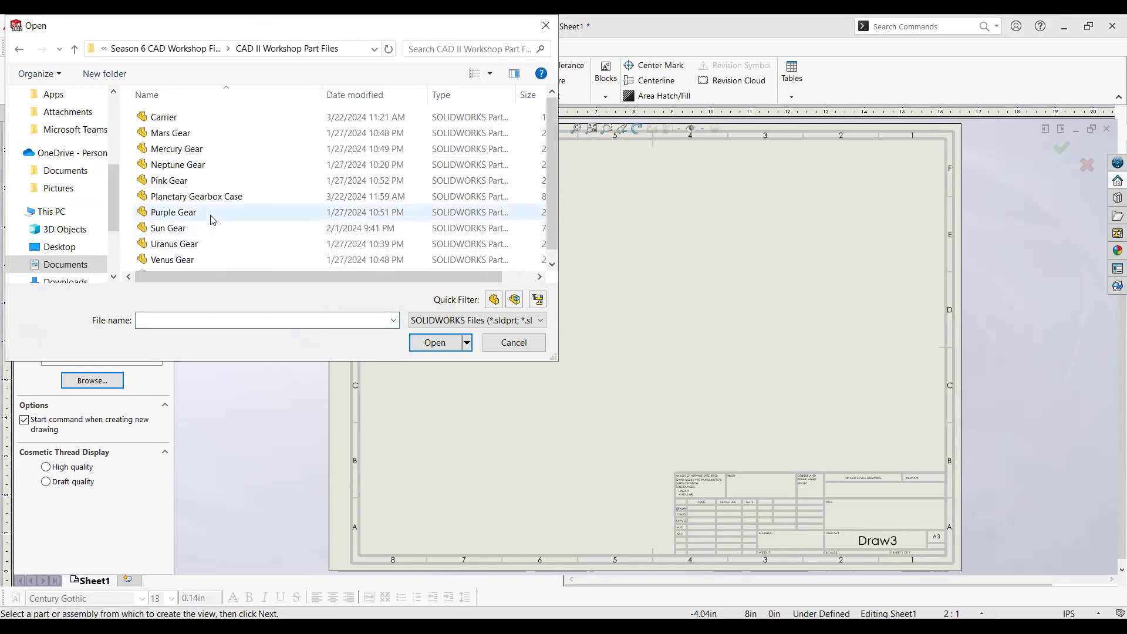
left_click(197, 196)
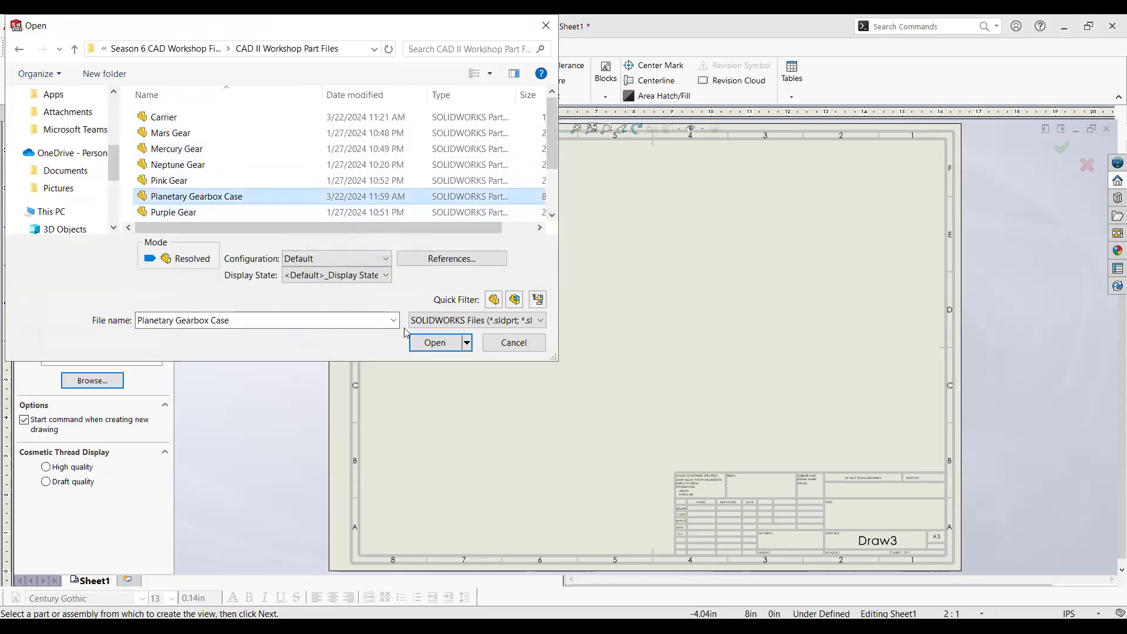
left_click(428, 345)
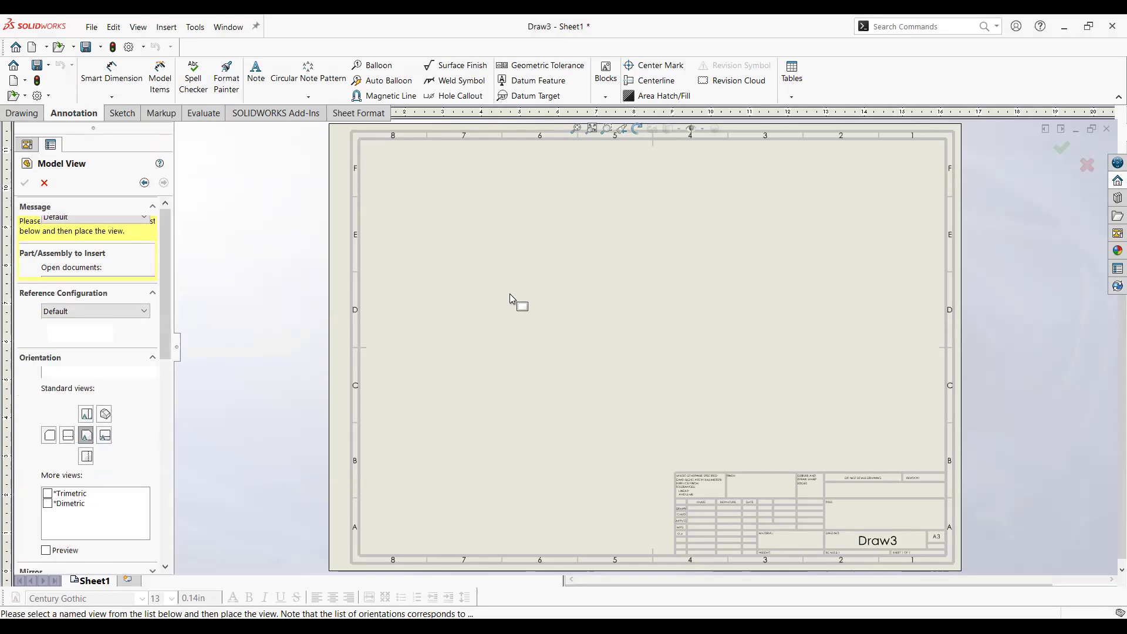
Place a Back-orientation main view top-left, with projected views below and to the right
left_click(52, 435)
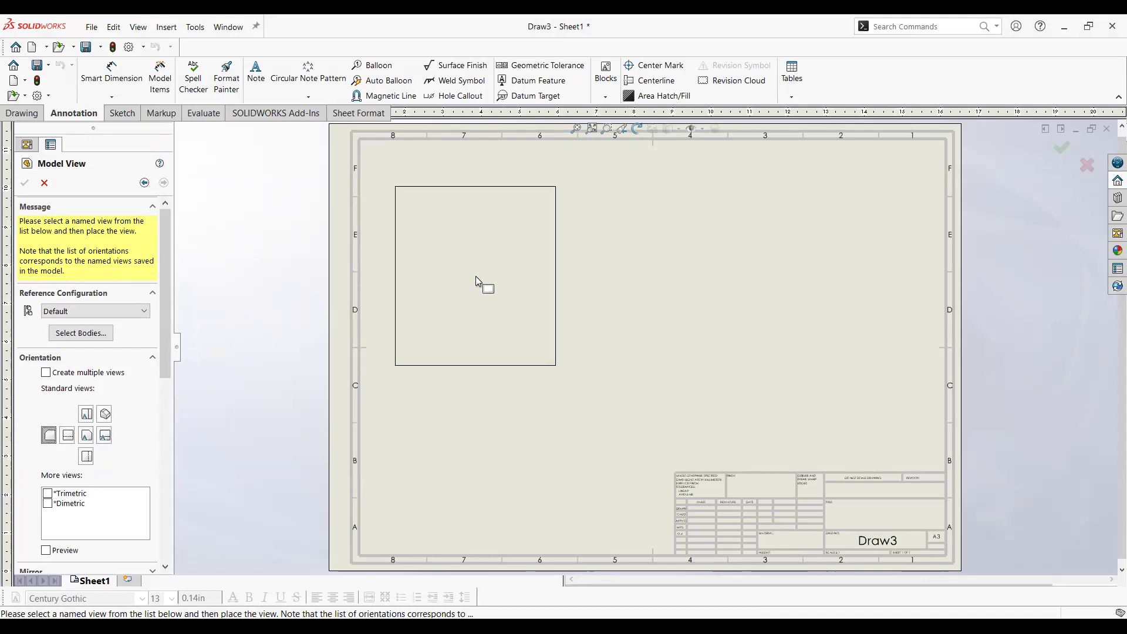
scroll(152, 385, "down", 8)
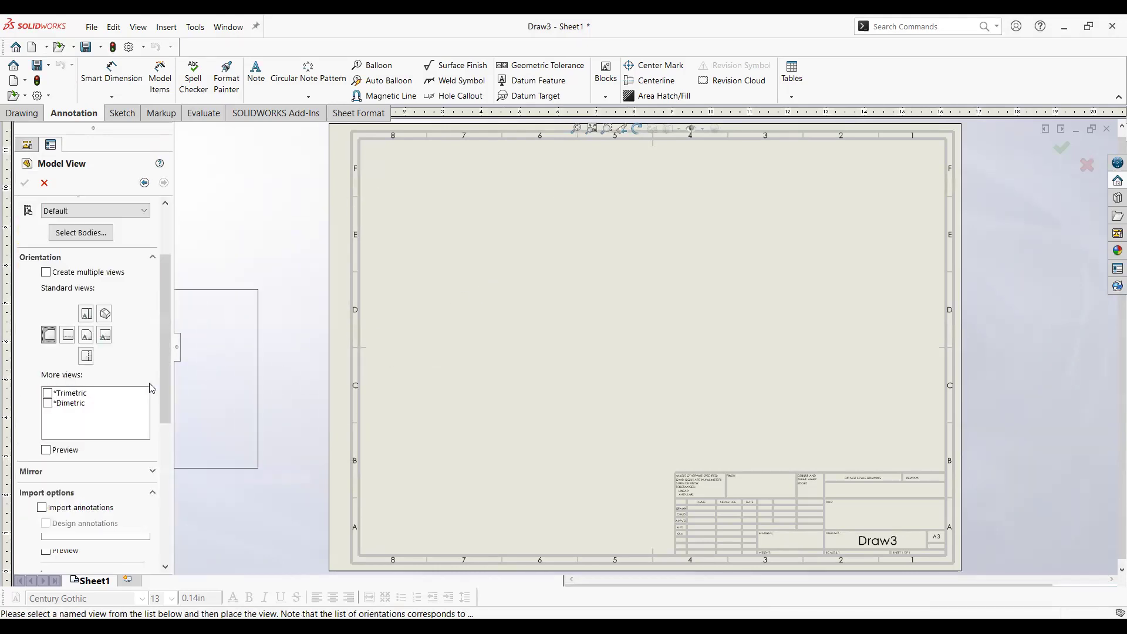
scroll(152, 385, "down", 1)
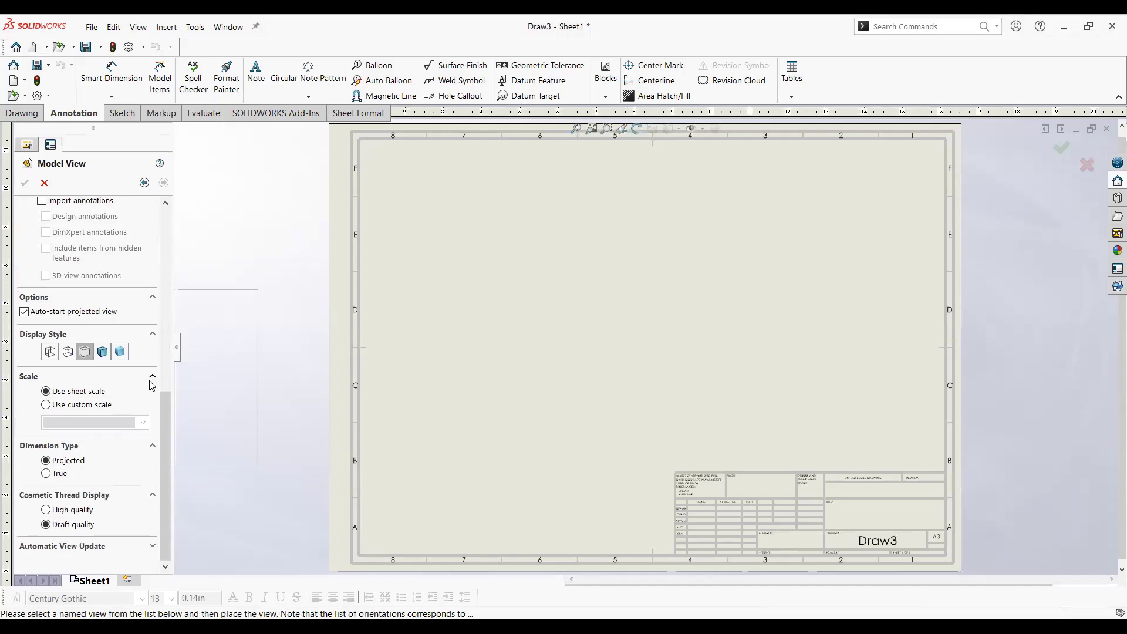
scroll(152, 385, "up", 10)
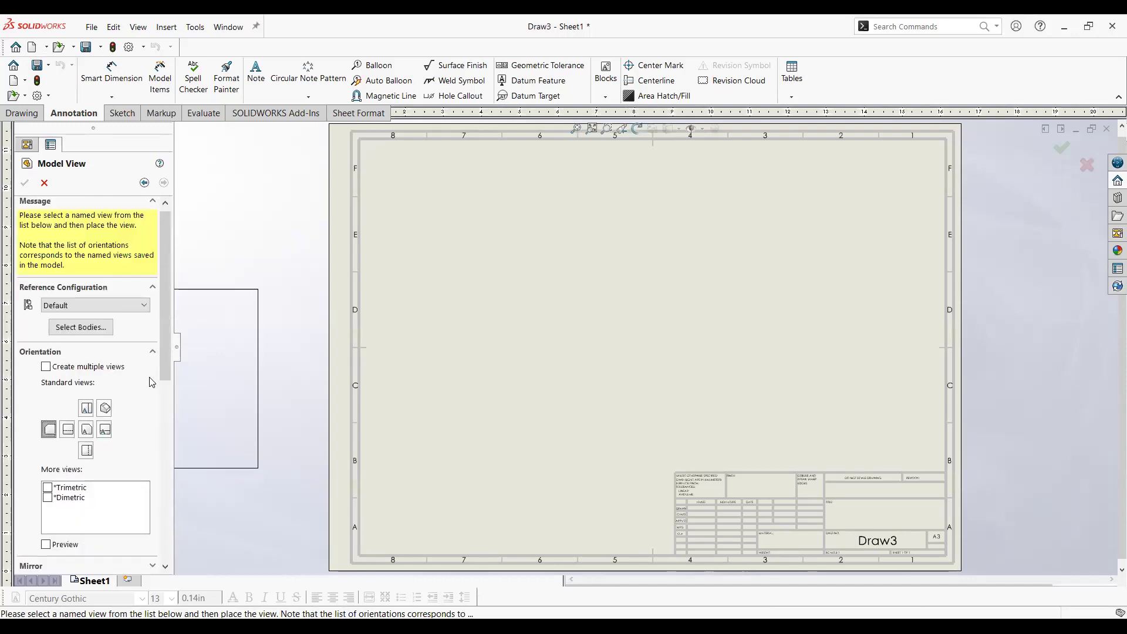
left_click(492, 255)
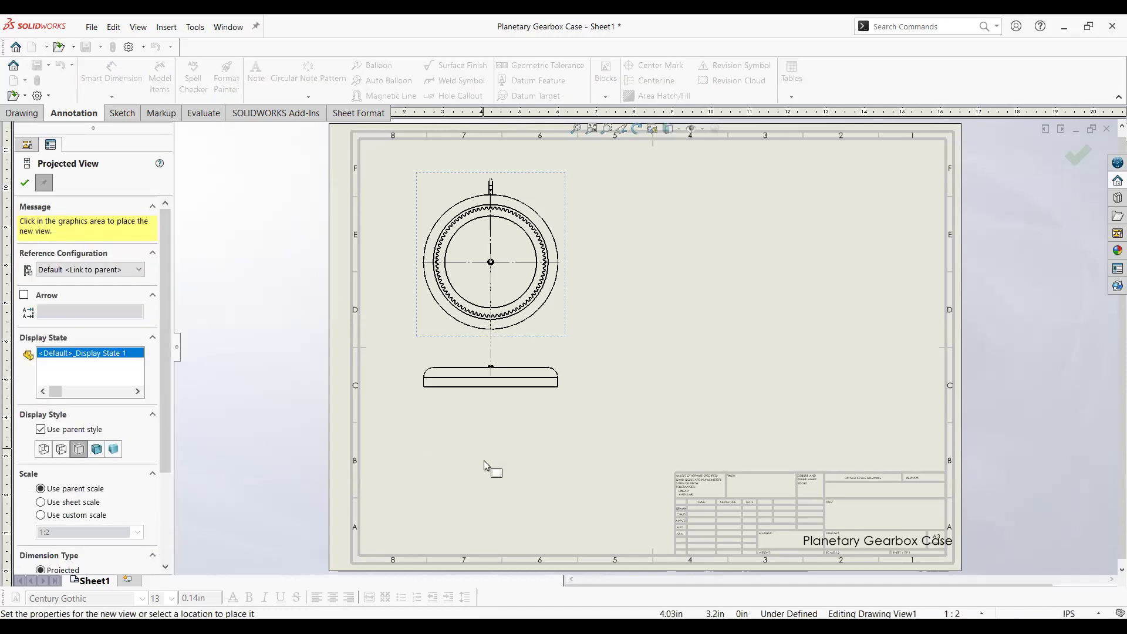
left_click(485, 482)
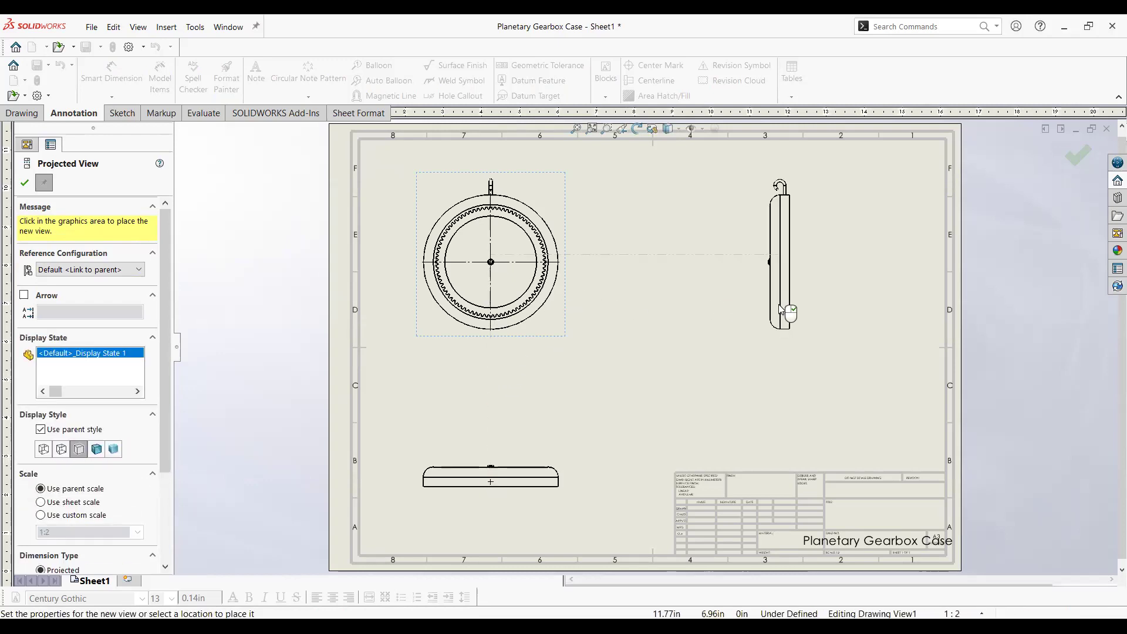
left_click(781, 310)
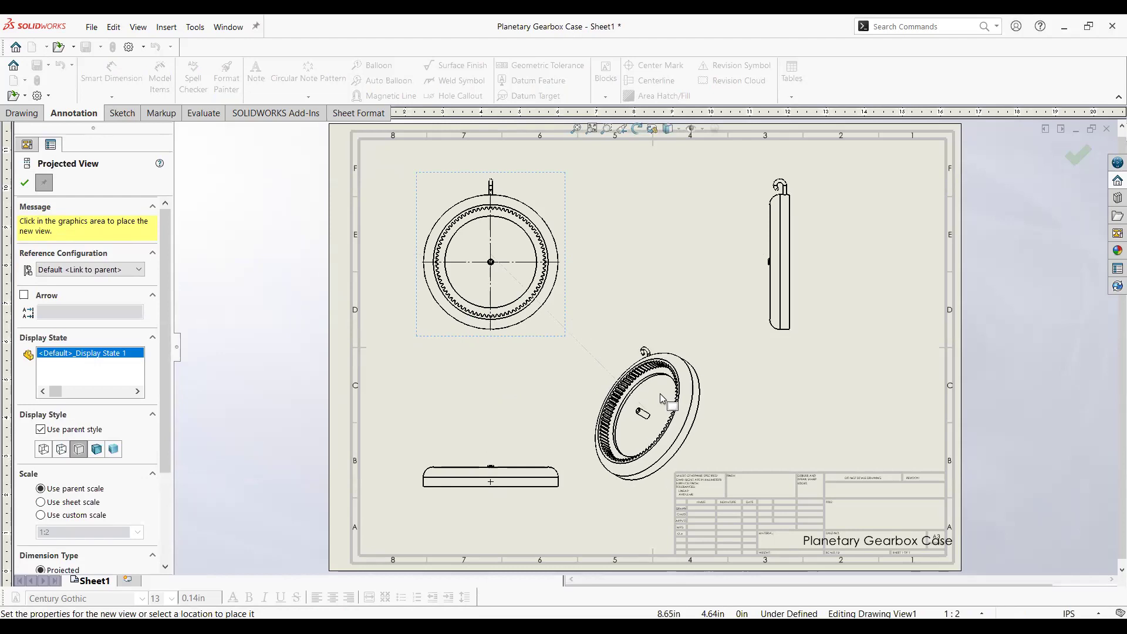
key("Escape")
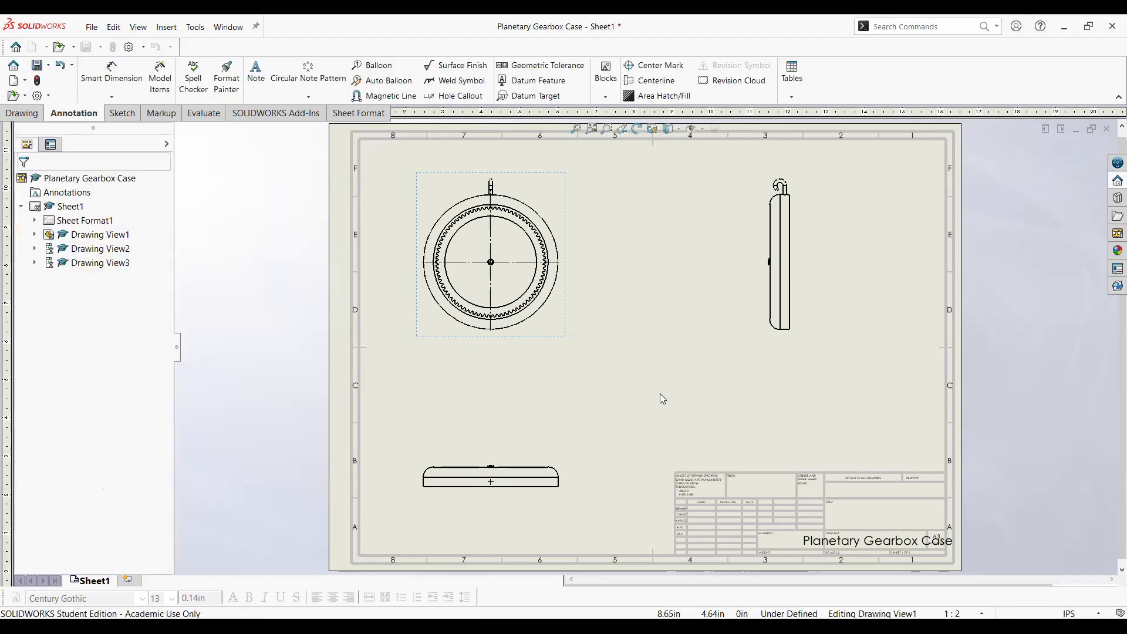
Select the main drawing view and close its Drawing View1 PropertyManager with OK
left_click(662, 398)
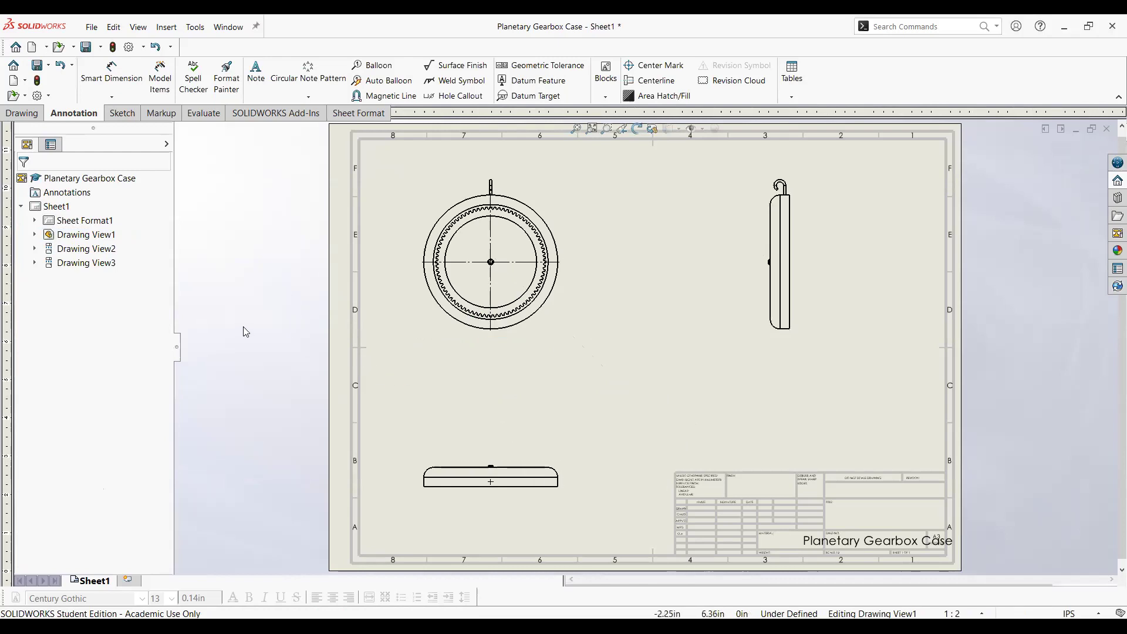
left_click(458, 254)
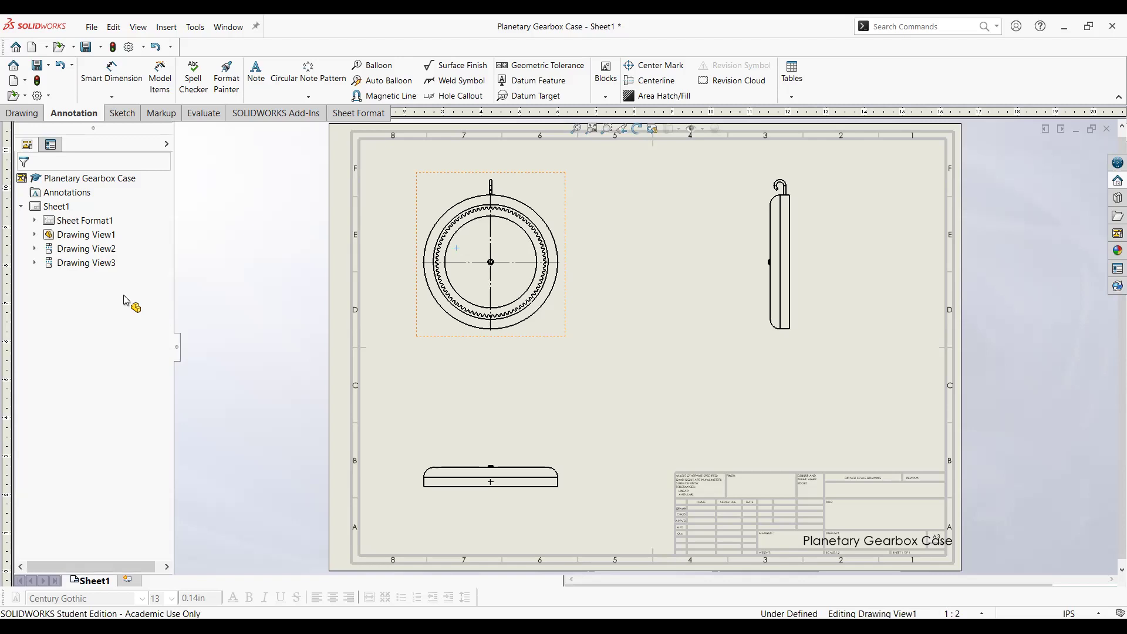
scroll(121, 300, "down", 3)
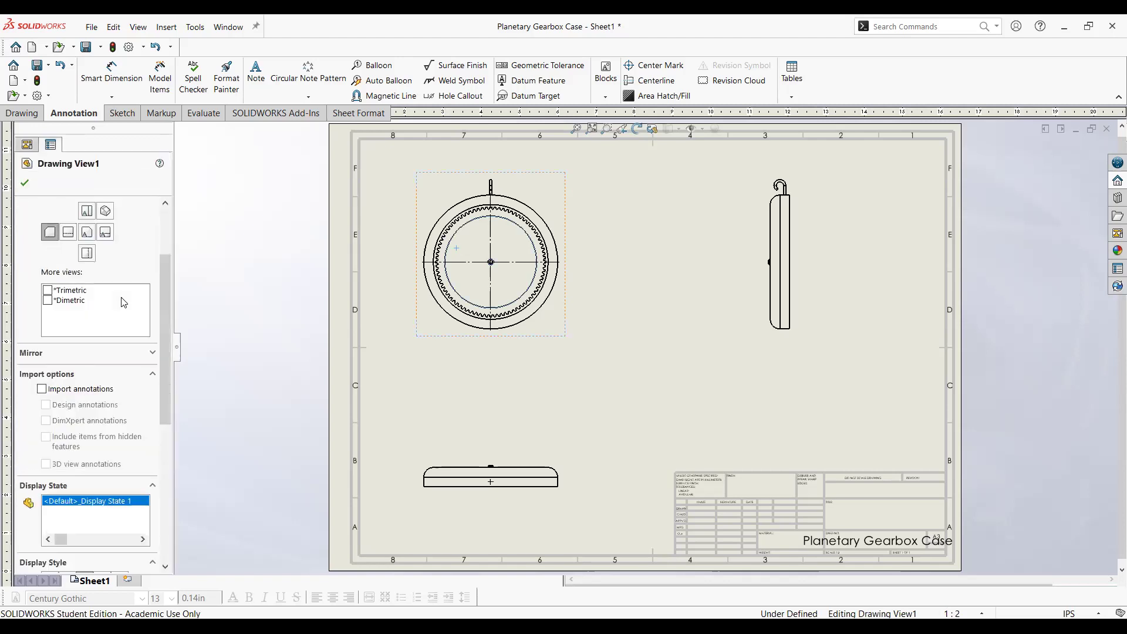
scroll(78, 455, "down", 5)
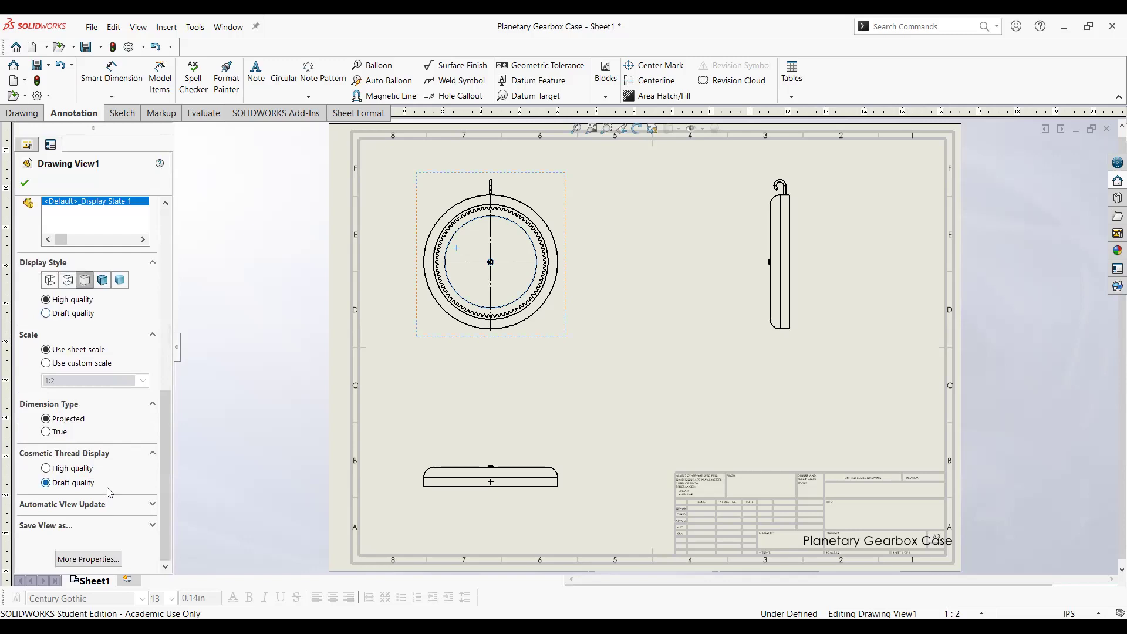
left_click(232, 336)
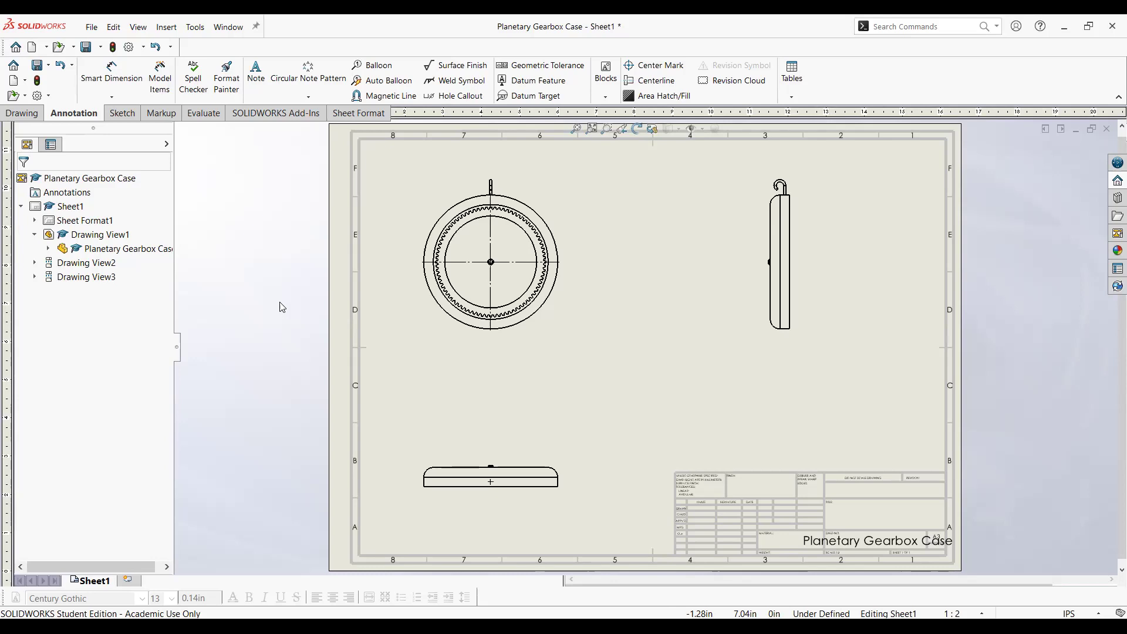
Give Drawing View1 a custom 1:1 scale, after briefly trying 1:10
left_click(460, 198)
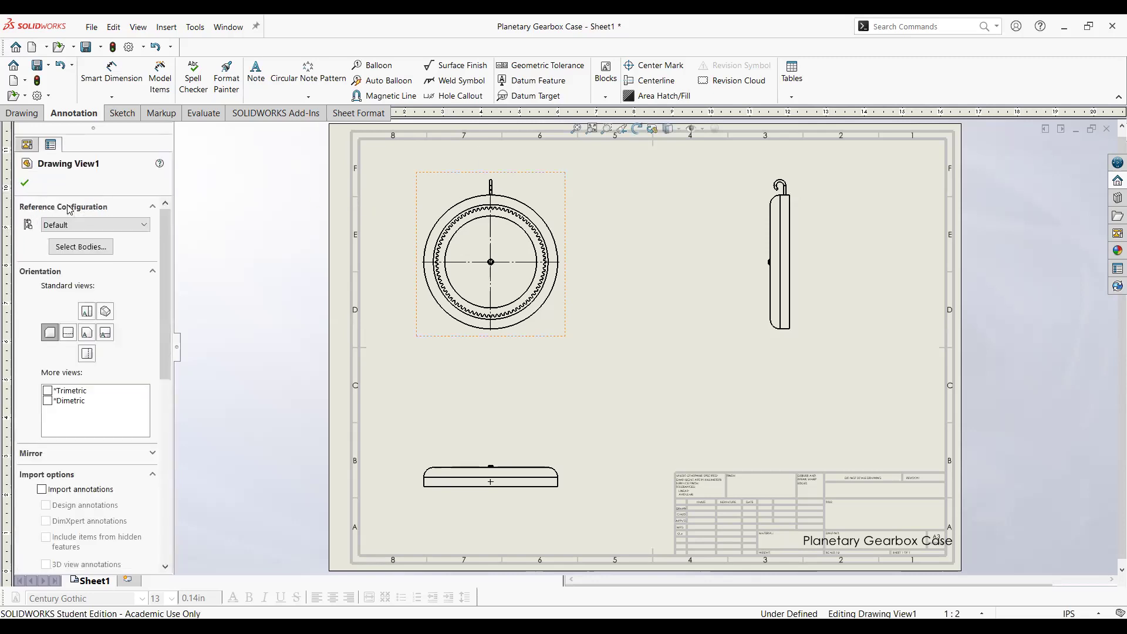
scroll(134, 310, "down", 3)
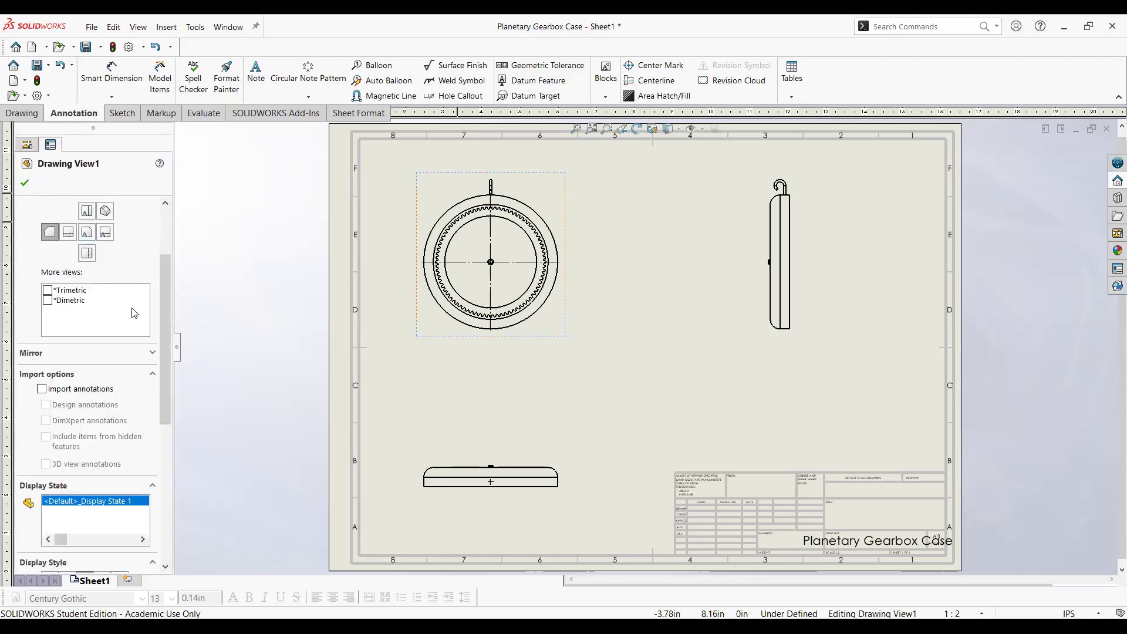
scroll(134, 404, "down", 3)
scroll(132, 458, "down", 5)
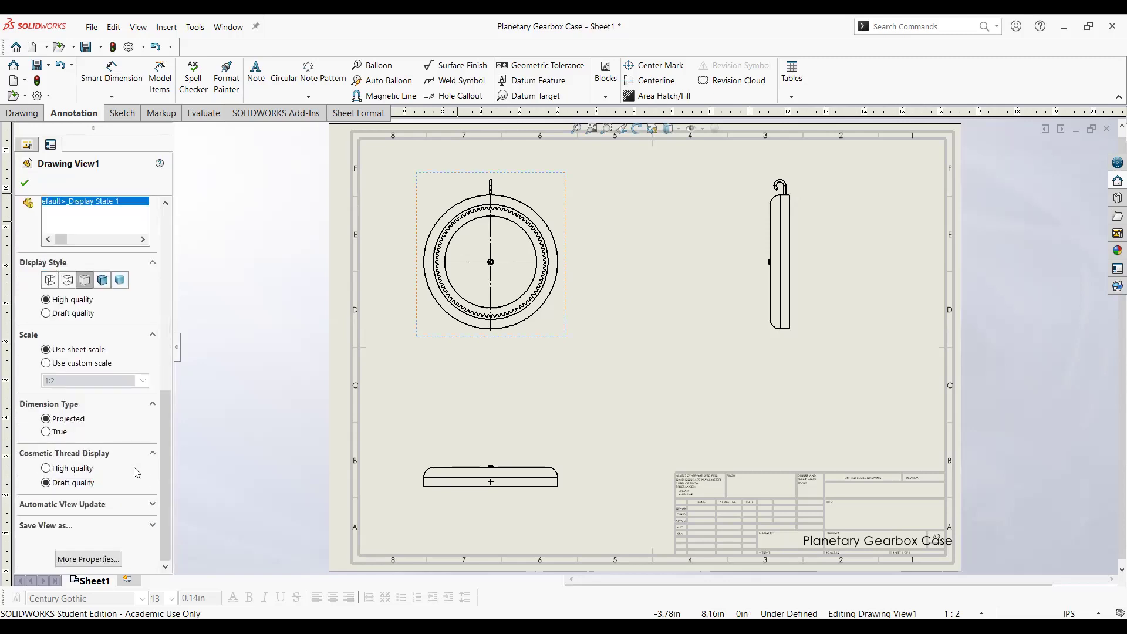
left_click(46, 364)
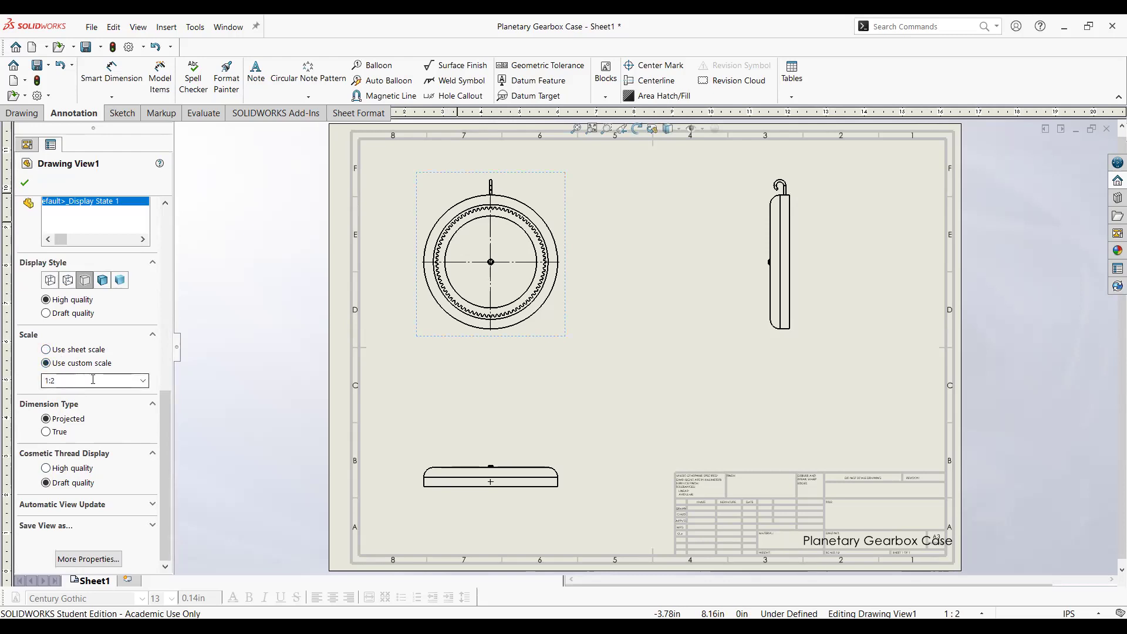
left_click(143, 380)
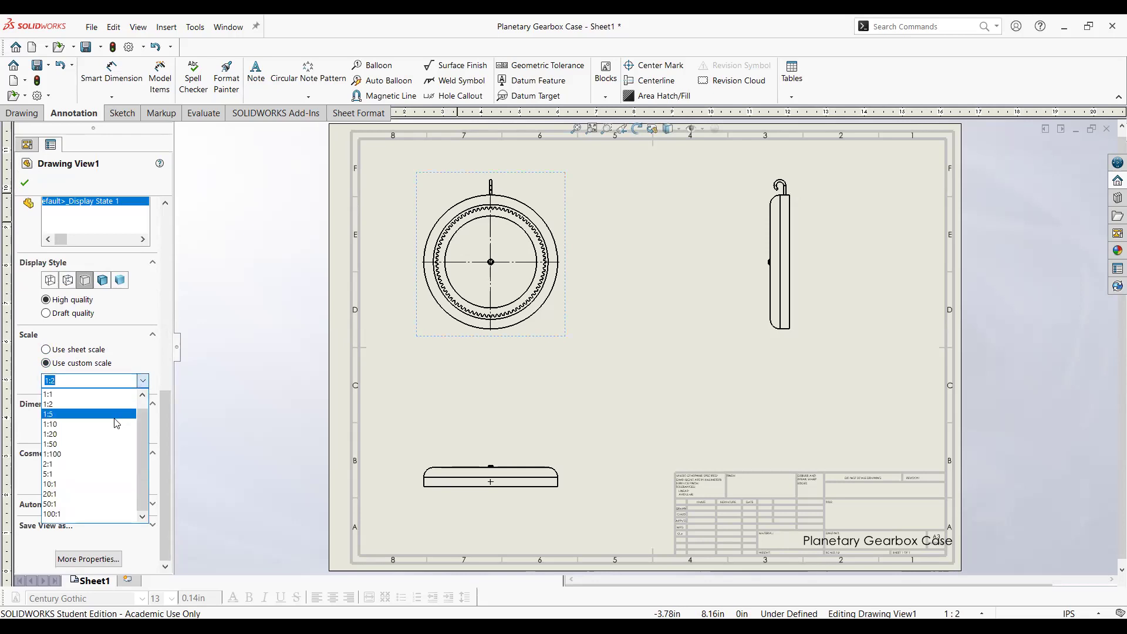
left_click(114, 424)
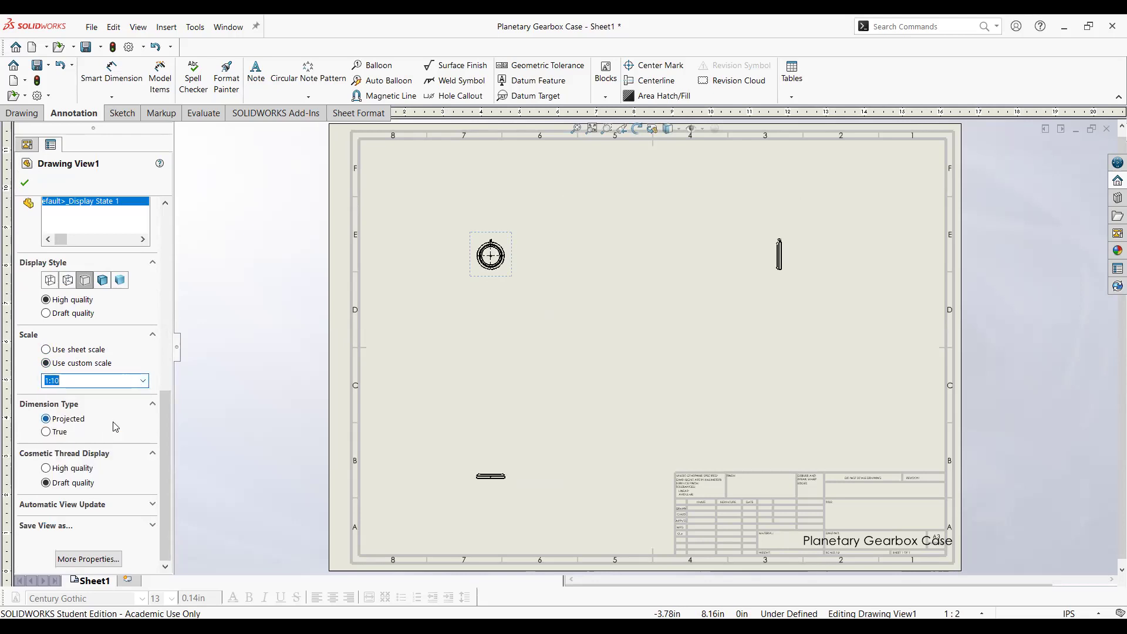
left_click(143, 380)
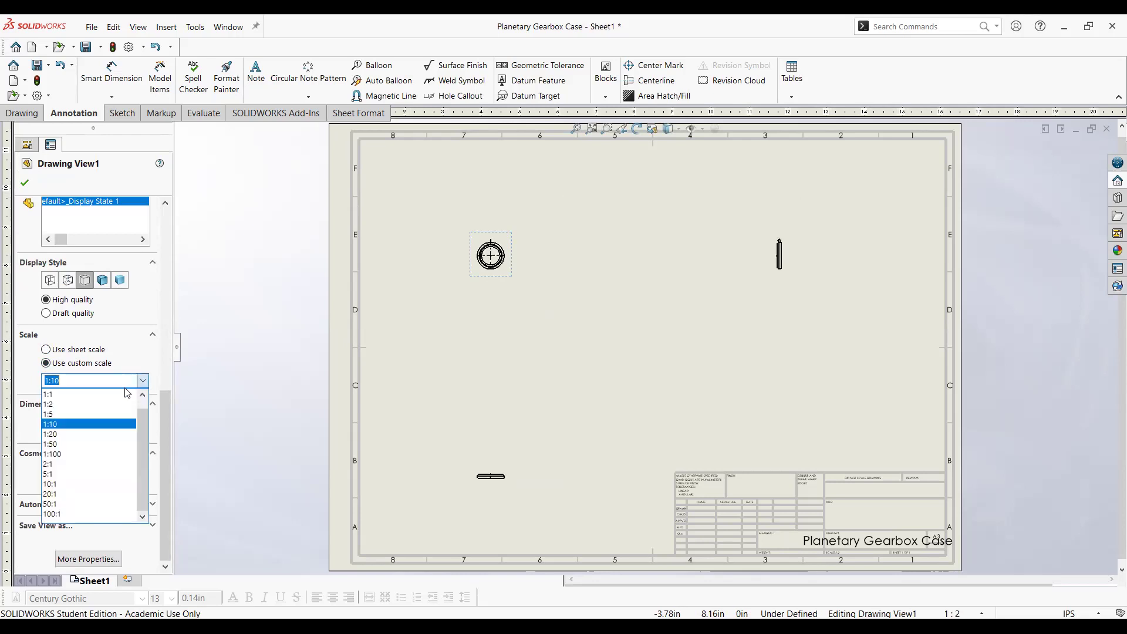
left_click(122, 395)
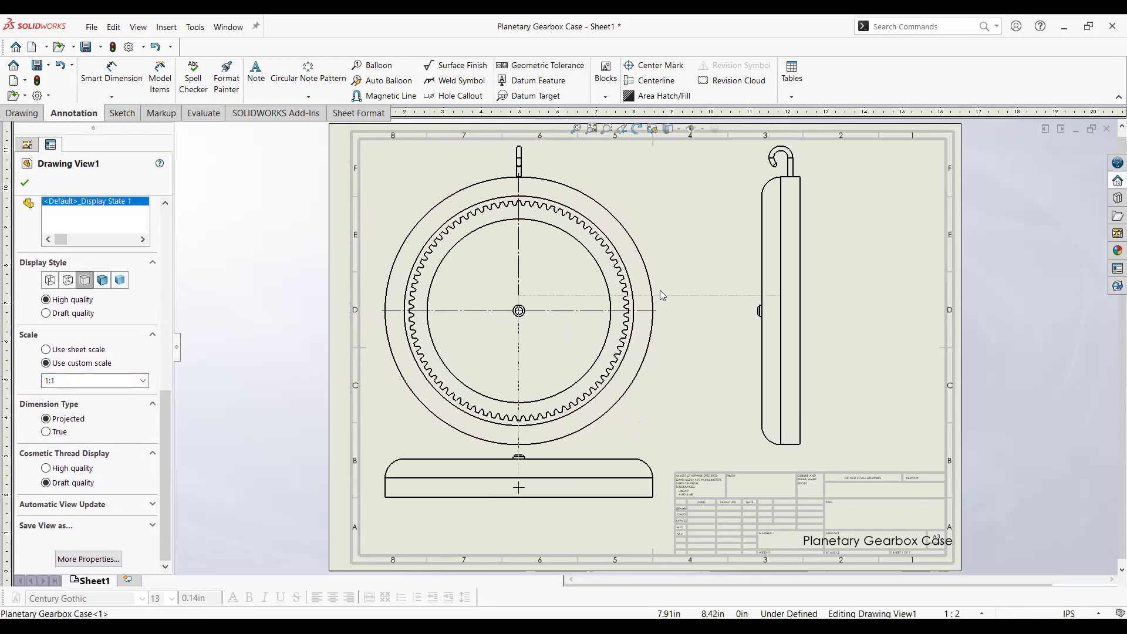
Move the bottom view lower and the side view further right on the sheet
left_click(584, 464)
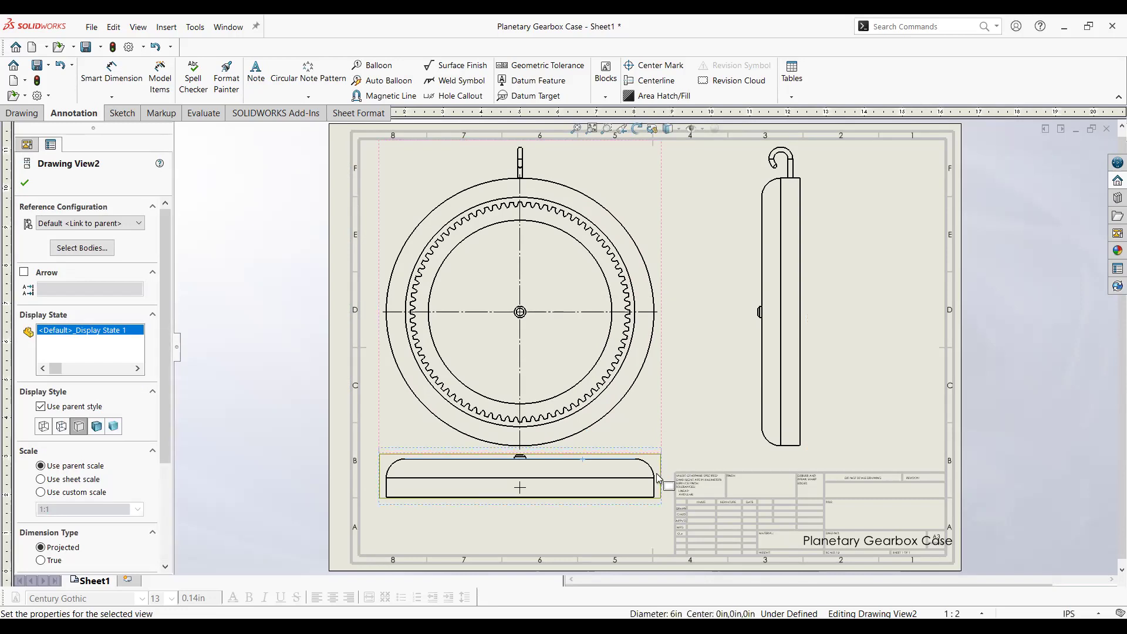
left_click_drag(662, 476, 664, 514)
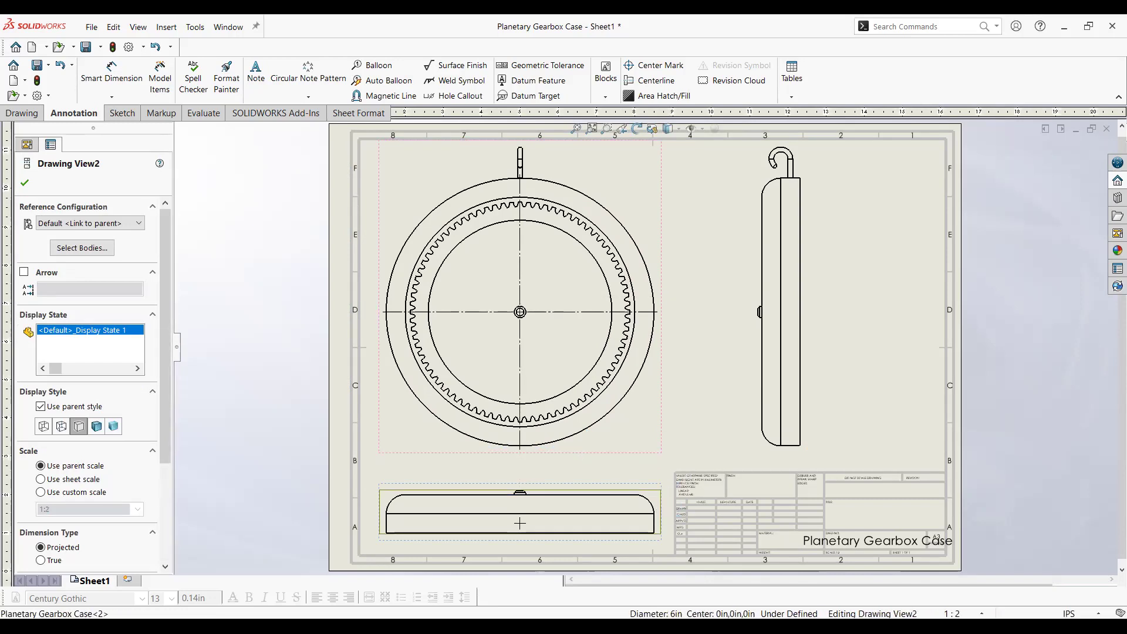
mouse_move(813, 309)
left_mouse_down()
mouse_move(862, 309)
mouse_move(846, 308)
left_mouse_up()
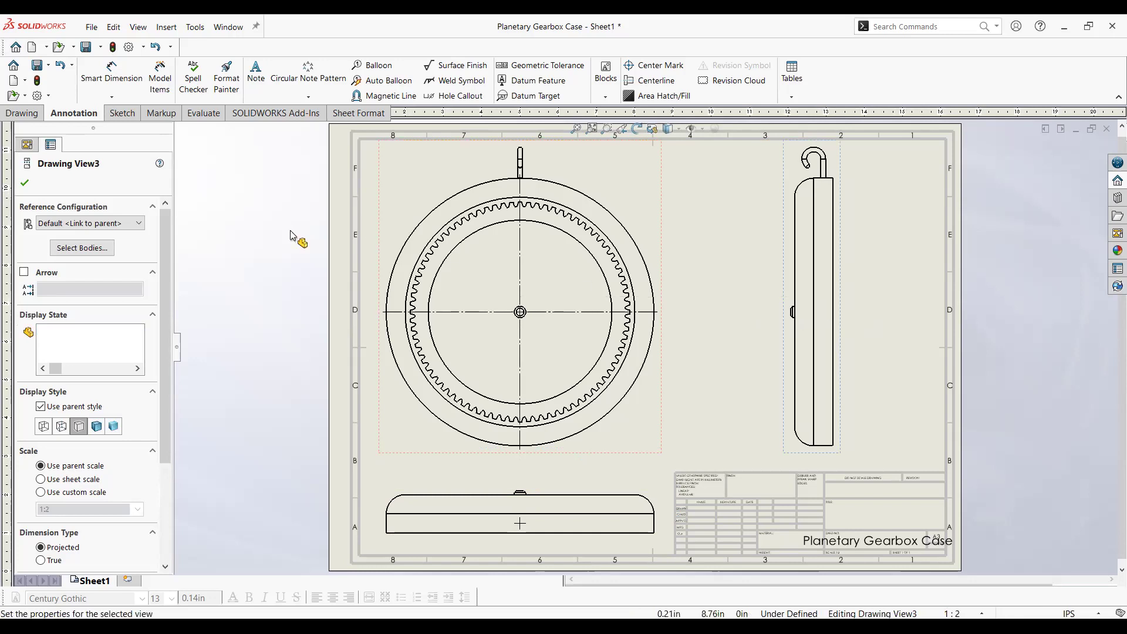
left_click(28, 182)
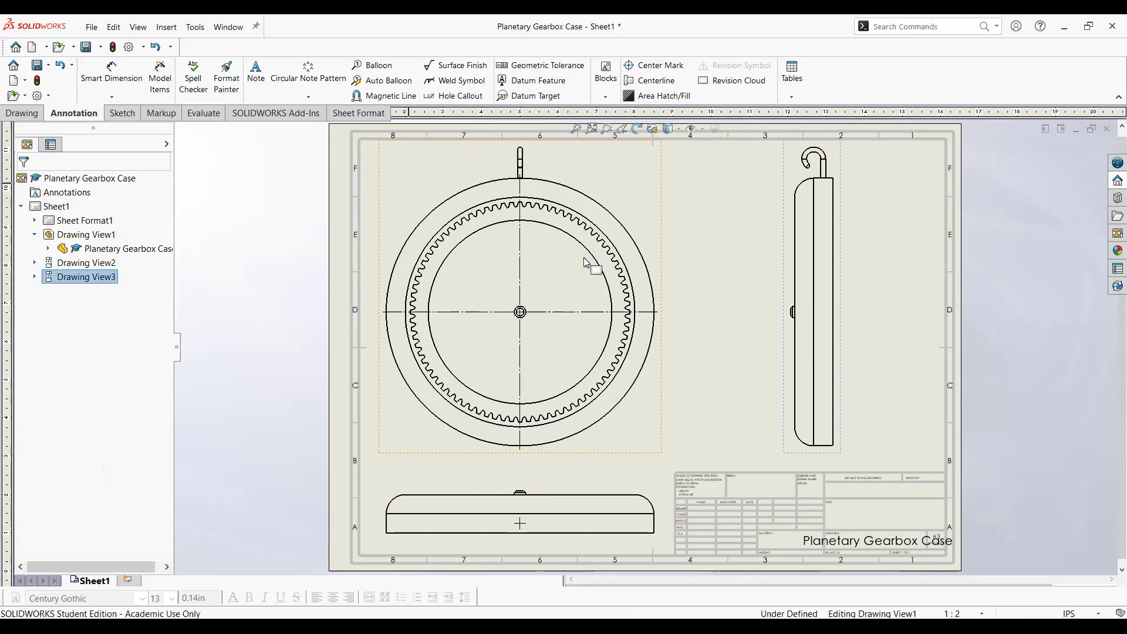
Set Drawing View1's display style to Hidden Lines Visible
left_click(405, 193)
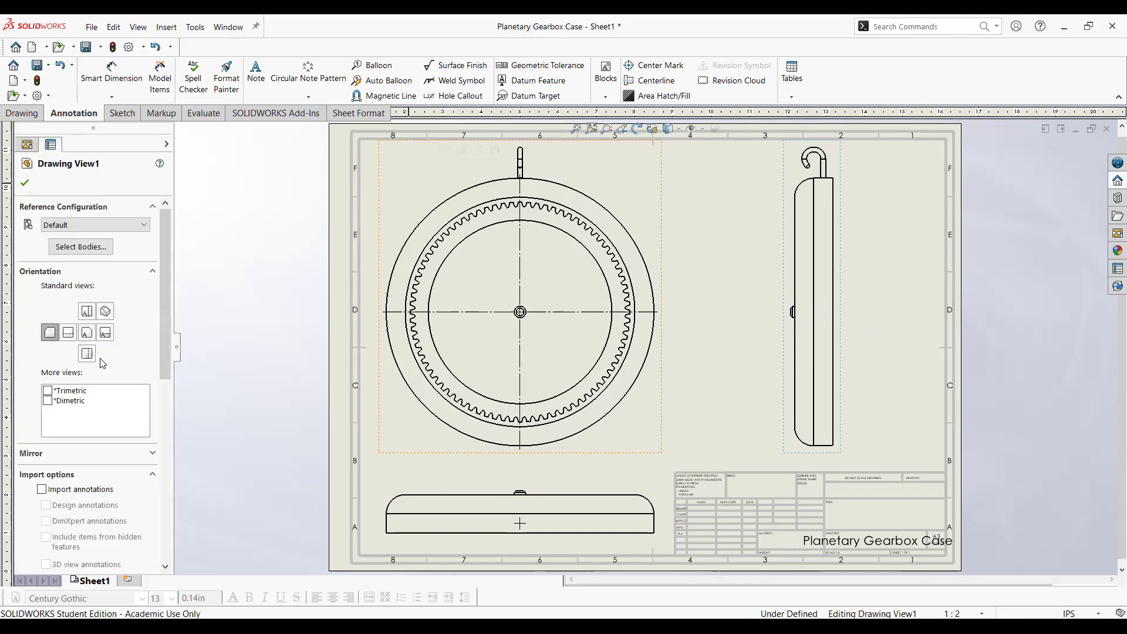
scroll(101, 351, "down", 5)
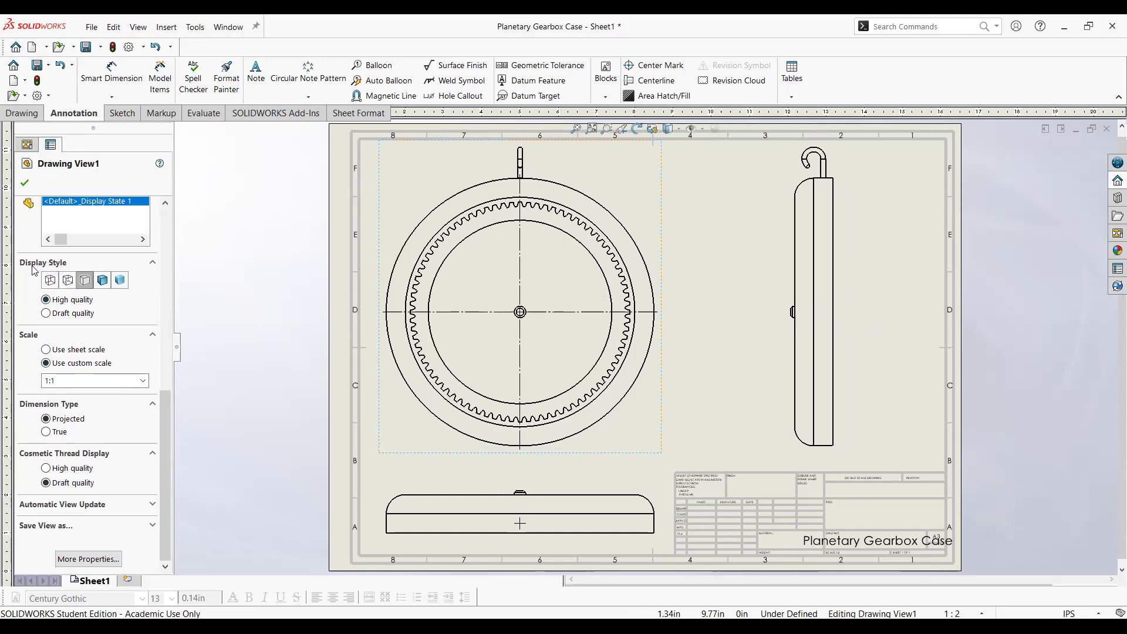
left_click(68, 279)
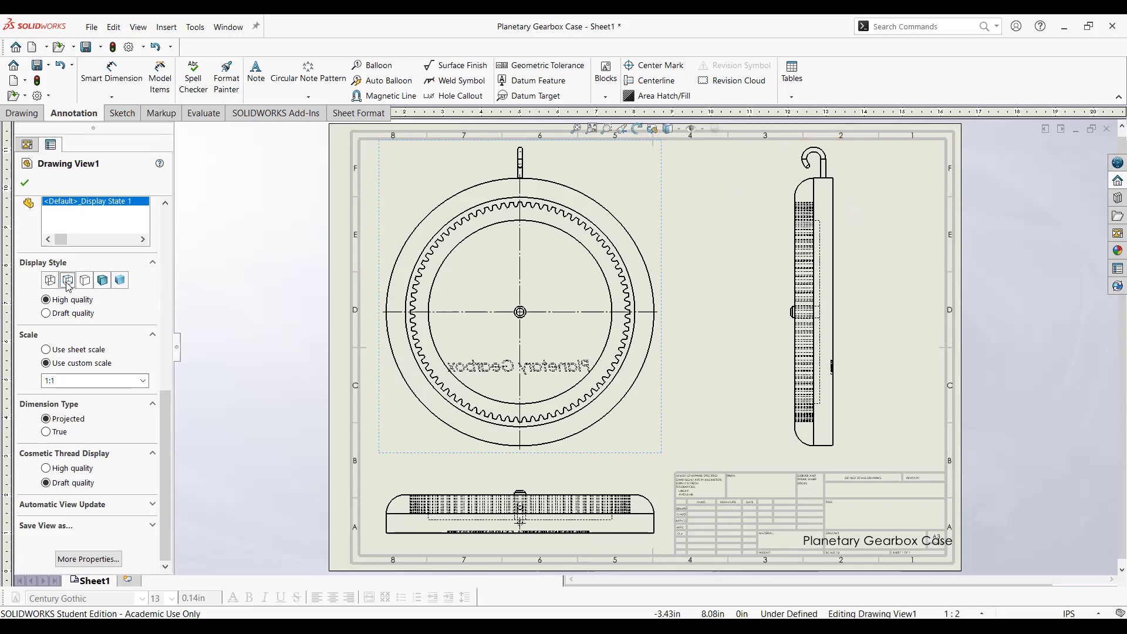
left_click(85, 281)
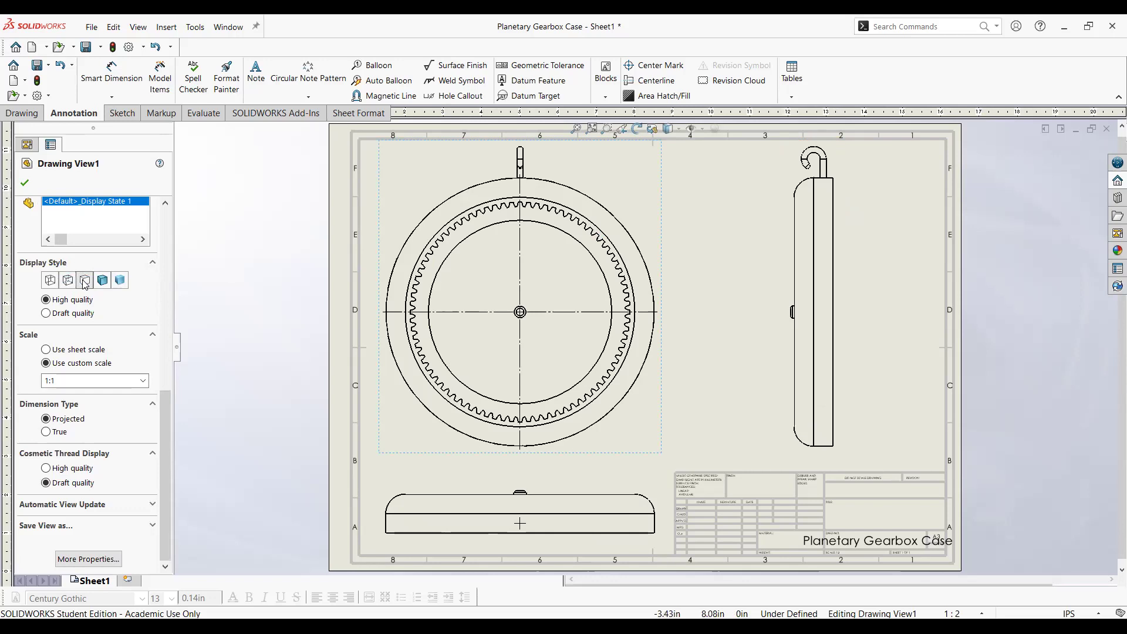
left_click(67, 281)
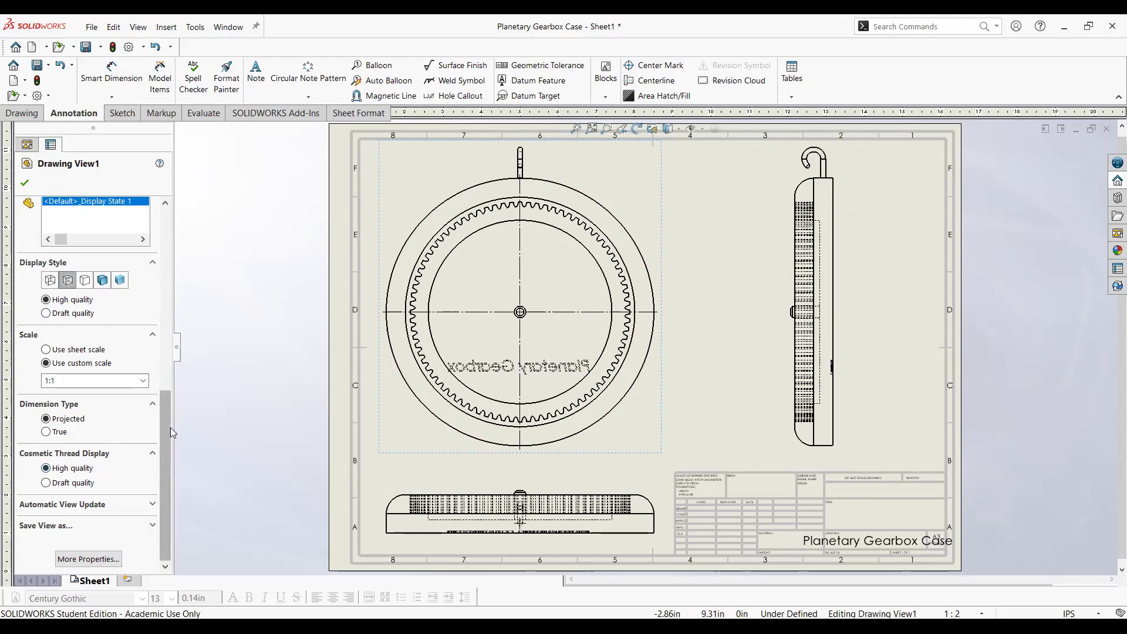
scroll(155, 368, "up", 6)
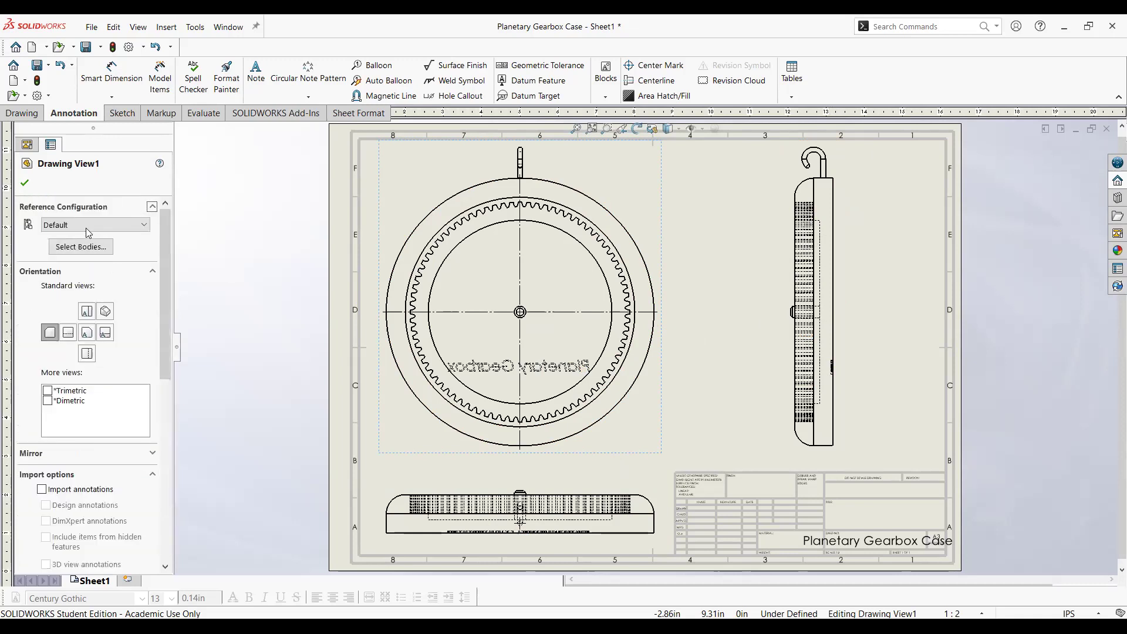
left_click(25, 182)
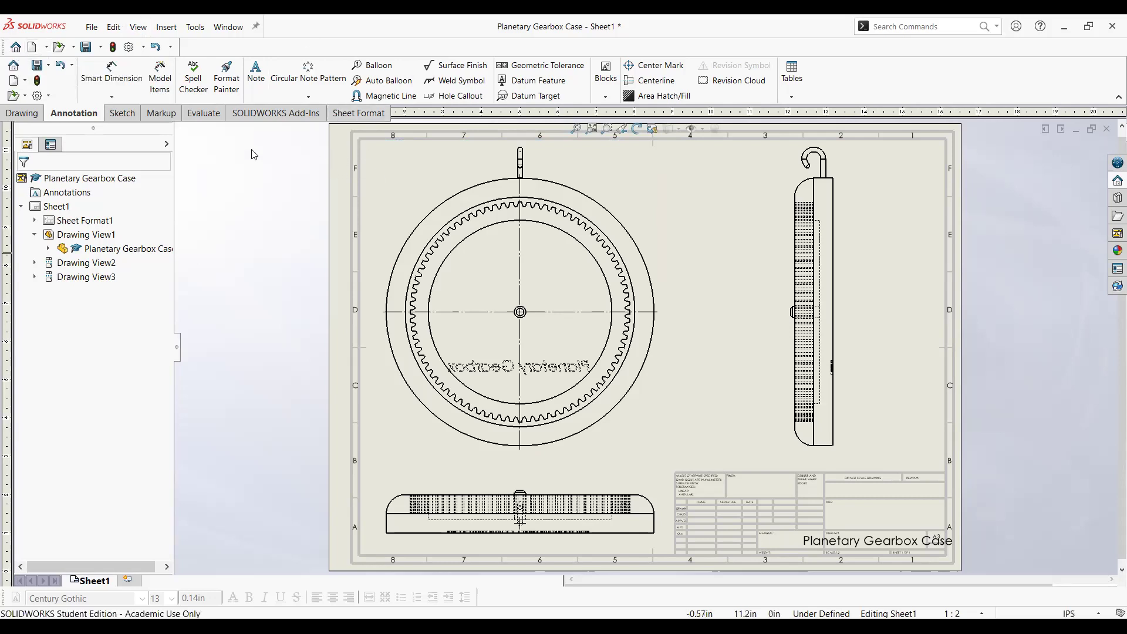
Dimension the main view's circles with Ø7.00, Ø6.00 and Ø4.80 diameters
left_click(125, 79)
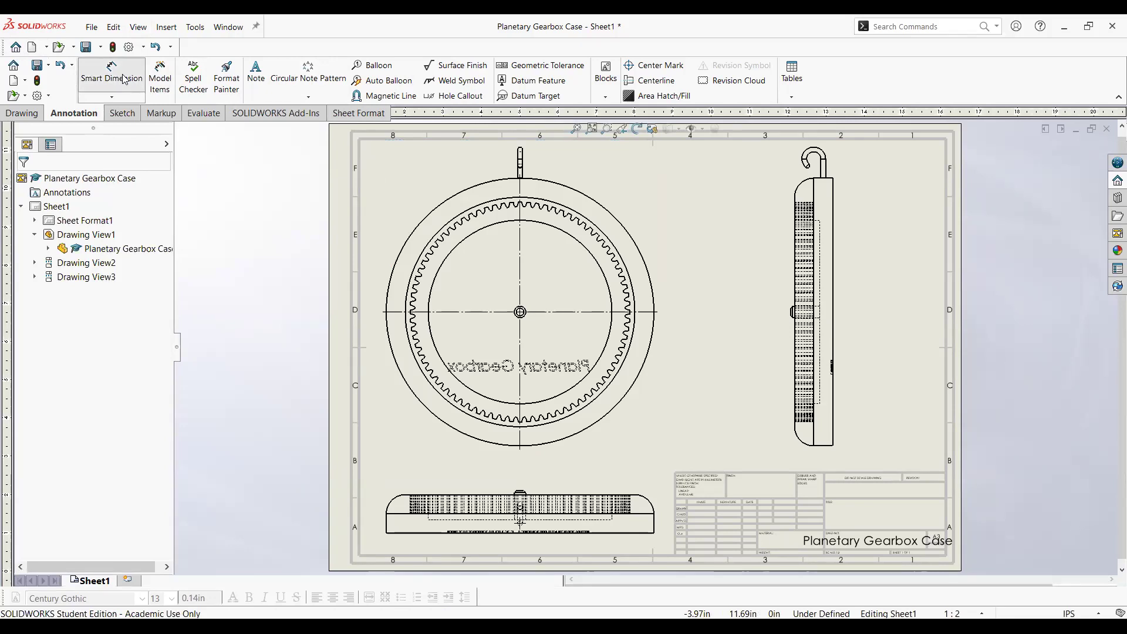
left_click(631, 243)
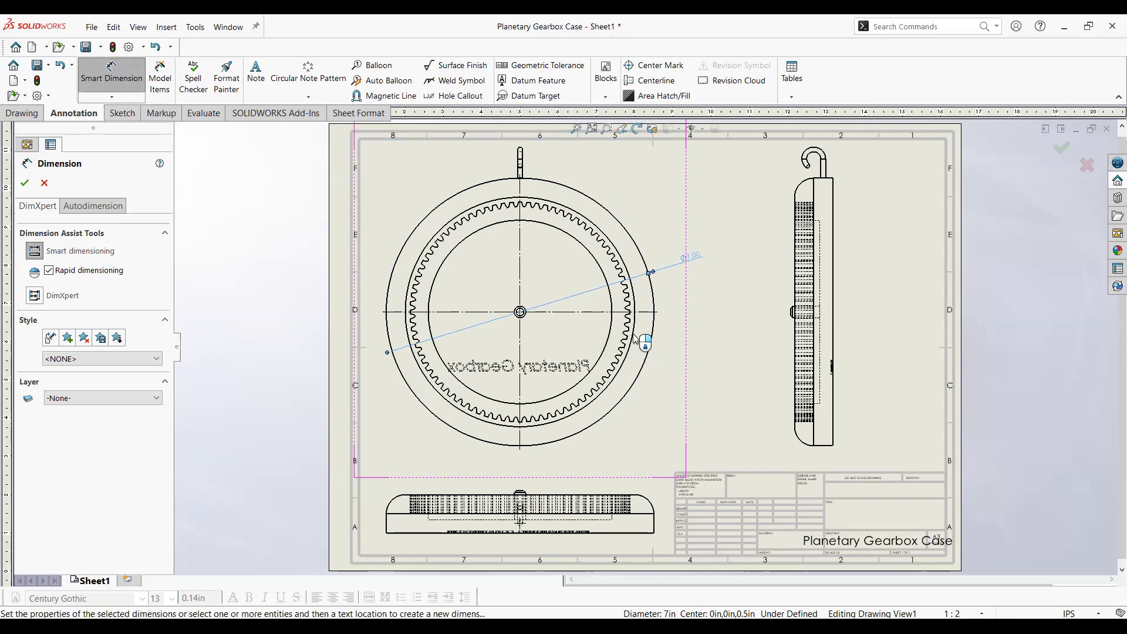
left_click(648, 310)
left_click(635, 325)
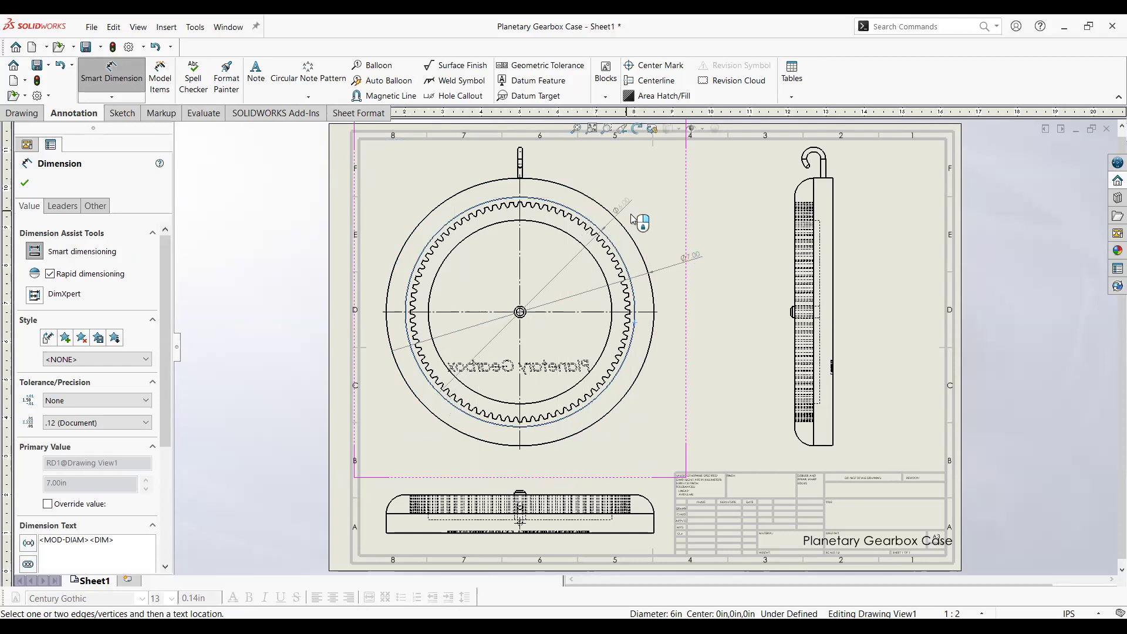
left_click(644, 199)
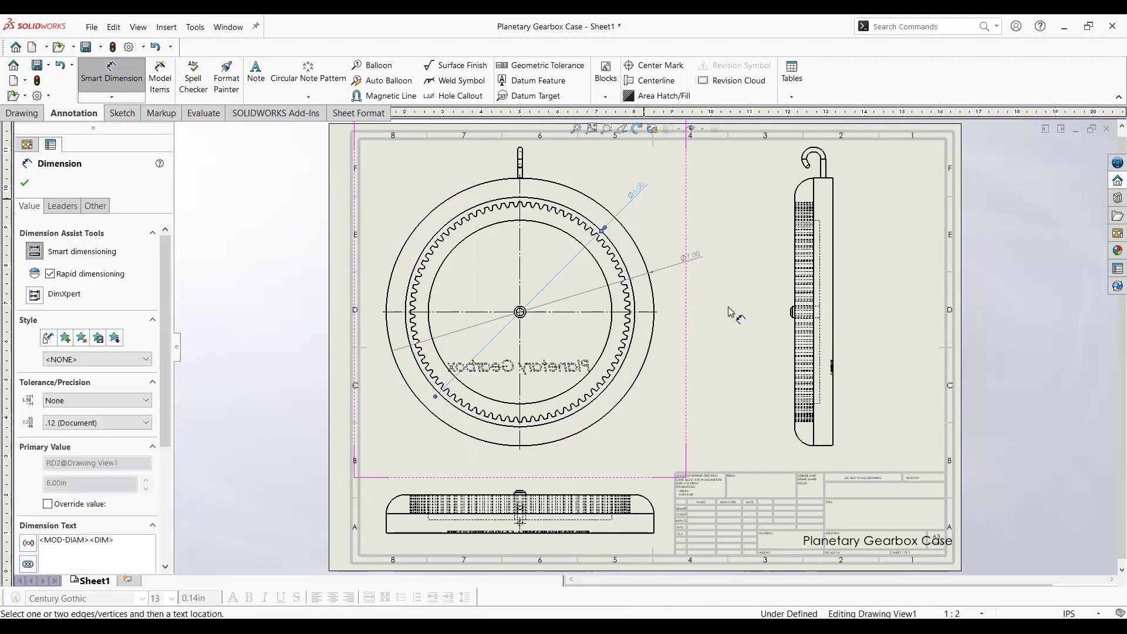
left_click(480, 235)
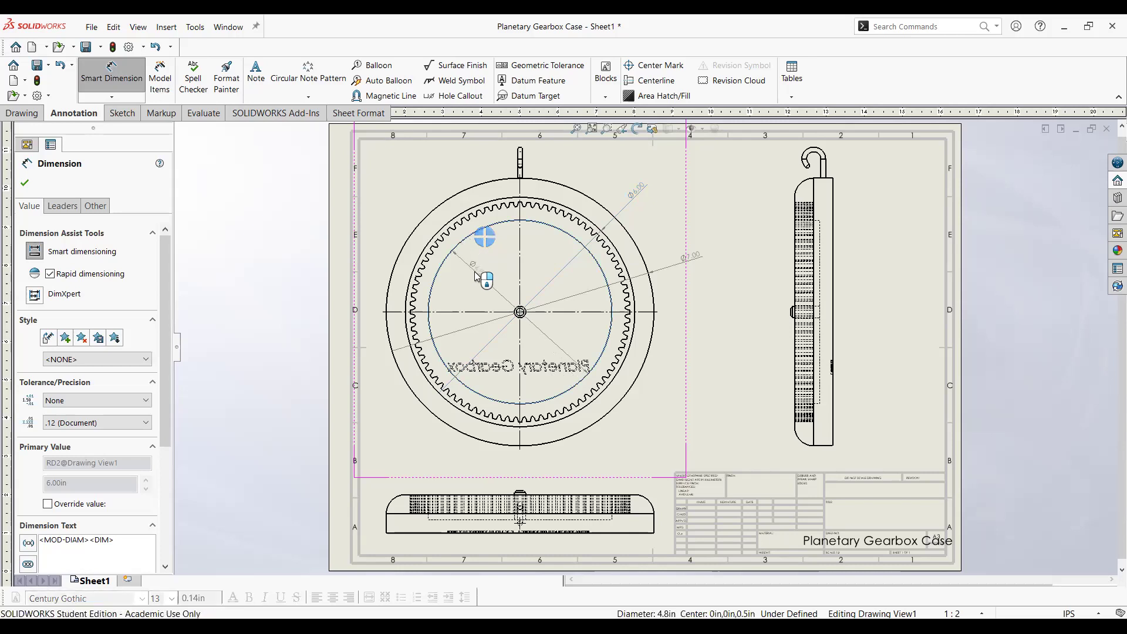
left_click(476, 276)
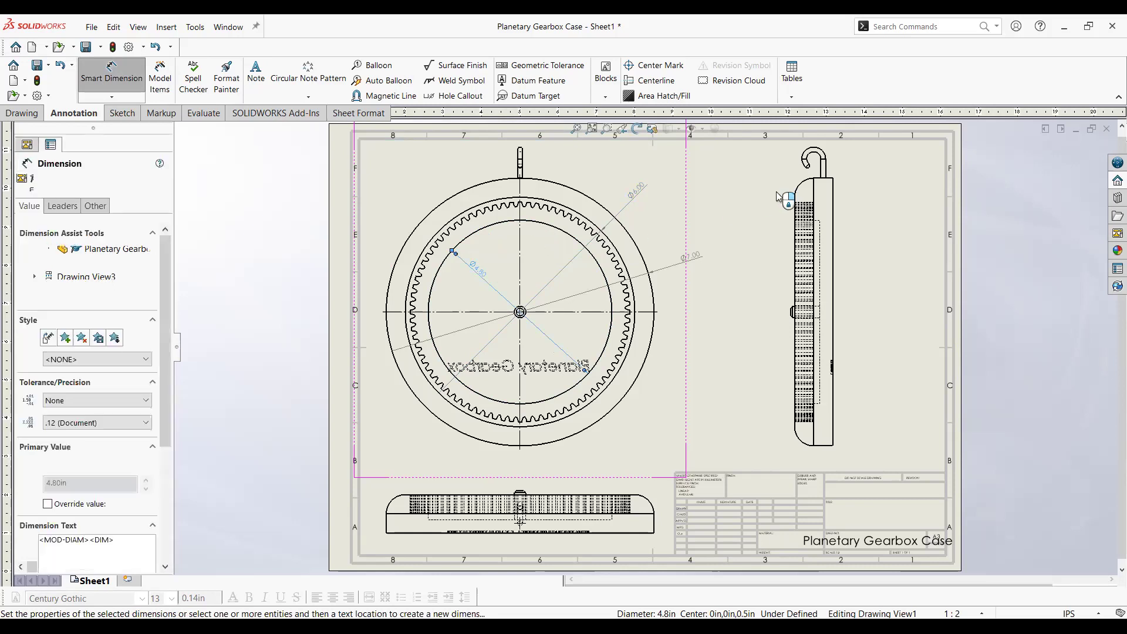
Add an R2.88 radius to the gear tooth arc and zoom out to the sheet
scroll(564, 229, "down", 5)
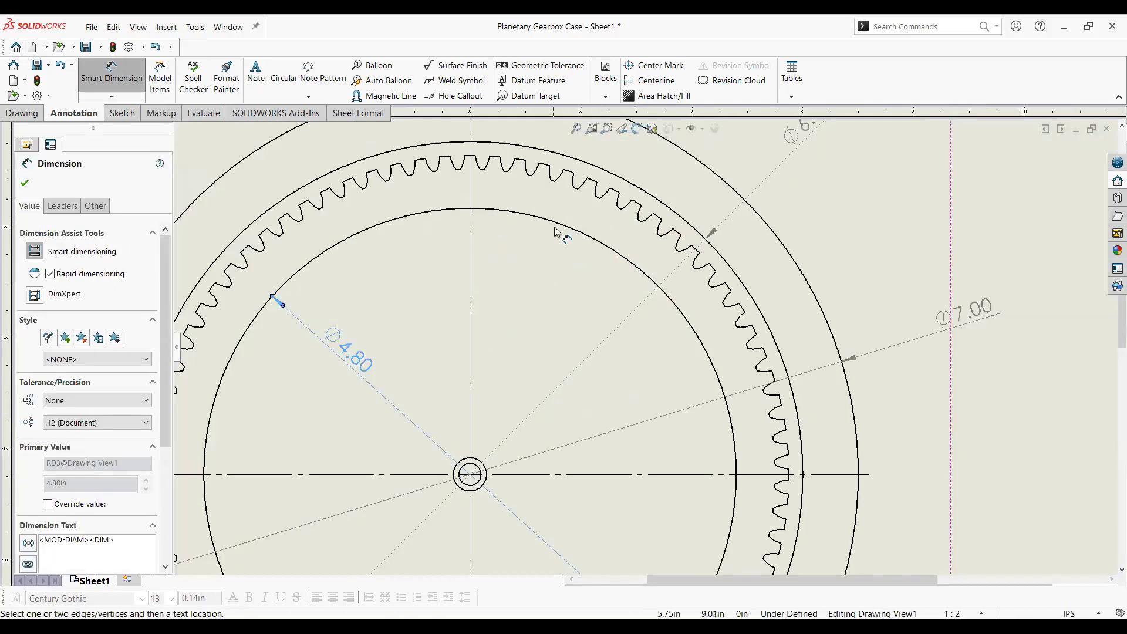
left_click(571, 177)
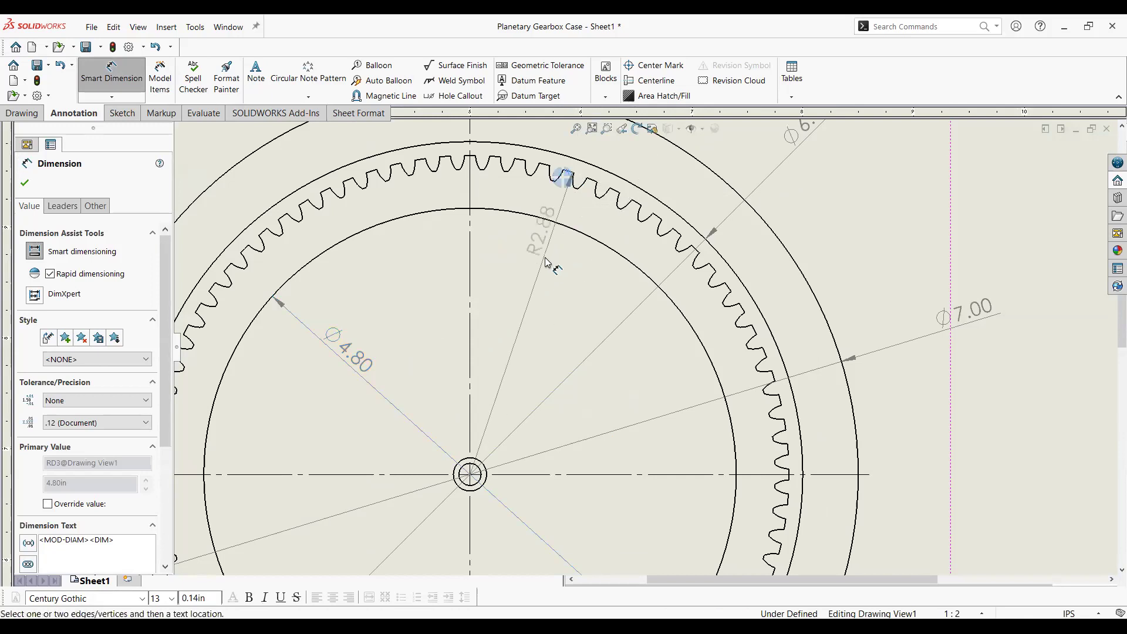
left_click(532, 289)
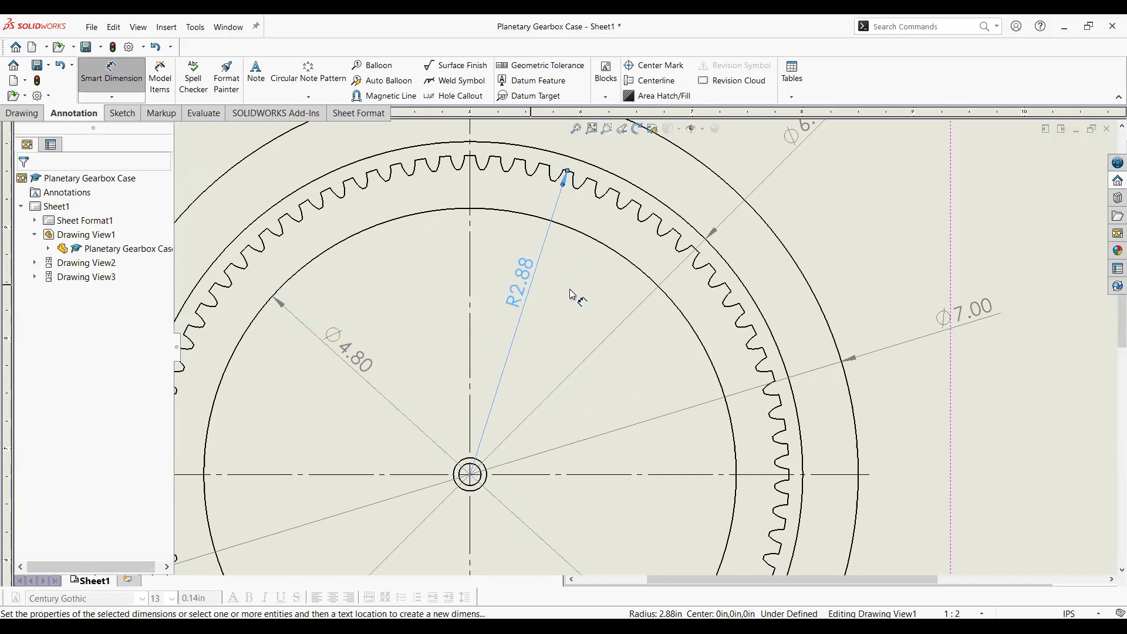
scroll(643, 348, "up", 3)
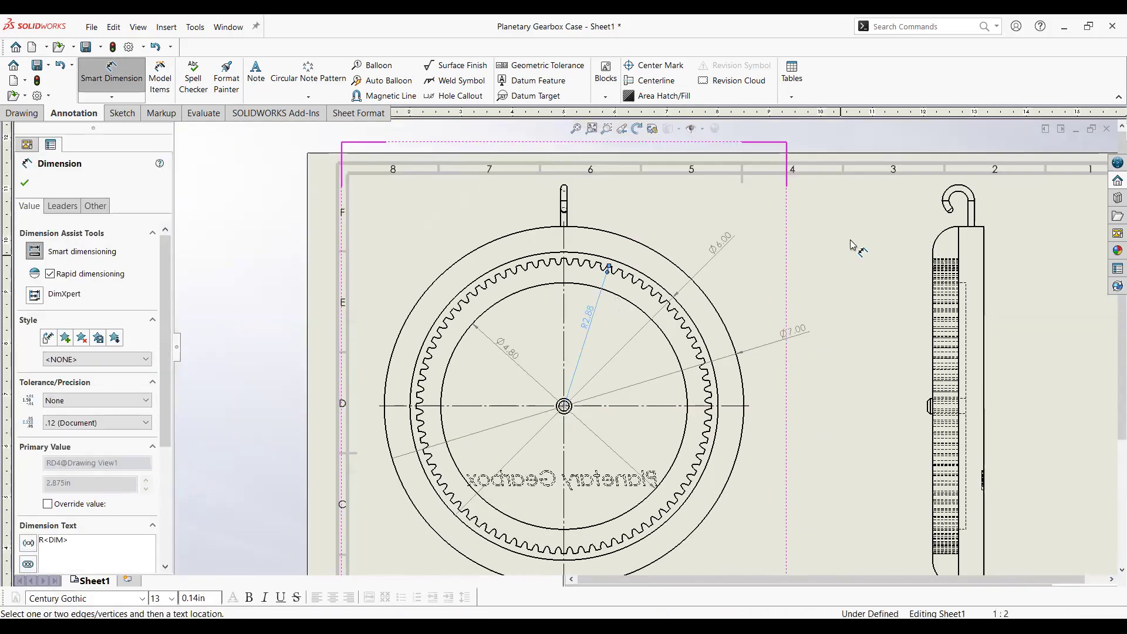
scroll(644, 350, "up", 1)
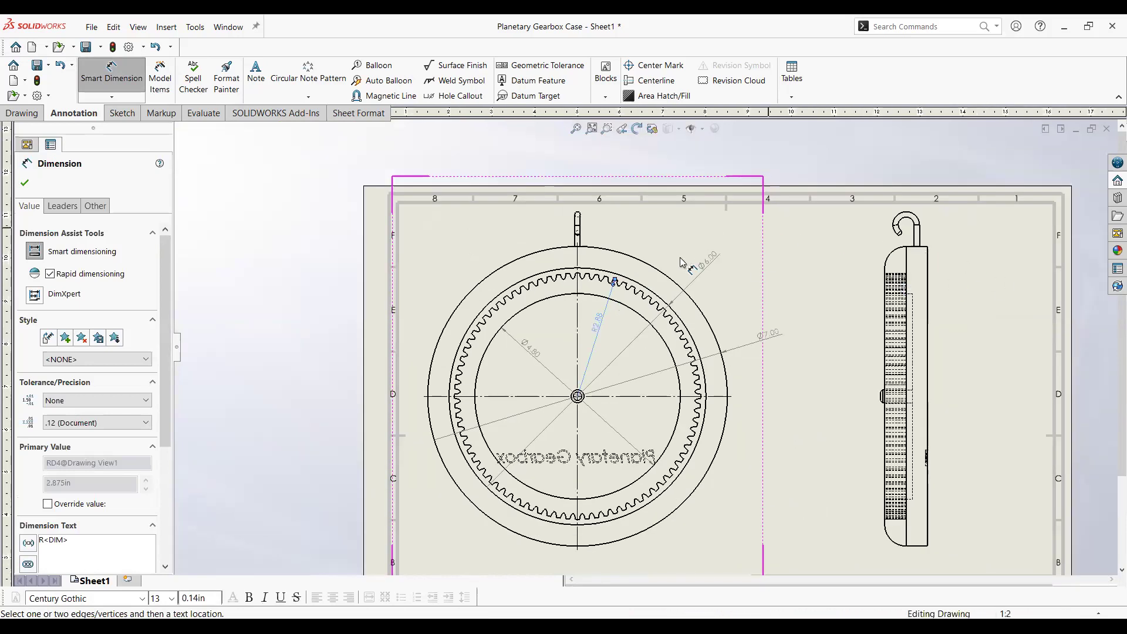
scroll(645, 347, "up", 1)
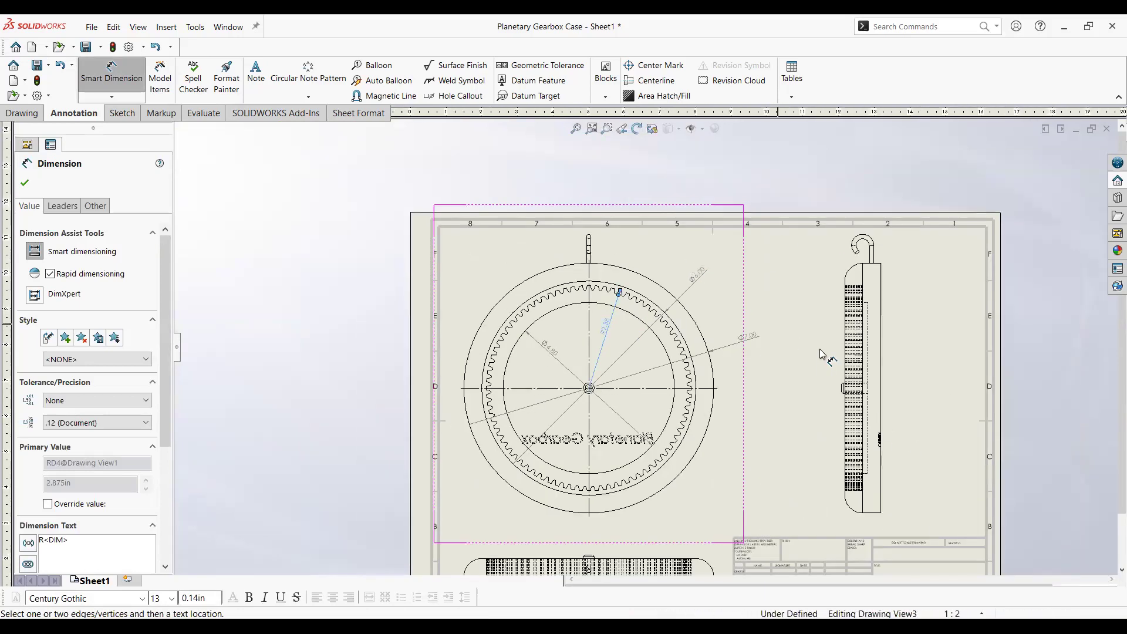
scroll(646, 346, "up", 1)
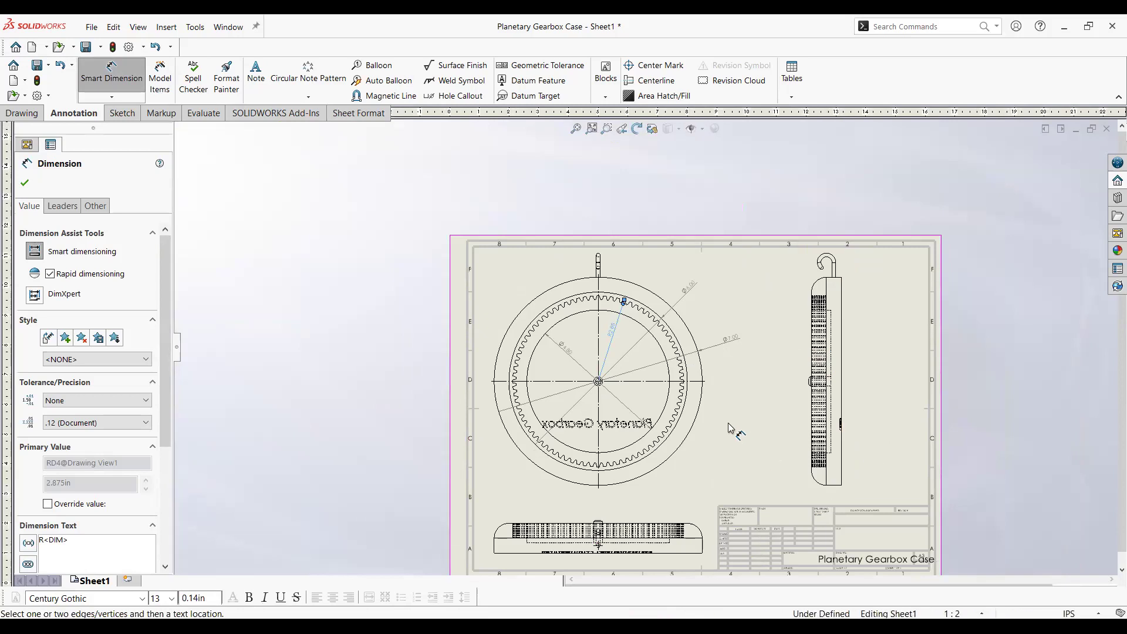
scroll(644, 346, "up", 1)
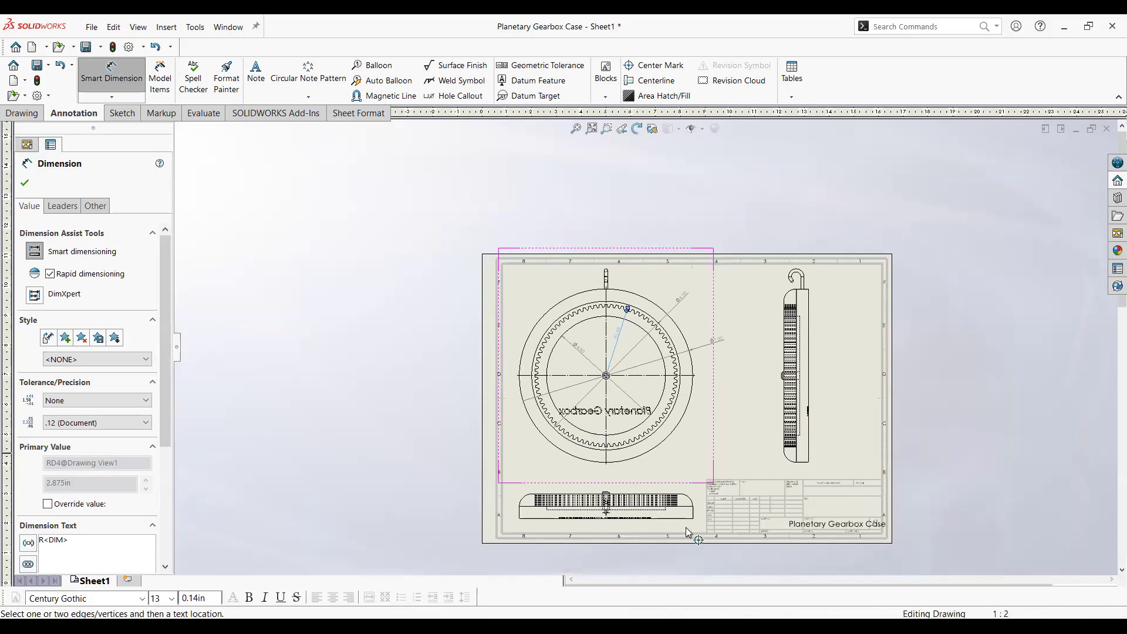
Dimension the bottom view's end arc R0.50, boss Ø0.30 and chamfer 0.07
scroll(695, 517, "down", 2)
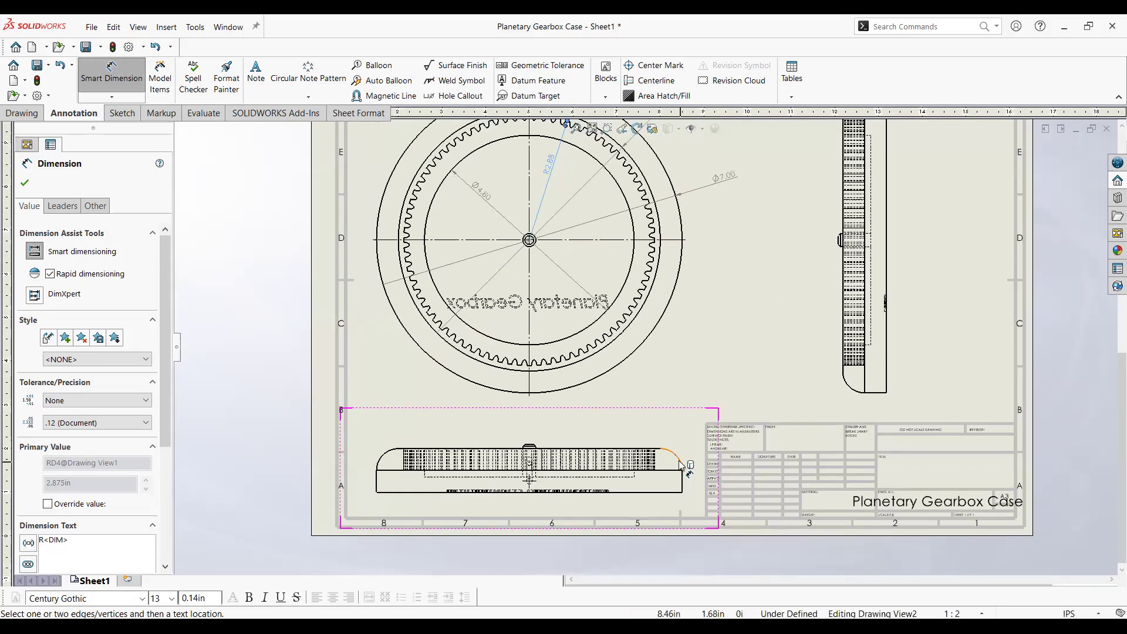
left_click(680, 464)
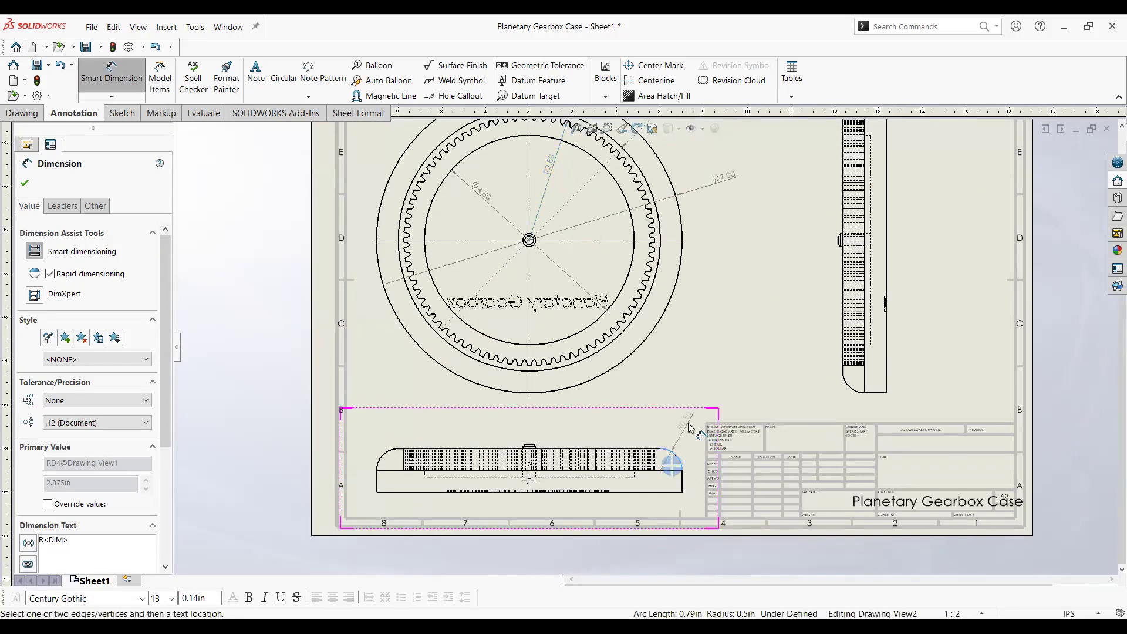
left_click(688, 427)
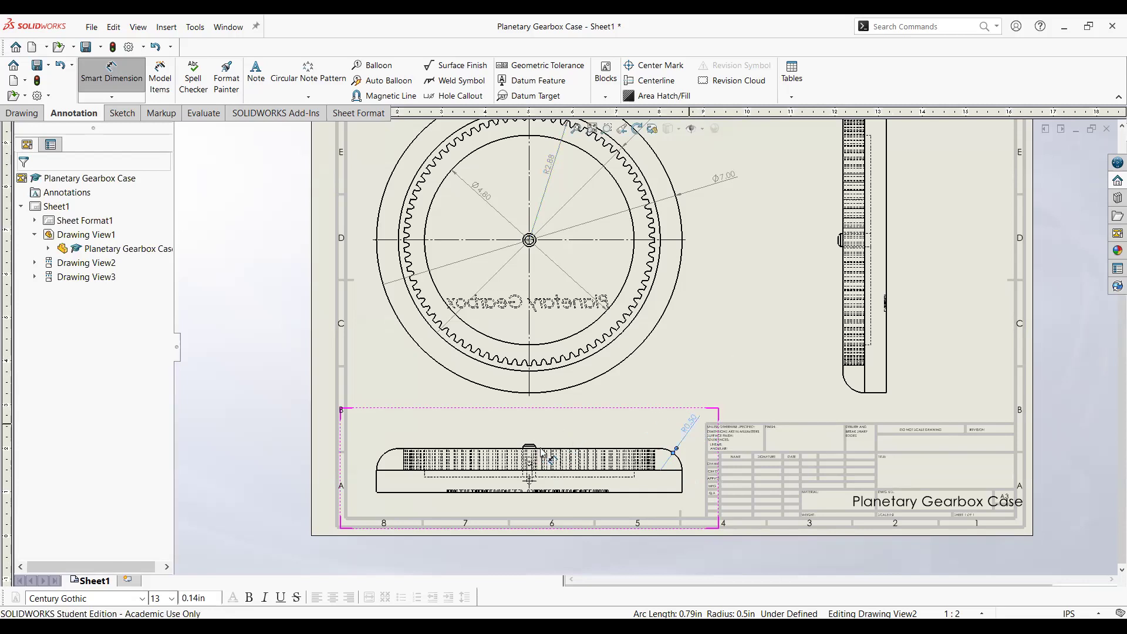
scroll(538, 450, "down", 3)
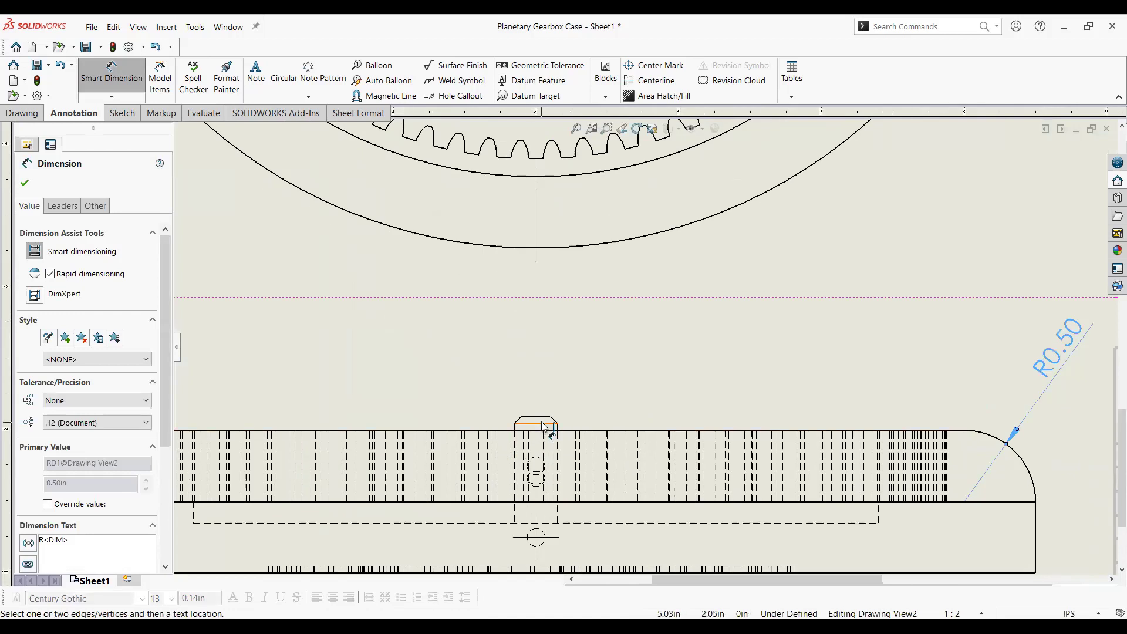
left_click(537, 422)
left_click(548, 358)
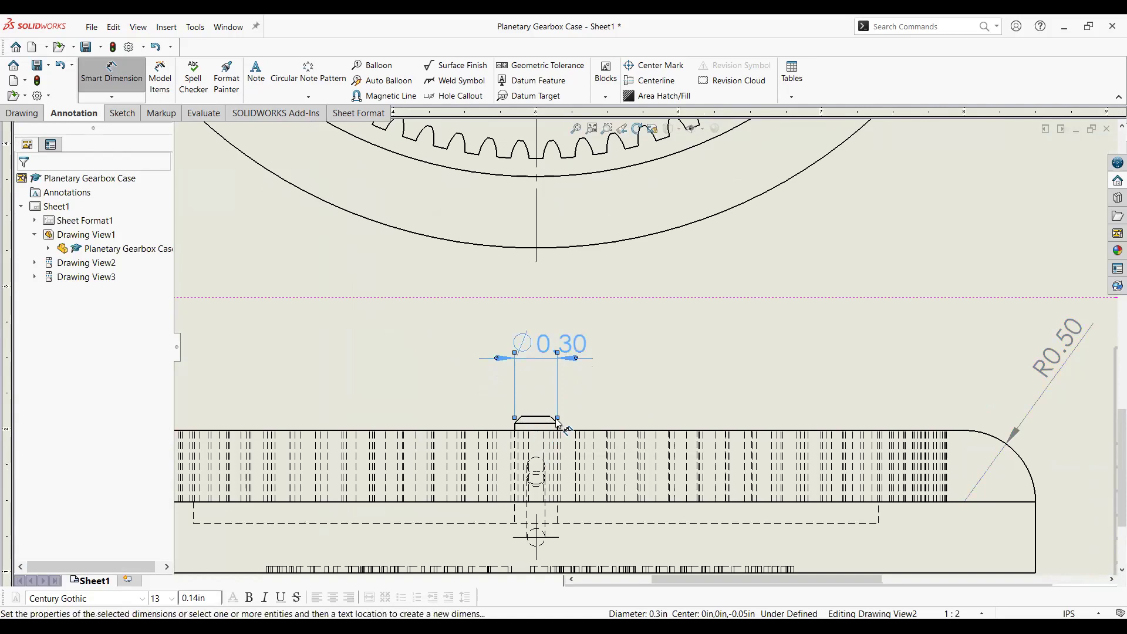
left_click(557, 421)
left_click(553, 419)
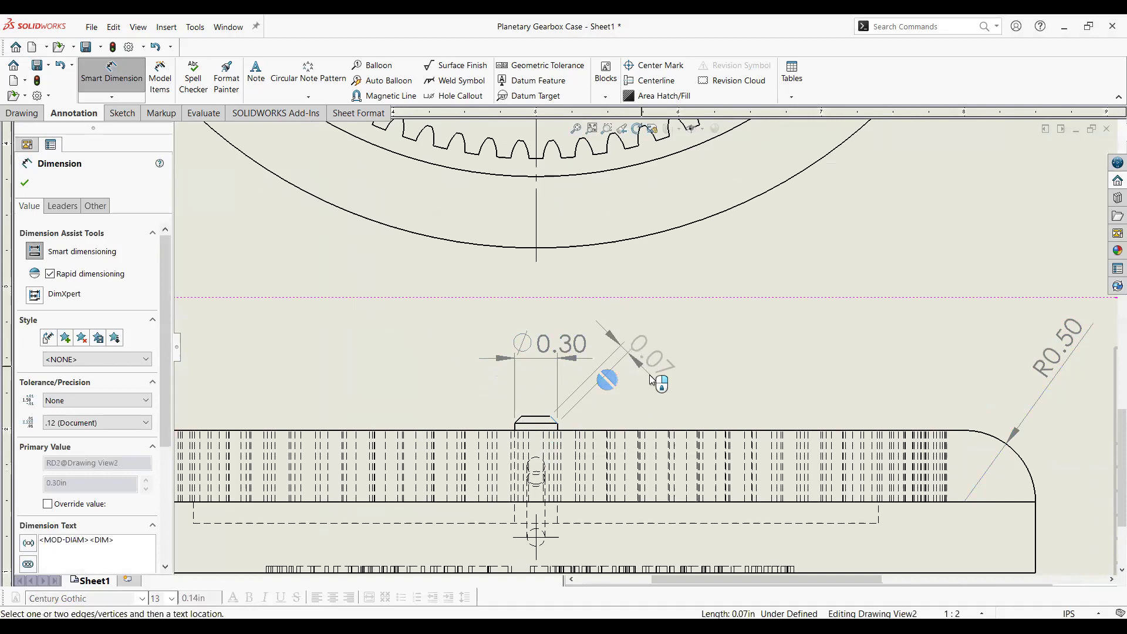
left_click(656, 382)
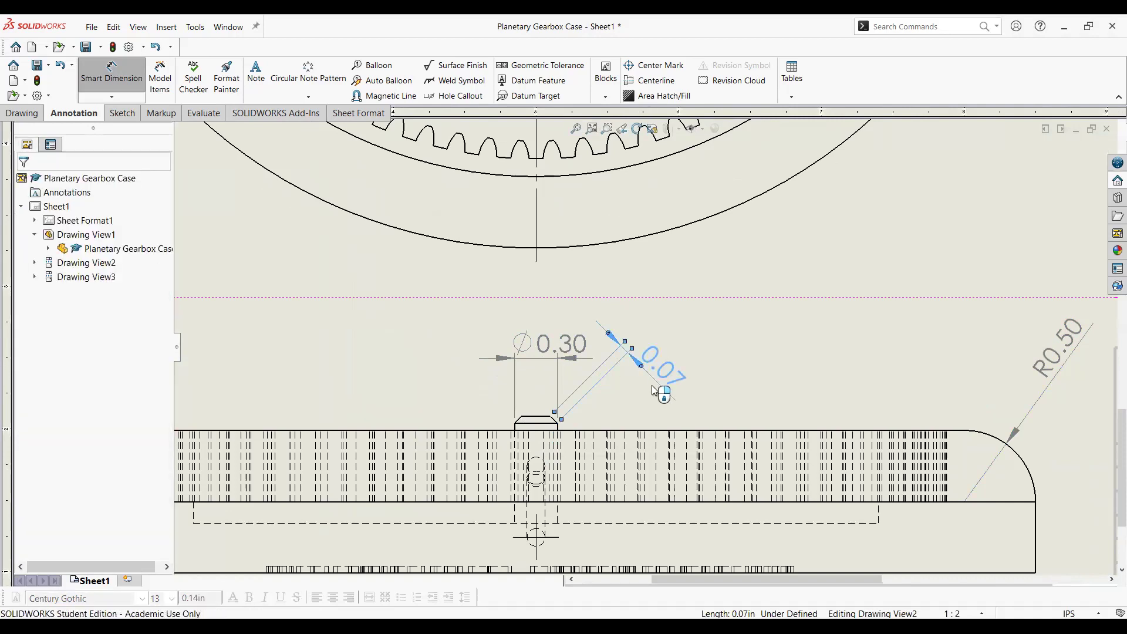
Add the vertical 0.15 and small 0.05 edge dimensions to the bottom view
scroll(684, 409, "up", 3)
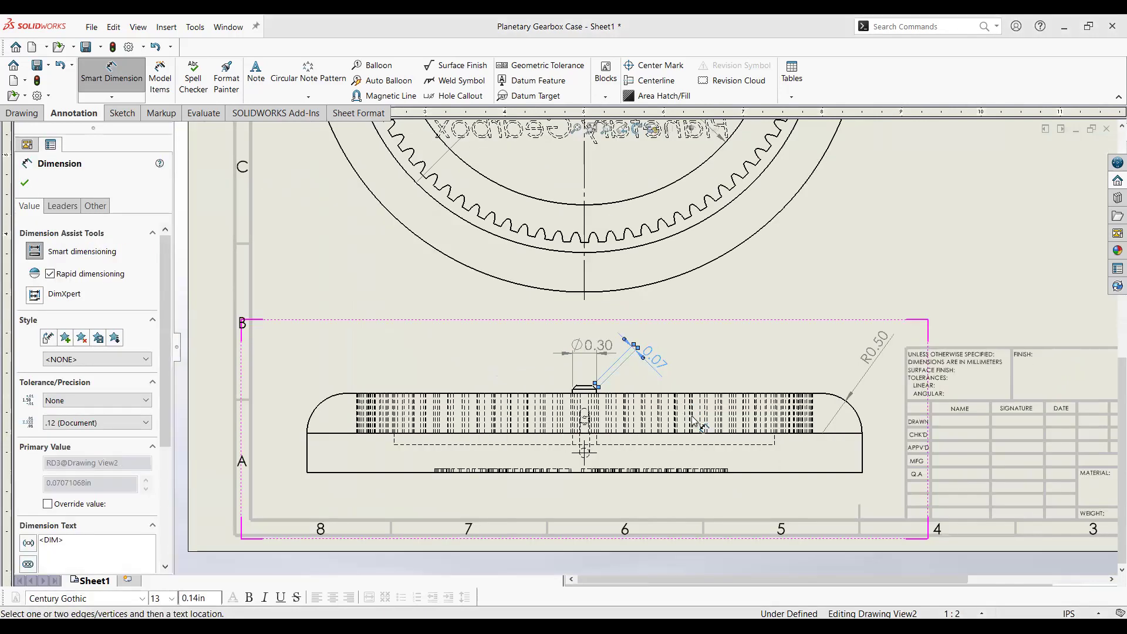
left_click(775, 439)
left_click(806, 349)
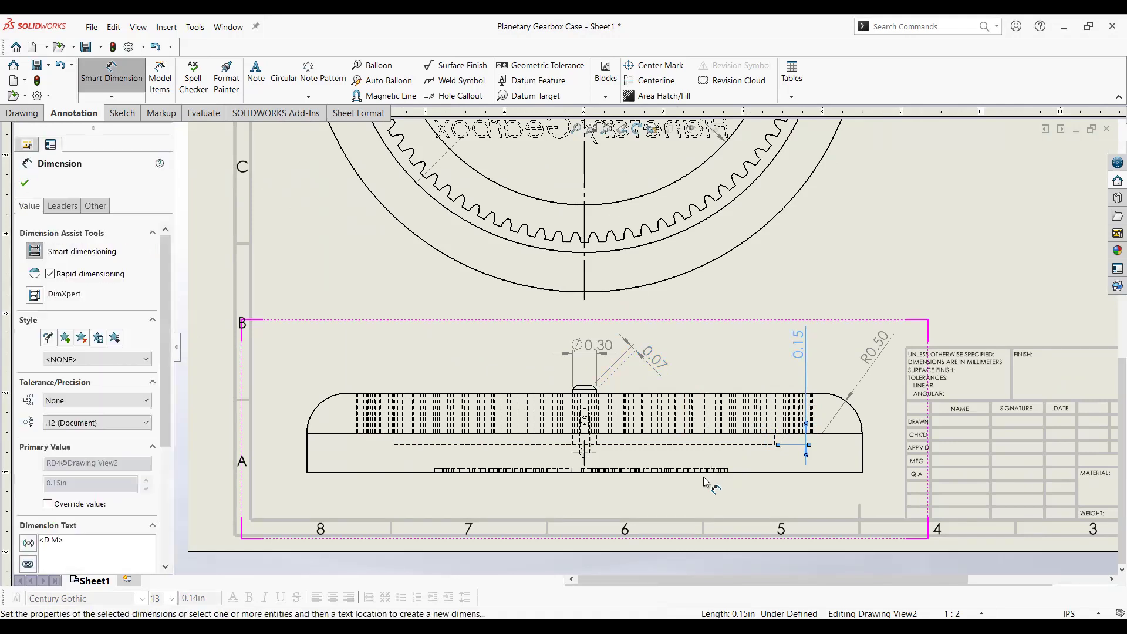
scroll(706, 482, "down", 4)
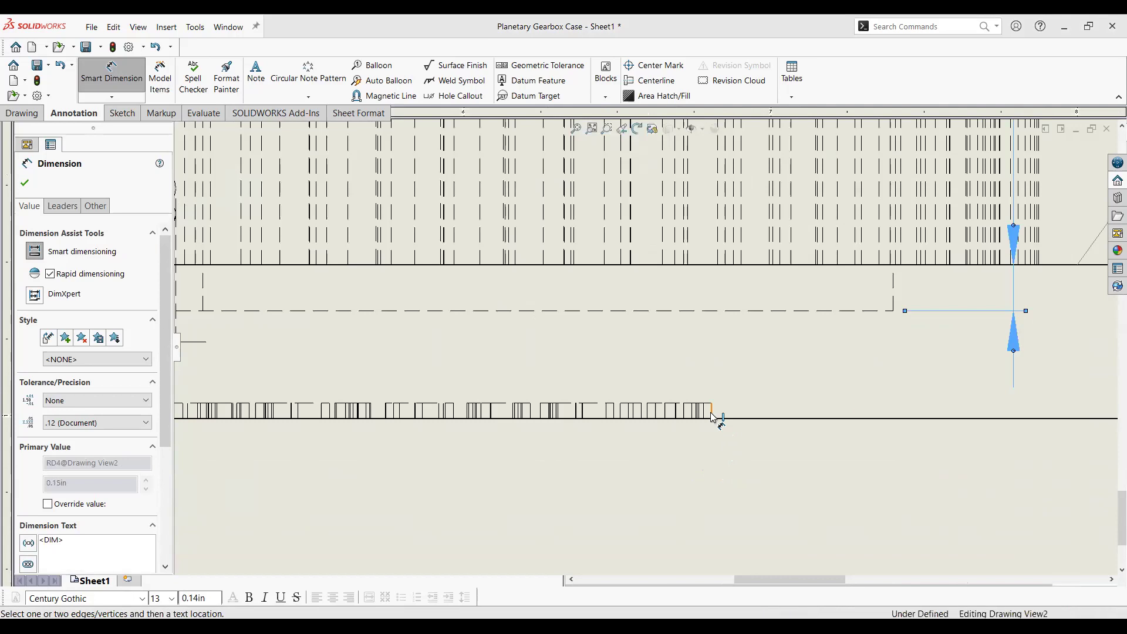
left_click(706, 450)
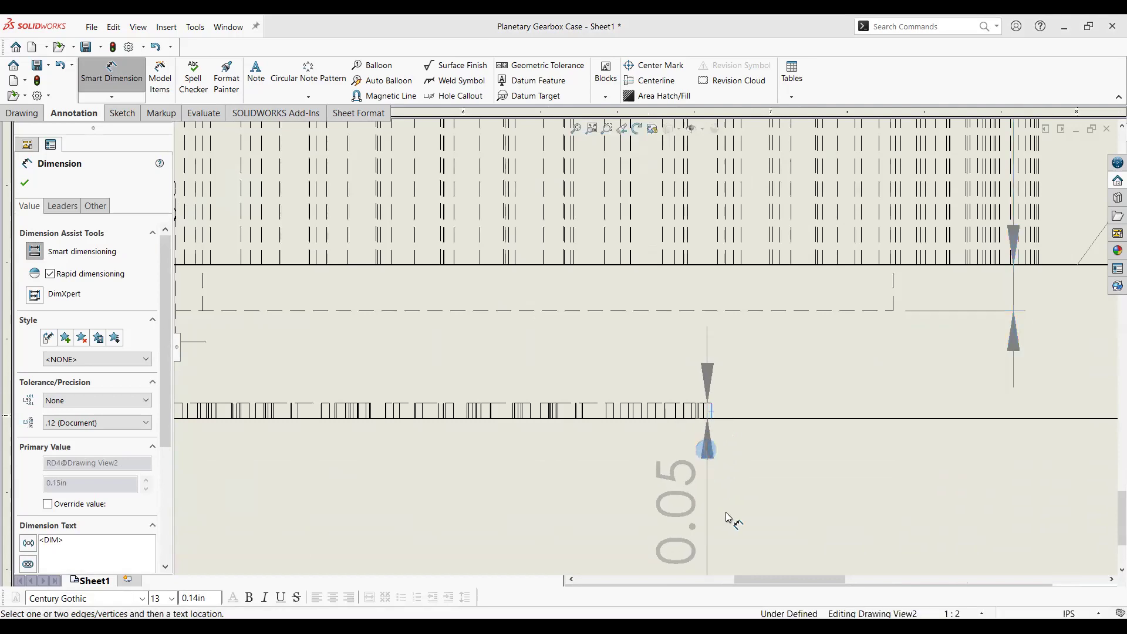
scroll(728, 511, "up", 3)
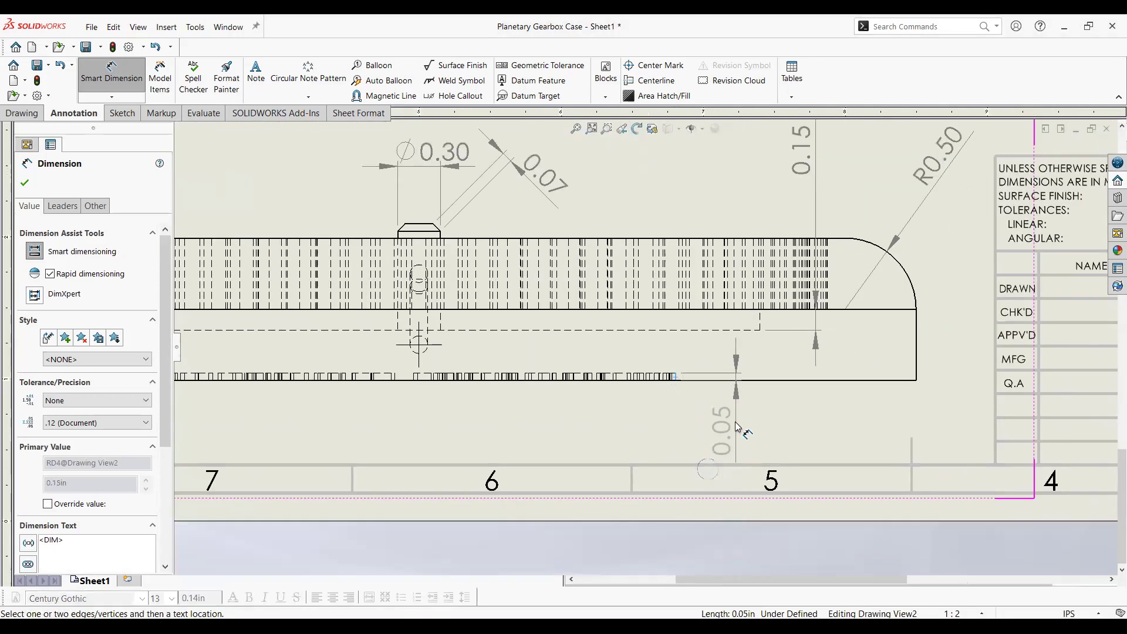
left_click(734, 417)
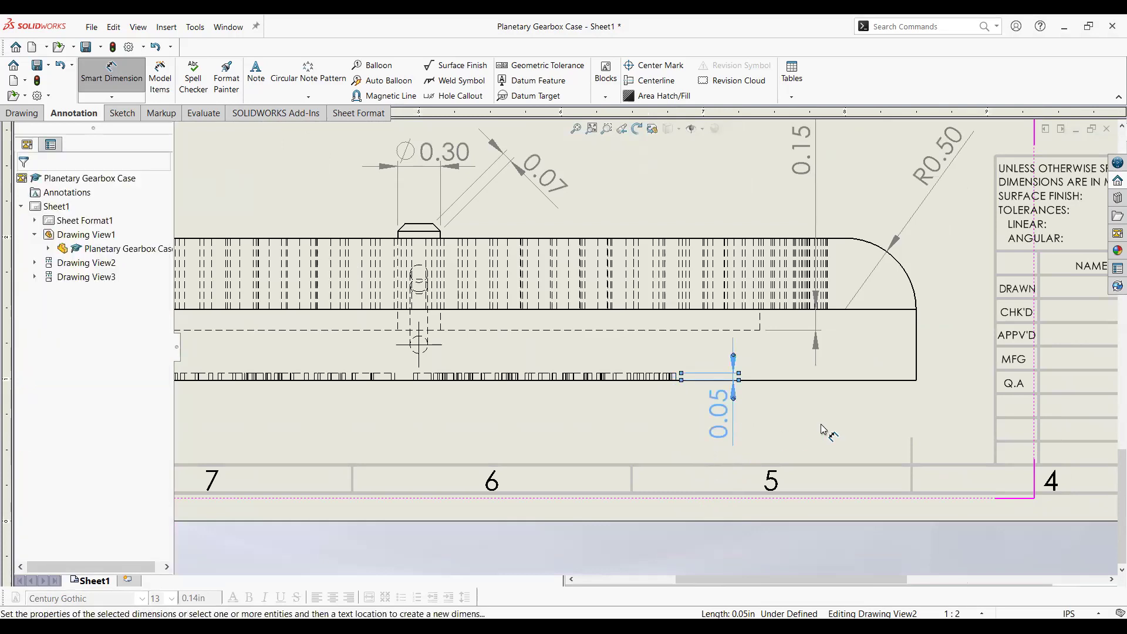
scroll(697, 367, "up", 3)
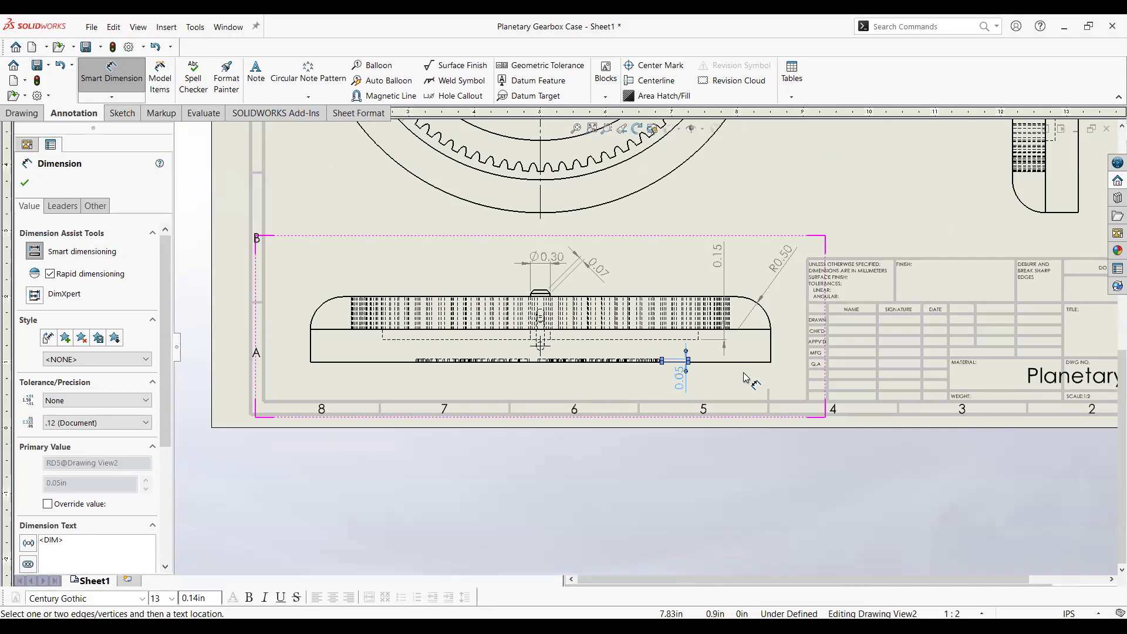
Place two 0.50 dimensions on the side view's bottom edge and curved end
scroll(654, 352, "up", 1)
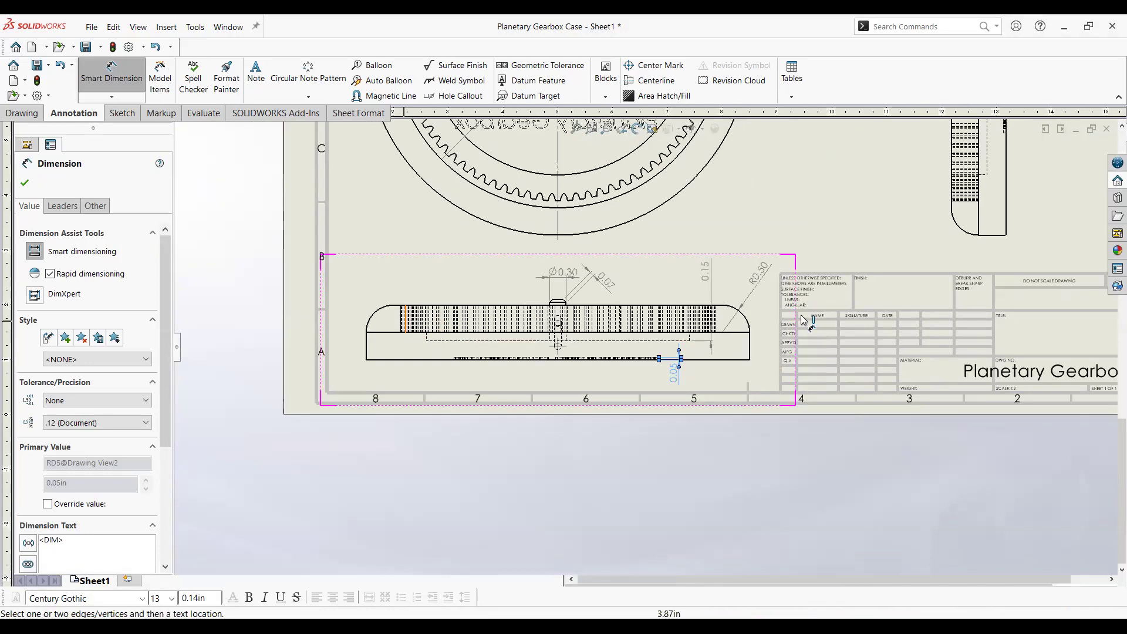
scroll(951, 214, "down", 5)
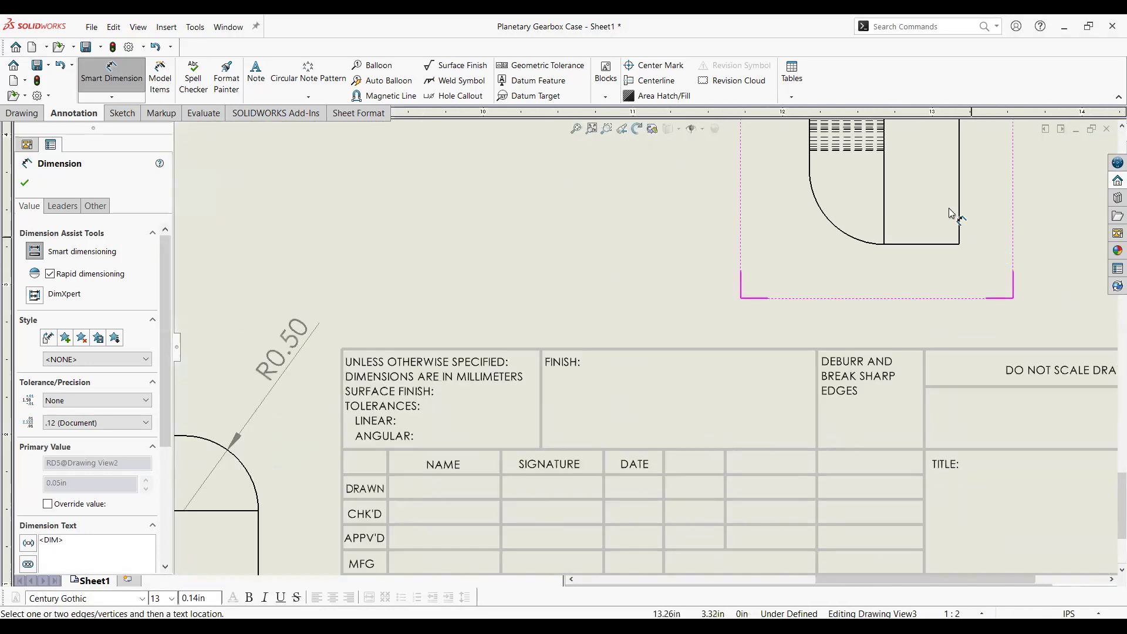
left_click(935, 245)
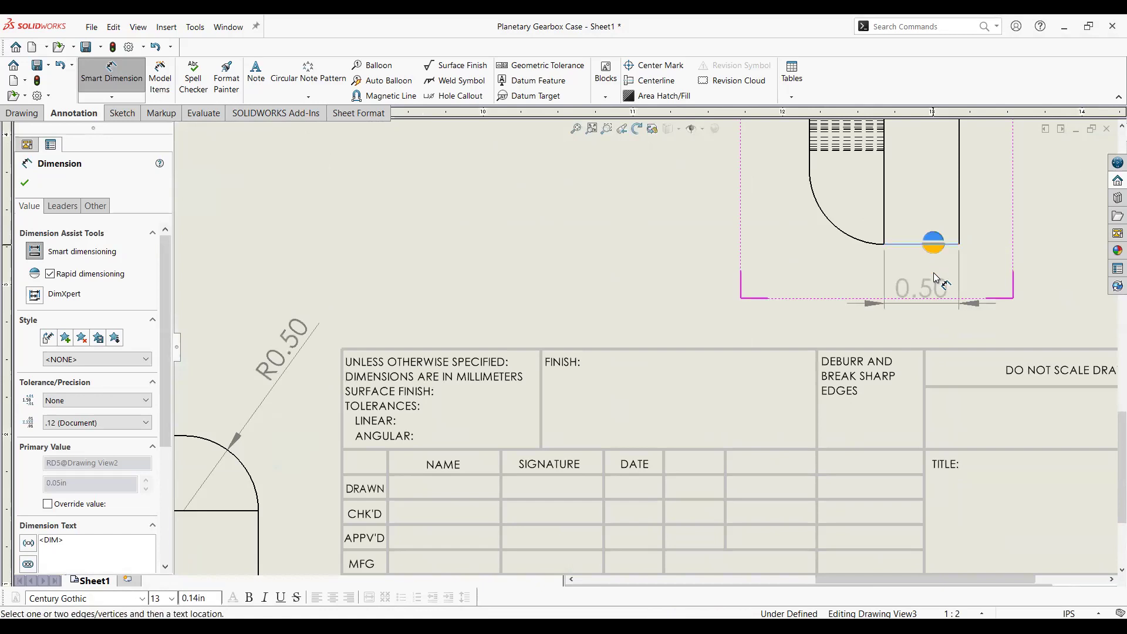
left_click(922, 292)
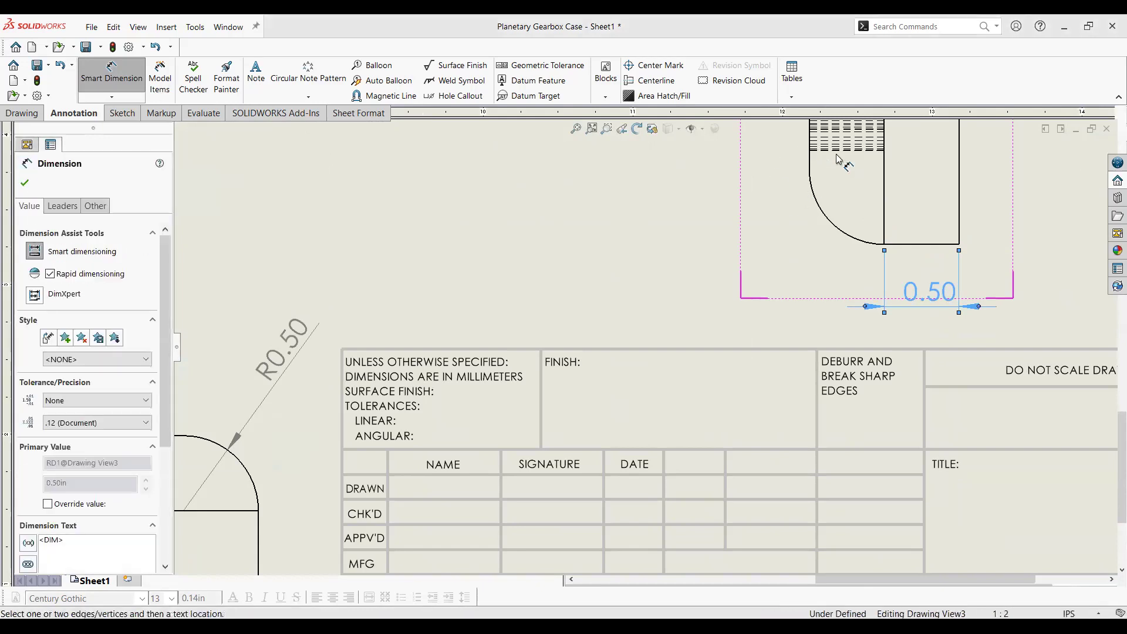
left_click(841, 152)
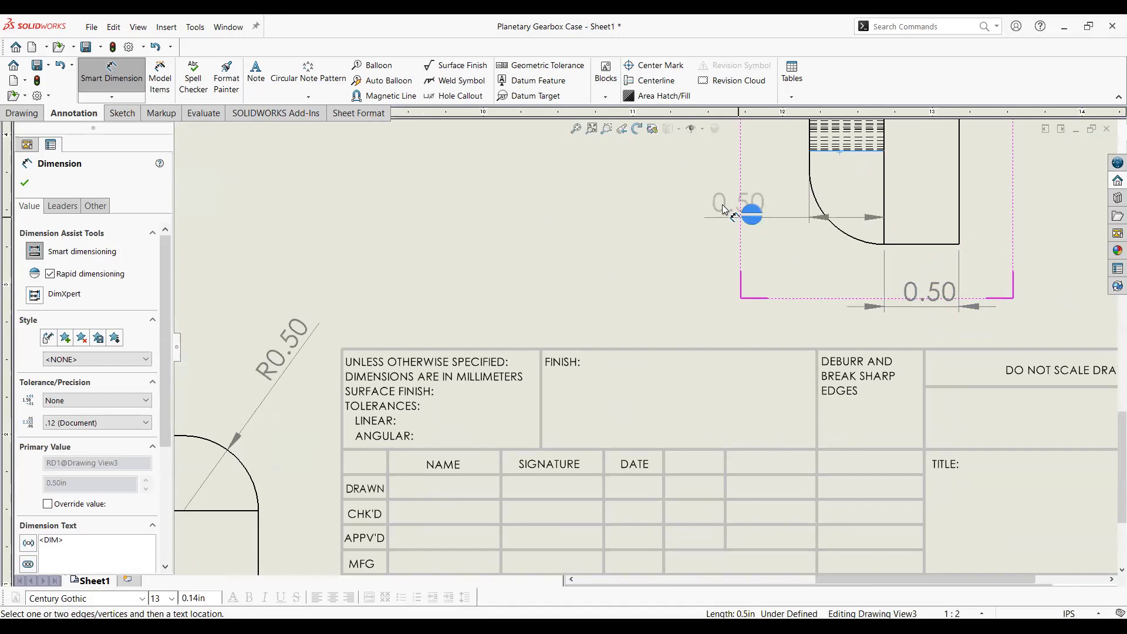
left_click(693, 261)
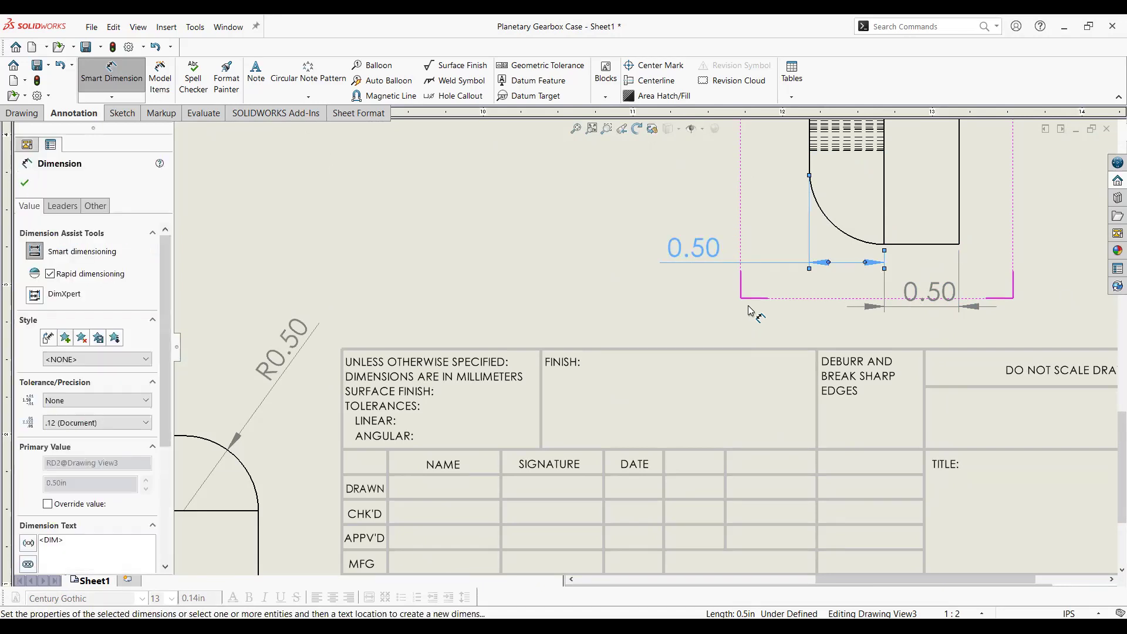
scroll(750, 311, "up", 5)
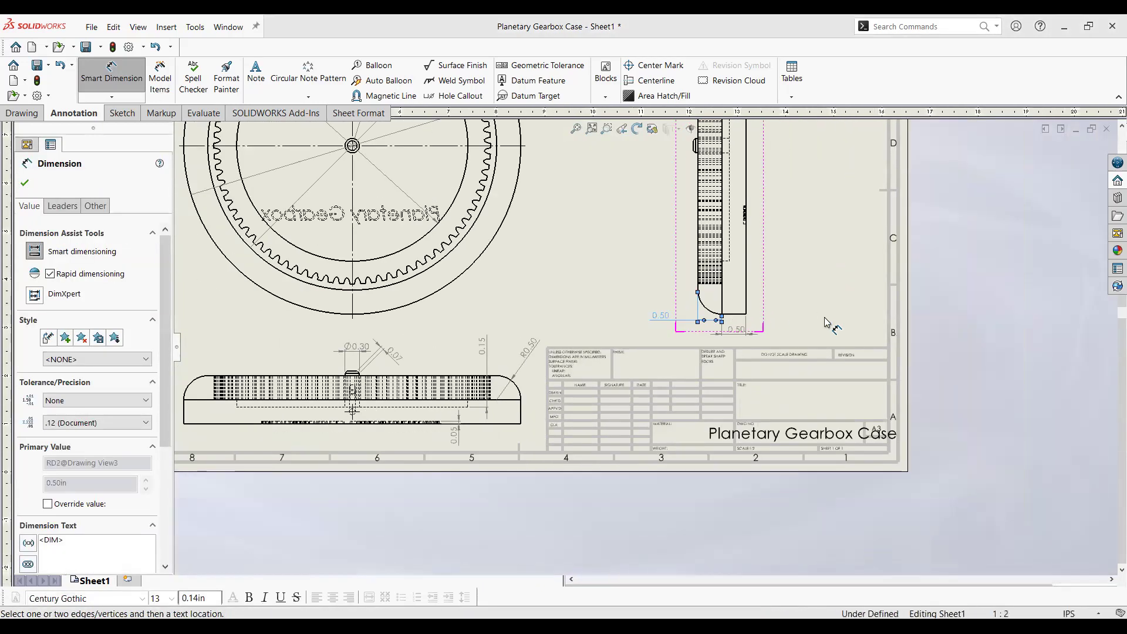
scroll(629, 168, "down", 1)
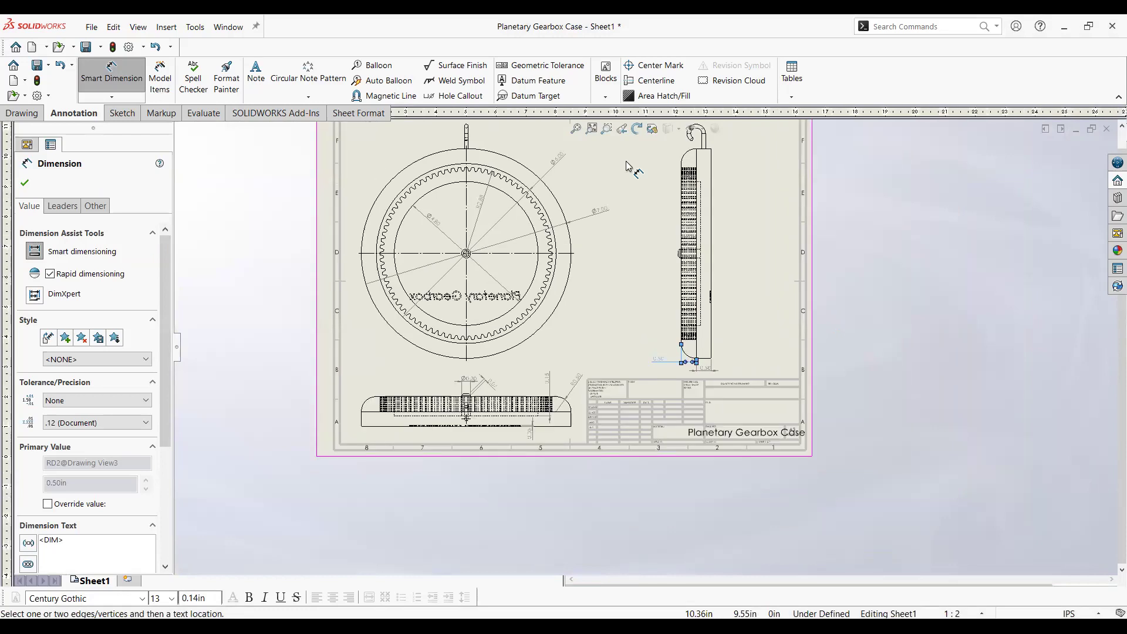
scroll(612, 154, "down", 2)
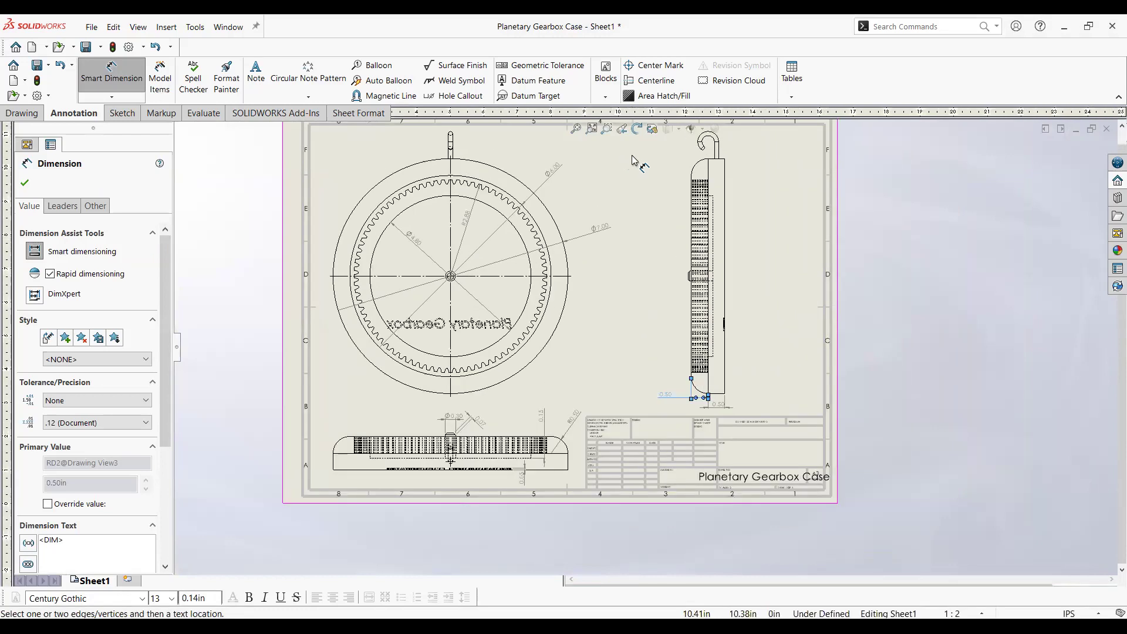
scroll(634, 161, "down", 1)
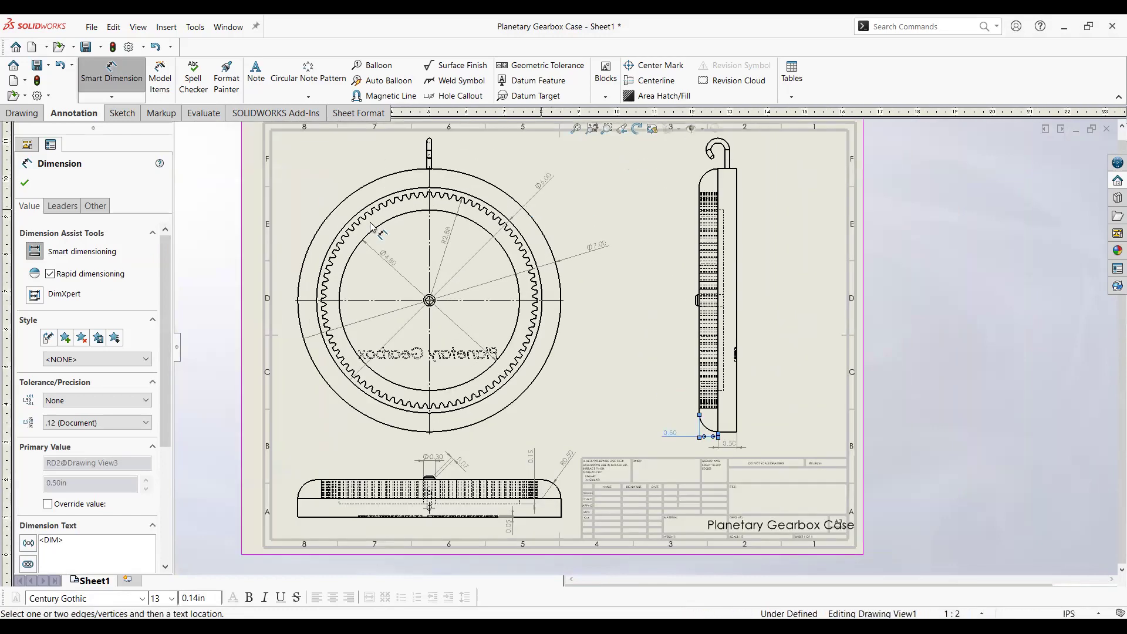
Deselect the last dimension and exit Smart Dimension
left_click(25, 183)
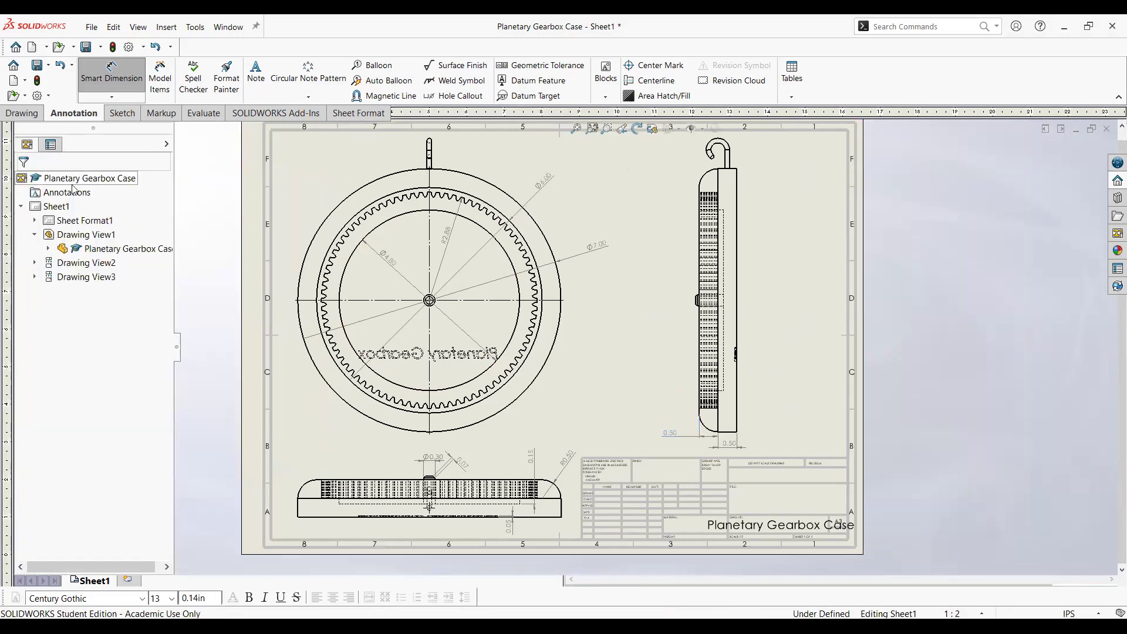
key("Escape")
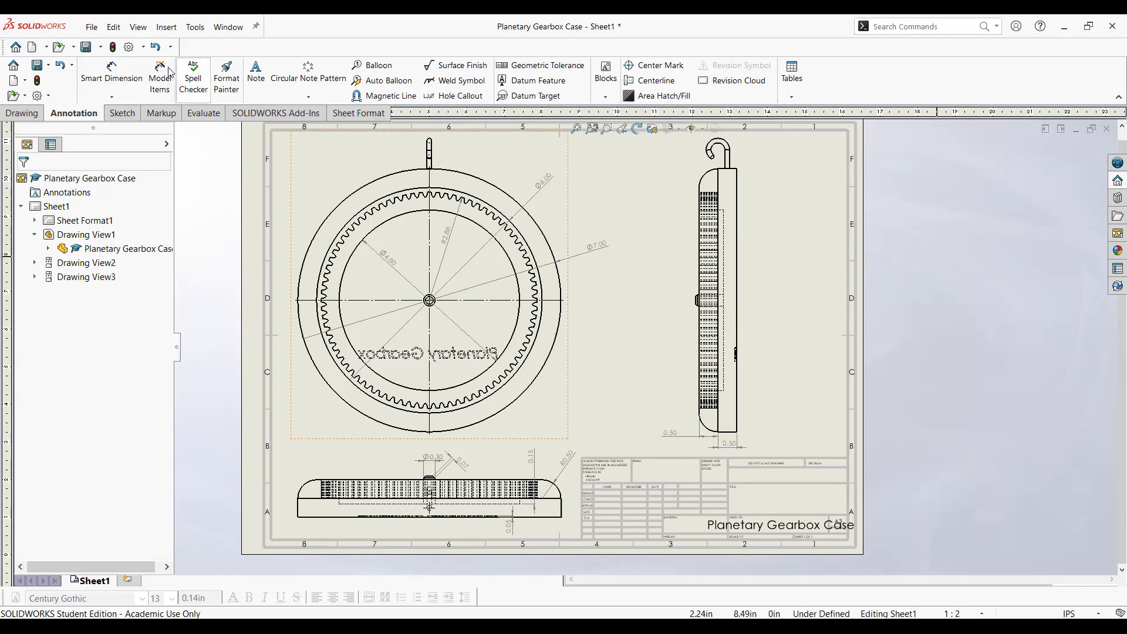
Circle a few gear teeth as Detail A and place the detail view beside the front view
left_click(166, 30)
mouse_move(207, 77)
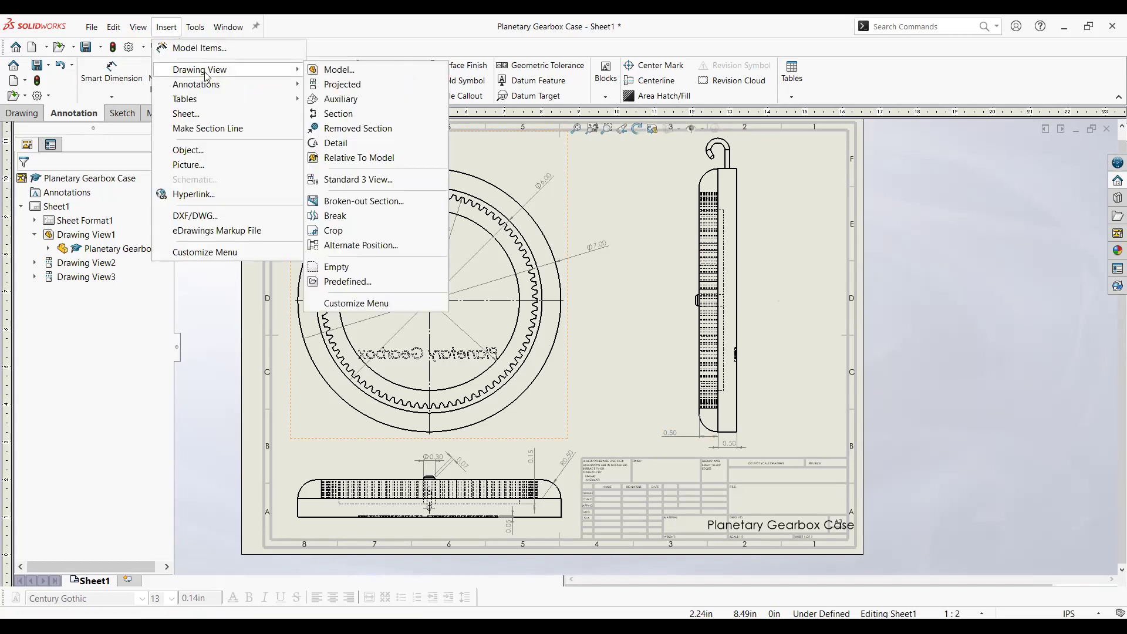
left_click(358, 146)
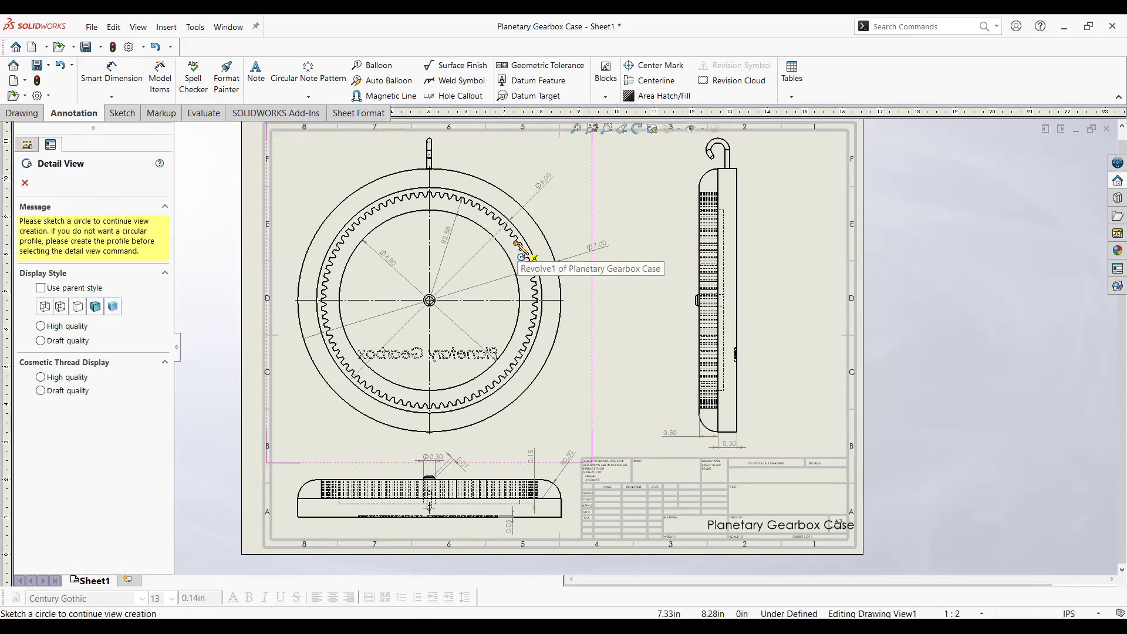
scroll(528, 254, "down", 2)
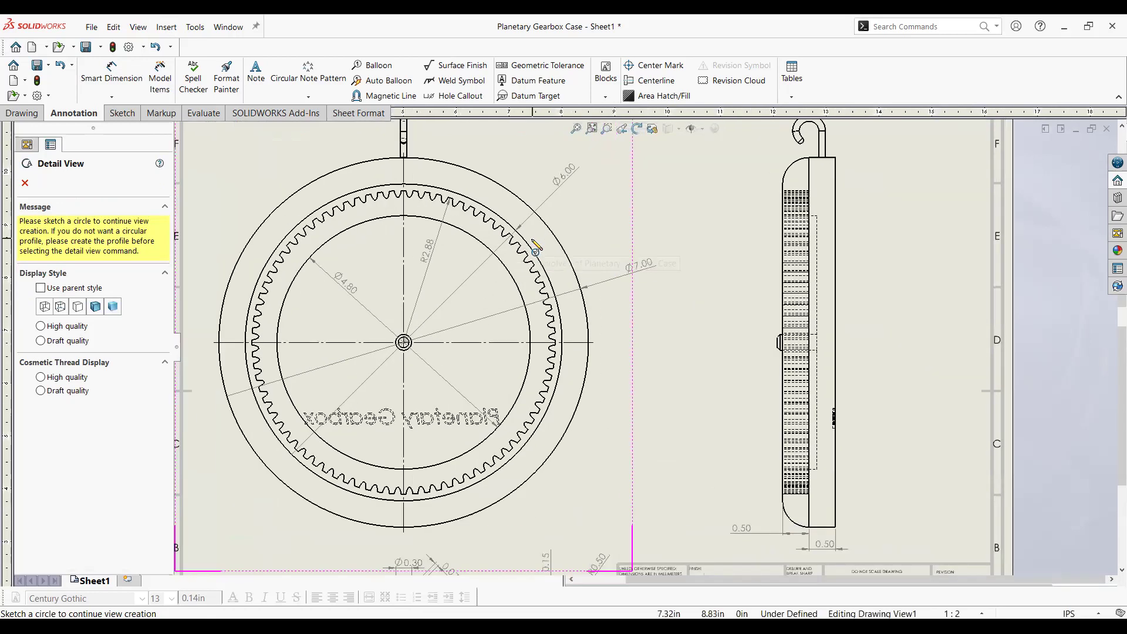
scroll(535, 250, "down", 5)
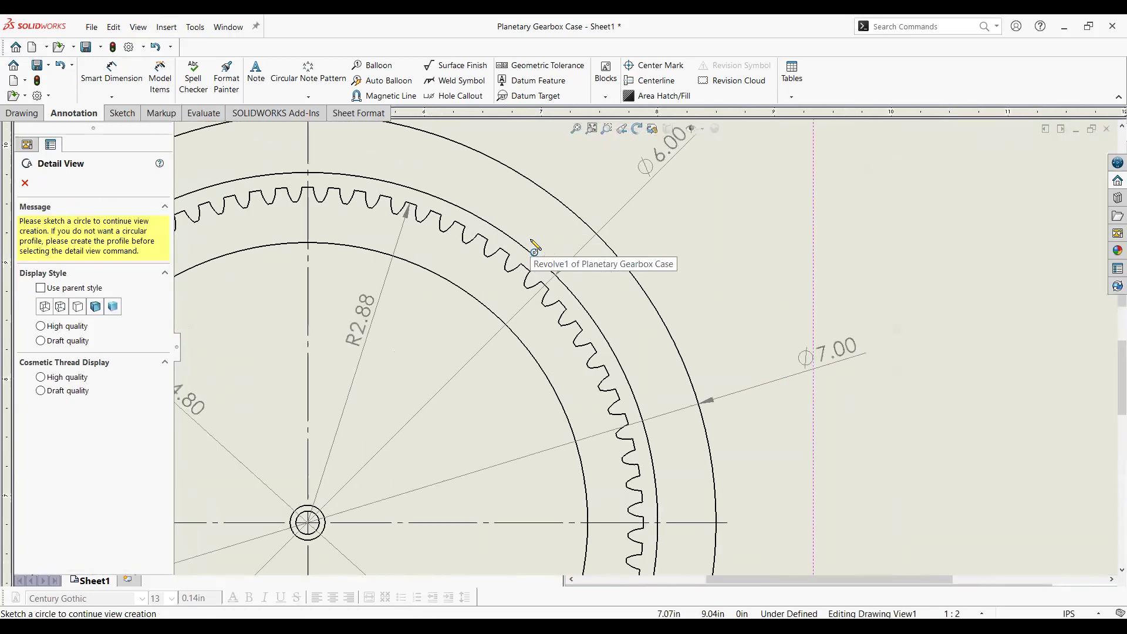
scroll(587, 355, "down", 2)
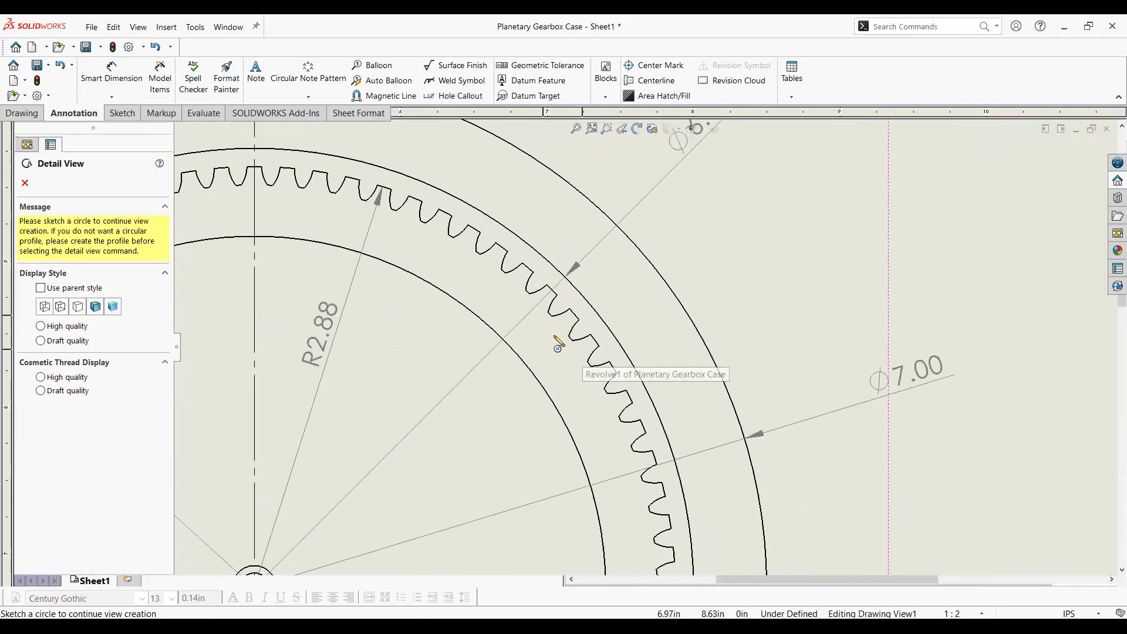
left_click(591, 347)
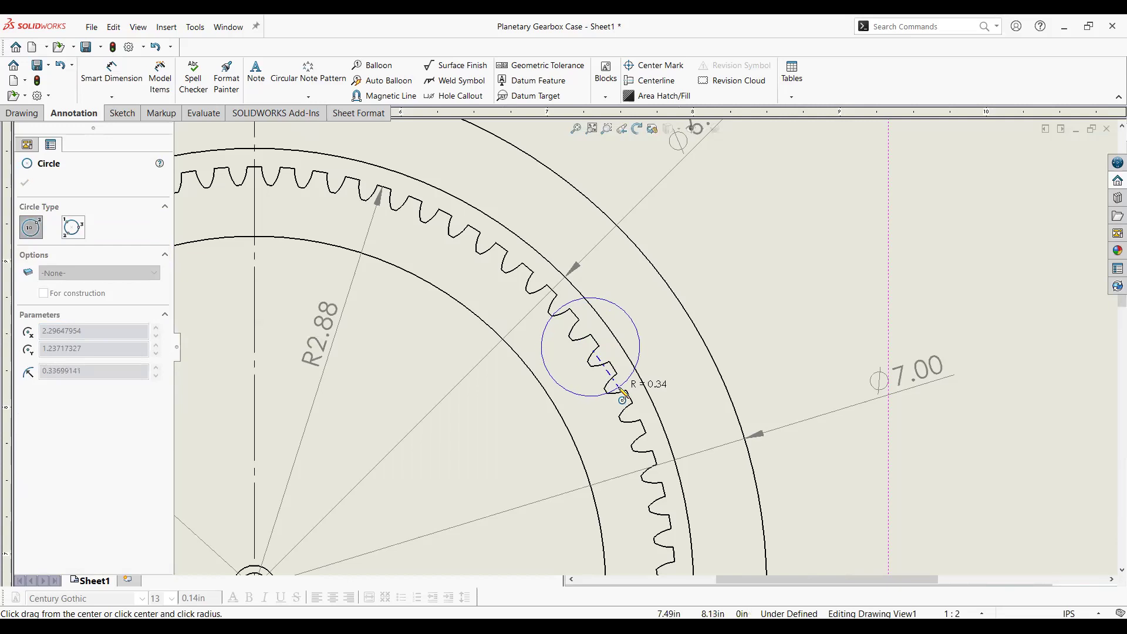
left_click(623, 394)
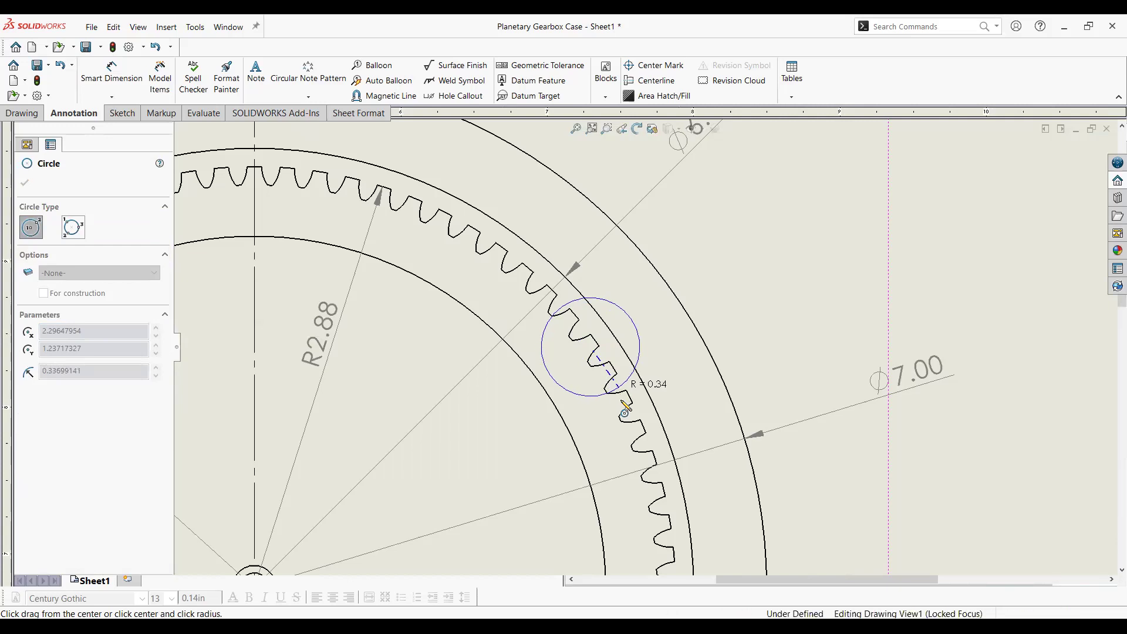
key("Escape")
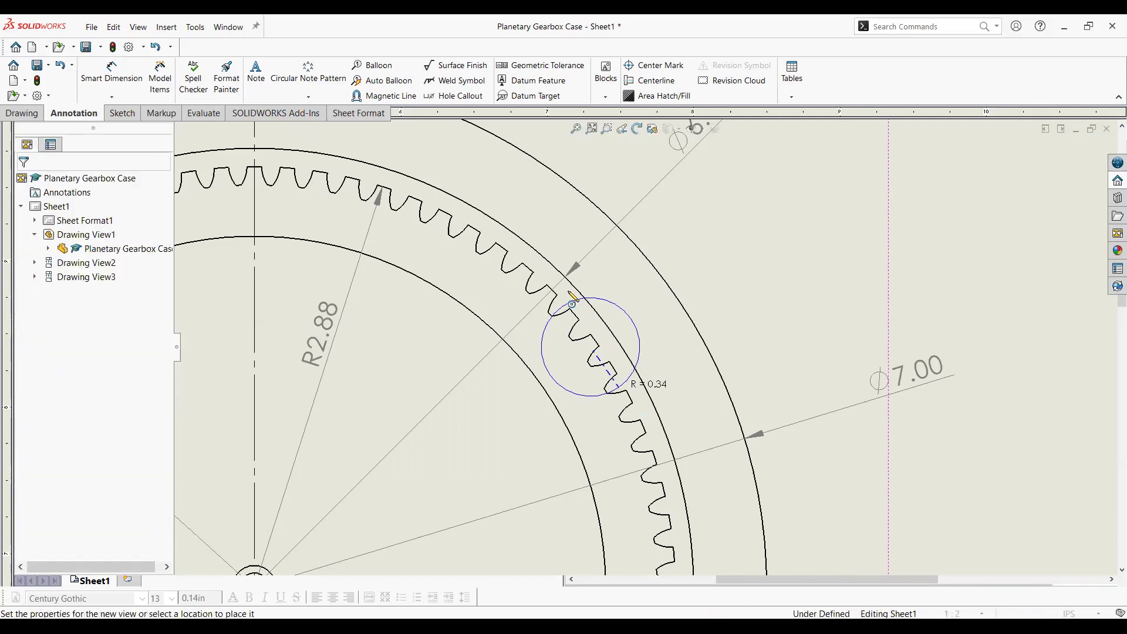
scroll(586, 274, "up", 3)
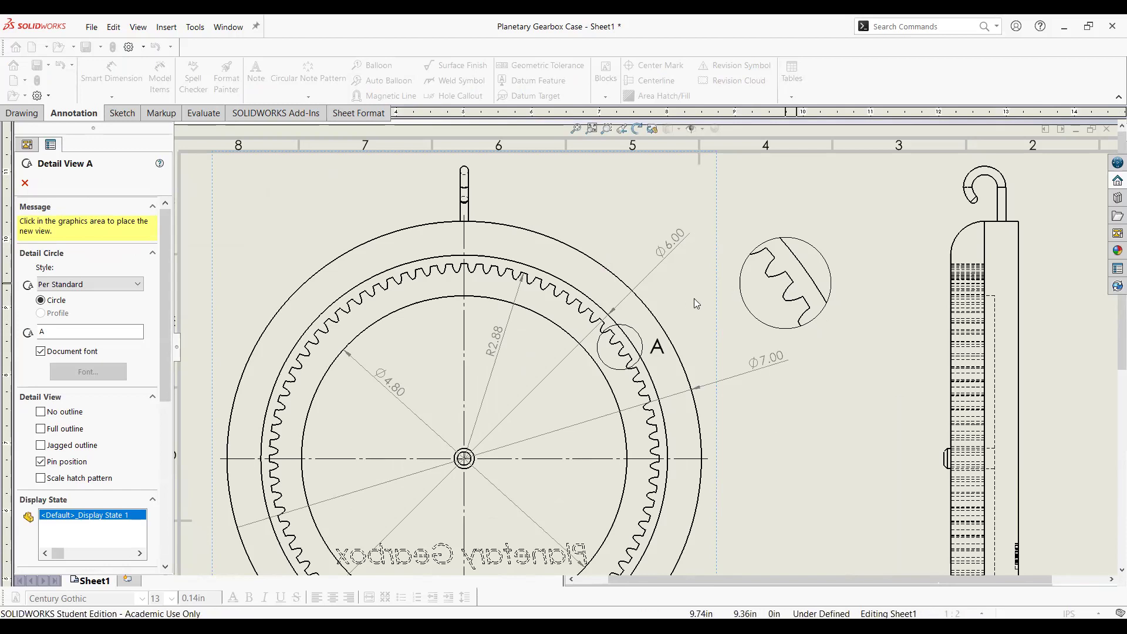
left_click(246, 341)
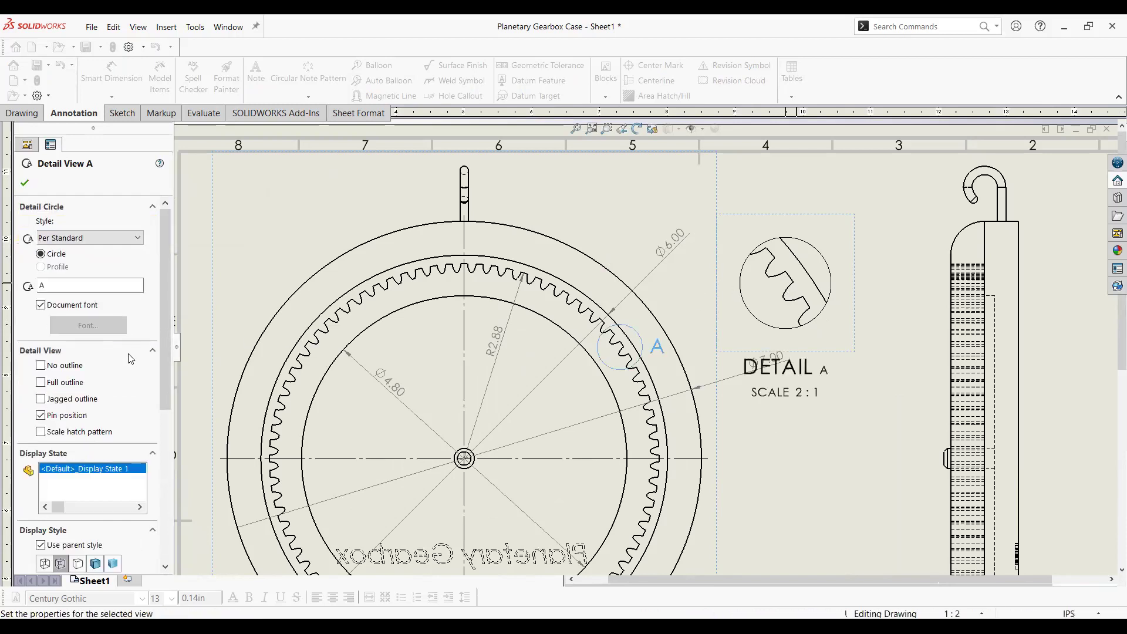
Set Detail A's custom scale to 2:1 and confirm the view
scroll(128, 366, "down", 3)
scroll(128, 364, "down", 5)
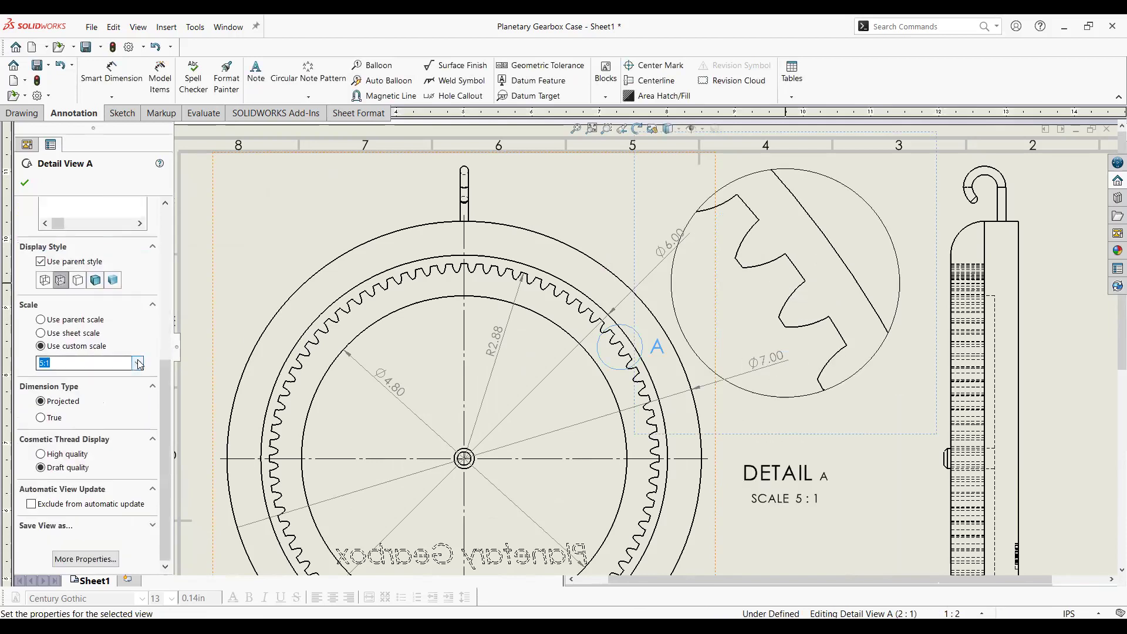
left_click(138, 364)
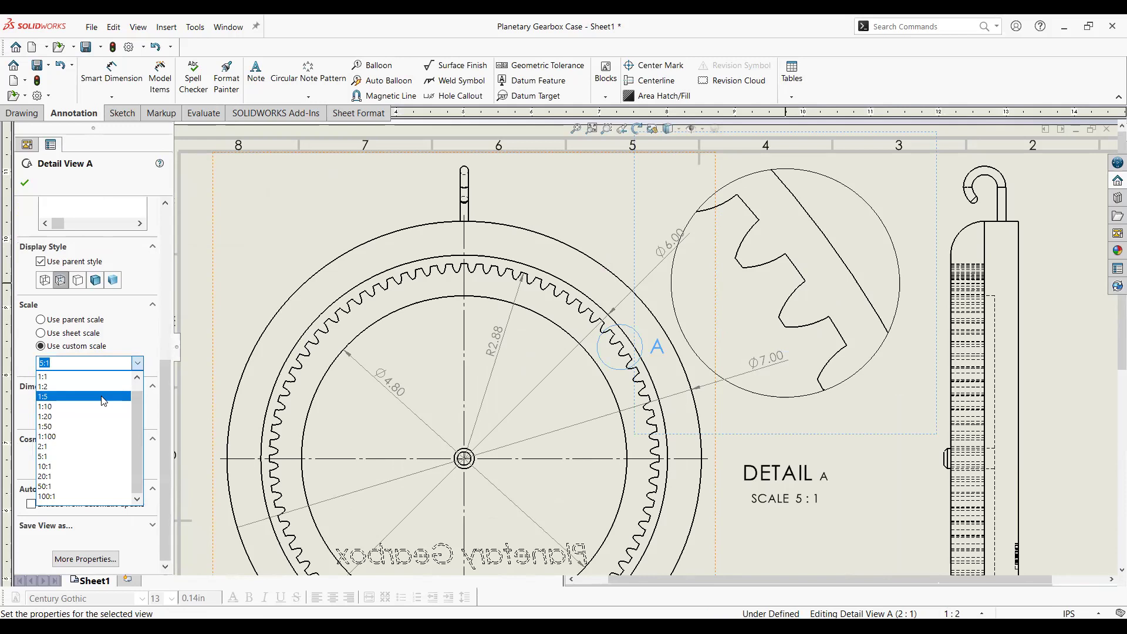
left_click(101, 386)
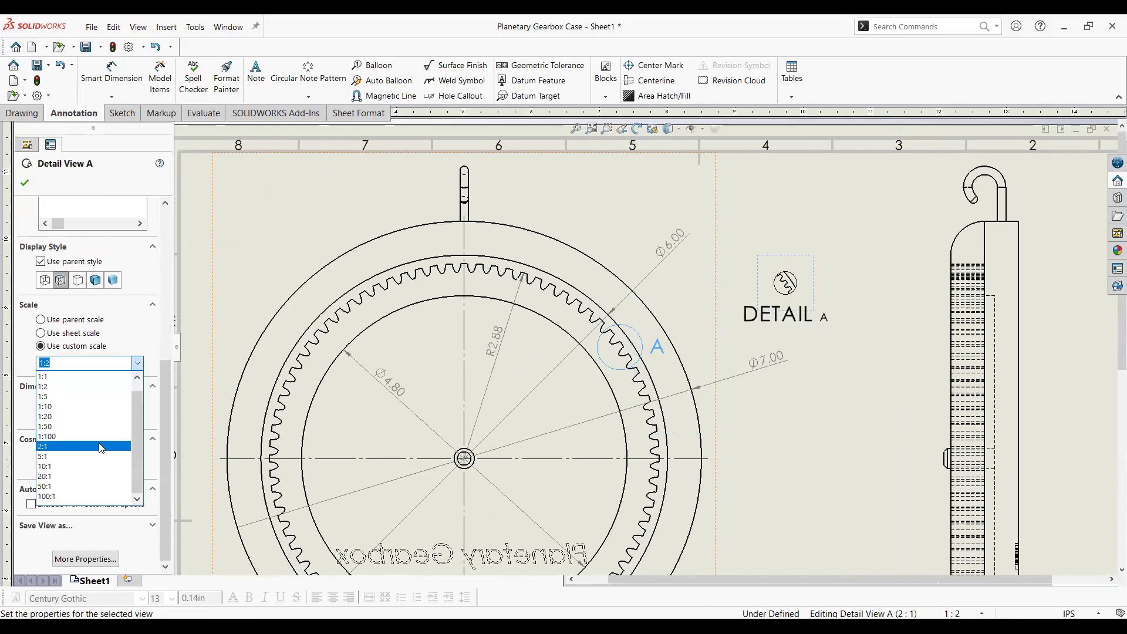
left_click(101, 447)
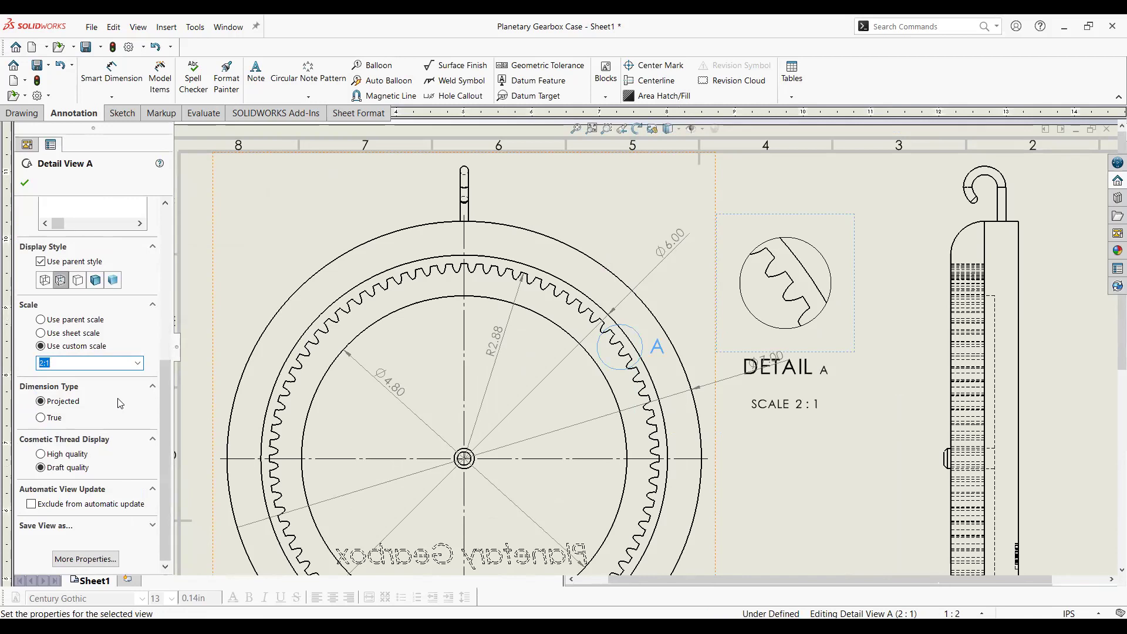
left_click(136, 367)
left_click(86, 457)
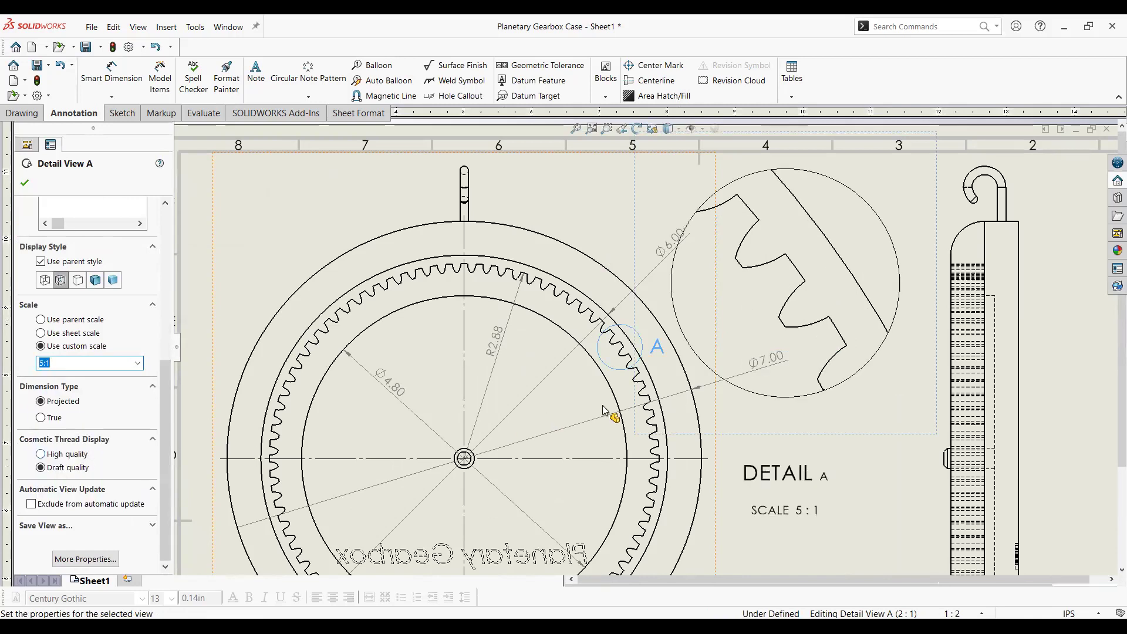
scroll(646, 353, "up", 2)
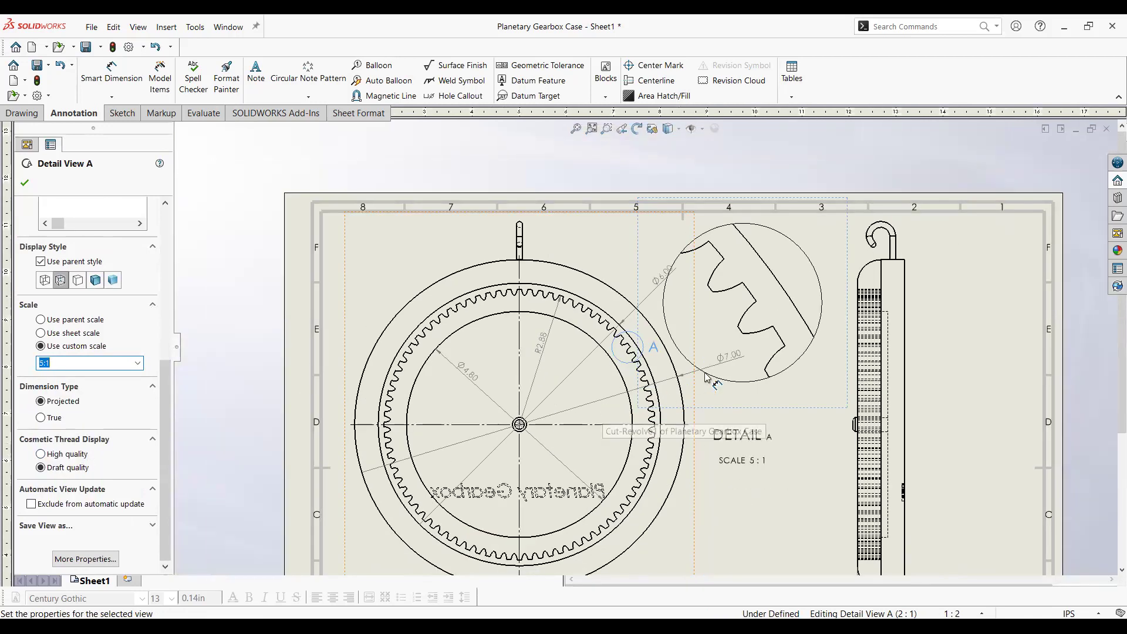
left_click(136, 365)
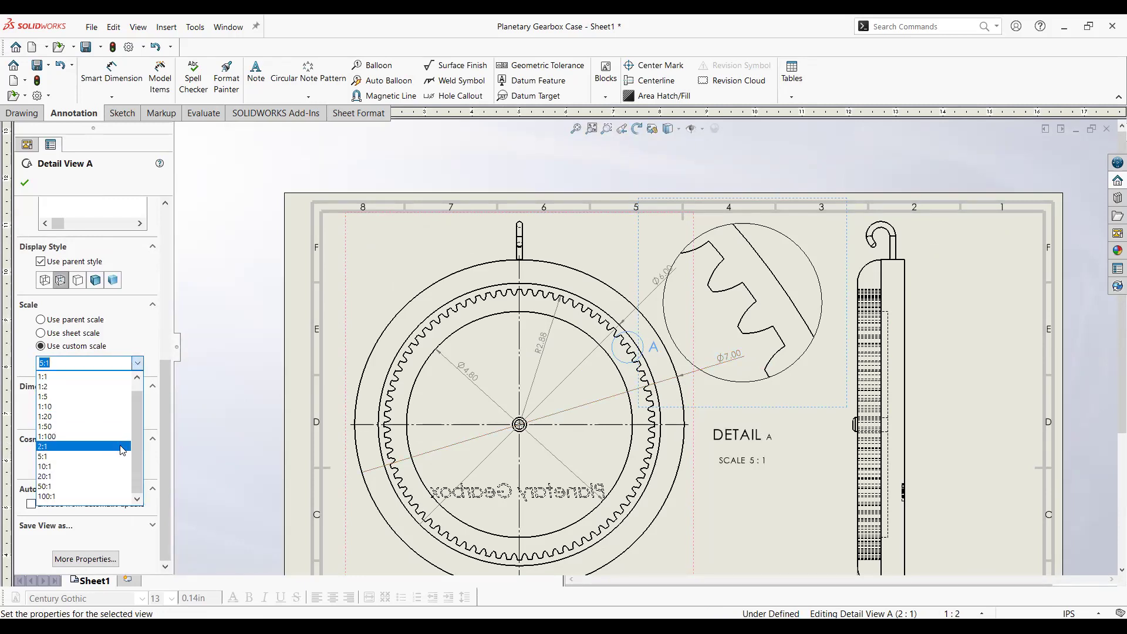
left_click(124, 447)
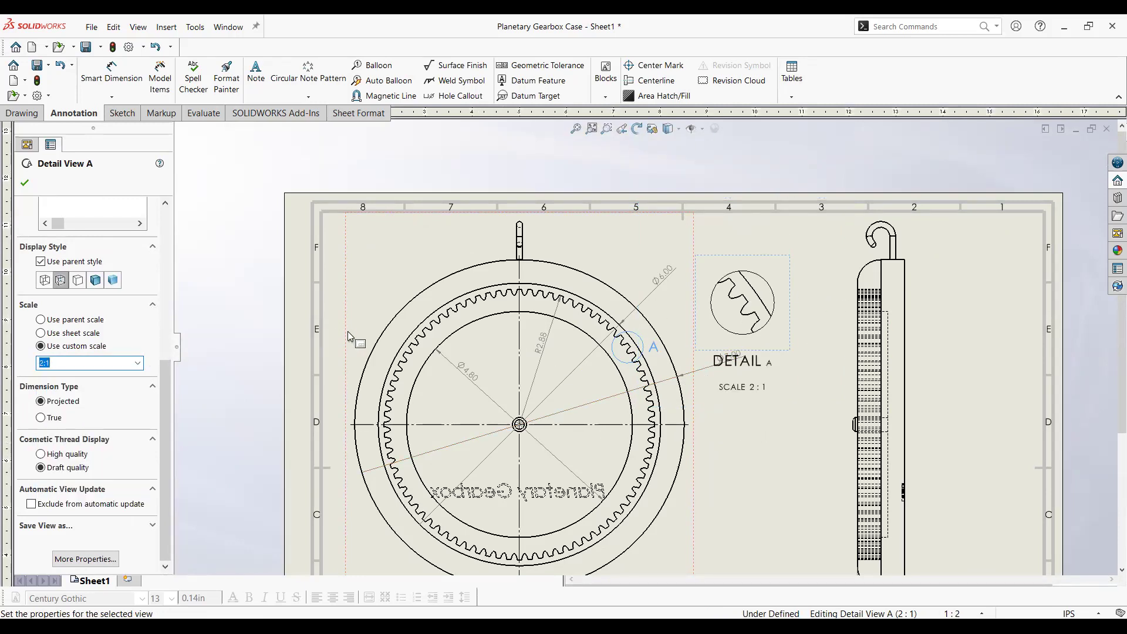
left_click(26, 184)
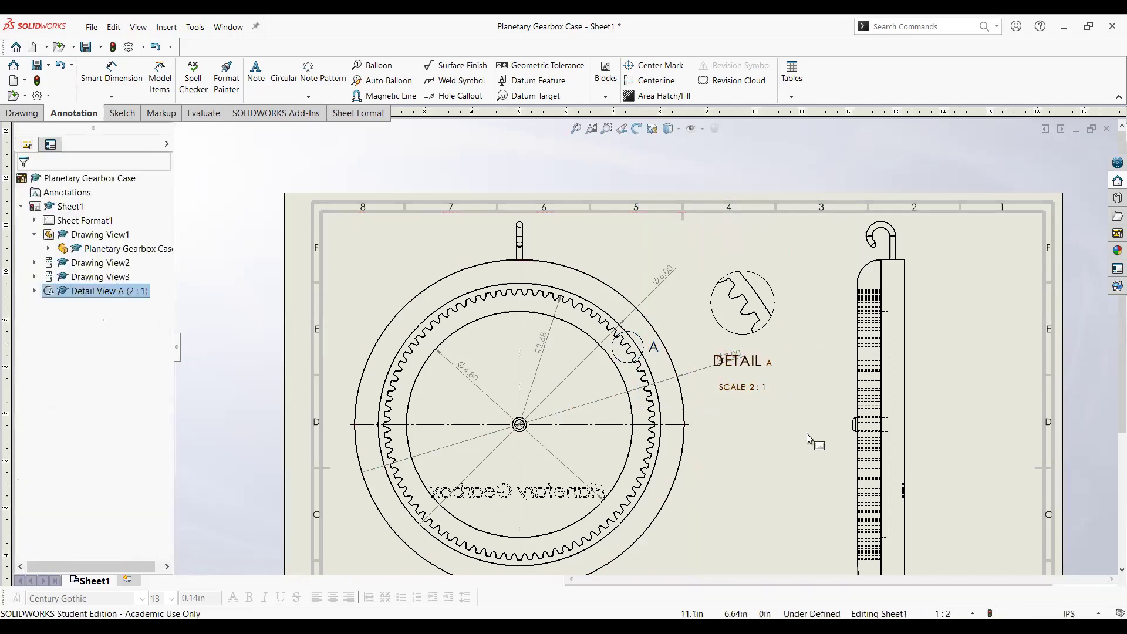
left_click(790, 380)
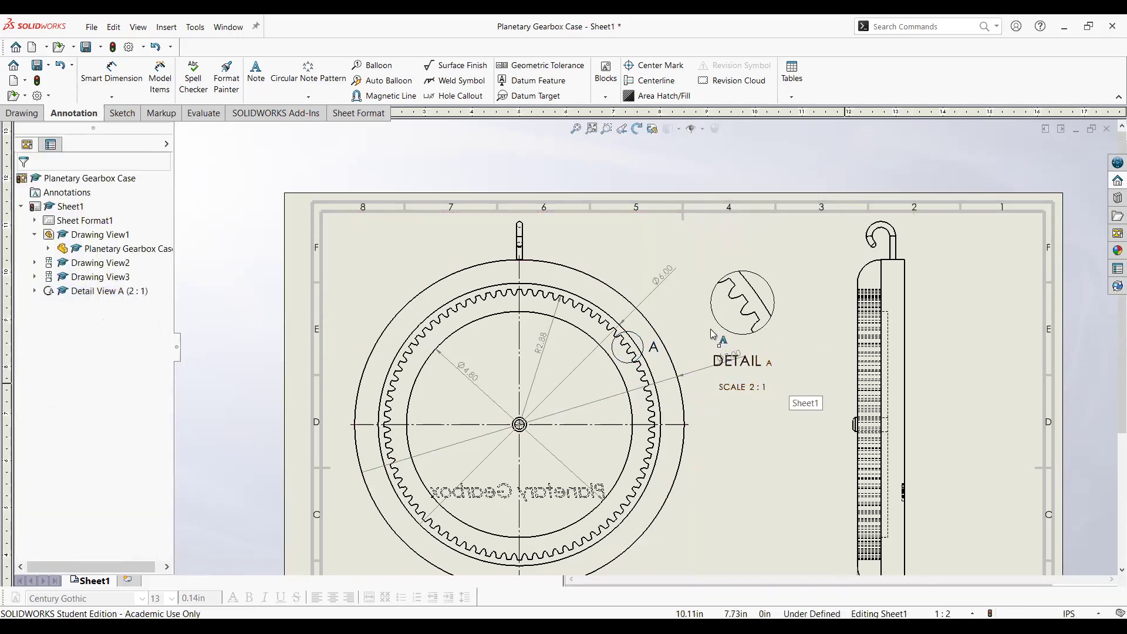
Circle the hook atop the side view and place the 2:1 Detail B to its right
left_click(164, 35)
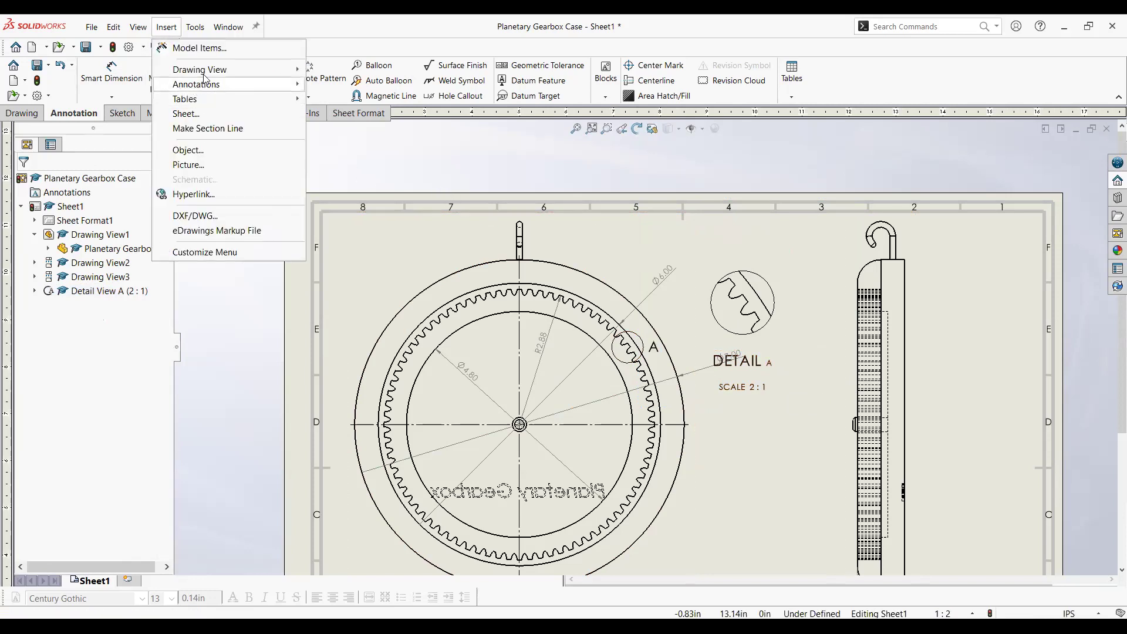
mouse_move(202, 69)
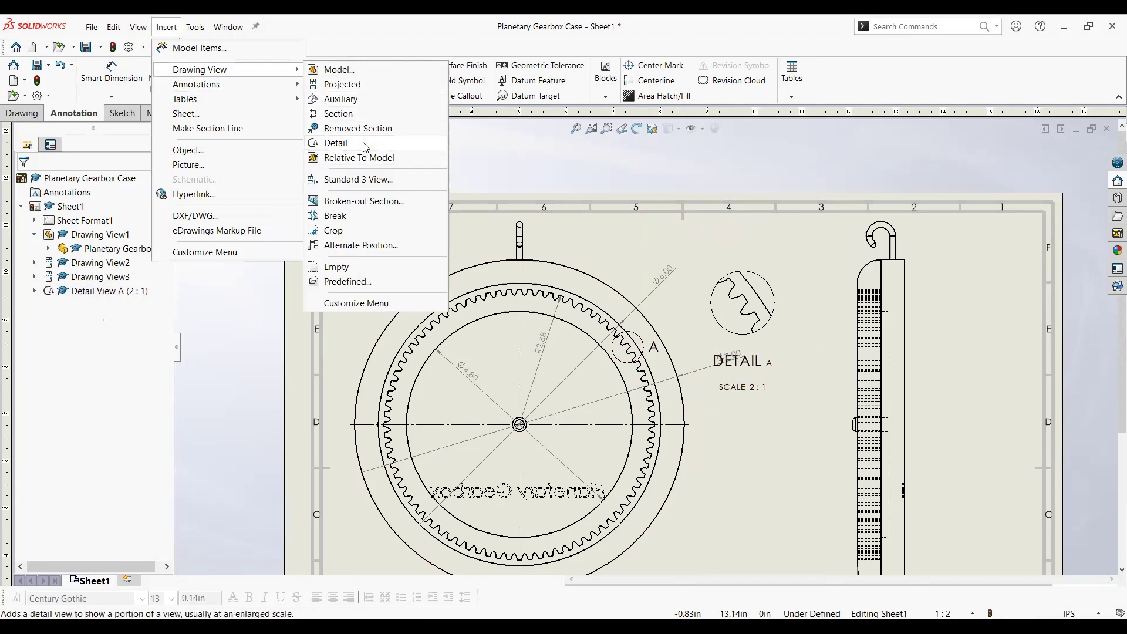
key("Return")
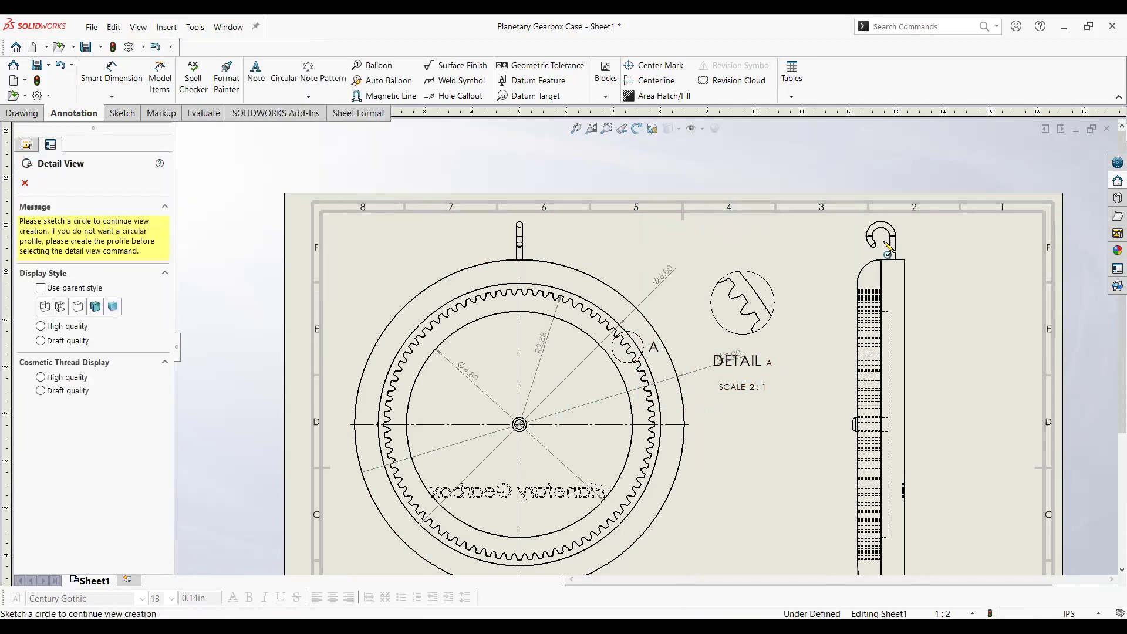
left_click(885, 251)
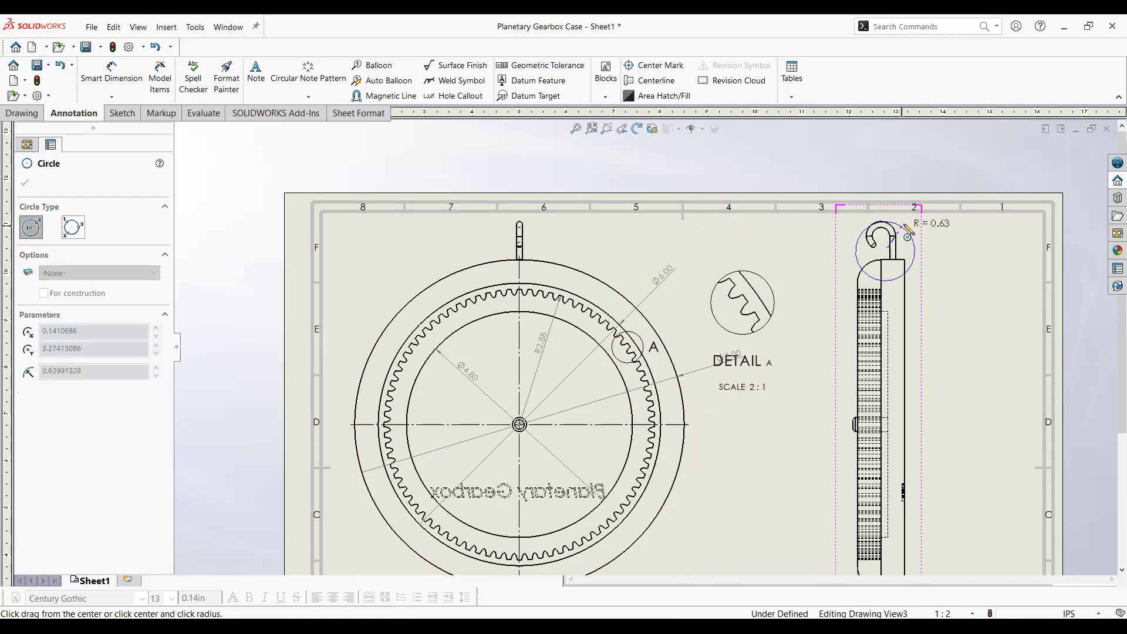
left_click(912, 231)
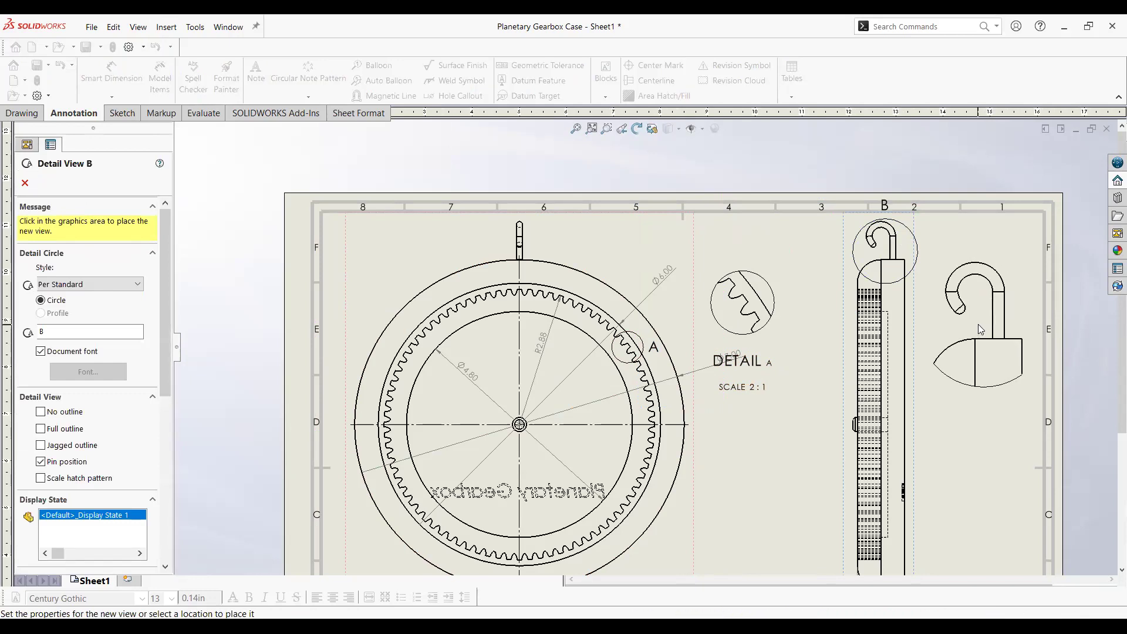
left_click(978, 325)
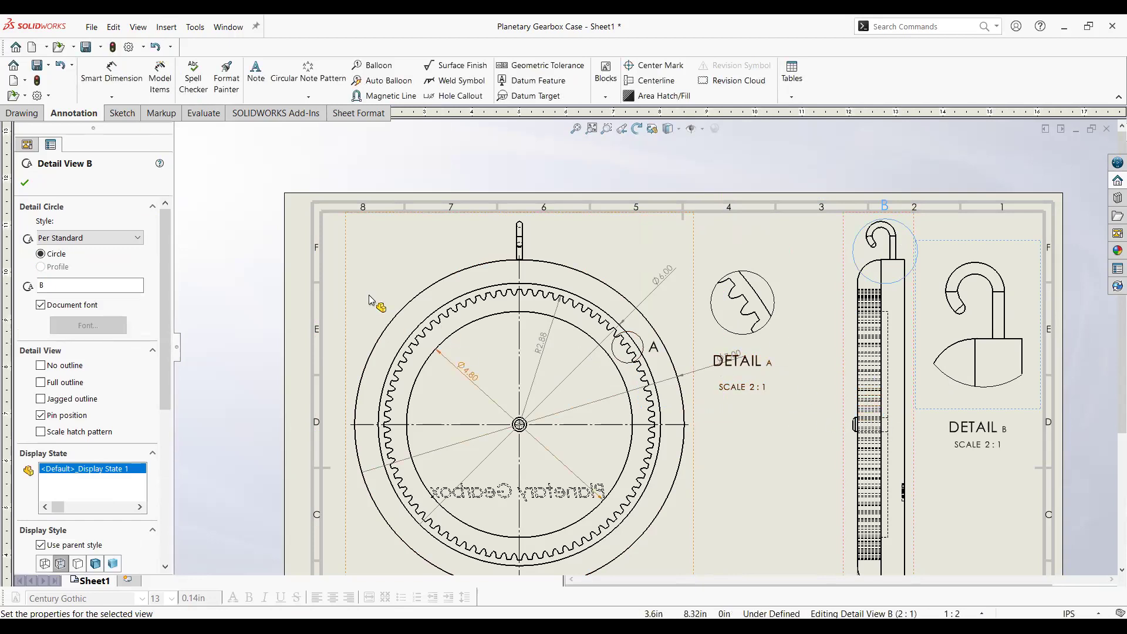
left_click(24, 182)
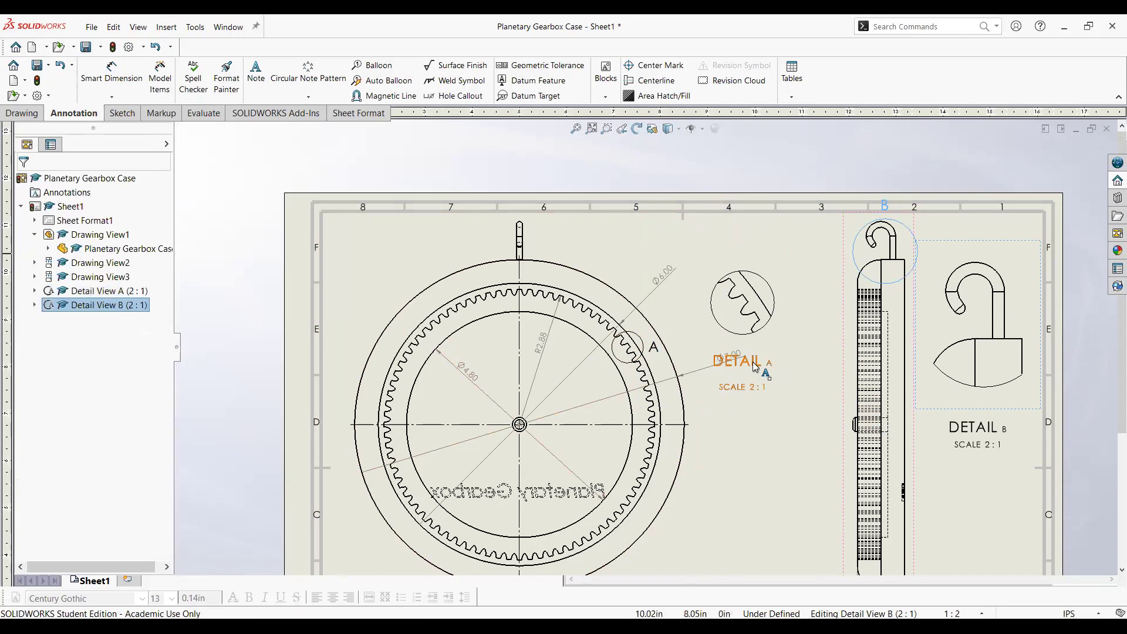
Adjust the DETAIL A label and drag the front view's diameter dimension down, clear of it
left_click(755, 365)
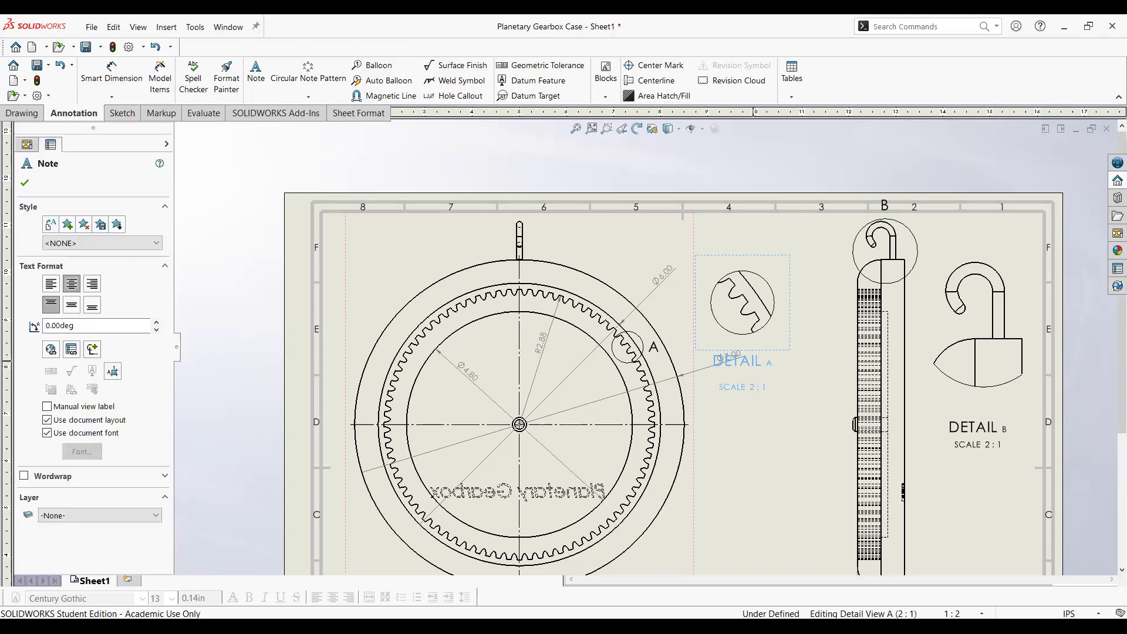
double_click(758, 362)
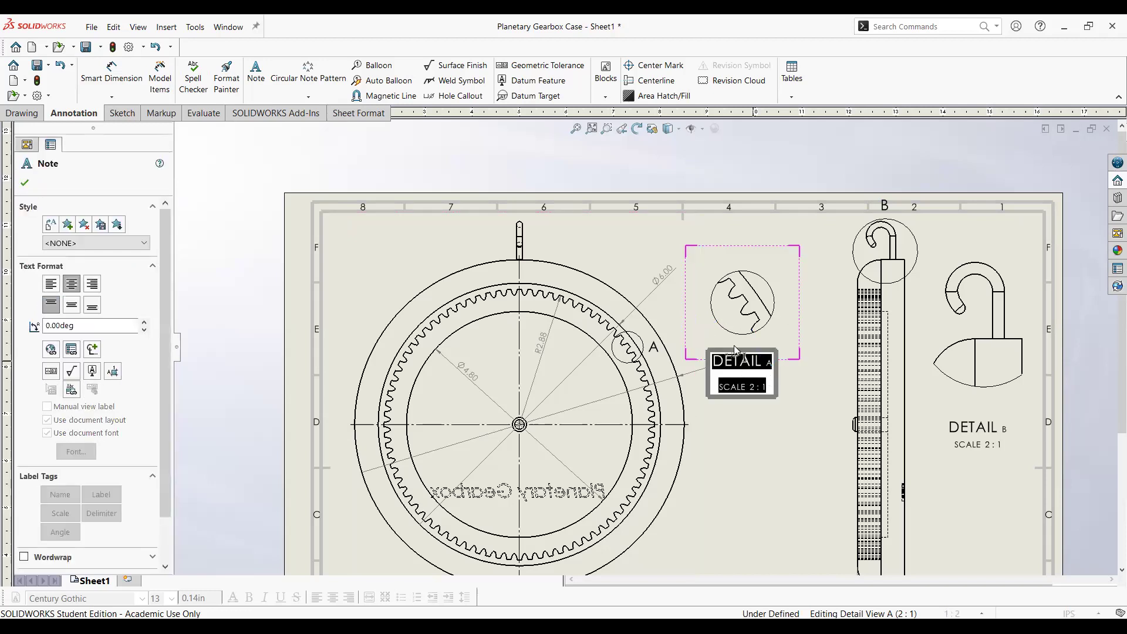
left_click(745, 431)
left_click_drag(707, 377, 726, 510)
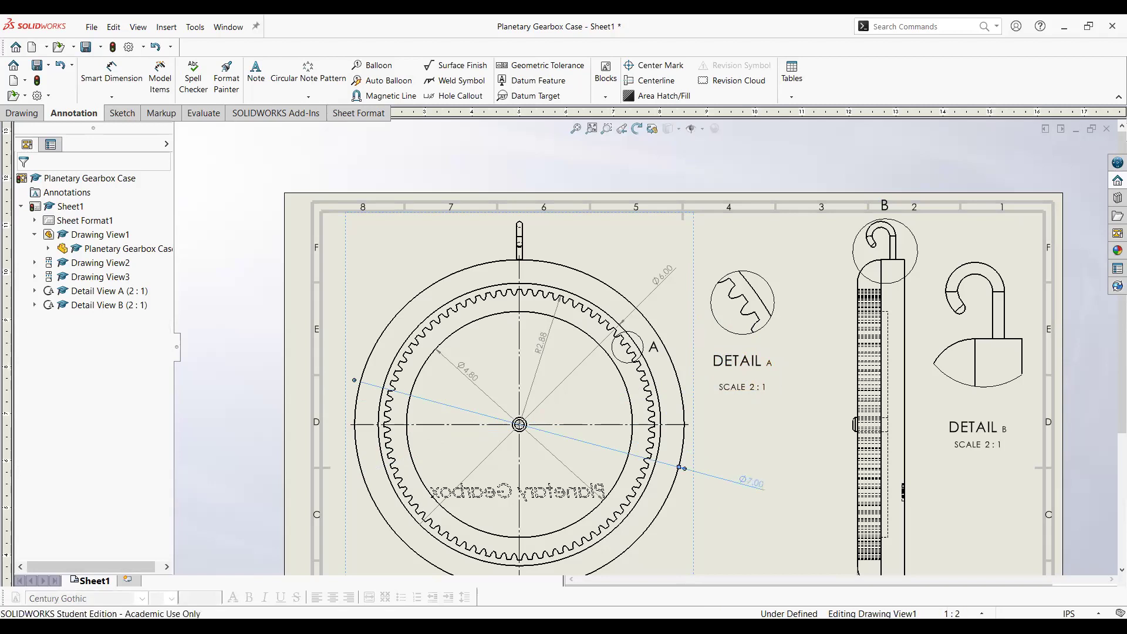
left_click(311, 151)
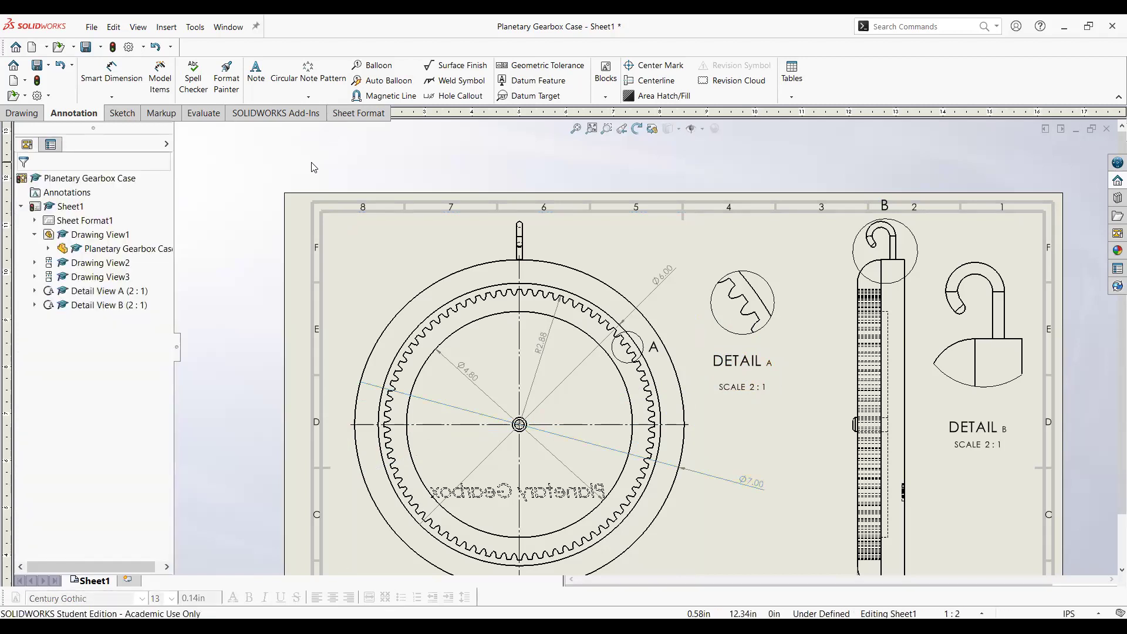
key("z")
key("z")
key("z")
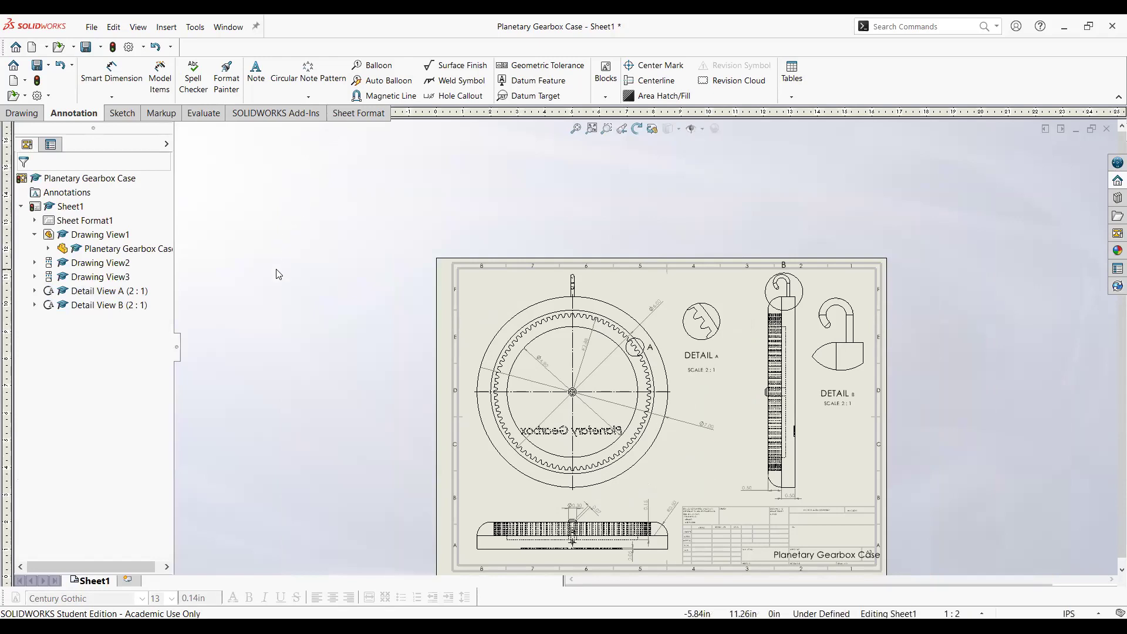
scroll(468, 563, "down", 3)
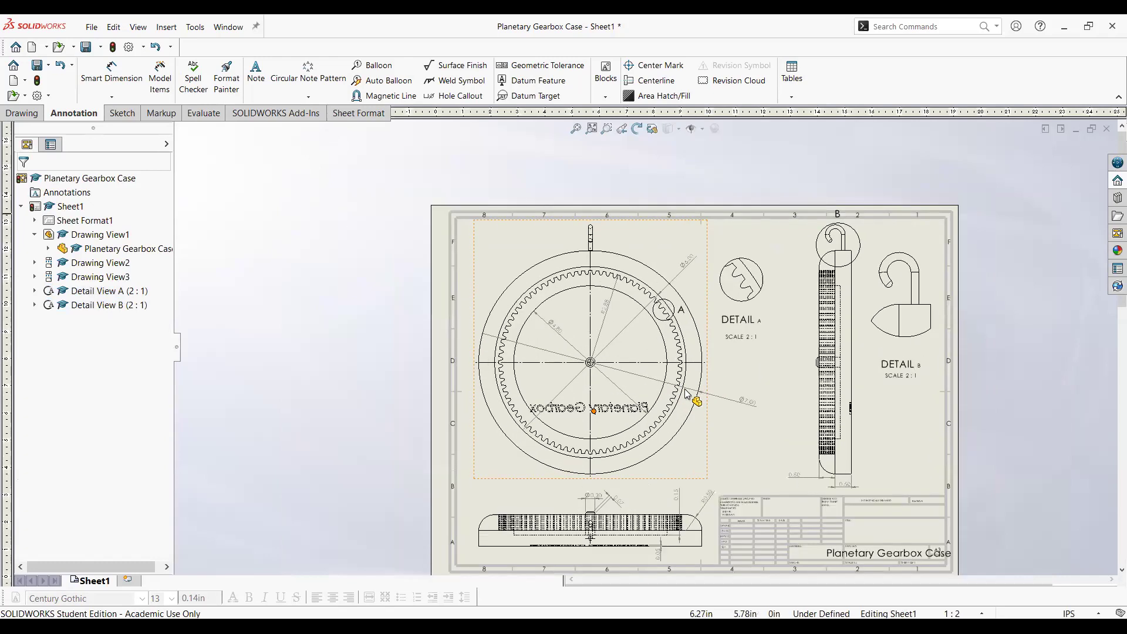
scroll(812, 435, "down", 1)
scroll(787, 405, "up", 2)
scroll(926, 488, "down", 1)
scroll(705, 388, "down", 1)
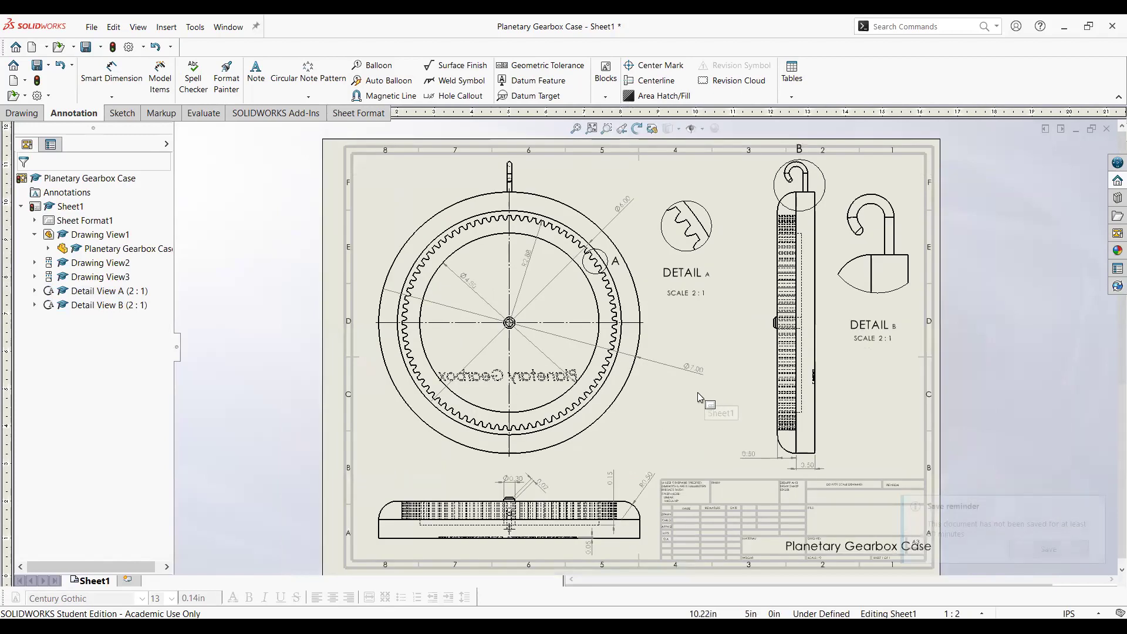
scroll(673, 400, "down", 1)
scroll(672, 397, "up", 2)
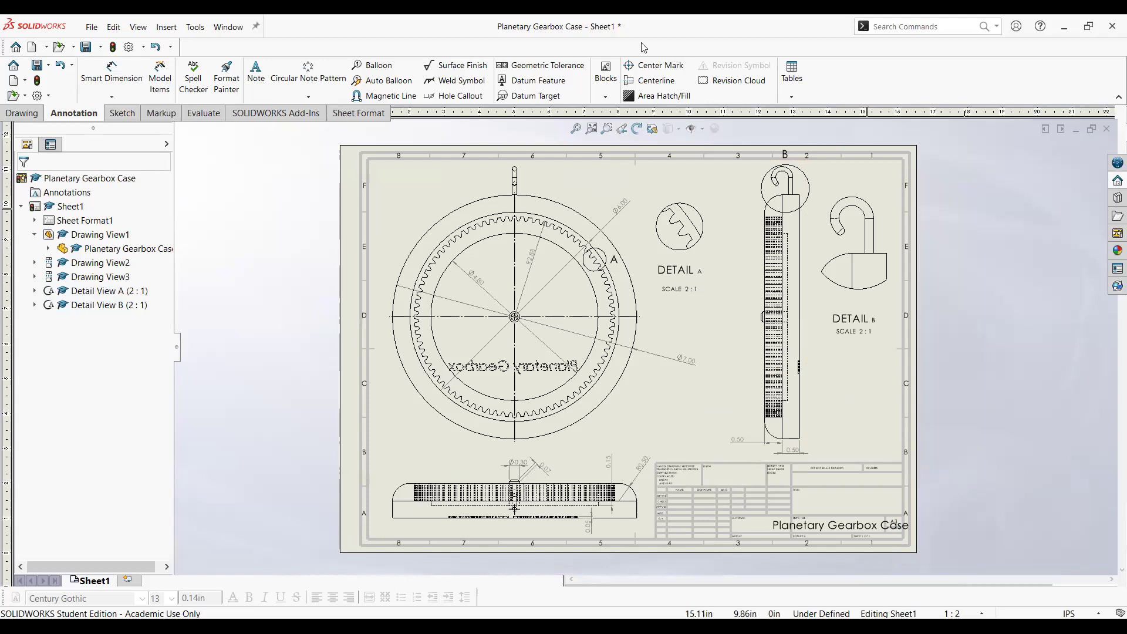
Dimension Detail B's vertical edge at 0.50 and two Detail A tooth arcs at R0.24
left_click(130, 80)
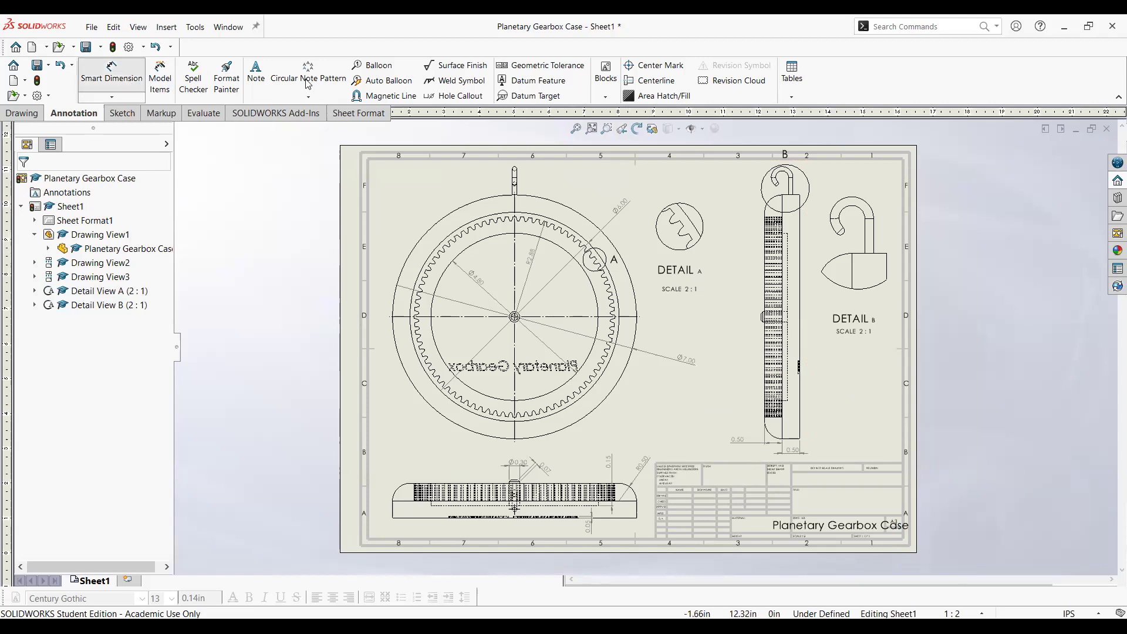
left_click(888, 239)
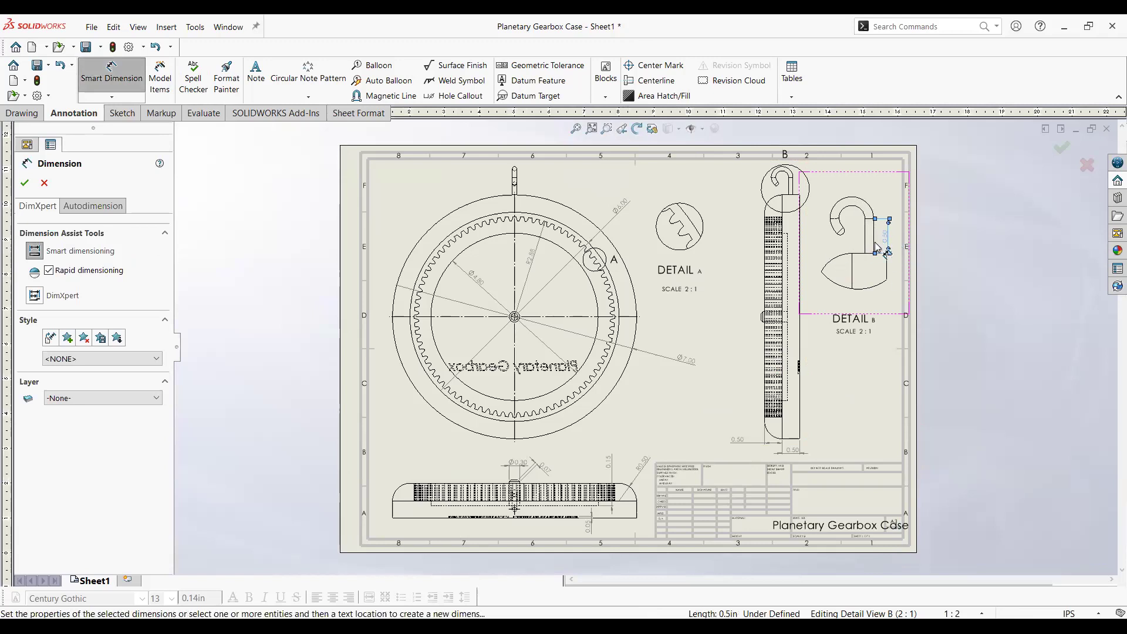
left_click(877, 245)
scroll(679, 226, "down", 3)
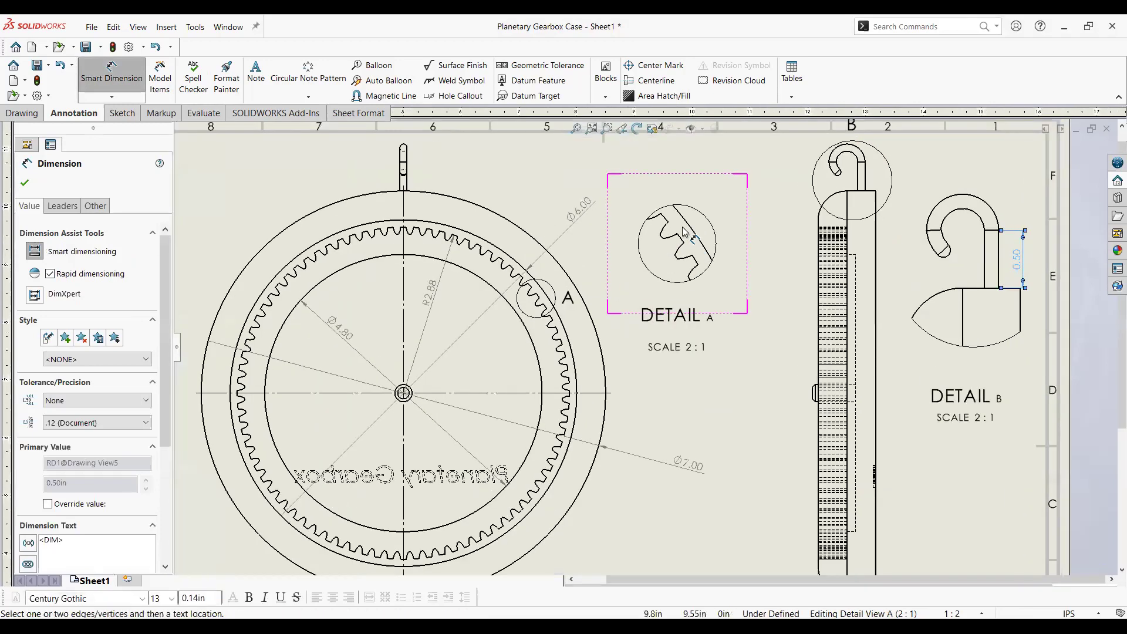
left_click(666, 231)
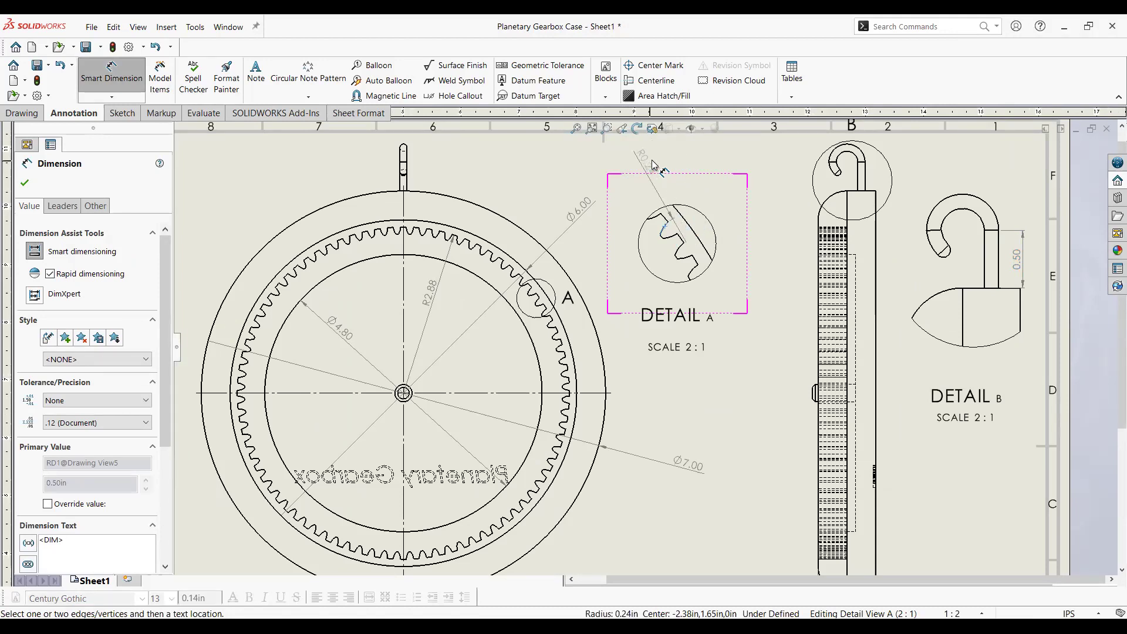
left_click(656, 165)
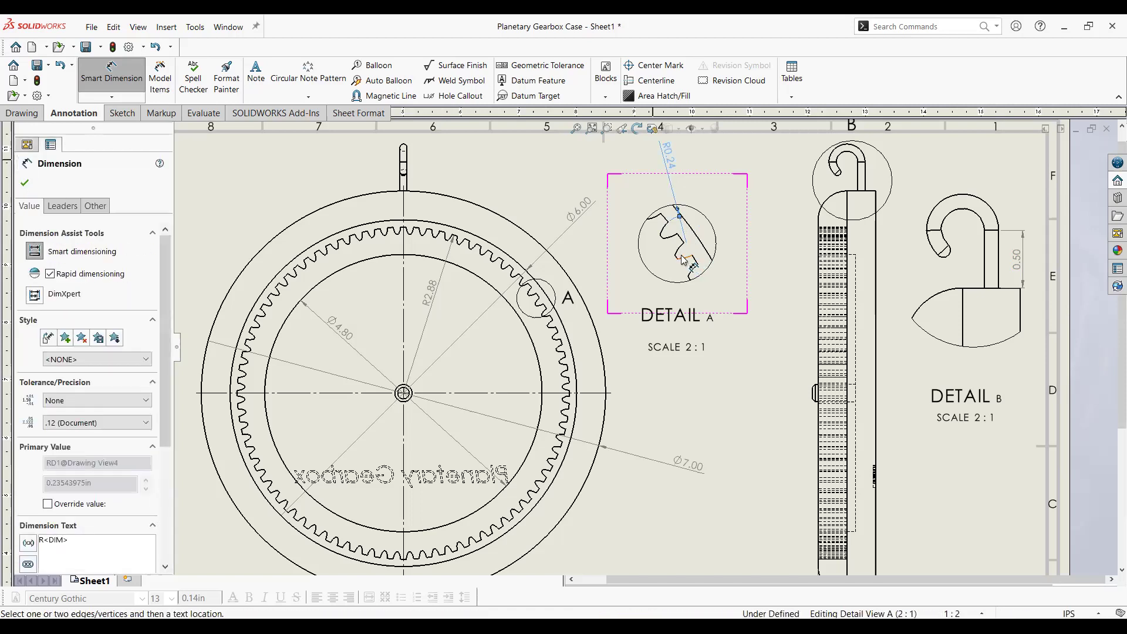
left_click(692, 263)
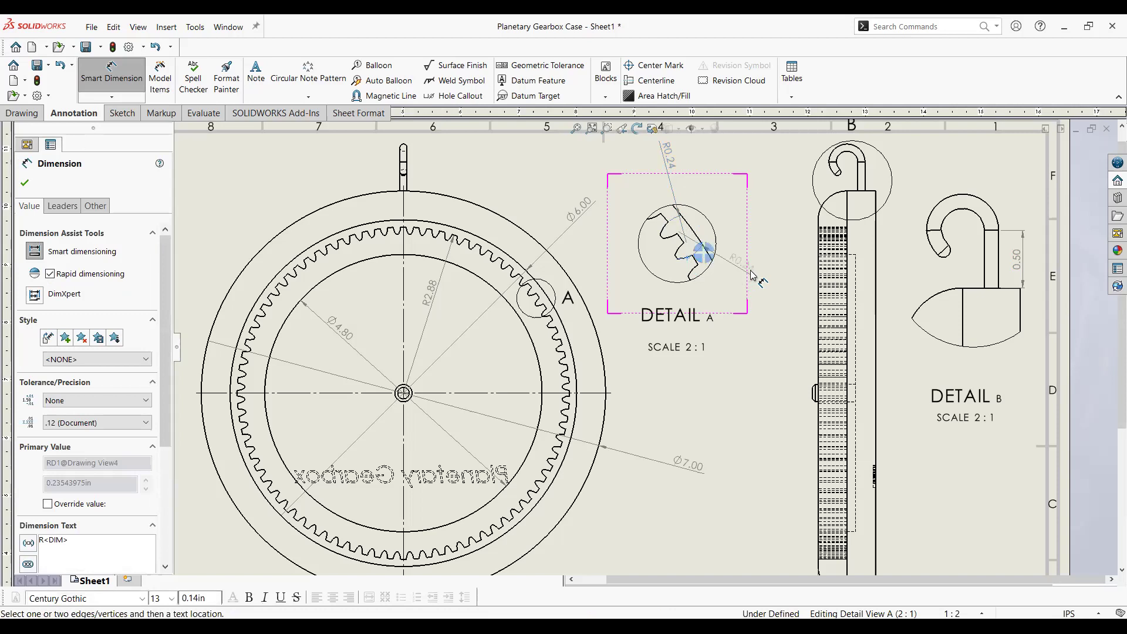
key("Escape")
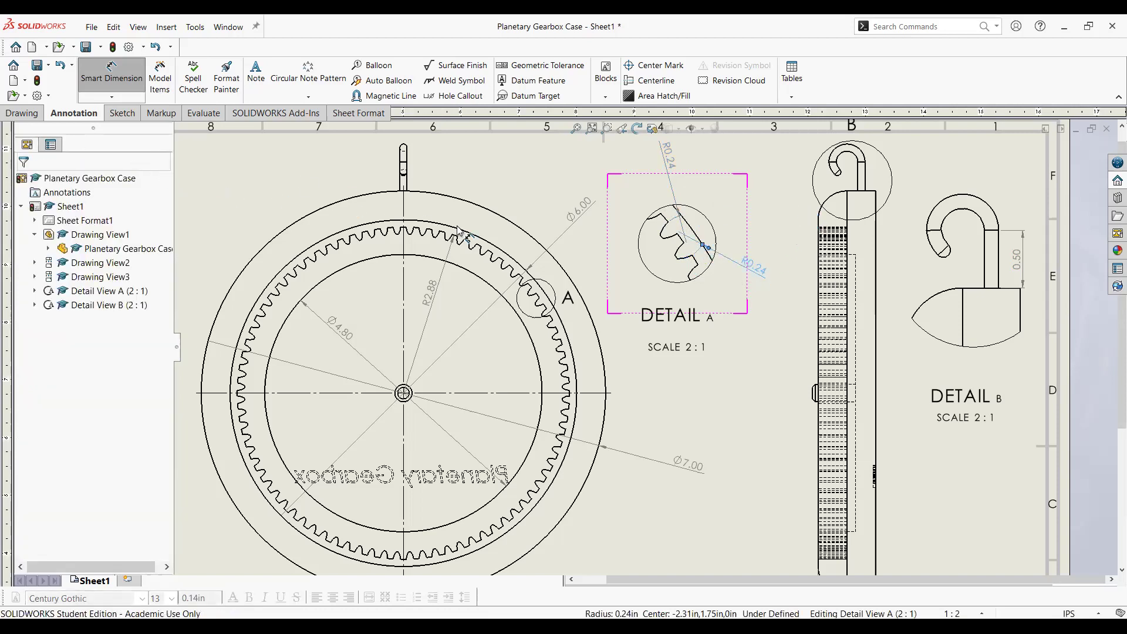
left_click(25, 184)
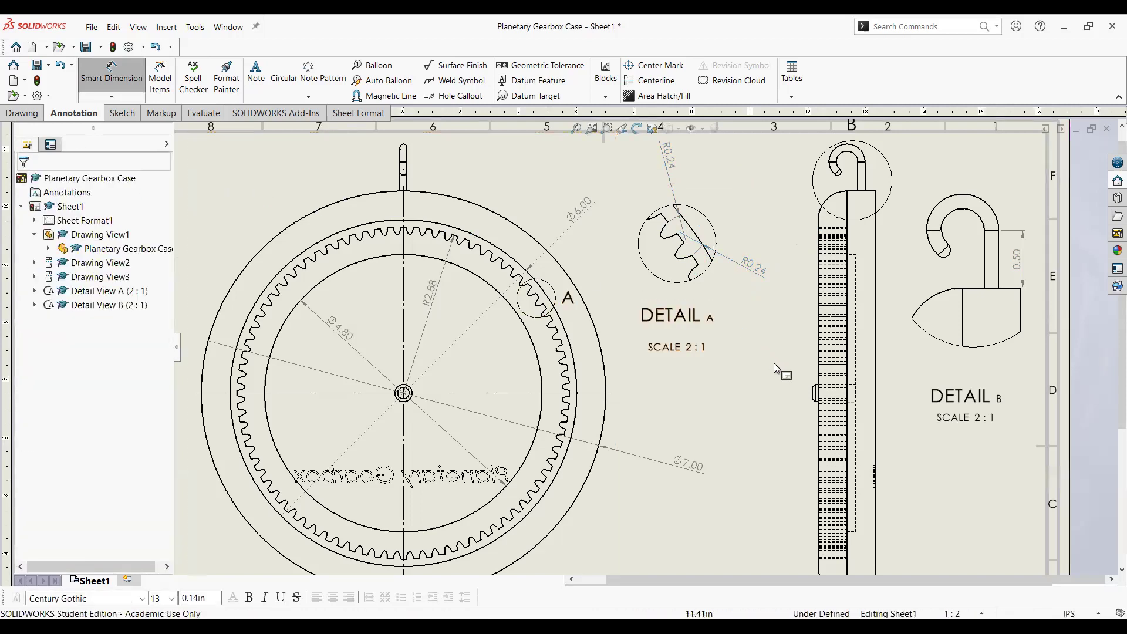
key("Escape")
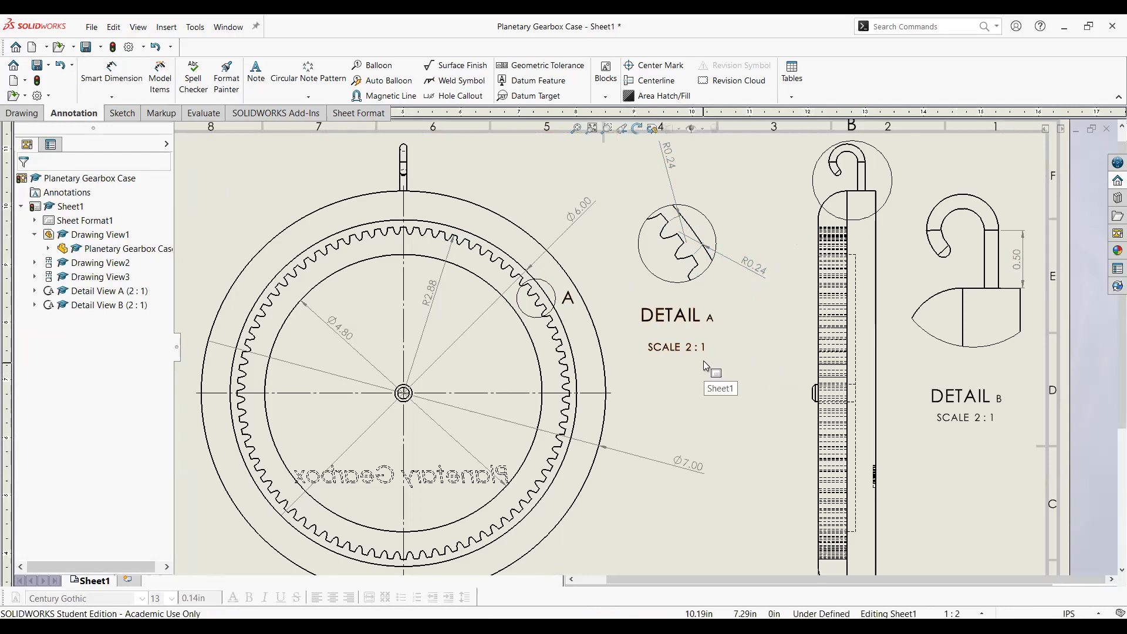
scroll(707, 349, "up", 2)
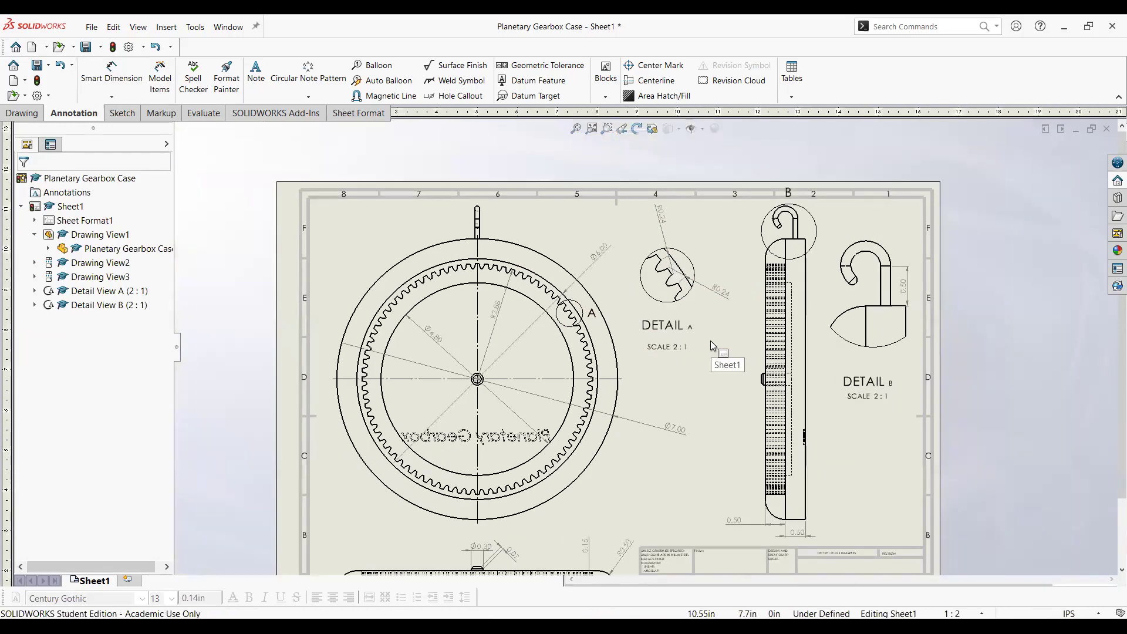
scroll(711, 340, "up", 1)
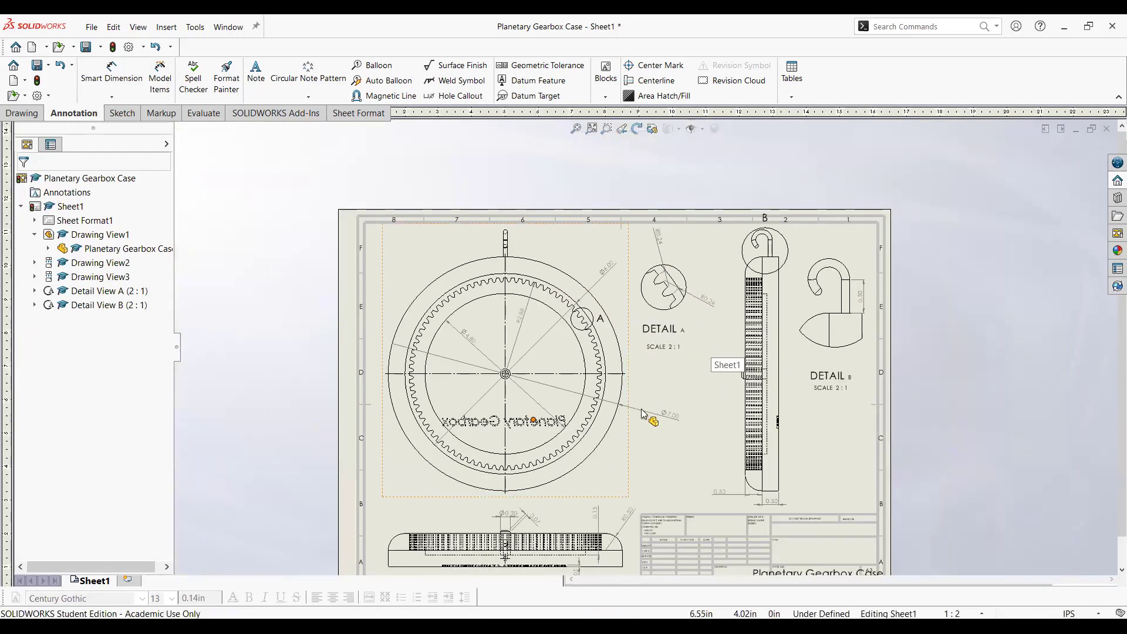
scroll(834, 446, "up", 1)
scroll(854, 543, "down", 1)
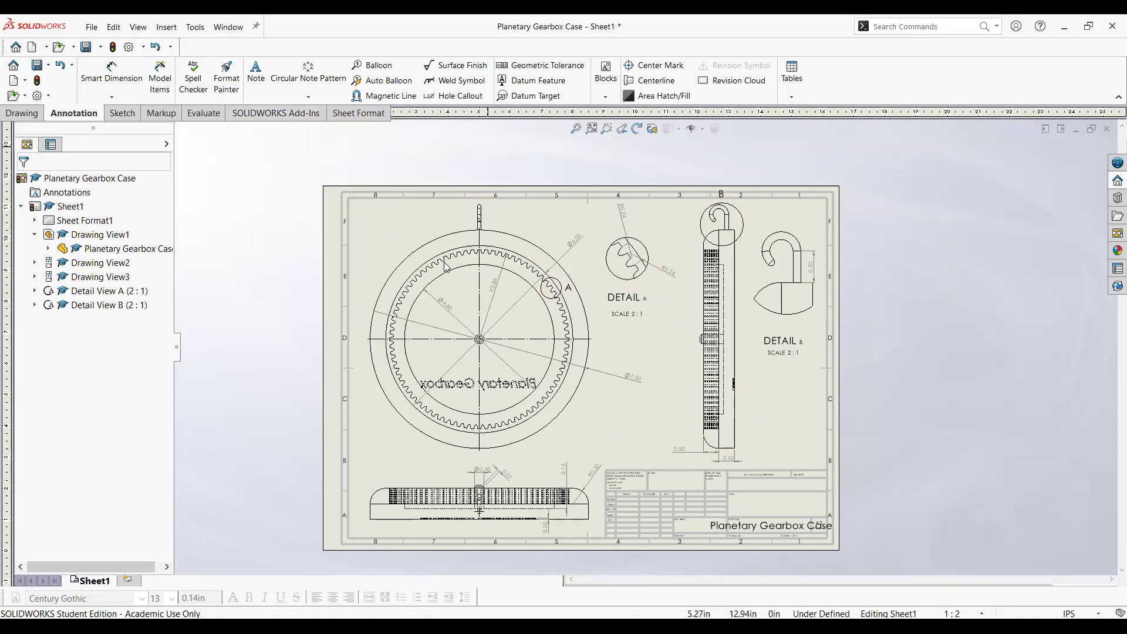
Sketch centerlines from the gear teeth inside Detail A's circle to the gear centre
left_click(125, 112)
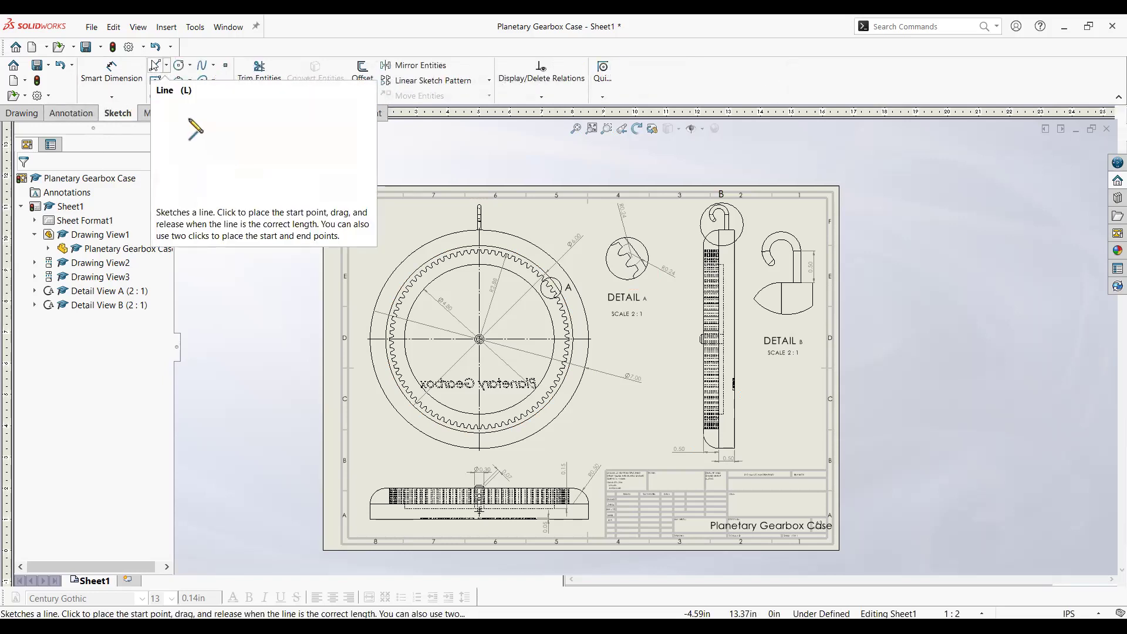
left_click(167, 66)
left_click(181, 98)
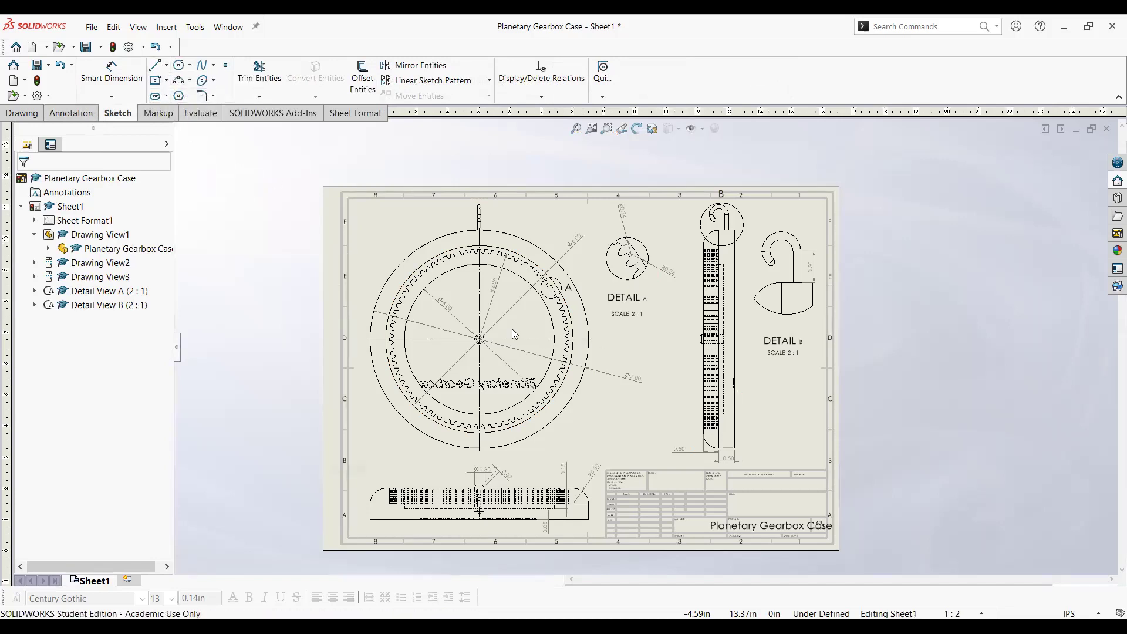
scroll(514, 334, "down", 3)
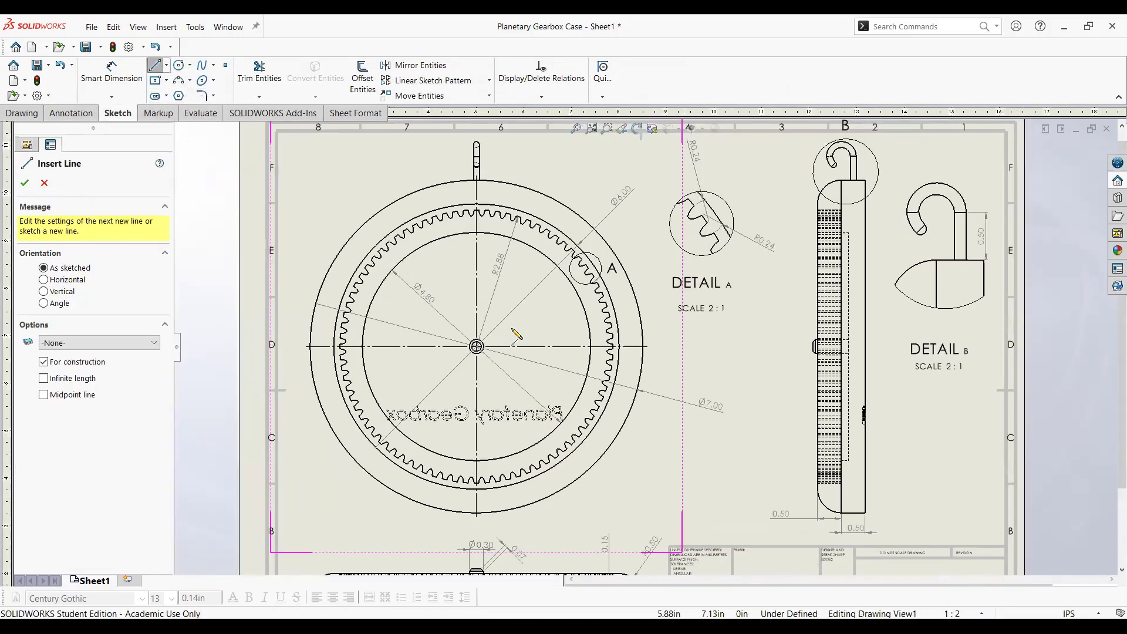
scroll(516, 334, "down", 2)
scroll(566, 282, "down", 4)
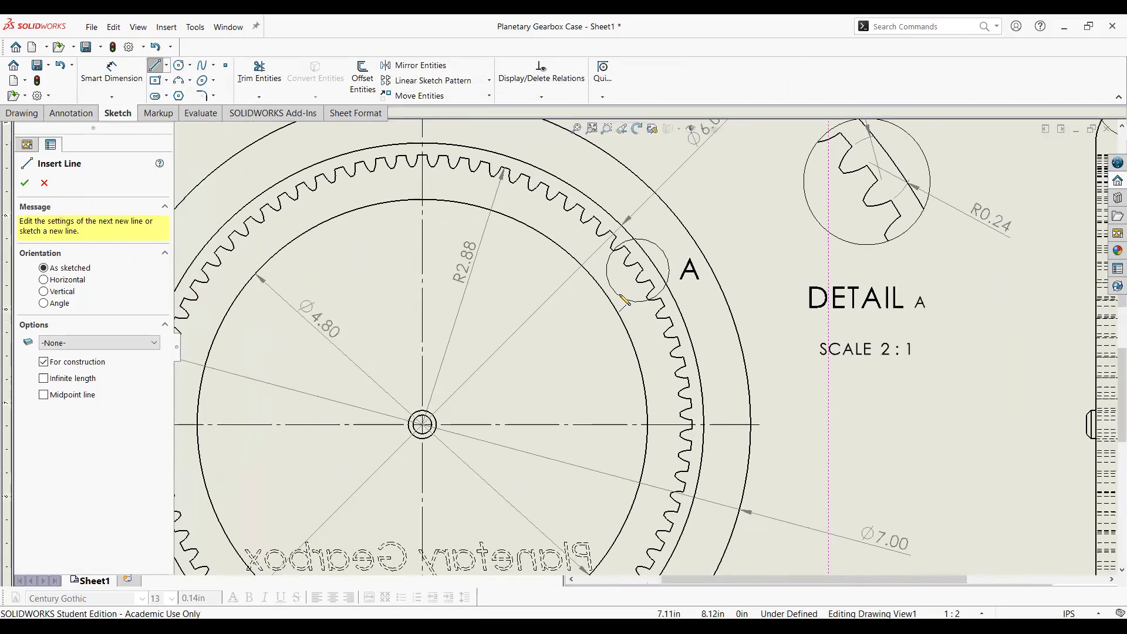
scroll(624, 299, "down", 2)
scroll(624, 299, "down", 3)
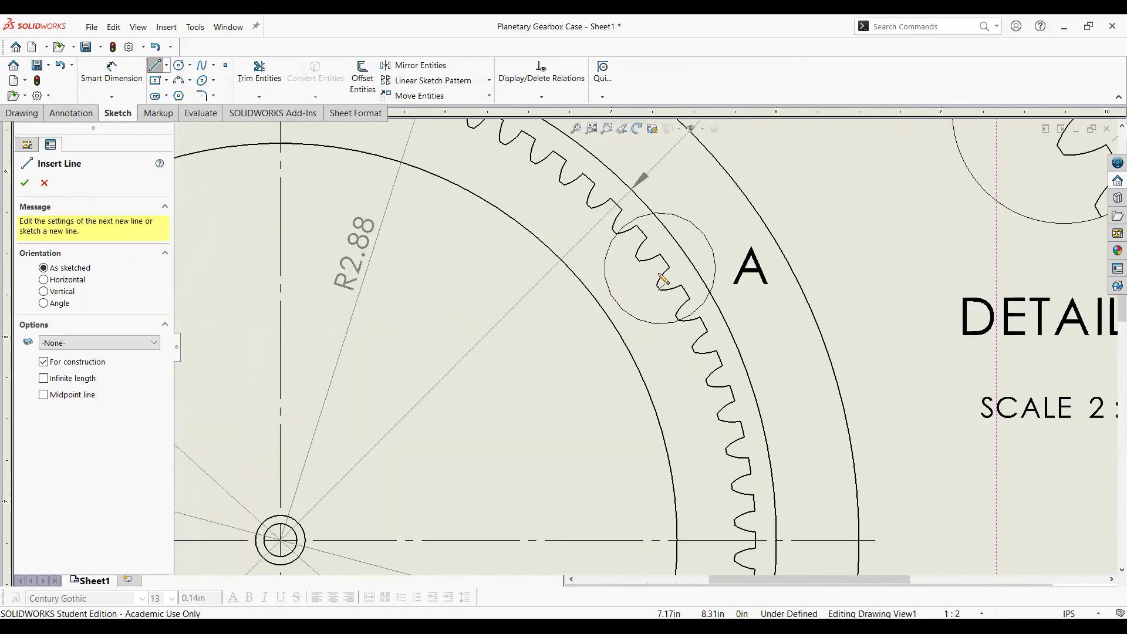
left_click(641, 230)
scroll(617, 251, "down", 3)
scroll(617, 241, "down", 1)
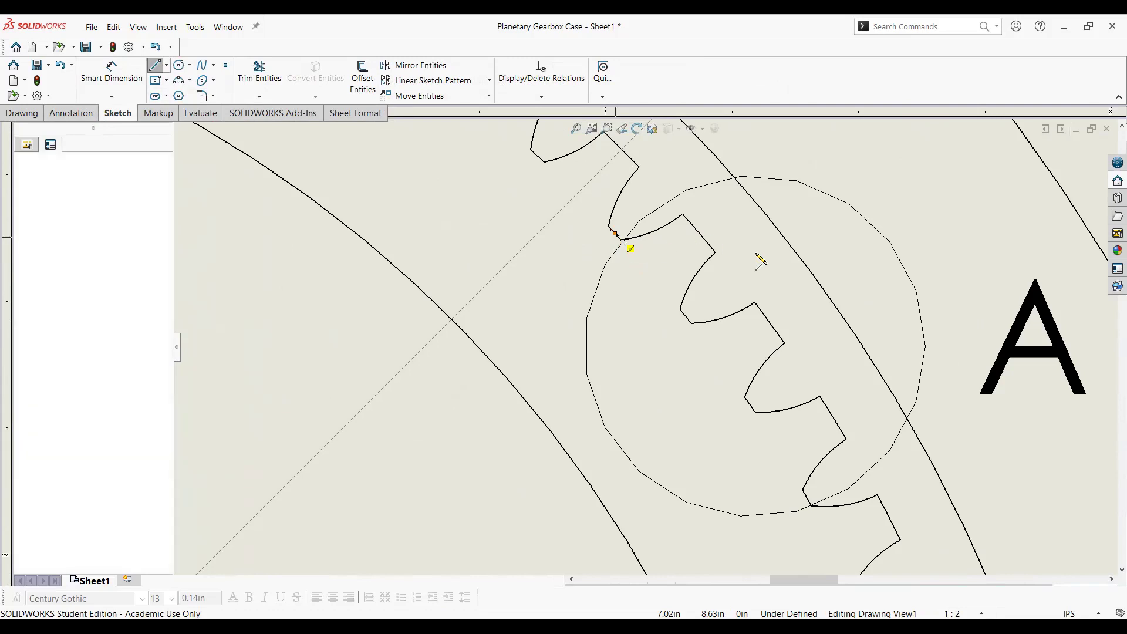
left_click(615, 234)
scroll(644, 347, "up", 5)
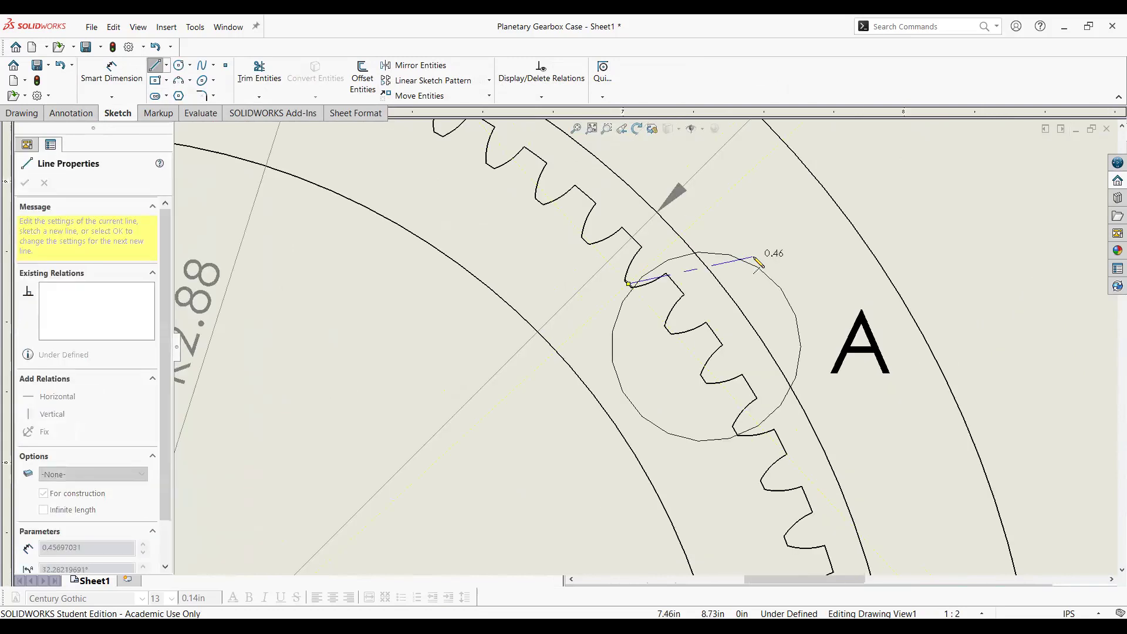
scroll(771, 261, "up", 5)
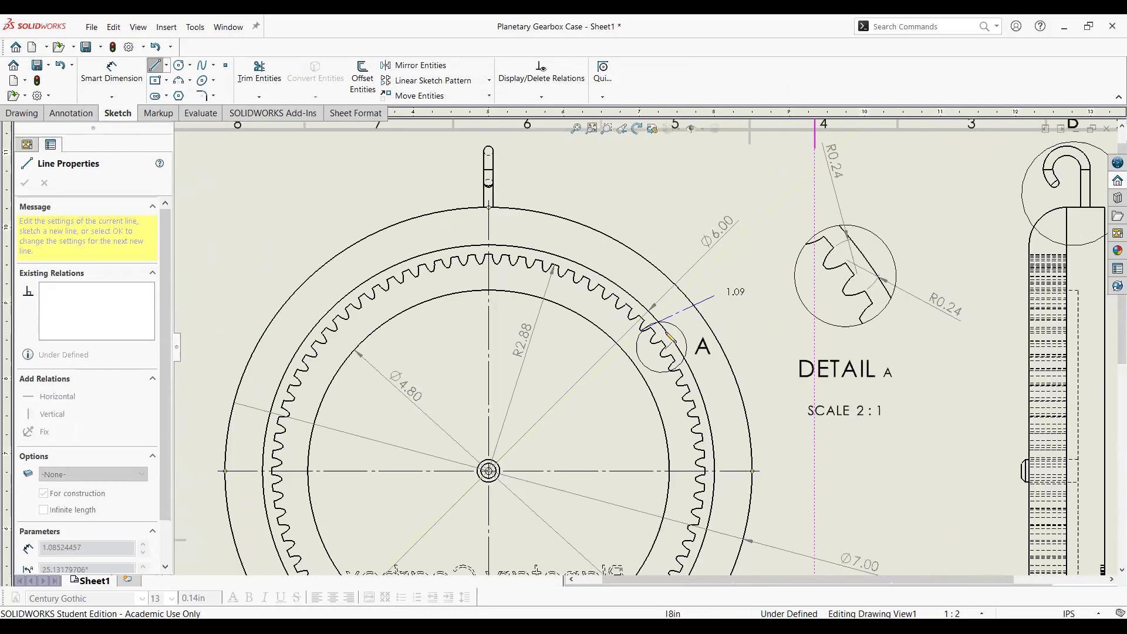
scroll(500, 476, "down", 5)
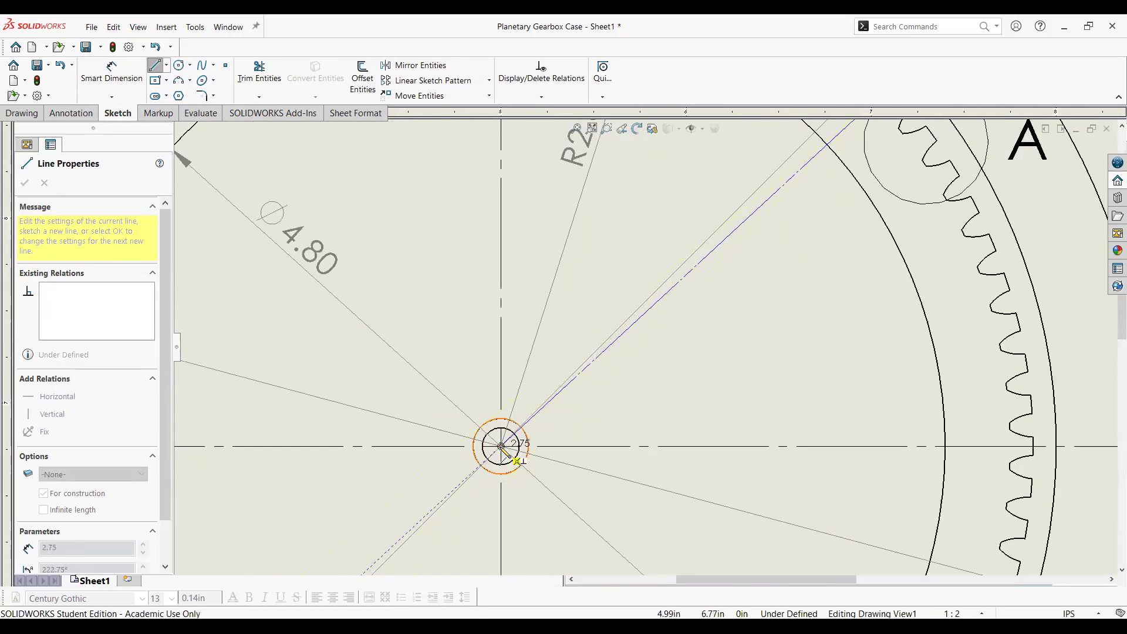
left_click(508, 452)
scroll(692, 378, "up", 3)
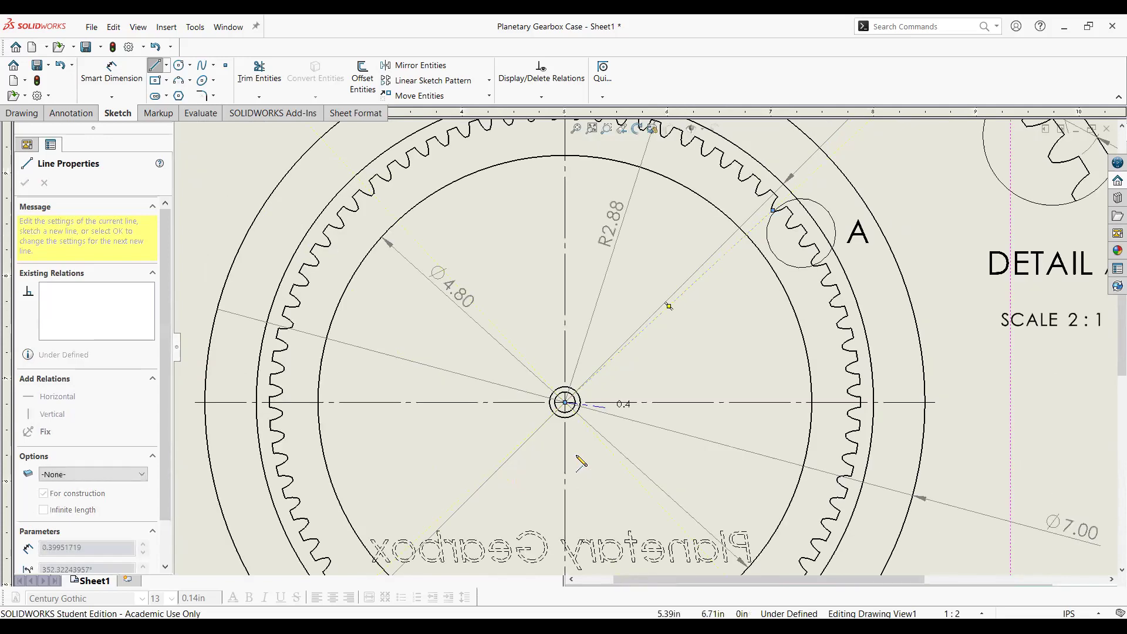
scroll(787, 252, "down", 5)
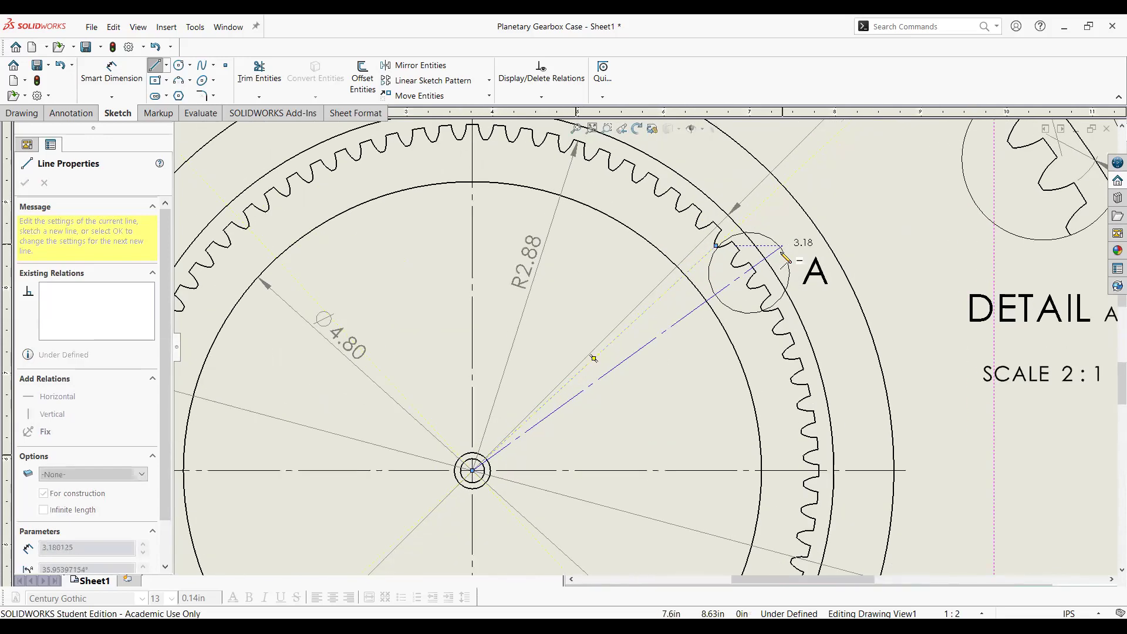
scroll(783, 262, "down", 3)
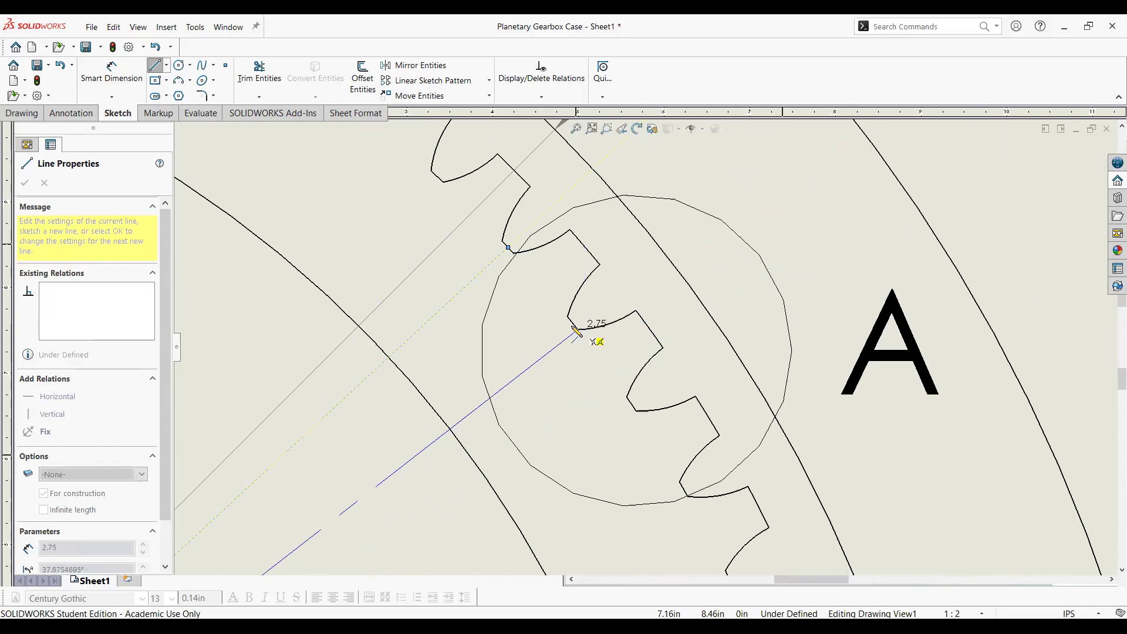
left_click(572, 324)
key("Escape")
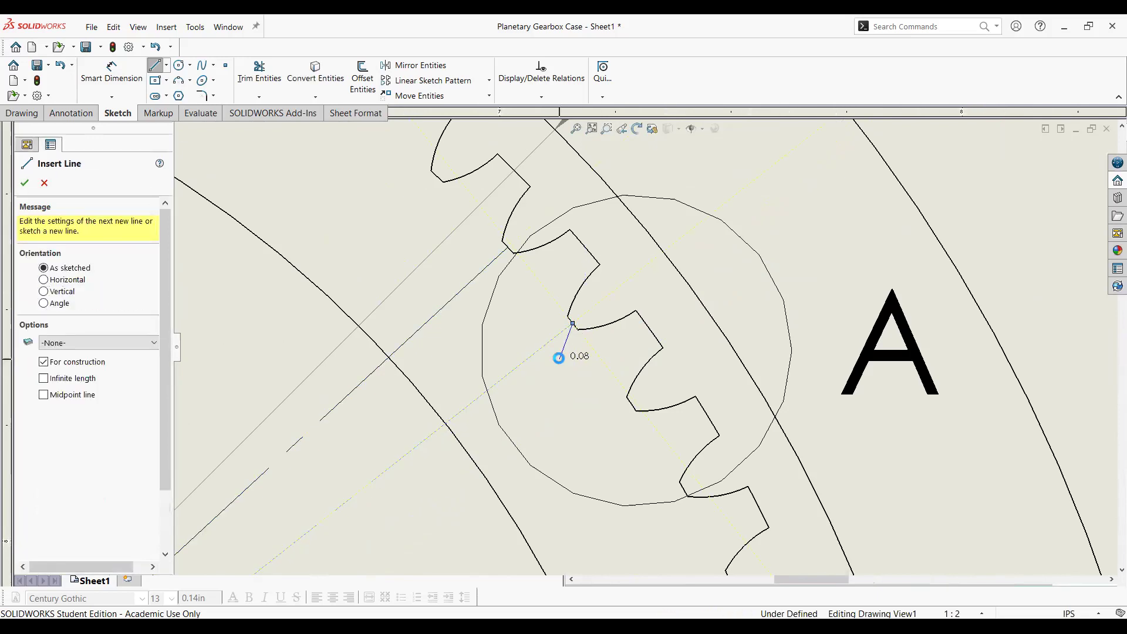
key("Escape")
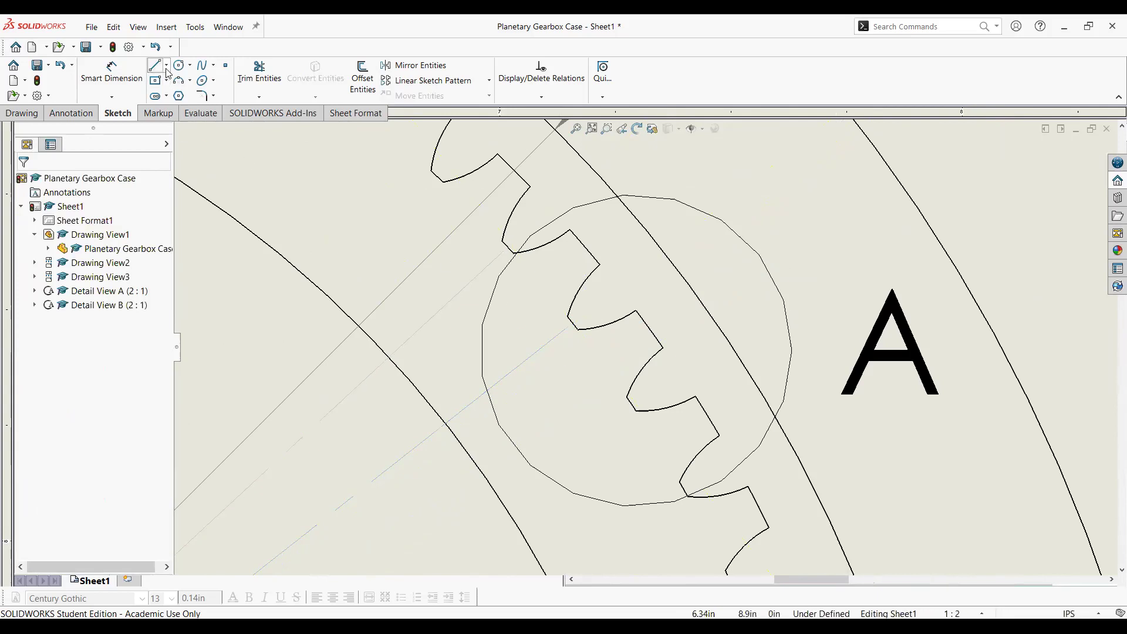
Add another centerline from a tooth corner to the gear centre and reposition the ⌀6.00 dimension
left_click(167, 66)
left_click(175, 95)
left_click(570, 230)
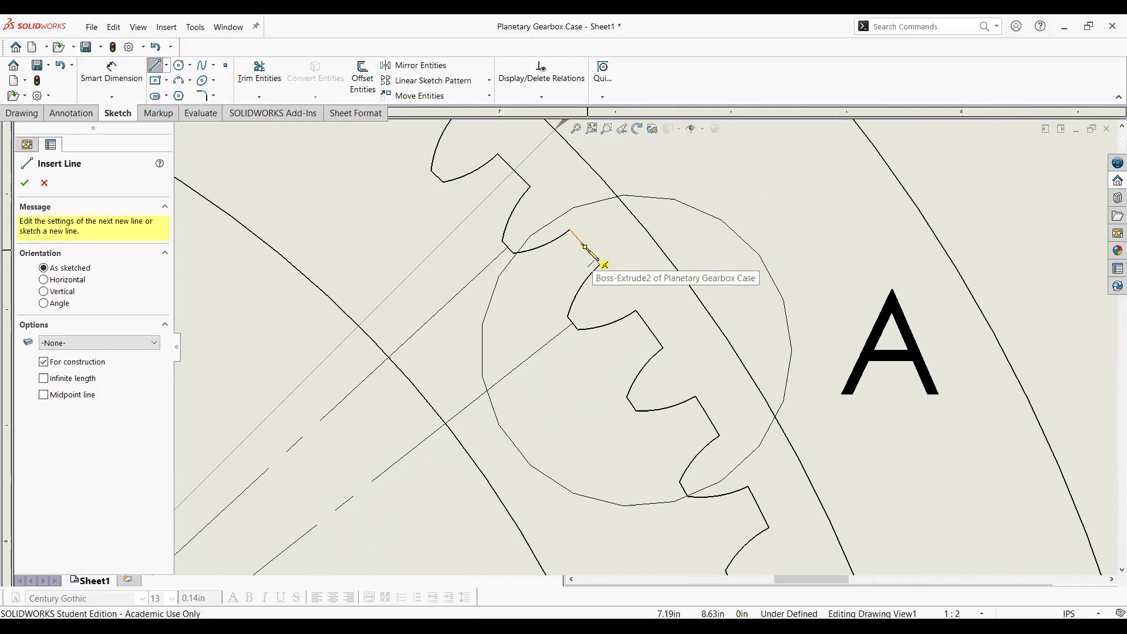
left_click(598, 260)
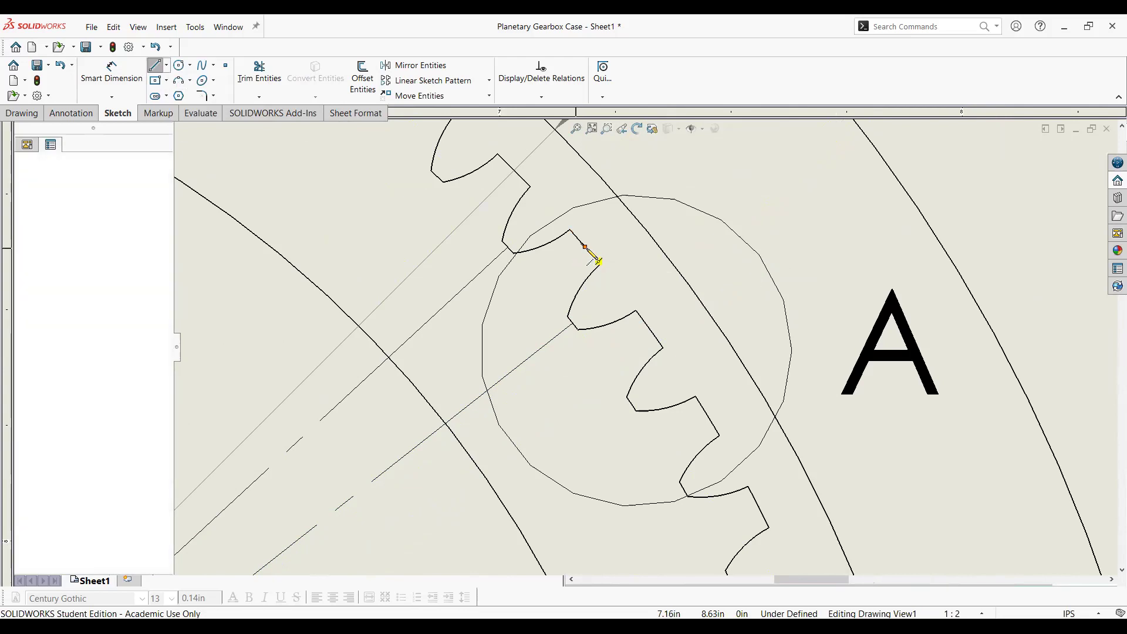
scroll(588, 246, "up", 2)
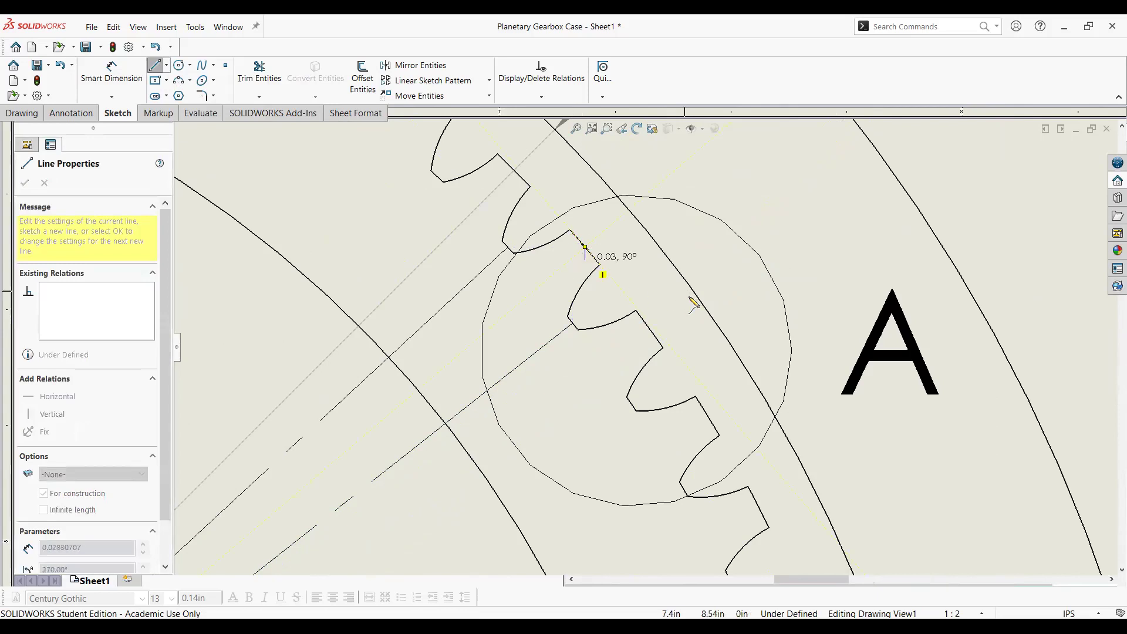
scroll(692, 295, "up", 1)
scroll(693, 295, "up", 3)
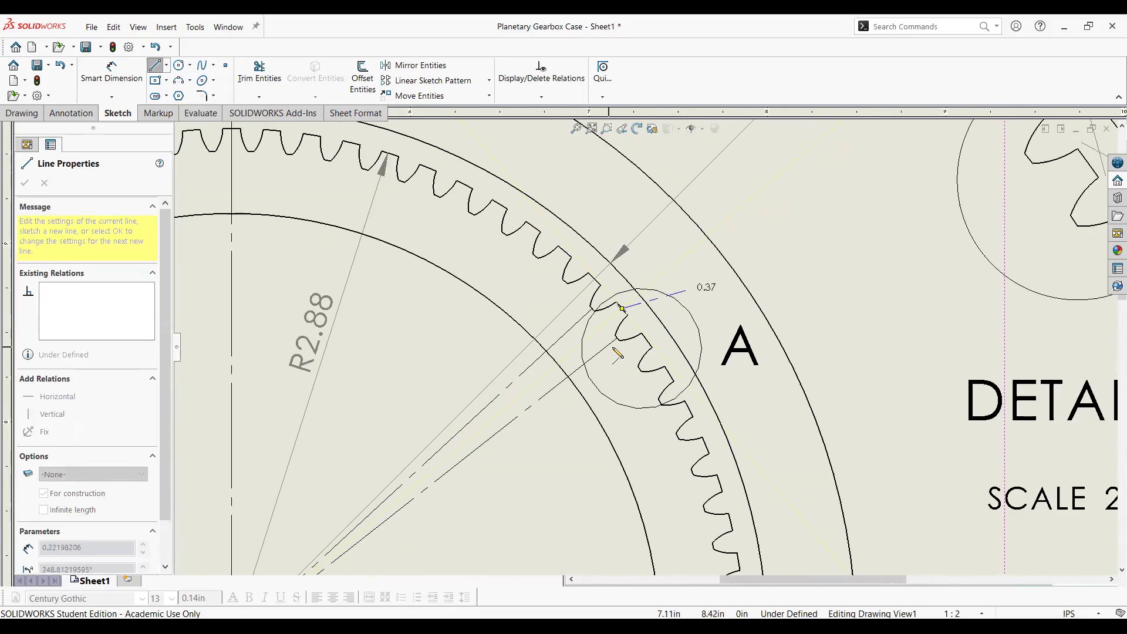
scroll(593, 376, "up", 2)
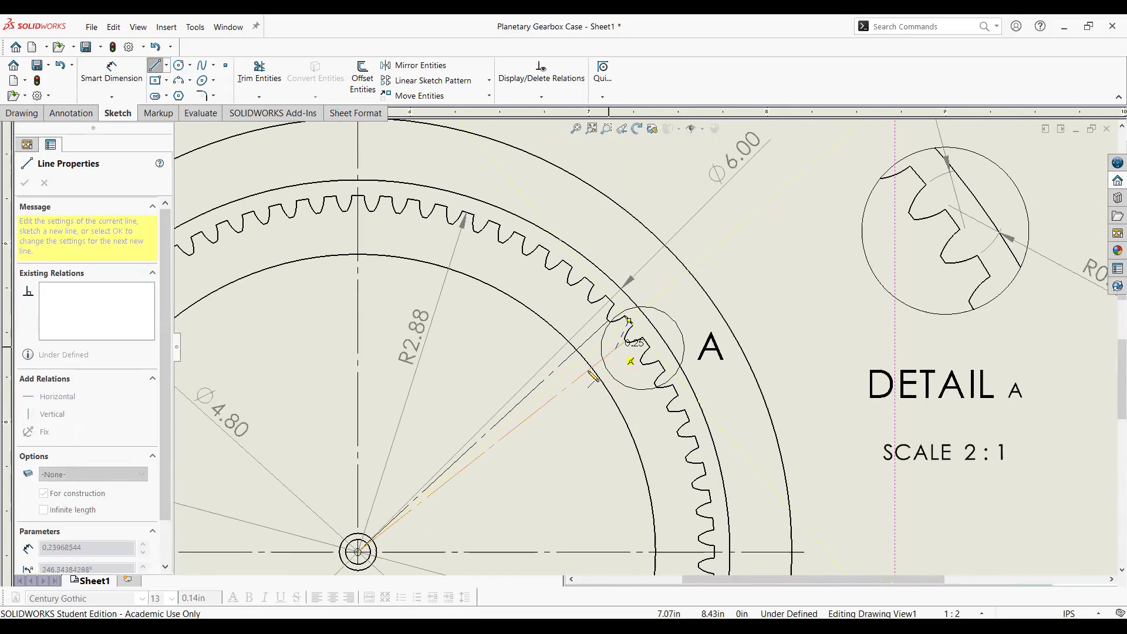
left_click(359, 553)
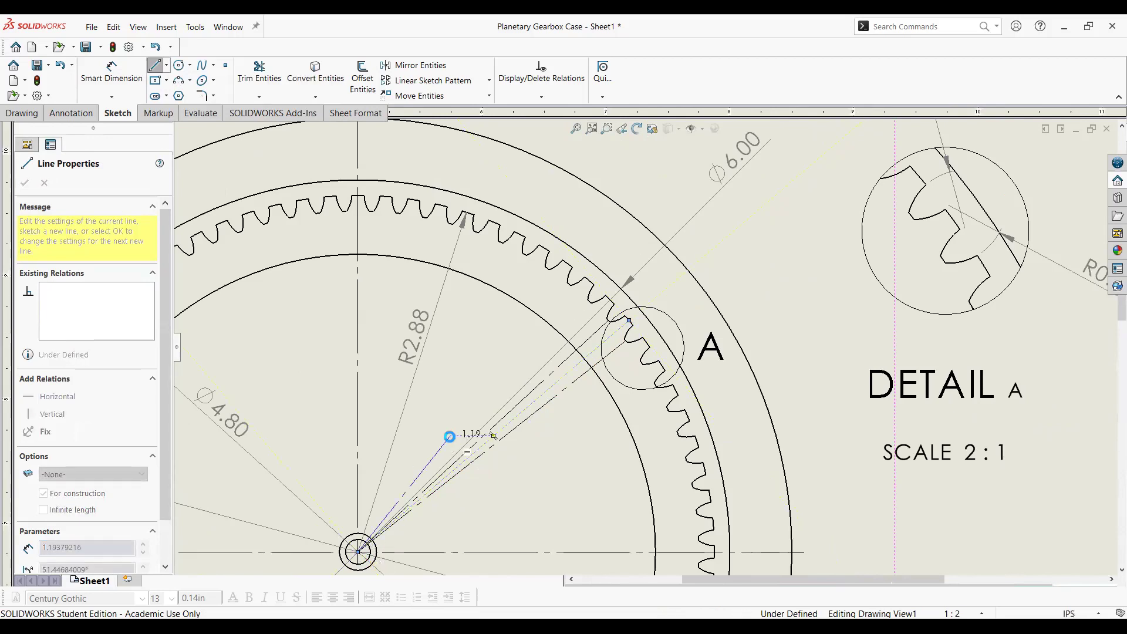
key("Escape")
key("Escape")
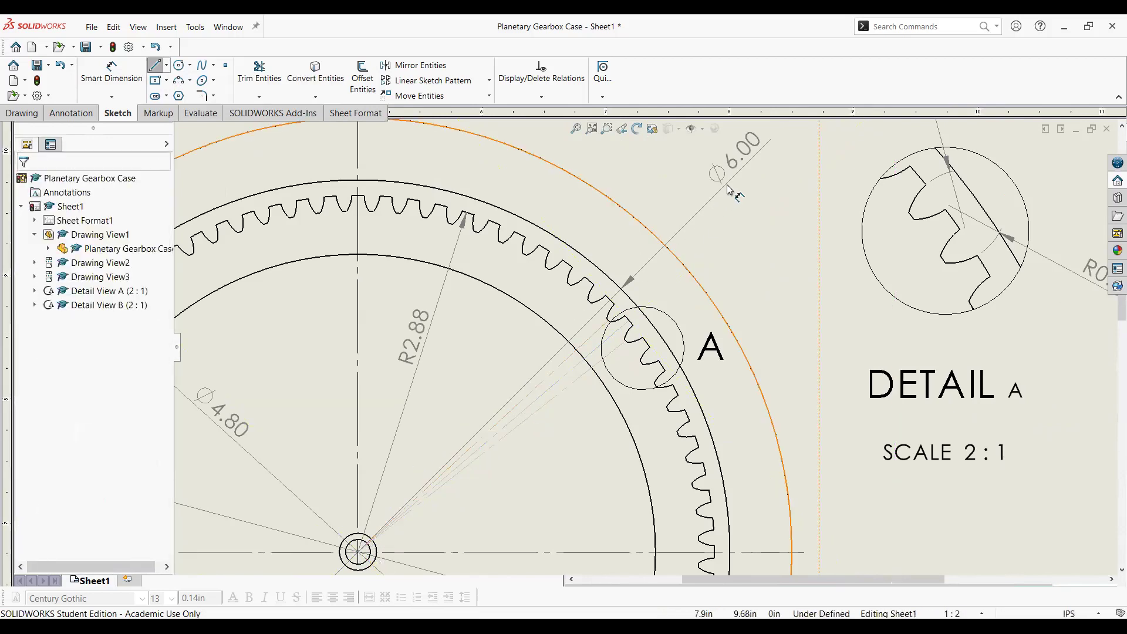
left_click_drag(733, 174, 602, 121)
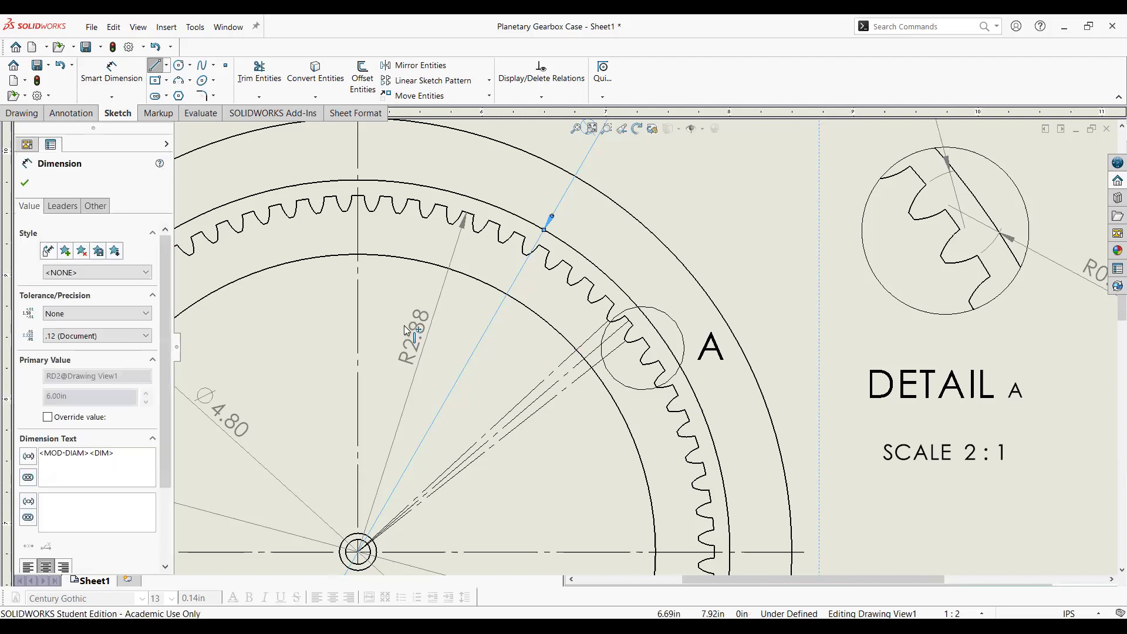
left_click(23, 186)
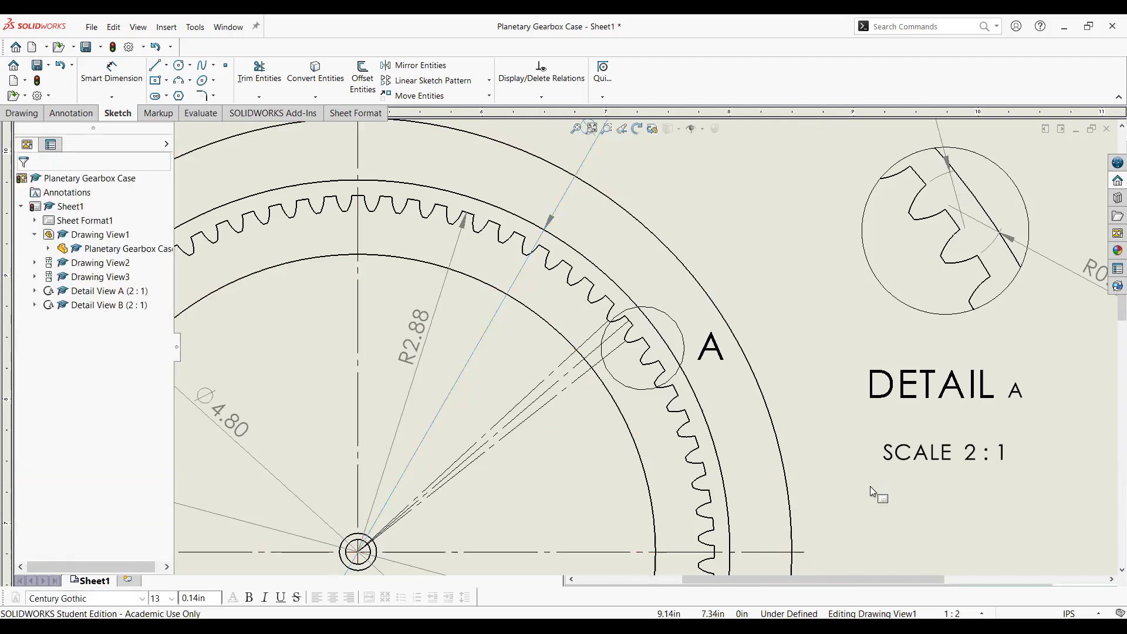
Exit editing Drawing View1 by clicking empty sheet space
left_click(874, 508)
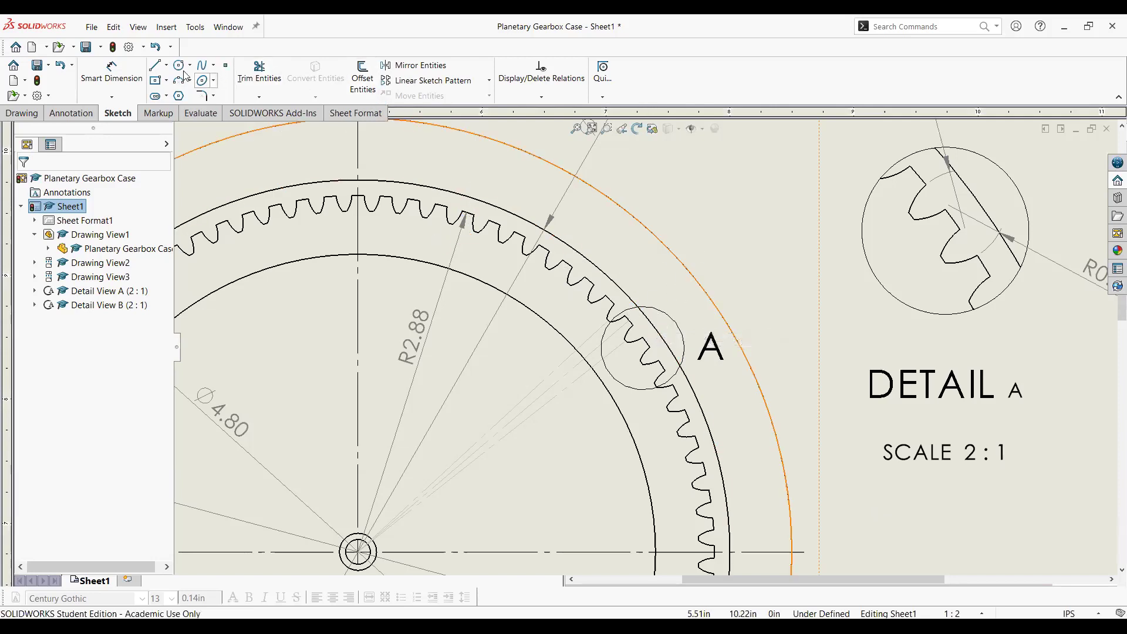
Add driven angle dimensions of 2.25° and 4.5° between the centerlines near Detail A
left_click(111, 72)
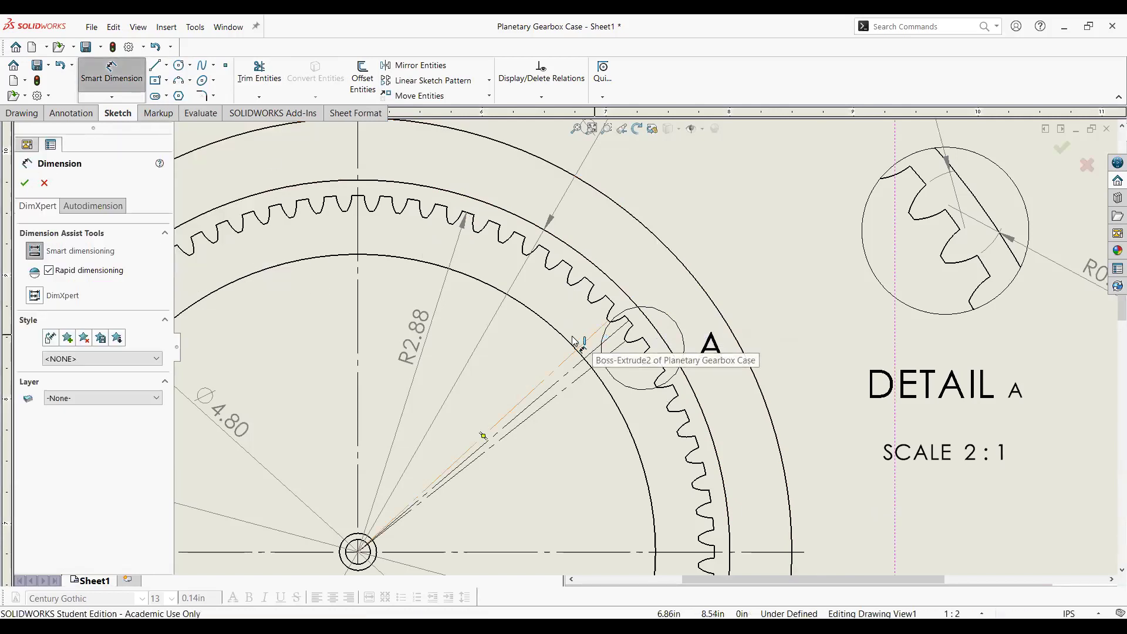
left_click(600, 353)
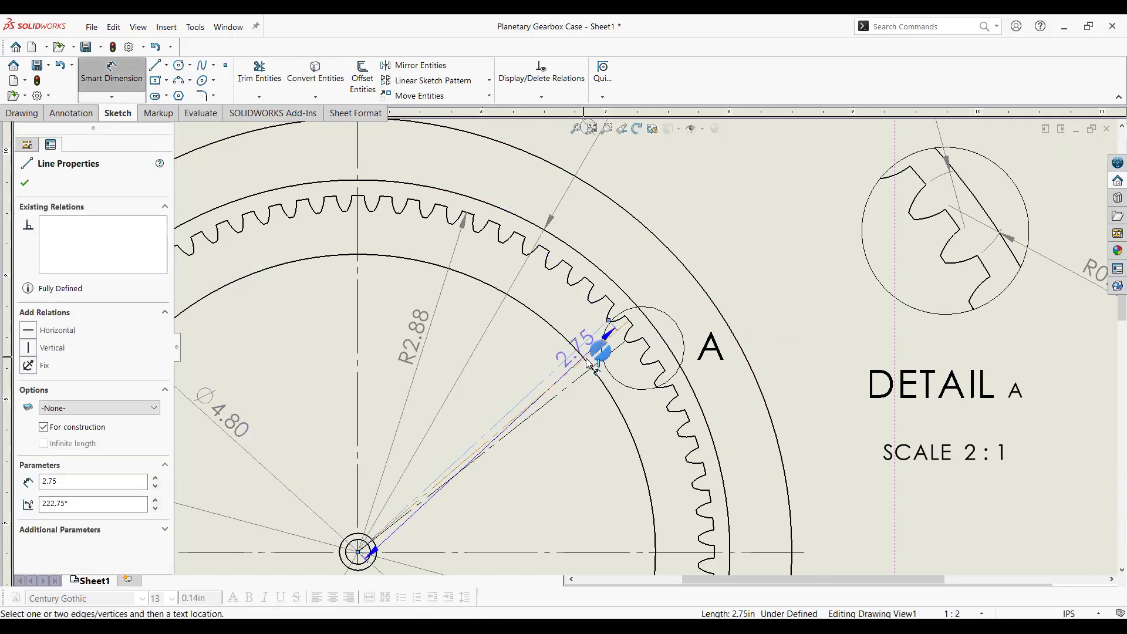
left_click(587, 357)
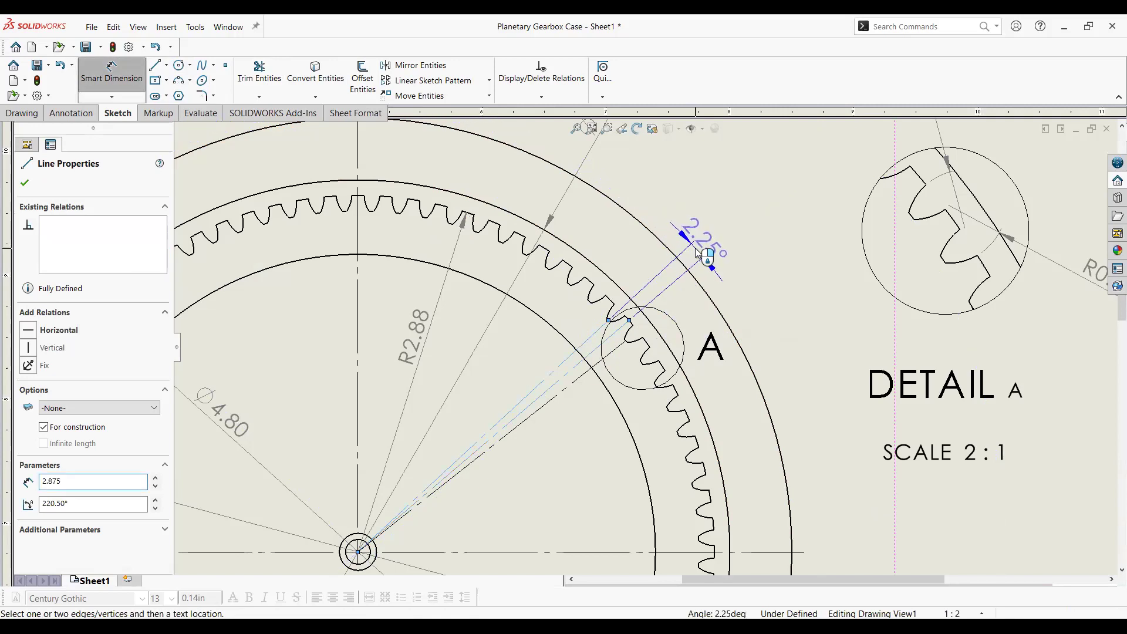
left_click(698, 252)
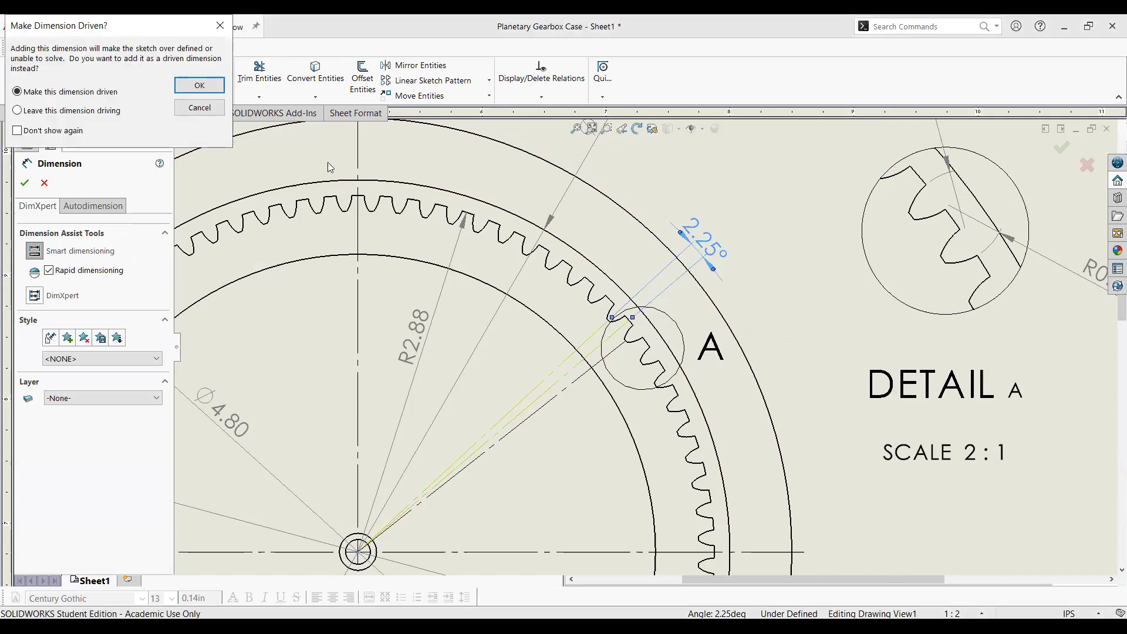
left_click(200, 86)
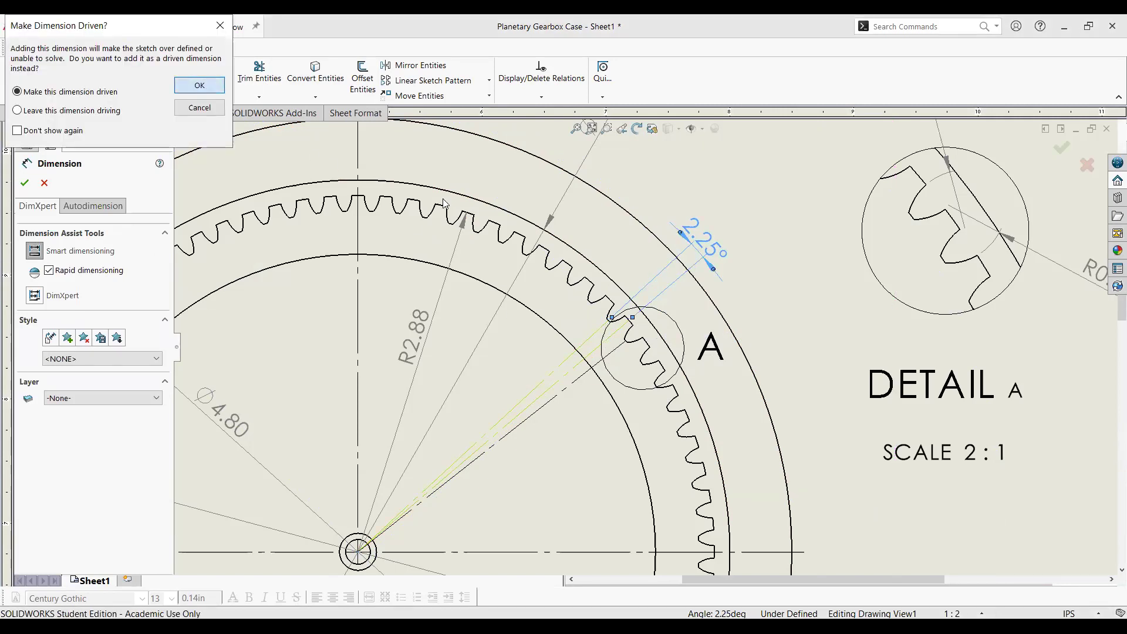
left_click(593, 353)
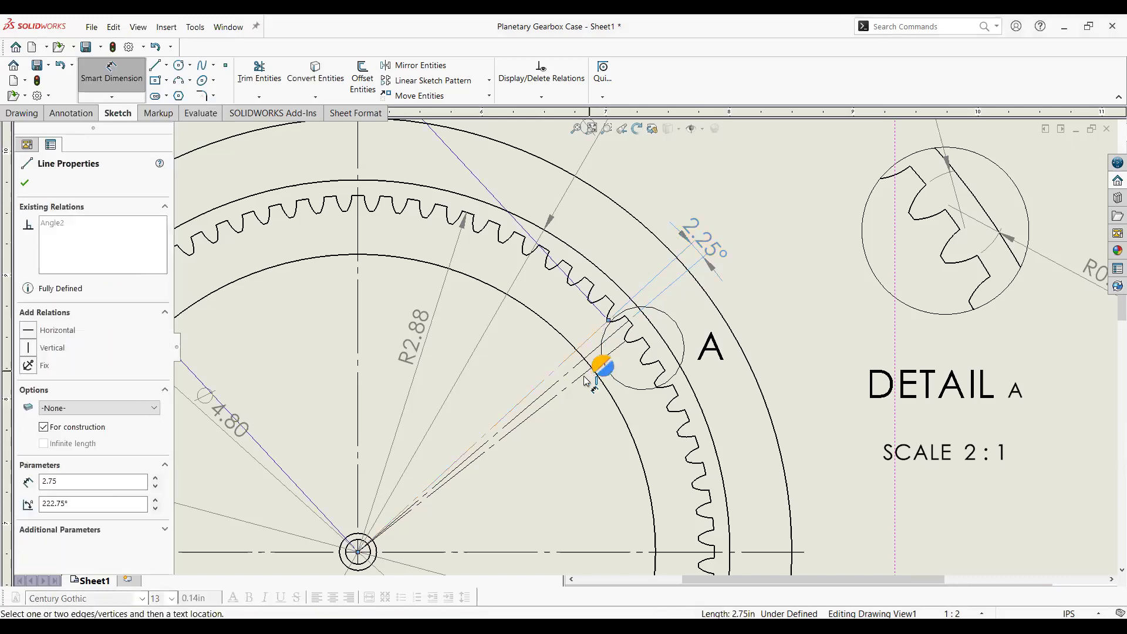
left_click(594, 371)
left_click(625, 328)
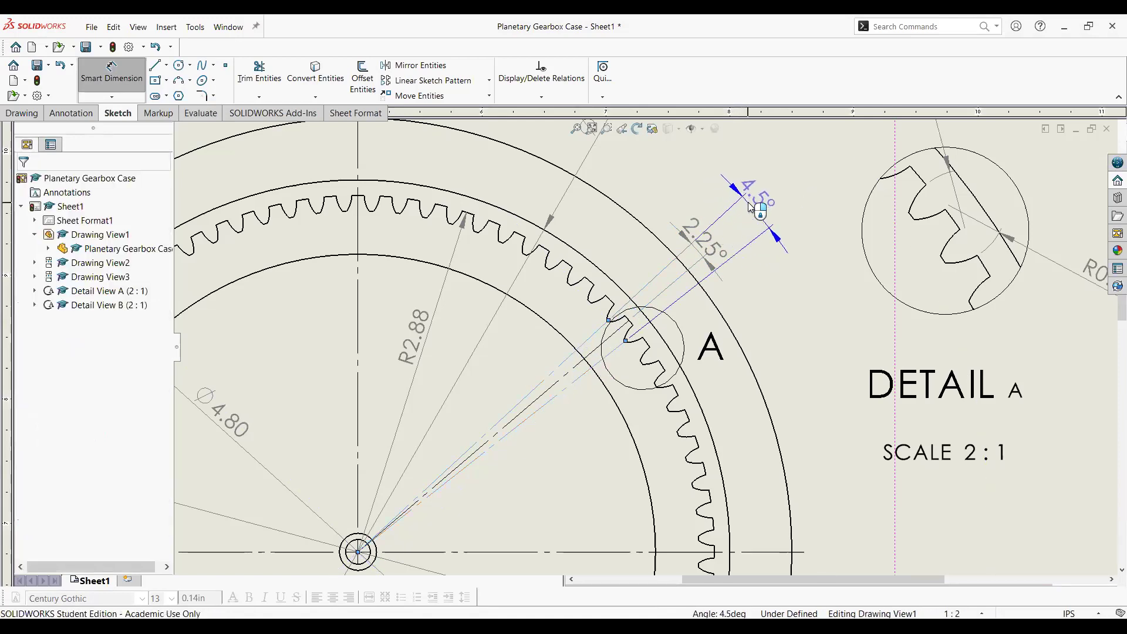
left_click(751, 207)
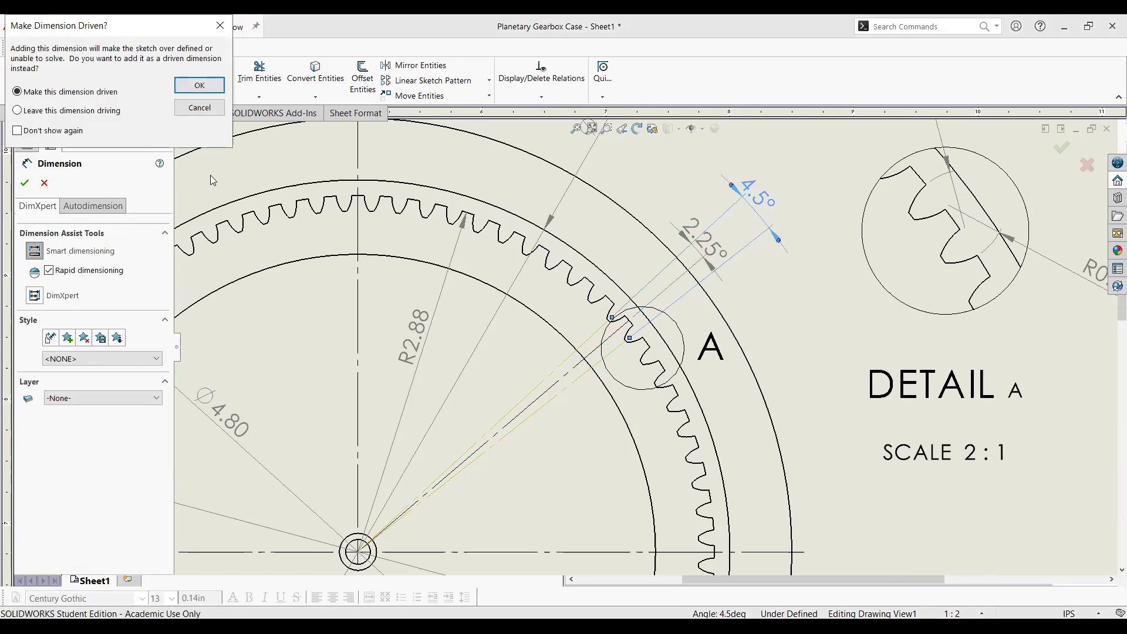
left_click(215, 90)
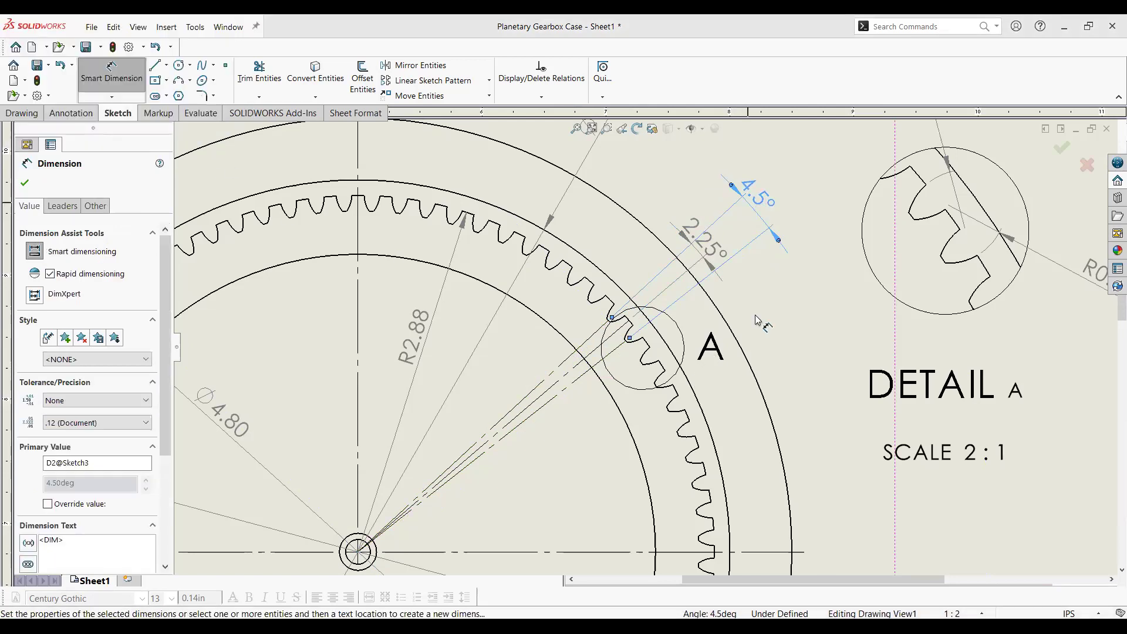
key("Escape")
scroll(644, 348, "up", 4)
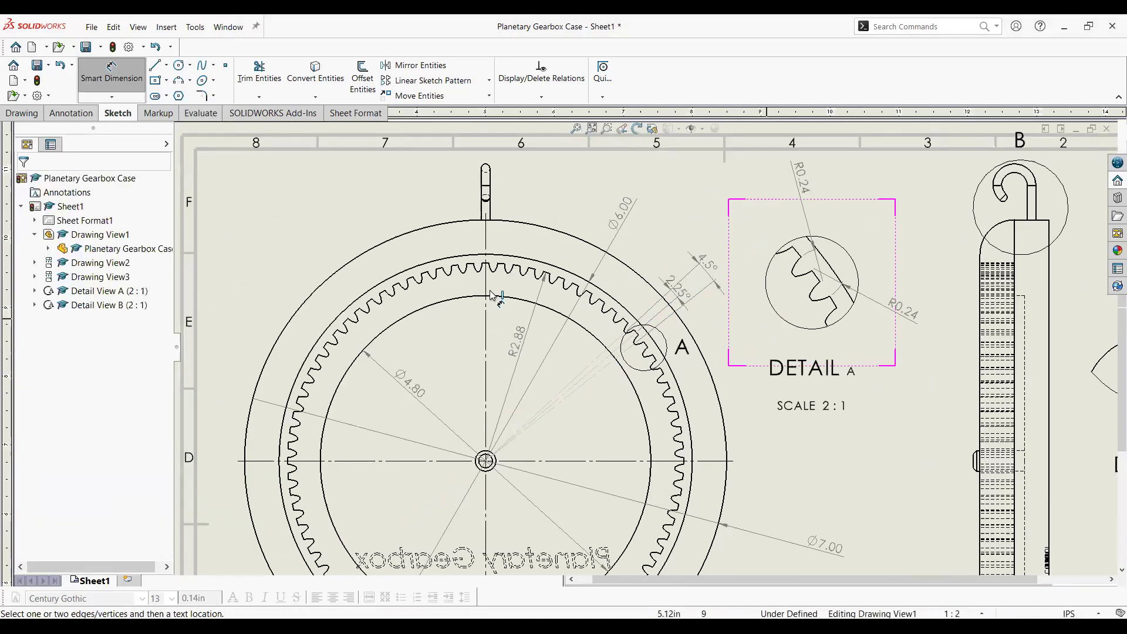
scroll(644, 346, "up", 3)
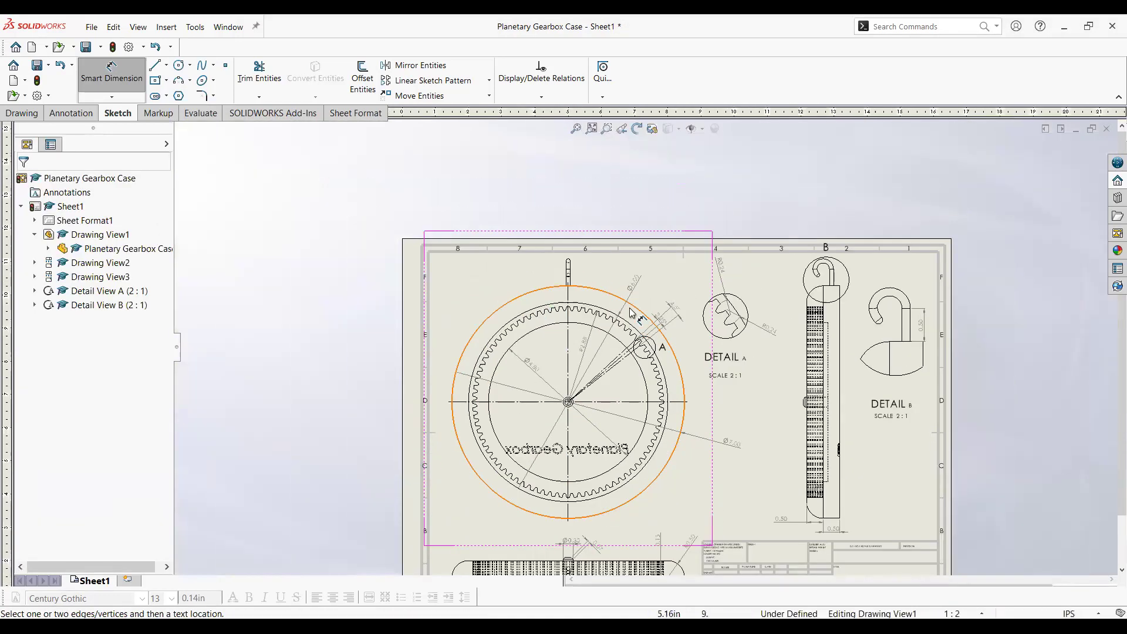
scroll(701, 347, "up", 2)
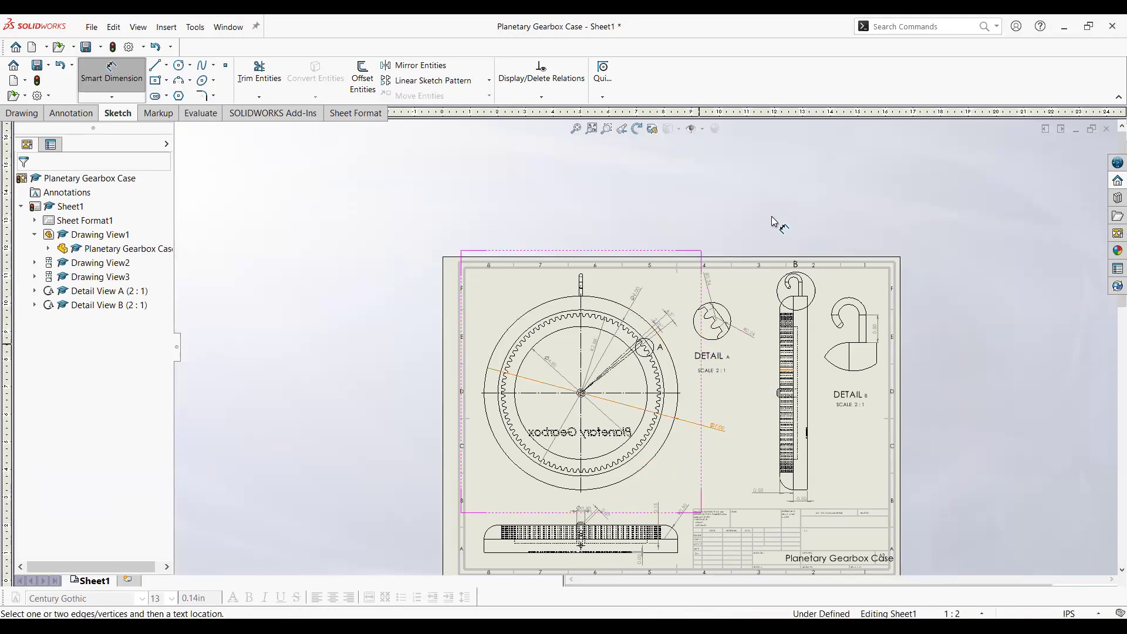
scroll(643, 355, "up", 1)
scroll(923, 458, "down", 2)
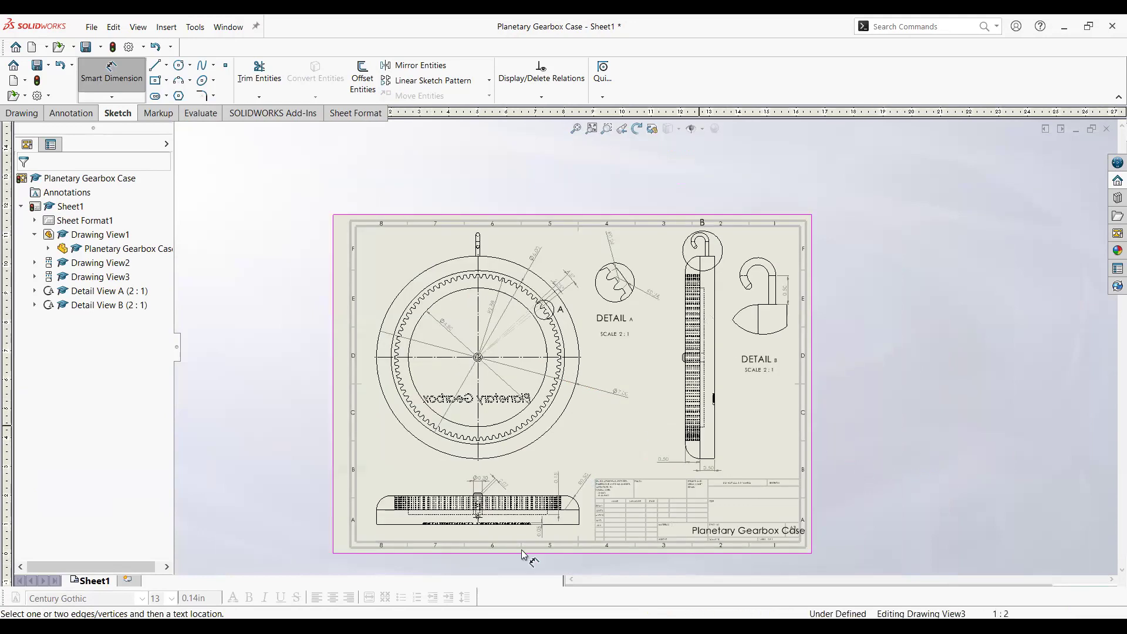
scroll(359, 531, "down", 2)
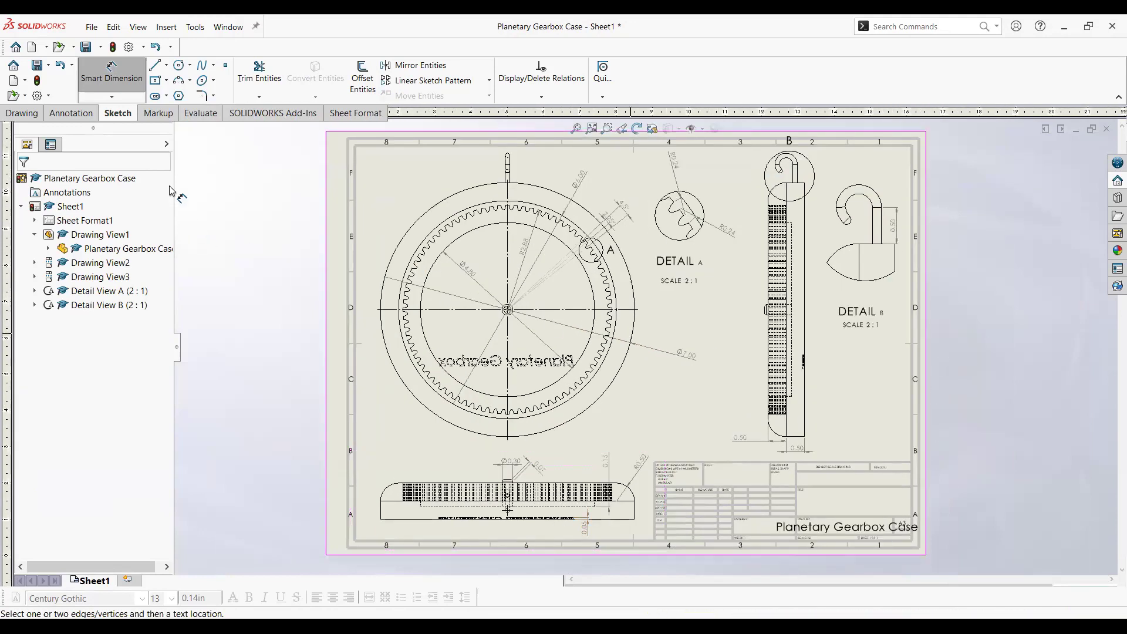
key("Escape")
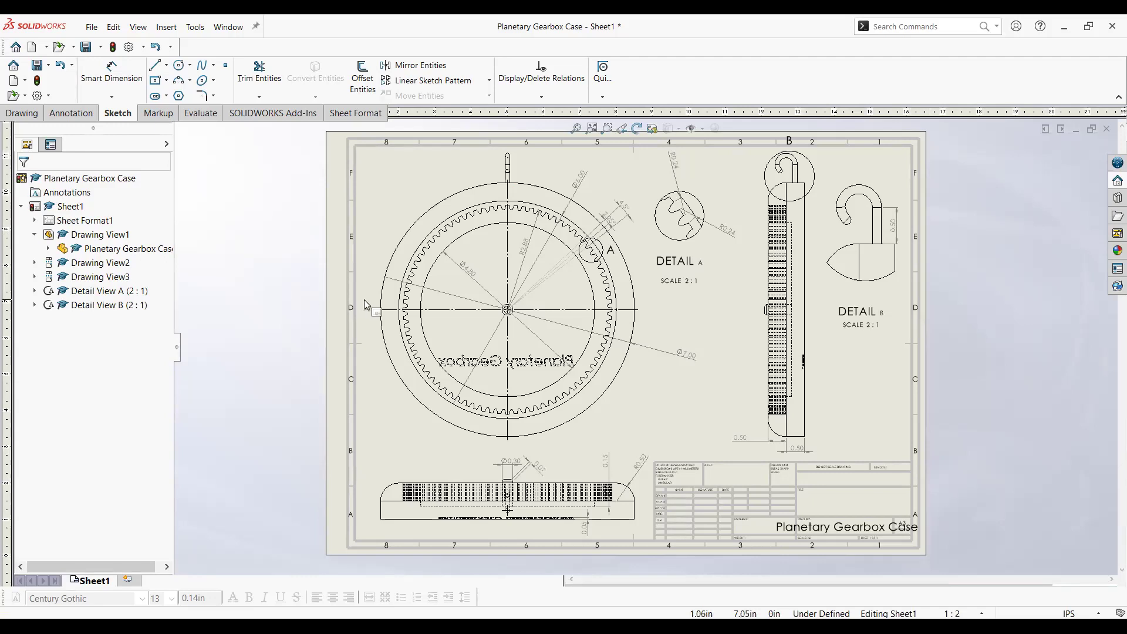
scroll(733, 443, "down", 10)
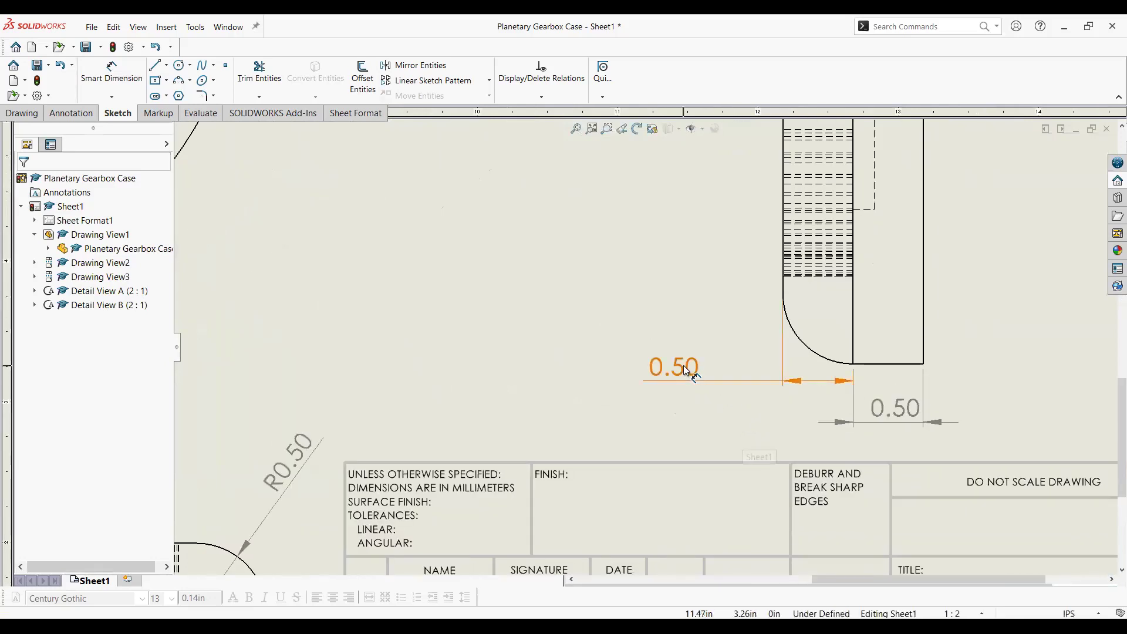
scroll(749, 430, "up", 3)
scroll(753, 432, "up", 3)
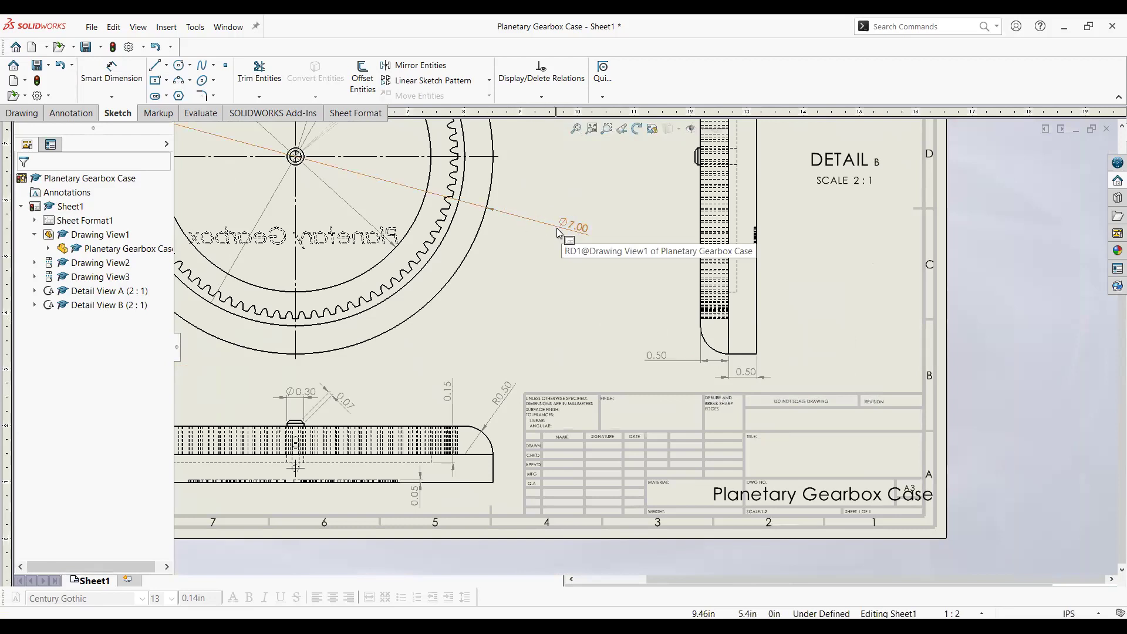
scroll(572, 235, "up", 3)
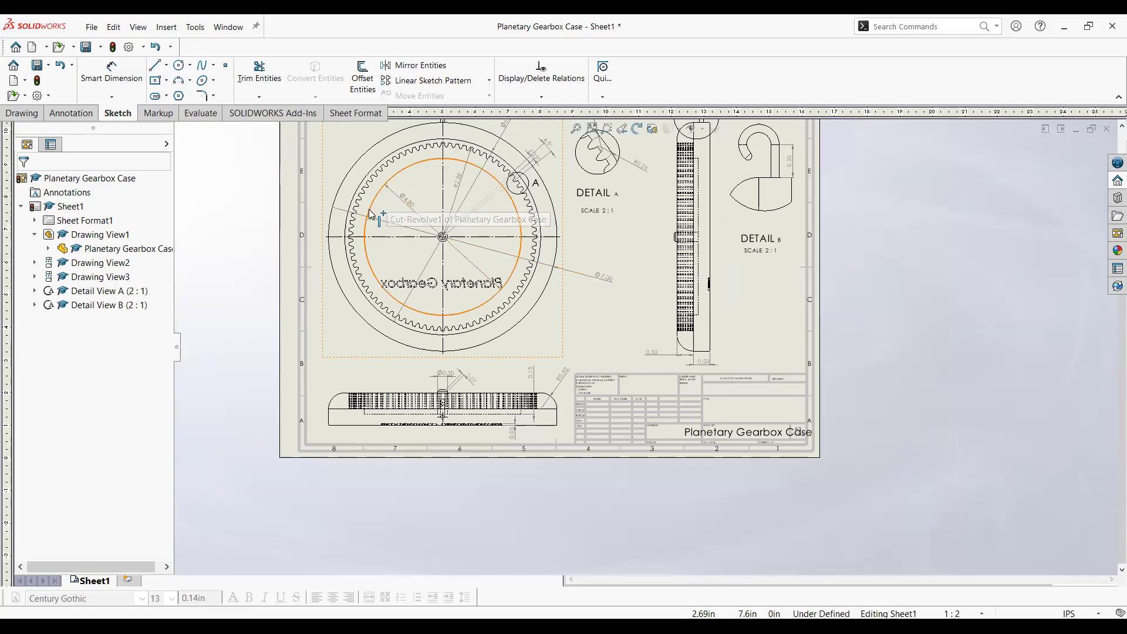
scroll(437, 170, "down", 1)
scroll(553, 269, "up", 2)
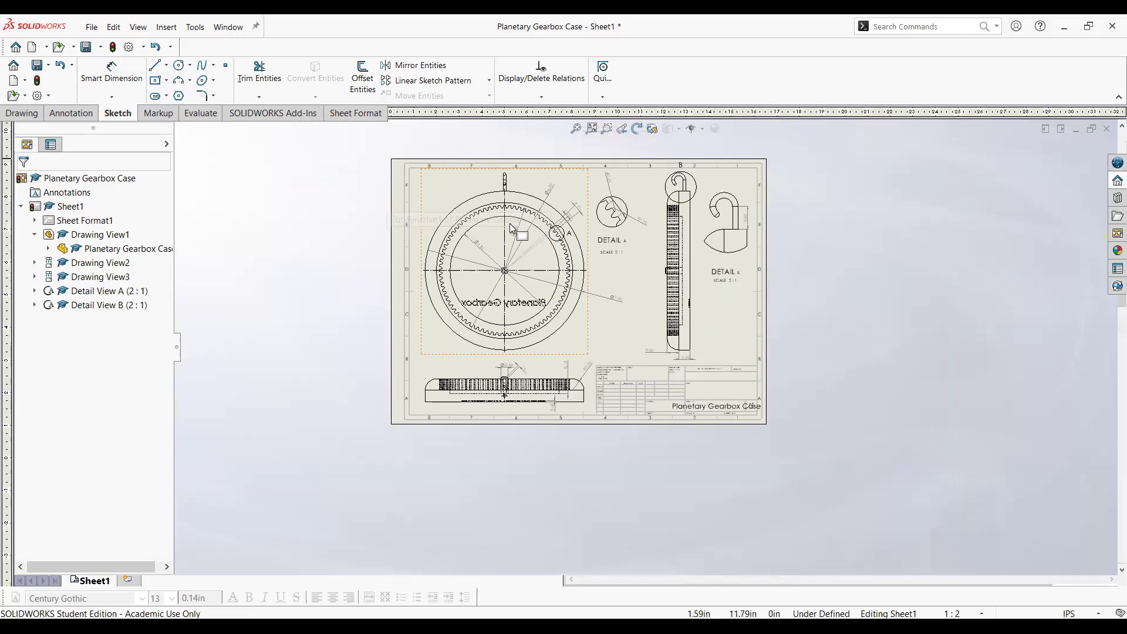
scroll(553, 269, "down", 1)
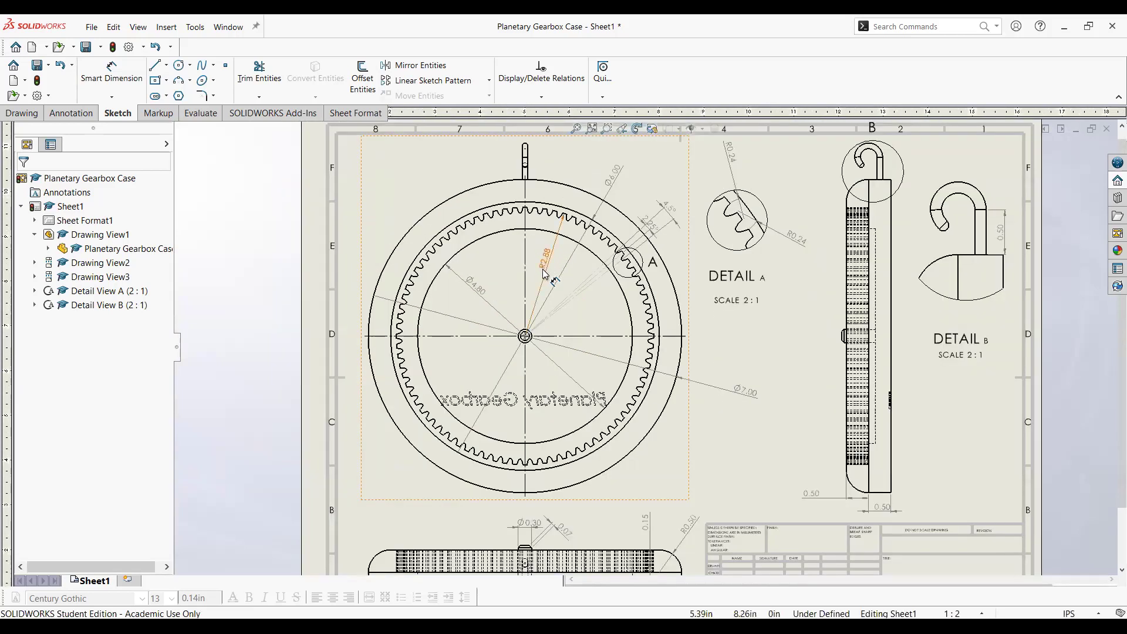
scroll(545, 272, "down", 1)
scroll(545, 272, "down", 1)
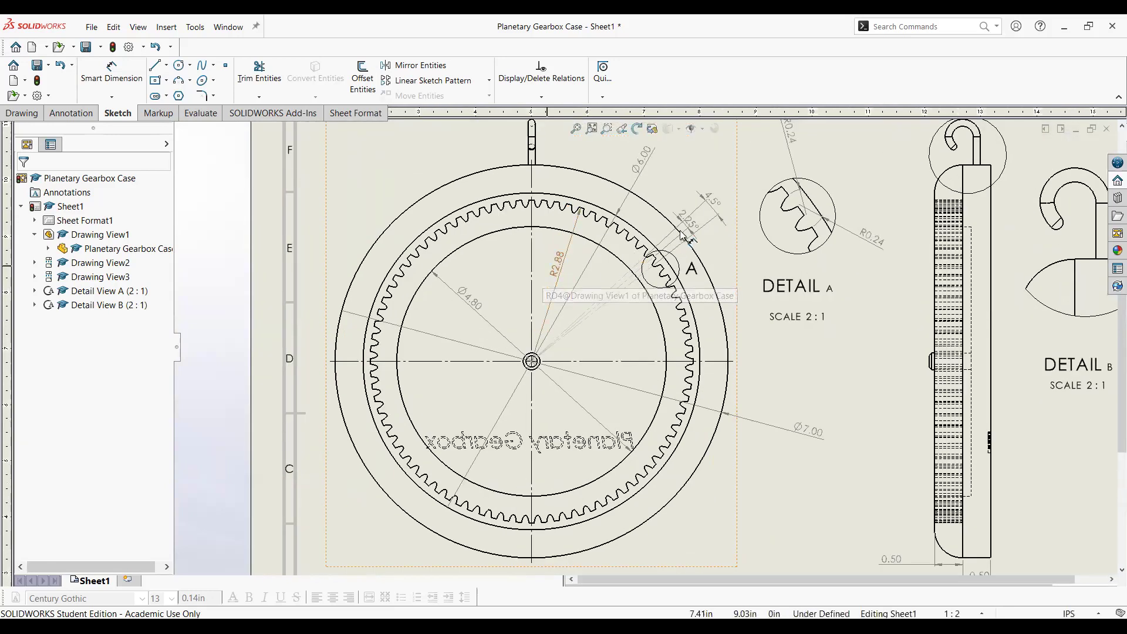
scroll(653, 298, "up", 4)
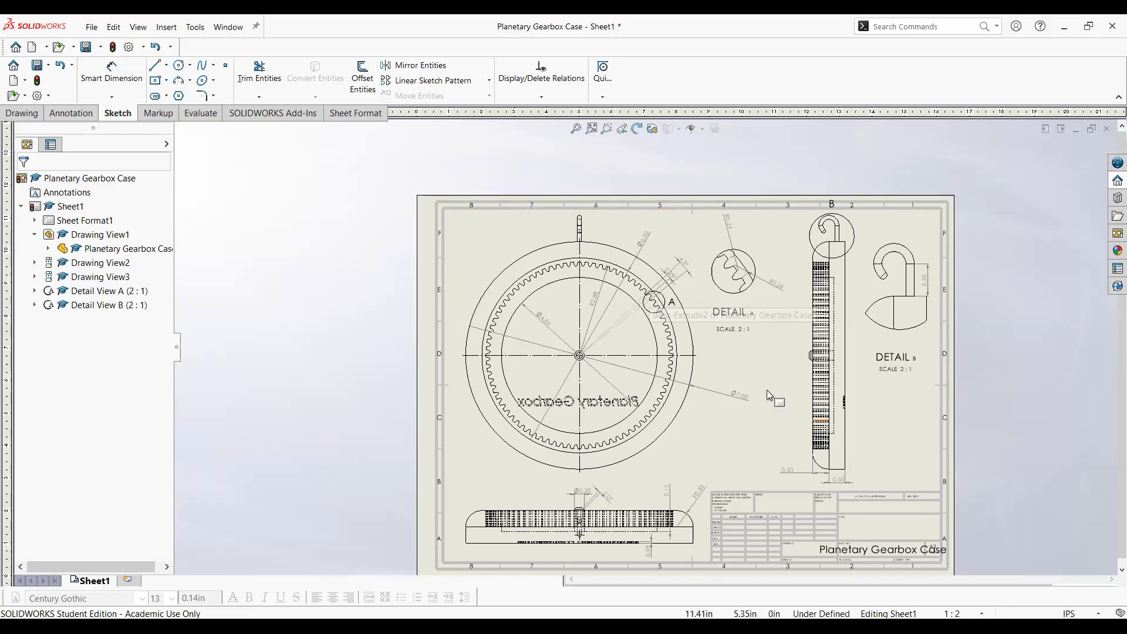
scroll(767, 390, "up", 2)
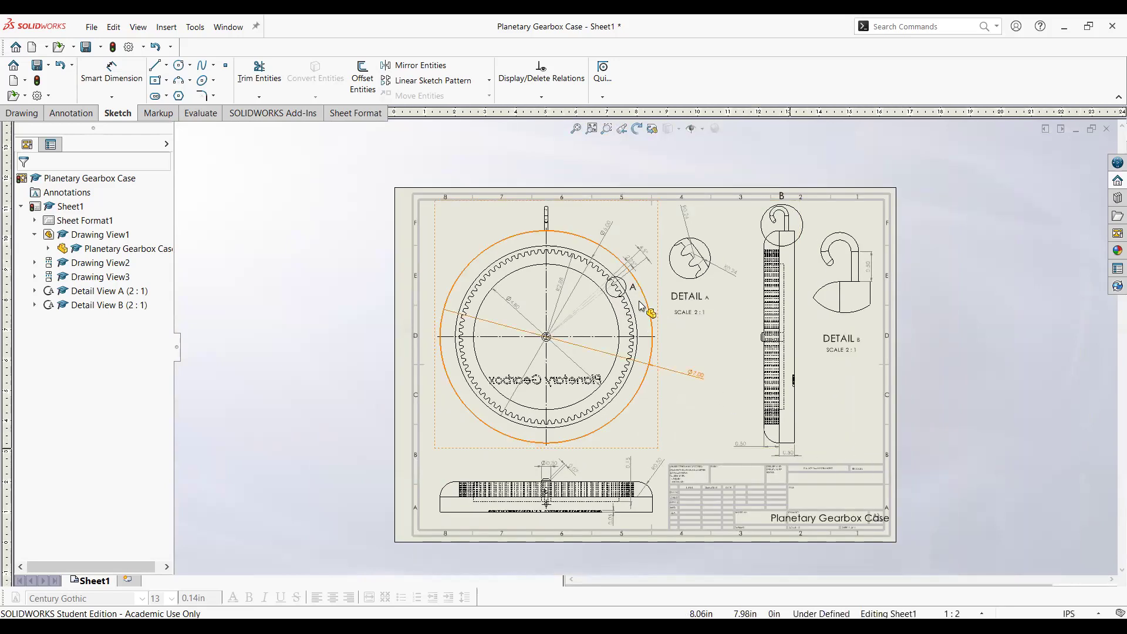
scroll(639, 282, "down", 1)
scroll(777, 558, "down", 1)
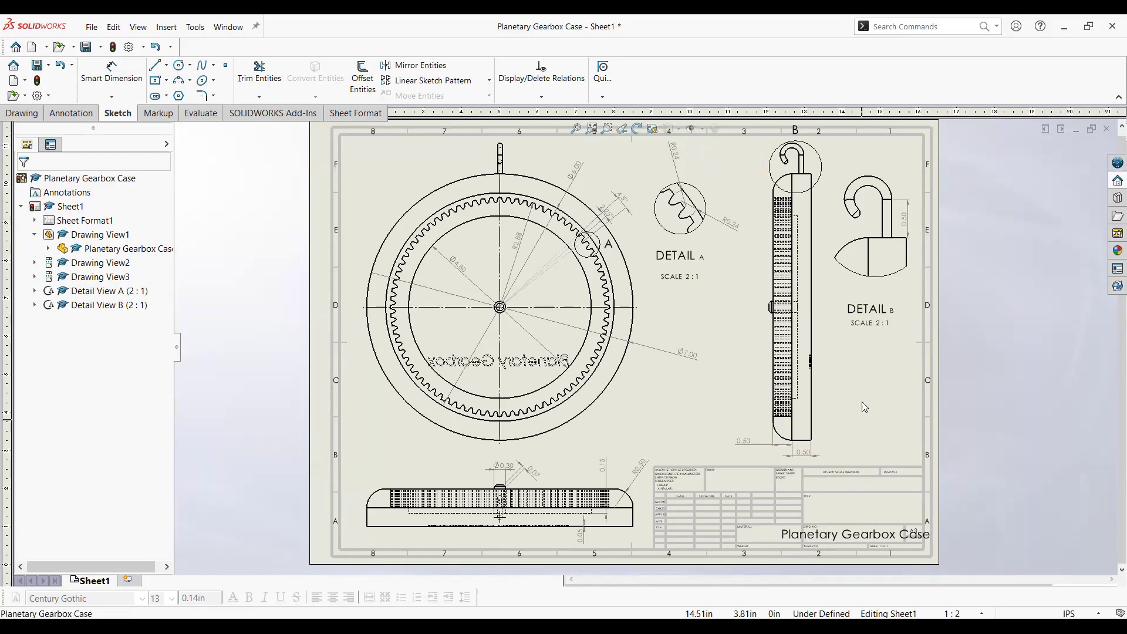
Switch to editing the sheet format and zoom into the title block
right_click(862, 419)
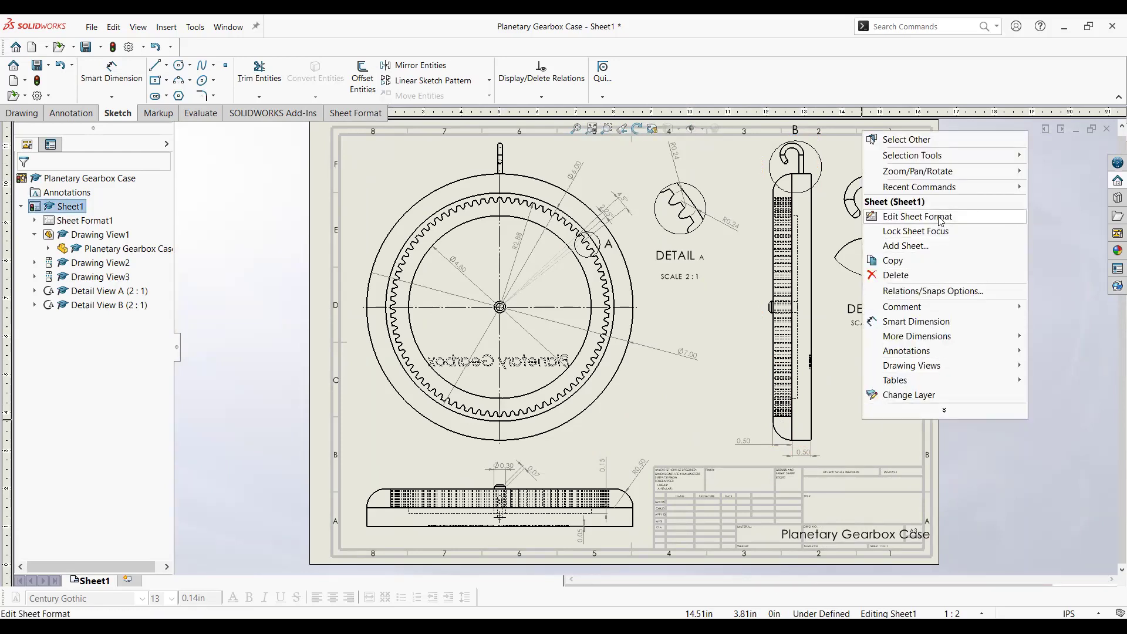
left_click(917, 216)
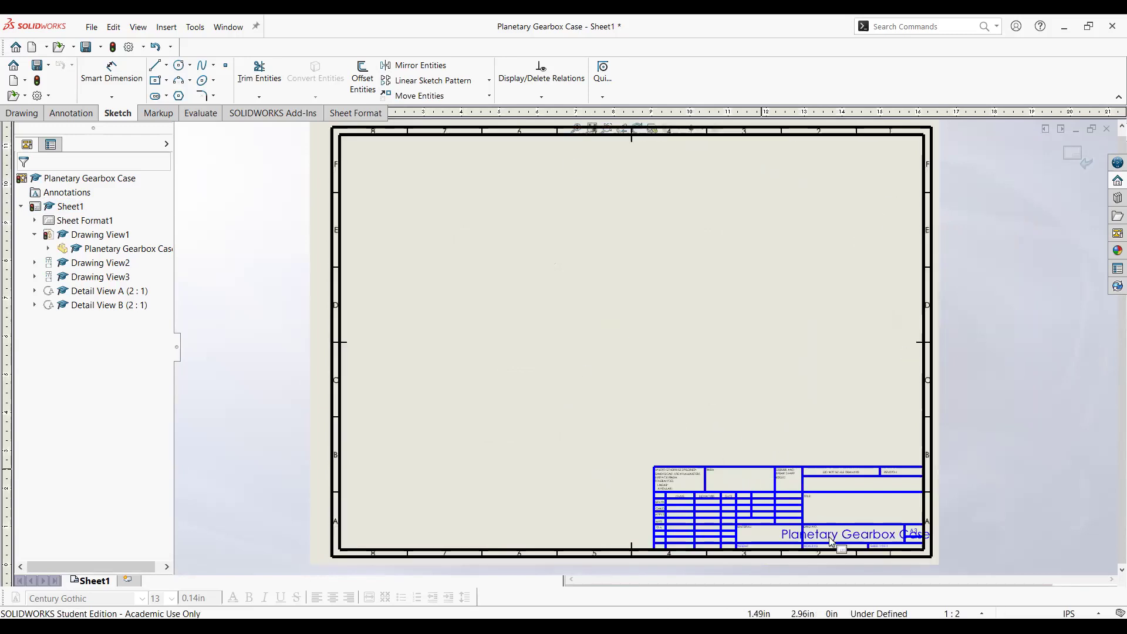
scroll(856, 567, "down", 5)
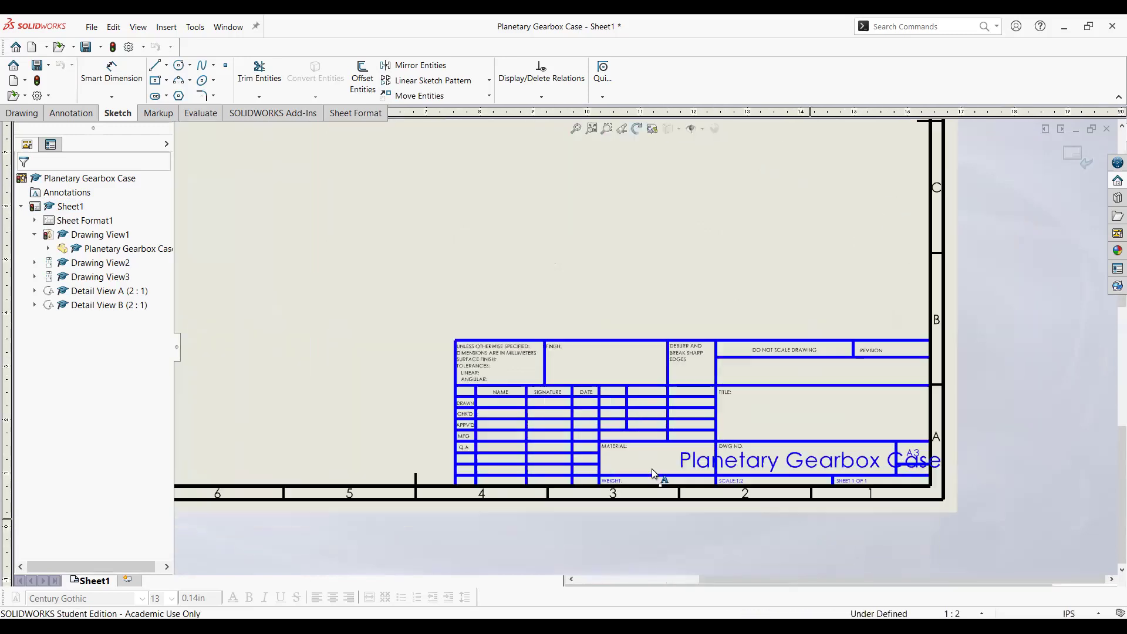
scroll(727, 420, "down", 2)
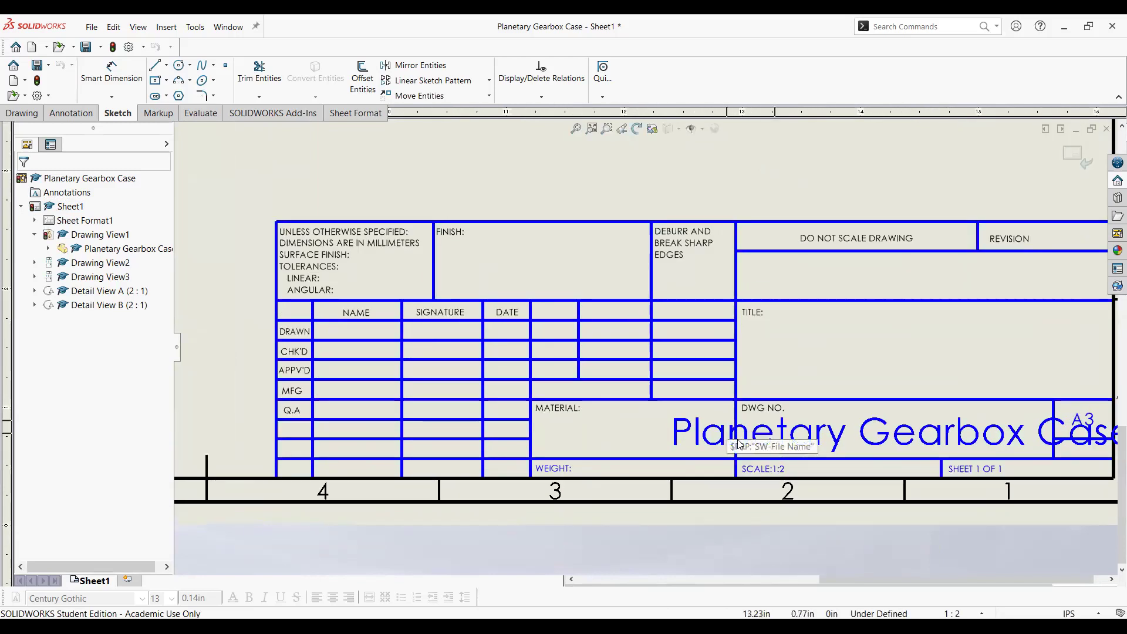
middle_click_drag(667, 526, 637, 524)
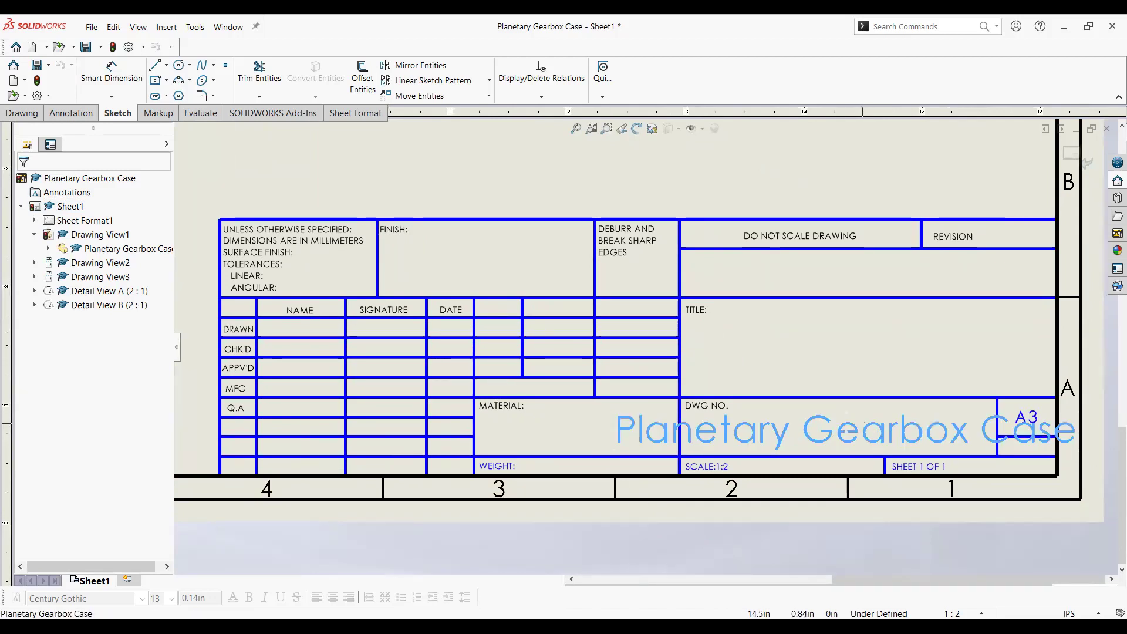
Replace the DWG NO. note text 'Planetary Gearbox Case' with 1
double_click(868, 432)
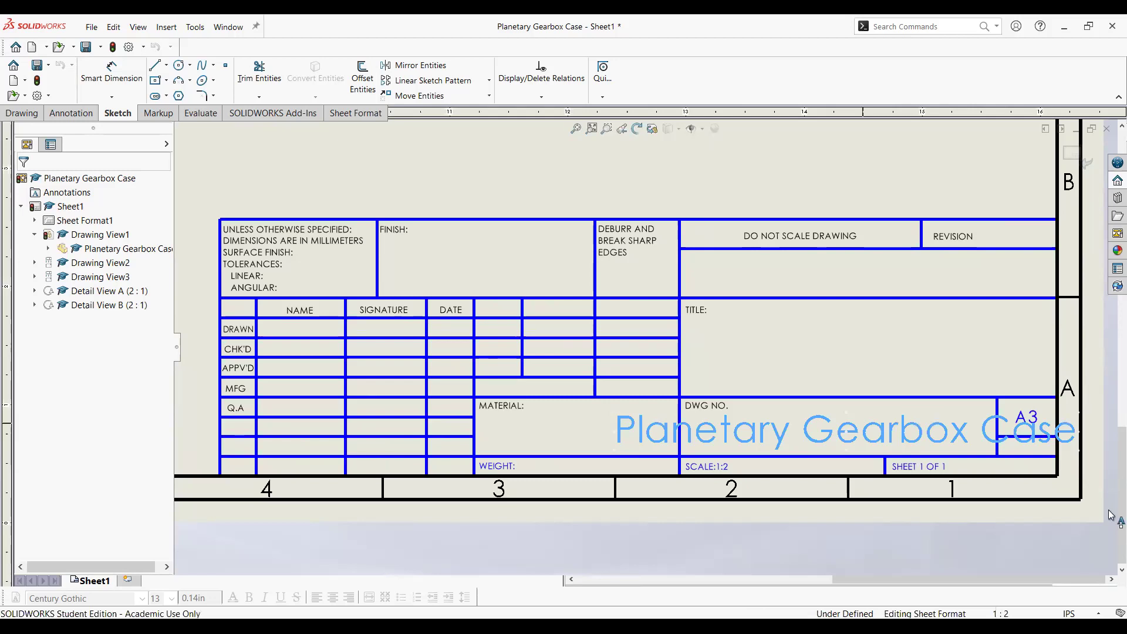
left_click(802, 432)
double_click(802, 432)
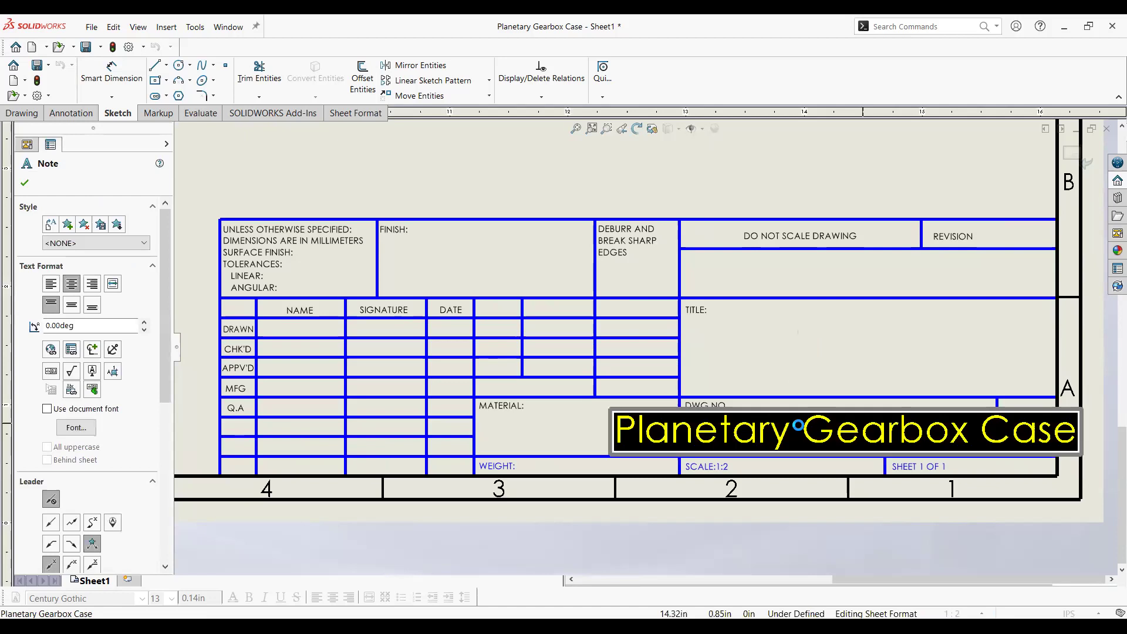
type("1")
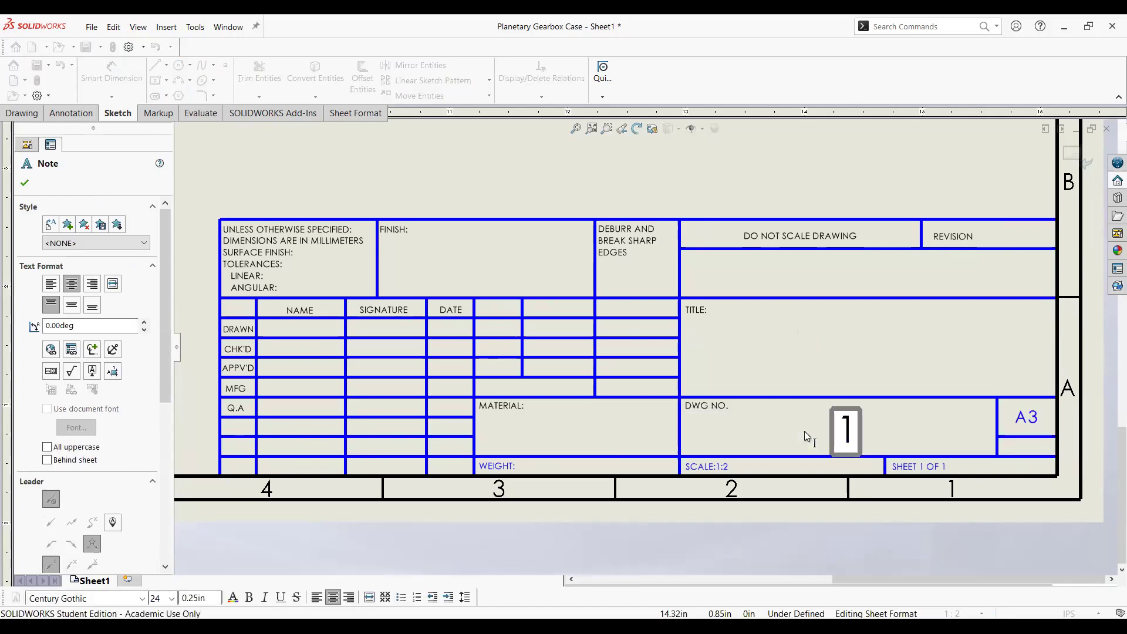
key("Return")
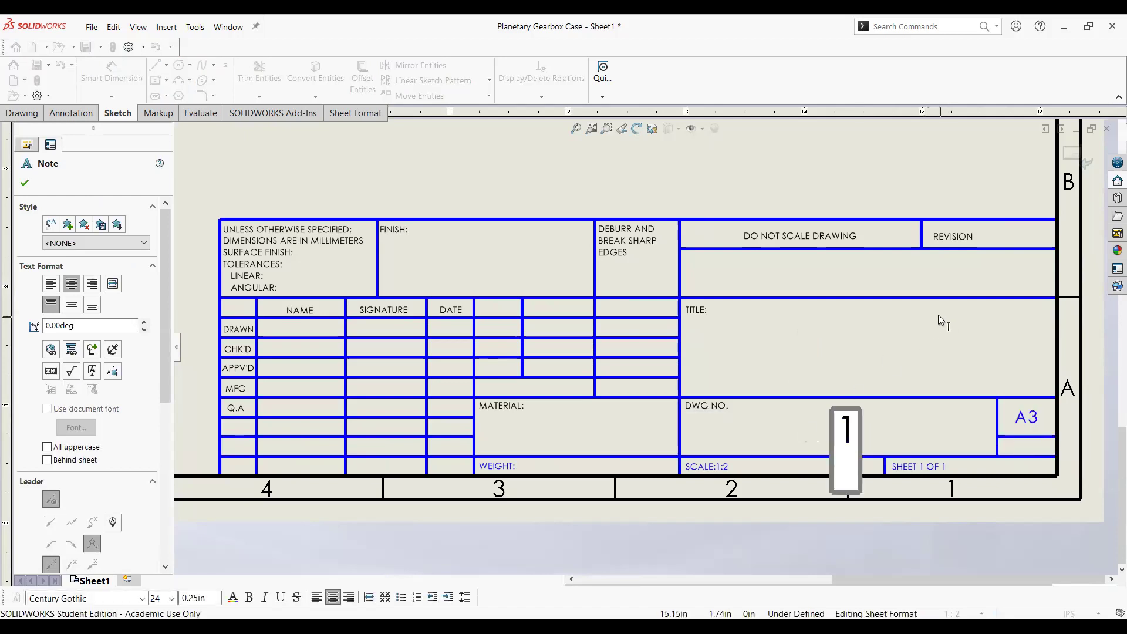
left_click(955, 283)
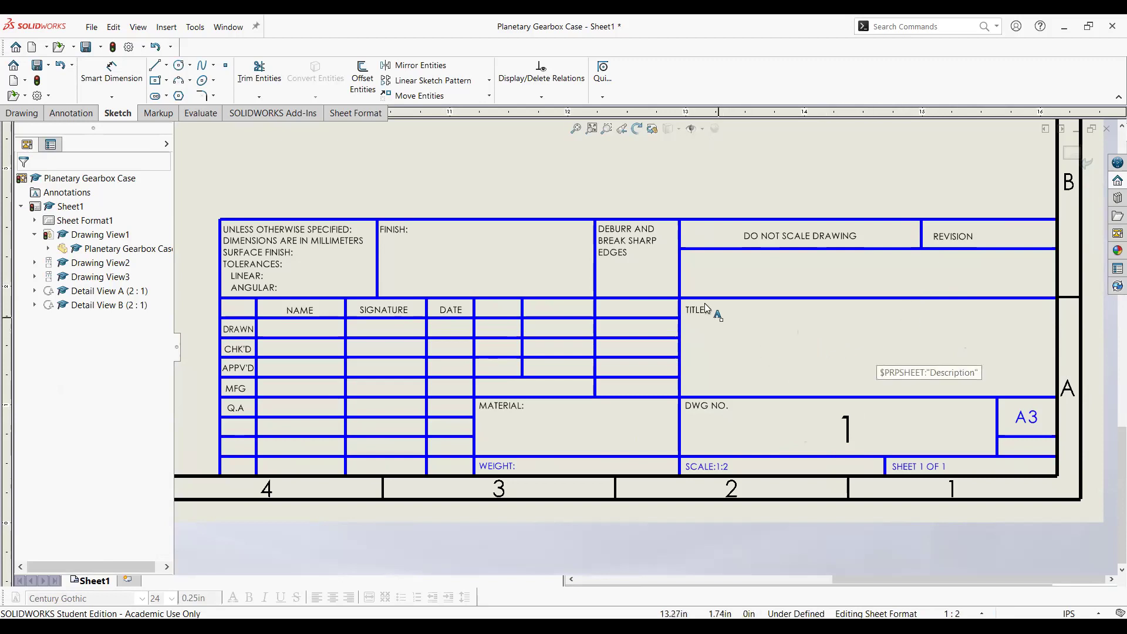
Type 'Planetary Gearbox Case' into the empty TITLE note of the title block
left_click(865, 341)
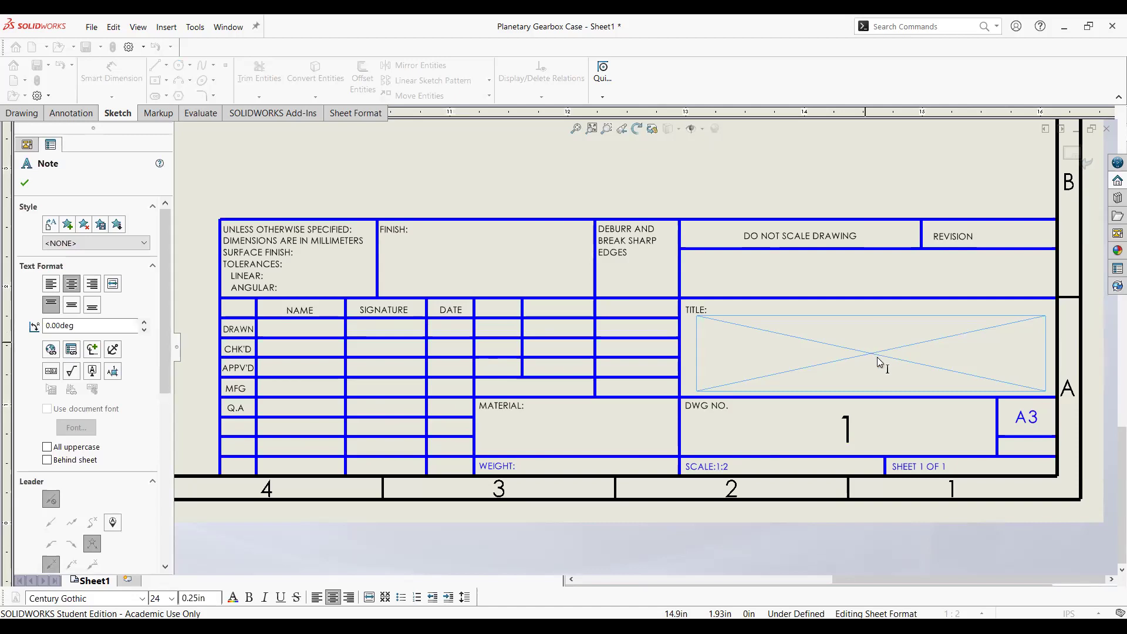
left_click(929, 322)
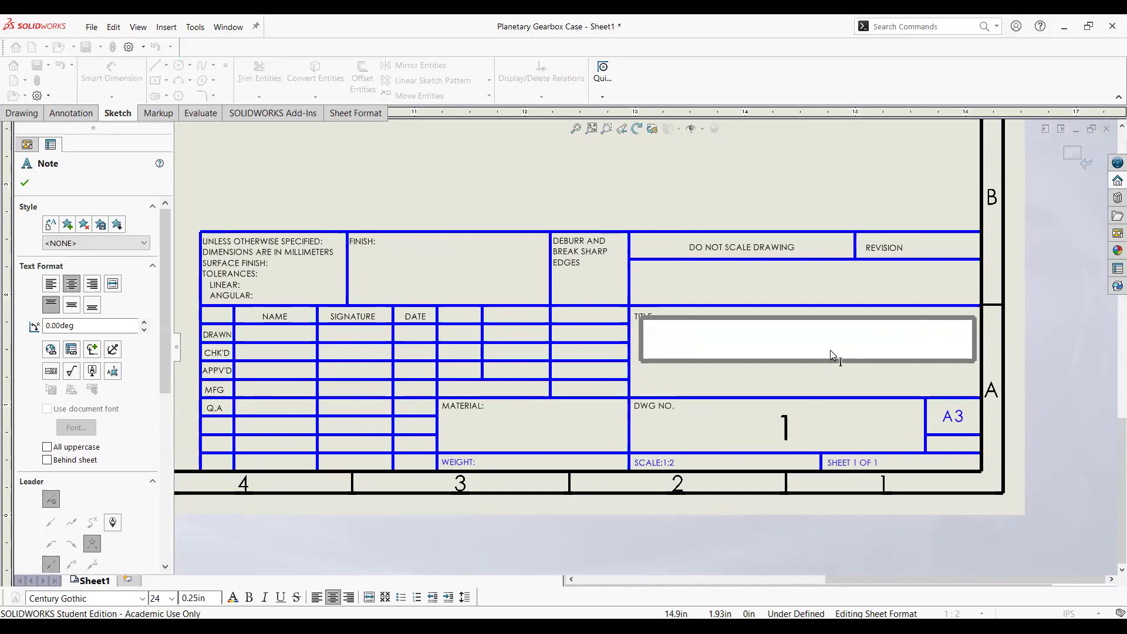
type("Planetary")
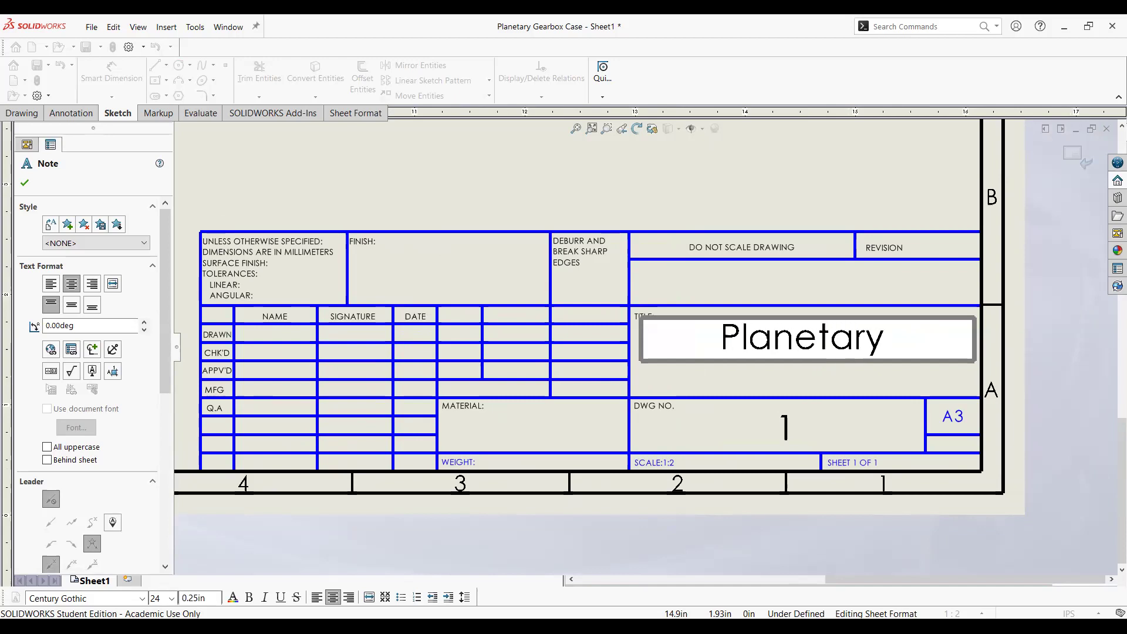
type(" Gearbox Case")
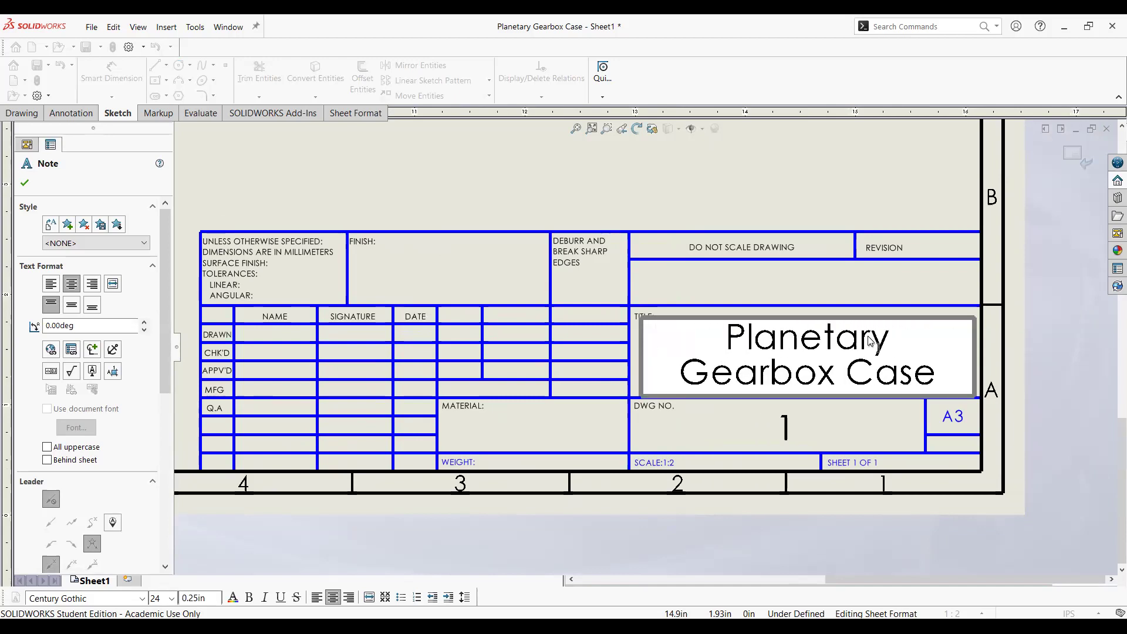
left_click(1079, 353)
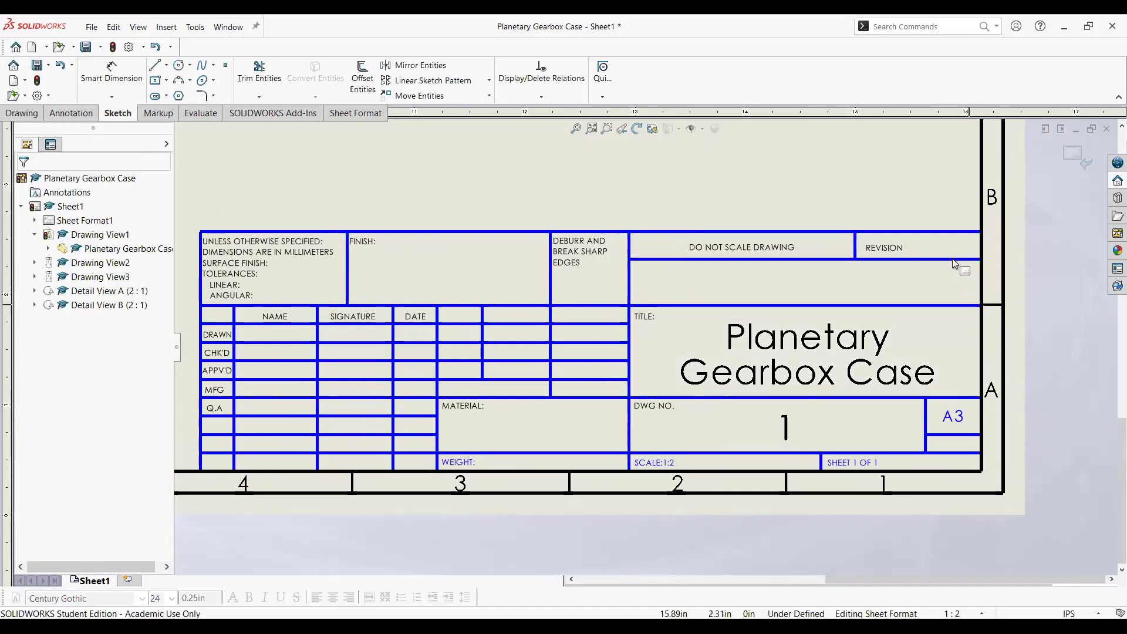
Append 1 to the REVISION note so it reads REVISION 1
left_click(917, 247)
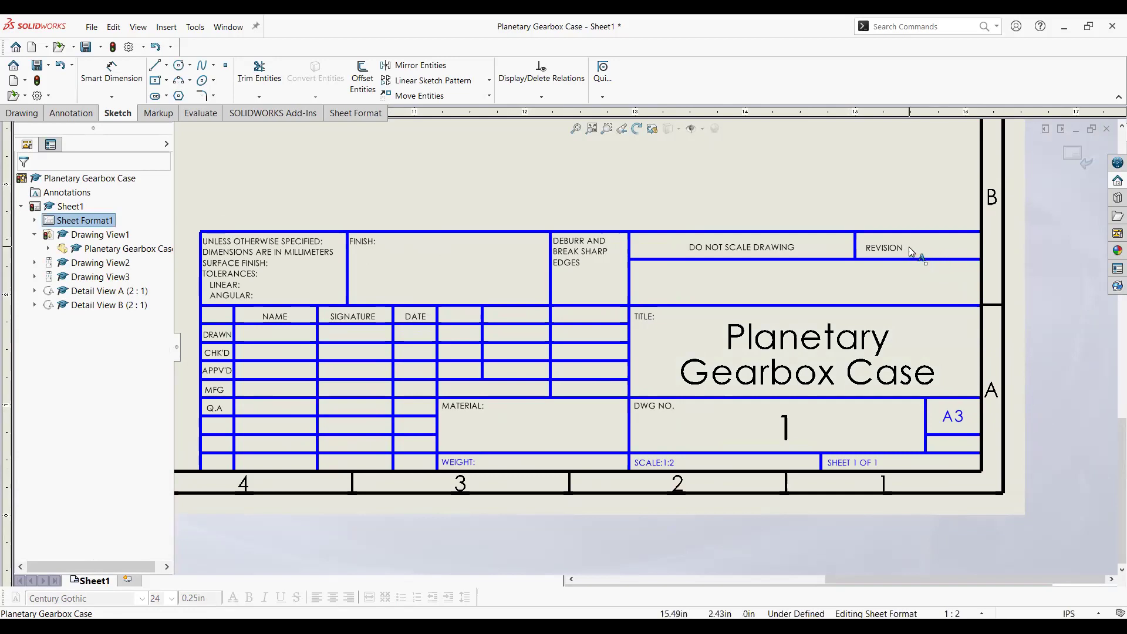
left_click(909, 246)
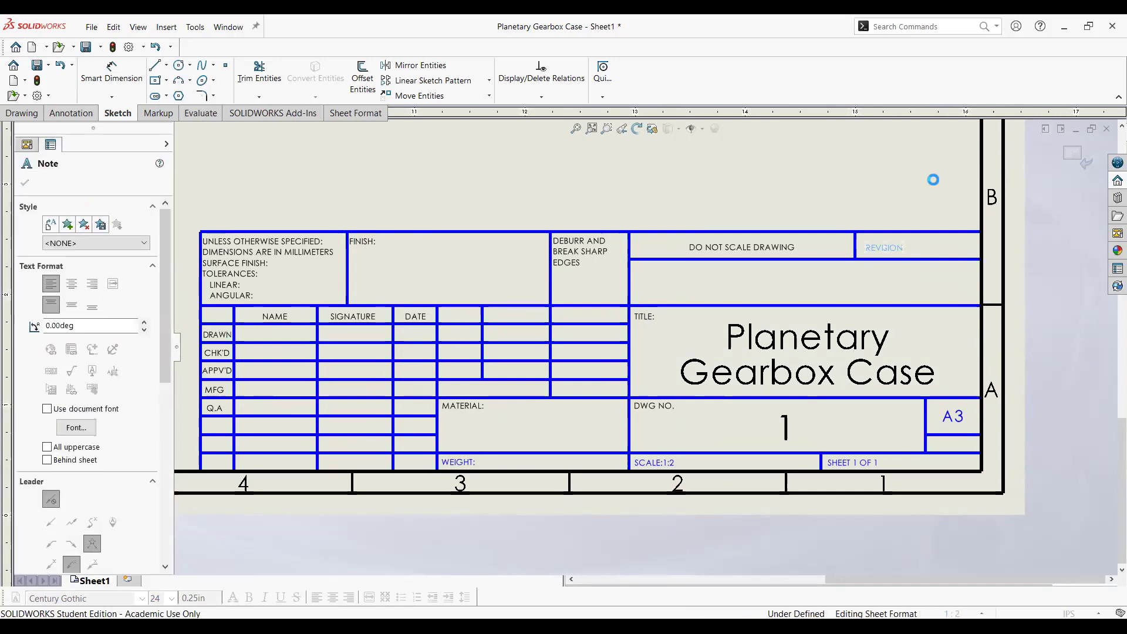
double_click(910, 247)
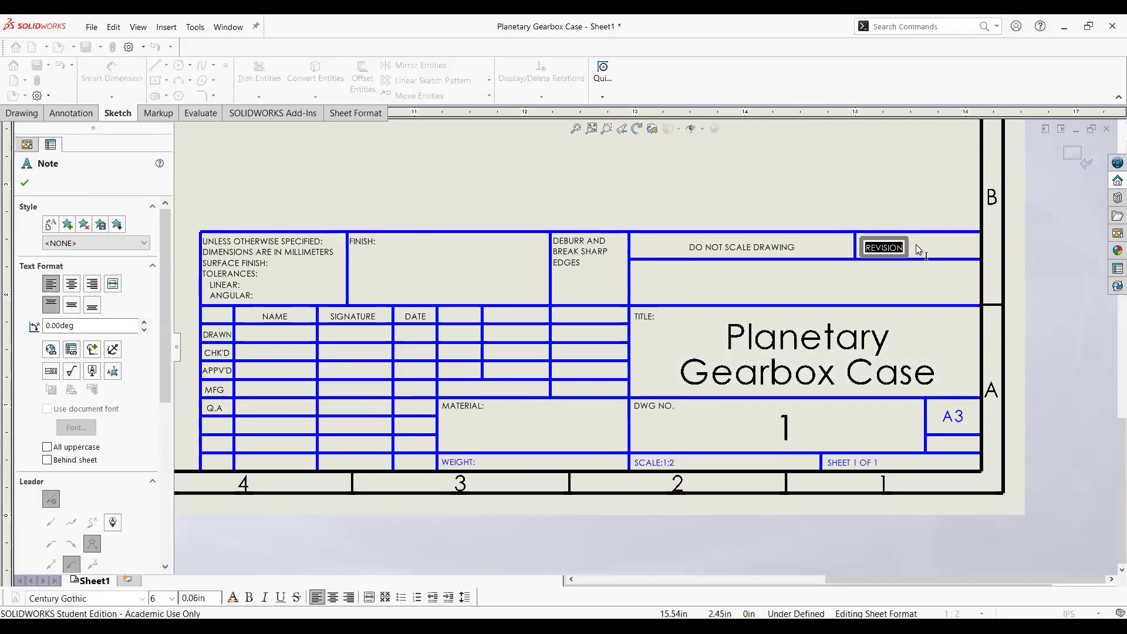
key("End")
type("1")
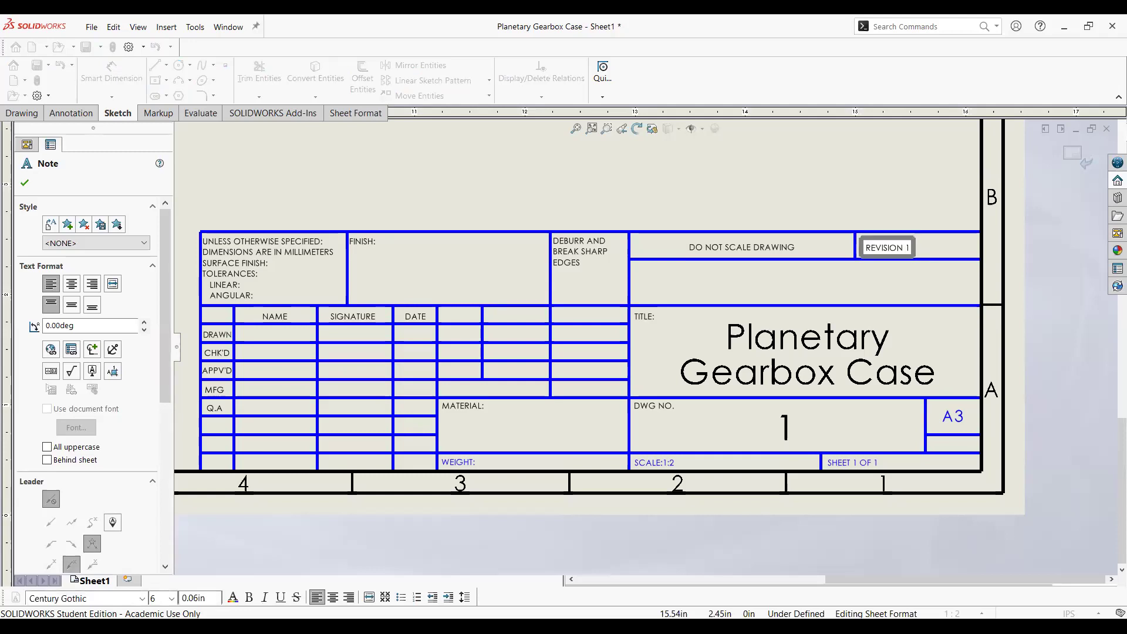
left_click(1065, 294)
left_click(1065, 295)
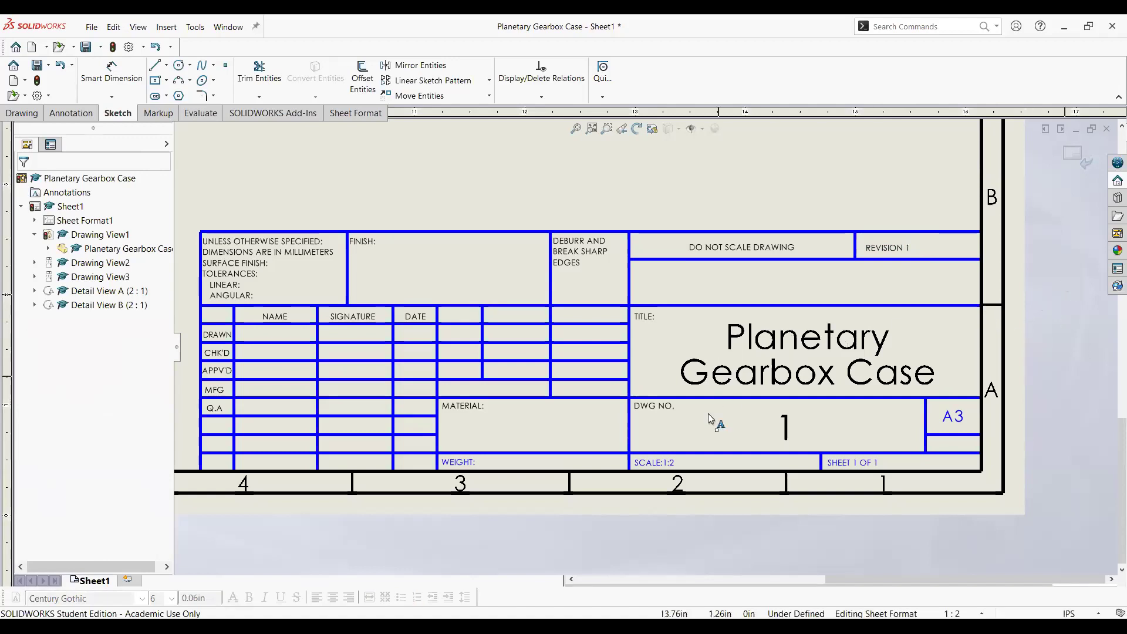
Change the SCALE note from 1:2 to 1:1
left_click(674, 464)
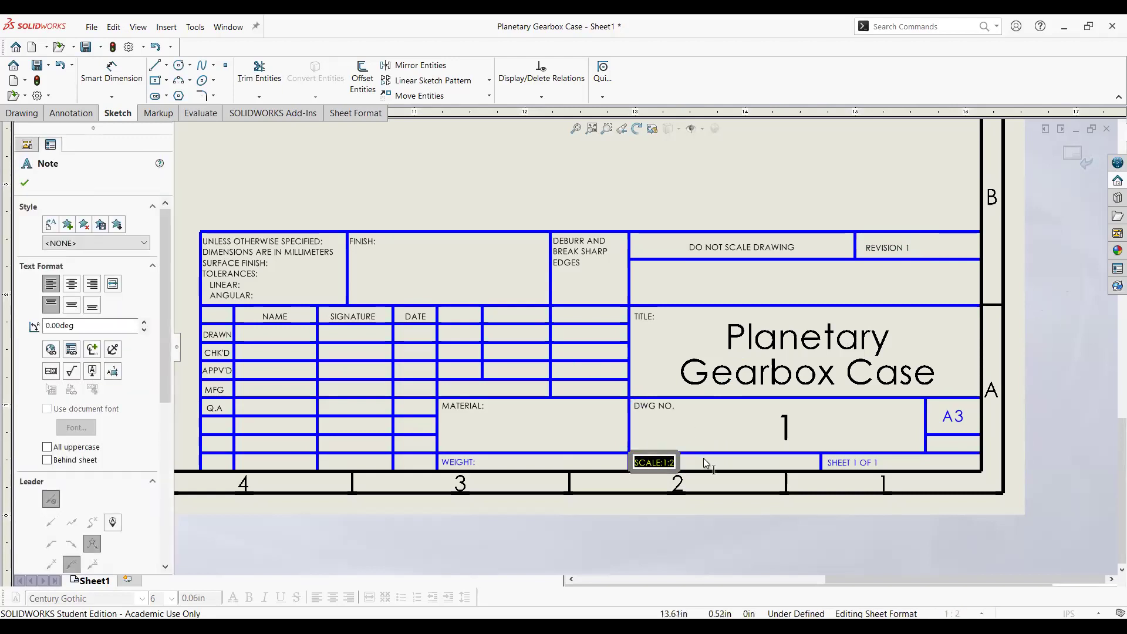
double_click(672, 463)
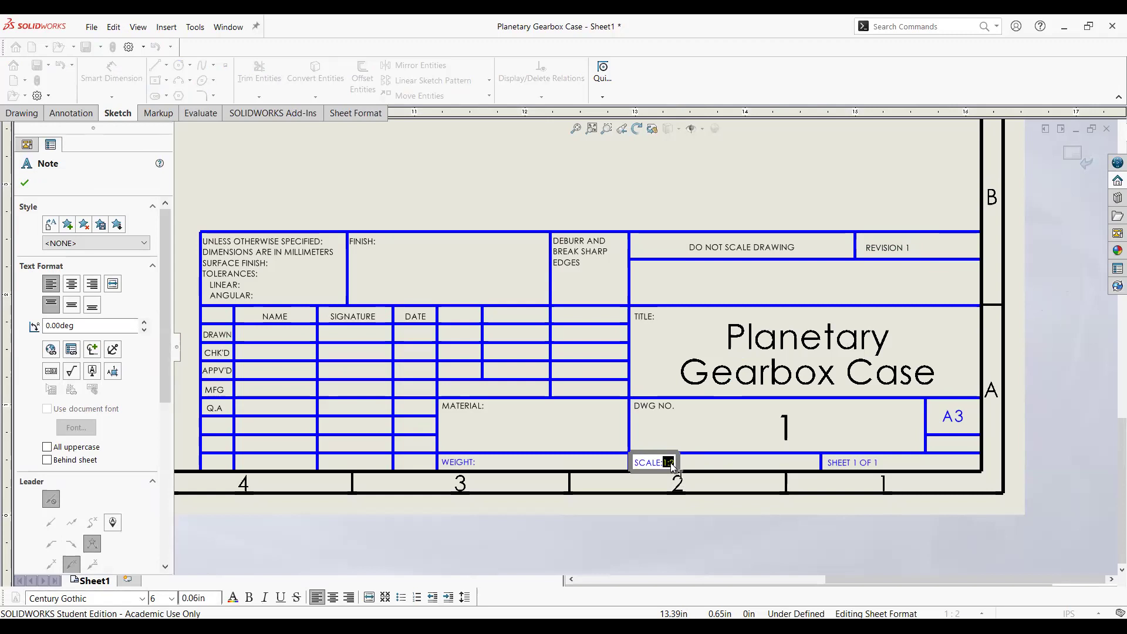
type("1:1")
left_click(1028, 432)
left_click(1028, 447)
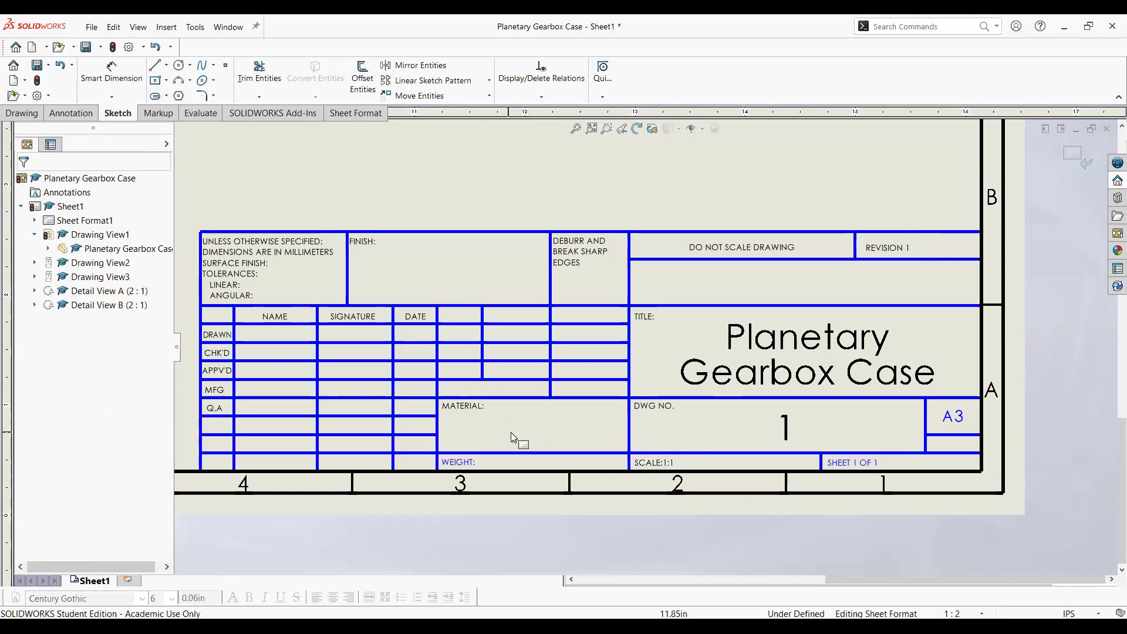
left_click(462, 405)
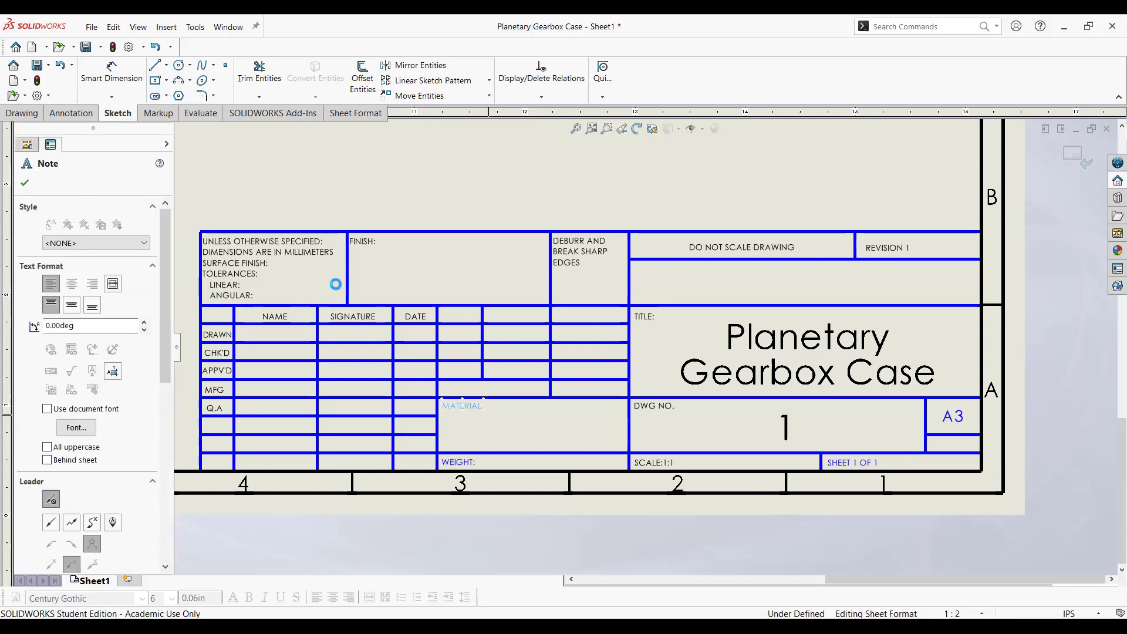
Inspect the existing MATERIAL label notes in the title block without changing them
double_click(442, 407)
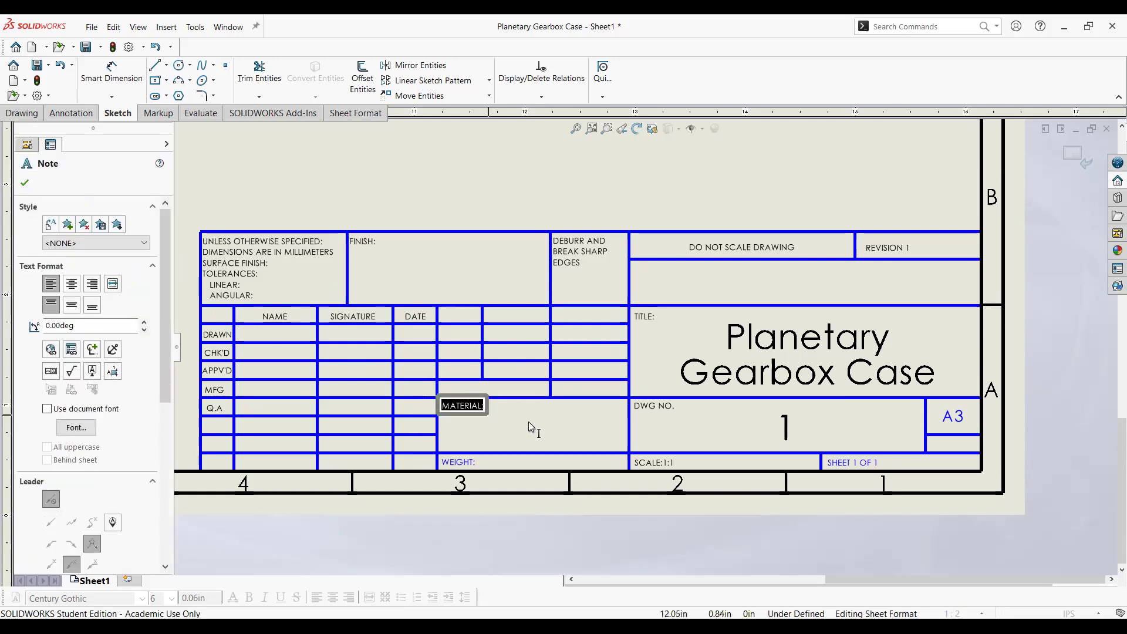
left_click(528, 422)
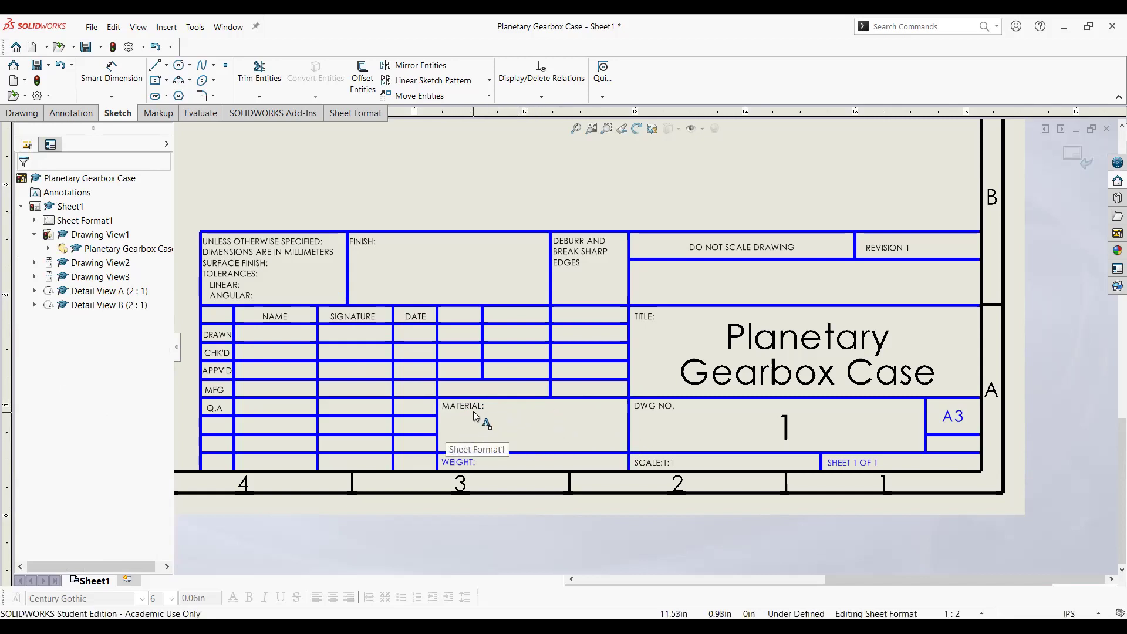
left_click(512, 424)
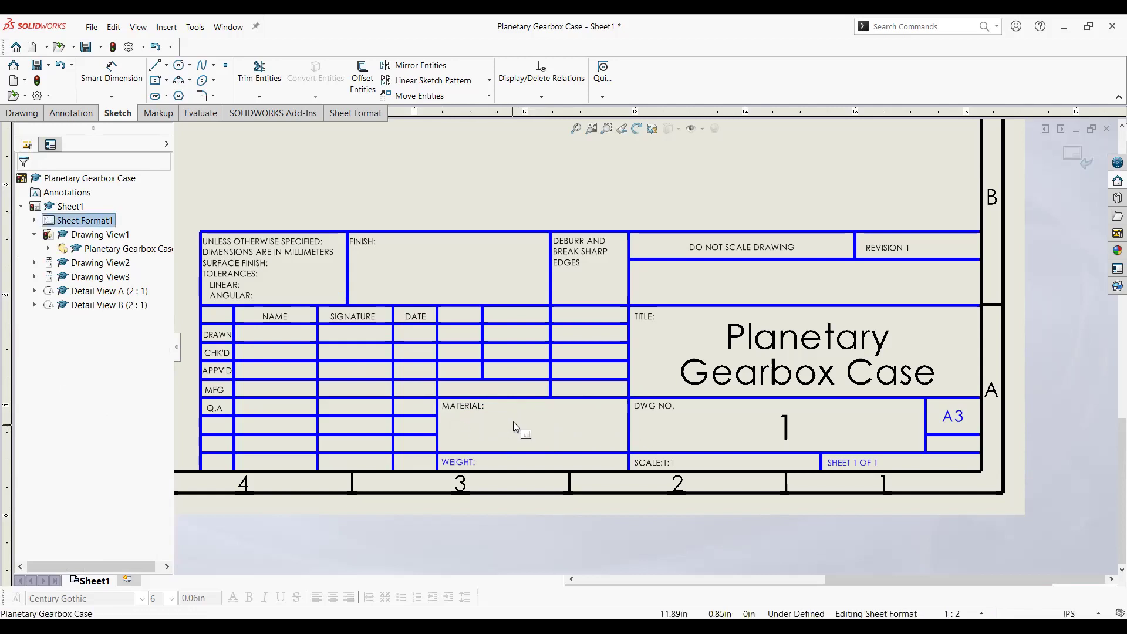
left_click(486, 405)
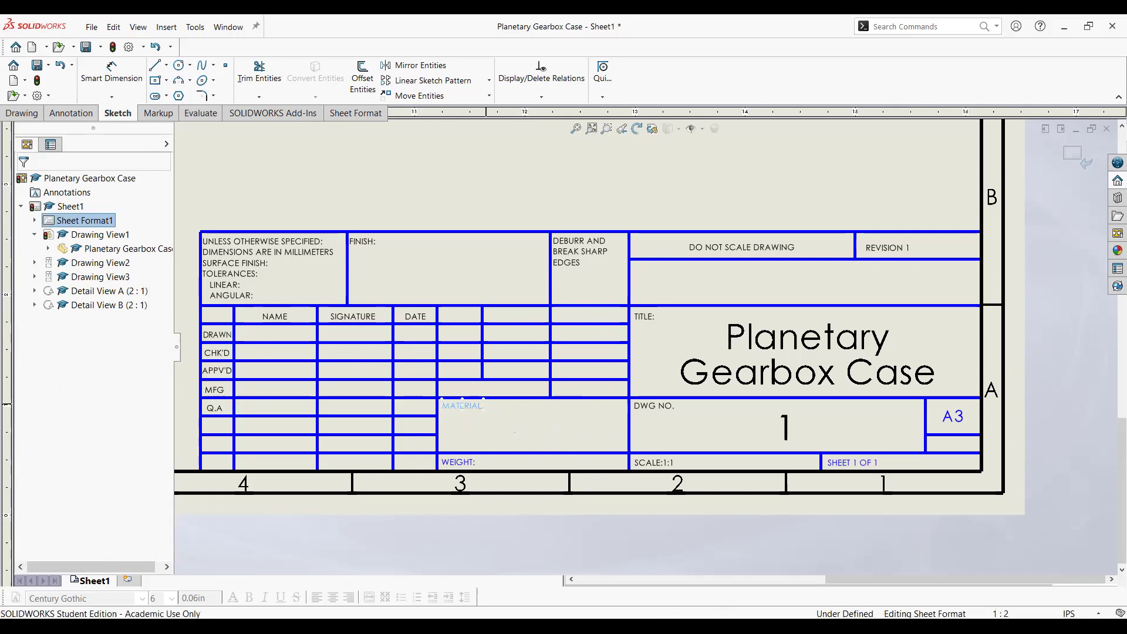
double_click(482, 405)
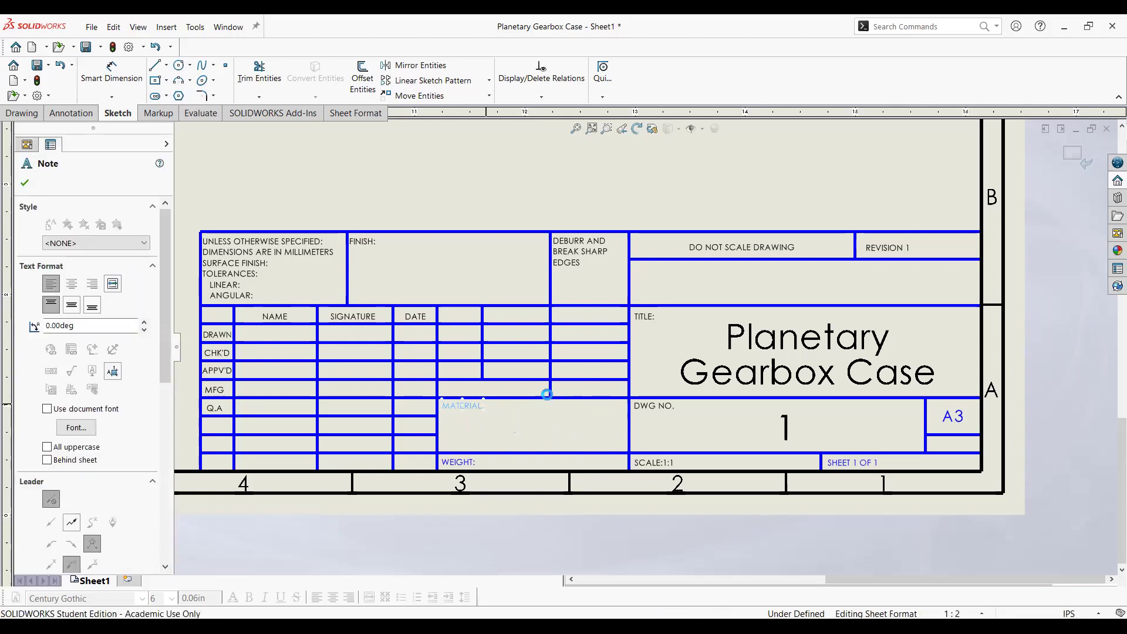
left_click(500, 407)
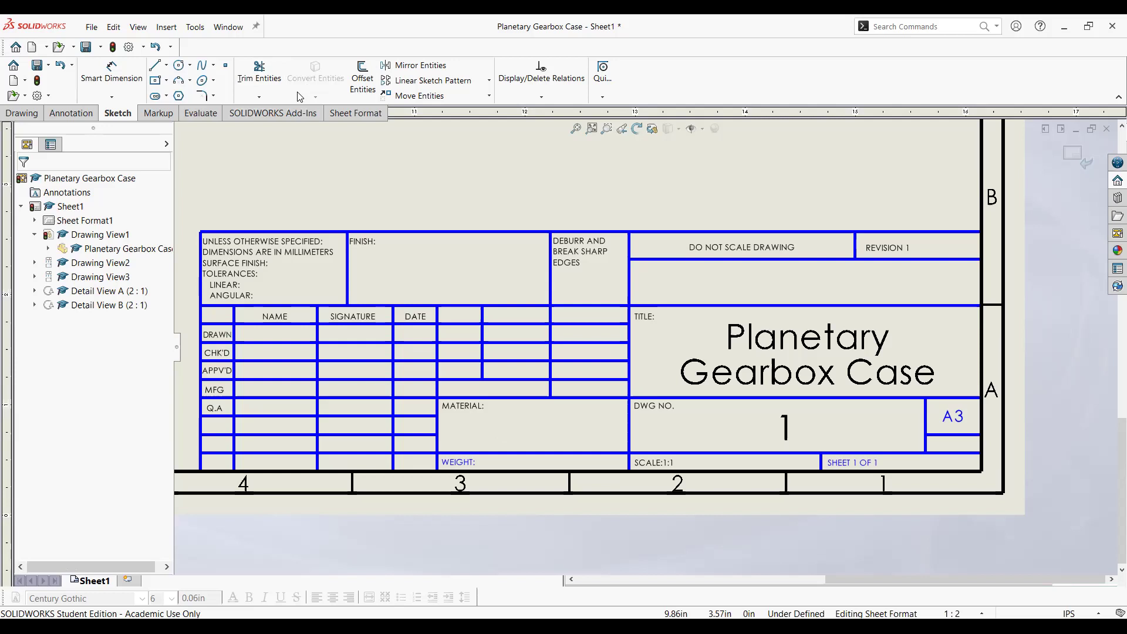
Place a new empty note inside the title block's MATERIAL cell
left_click(71, 113)
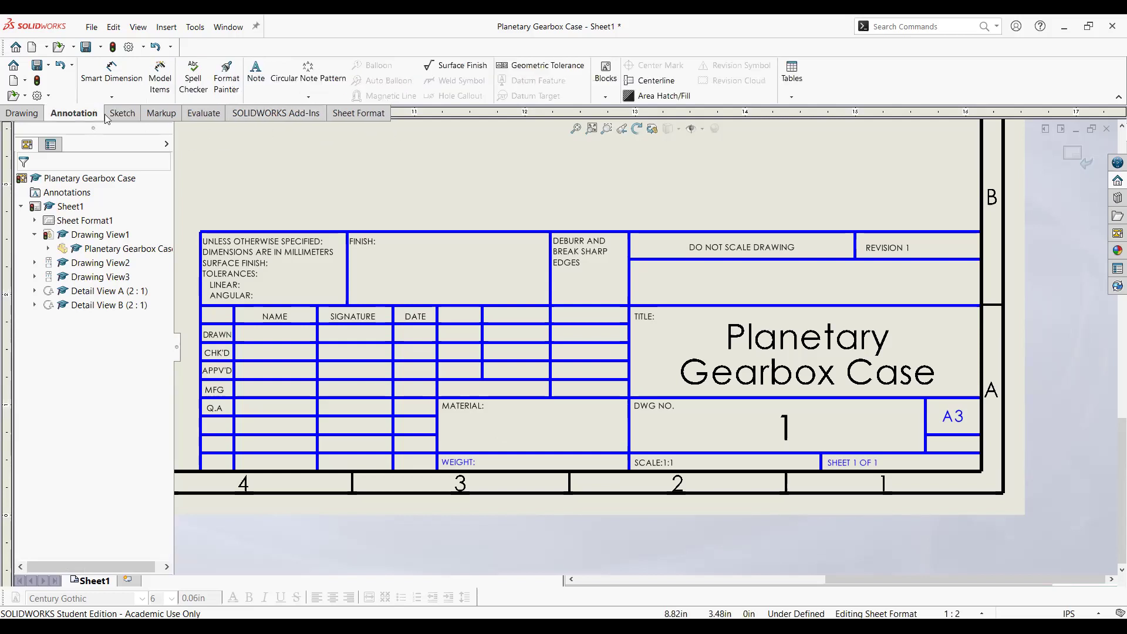
left_click(256, 75)
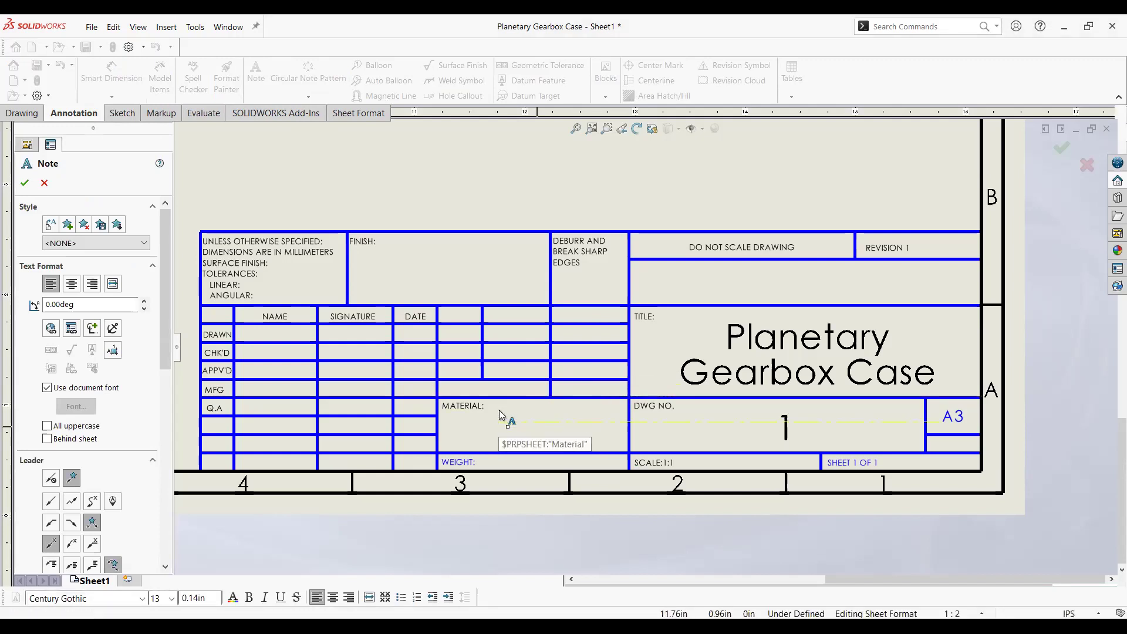
key("Escape")
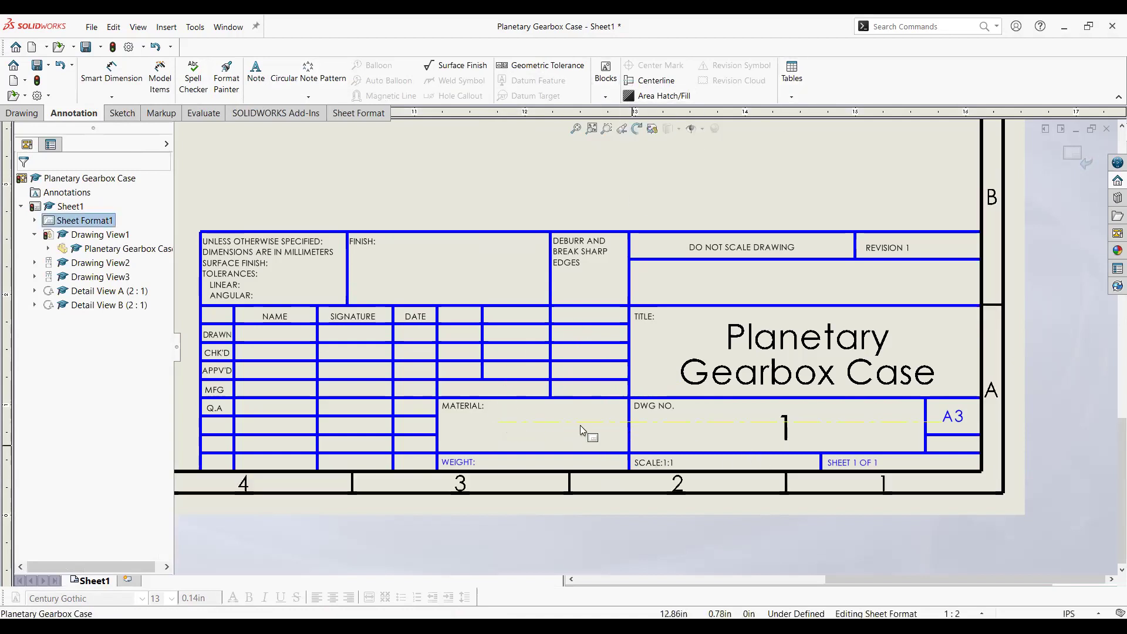
left_click(534, 428)
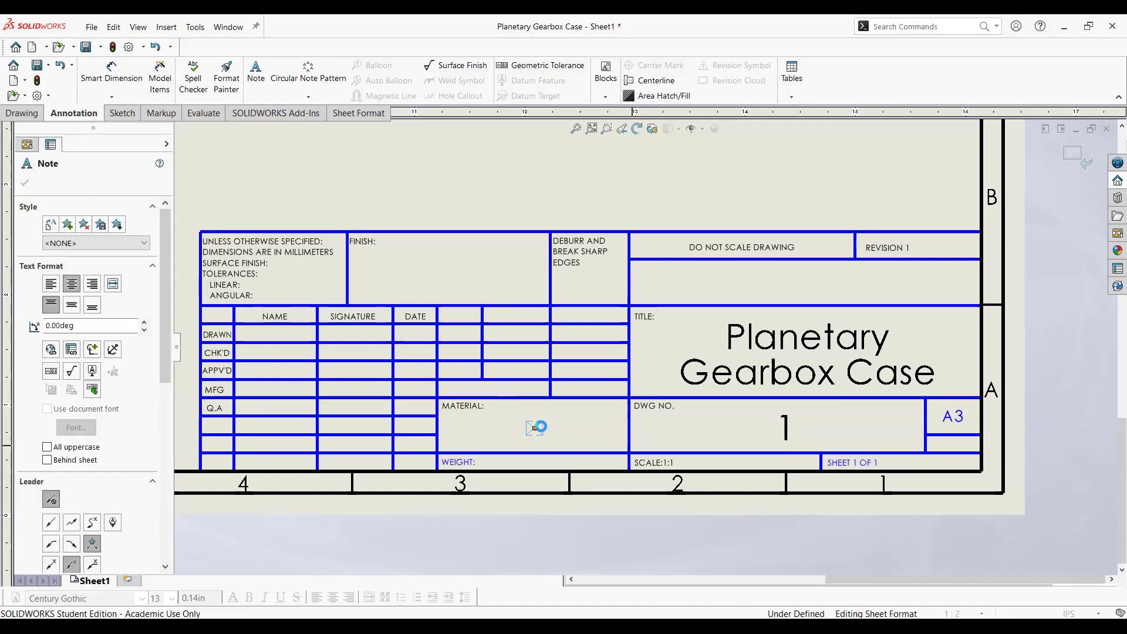
Make the MATERIAL cell note read 'Aluminum', clearing the stray leading and trailing characters
double_click(534, 428)
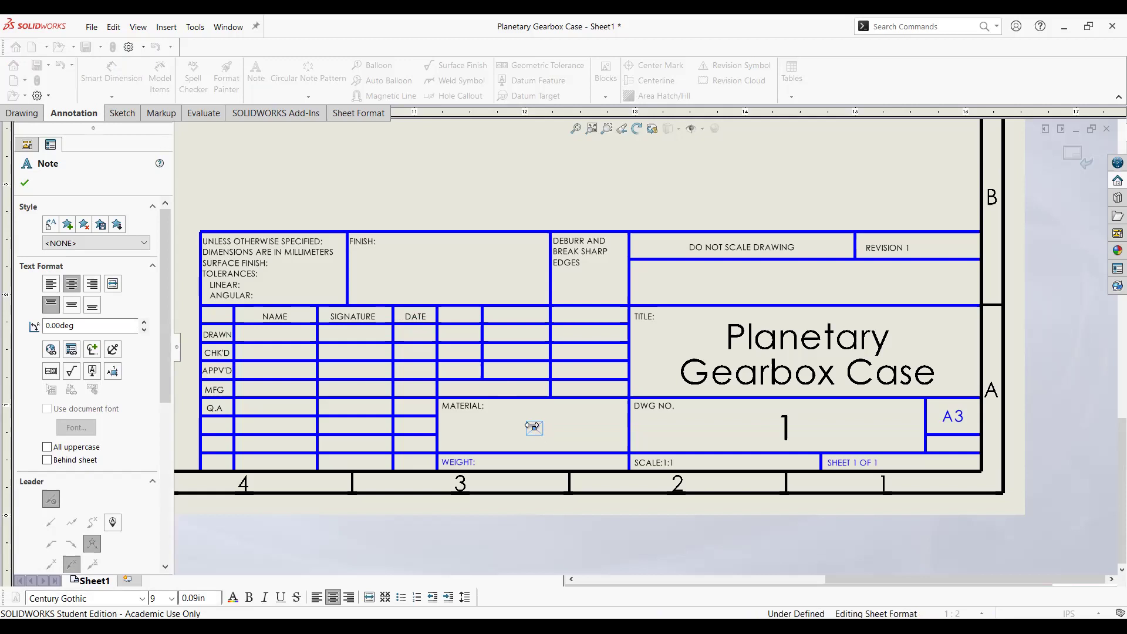
type("0")
type("Aluminum")
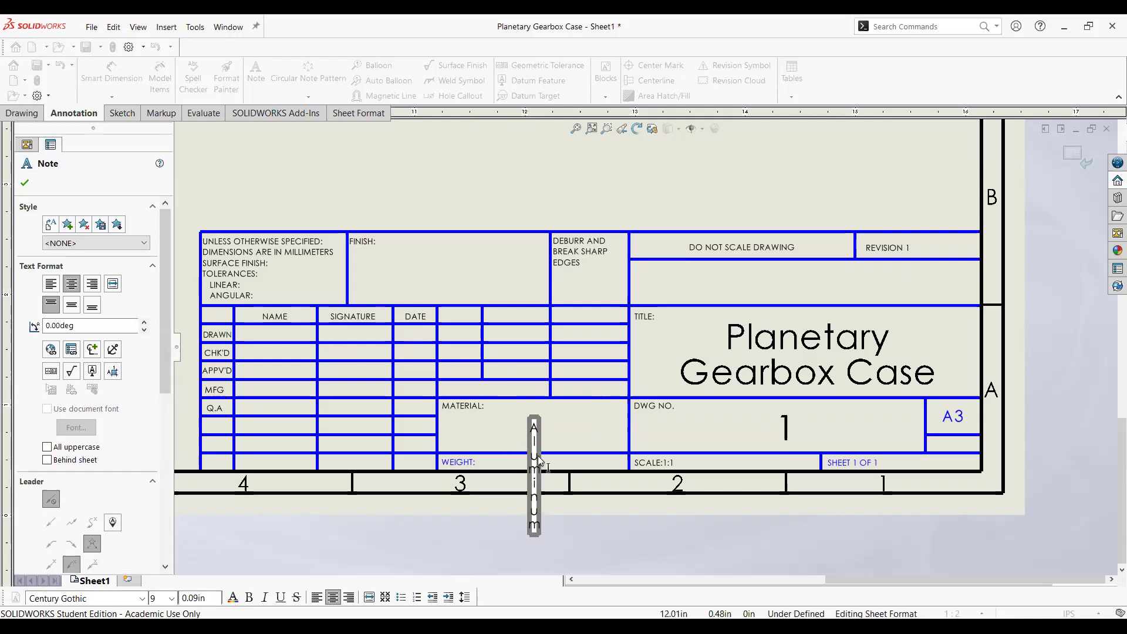
double_click(539, 442)
key("BackSpace")
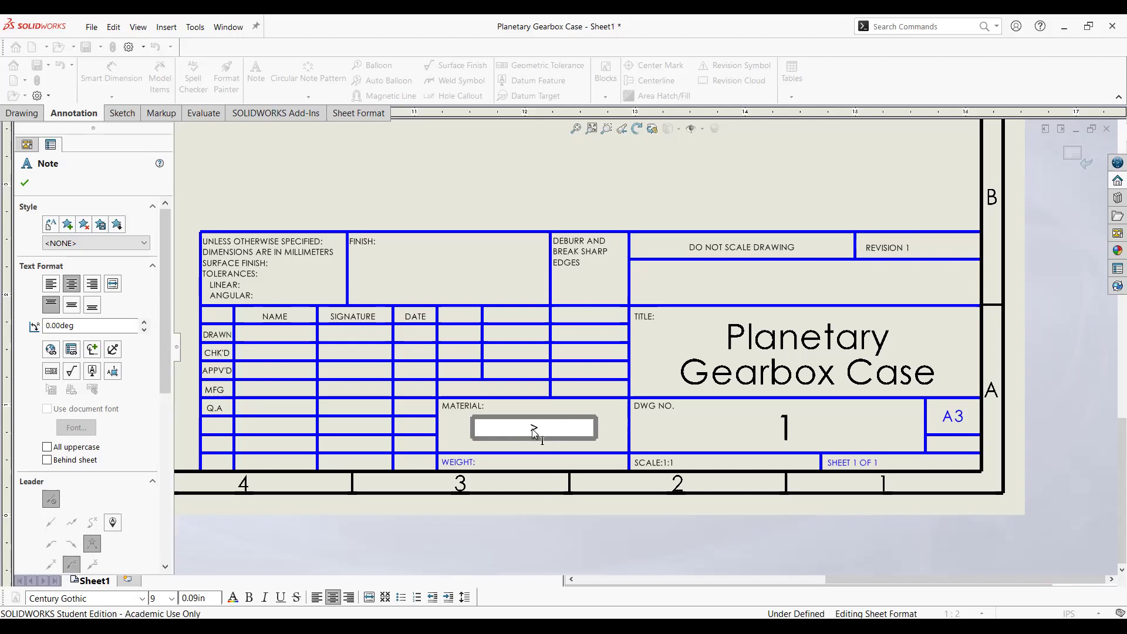
type("Aluminum")
key("Delete")
left_click(695, 530)
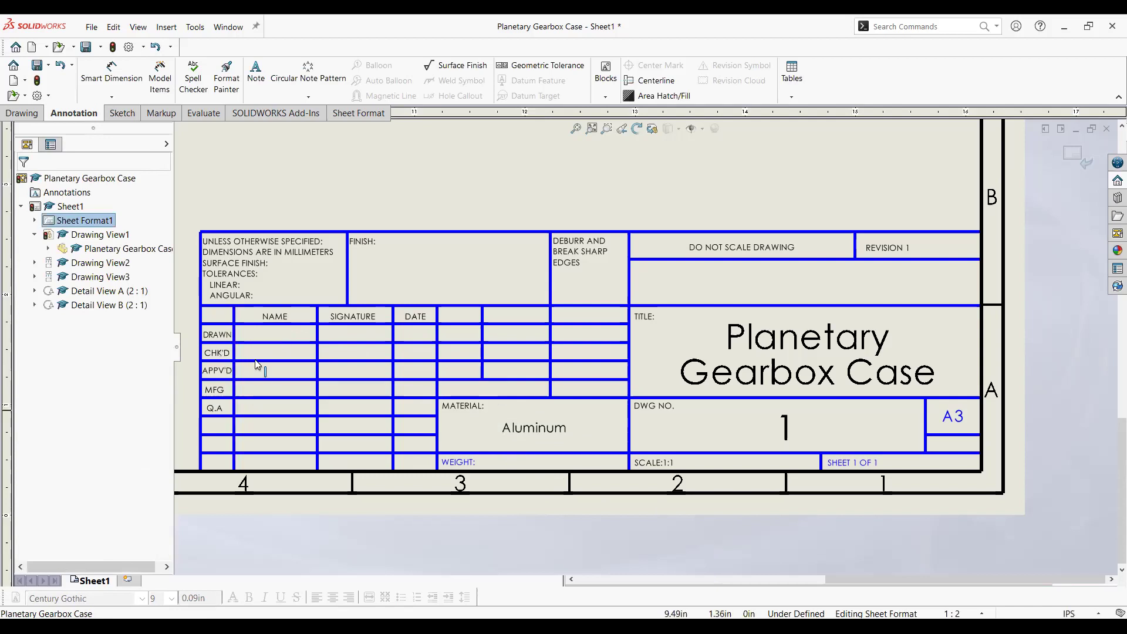
Add the drafter's name and the date 3/22/2024 to the DRAWN row
left_click(277, 331)
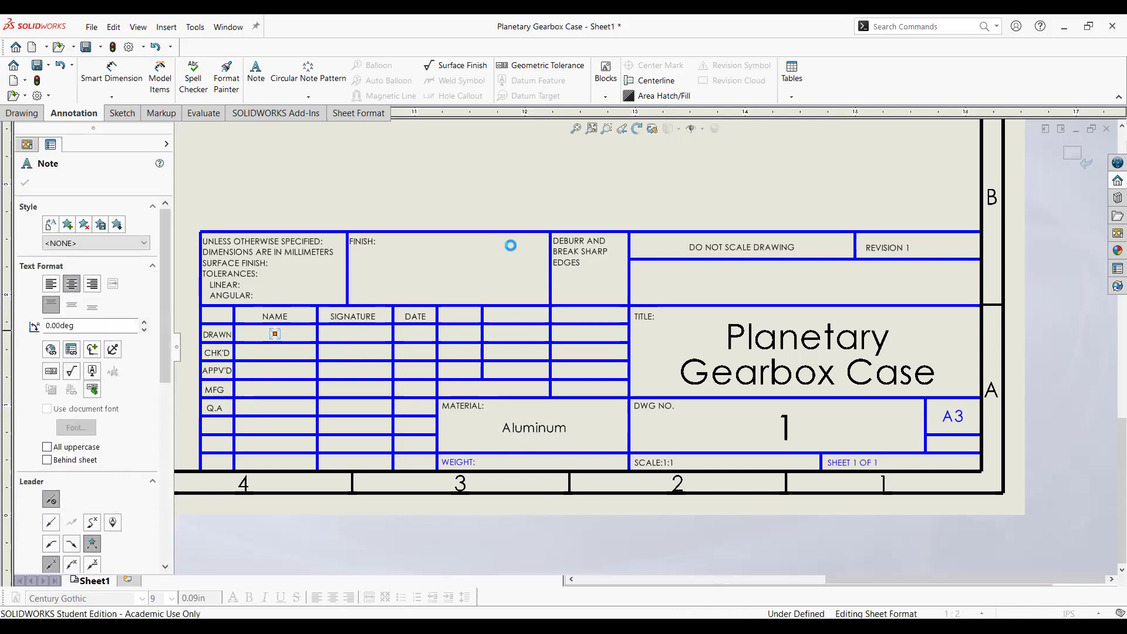
type("Add")
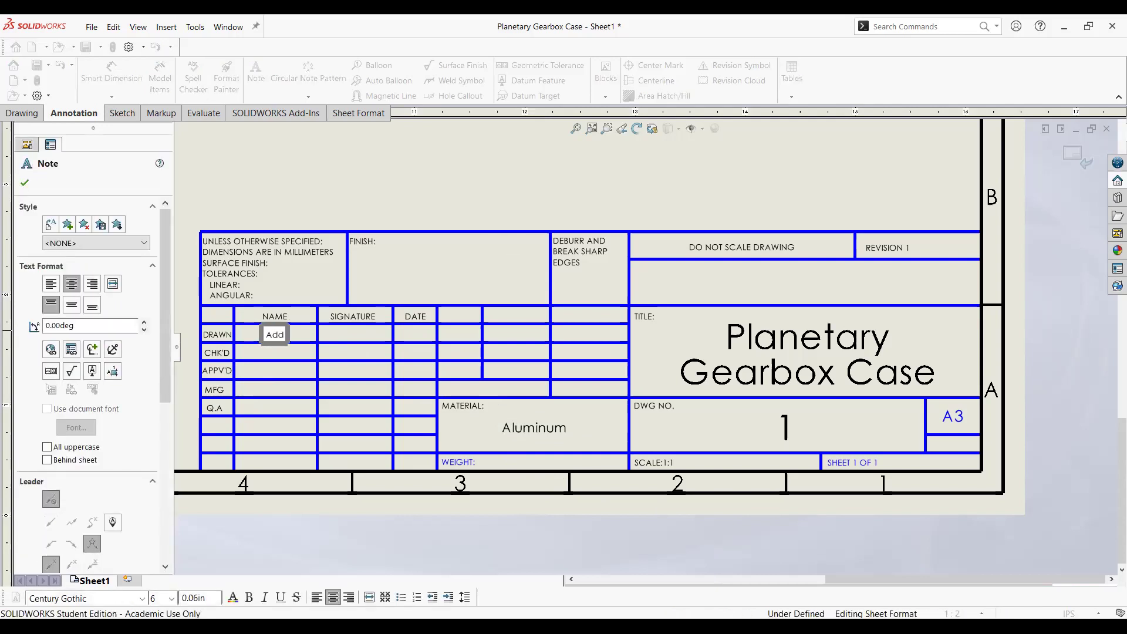
type("ie Hasson")
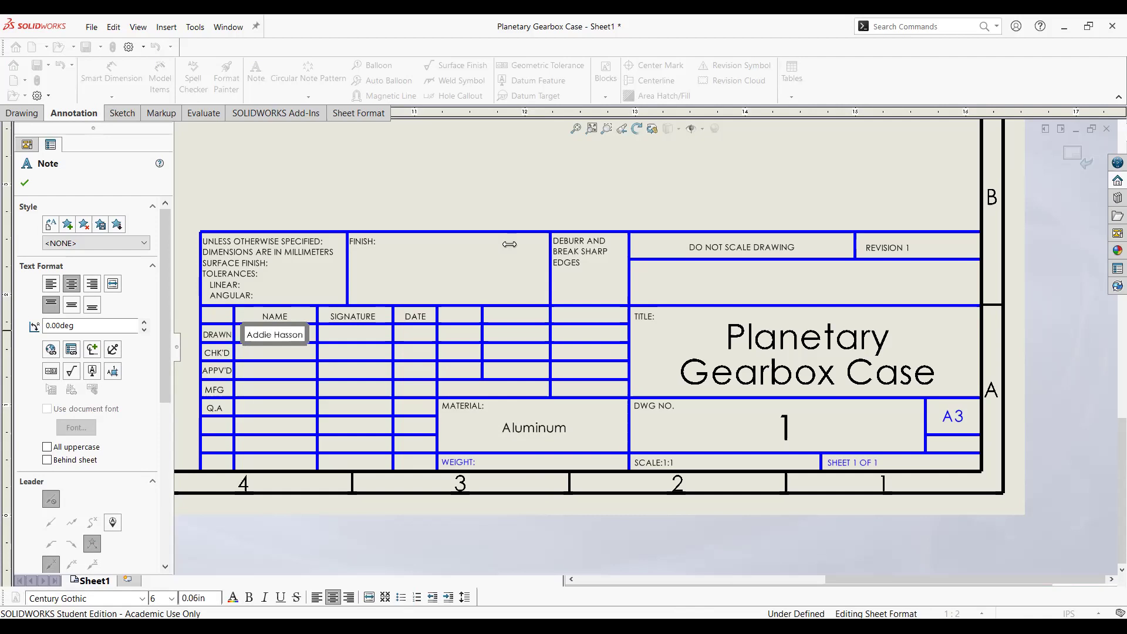
left_click(417, 332)
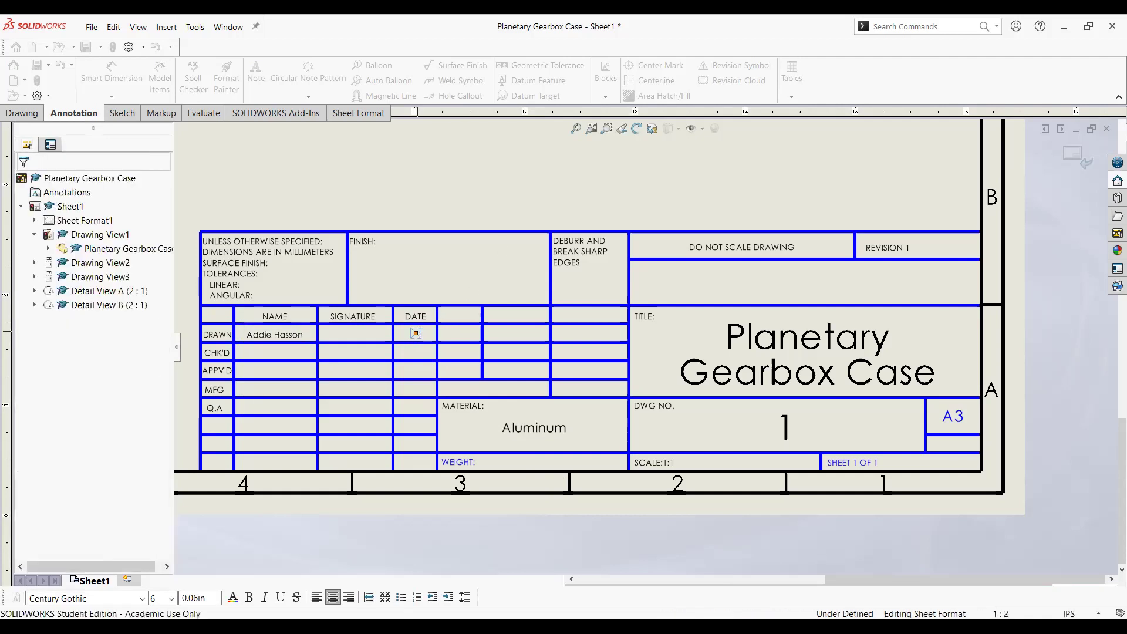
double_click(415, 333)
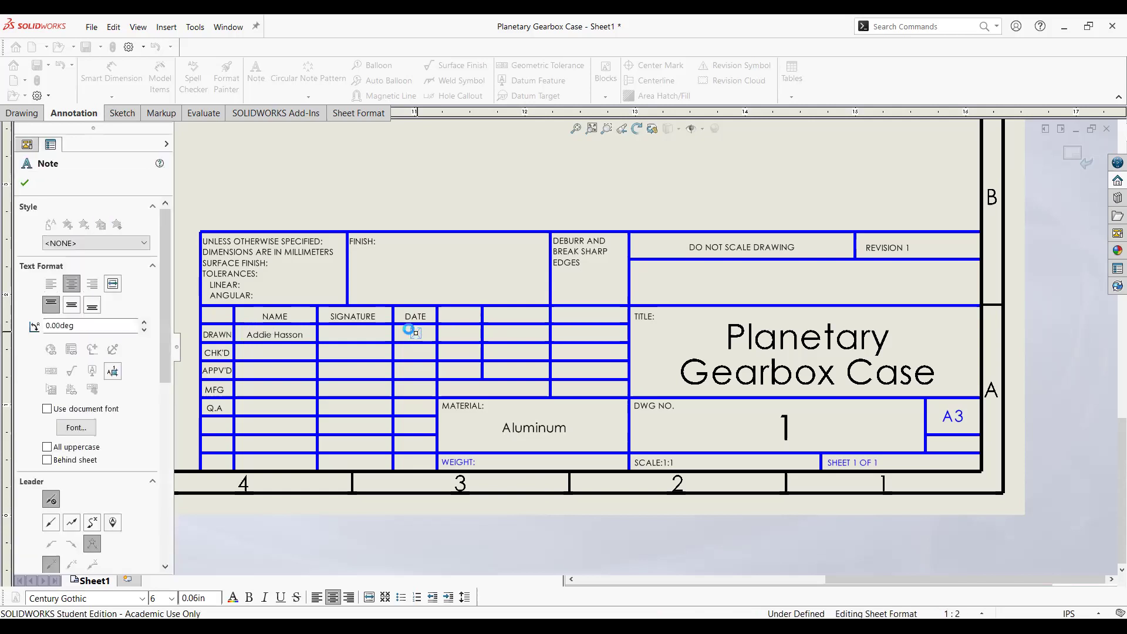
type("3/22/2024")
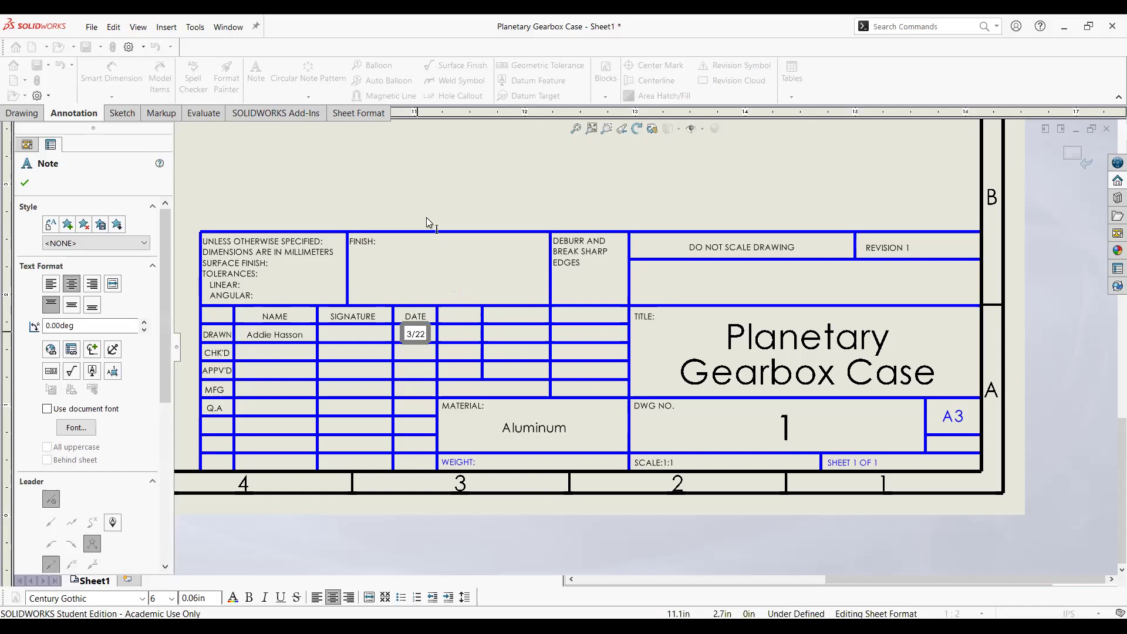
left_click(498, 191)
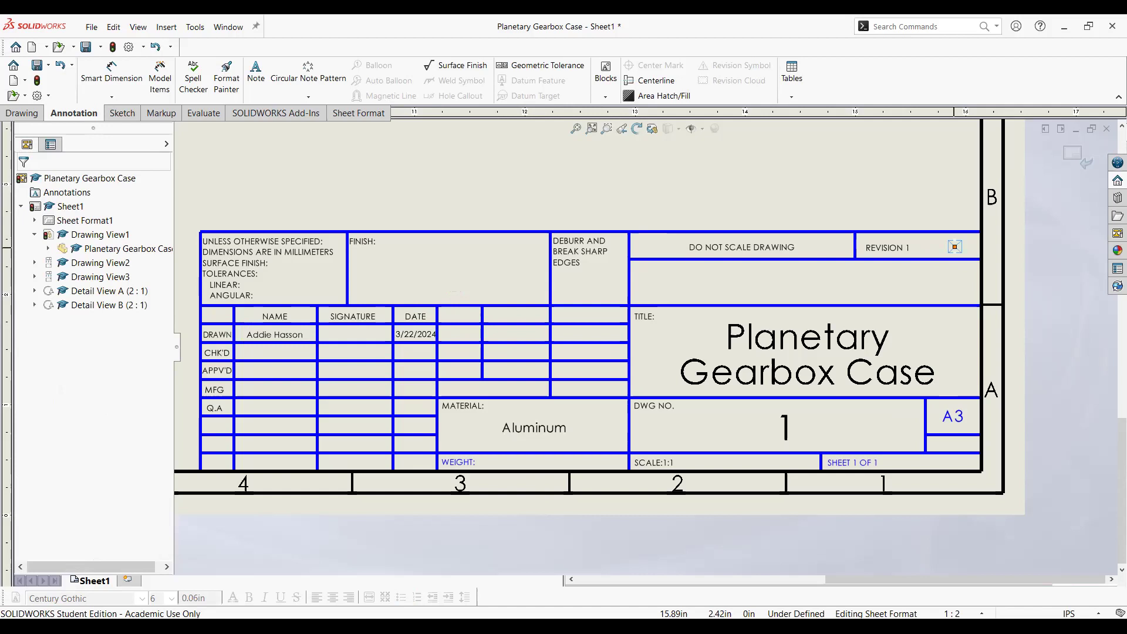
Add a separate revision number note '1' and edit the 'REVISION 1' label to 'REVISION'
double_click(904, 248)
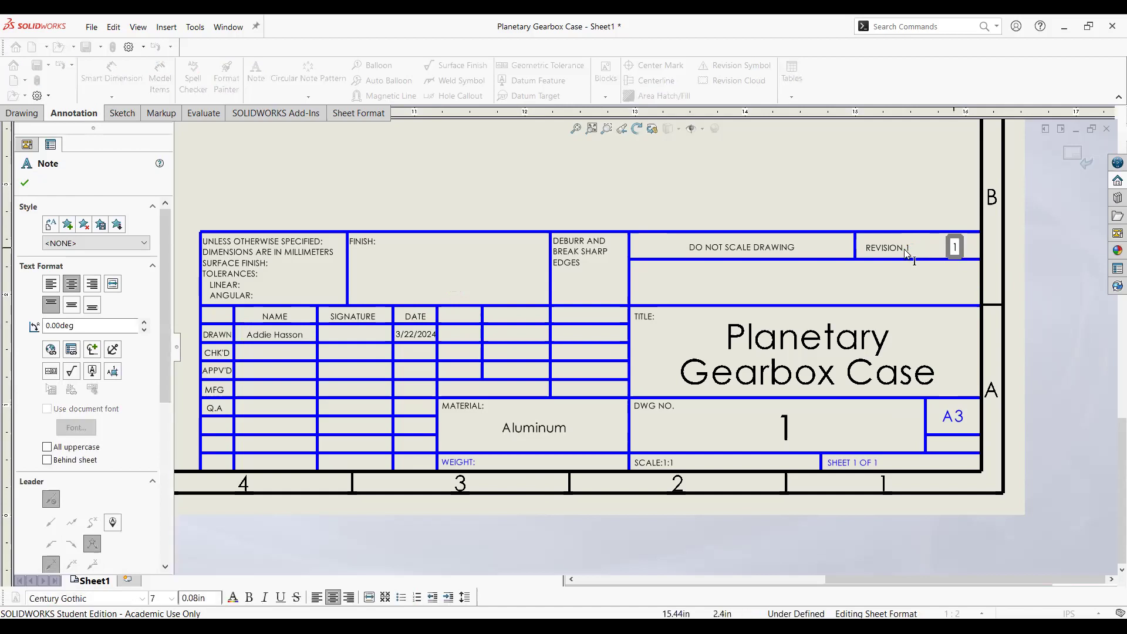
left_click(904, 249)
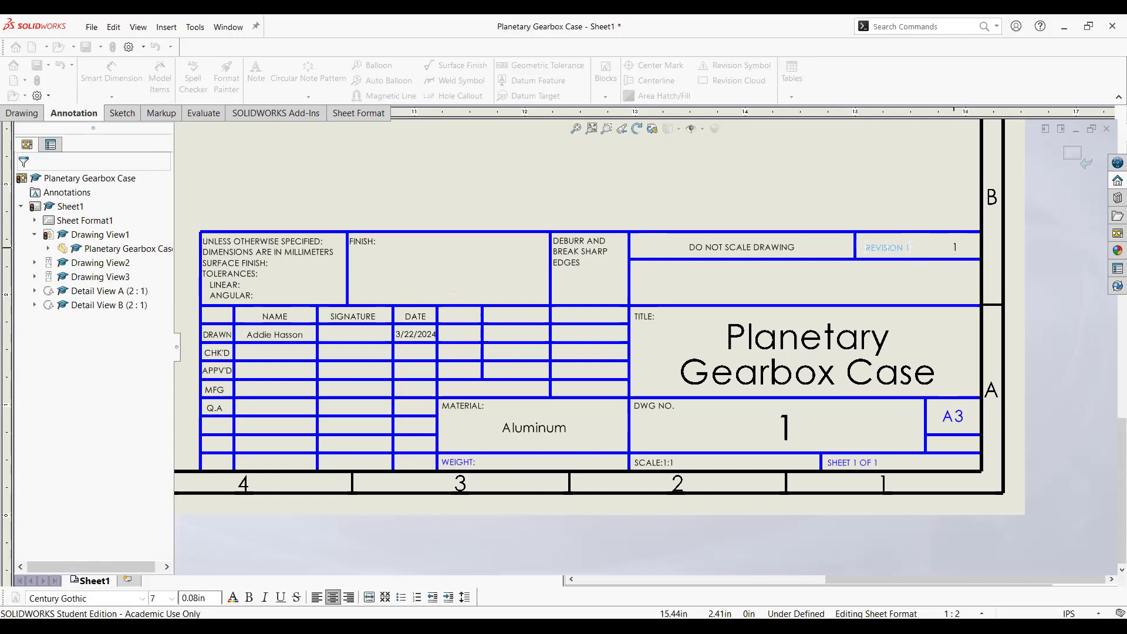
left_click(909, 248)
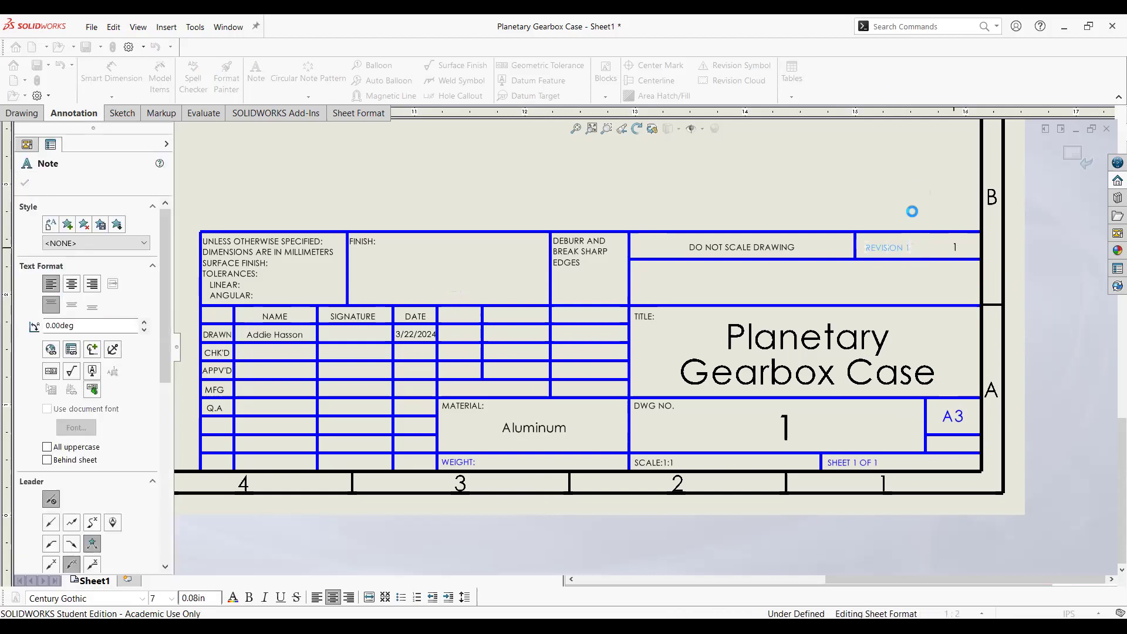
double_click(907, 248)
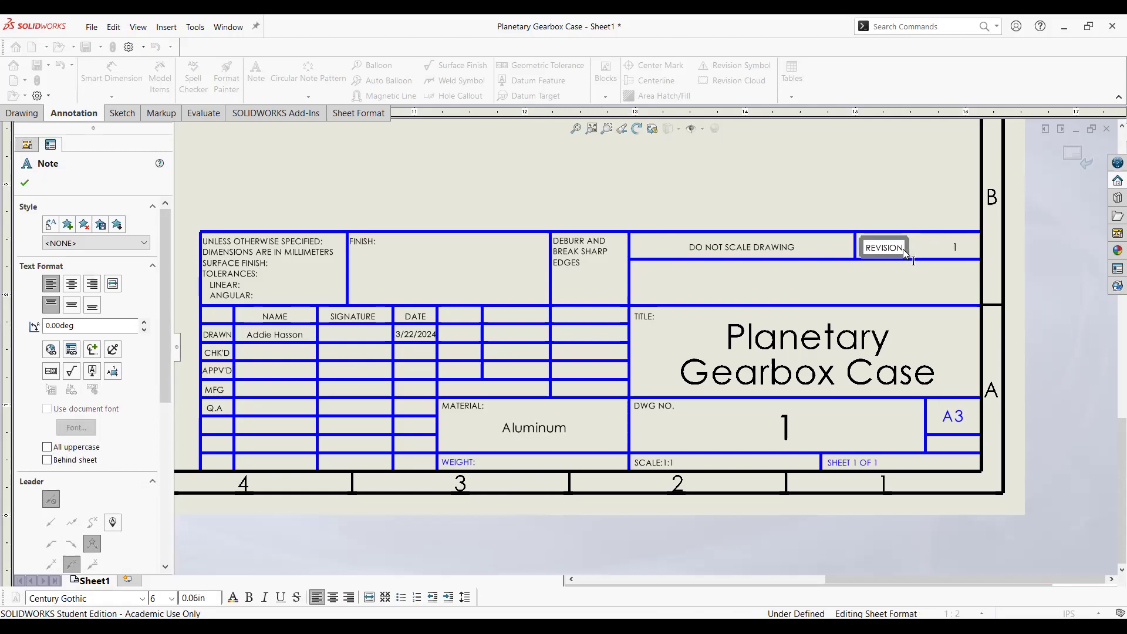
left_click(1059, 347)
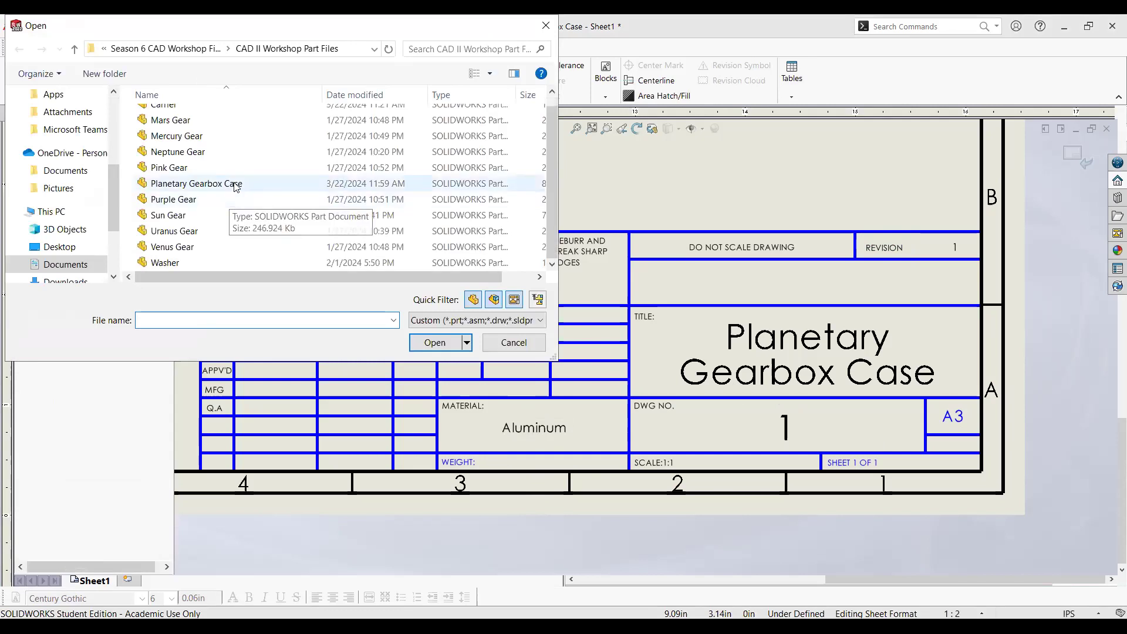
Open the Planetary Gearbox Case part from the CAD II Workshop Part Files folder
left_click(233, 184)
left_click(453, 344)
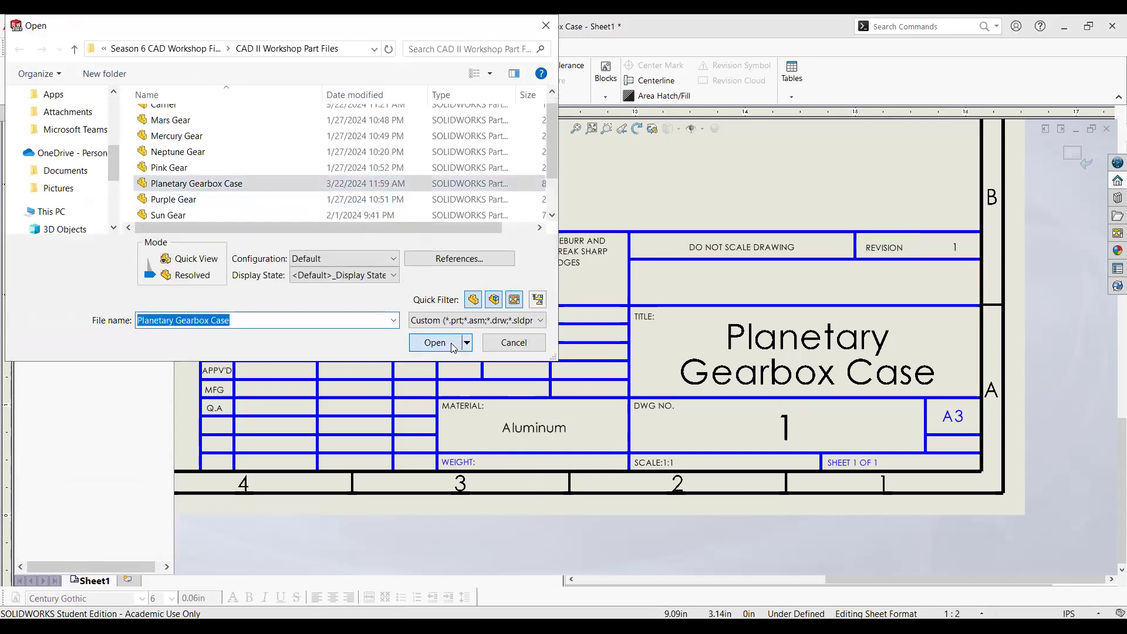
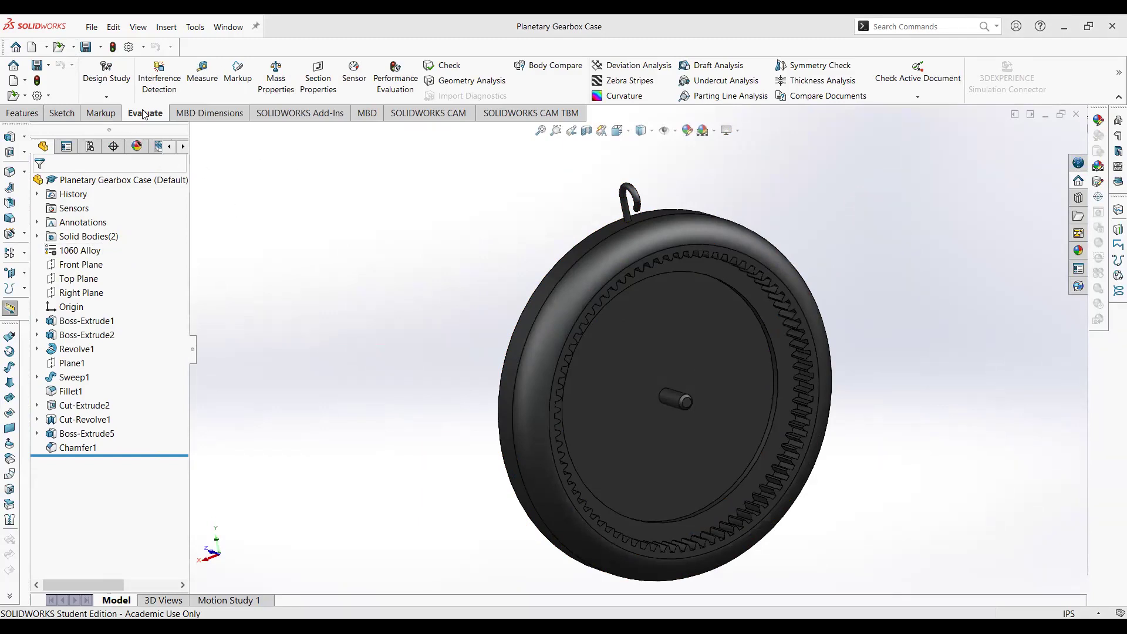
Check the gearbox case's mass of 2.16 pounds in Mass Properties and save the part
left_click(281, 81)
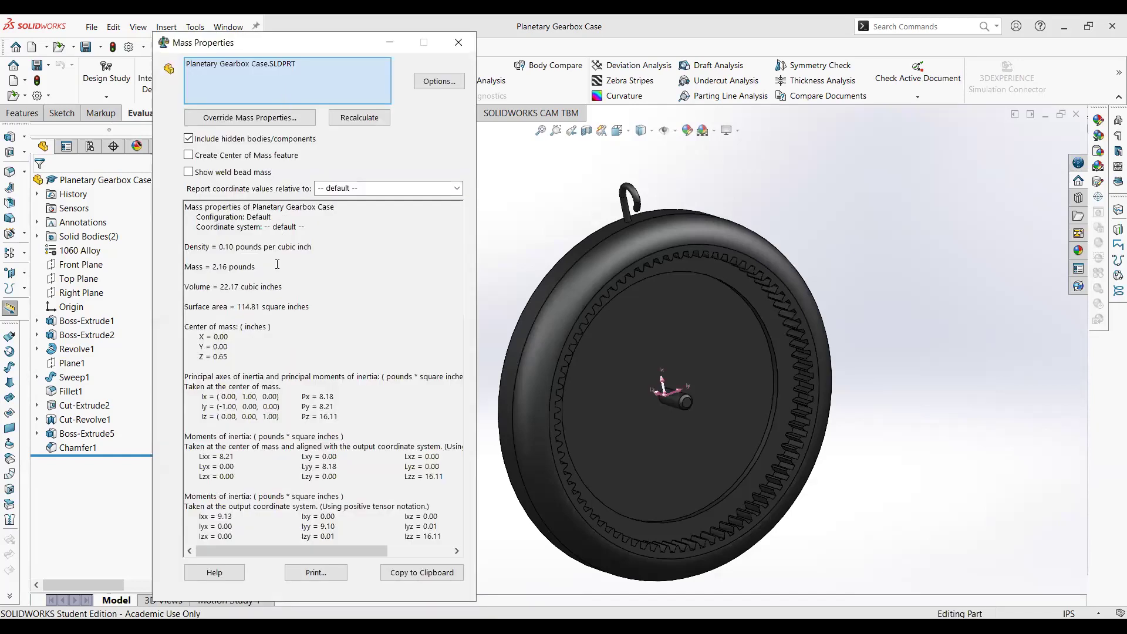
left_click_drag(253, 267, 174, 267)
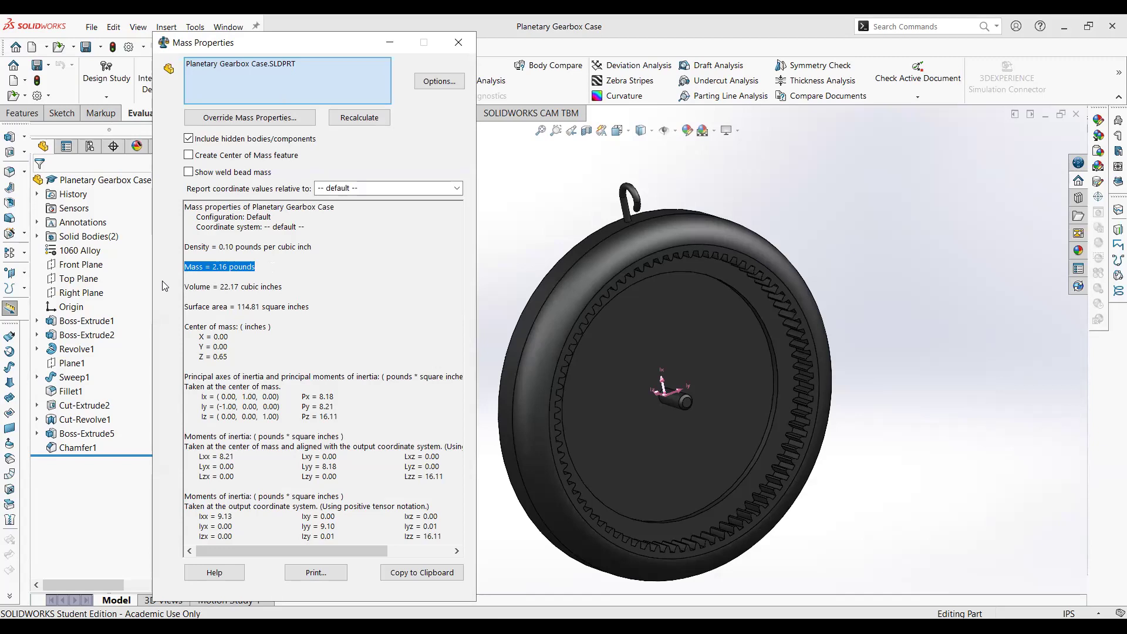
left_click(256, 268)
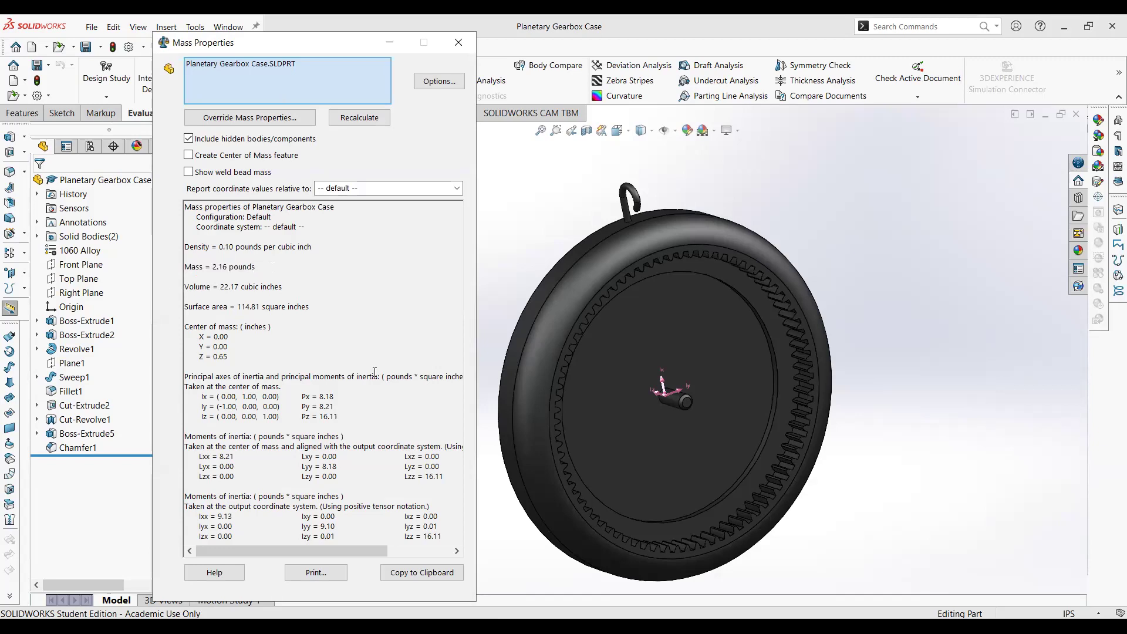
left_click(459, 43)
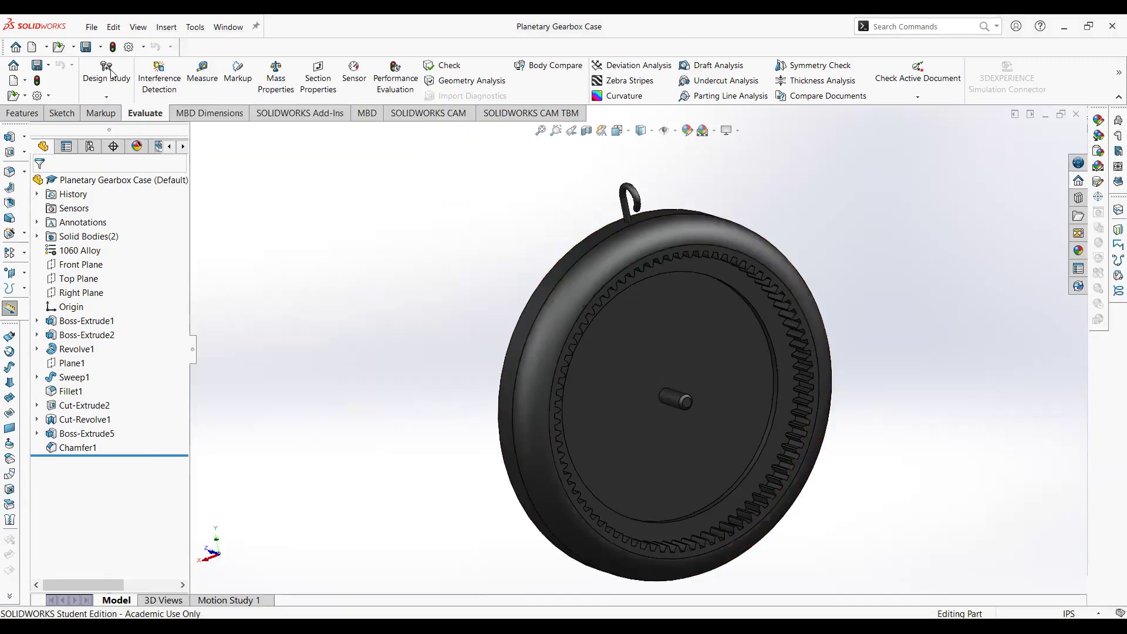
left_click(86, 47)
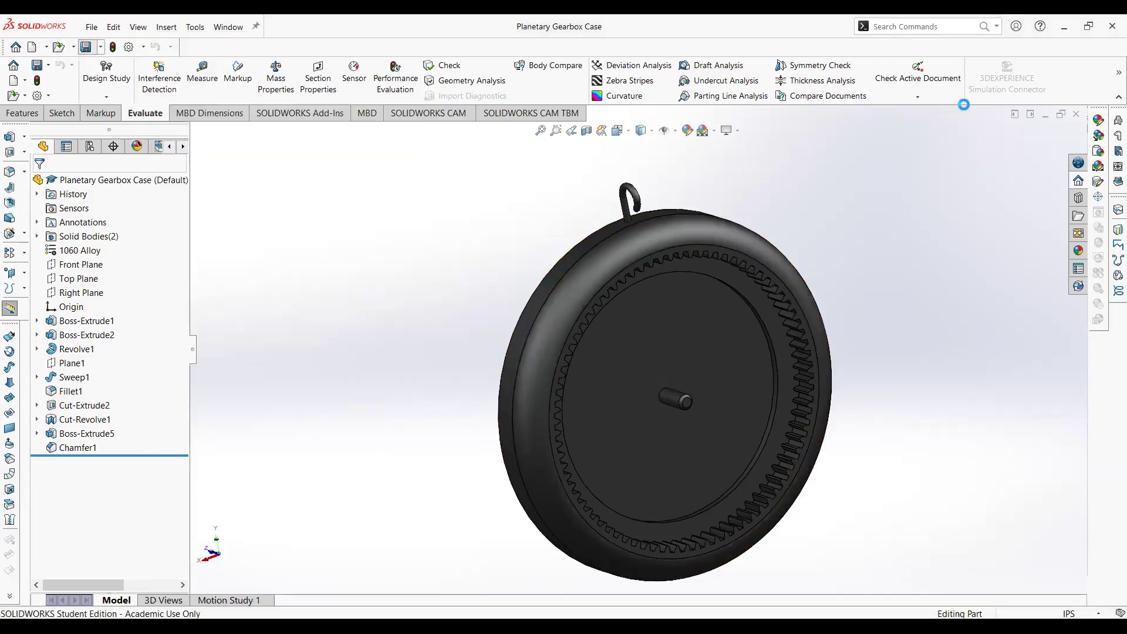
Change the case drawing's title block weight note to 'WEIGHT: 2.16 lbs' and fit the sheet
left_click(1076, 114)
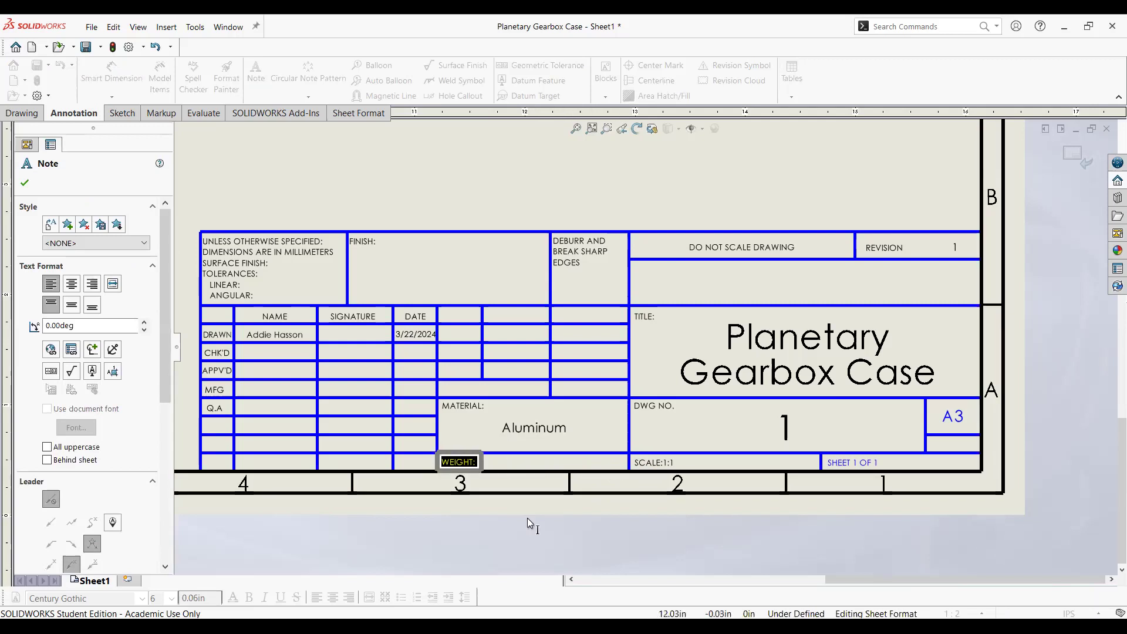
left_click(517, 485)
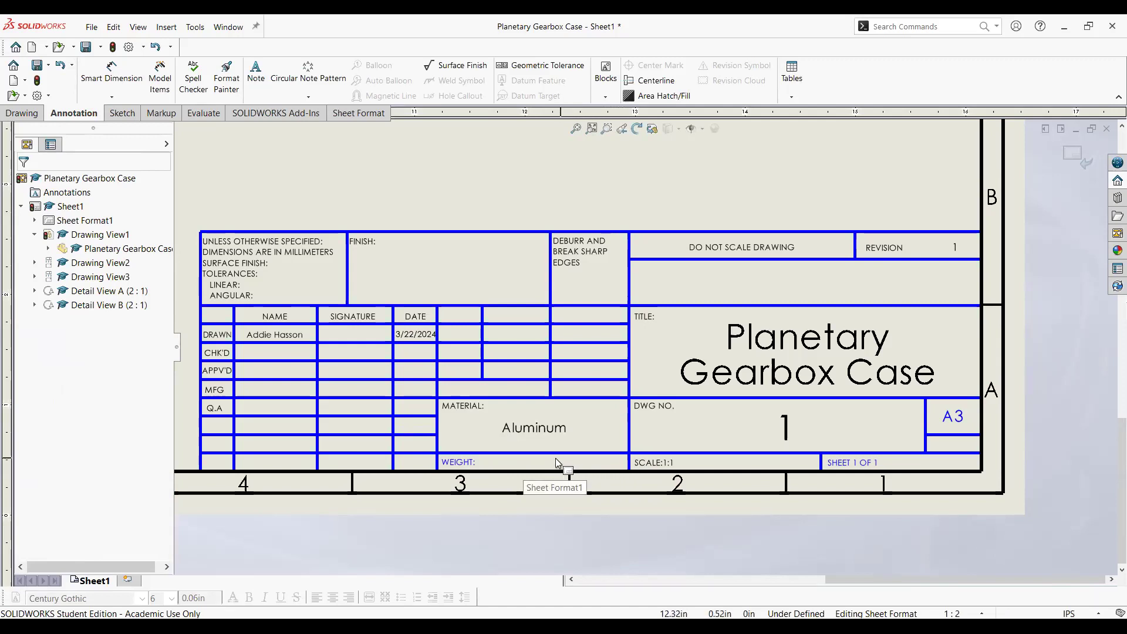
left_click(459, 463)
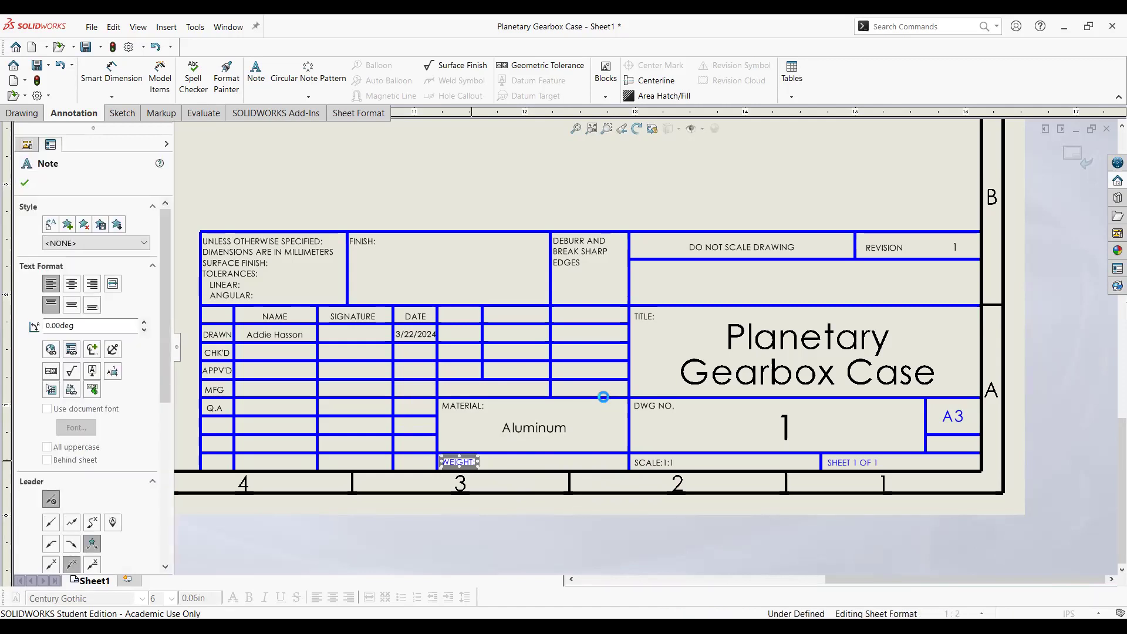
type("2.1")
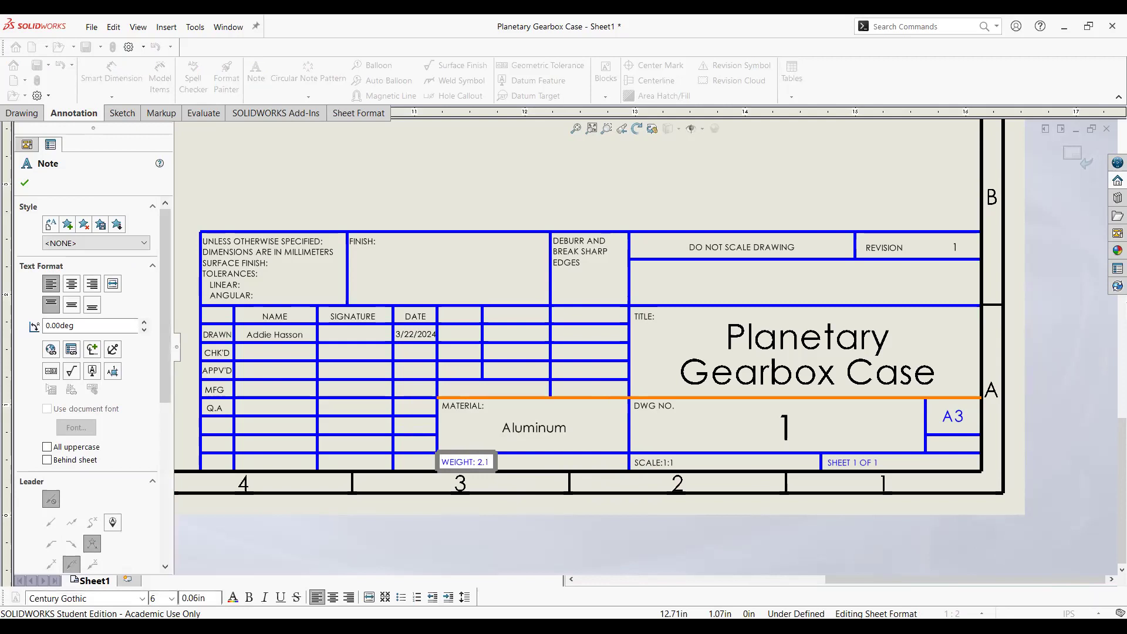
type("6 lbs")
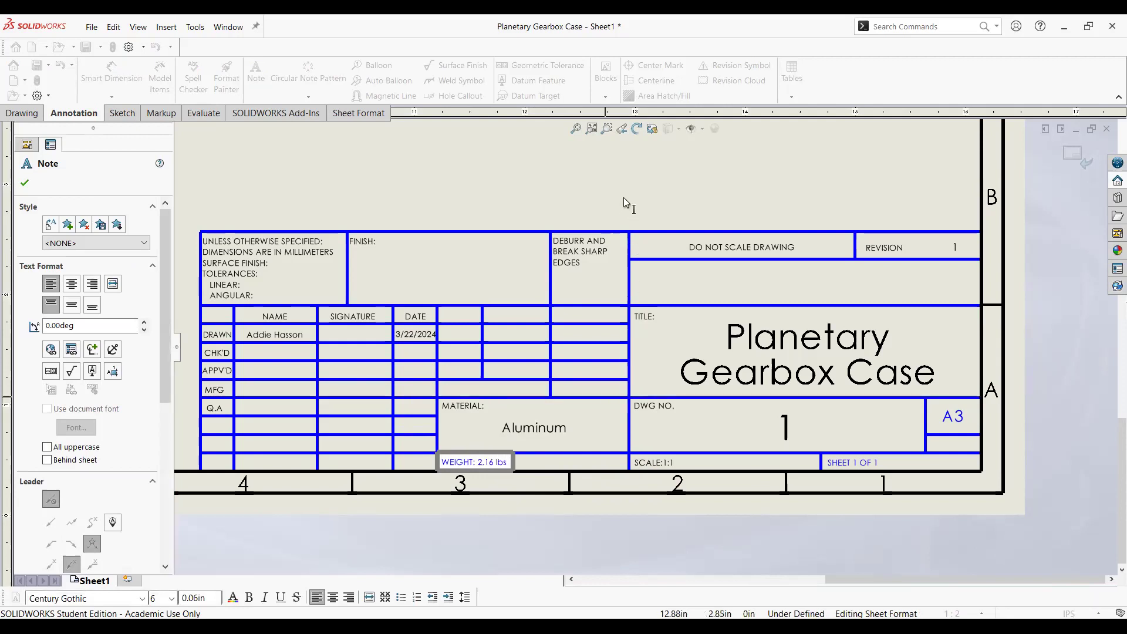
key("ctrl+a")
left_click(649, 234)
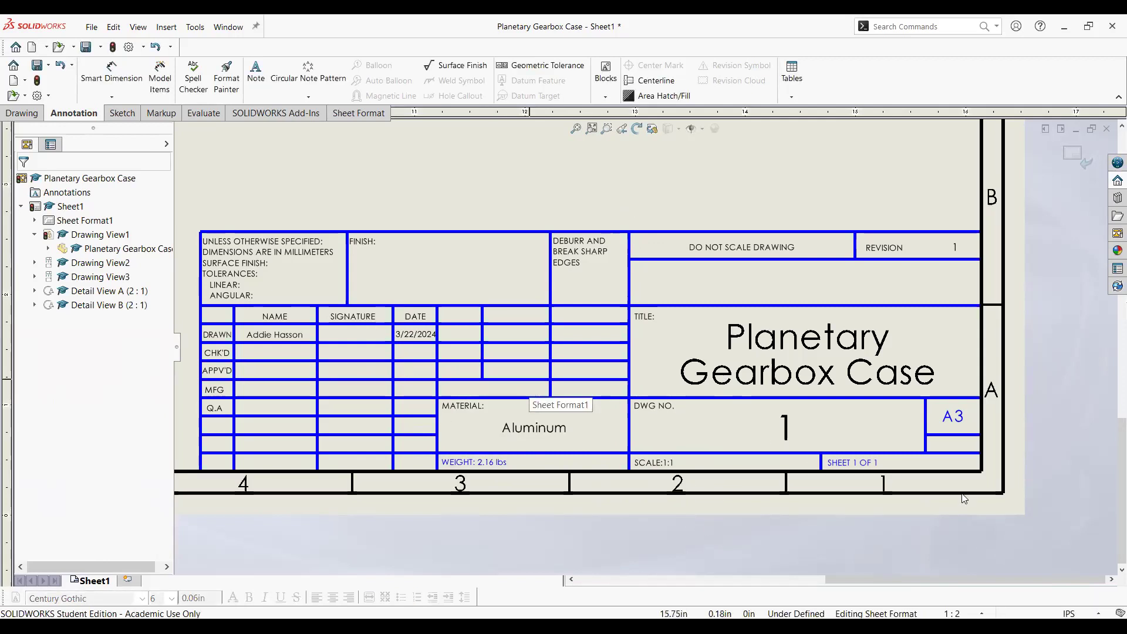
key("z")
key("z")
key("z")
key("z")
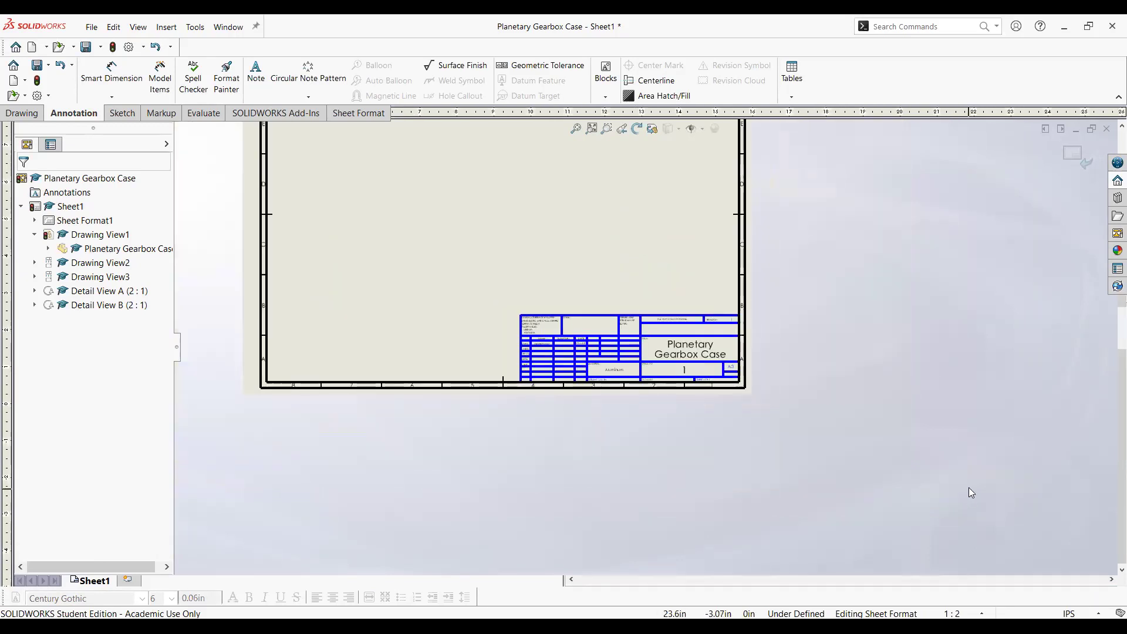
key("f")
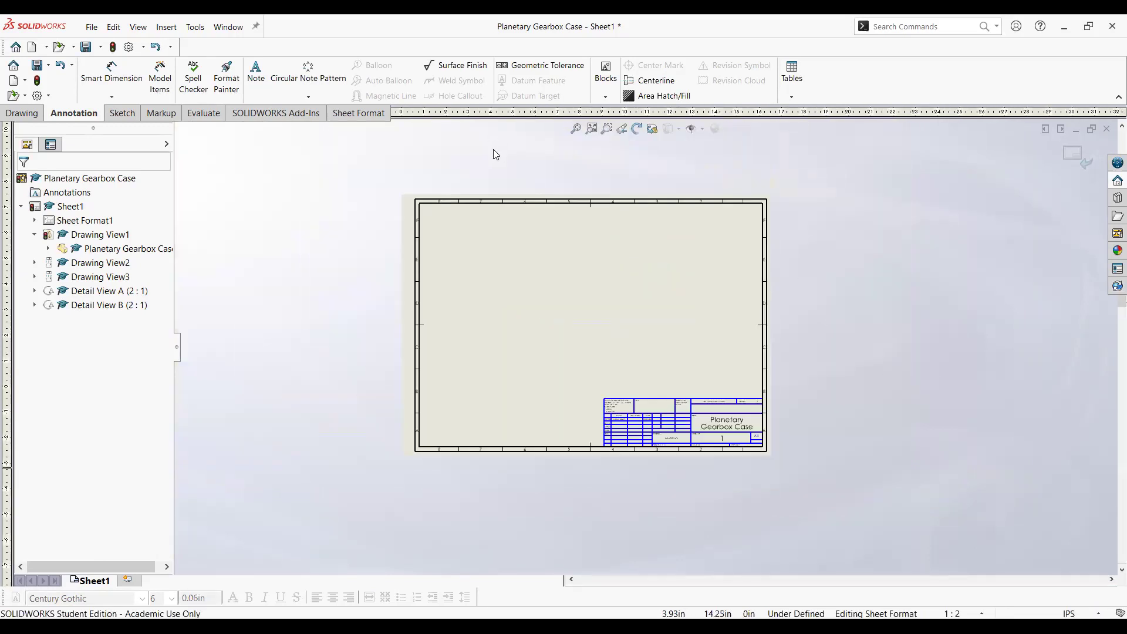
scroll(575, 306, "down", 1)
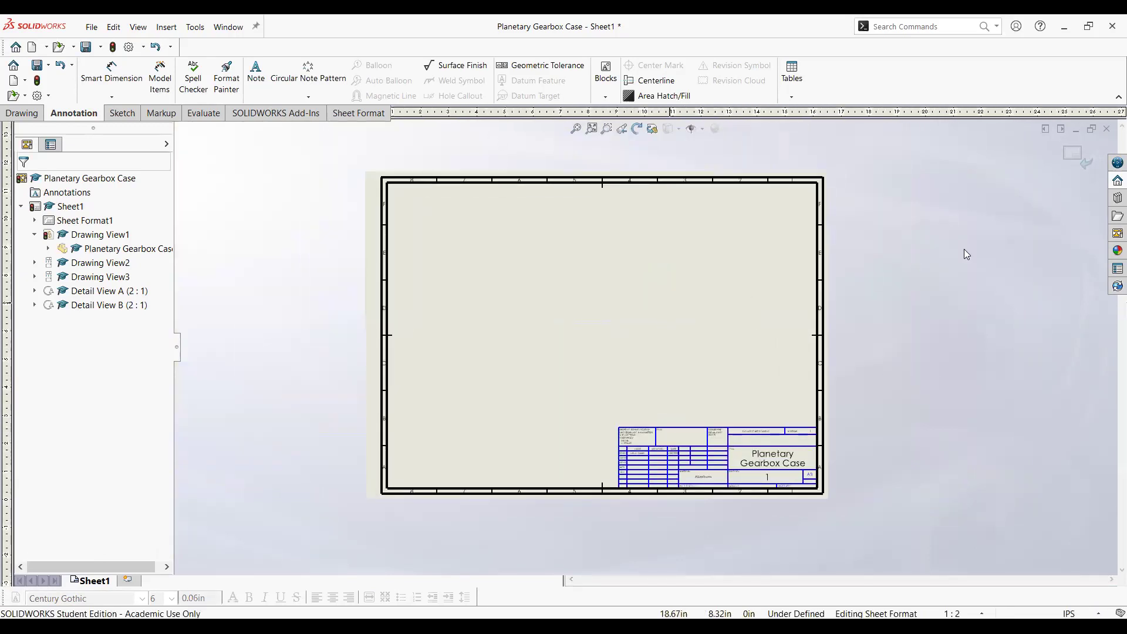
Exit sheet format editing so the gear views and Details A and B reappear
left_click(1078, 160)
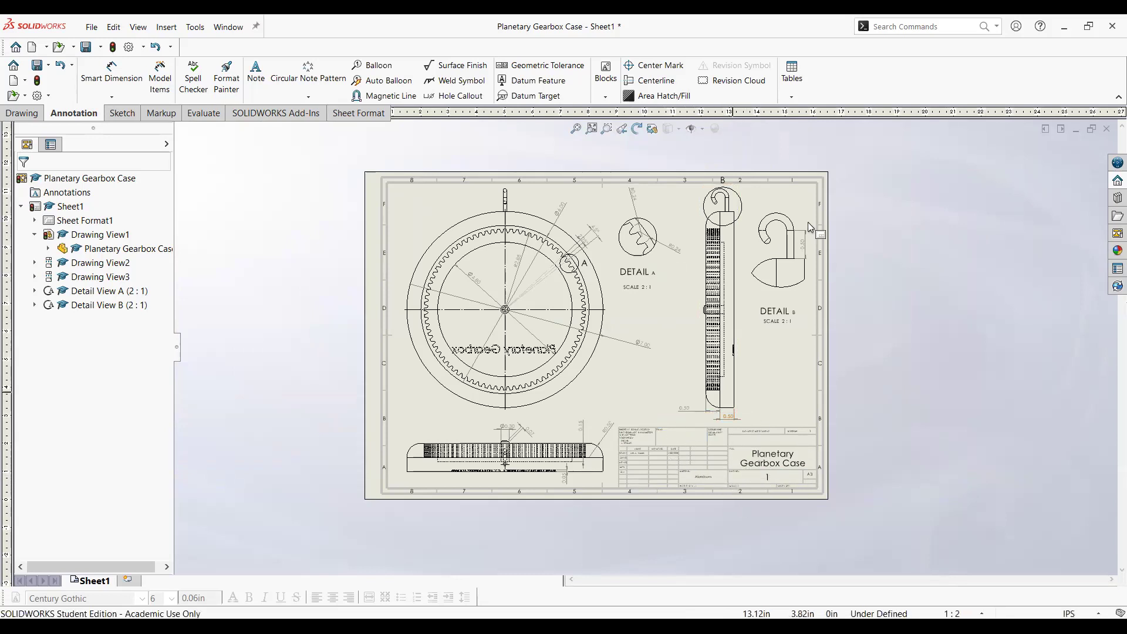
scroll(414, 297, "up", 2)
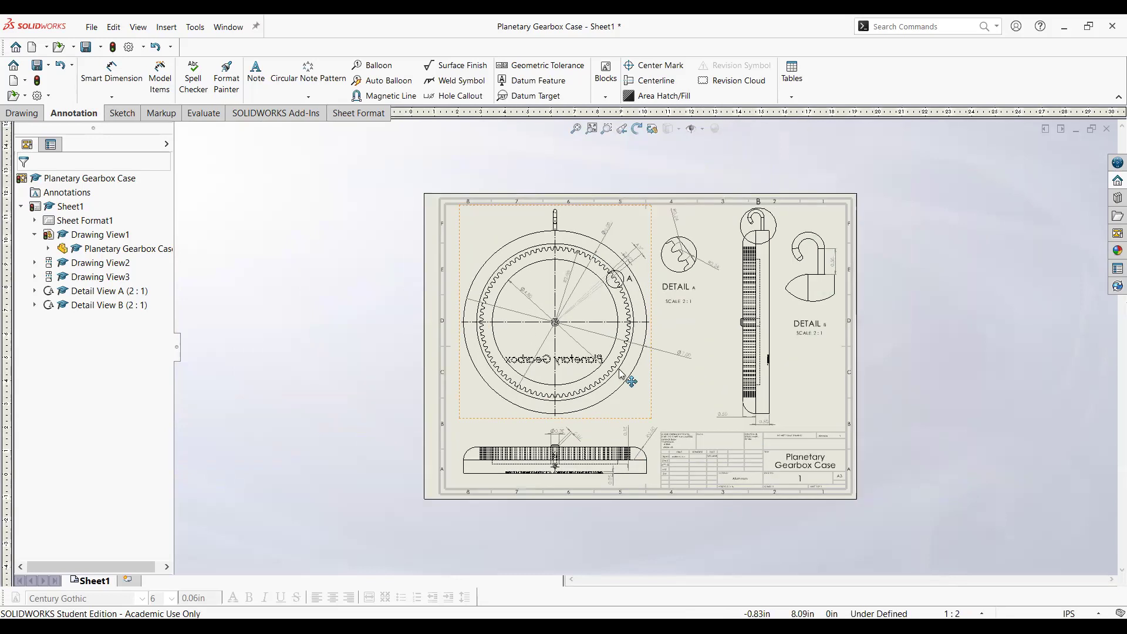
scroll(888, 391, "down", 3)
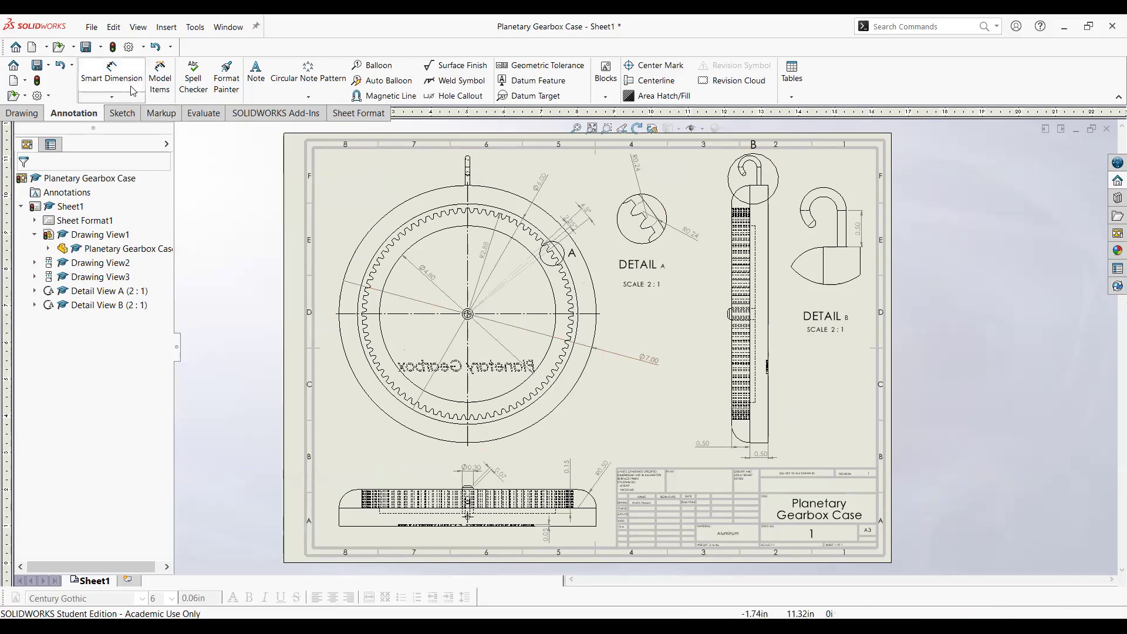
left_click(91, 27)
left_click(138, 210)
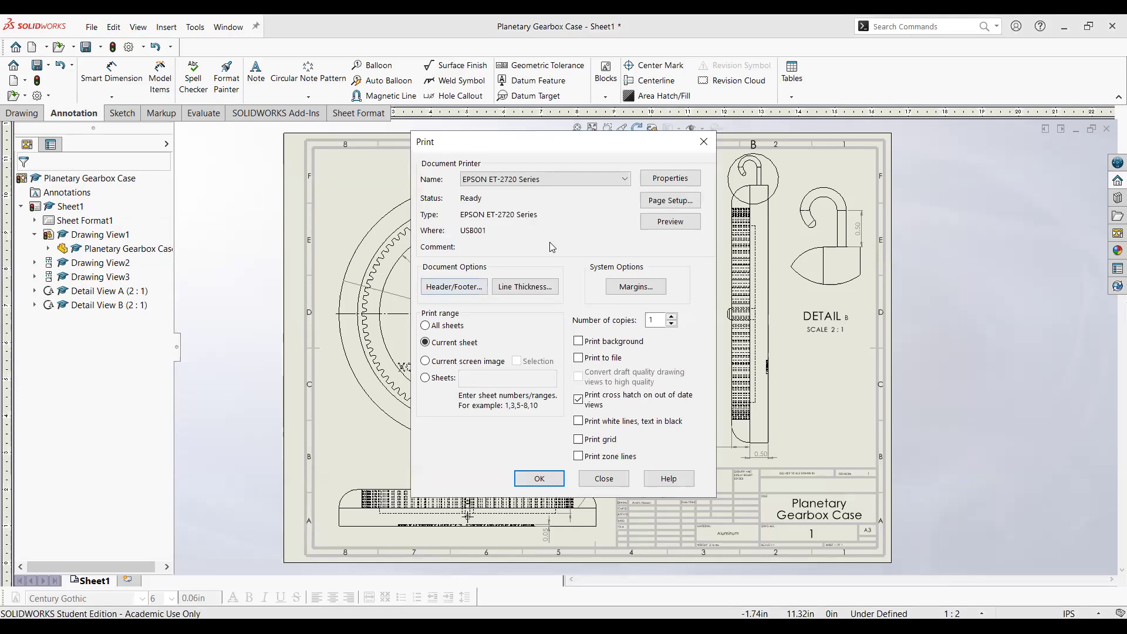
left_click(654, 202)
key("Escape")
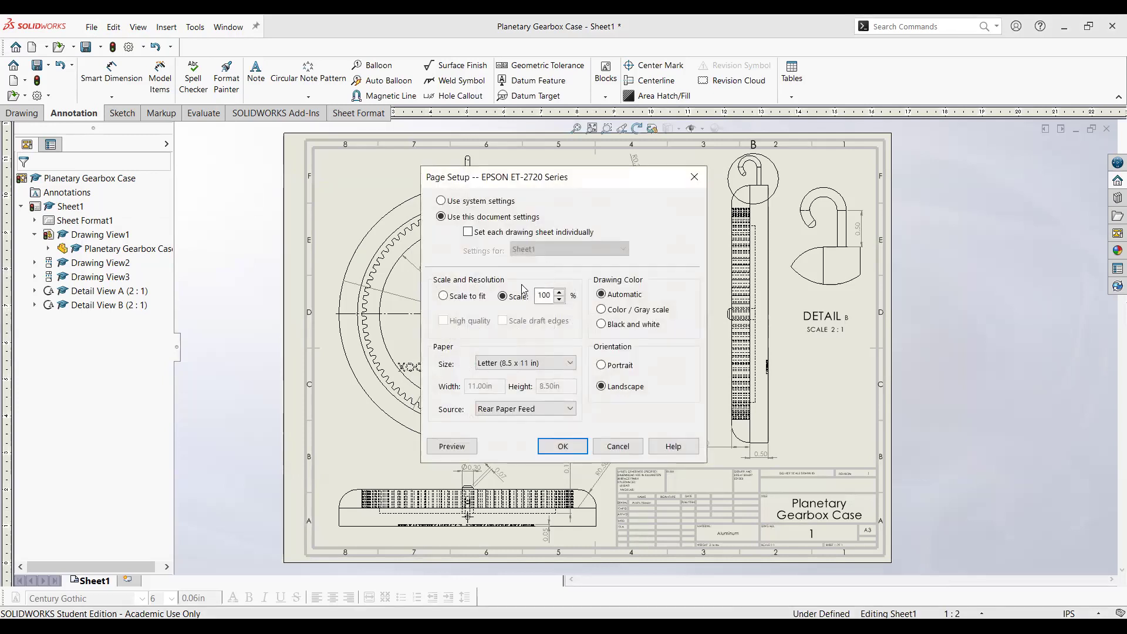
left_click(451, 446)
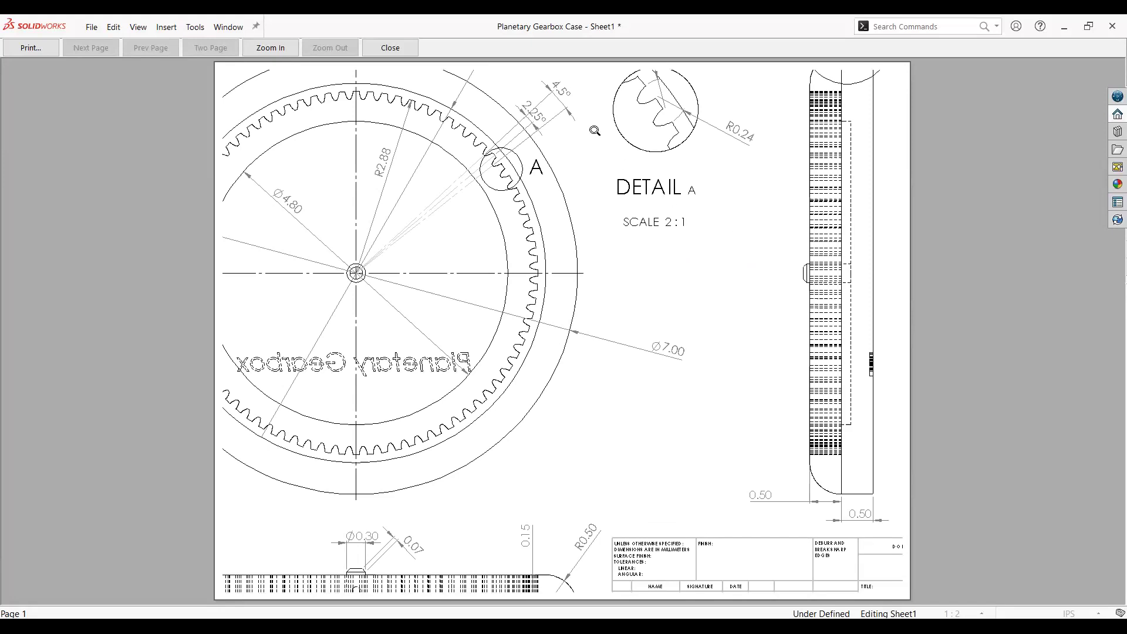
left_click(392, 50)
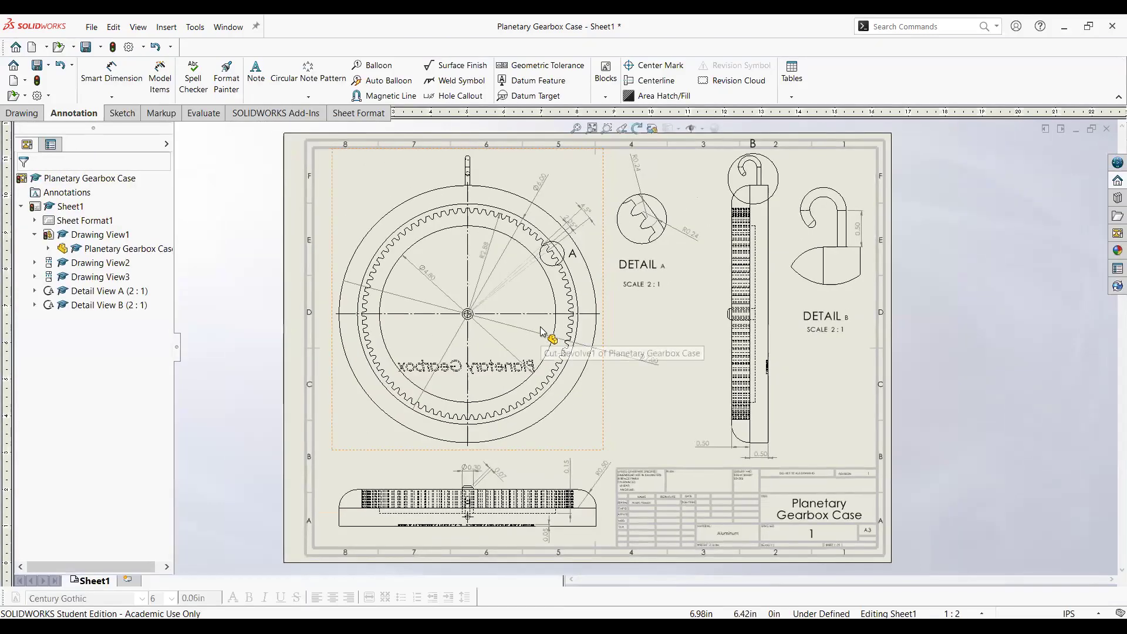
left_click(94, 29)
left_click(136, 210)
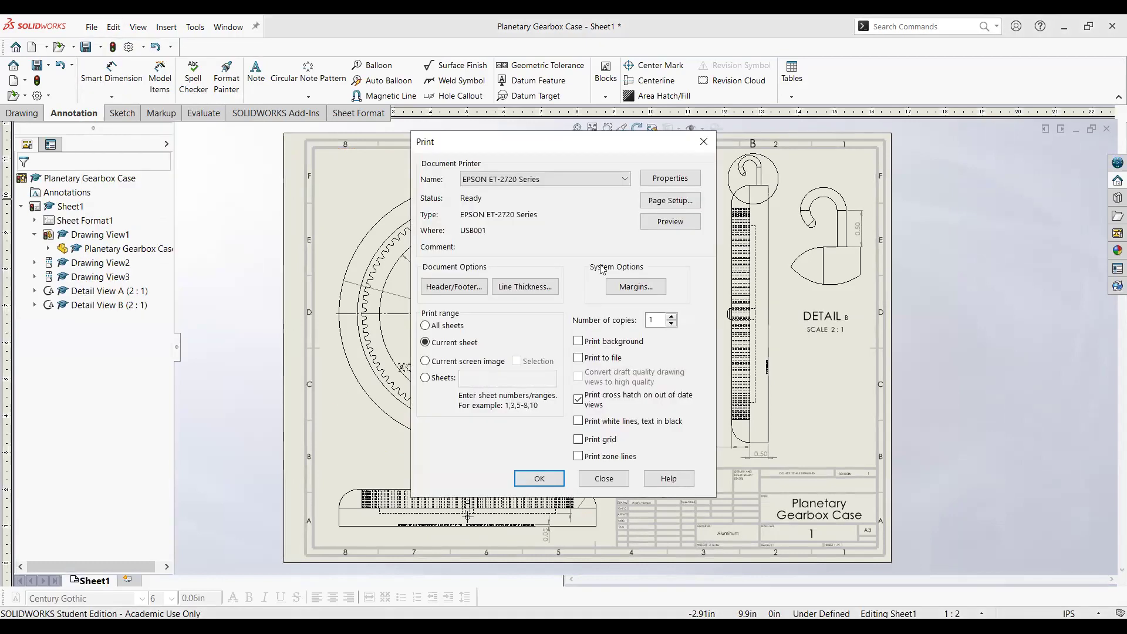
left_click(666, 204)
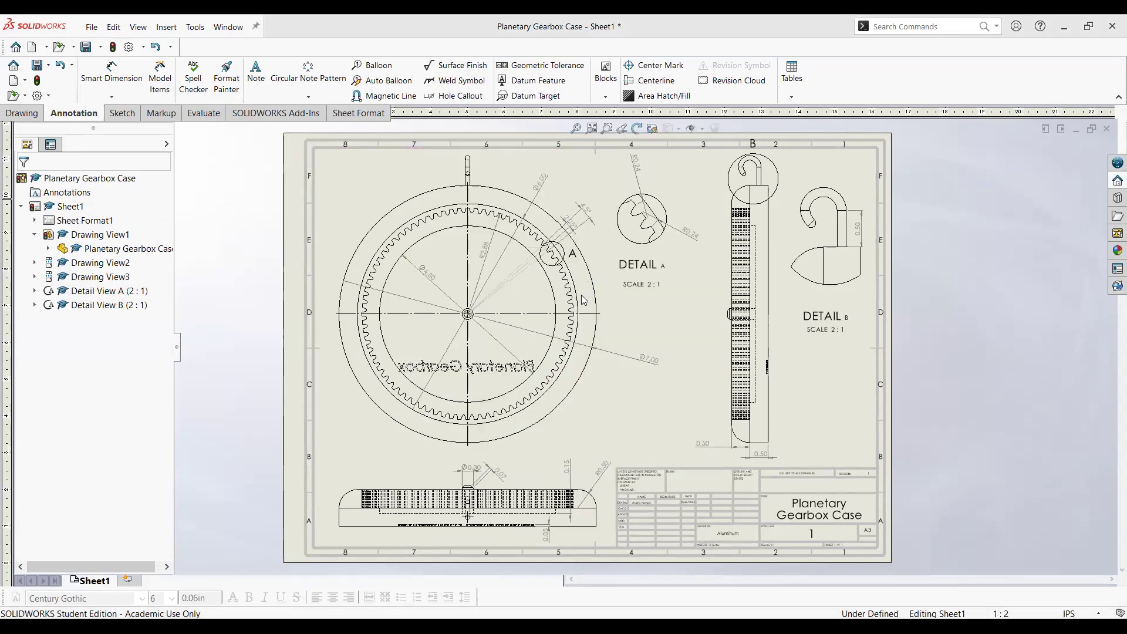
left_click(474, 301)
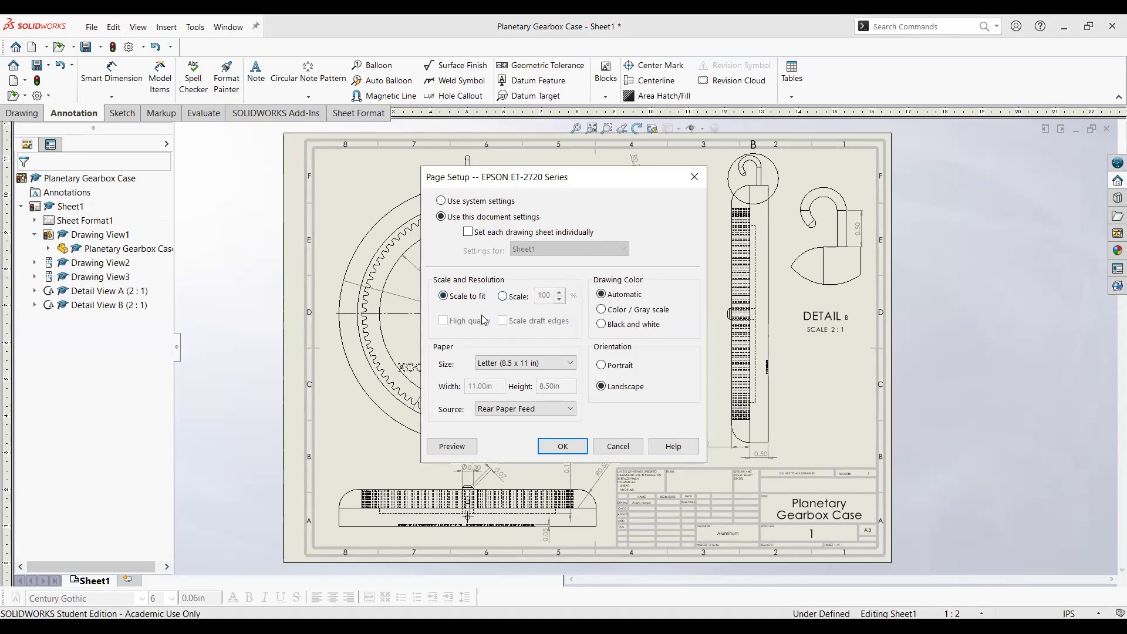
left_click(469, 446)
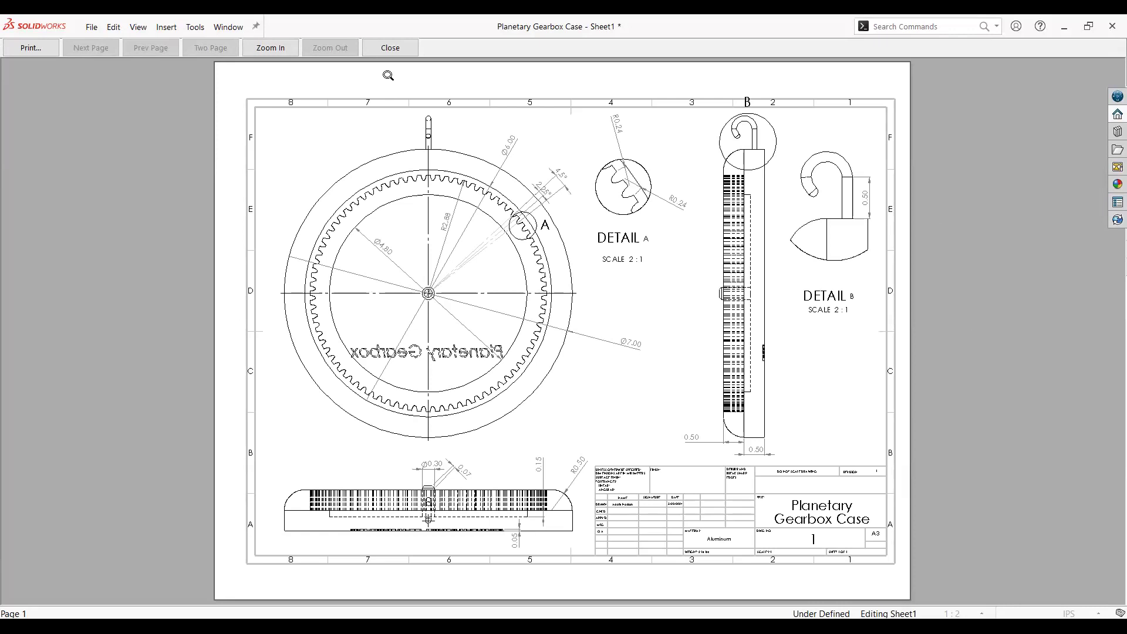
key("Escape")
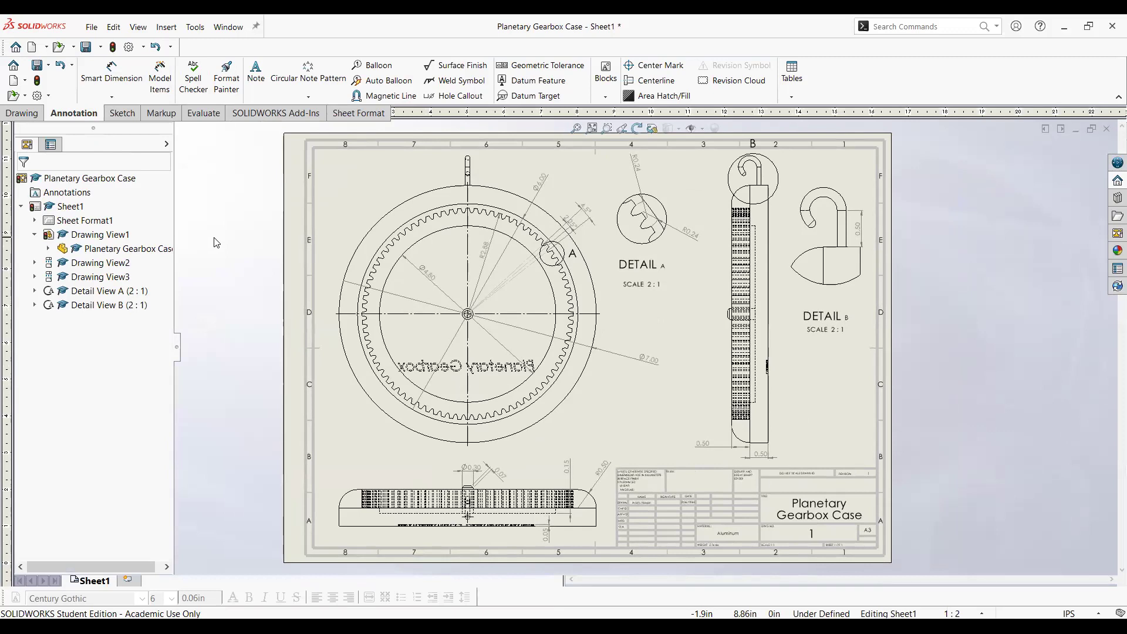
Close the gearbox case drawing without saving, and cancel the Open dialog
left_click(1106, 128)
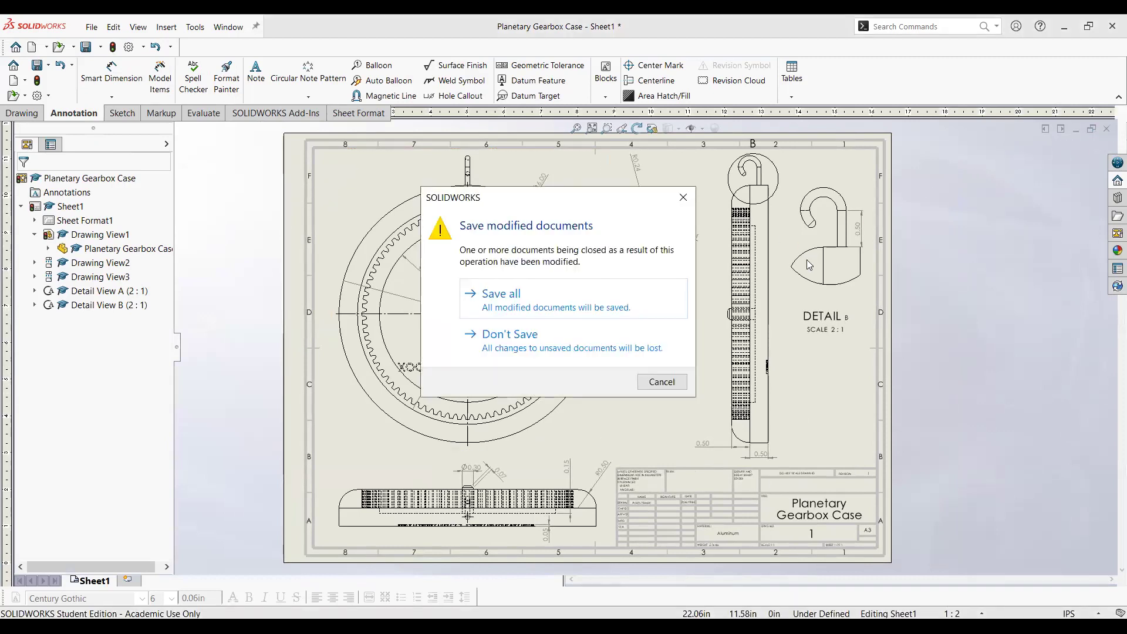
left_click(581, 349)
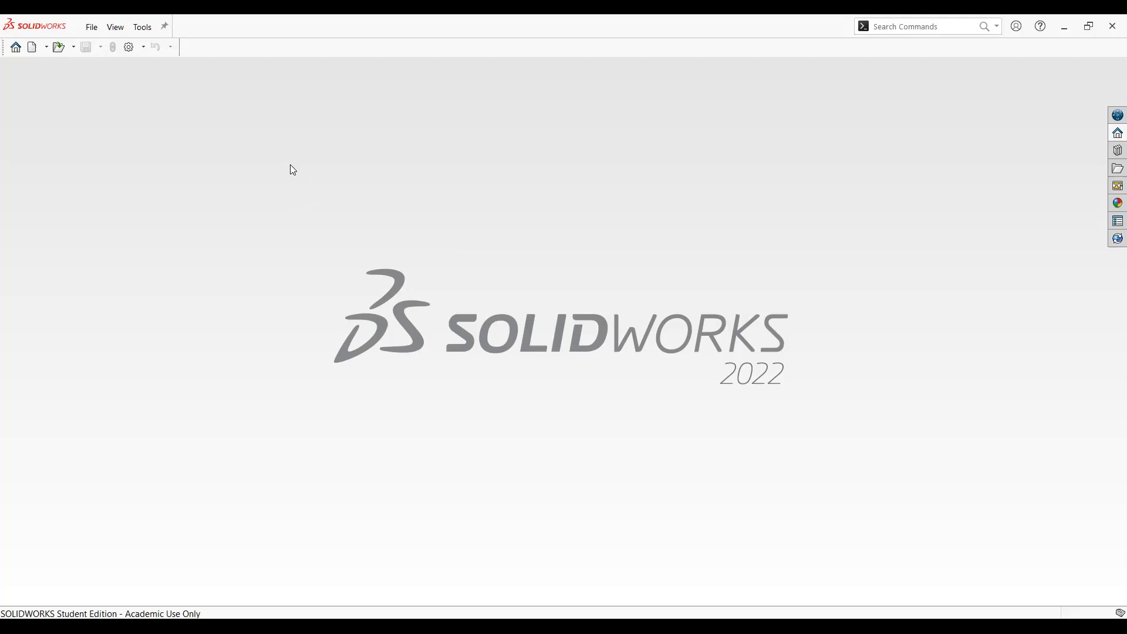
left_click(60, 47)
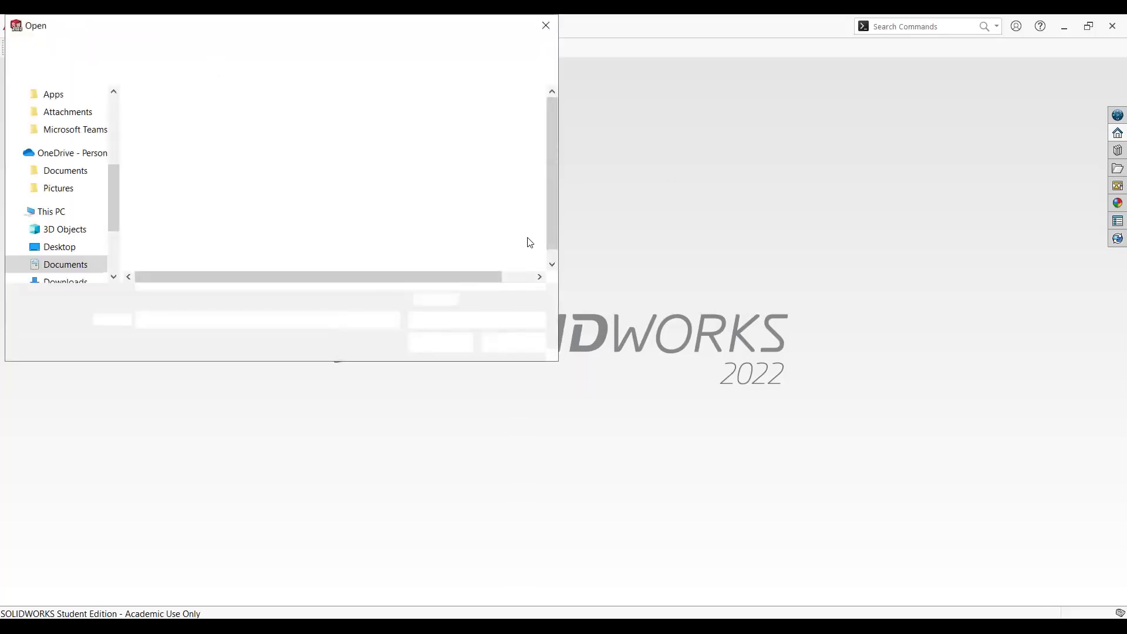
left_click(533, 344)
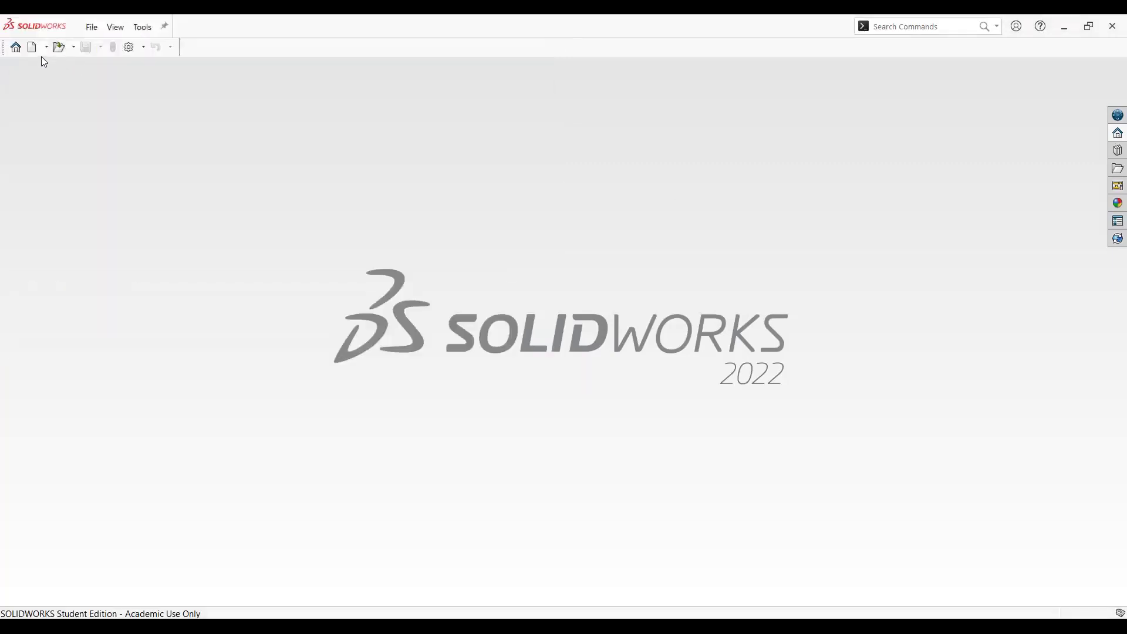
Create a new drawing on an A3 (ISO) sheet format
left_click(33, 49)
left_click(574, 292)
left_click(481, 473)
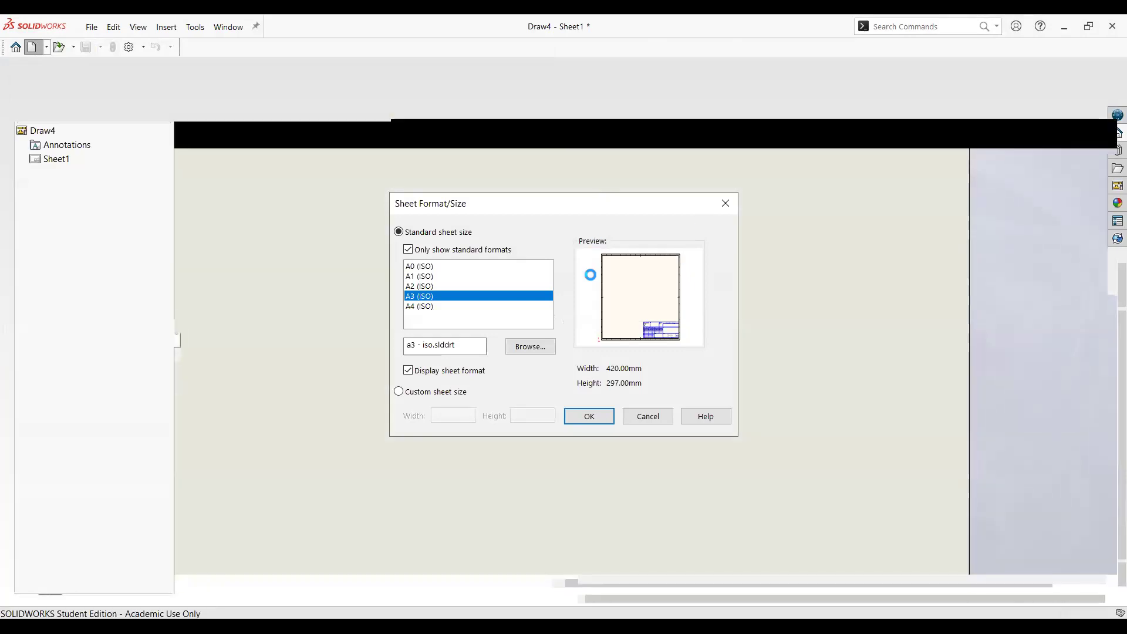
left_click(590, 416)
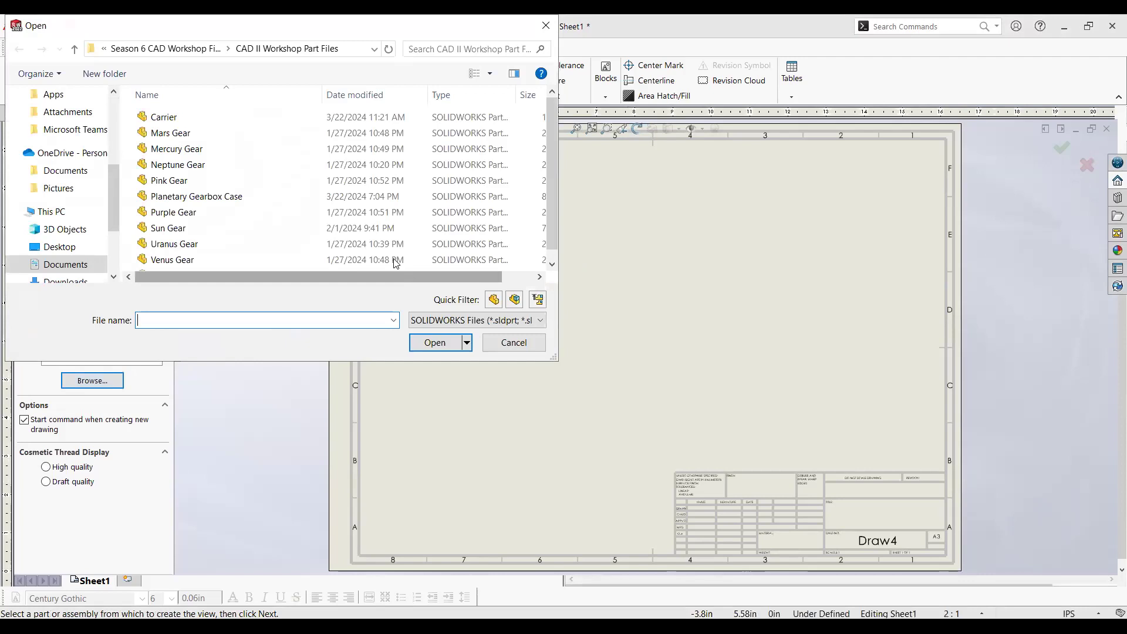
Load Planetary Gearbox Assembly from the Season 6 CAD Workshop Files folder as the model view source
scroll(299, 214, "down", 1)
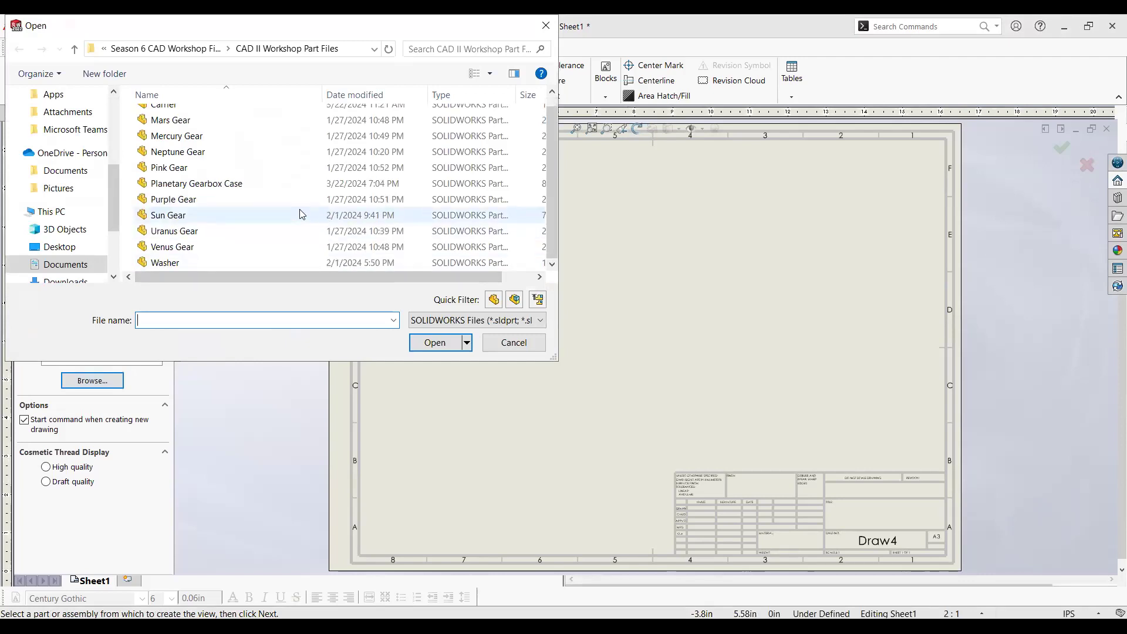
scroll(299, 214, "up", 1)
scroll(300, 214, "down", 1)
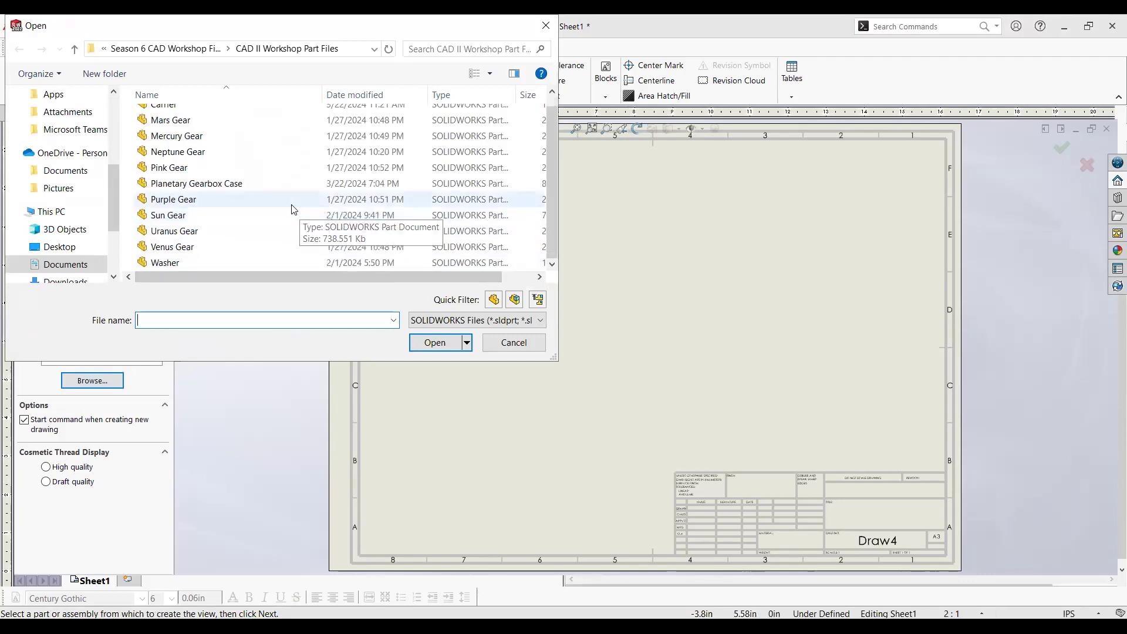
scroll(260, 194, "up", 1)
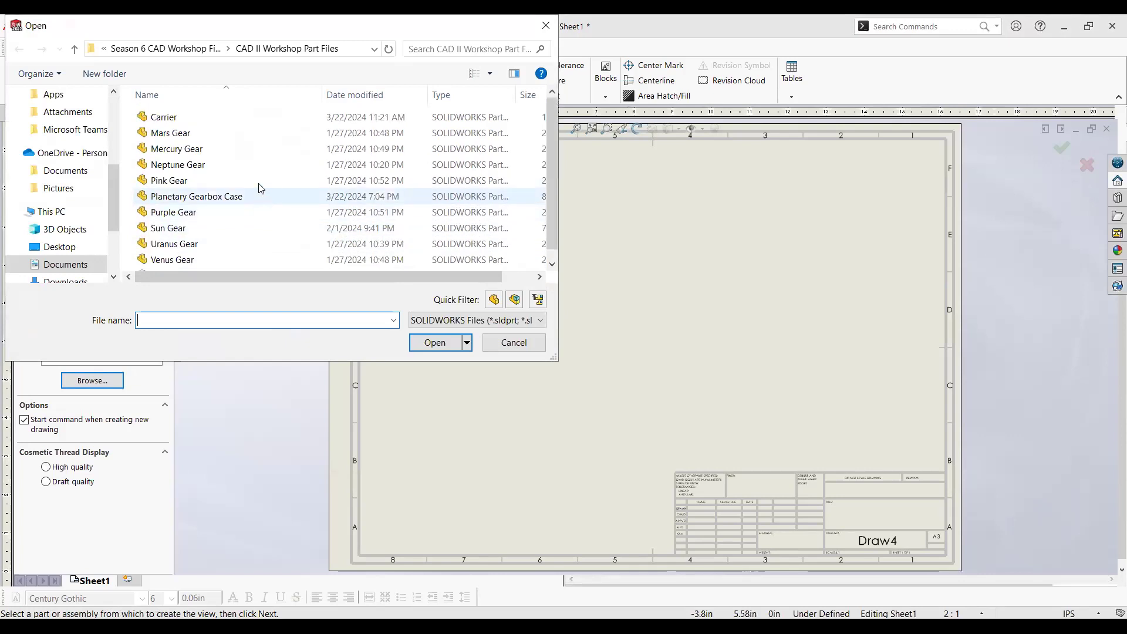
left_click(193, 50)
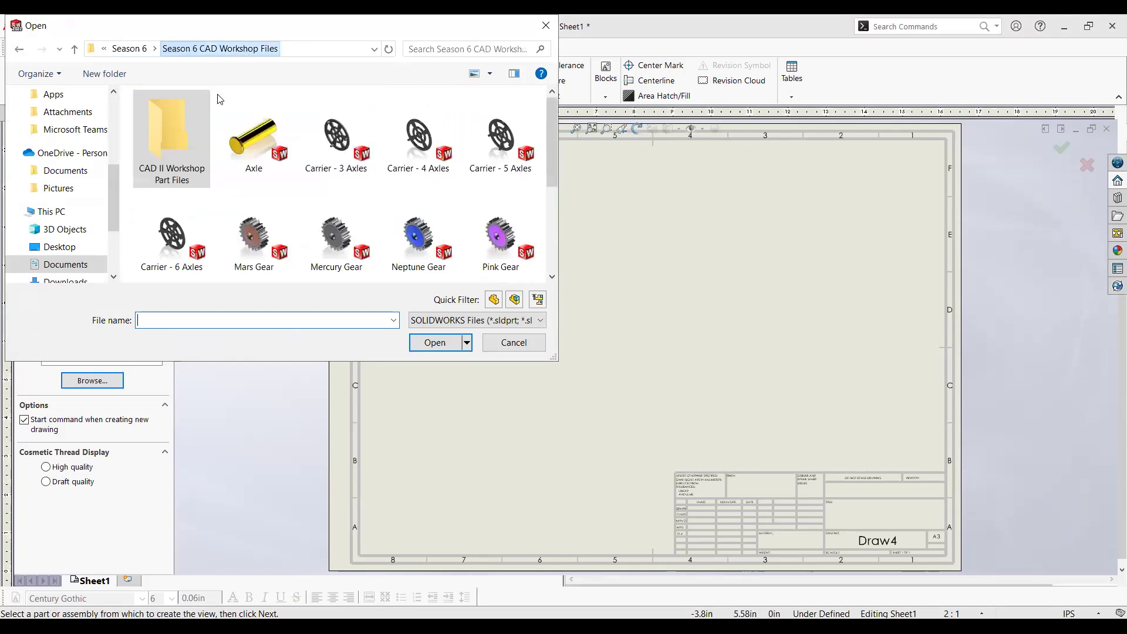
scroll(294, 203, "down", 3)
left_click(202, 168)
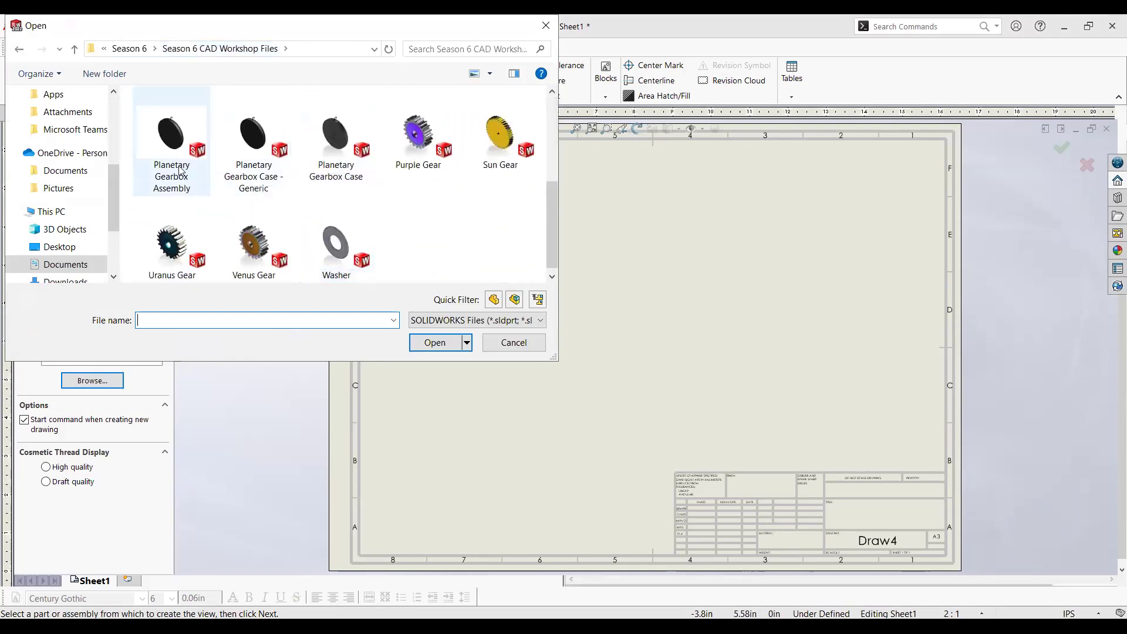
left_click(434, 342)
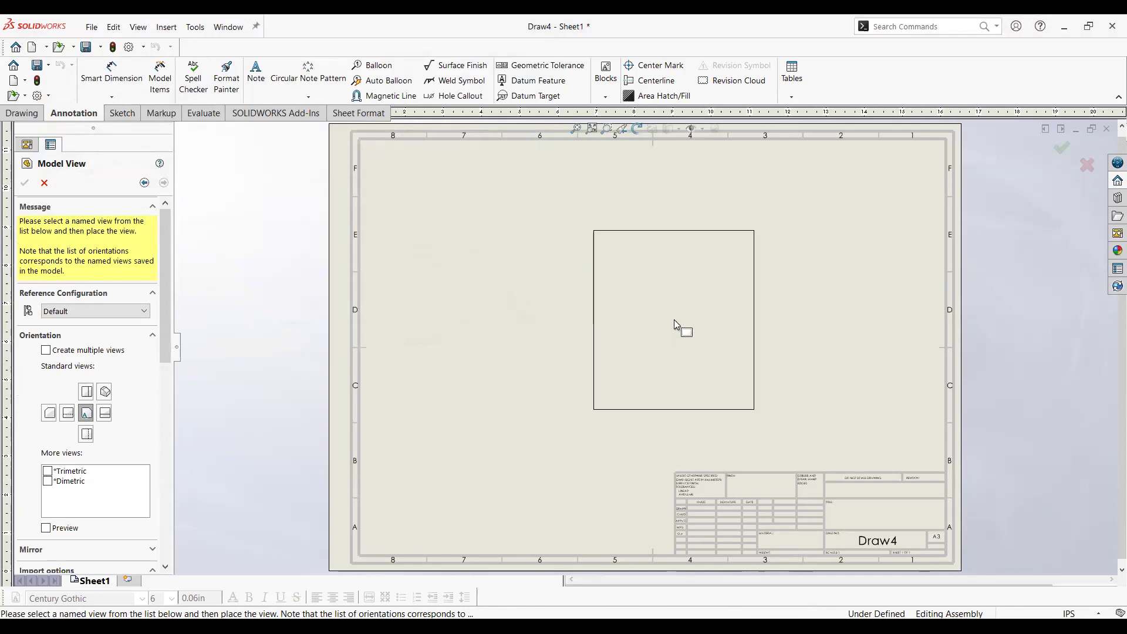
Place the assembly view at the sheet's upper left and set it to Isometric
left_click(490, 277)
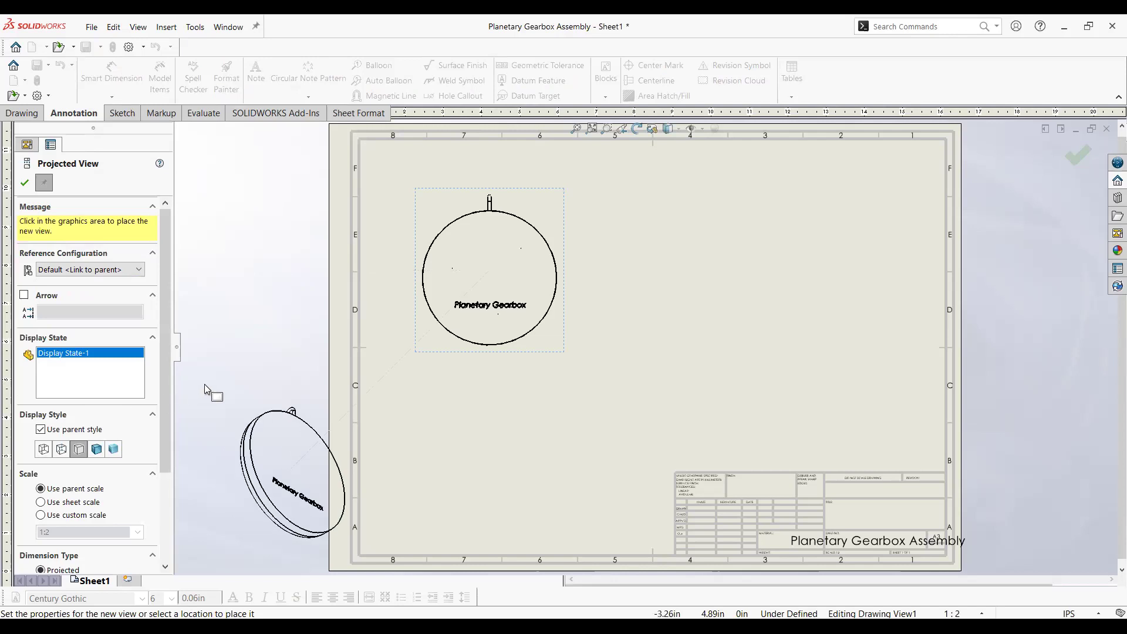
key("Escape")
left_click(434, 397)
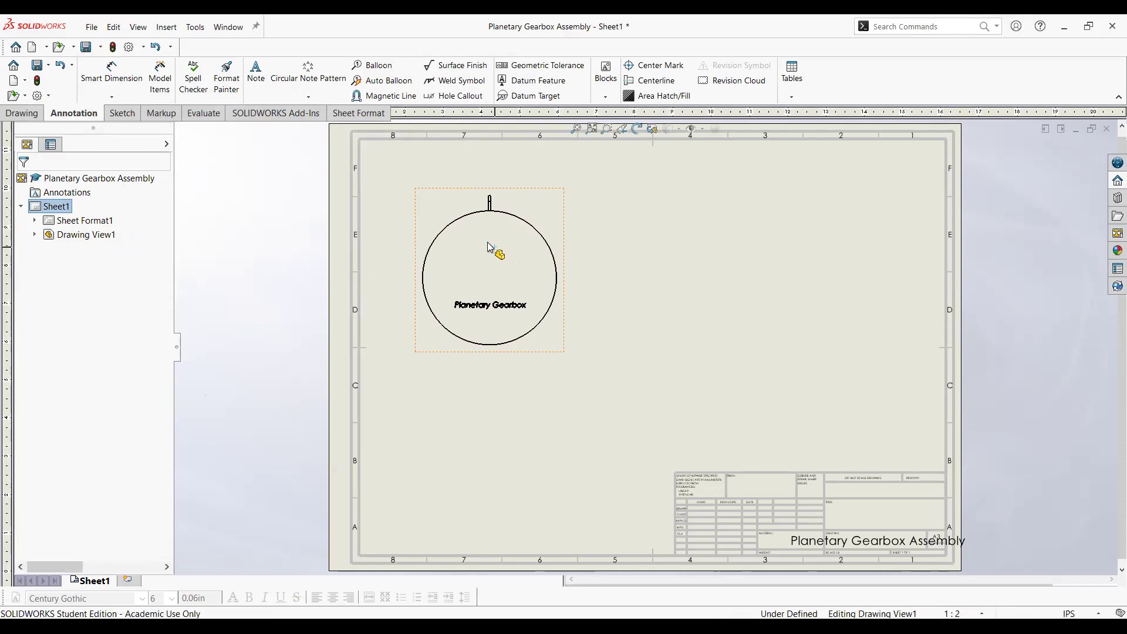
left_click(447, 211)
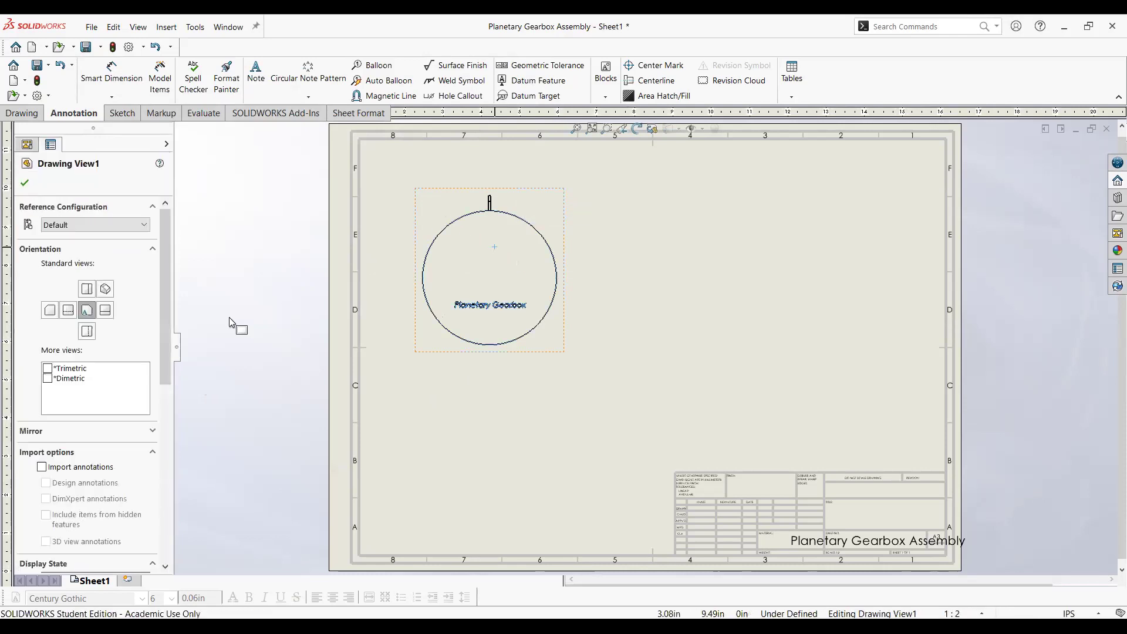
left_click(105, 289)
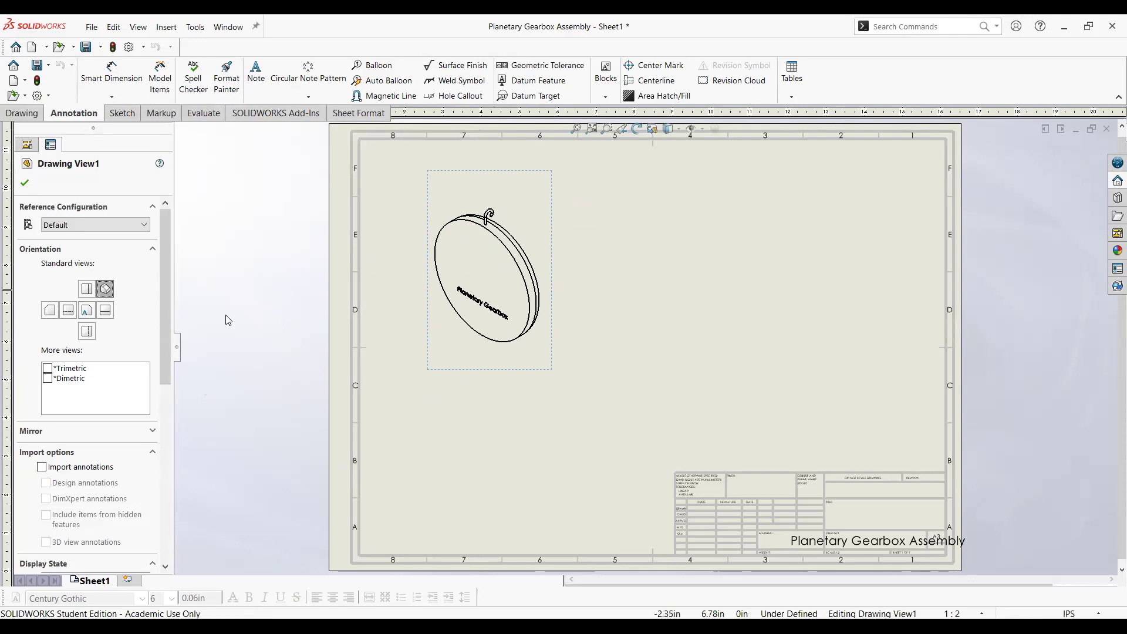
mouse_move(525, 286)
middle_mouse_down()
mouse_move(488, 283)
mouse_move(498, 285)
middle_mouse_up()
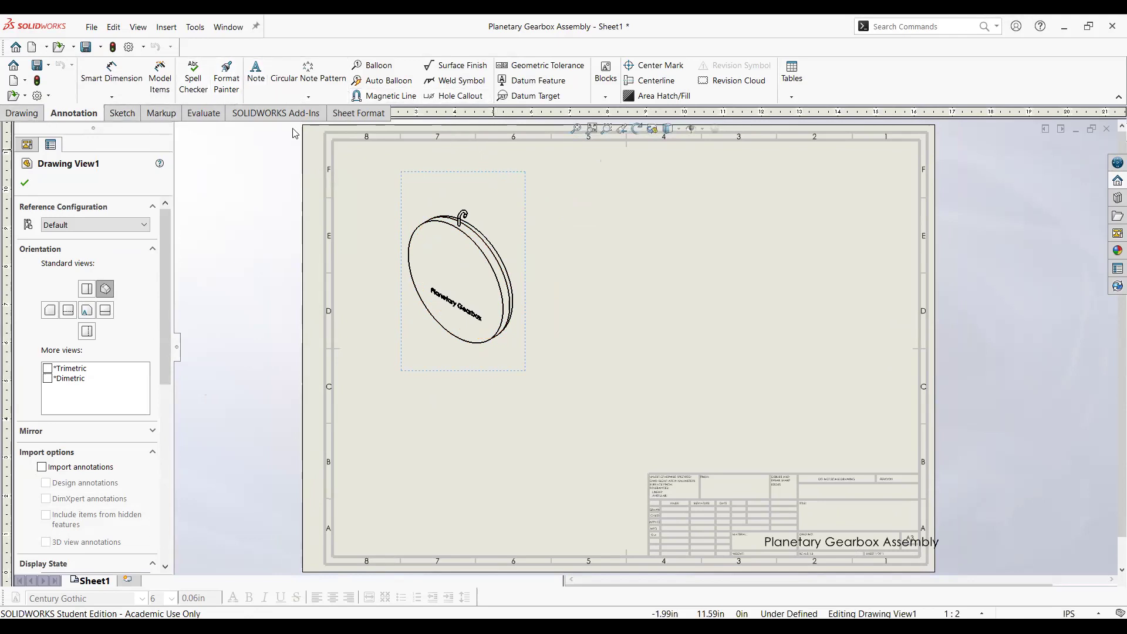
Look through the view layout, evaluate, markup and sketch tools, returning to Annotation
left_click(22, 113)
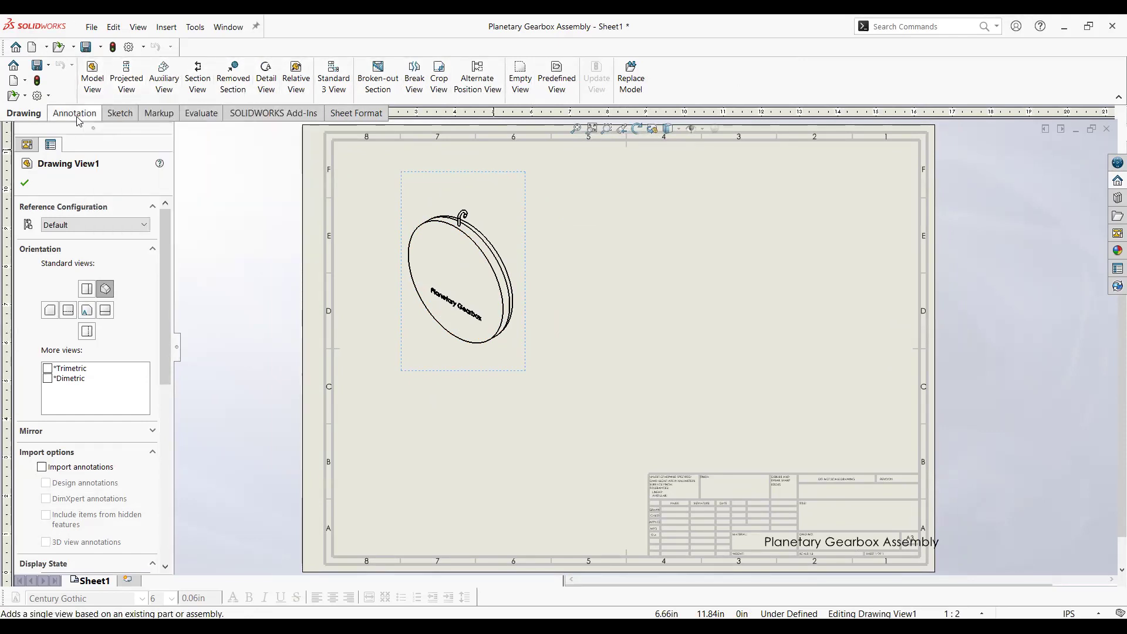
left_click(194, 114)
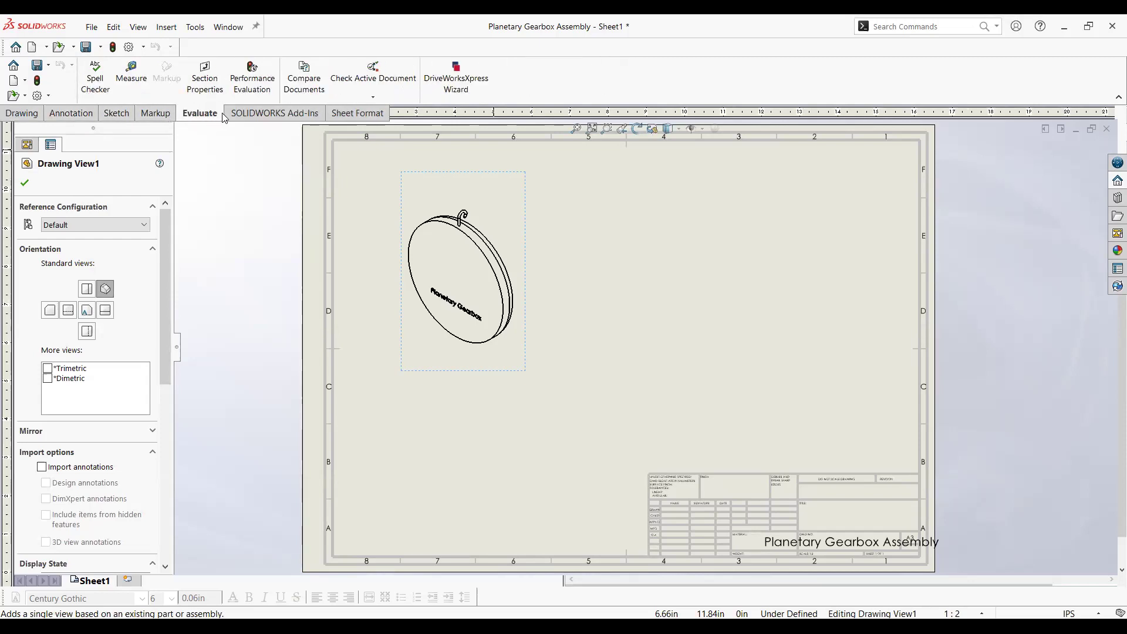
left_click(156, 114)
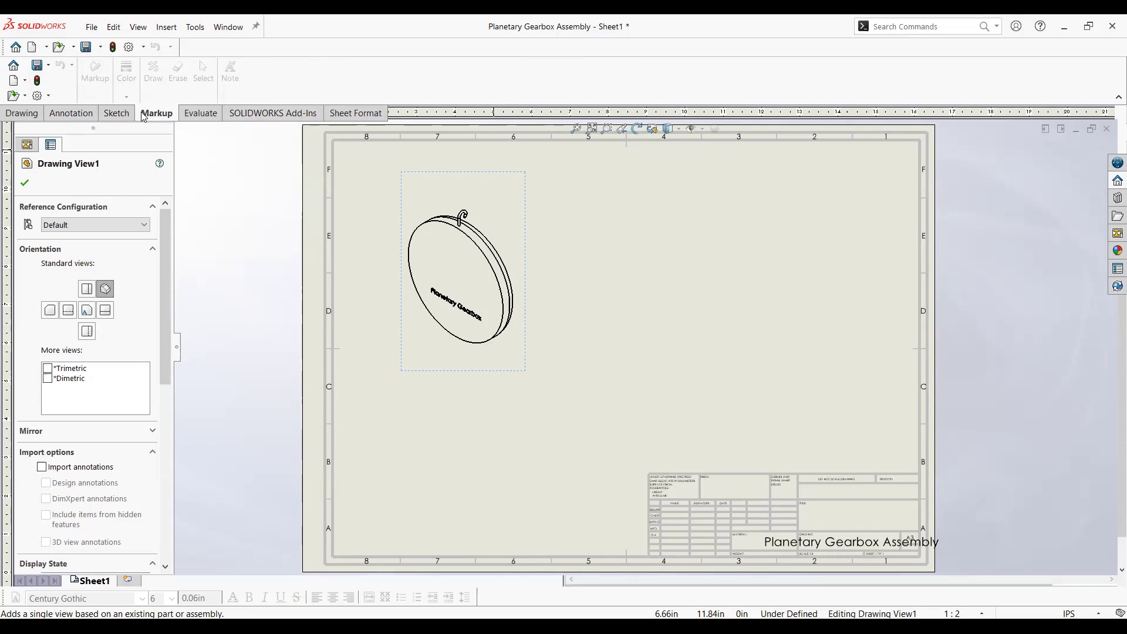
left_click(117, 114)
left_click(84, 116)
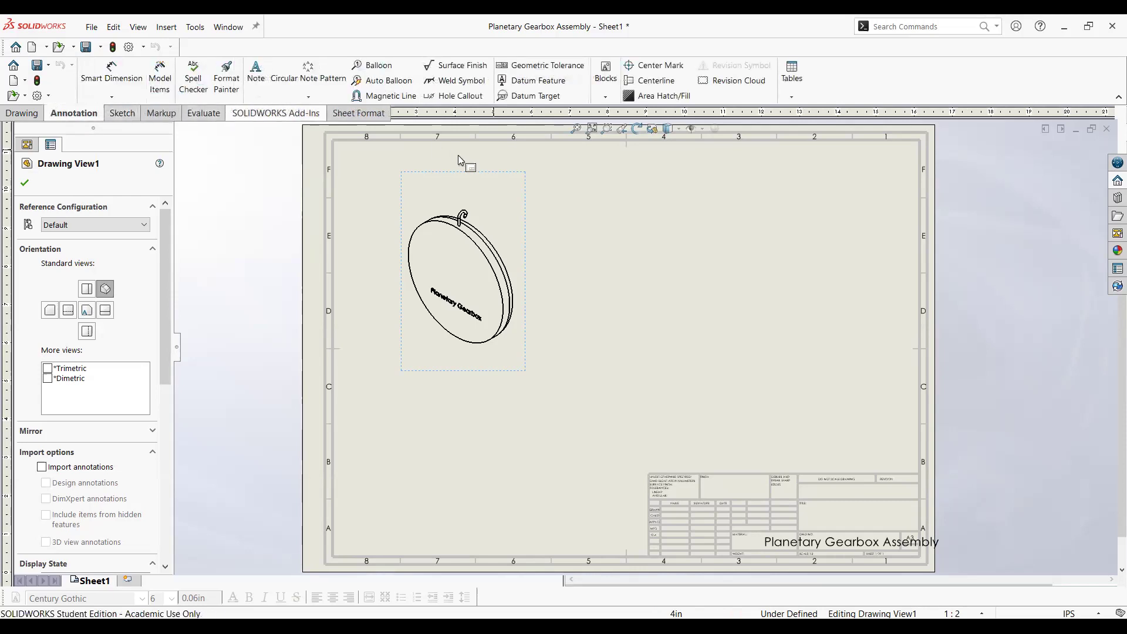
Rotate Drawing View1 in the sheet plane to about 68.6° so it stands upright
right_click(487, 229)
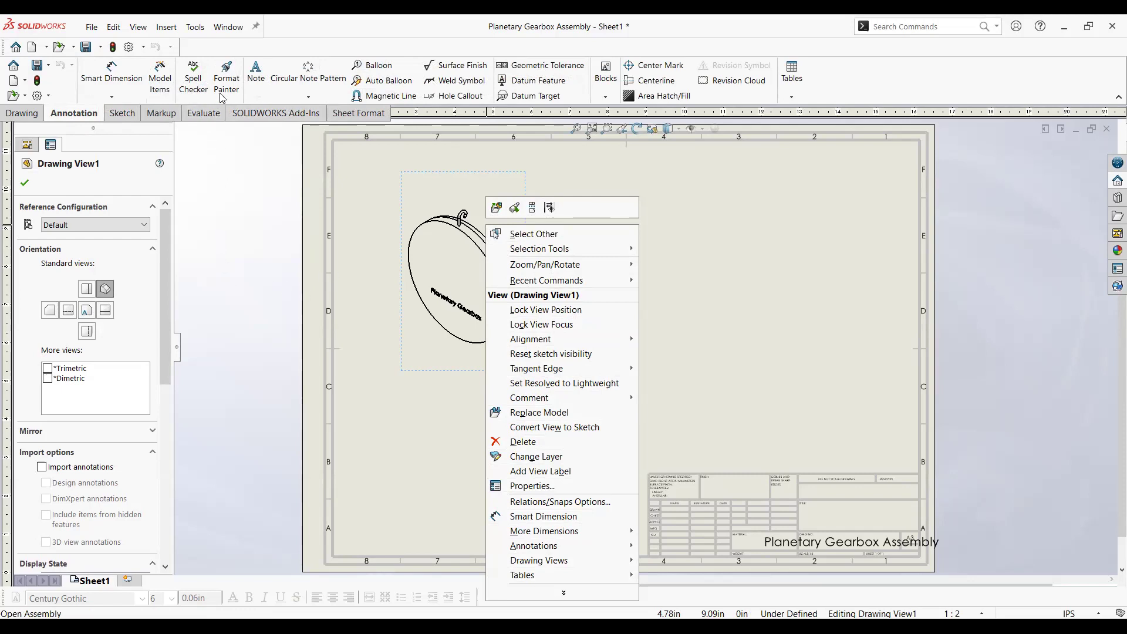
left_click(205, 211)
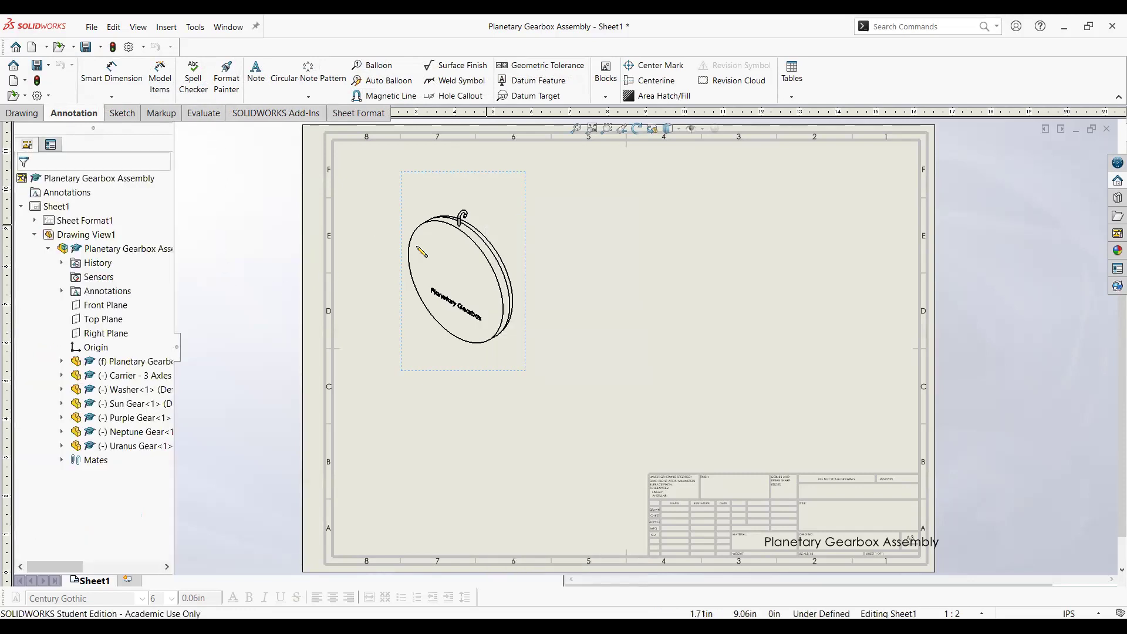
left_click(433, 218)
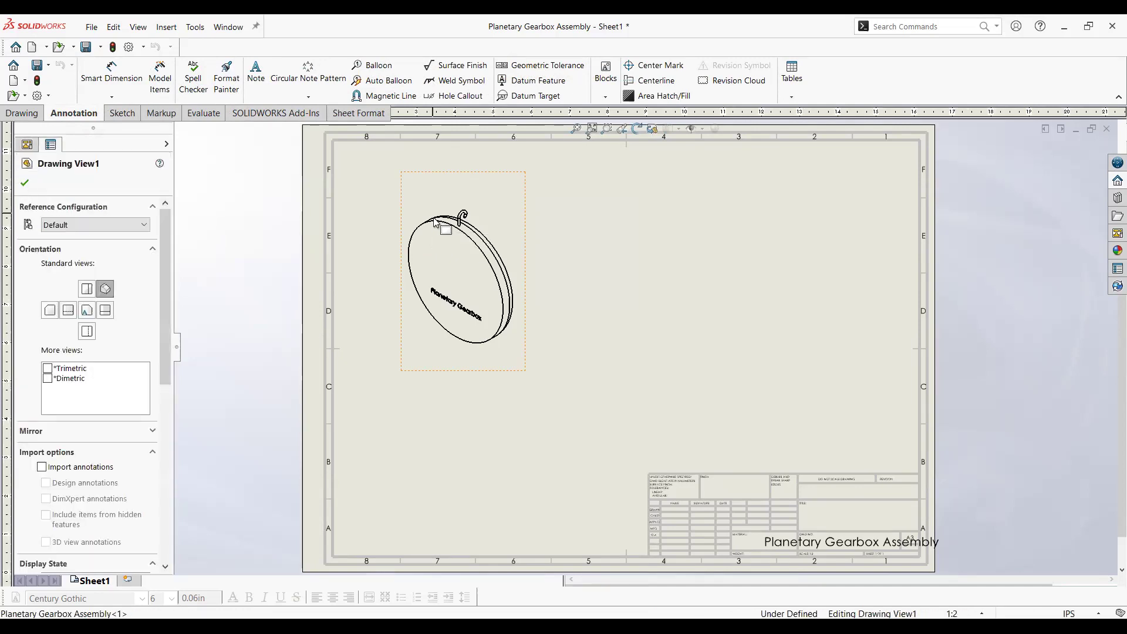
right_click(443, 241)
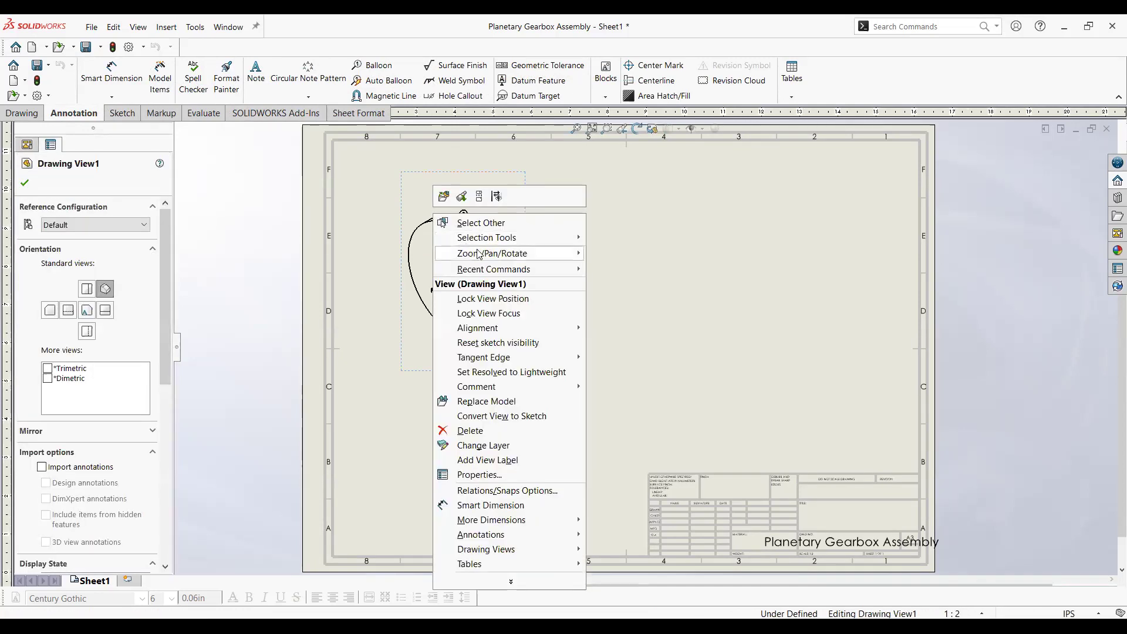
mouse_move(507, 253)
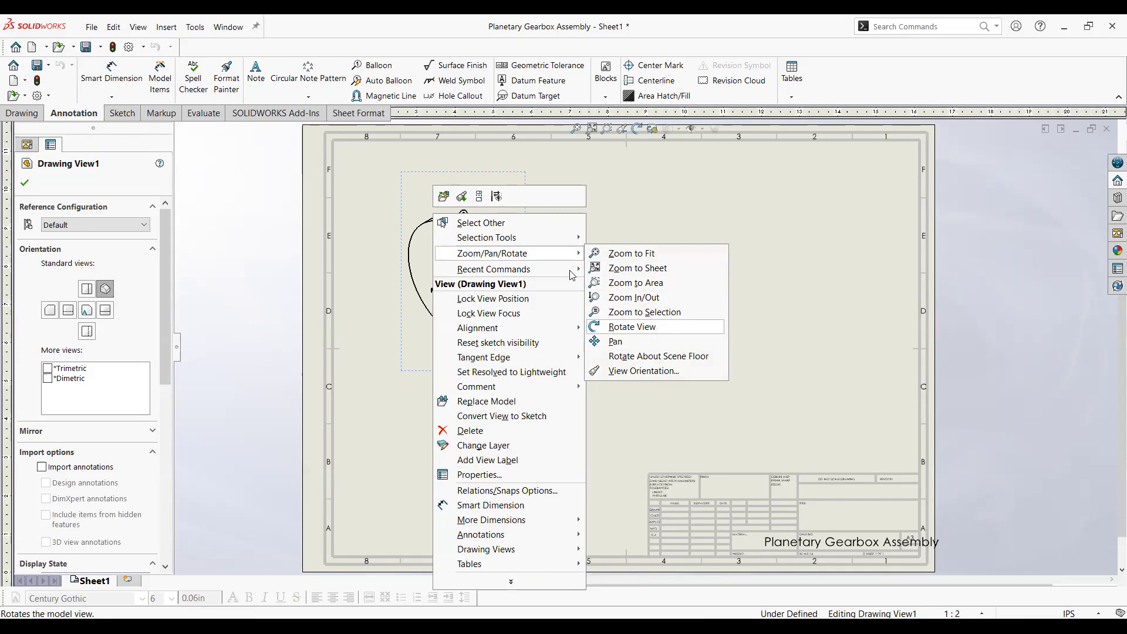
key("Return")
mouse_move(496, 276)
left_mouse_down()
mouse_move(425, 286)
mouse_move(404, 253)
mouse_move(415, 221)
mouse_move(478, 207)
mouse_move(527, 279)
mouse_move(501, 357)
mouse_move(476, 324)
mouse_move(503, 244)
mouse_move(470, 222)
mouse_move(470, 278)
mouse_move(453, 257)
mouse_move(459, 238)
left_mouse_up()
mouse_move(487, 282)
left_mouse_down()
mouse_move(493, 298)
mouse_move(485, 284)
left_mouse_up()
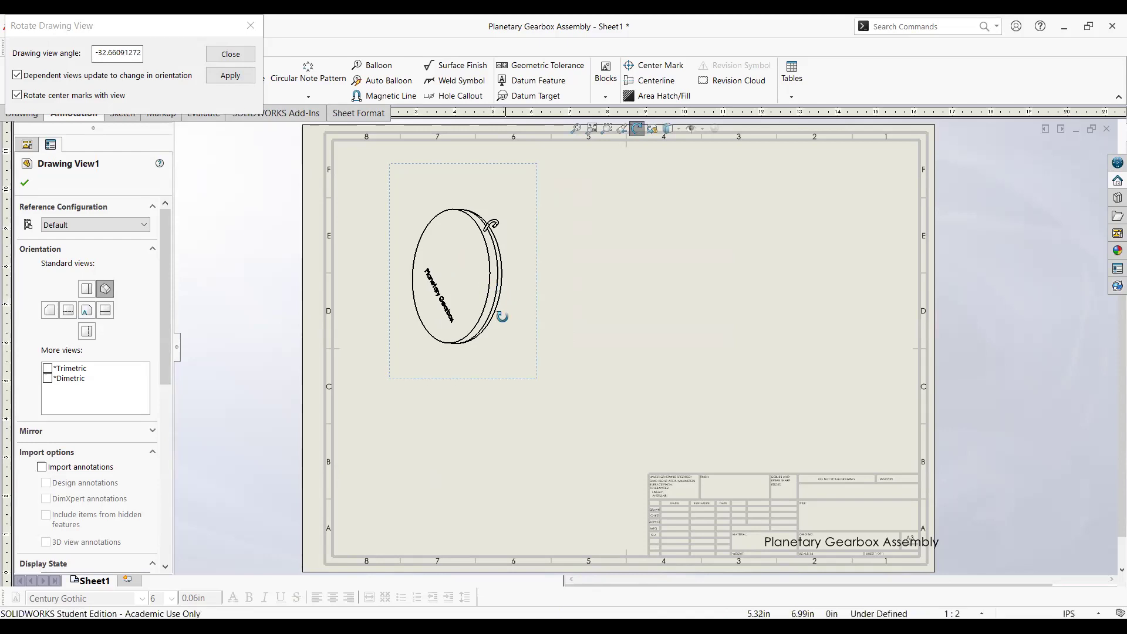
mouse_move(445, 298)
left_mouse_down()
mouse_move(432, 298)
mouse_move(473, 246)
mouse_move(473, 262)
mouse_move(493, 249)
mouse_move(476, 259)
mouse_move(481, 276)
left_mouse_up()
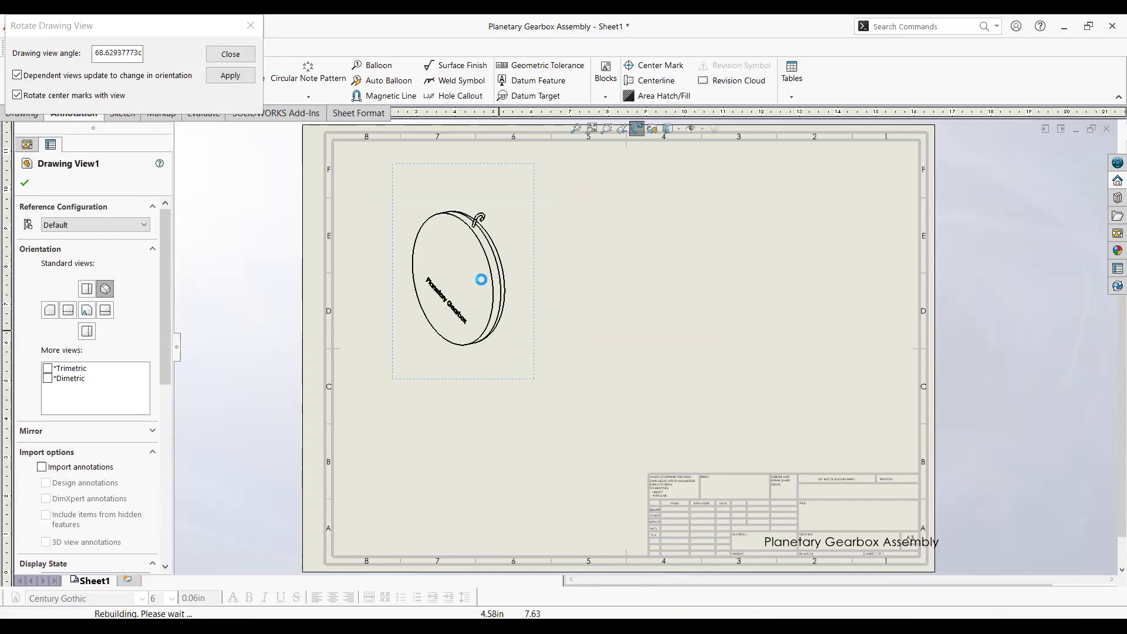
left_click(638, 130)
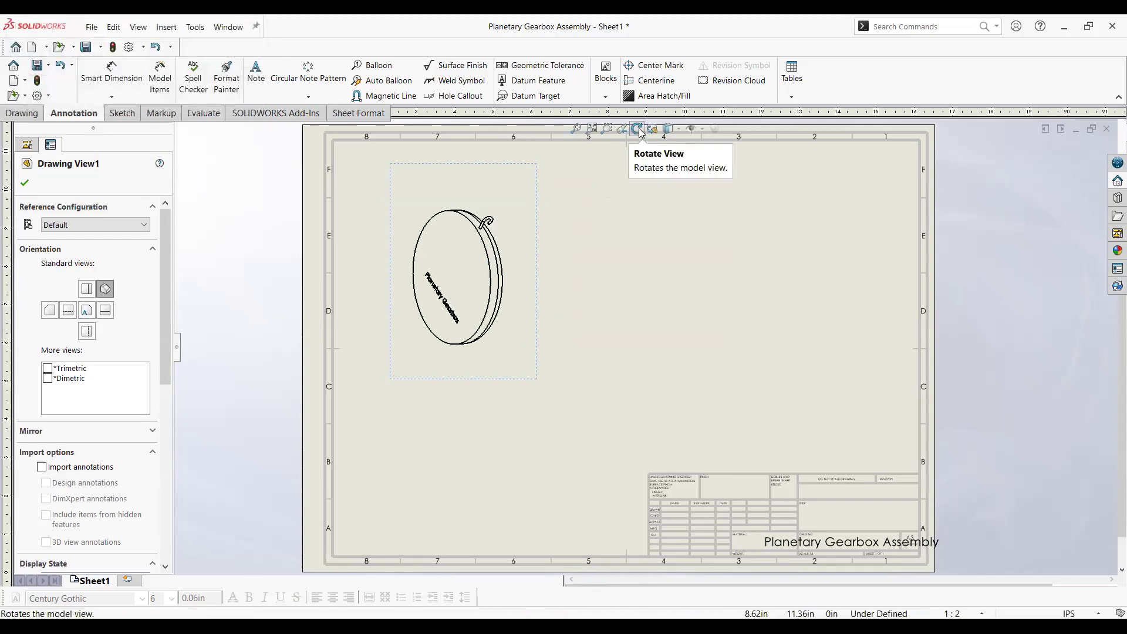
left_click(613, 183)
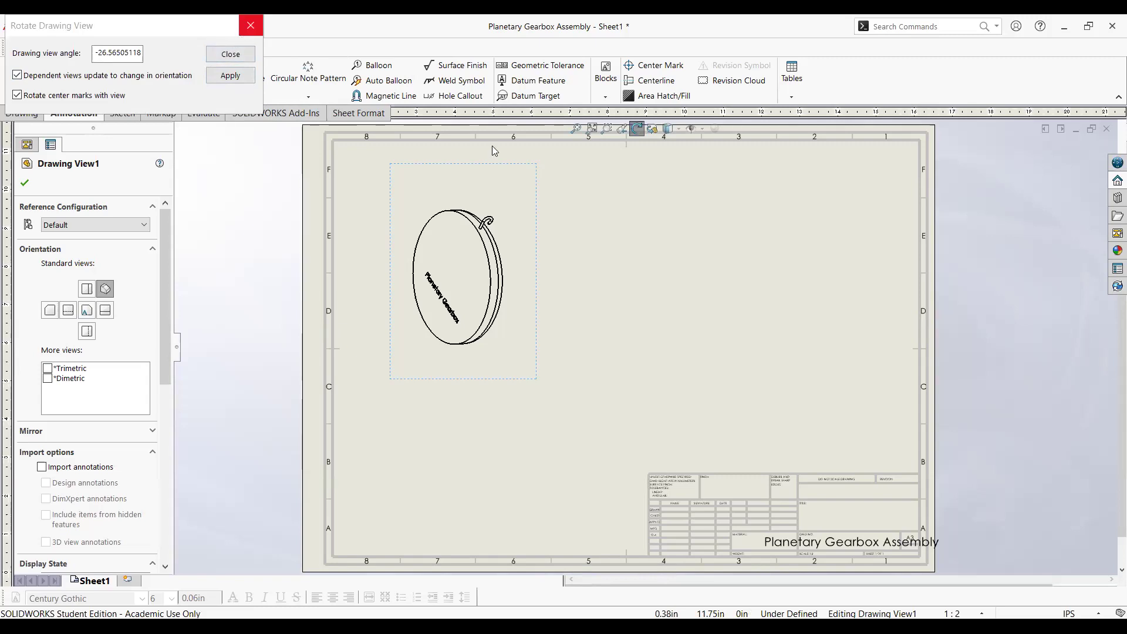
Orbit Drawing View1 in 3D so the sun and planet gears appear face-on
left_click(635, 133)
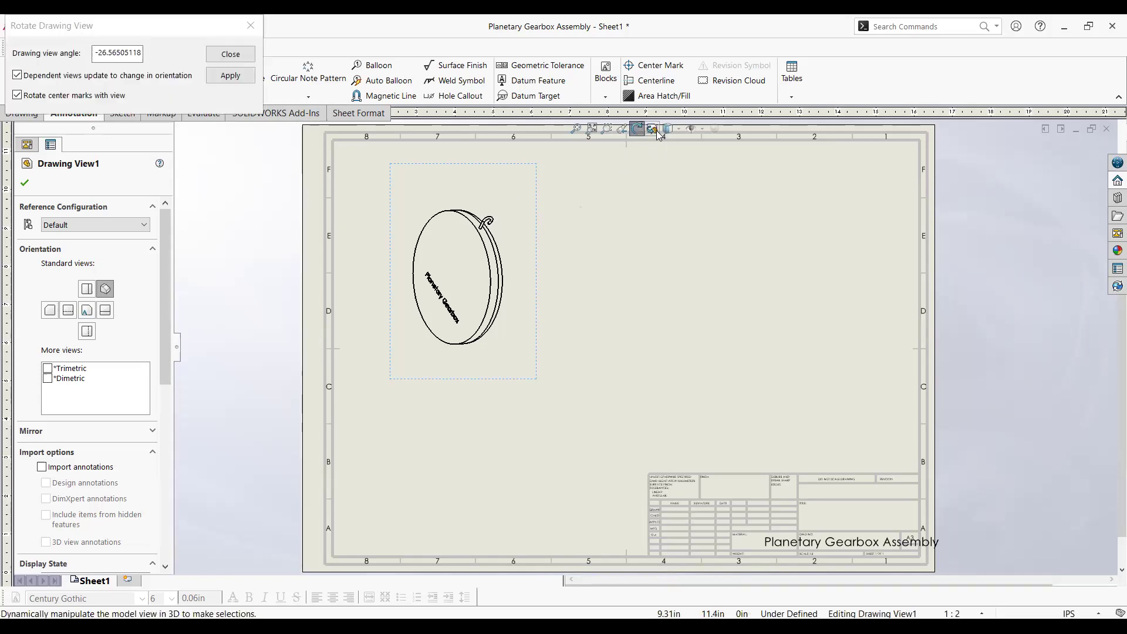
key("Escape")
left_click(519, 300)
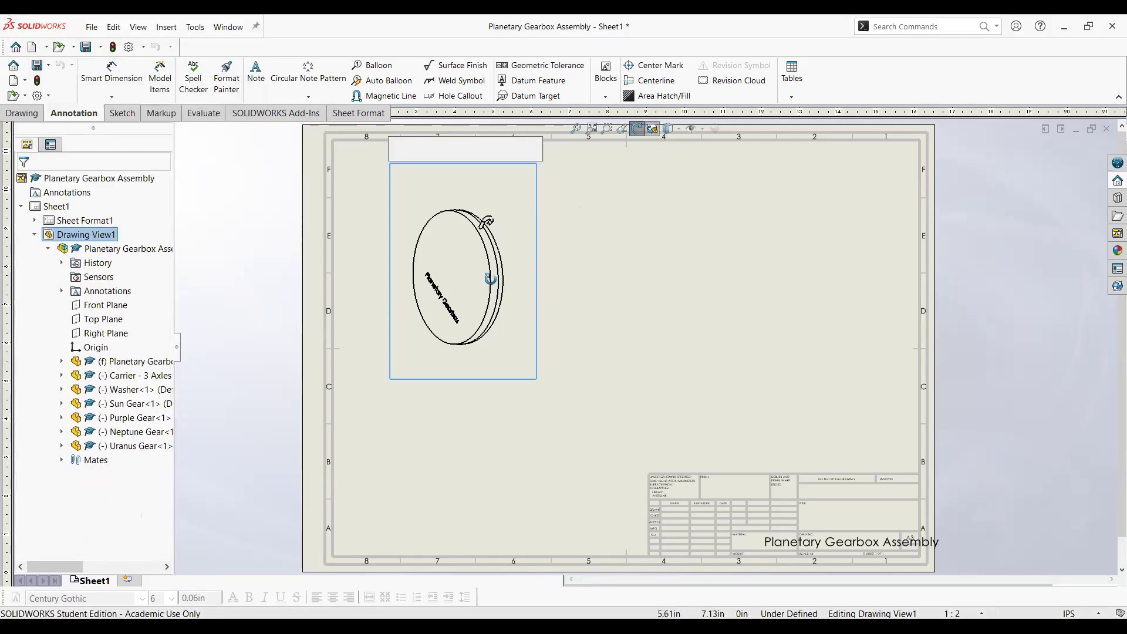
mouse_move(448, 251)
left_mouse_down()
mouse_move(434, 213)
mouse_move(410, 199)
mouse_move(377, 257)
mouse_move(390, 278)
mouse_move(392, 246)
mouse_move(382, 255)
left_mouse_up()
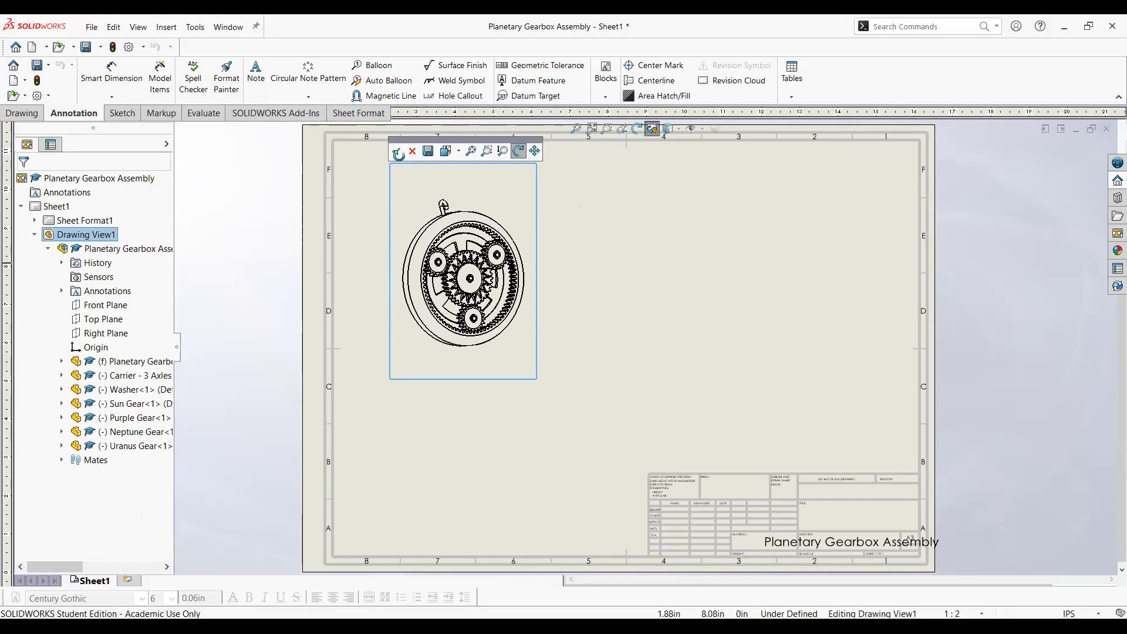
key("Escape")
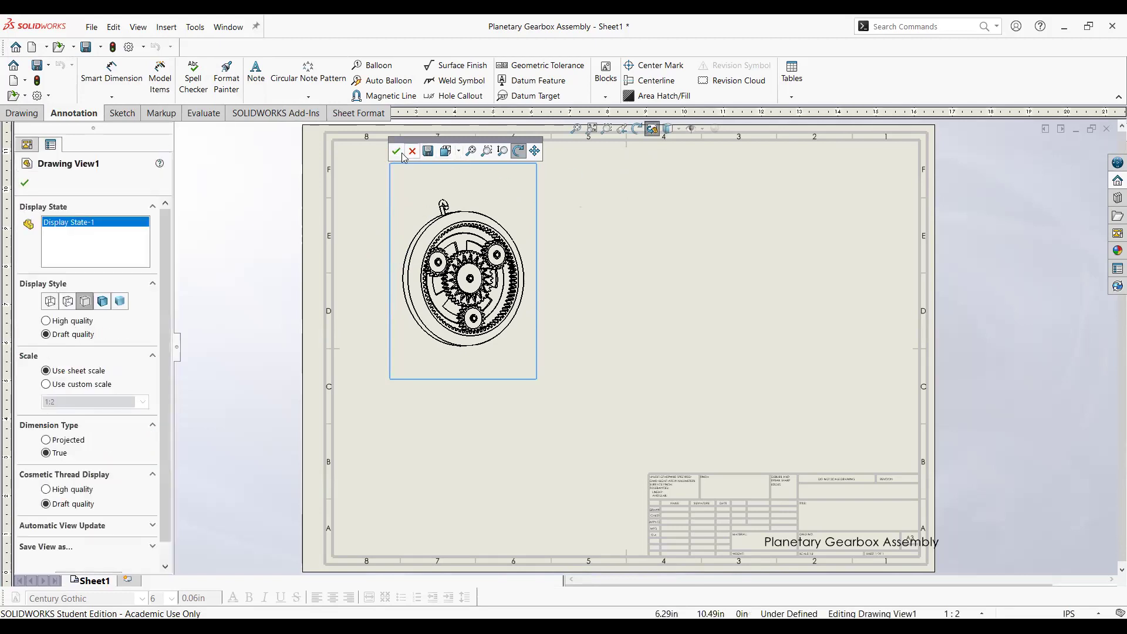
left_click(537, 215)
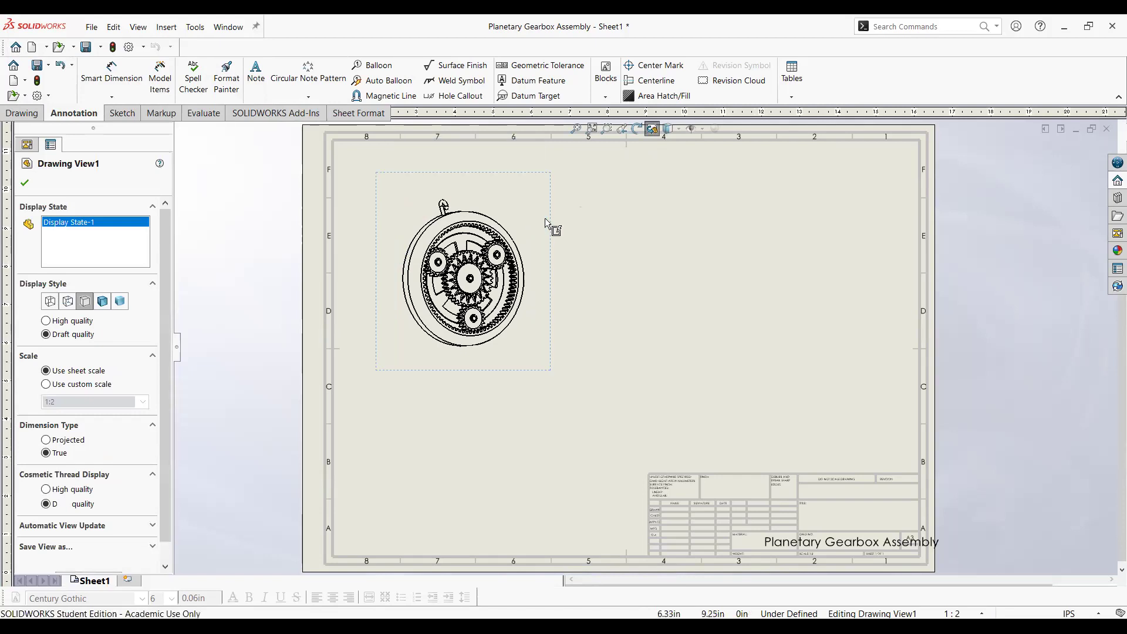
left_click(592, 226)
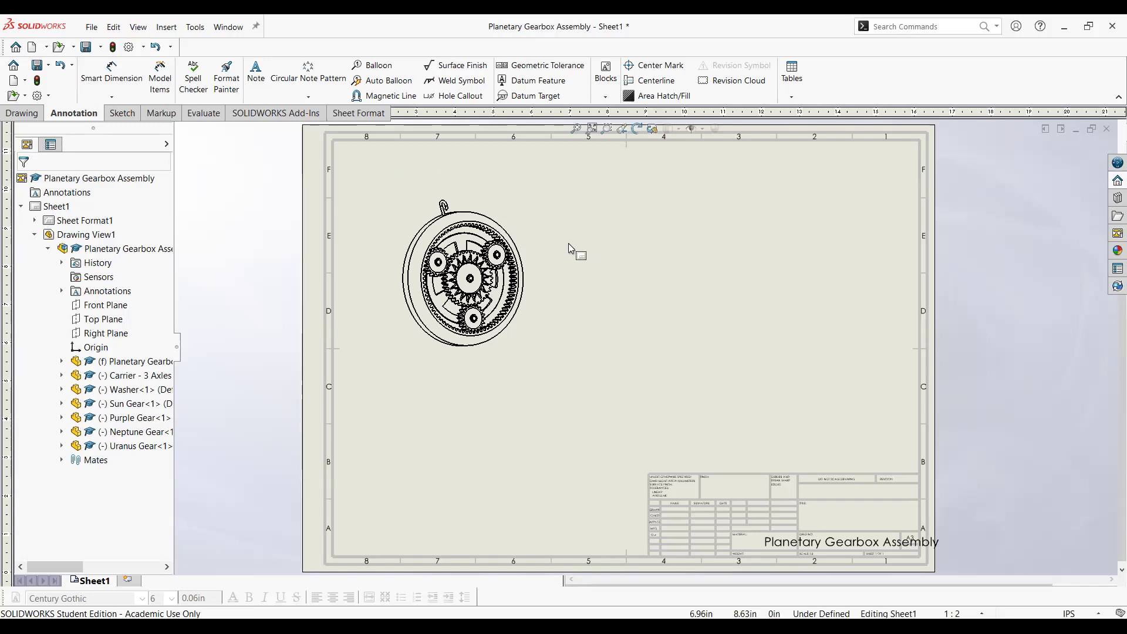
Give Drawing View1 a custom 1:1 scale and move the enlarged view down and right
left_click(392, 202)
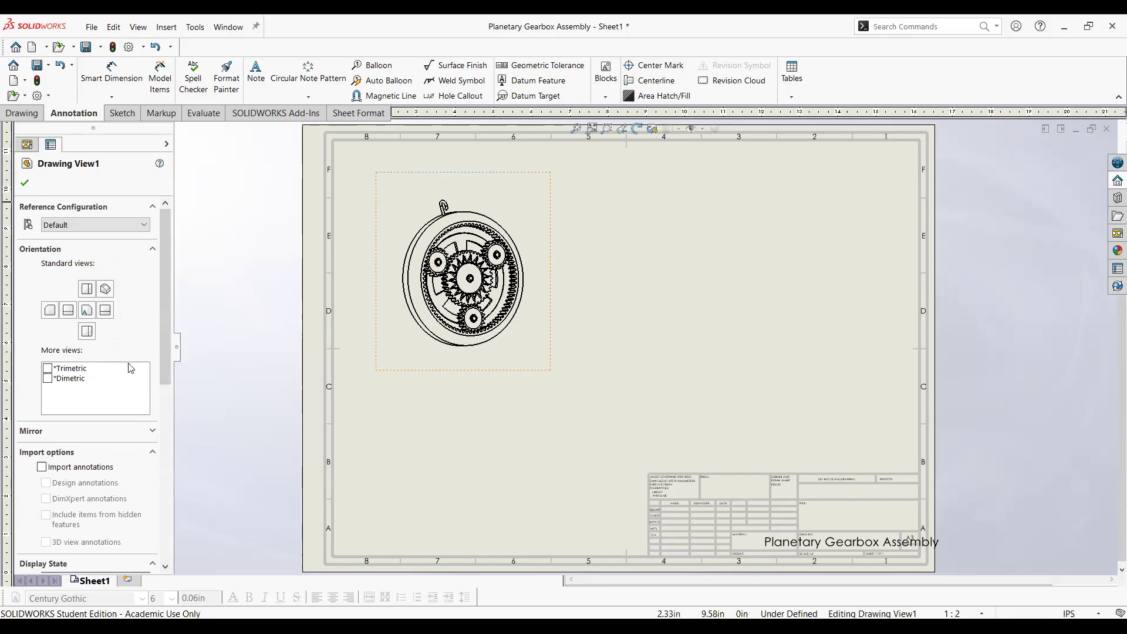
left_click_drag(165, 358, 166, 376)
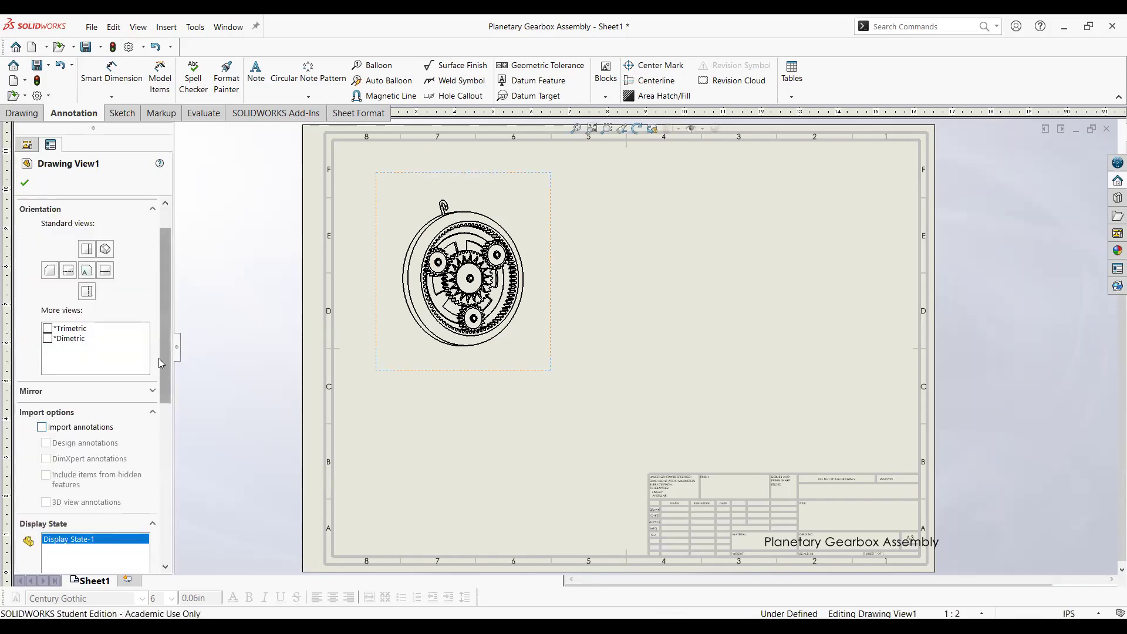
scroll(120, 423, "down", 5)
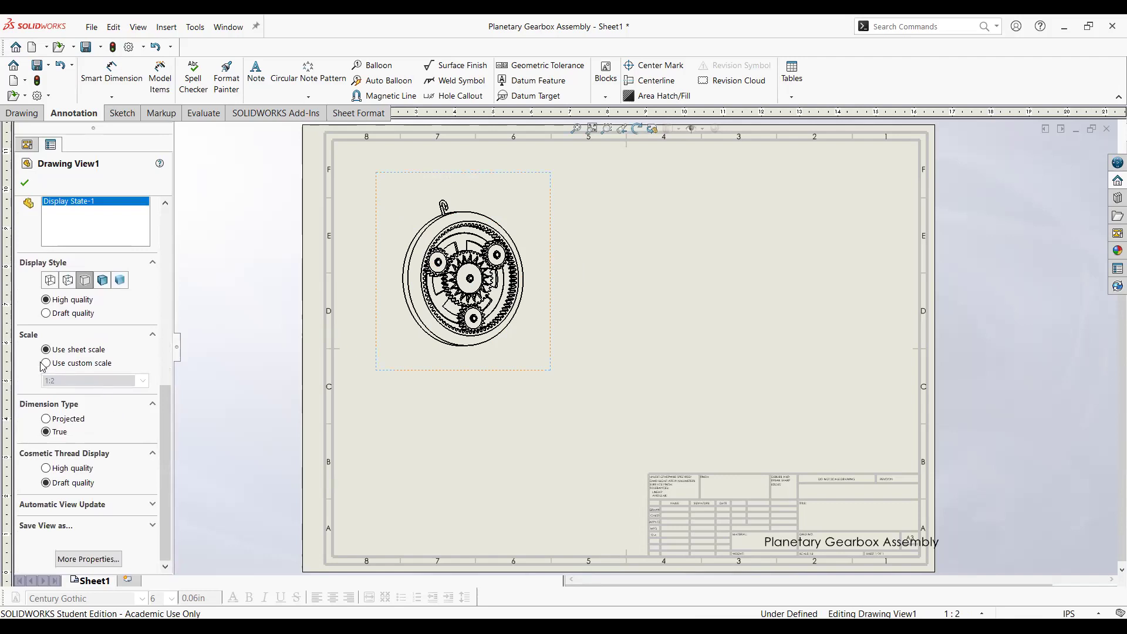
left_click(45, 363)
left_click(143, 381)
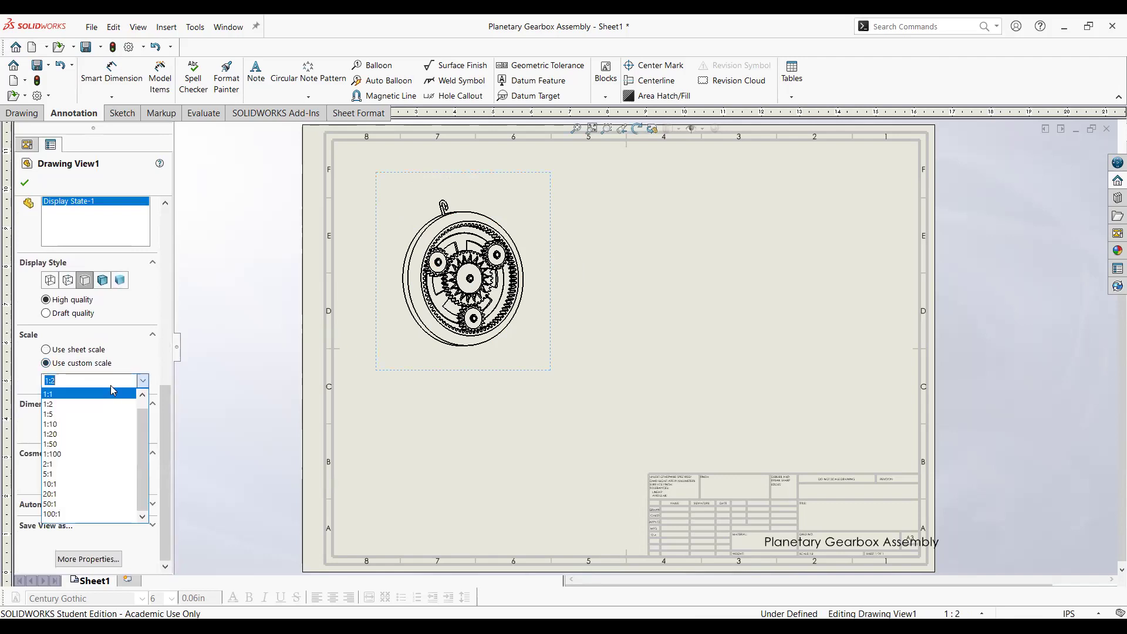
key("Escape")
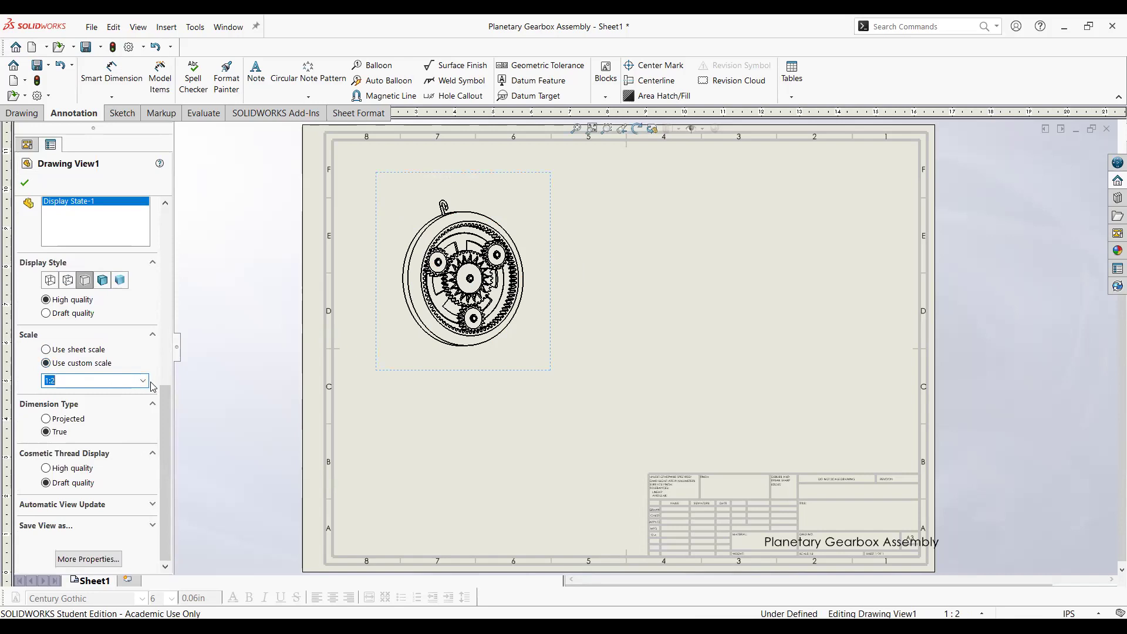
left_click(143, 380)
left_click(124, 395)
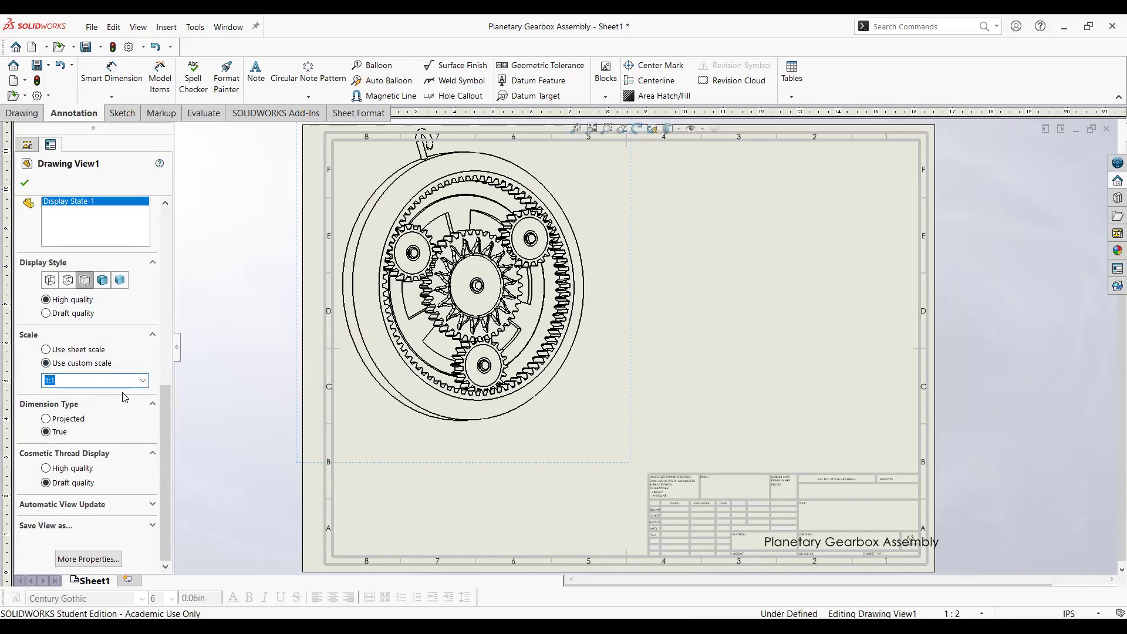
left_click_drag(631, 386, 669, 427)
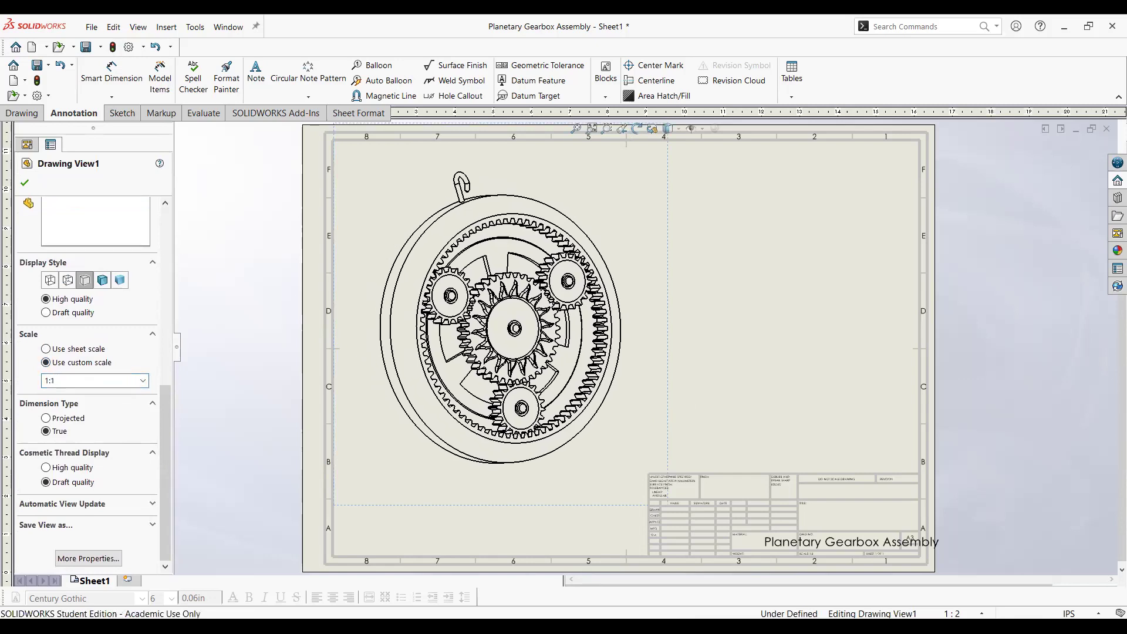
left_click(24, 184)
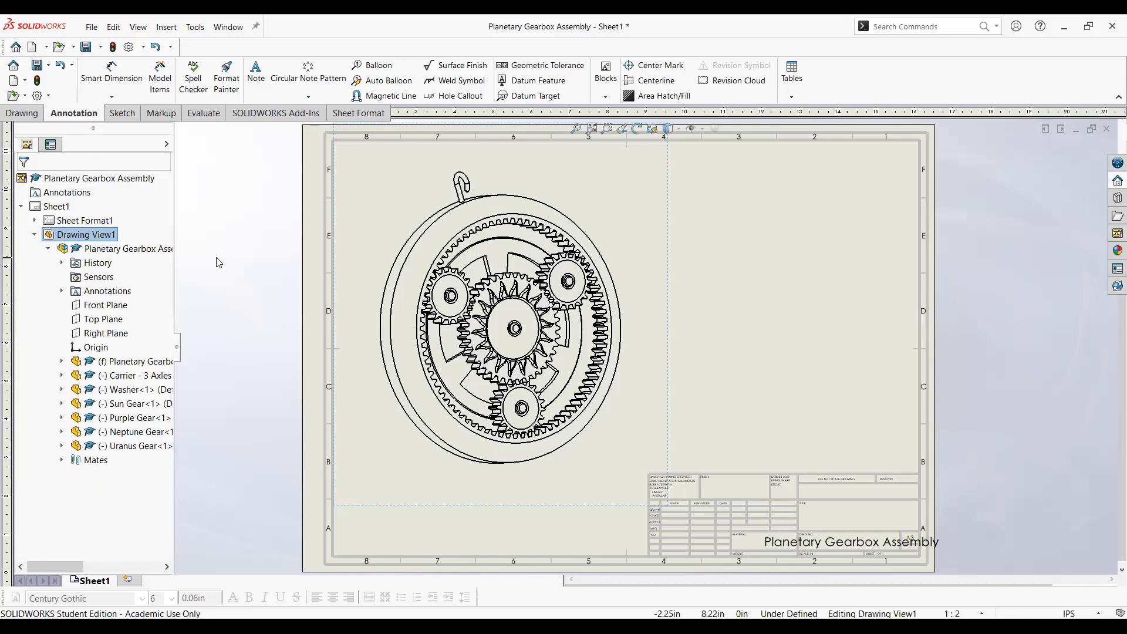
Insert a bill of materials for the gear view, listing seven parts, at the upper right
left_click(239, 260)
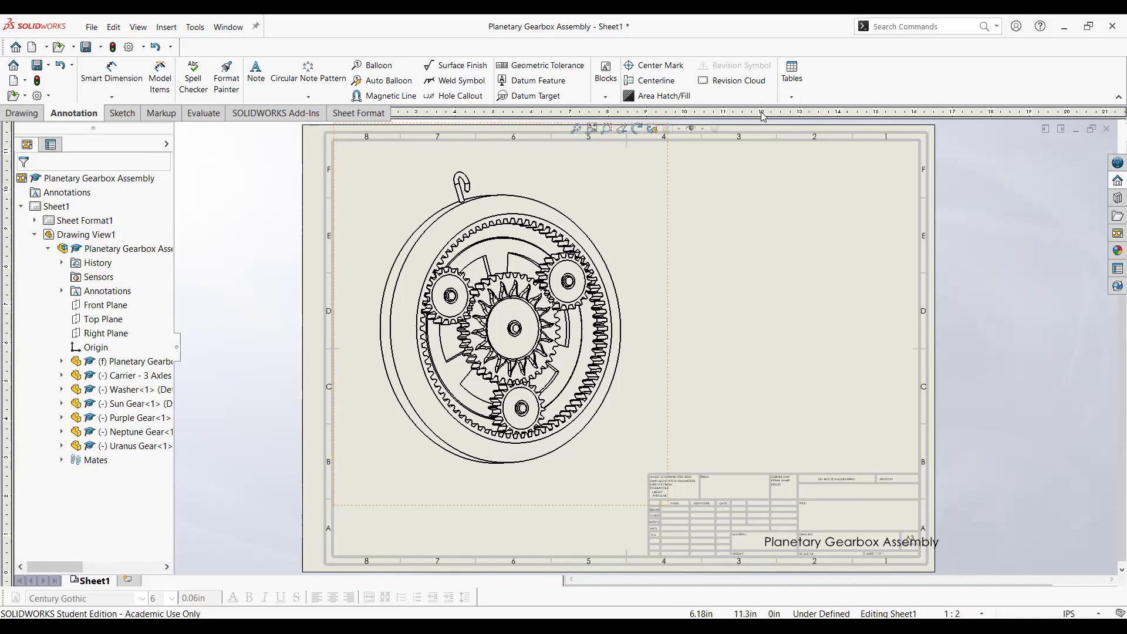
left_click(794, 96)
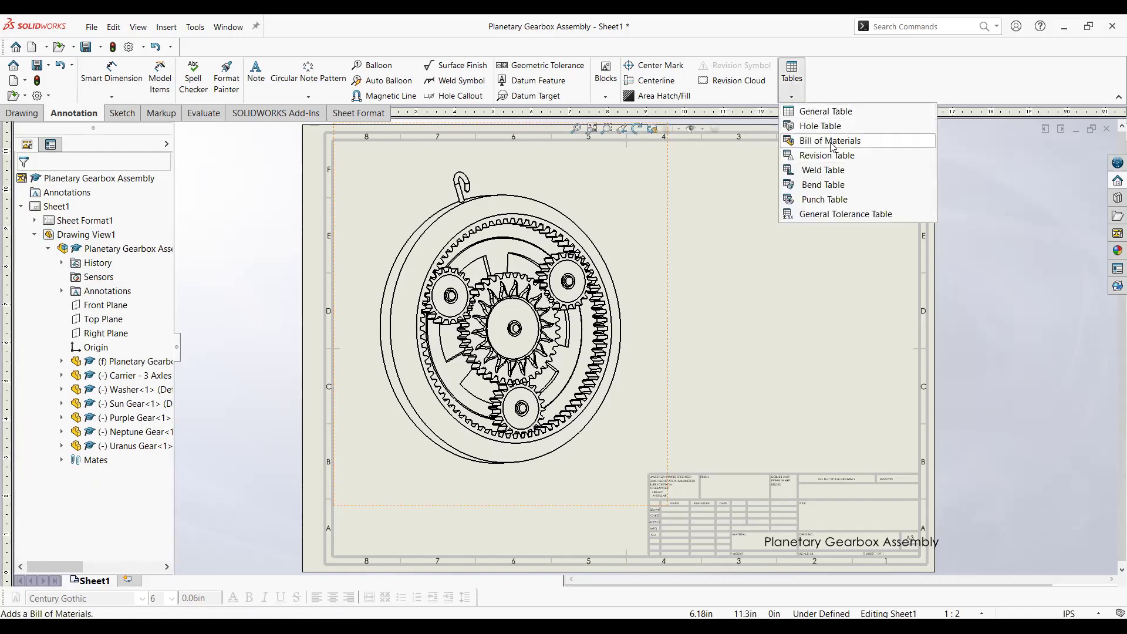
left_click(831, 142)
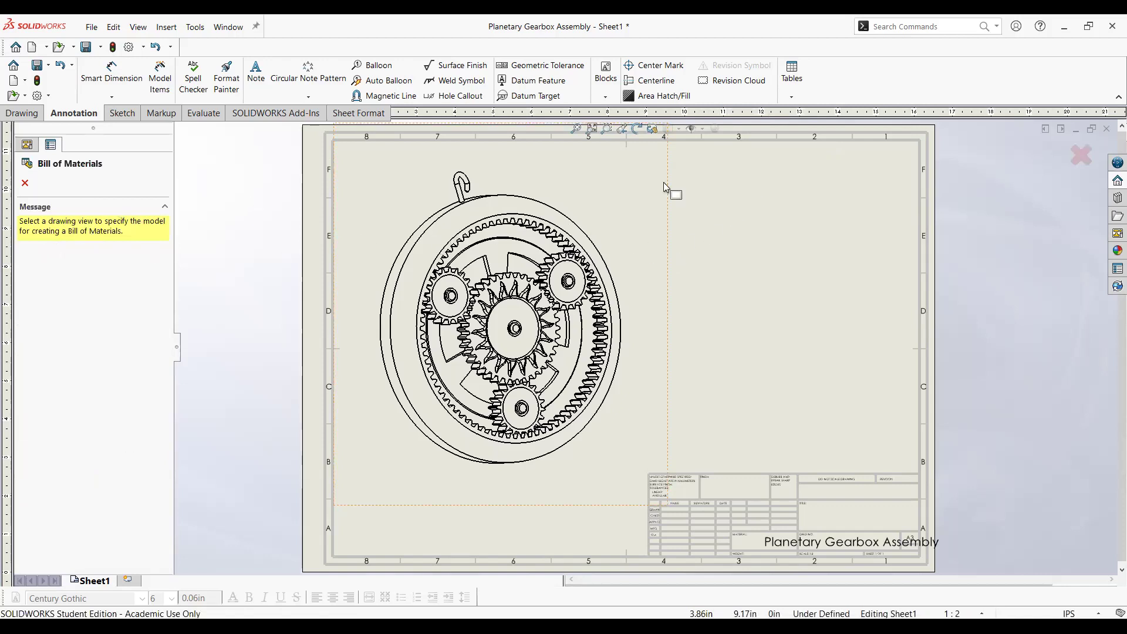
left_click(698, 197)
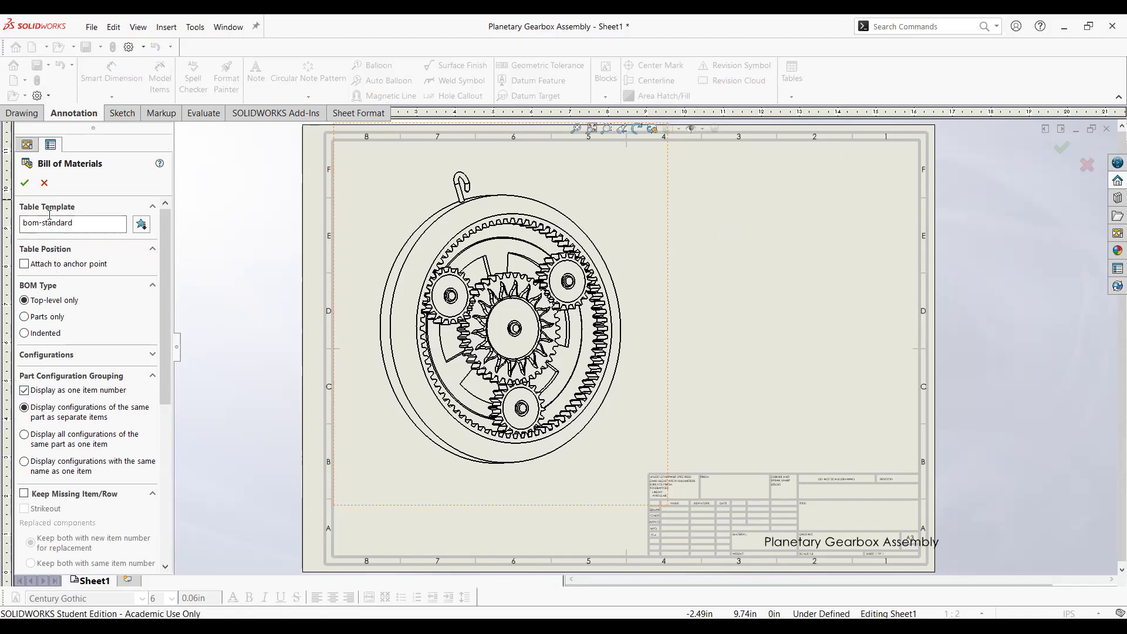
scroll(53, 305, "down", 5)
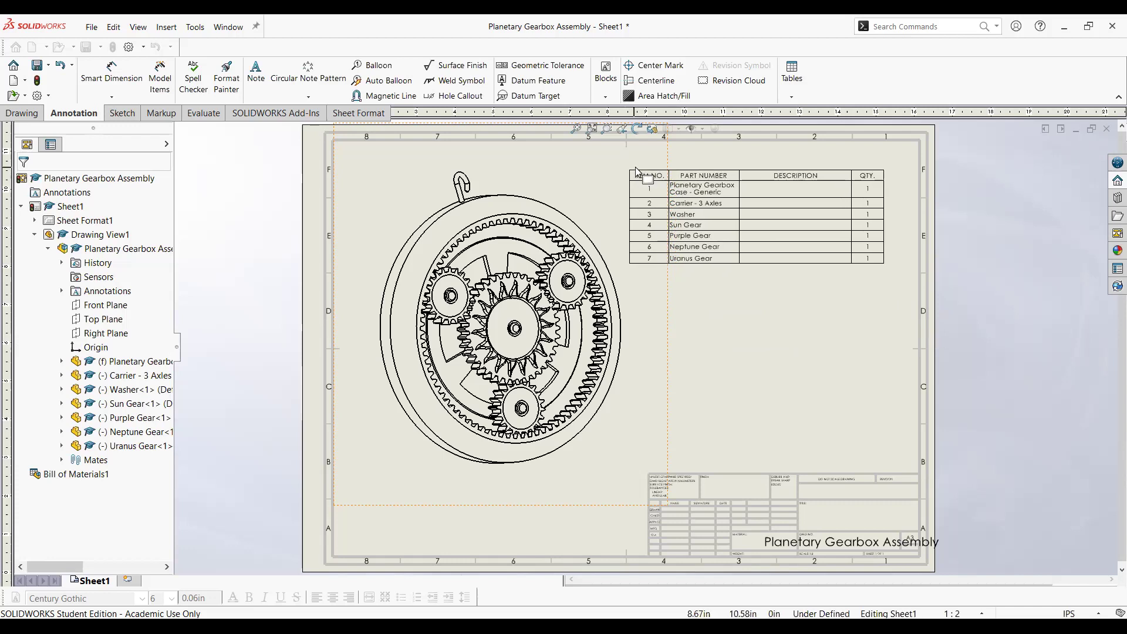
Place the seven-item bill of materials at the sheet's upper right, then deselect it
left_click(636, 169)
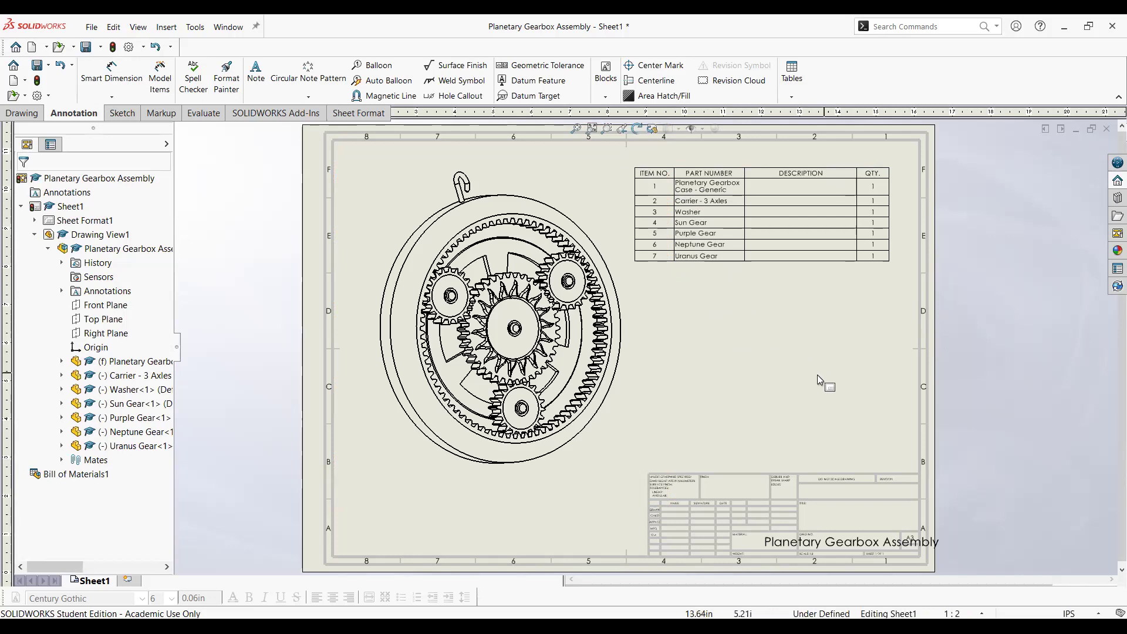
key("f")
scroll(805, 371, "down", 1)
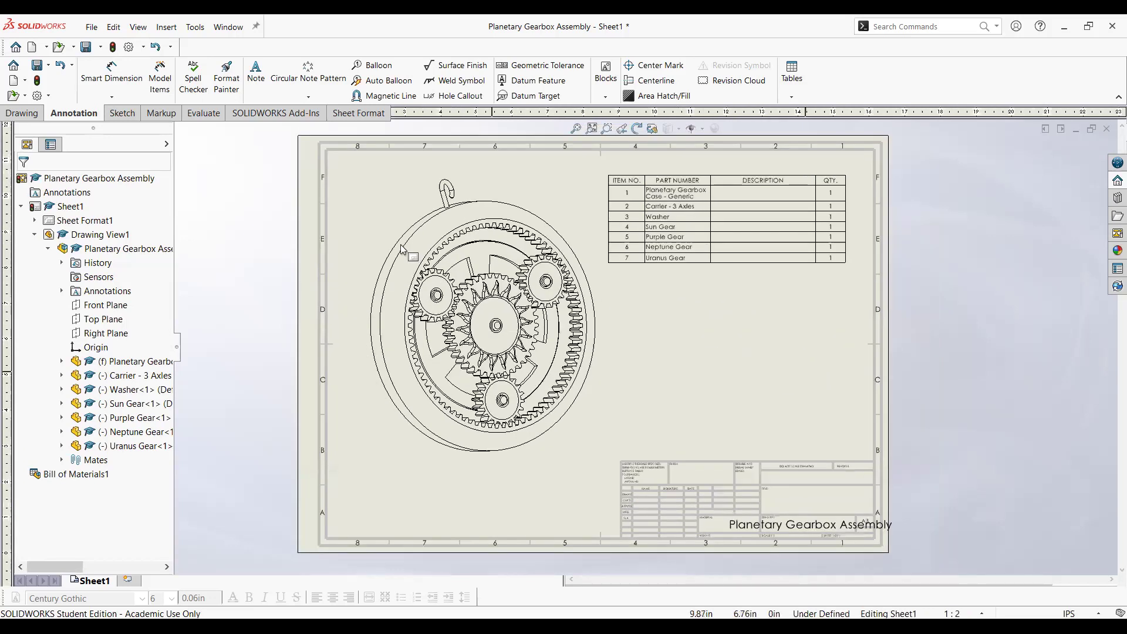
scroll(406, 253, "down", 2)
left_click(704, 194)
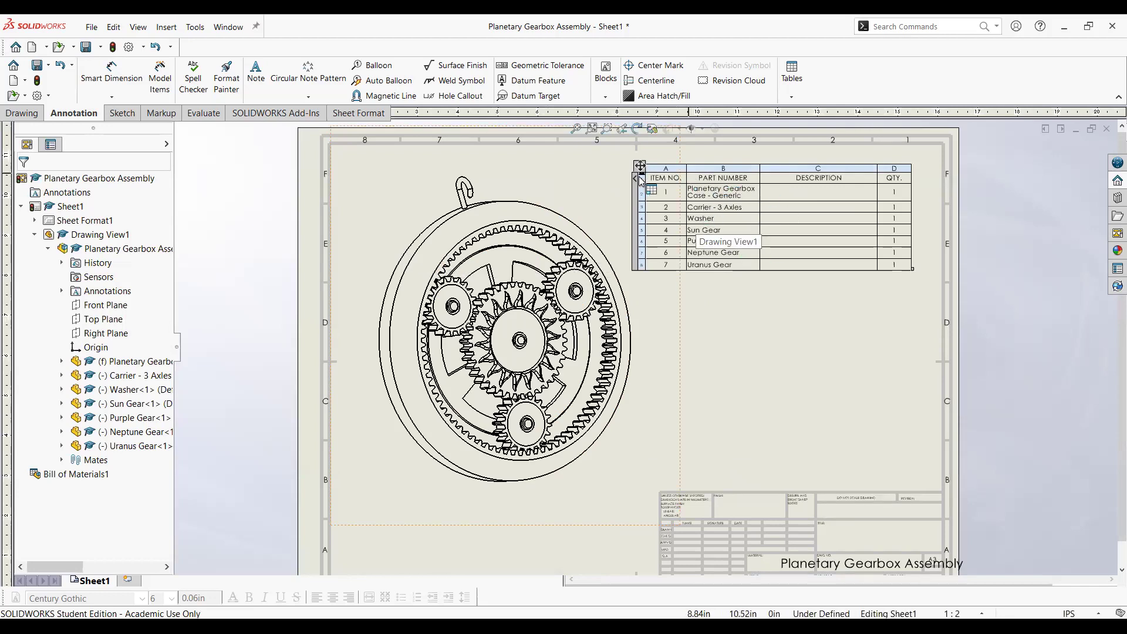
key("Escape")
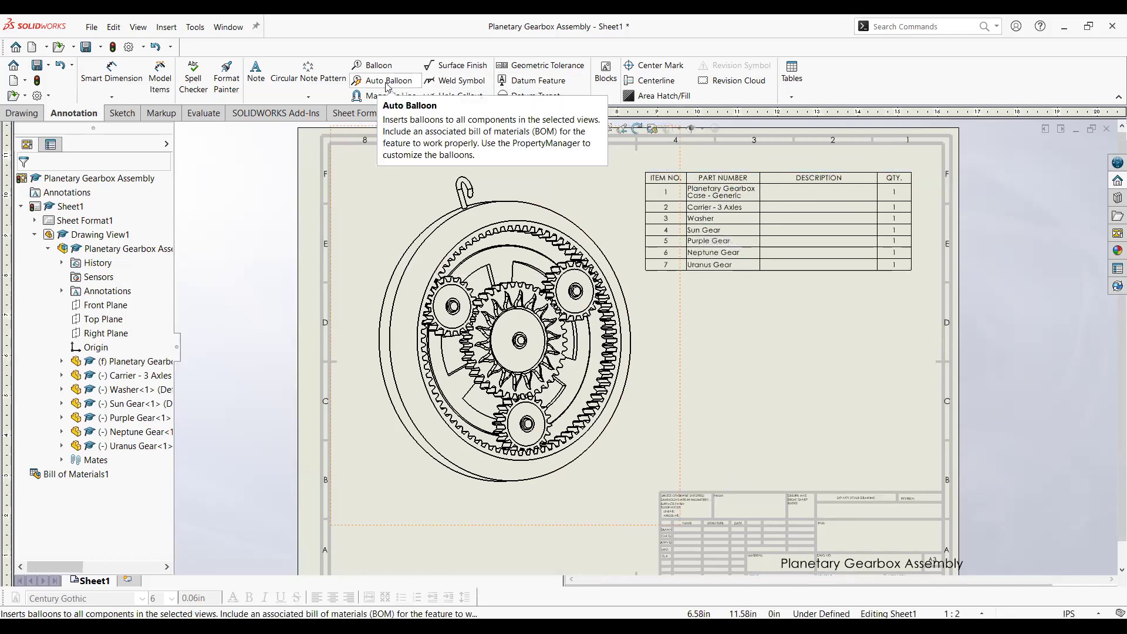
Auto-balloon Drawing View1 so each gearbox component gets a numbered balloon matching the BOM
left_click(387, 81)
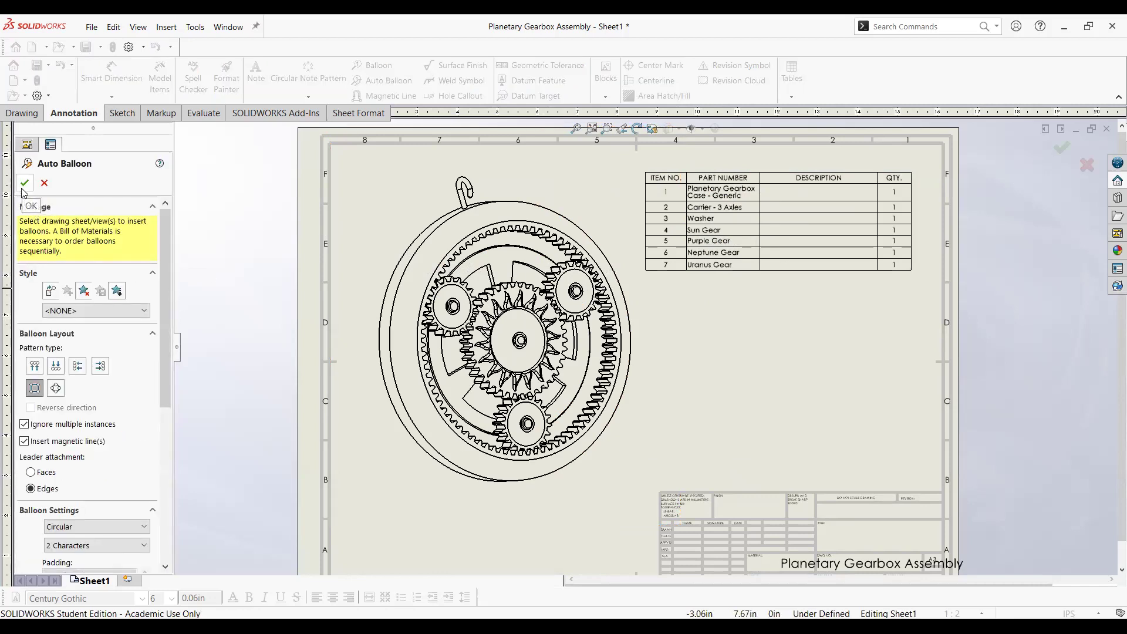
left_click(25, 182)
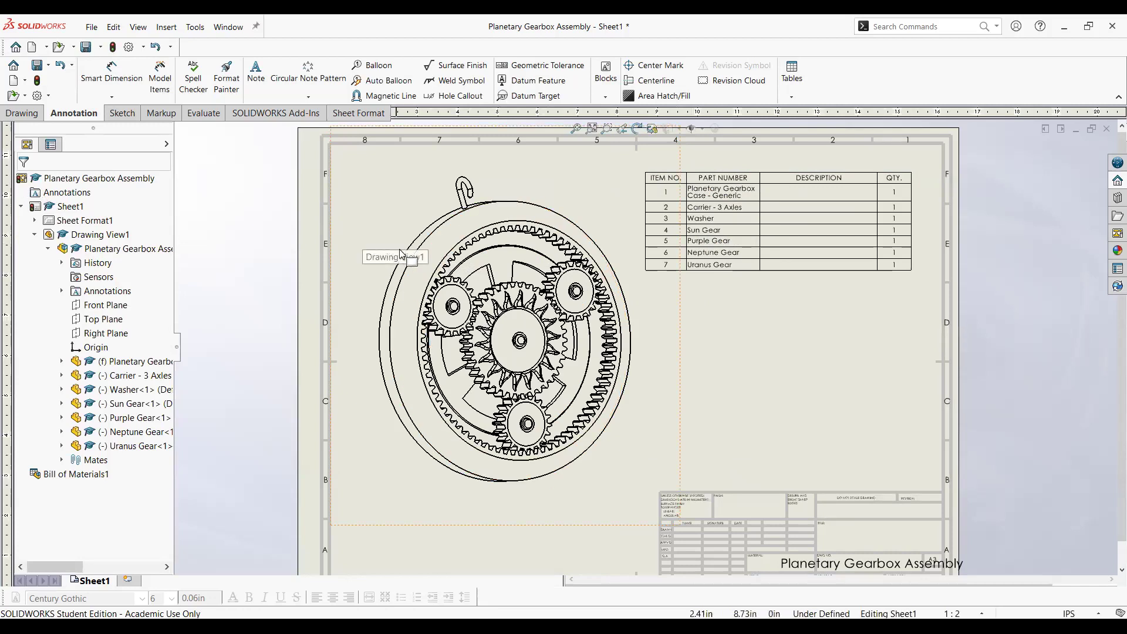
left_click(385, 80)
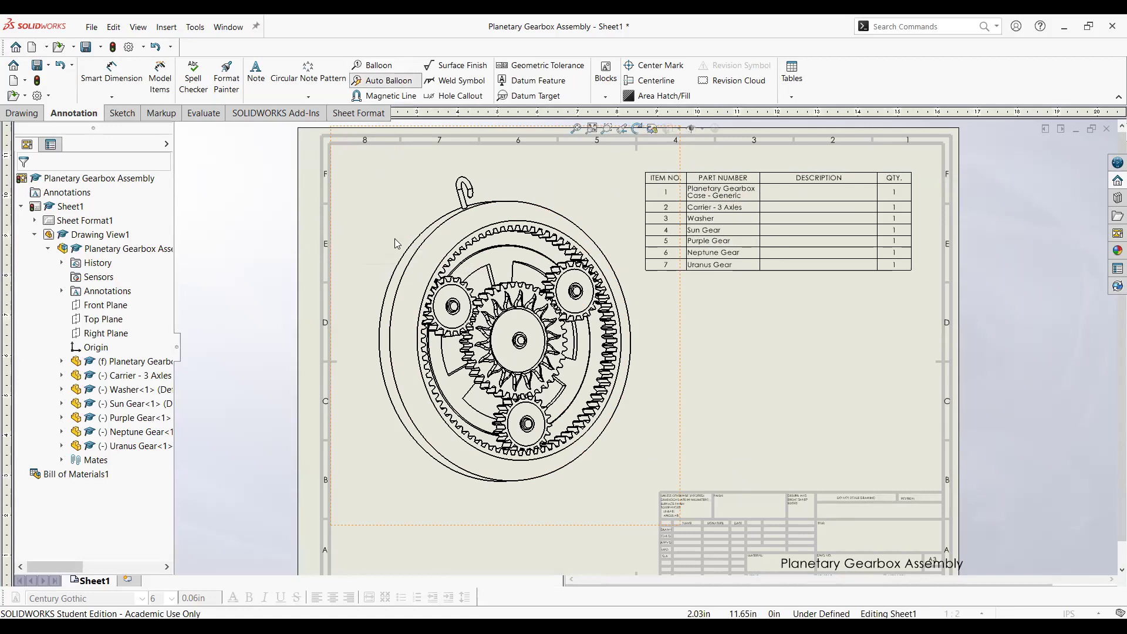
left_click(413, 267)
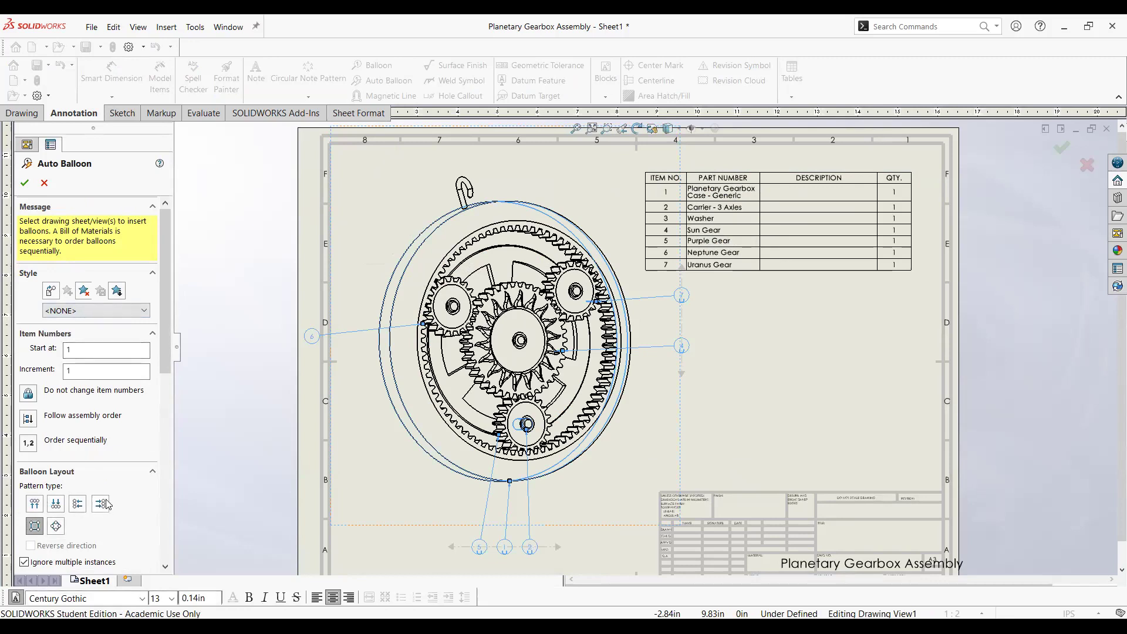
scroll(76, 462, "down", 4)
scroll(53, 414, "up", 4)
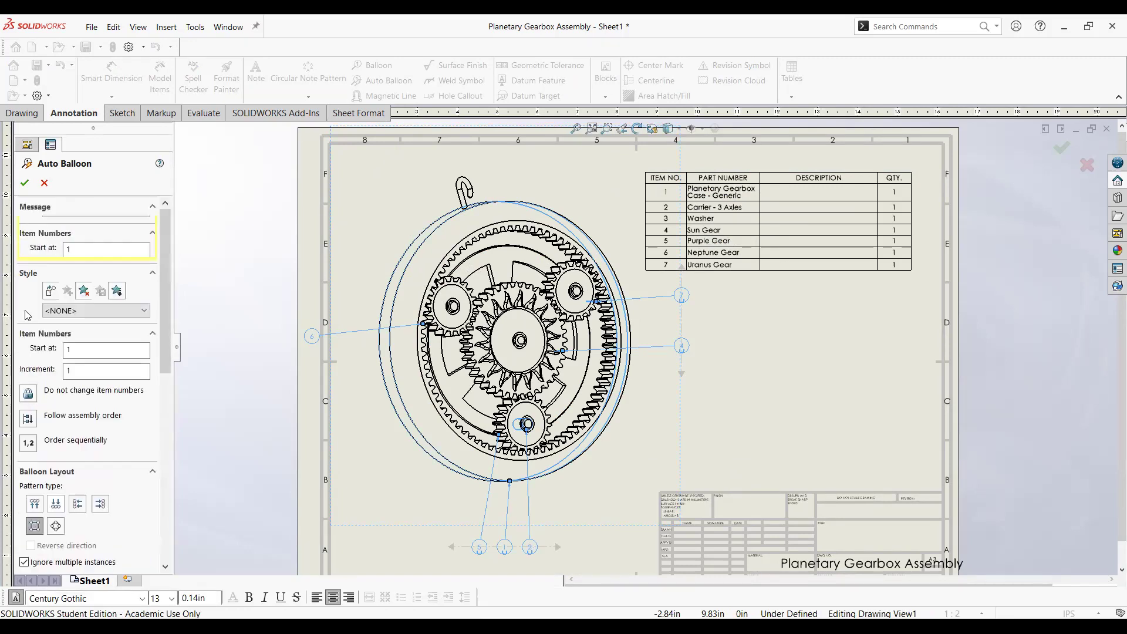
left_click(24, 183)
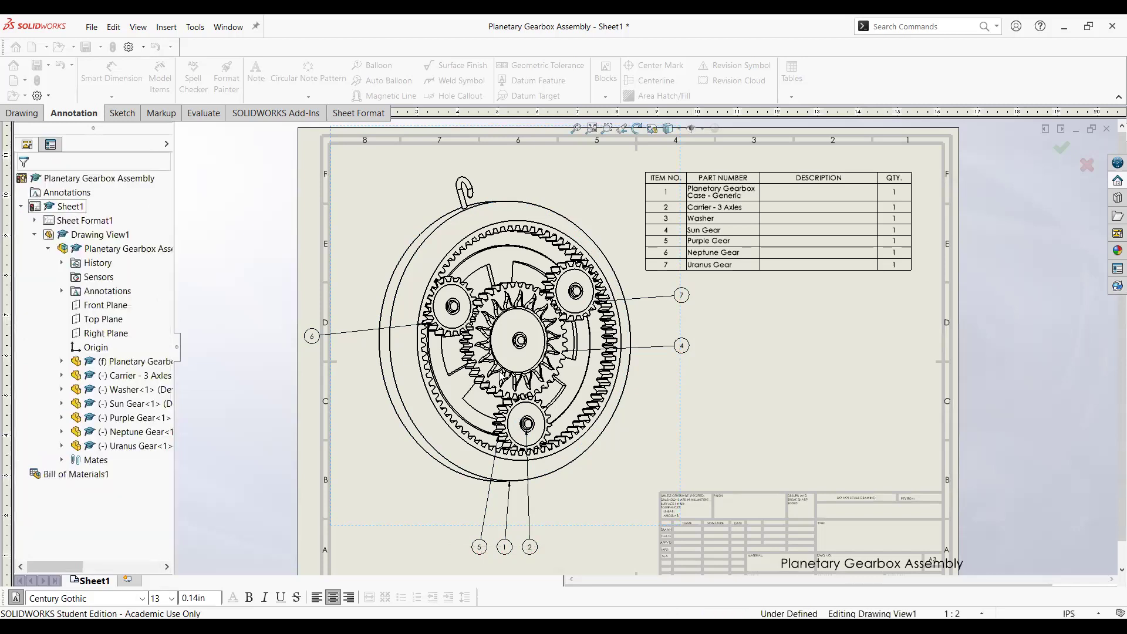
left_click(752, 390)
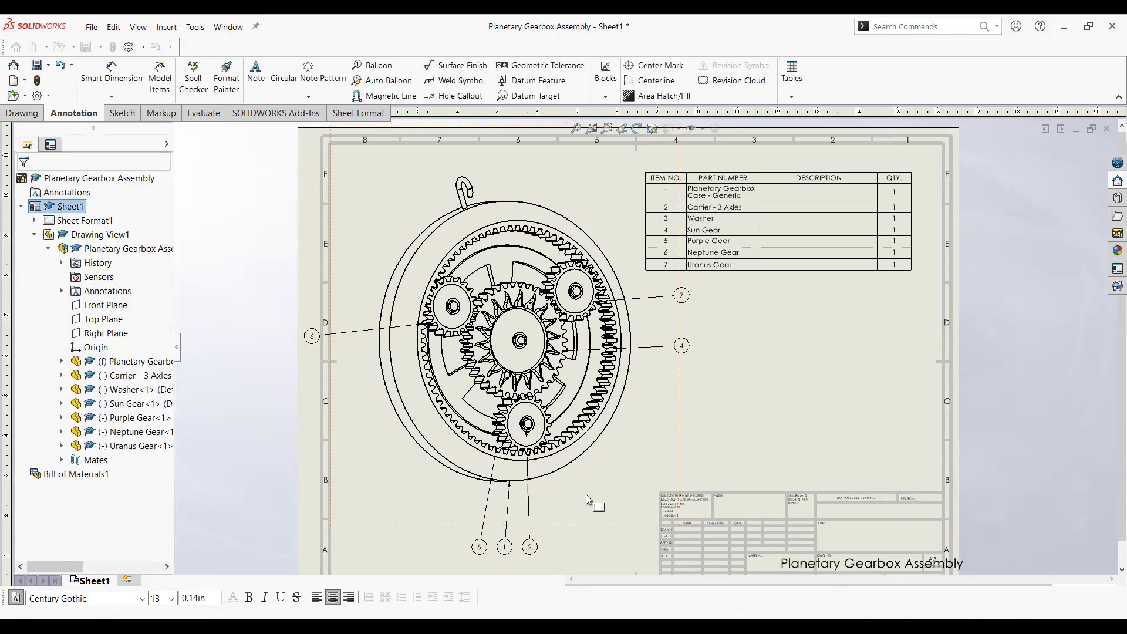
Move balloon 6 up to the gearbox's upper left
left_click(802, 201)
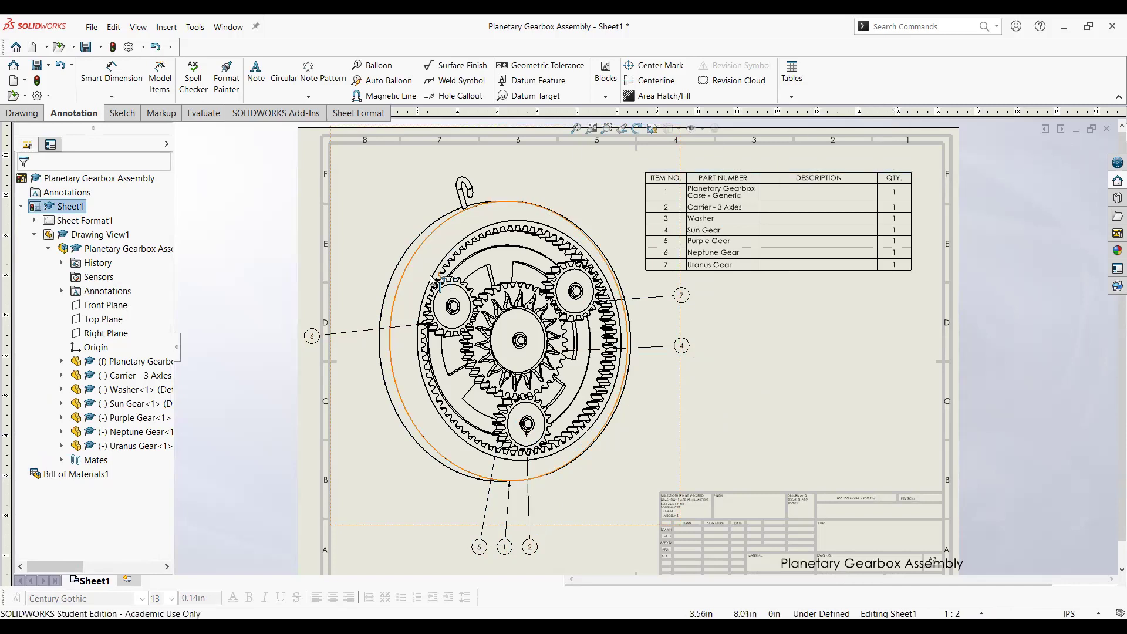
left_click_drag(326, 341, 356, 250)
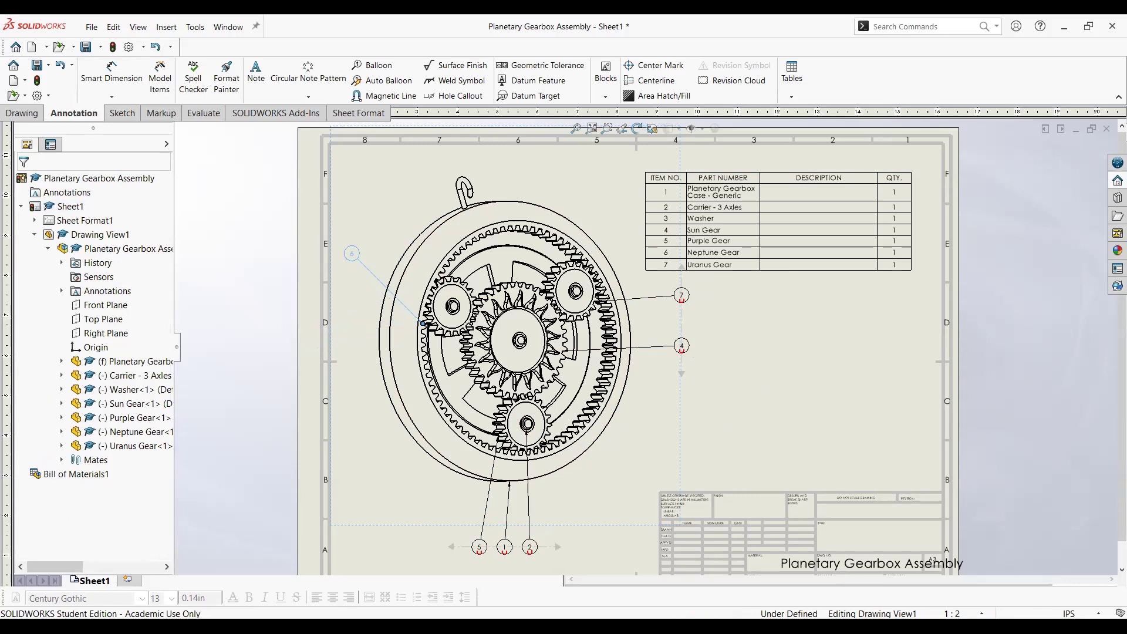
left_click(351, 253)
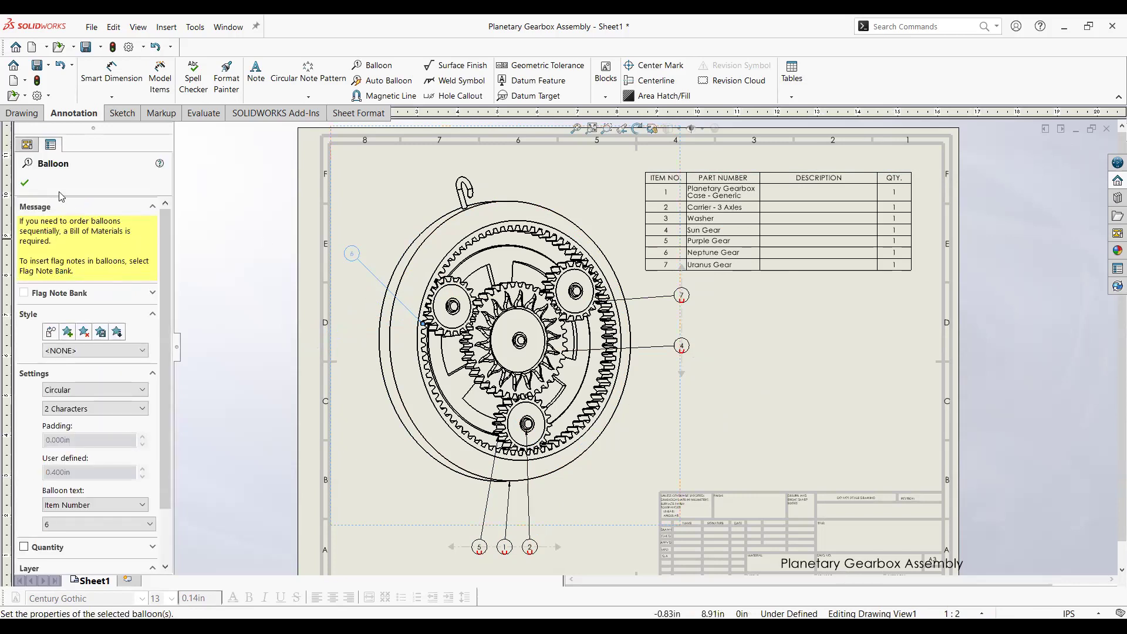
key("Escape")
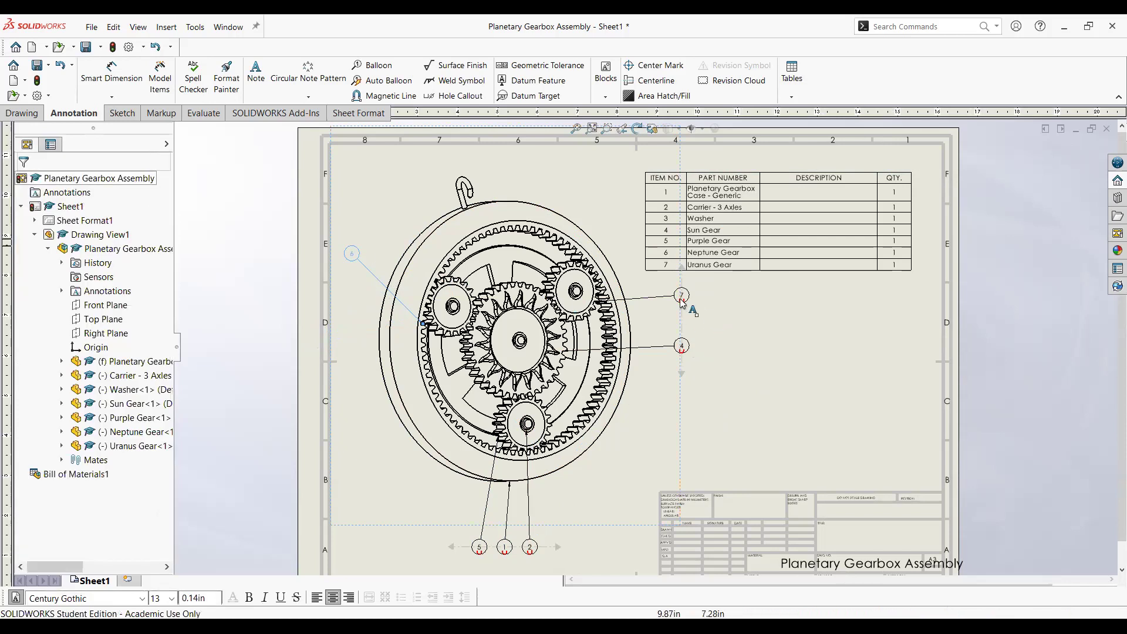
Lower balloon 4, and spread balloons 5 and 2 apart below the gearbox
left_click_drag(690, 352, 681, 373)
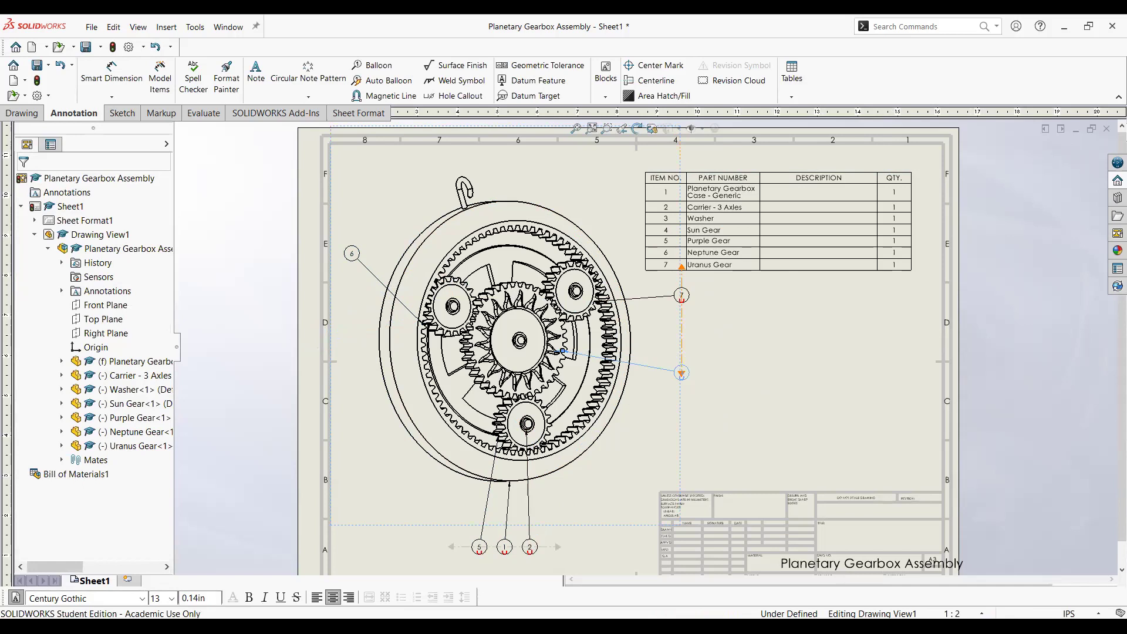
left_click(681, 373)
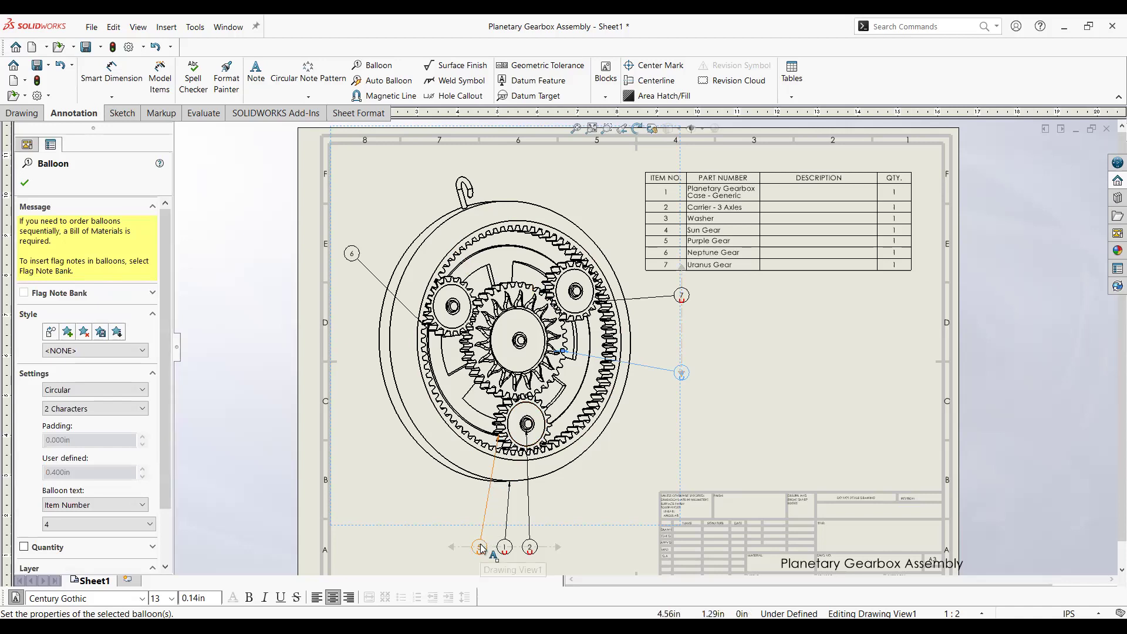
left_click_drag(479, 546, 392, 500)
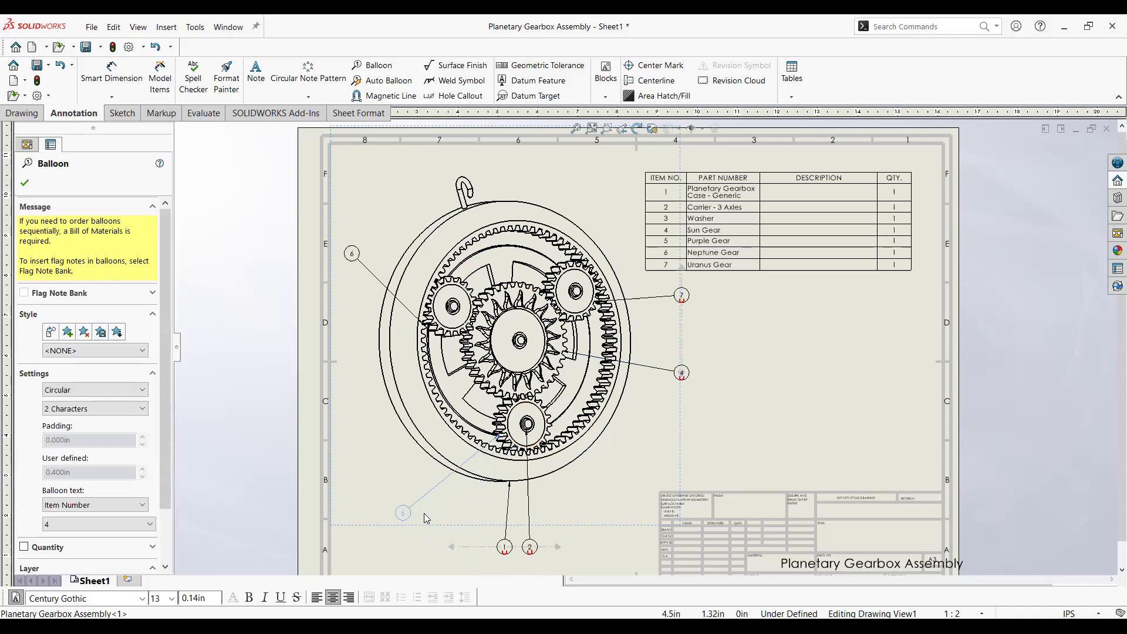
left_click_drag(532, 548, 464, 459)
left_click(616, 505)
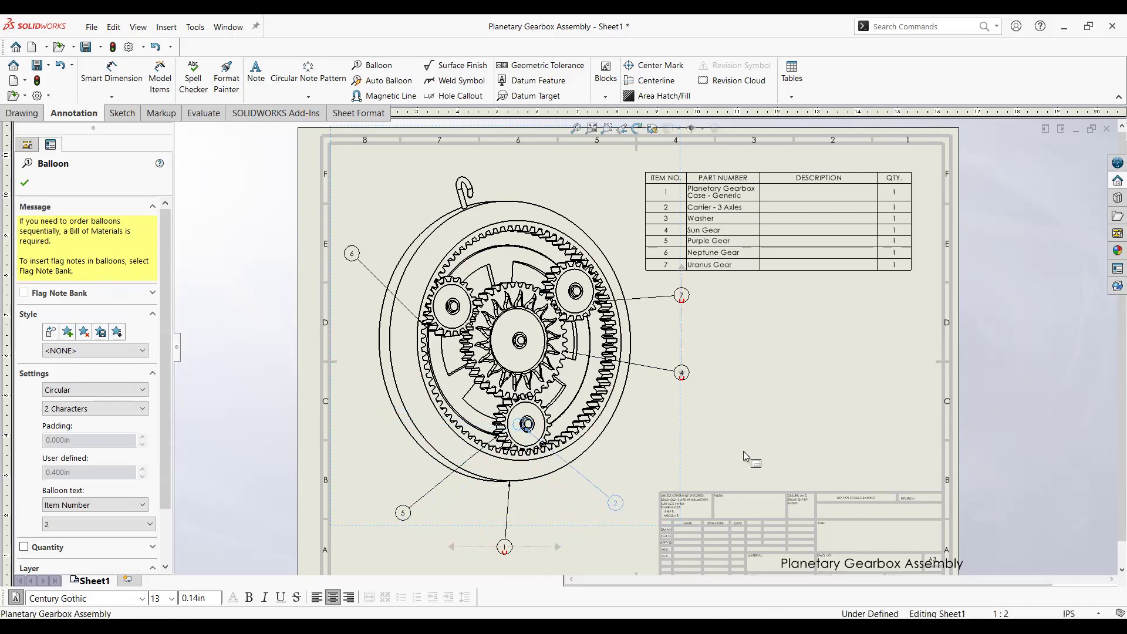
key("Escape")
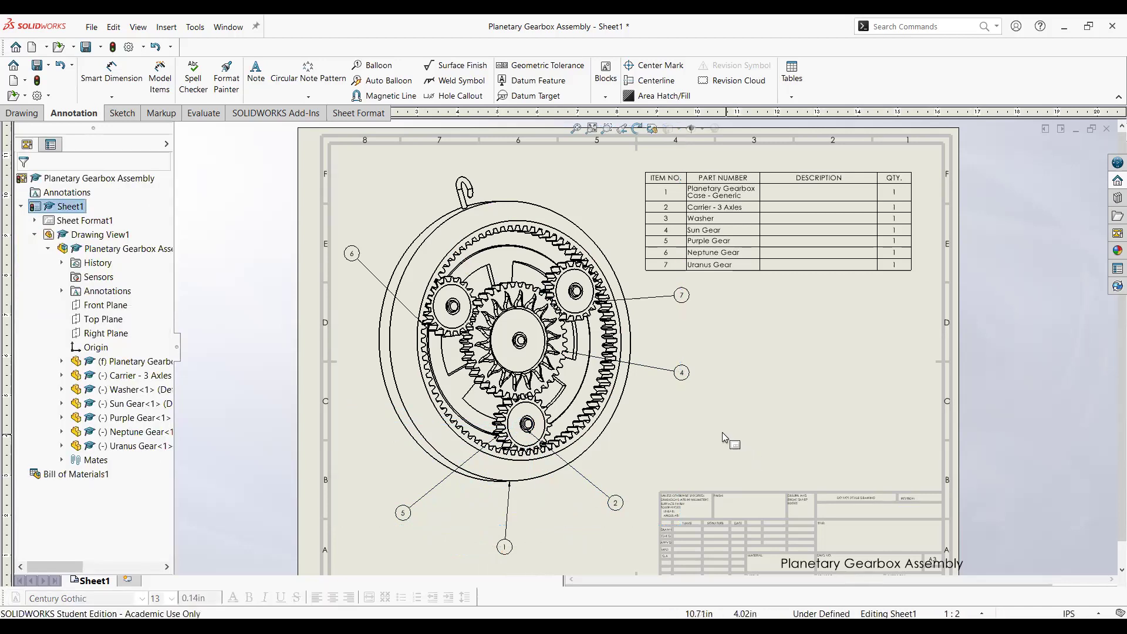
left_click(684, 265)
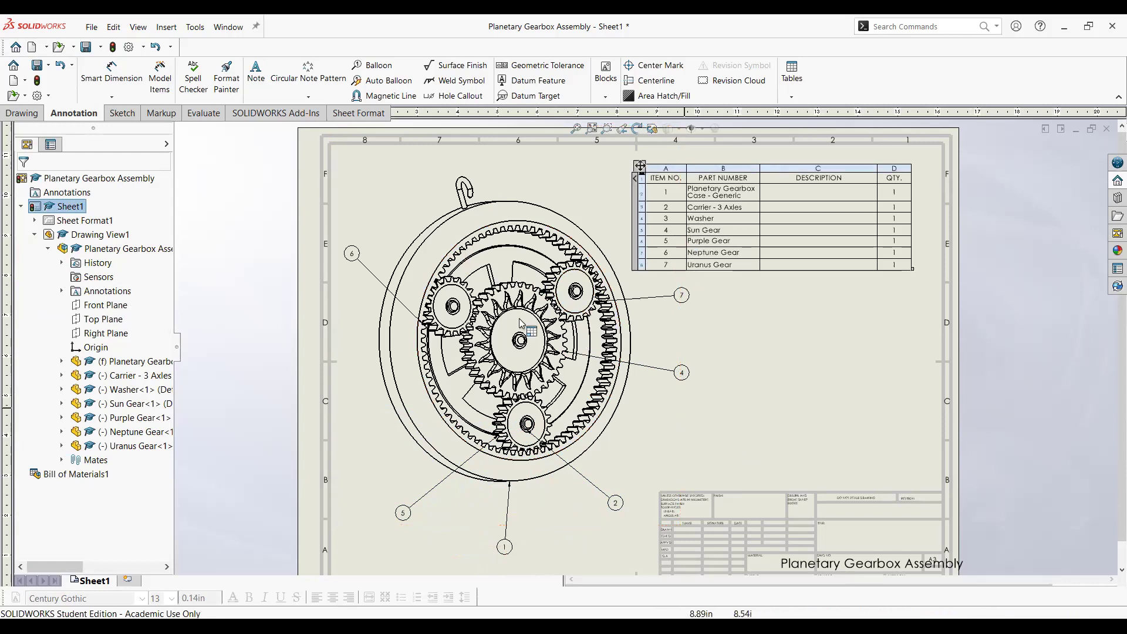
key("Escape")
key("f")
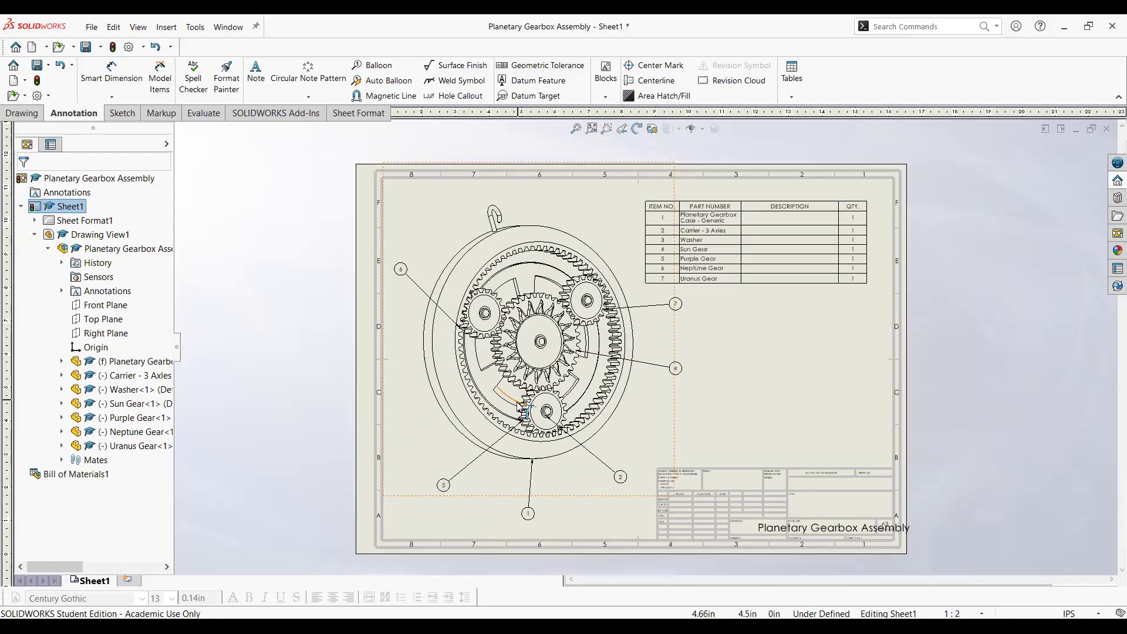
key("f")
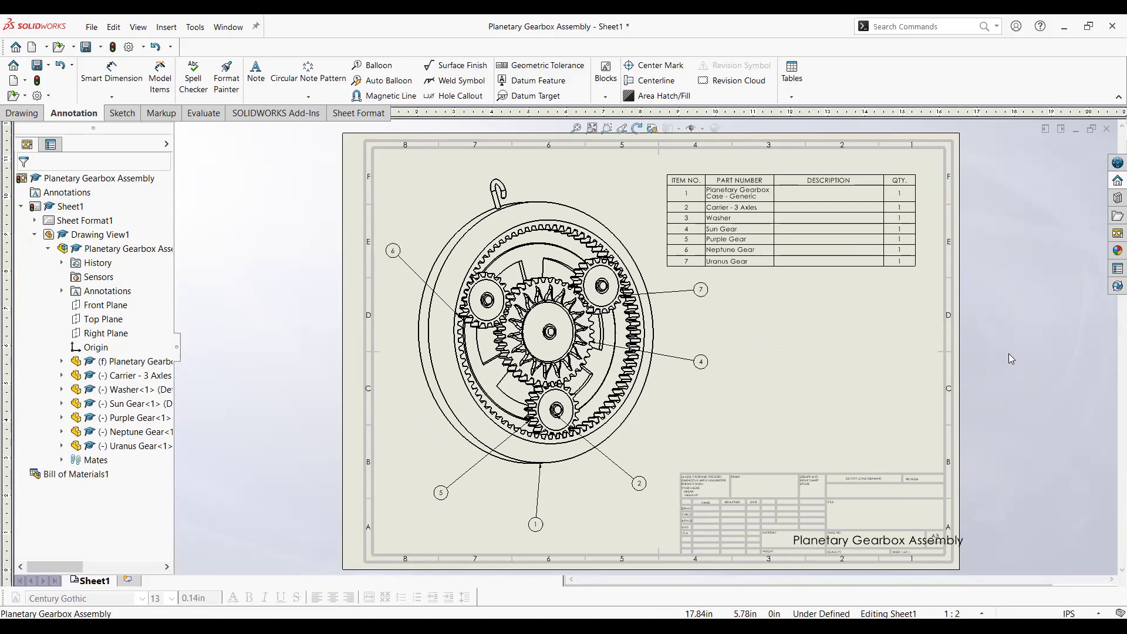
double_click(836, 194)
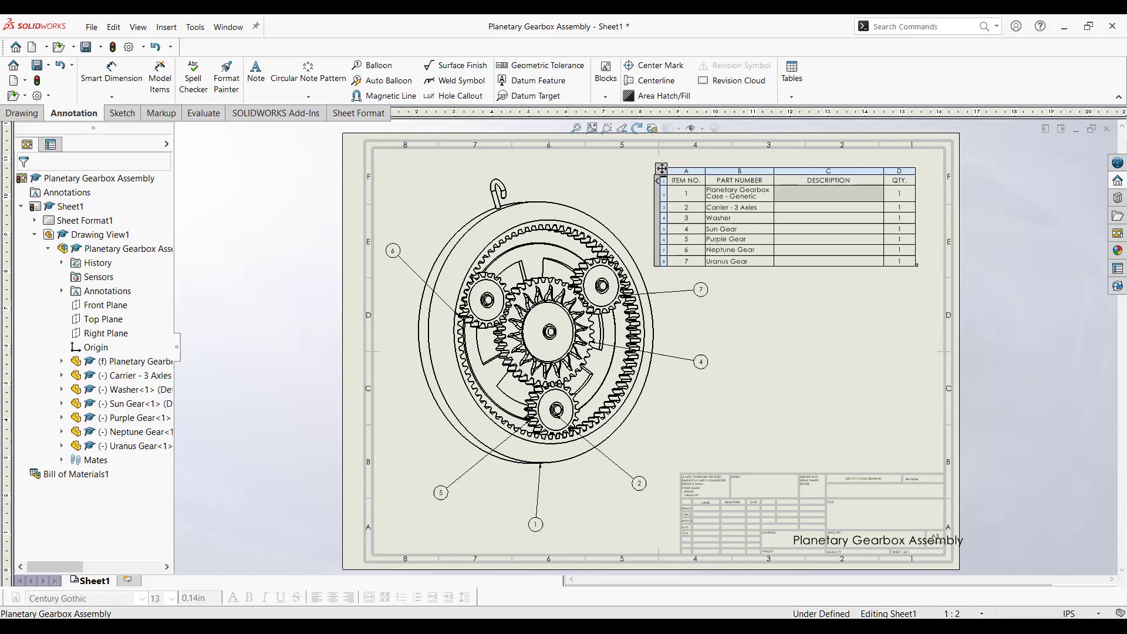
double_click(756, 196)
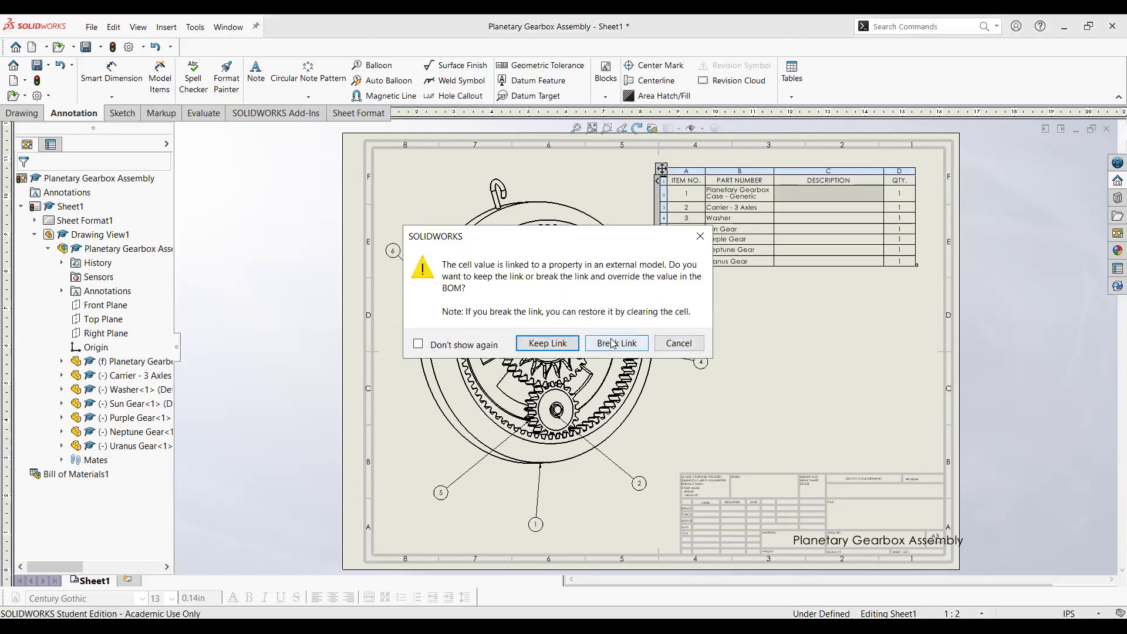
left_click(700, 234)
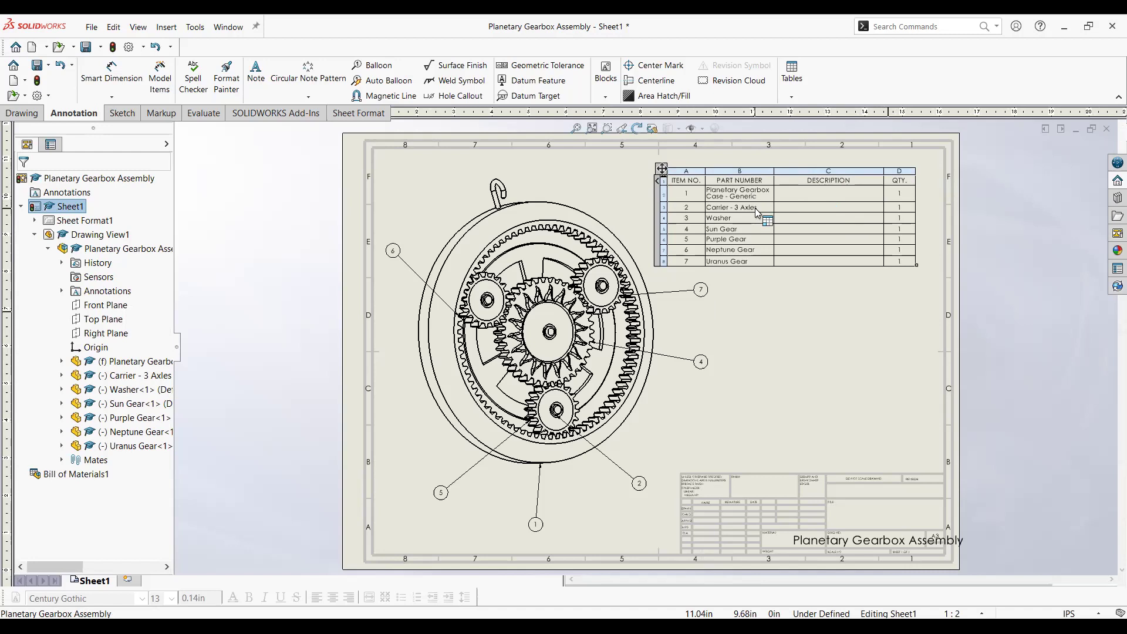
left_click(1008, 342)
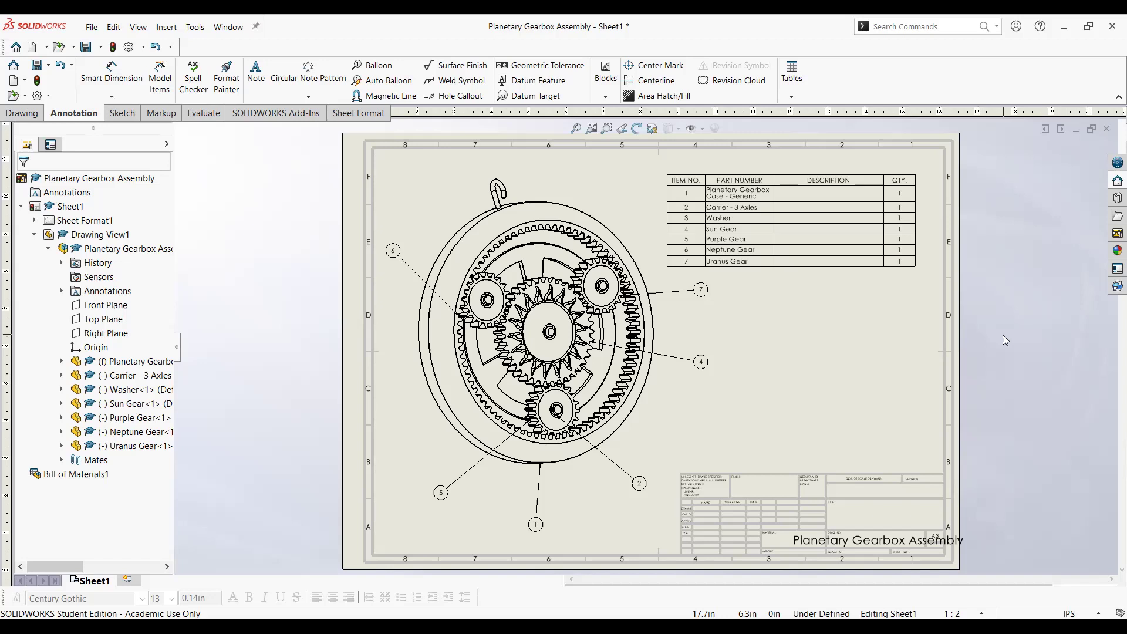
left_click(852, 196)
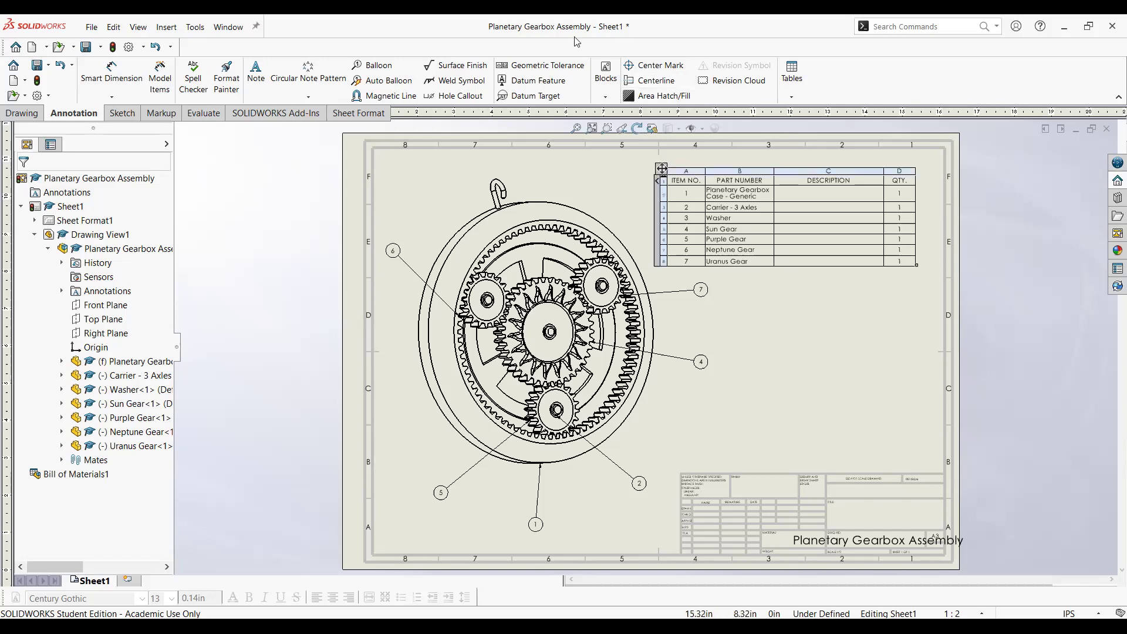